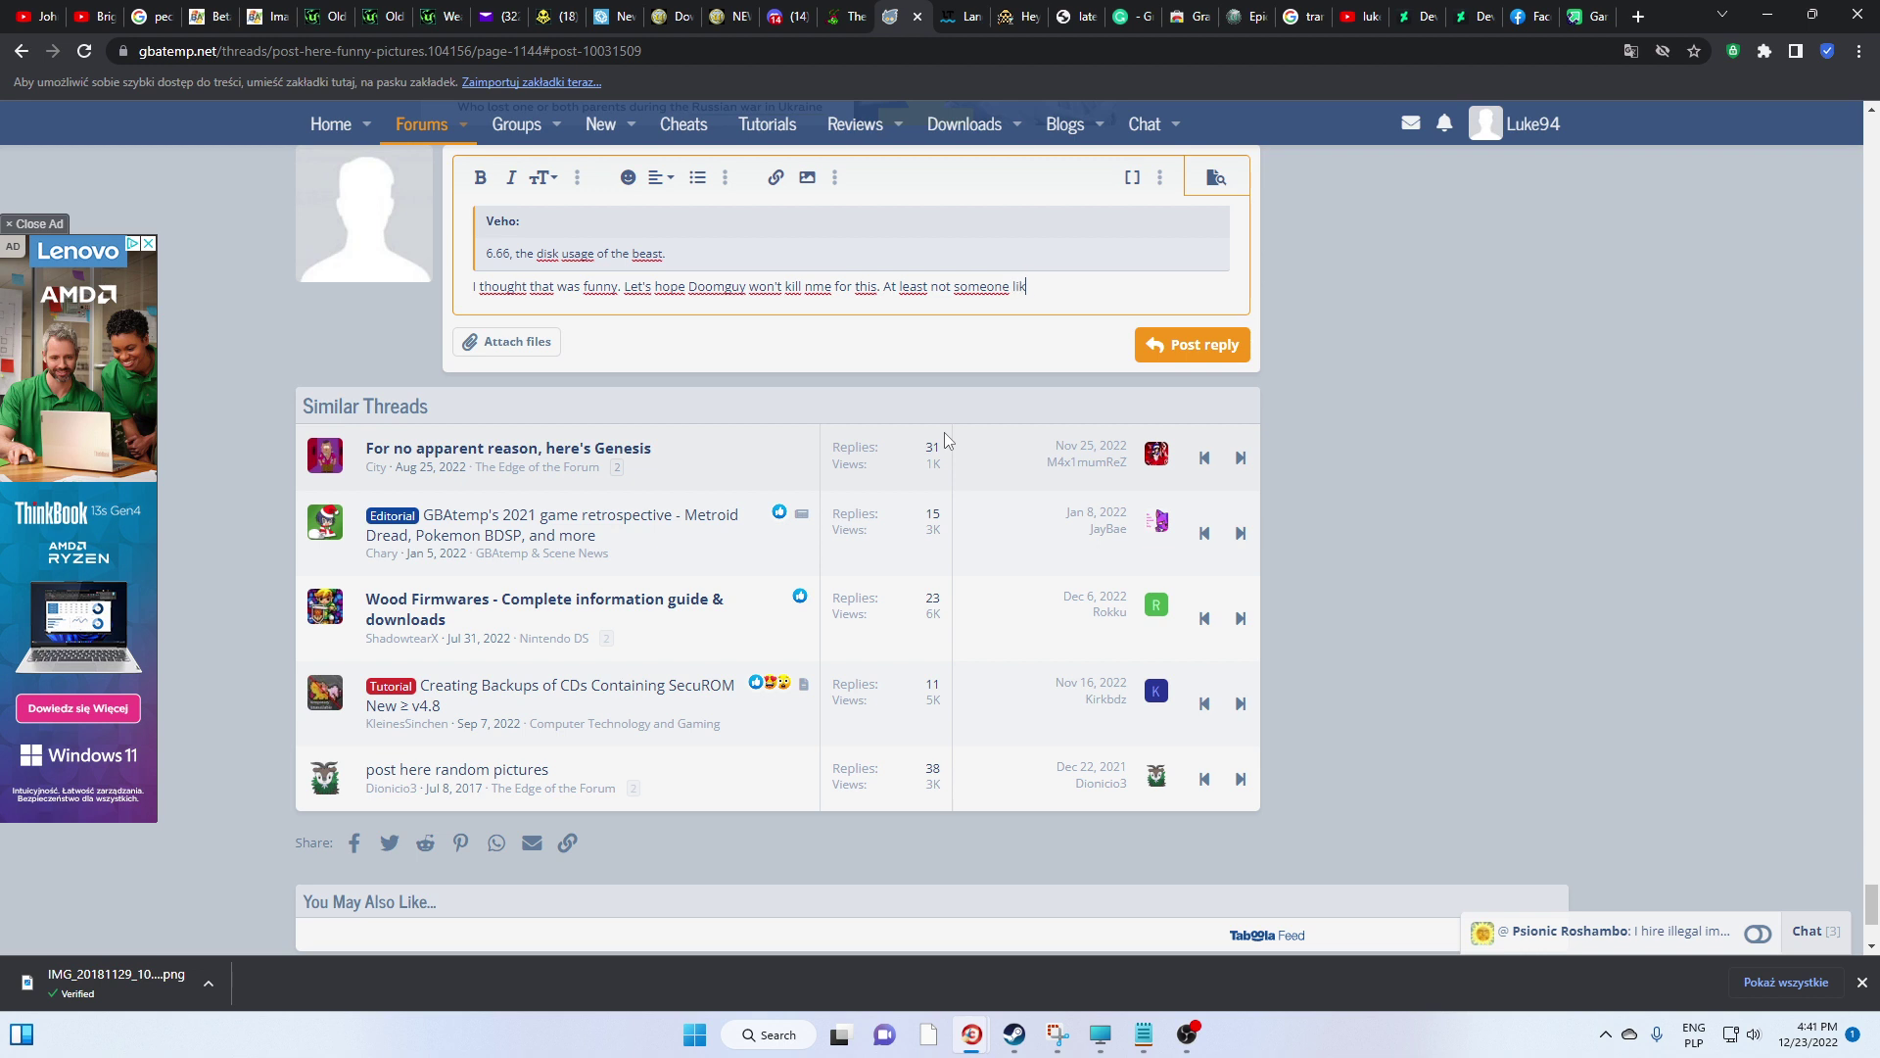
Finish the reply's last sentence with "like in real life." and correct the misspelled "nme" to "me"
type("eal life.")
key("Left")
key("Left")
key("Left")
key("Left")
key("Left")
key("Left")
key("BackSpace")
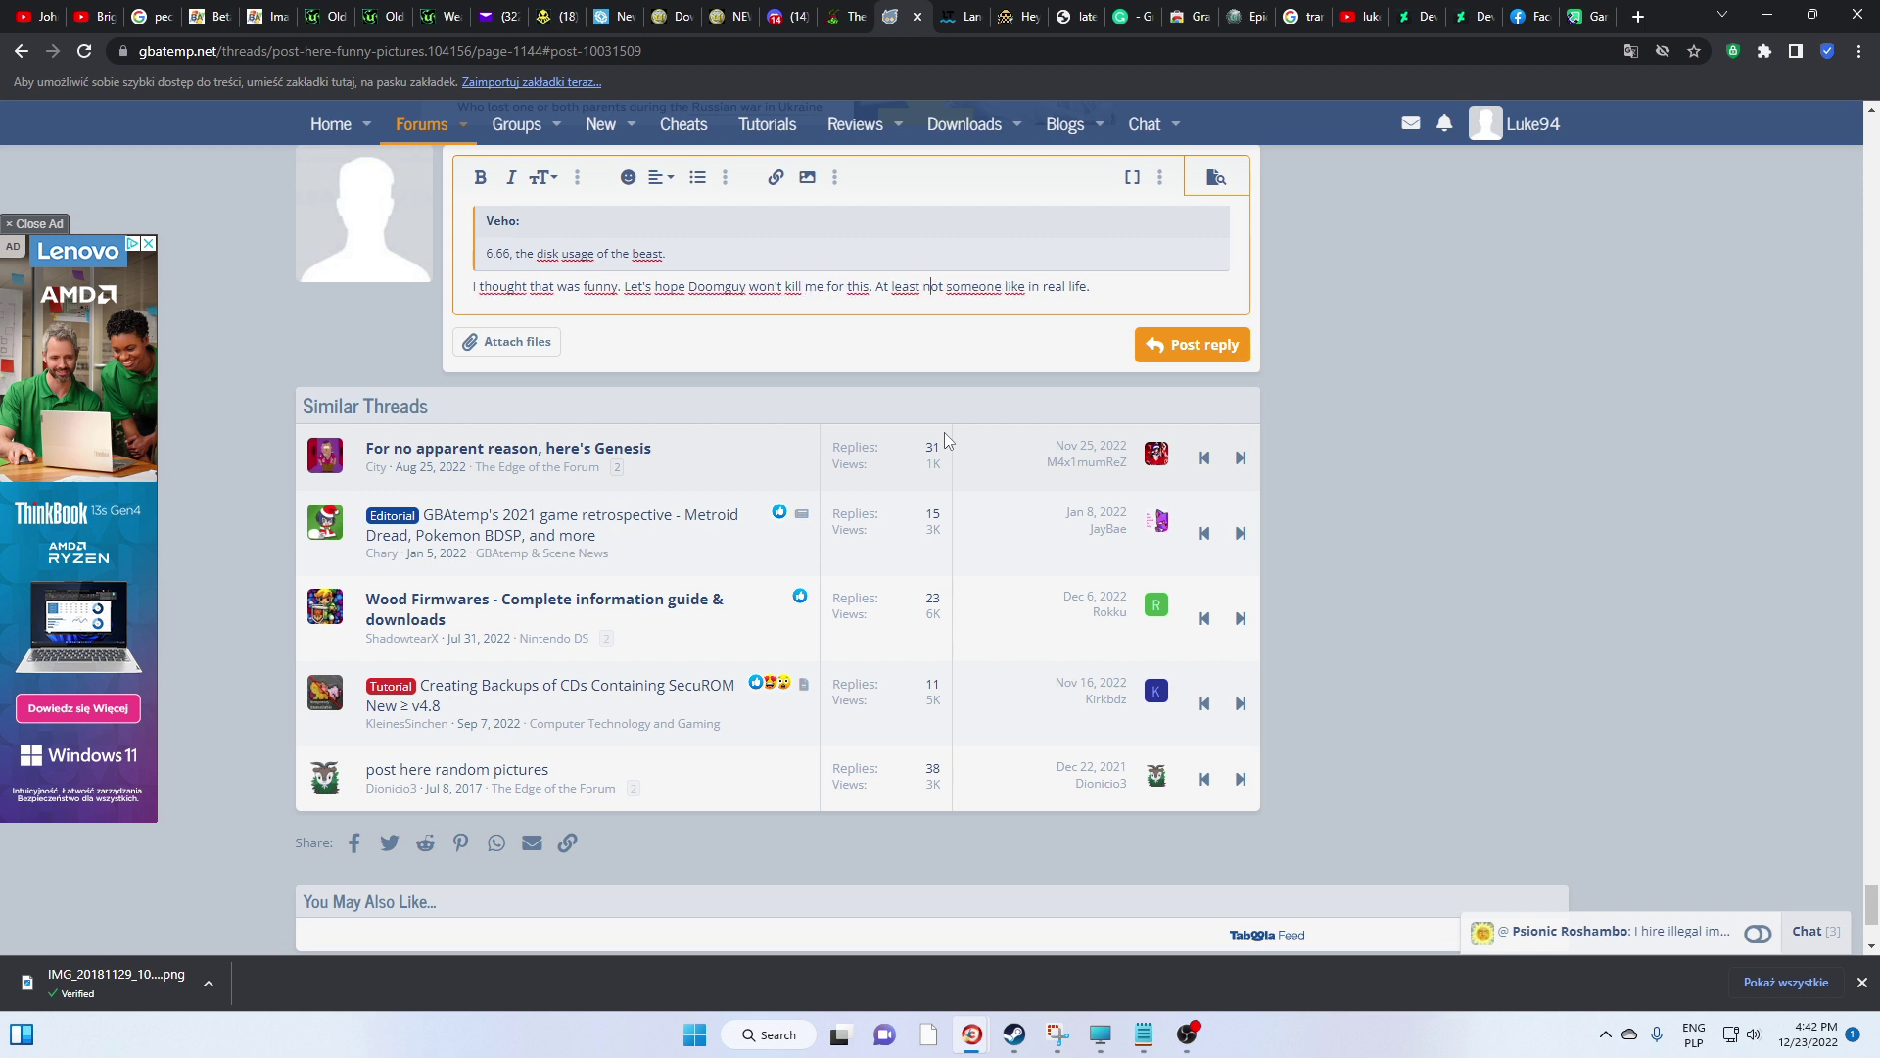
Post the finished reply to the funny pictures thread
key("Right")
key("Right")
key("Right")
key("Right")
key("Right")
key("Right")
key("Right")
key("Right")
key("Right")
key("Right")
key("Right")
key("Right")
key("Right")
key("Right")
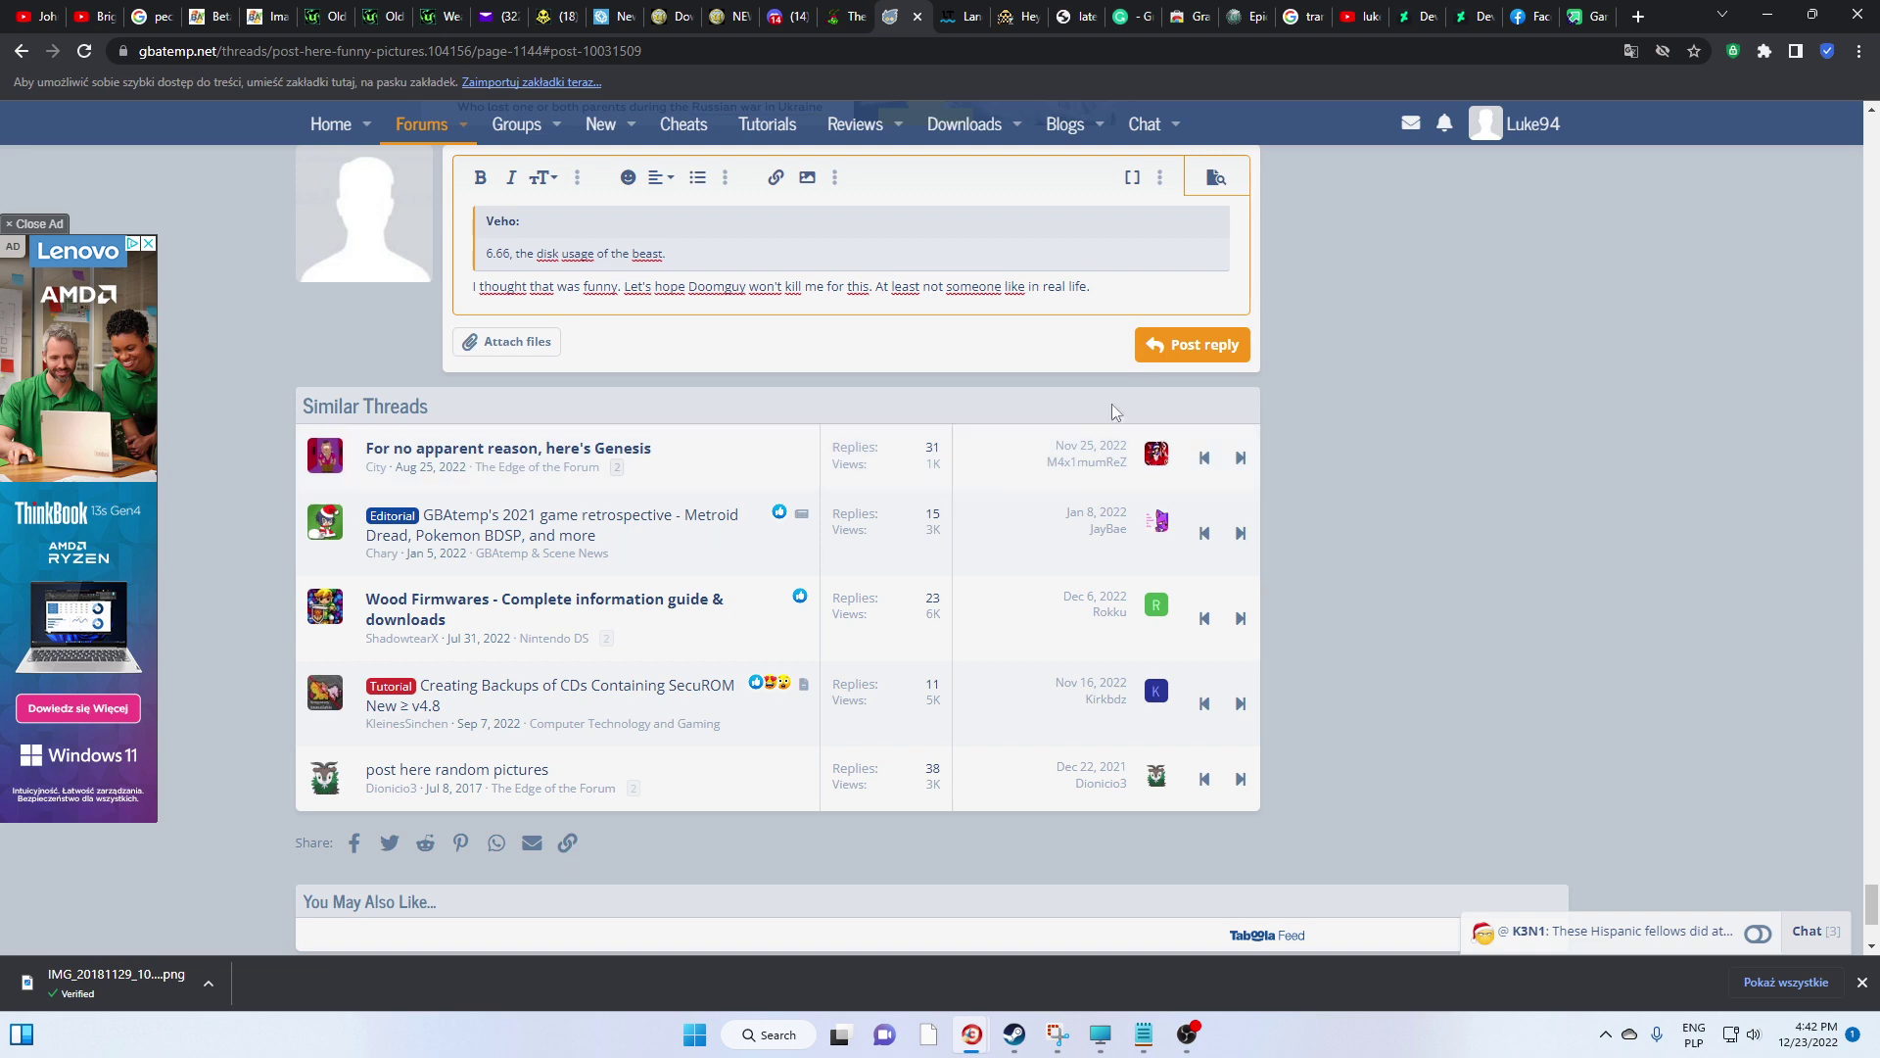
left_click(1196, 344)
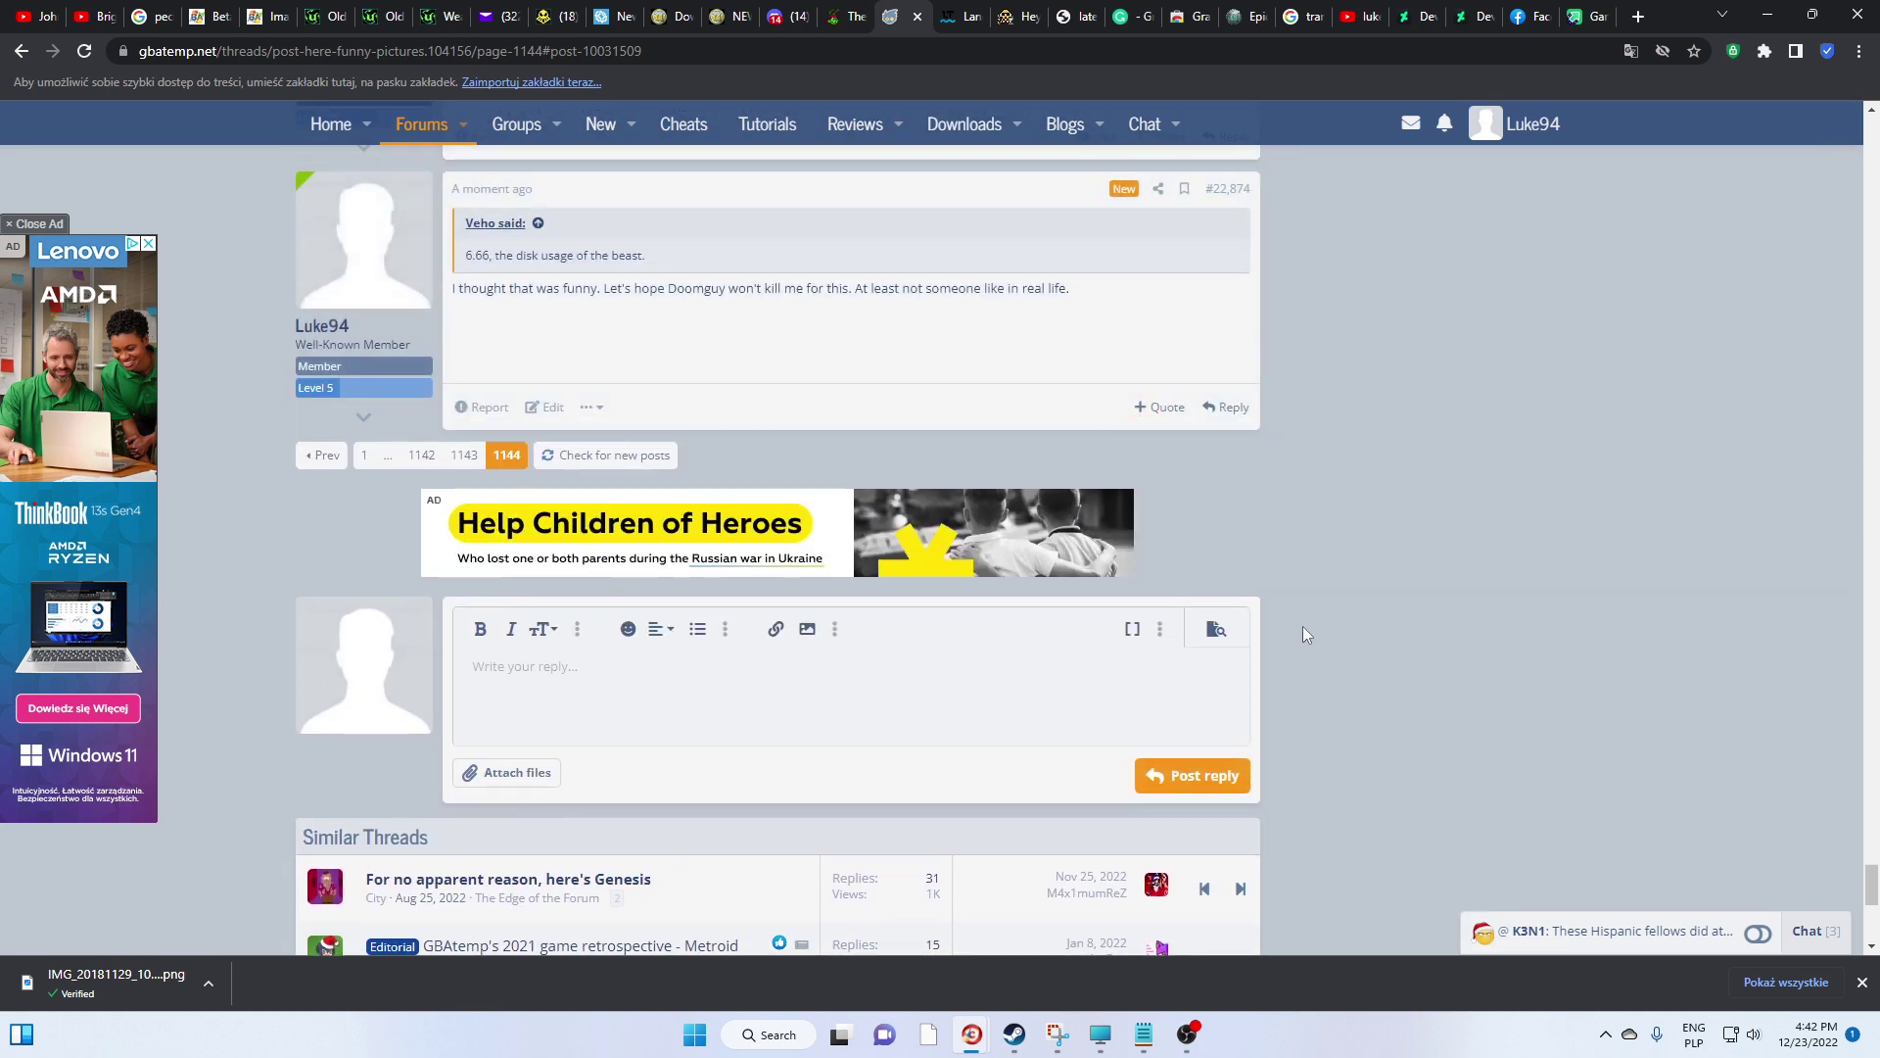
Review the posted reply, return to the start of the thread page and open the forum list
scroll(1336, 670, "up", 4)
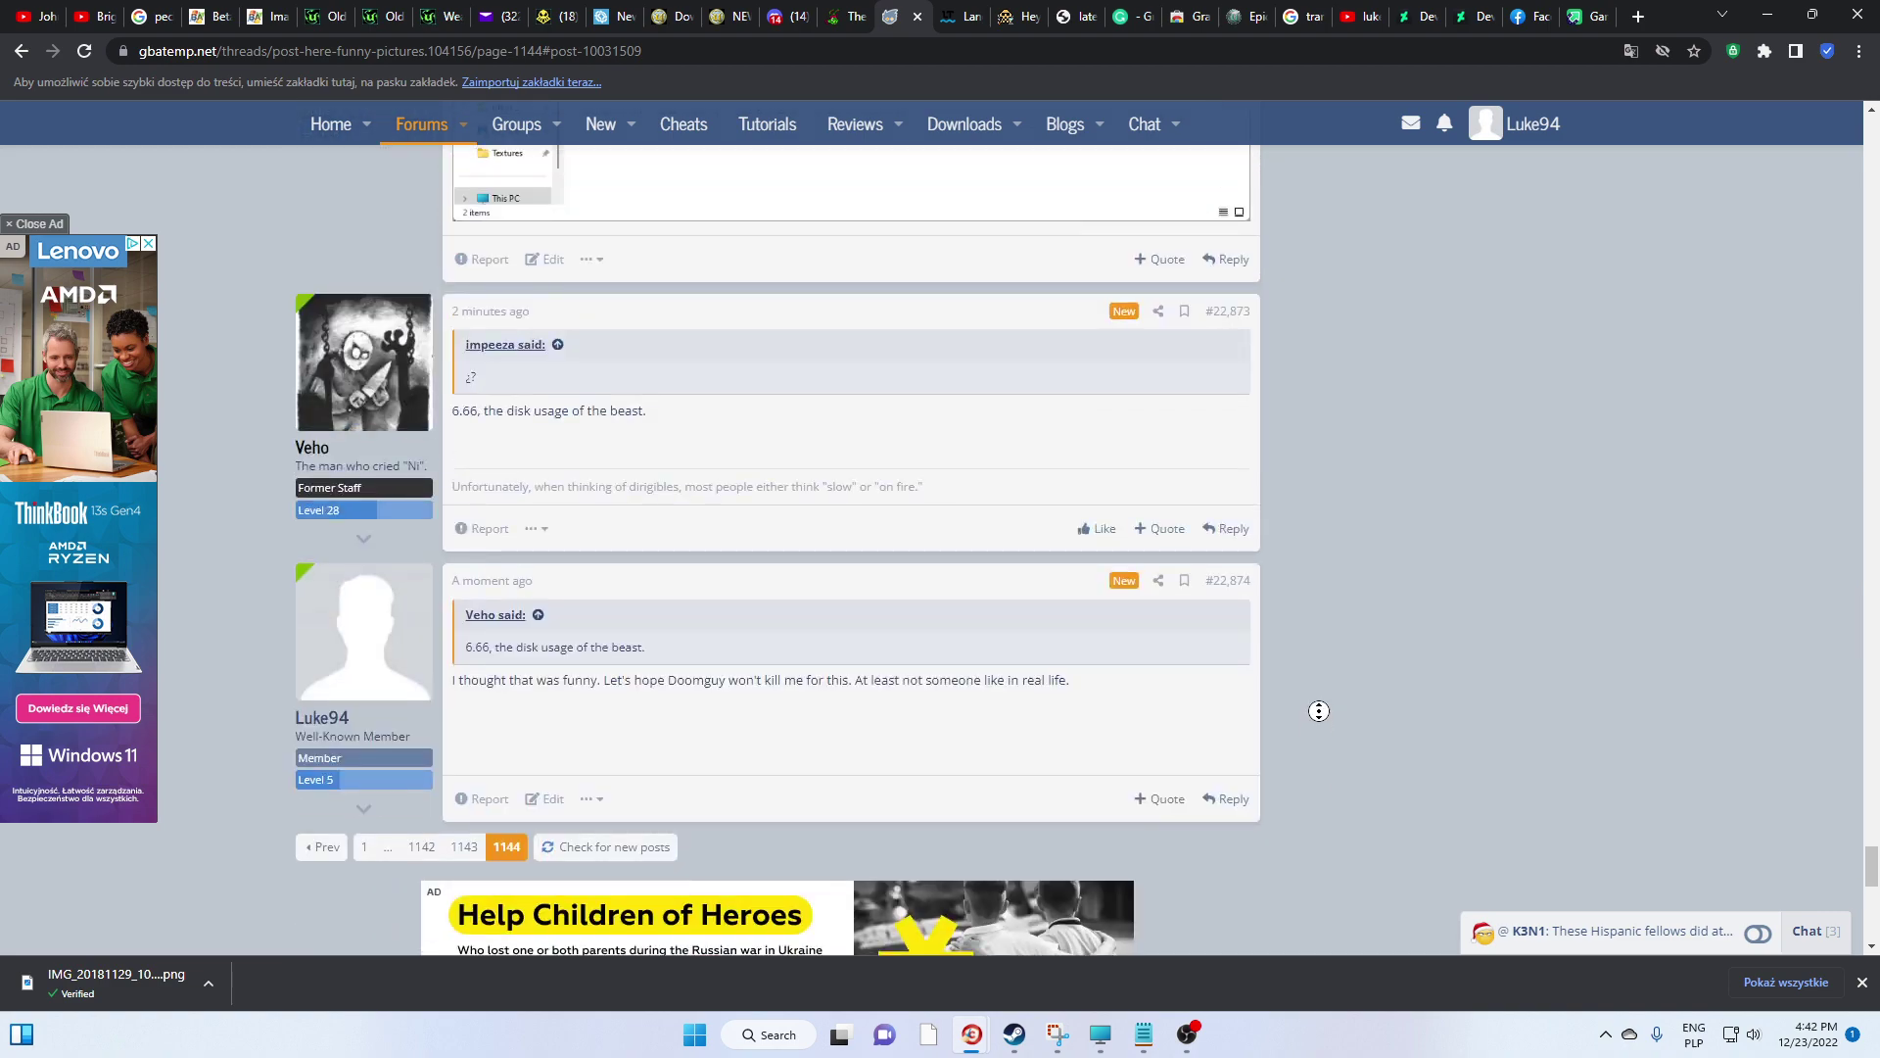
scroll(1319, 710, "up", 20)
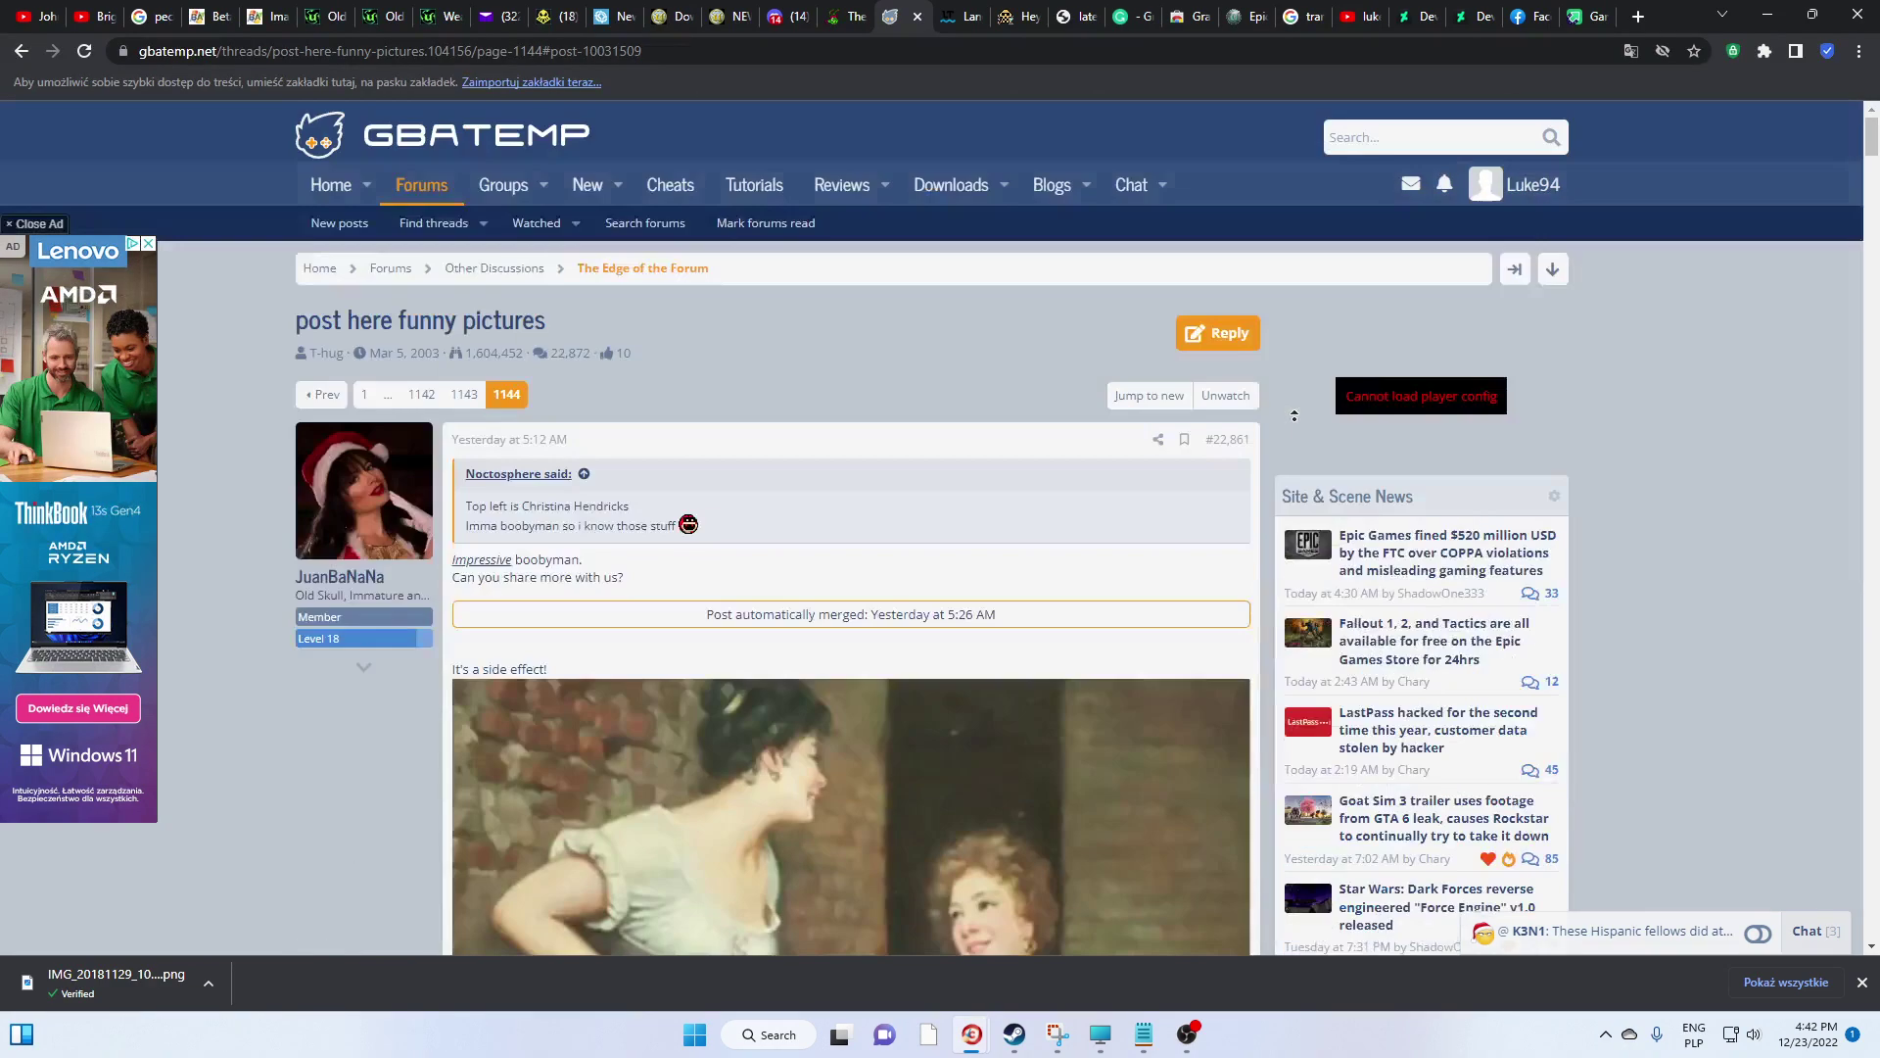
middle_click(1294, 415)
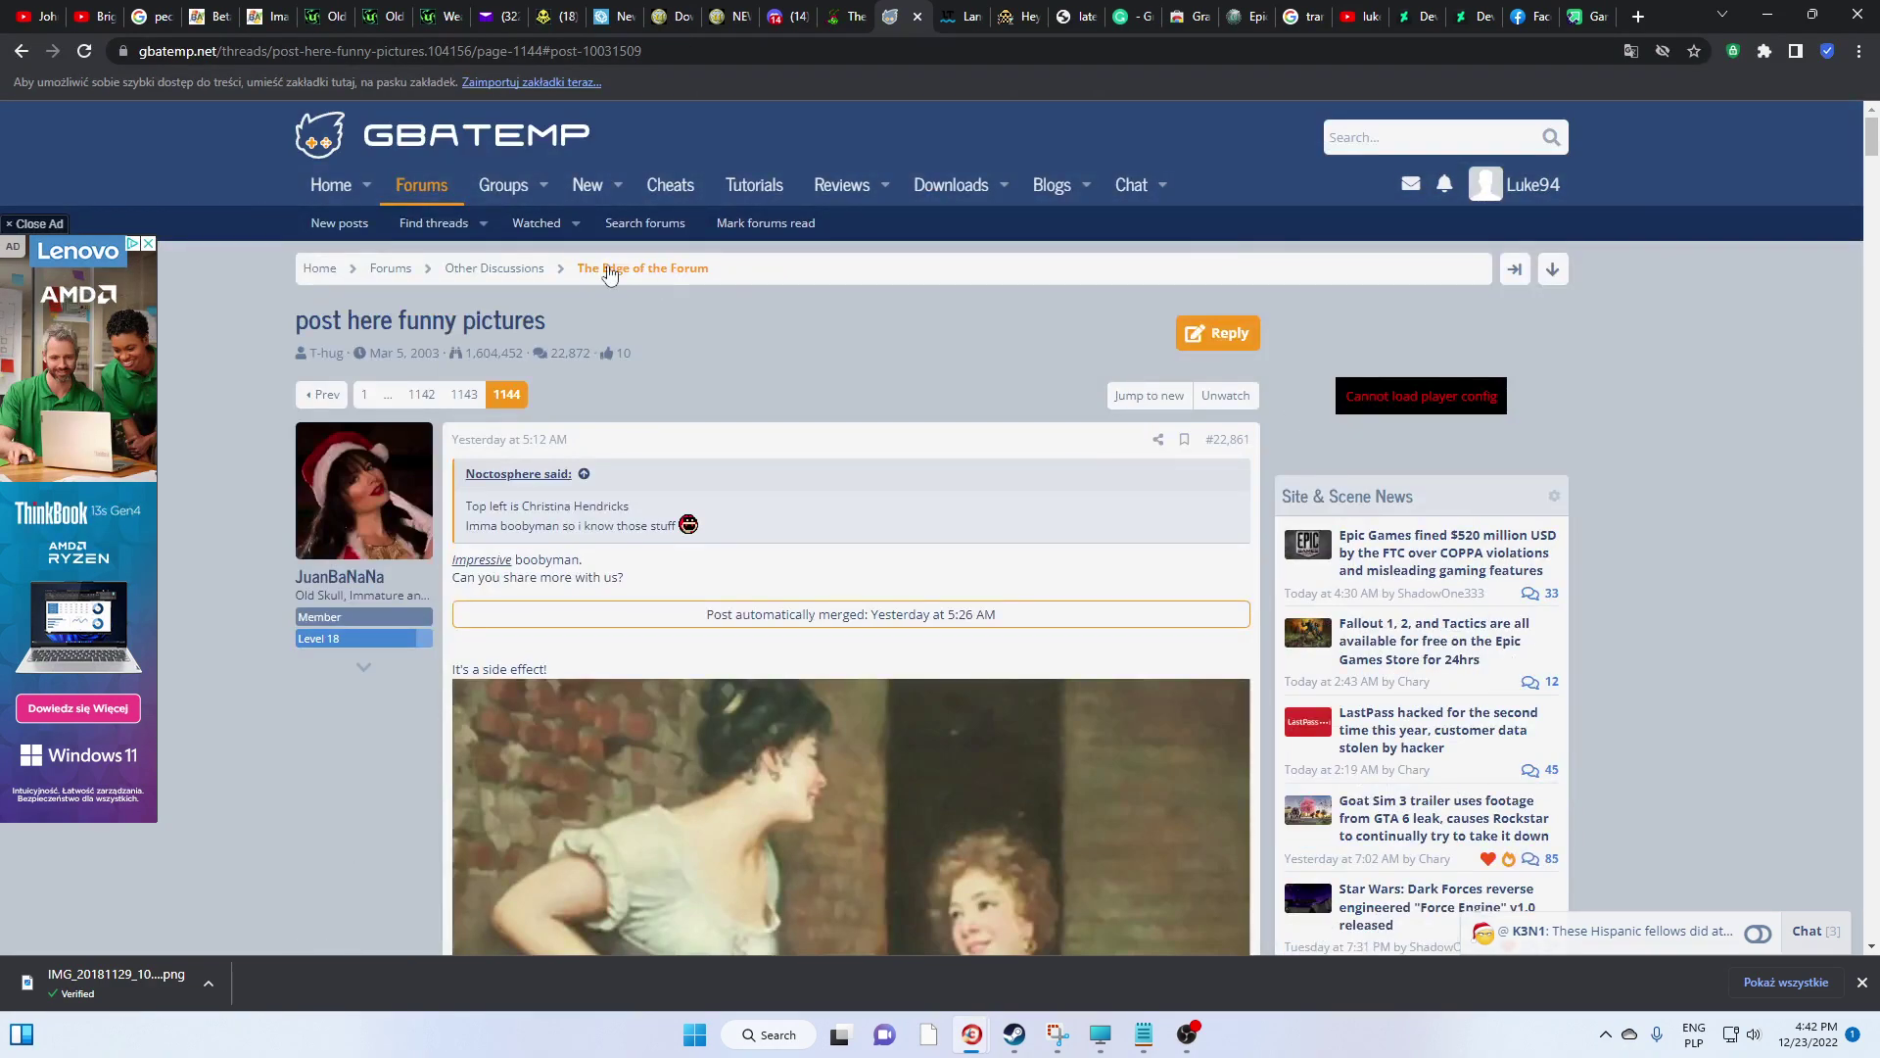
left_click(422, 189)
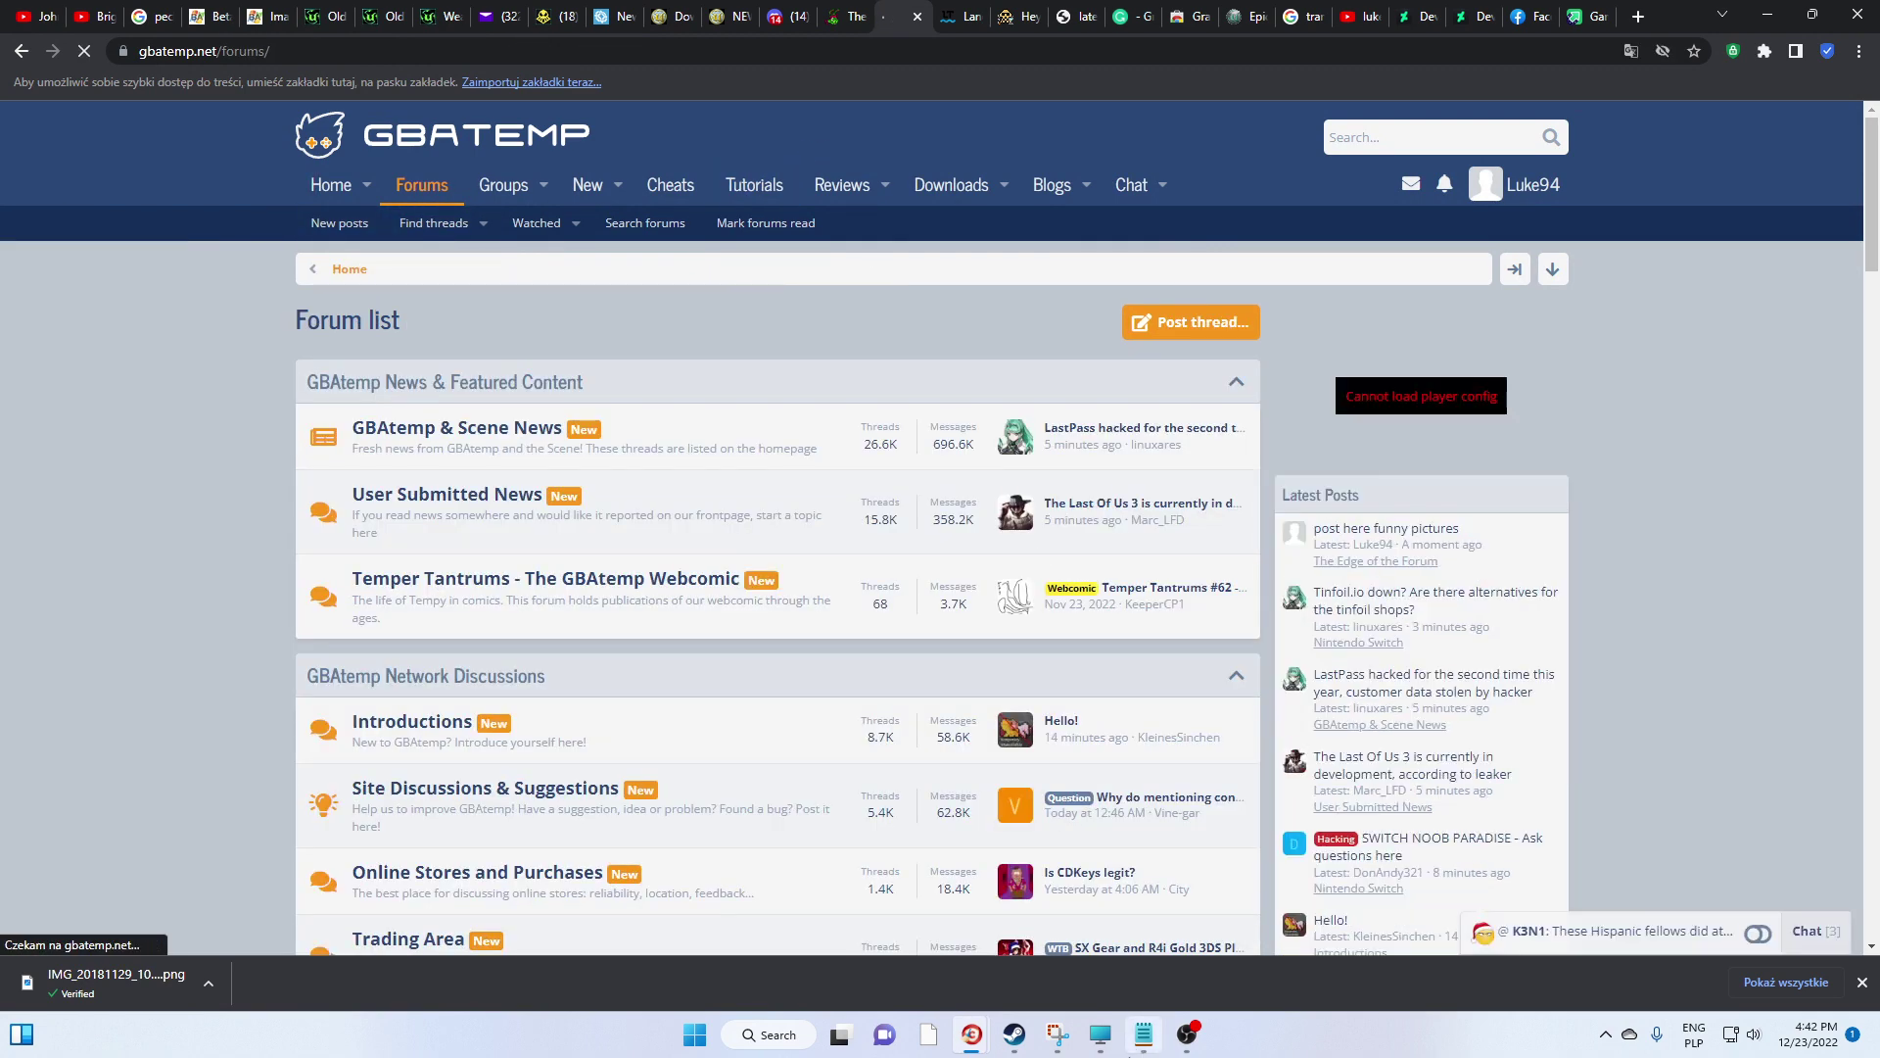
Check the recording status in OBS Studio and switch to This PC in File Explorer
left_click(1193, 1044)
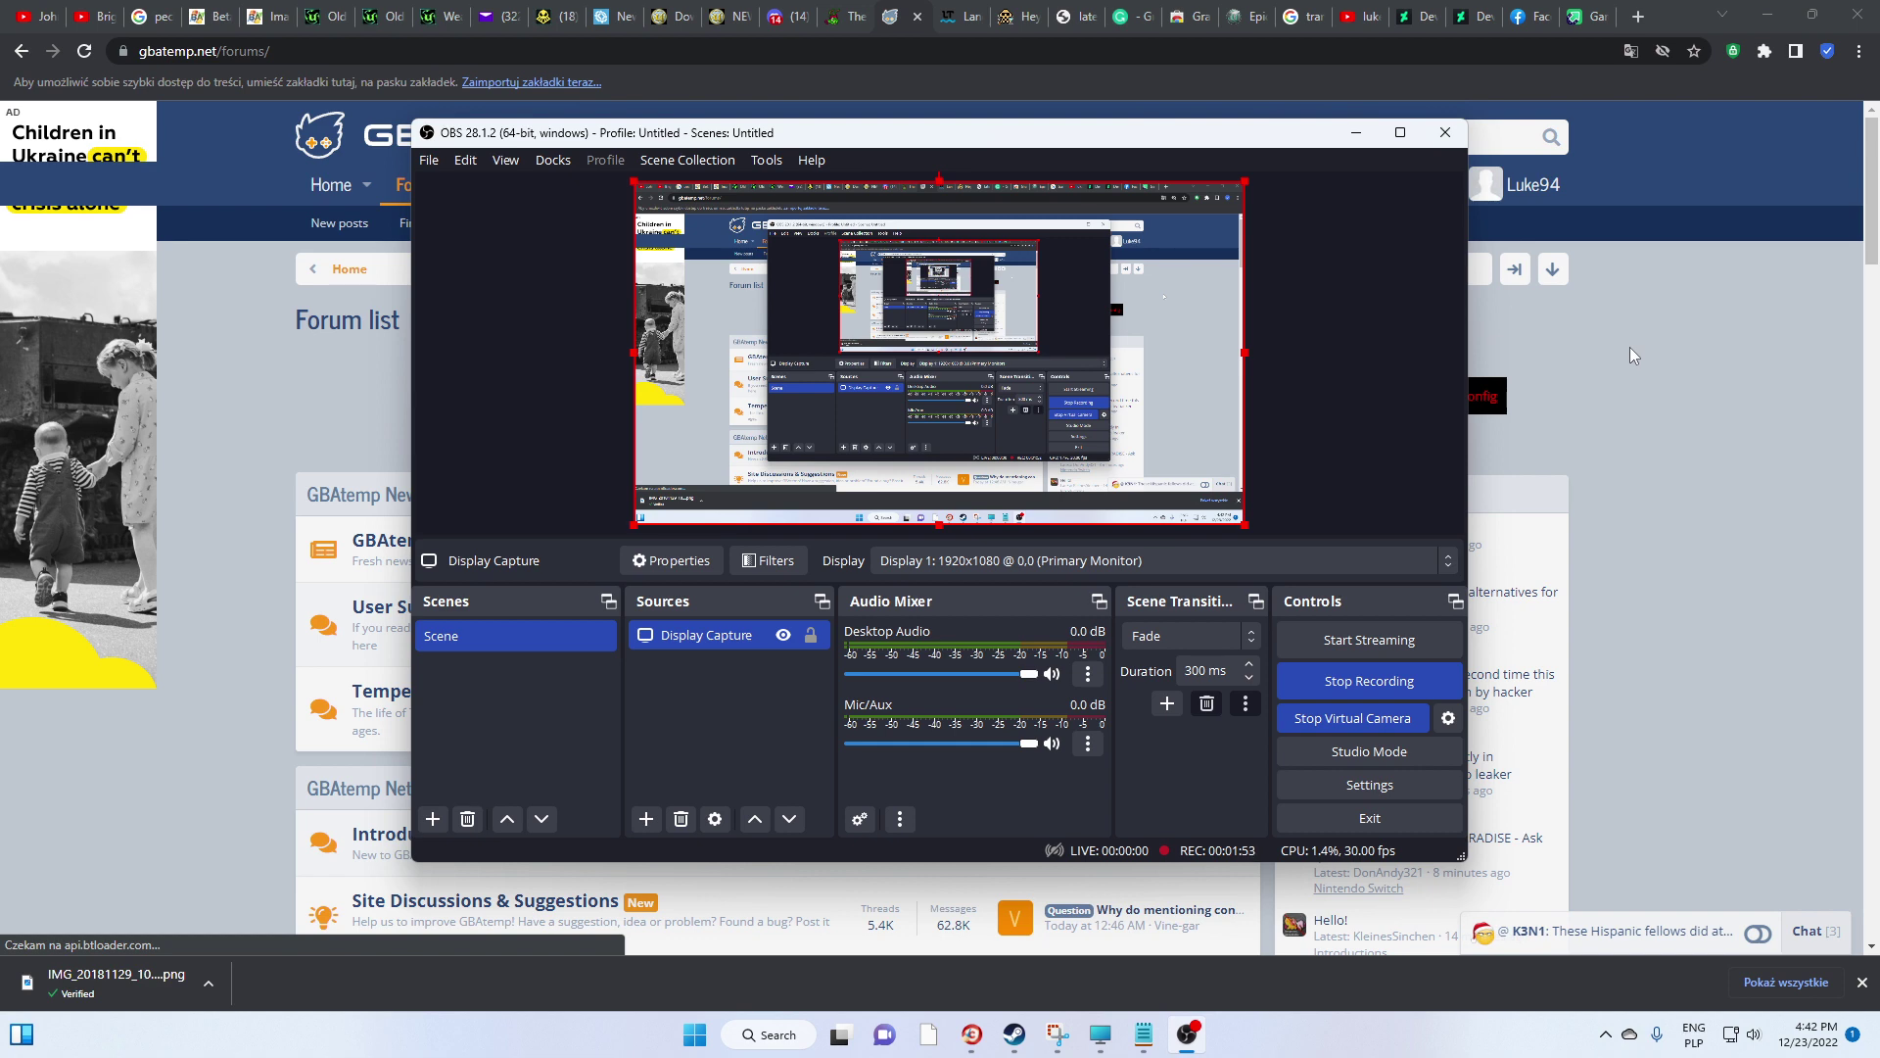
left_click(1100, 1035)
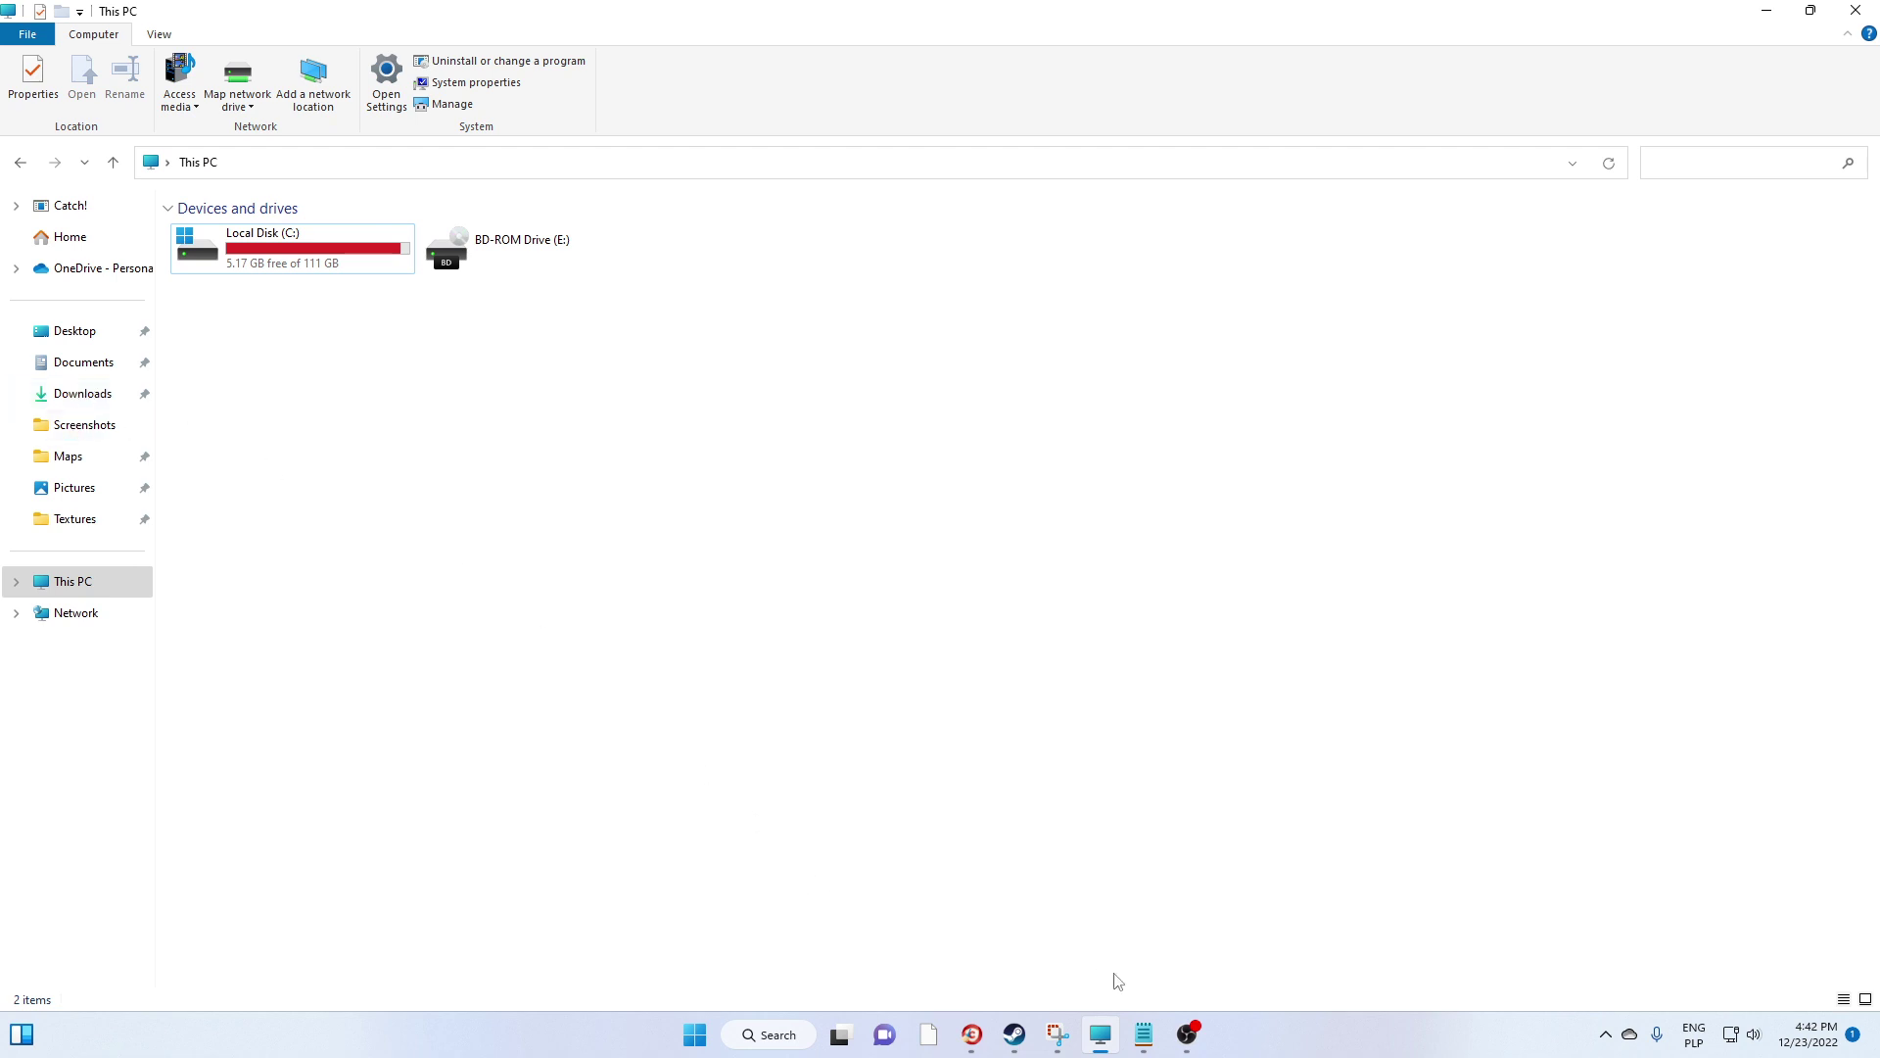
left_click(1187, 1034)
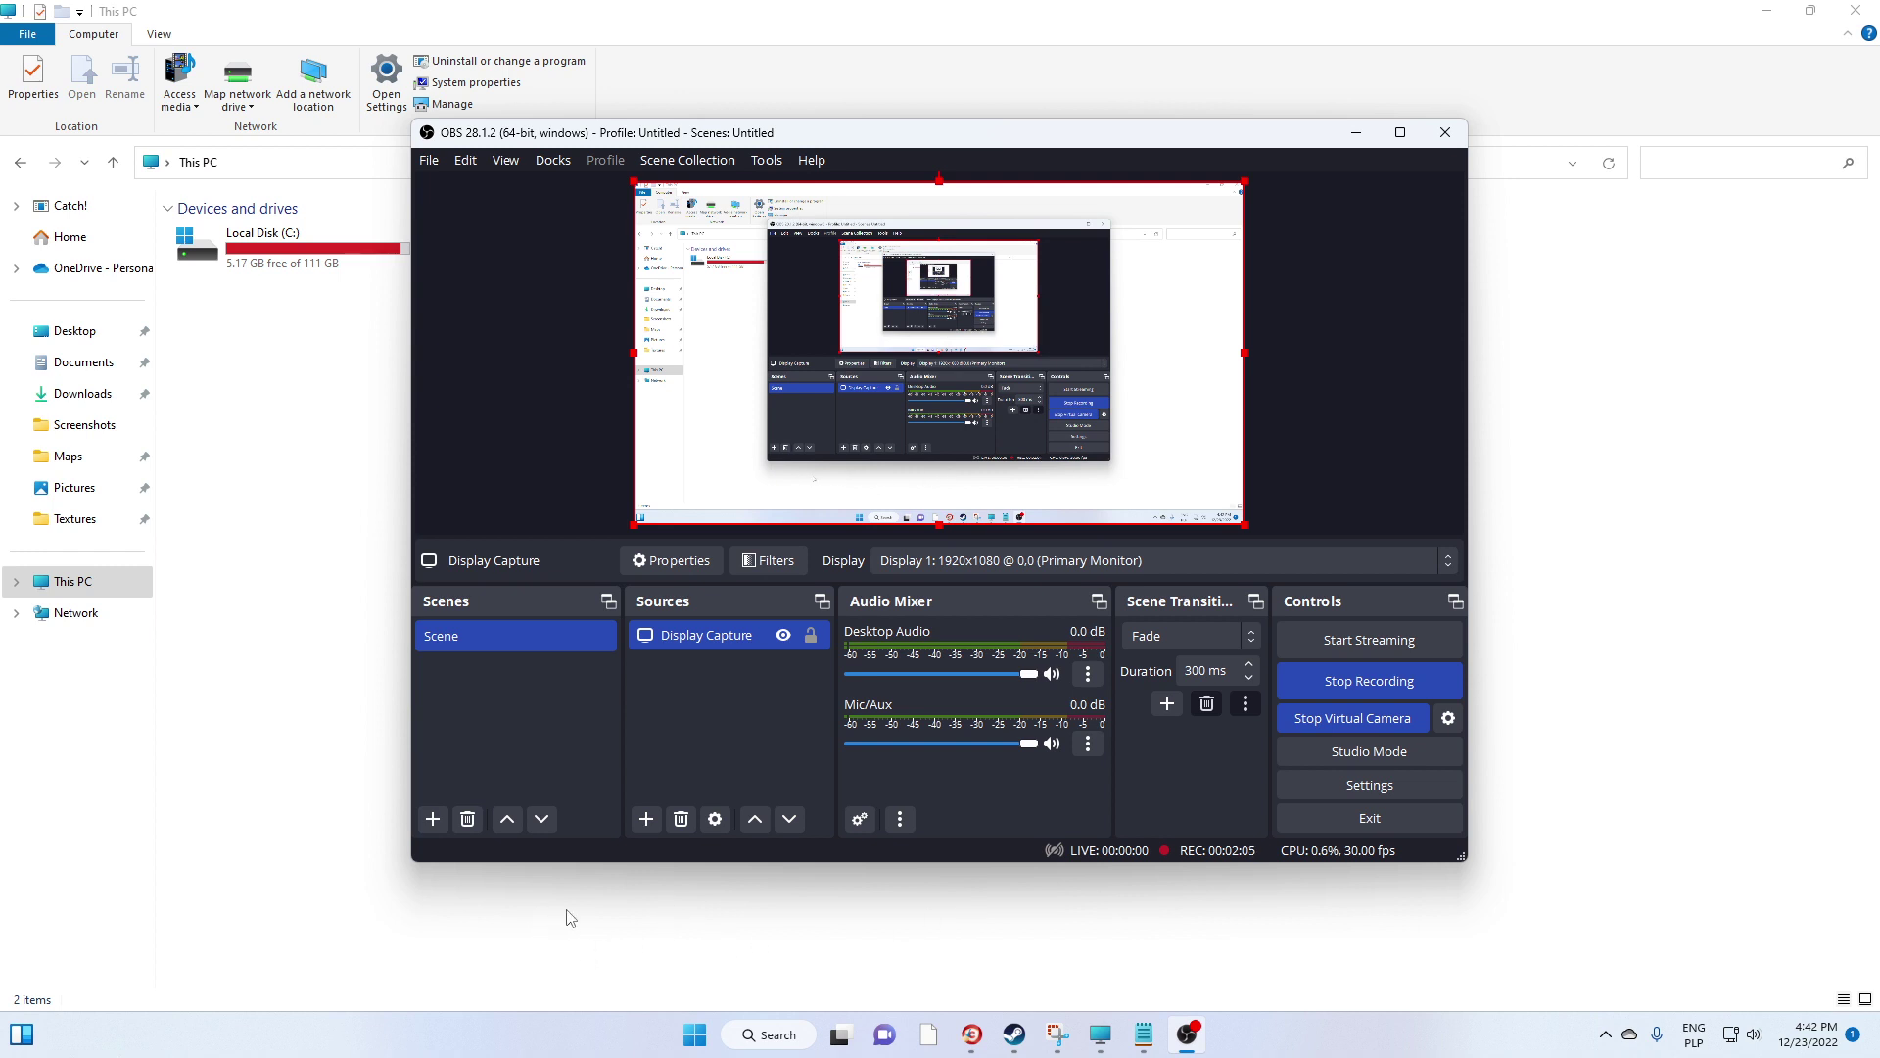
left_click(294, 598)
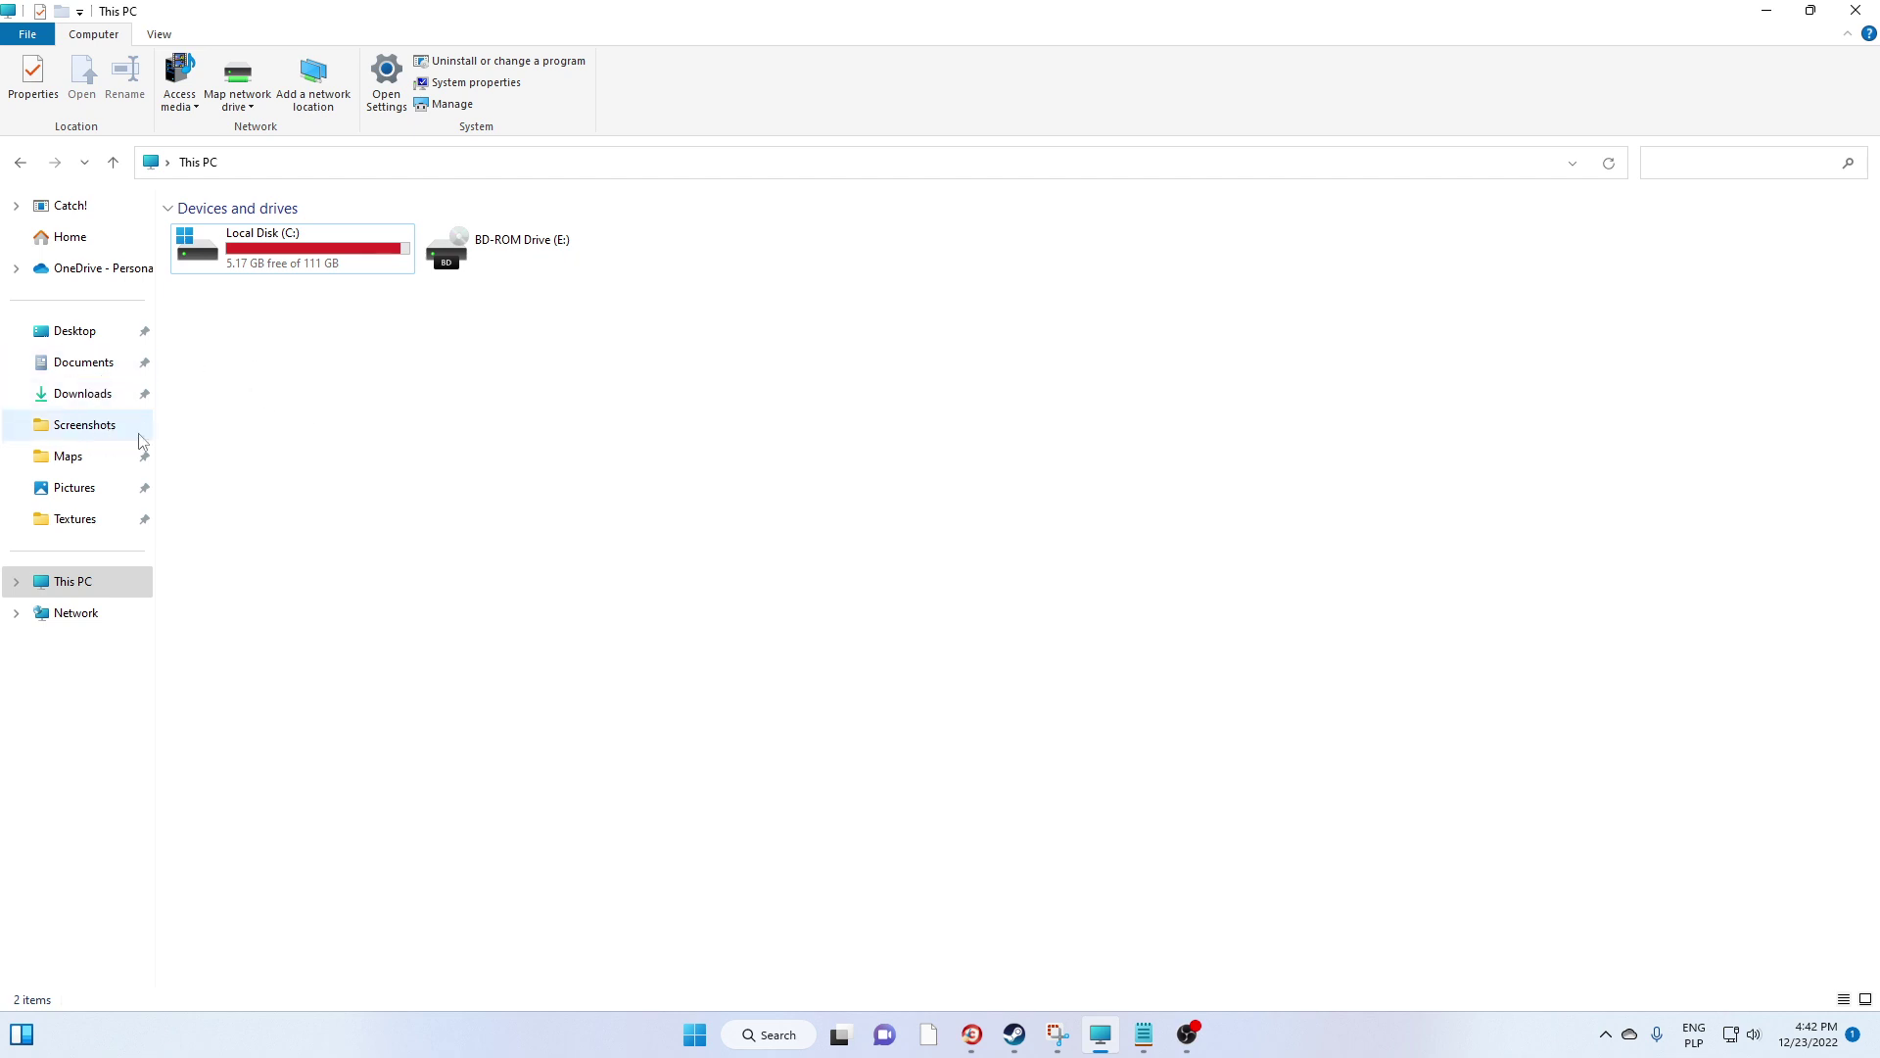
Open Local Disk (C:) and check the details of the Program Files (x86) folder
double_click(286, 252)
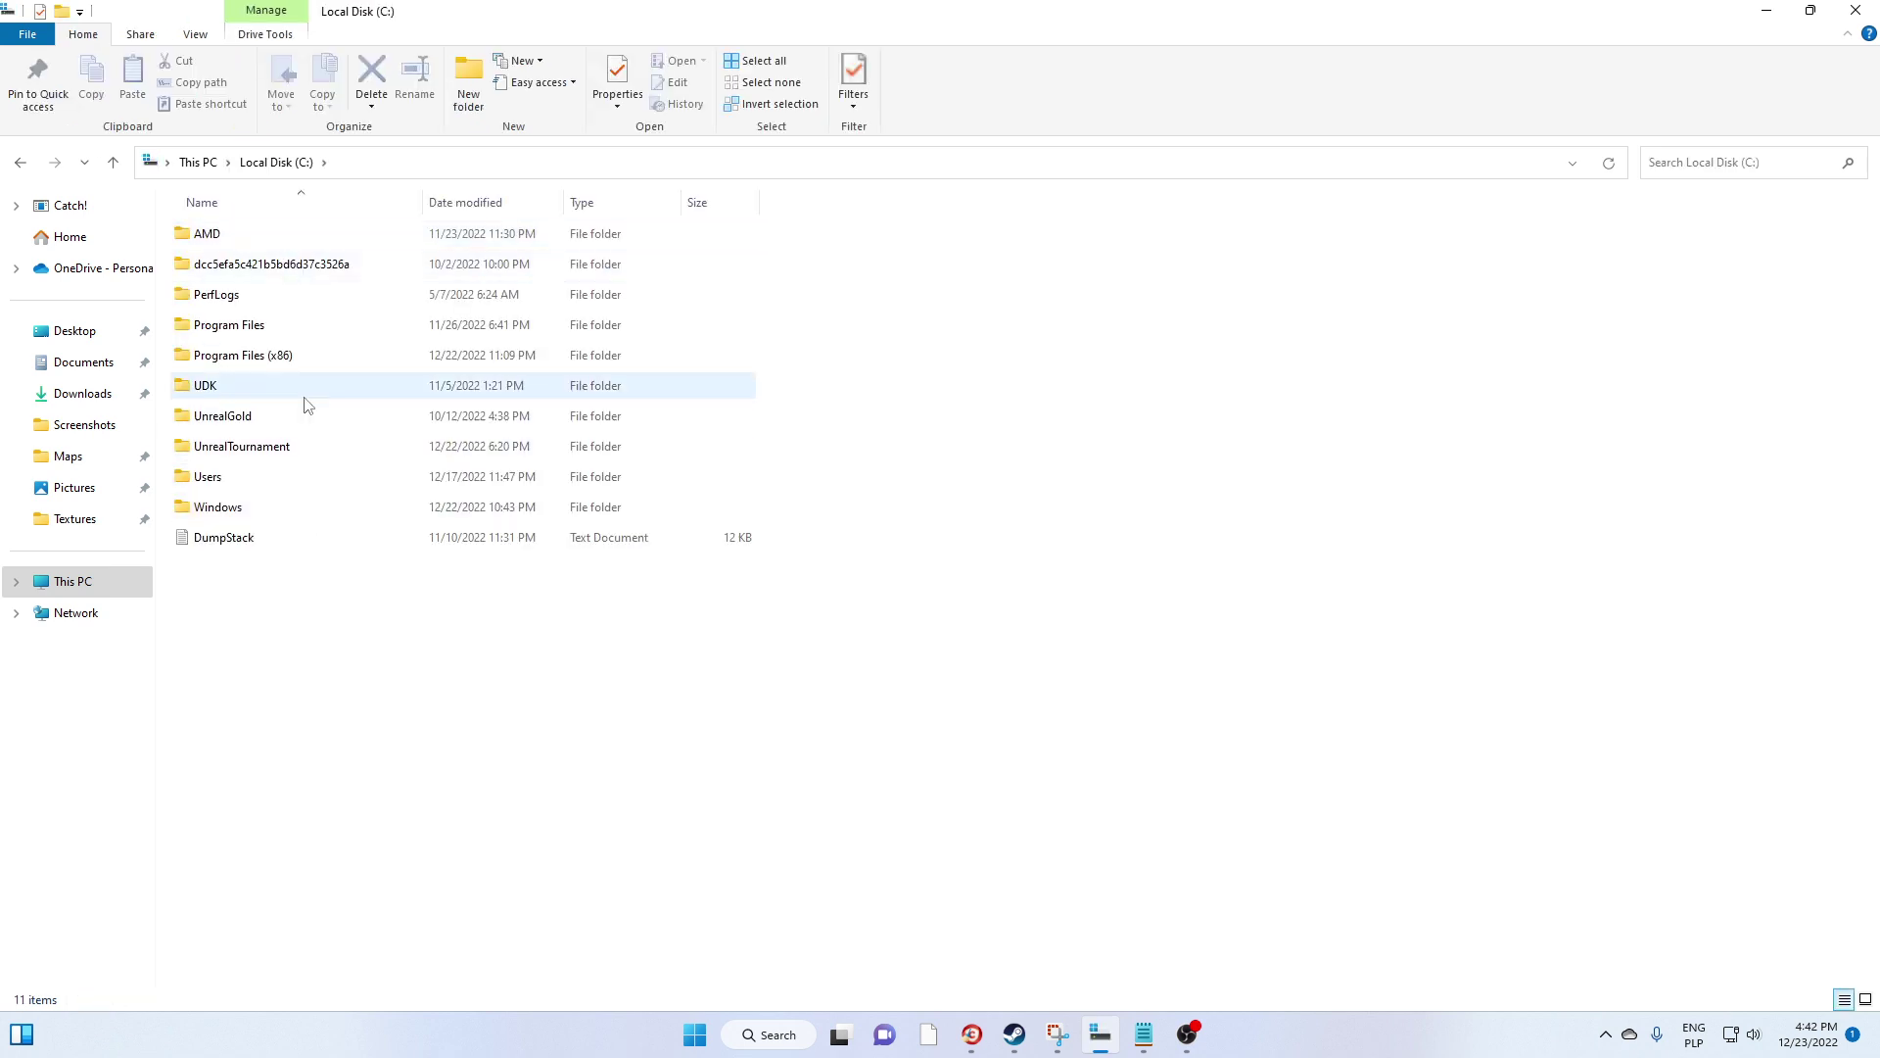
mouse_move(298, 450)
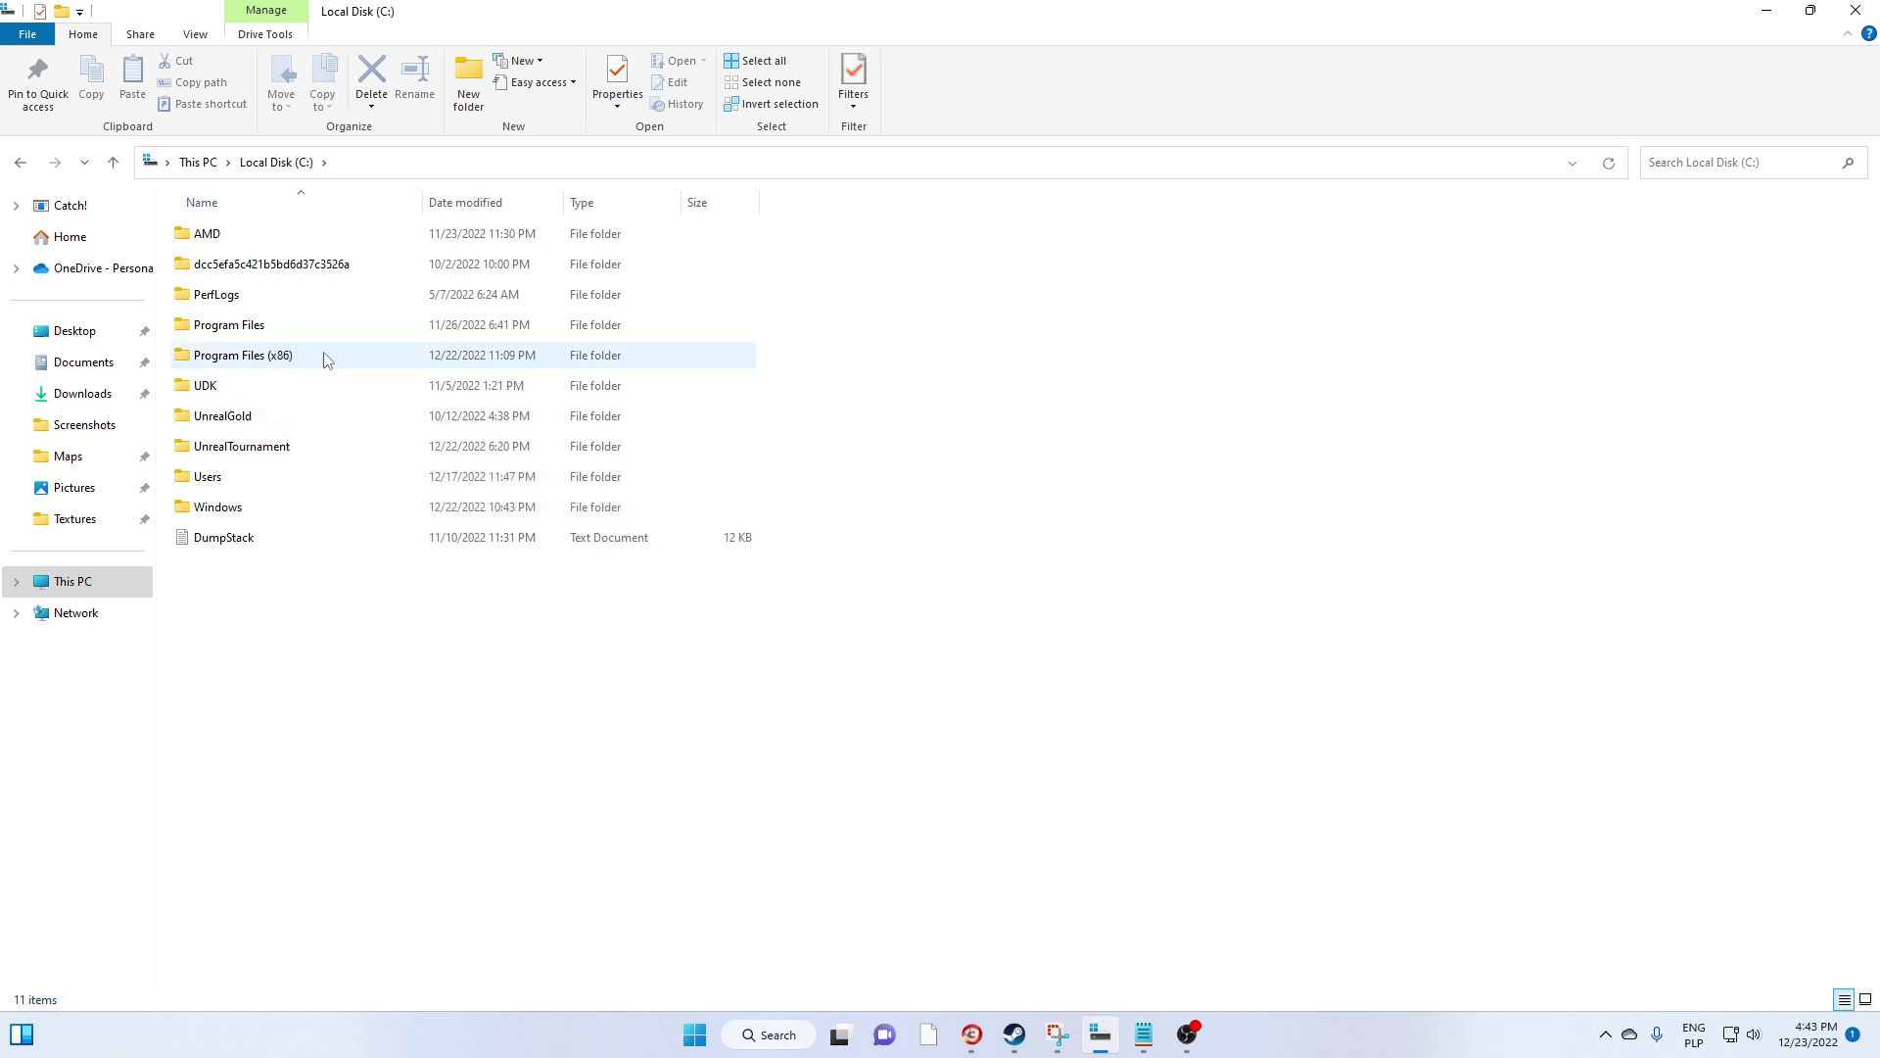
mouse_move(326, 361)
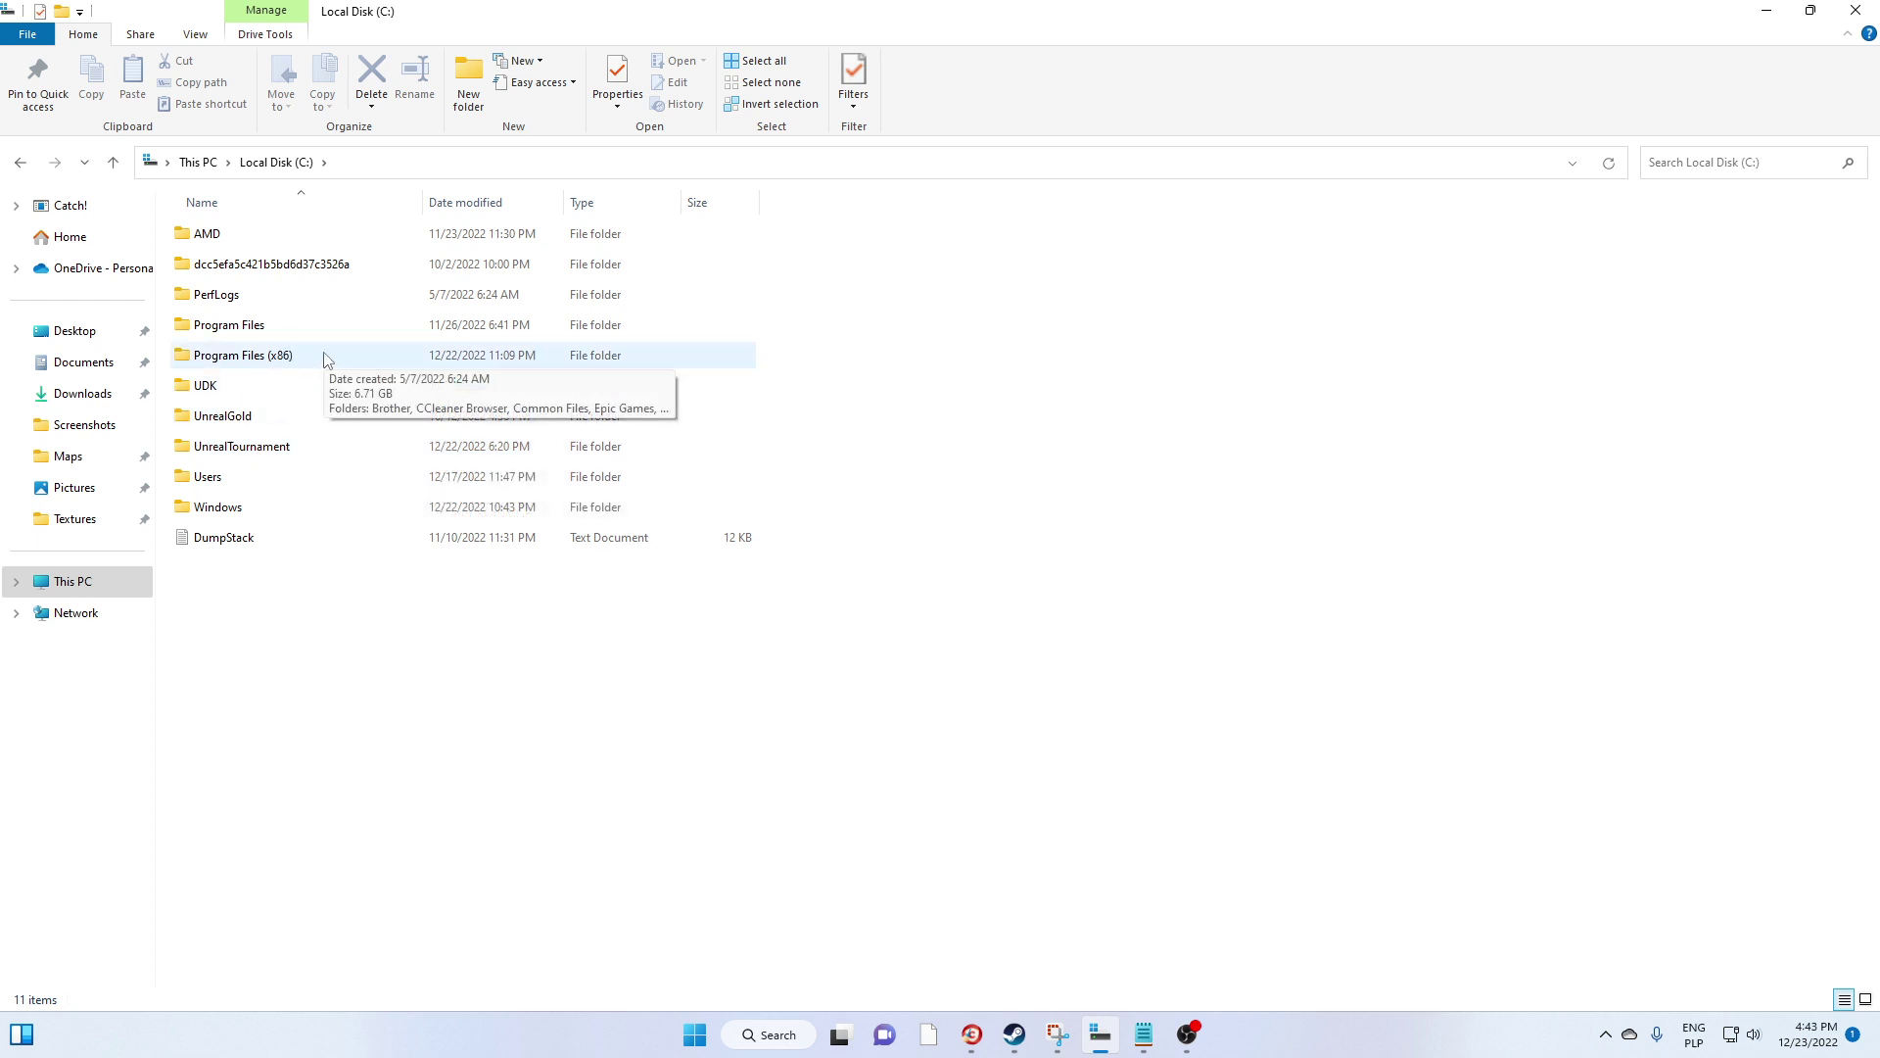
Open the Downloads folder and look through its files for the Jazz400 Calypso archive
left_click(83, 391)
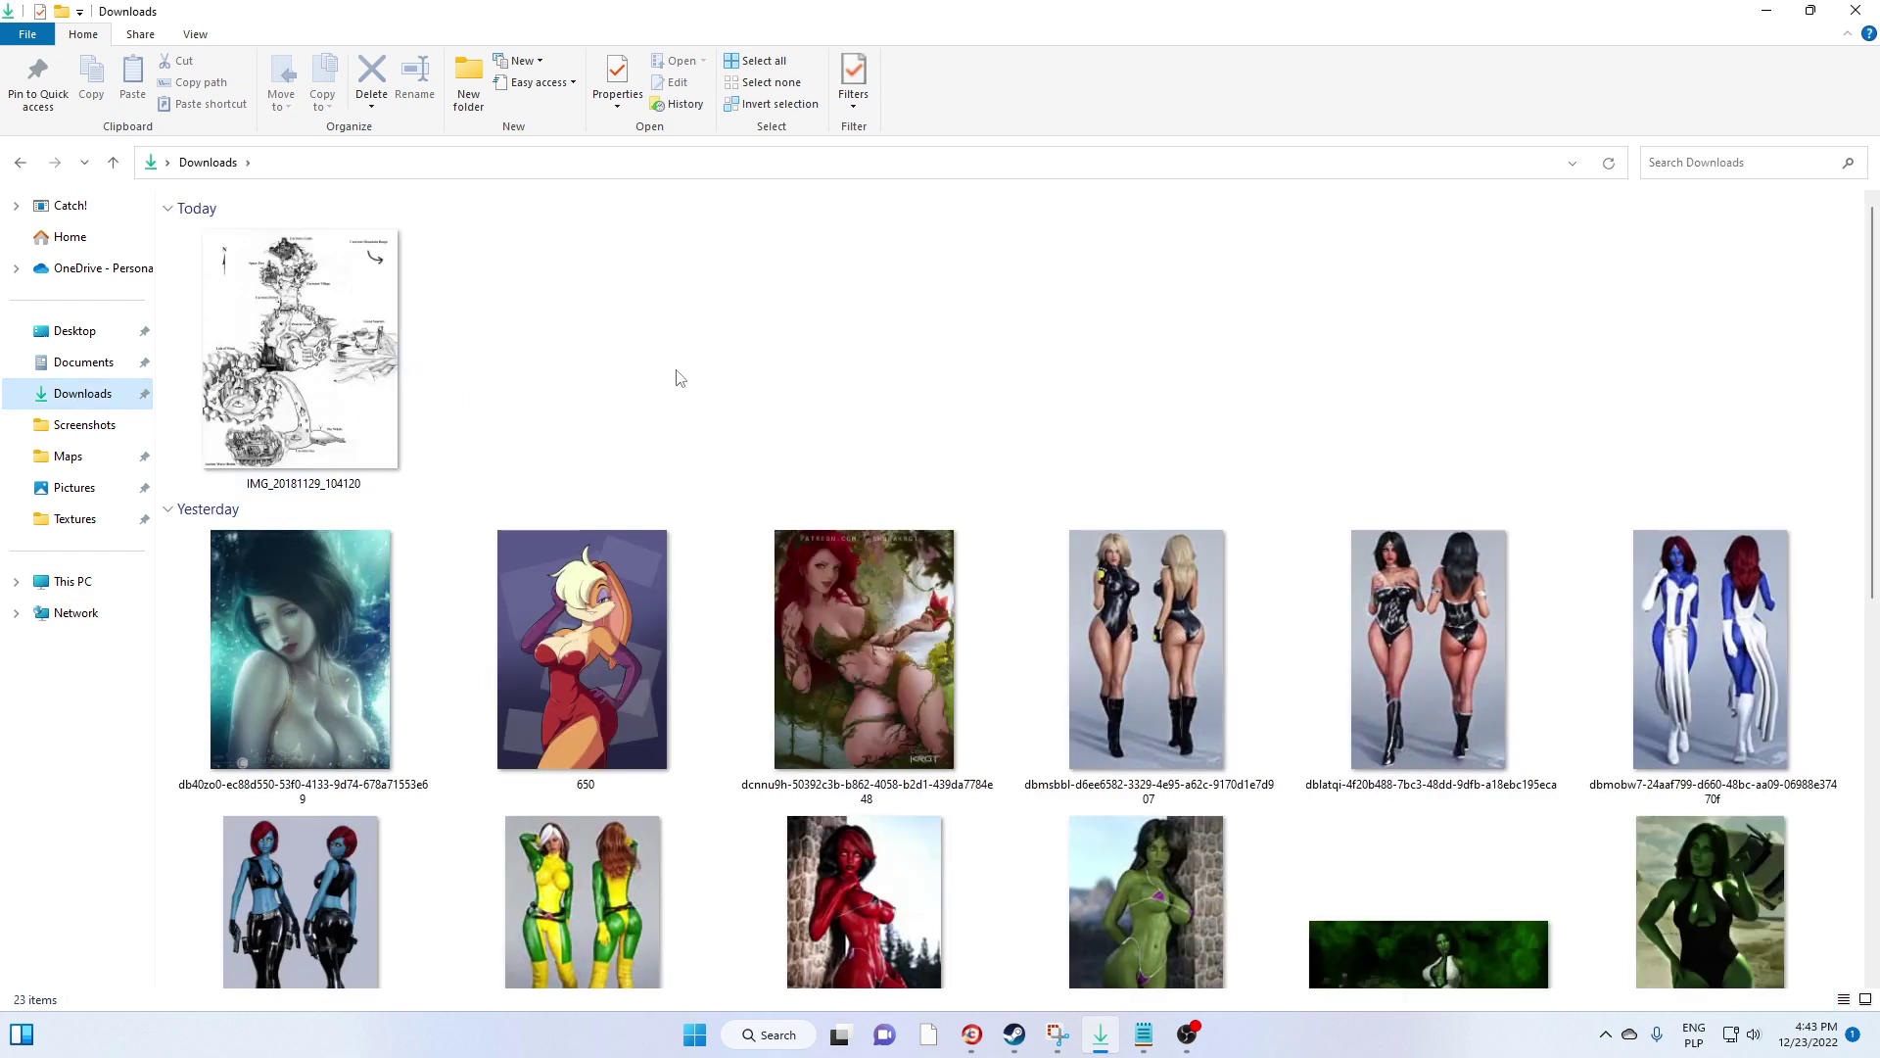
scroll(793, 402, "down", 7)
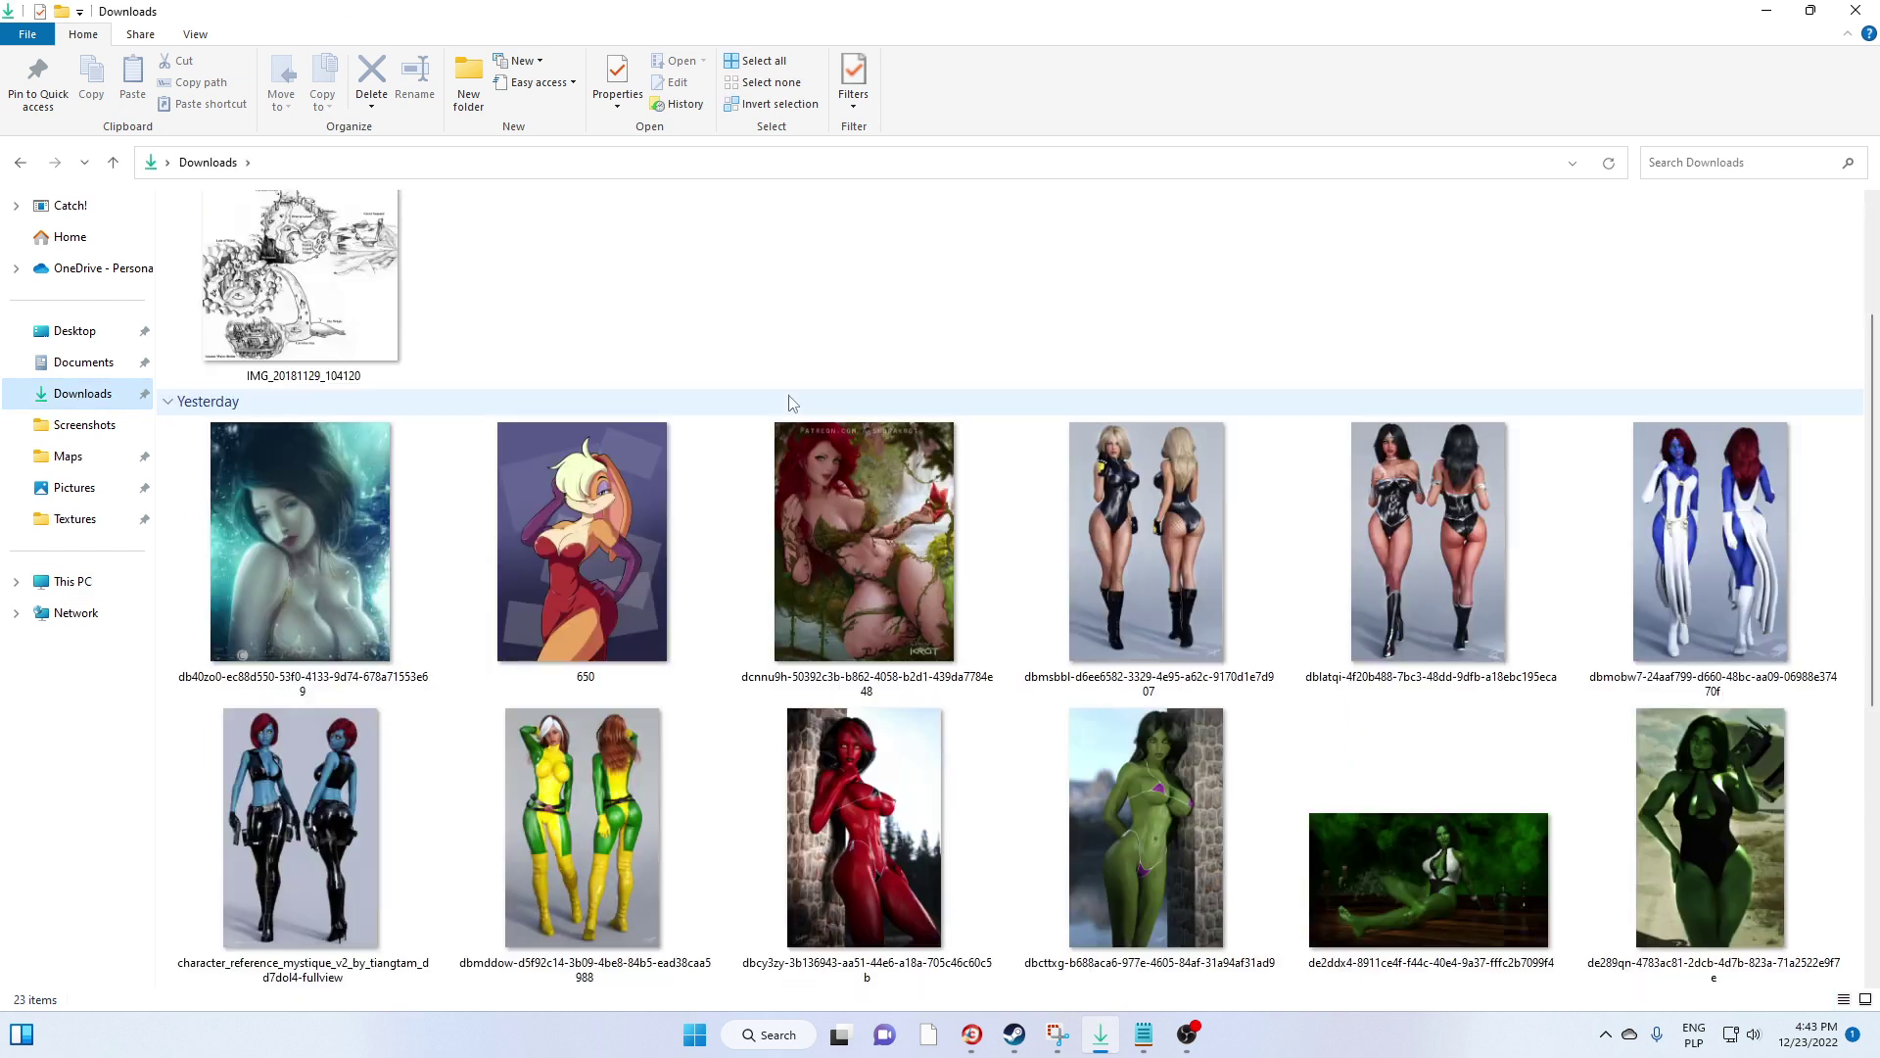
scroll(692, 511, "down", 3)
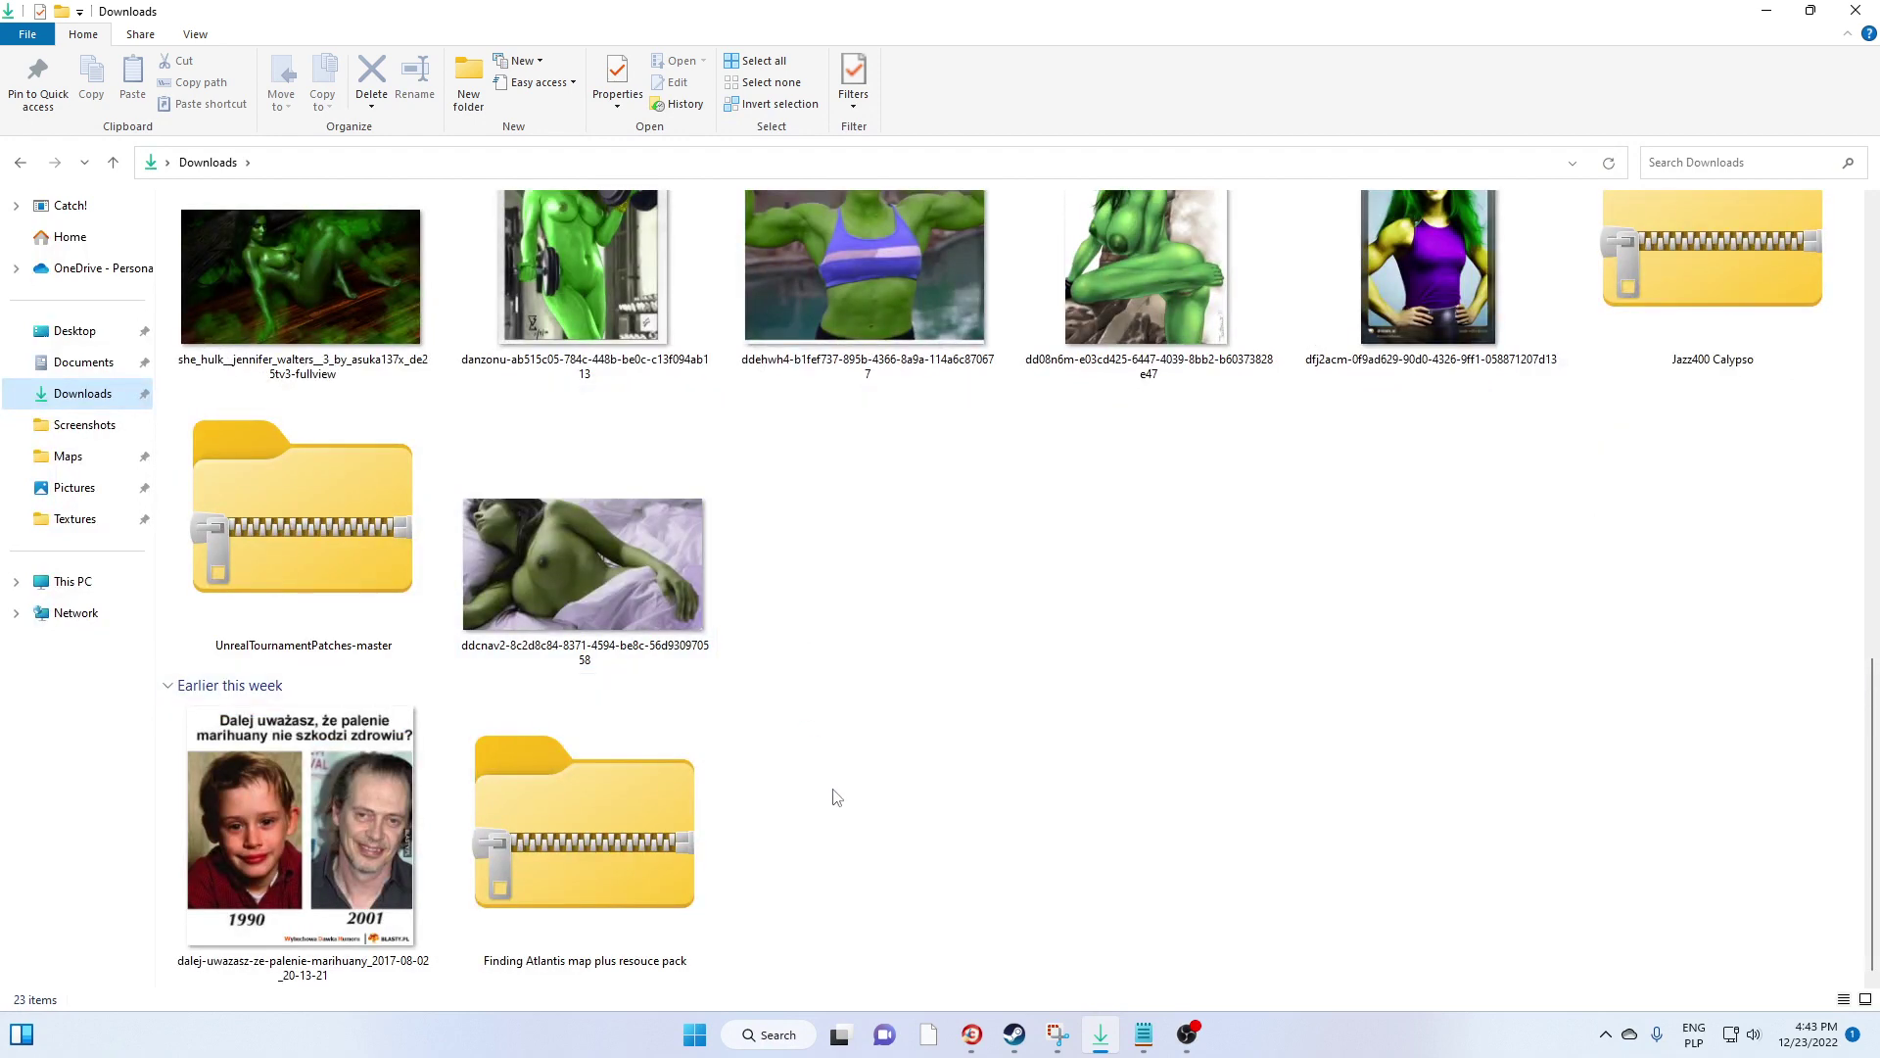
scroll(844, 821, "up", 10)
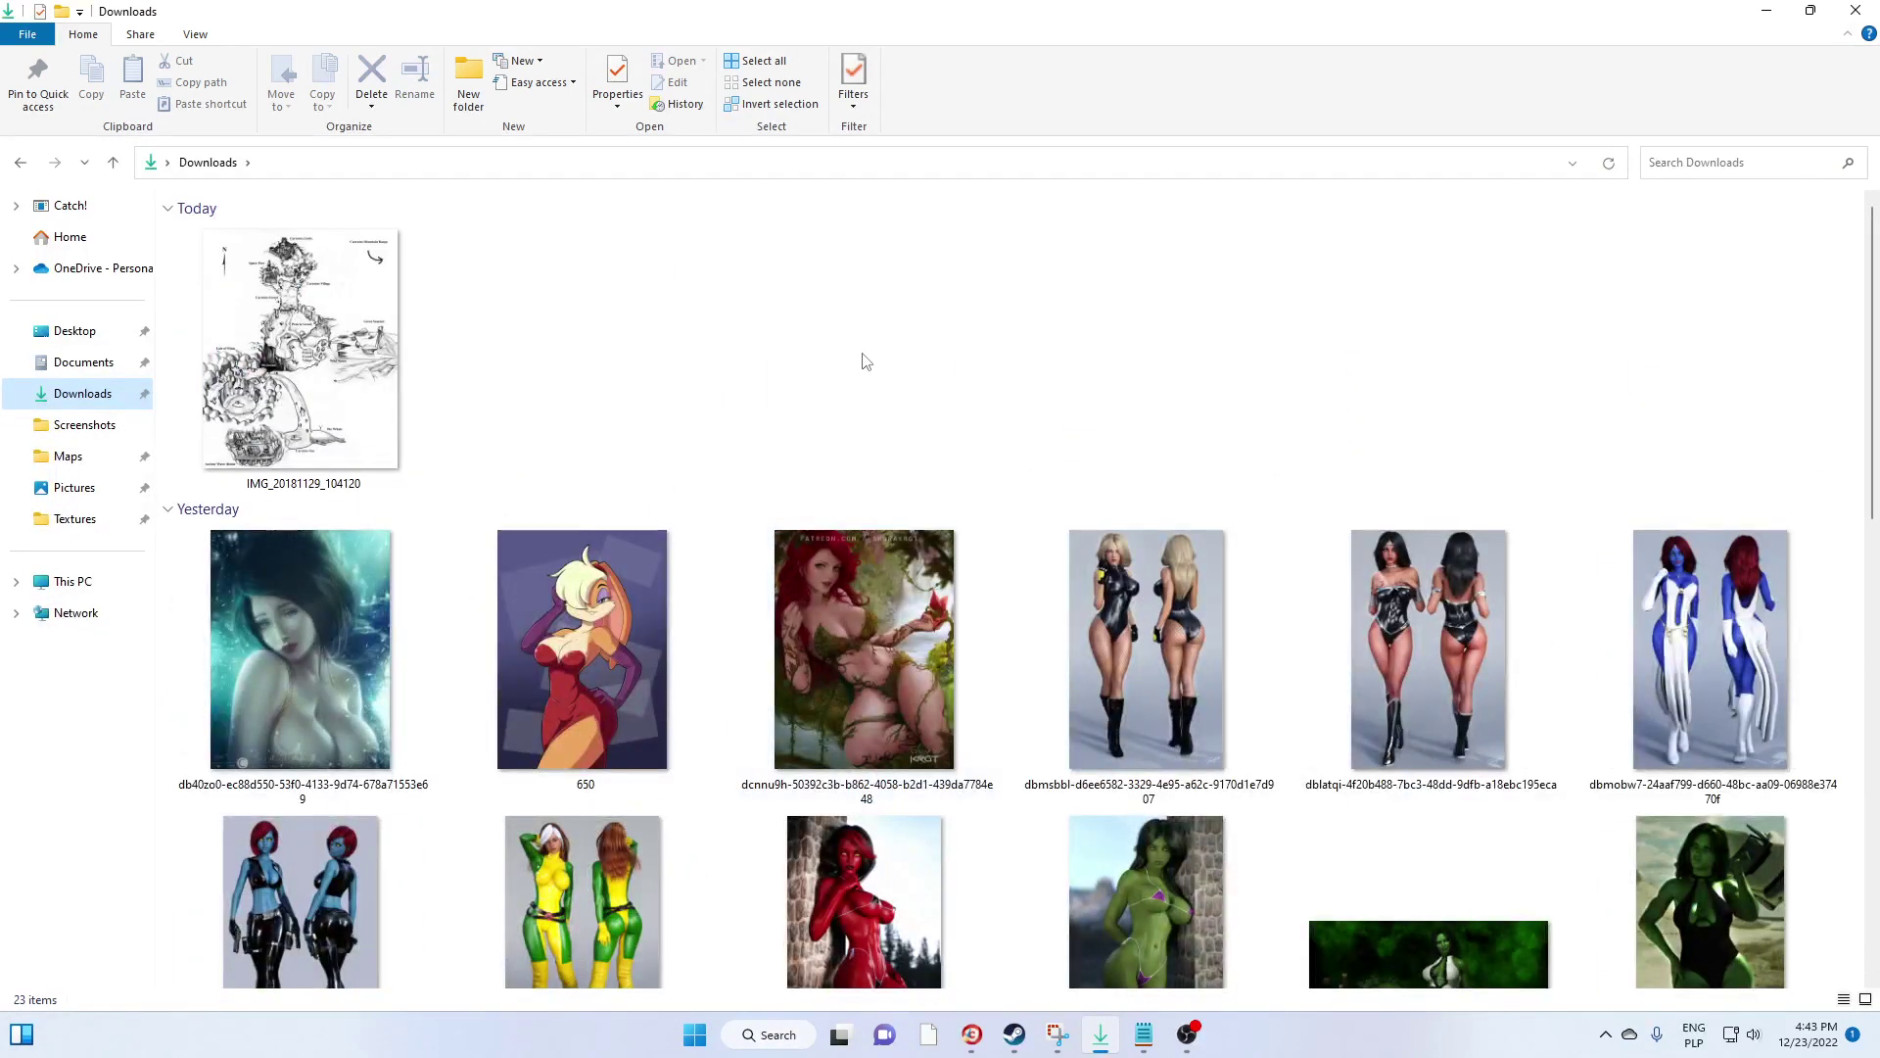
scroll(864, 372, "down", 10)
scroll(973, 694, "up", 1)
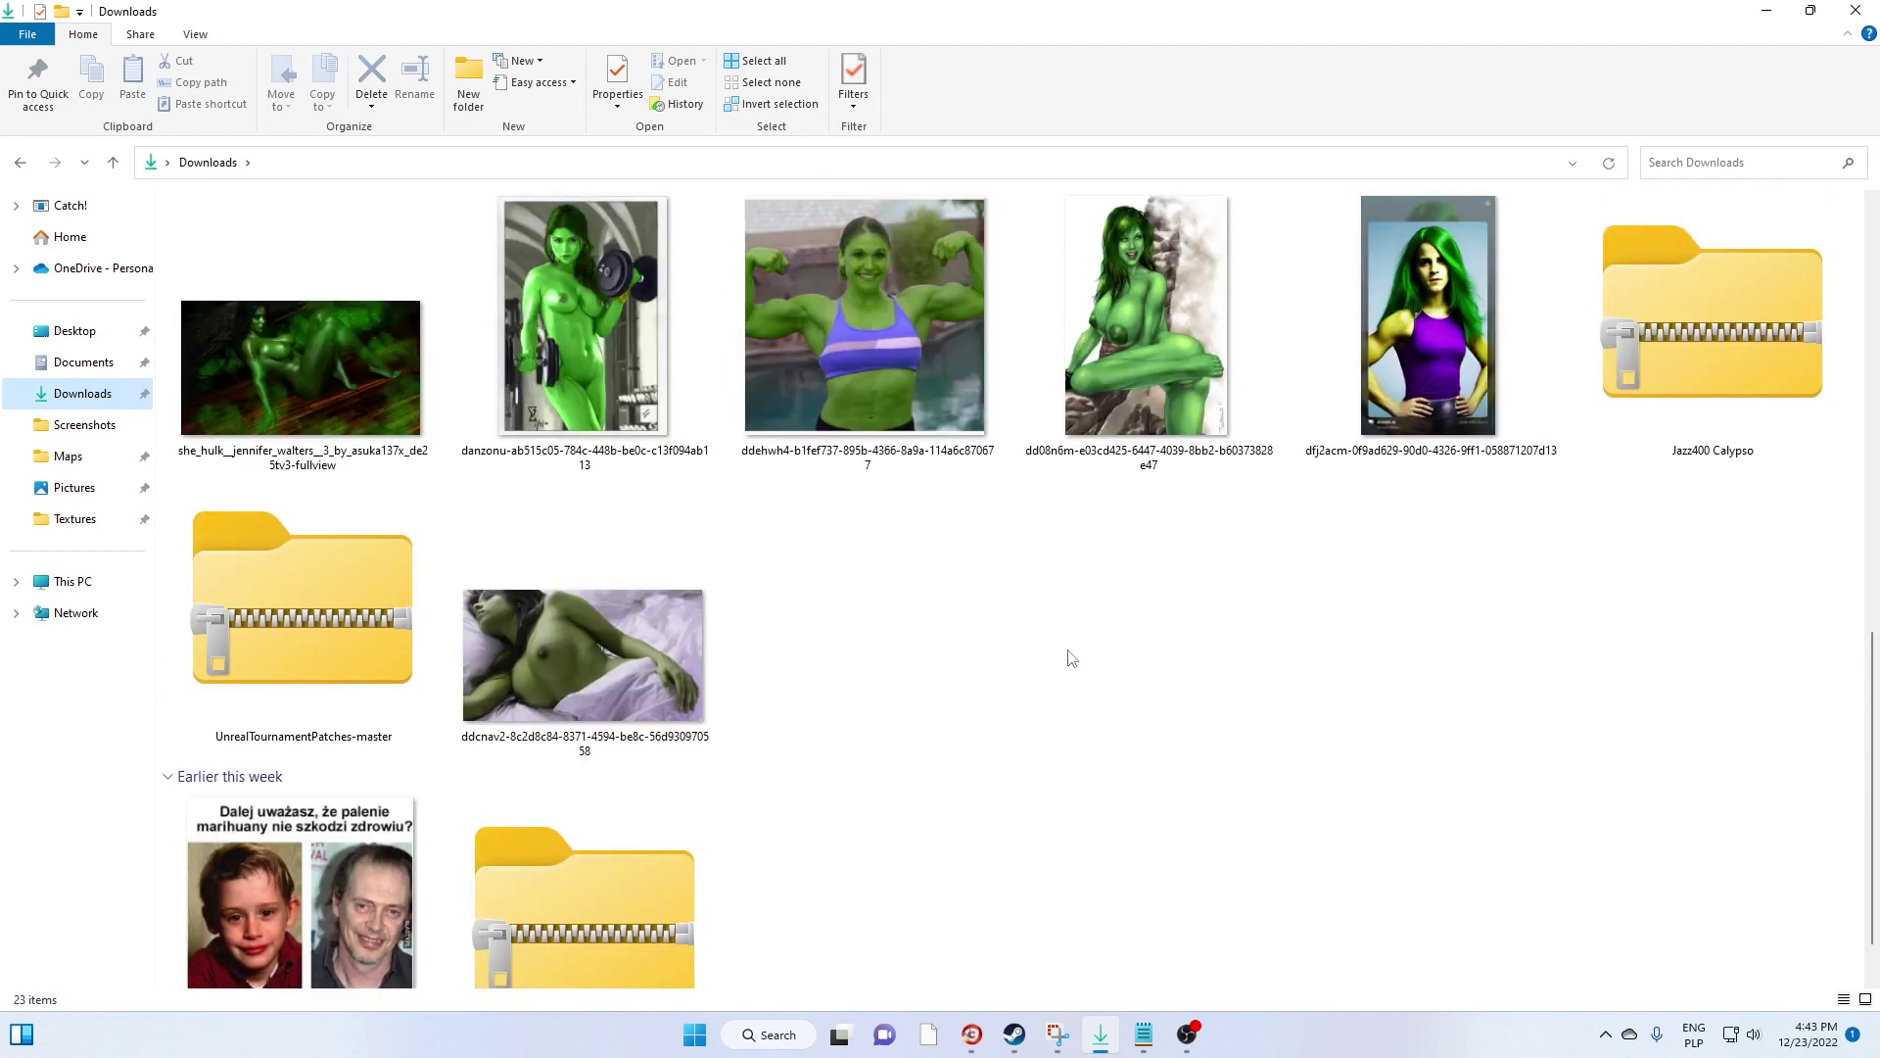
Inspect the contents of the Jazz400 Calypso archive in 7-Zip and close the archive window
left_click(1653, 334)
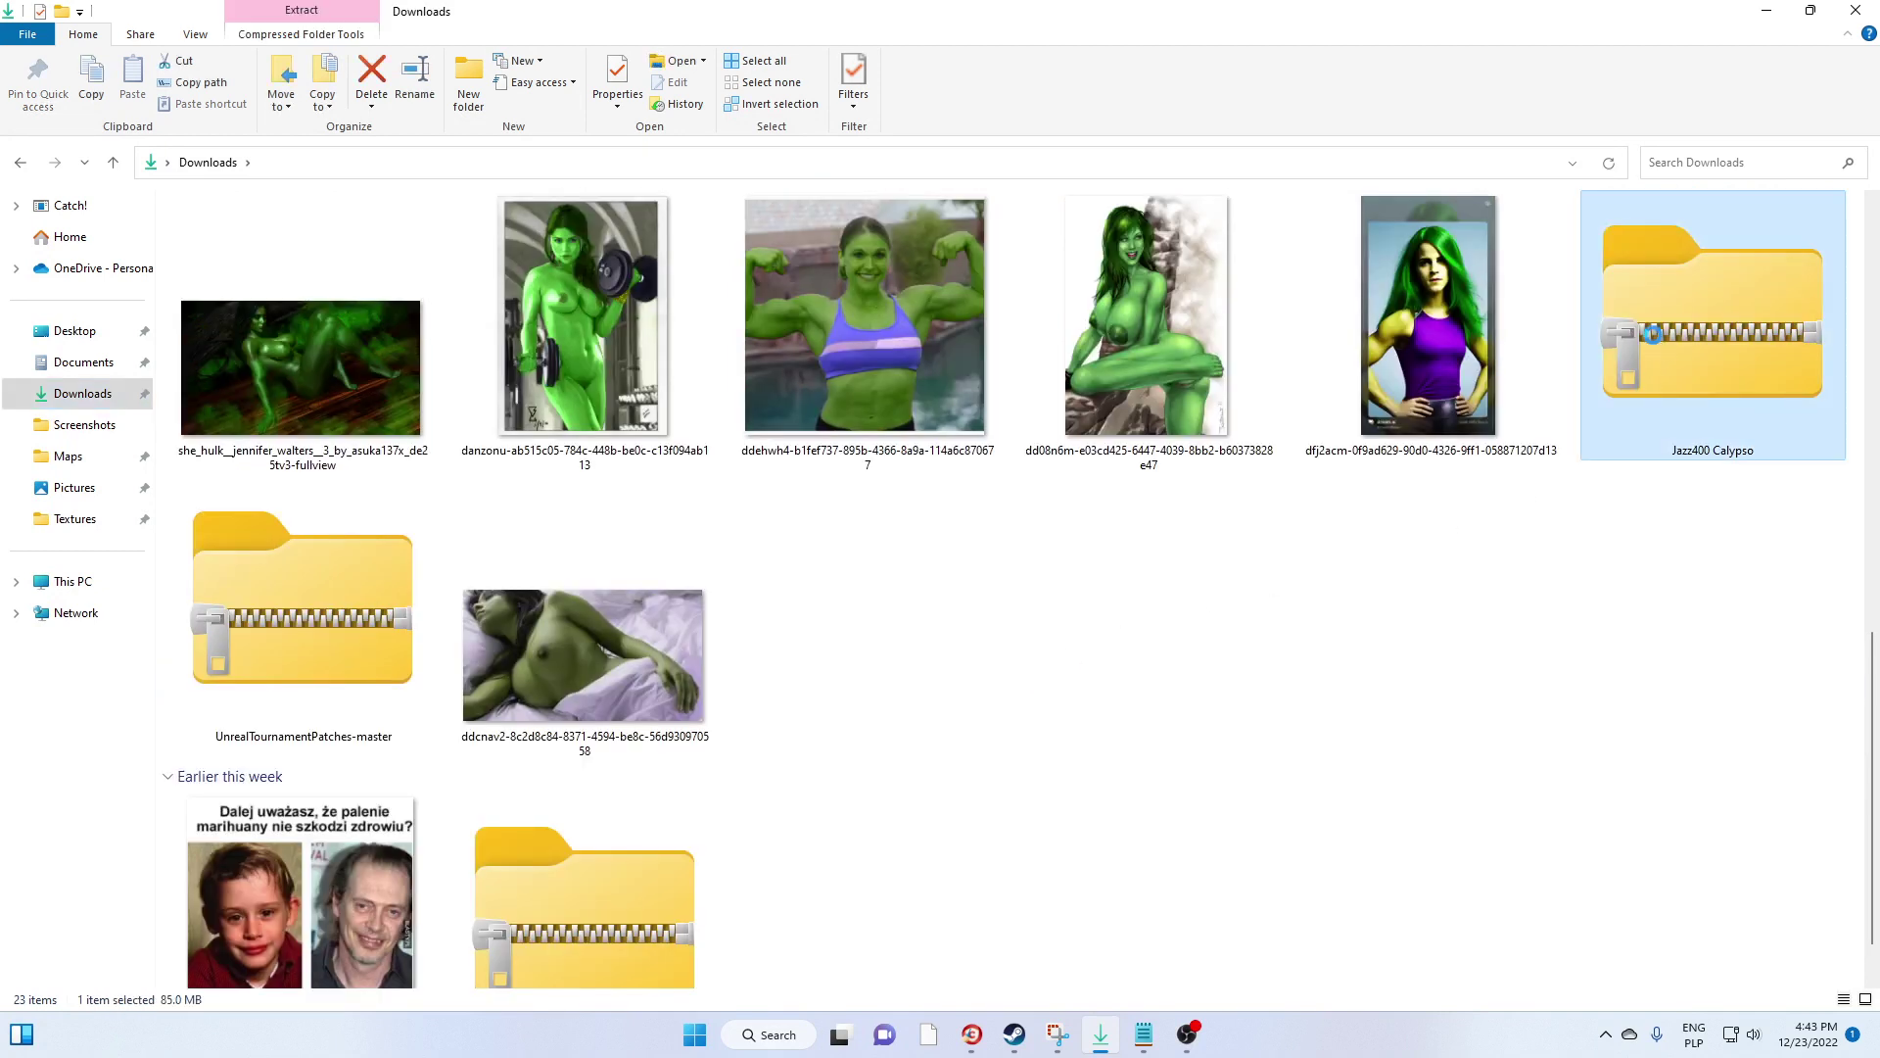
right_click(1652, 334)
mouse_move(1665, 490)
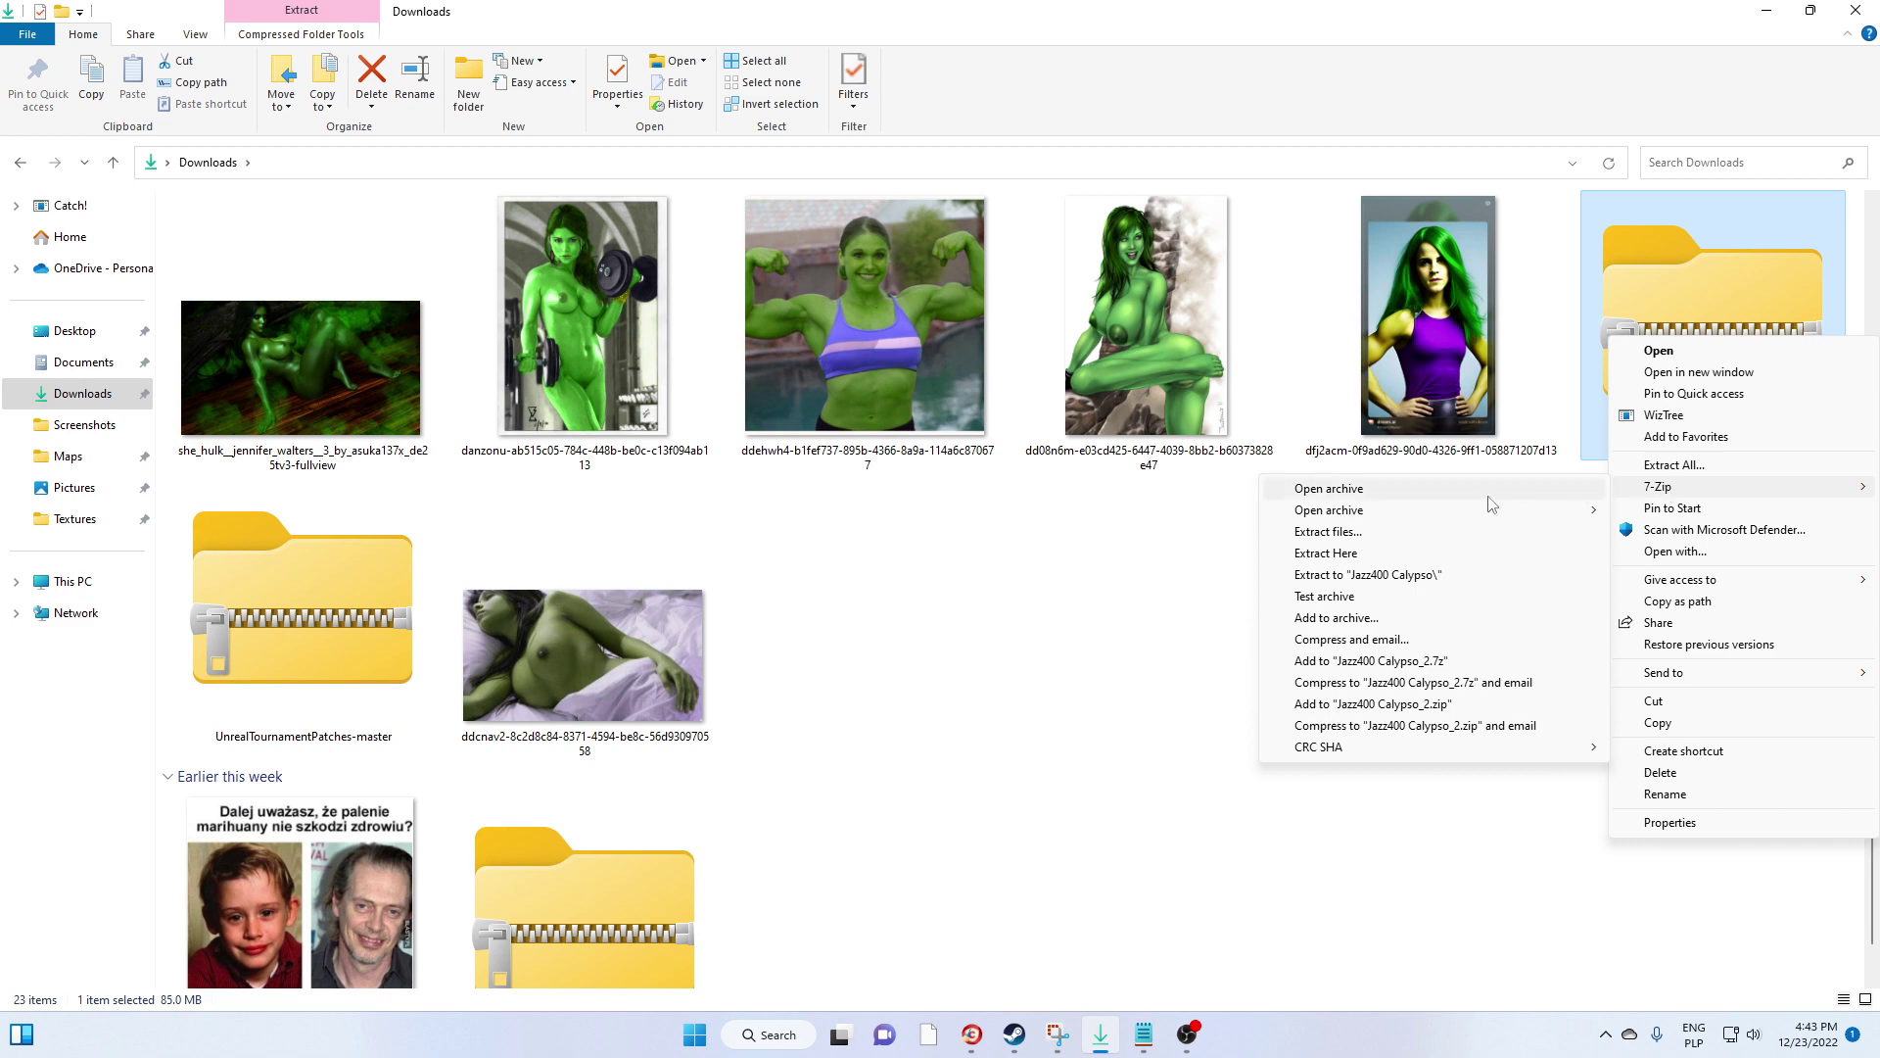
left_click(1435, 488)
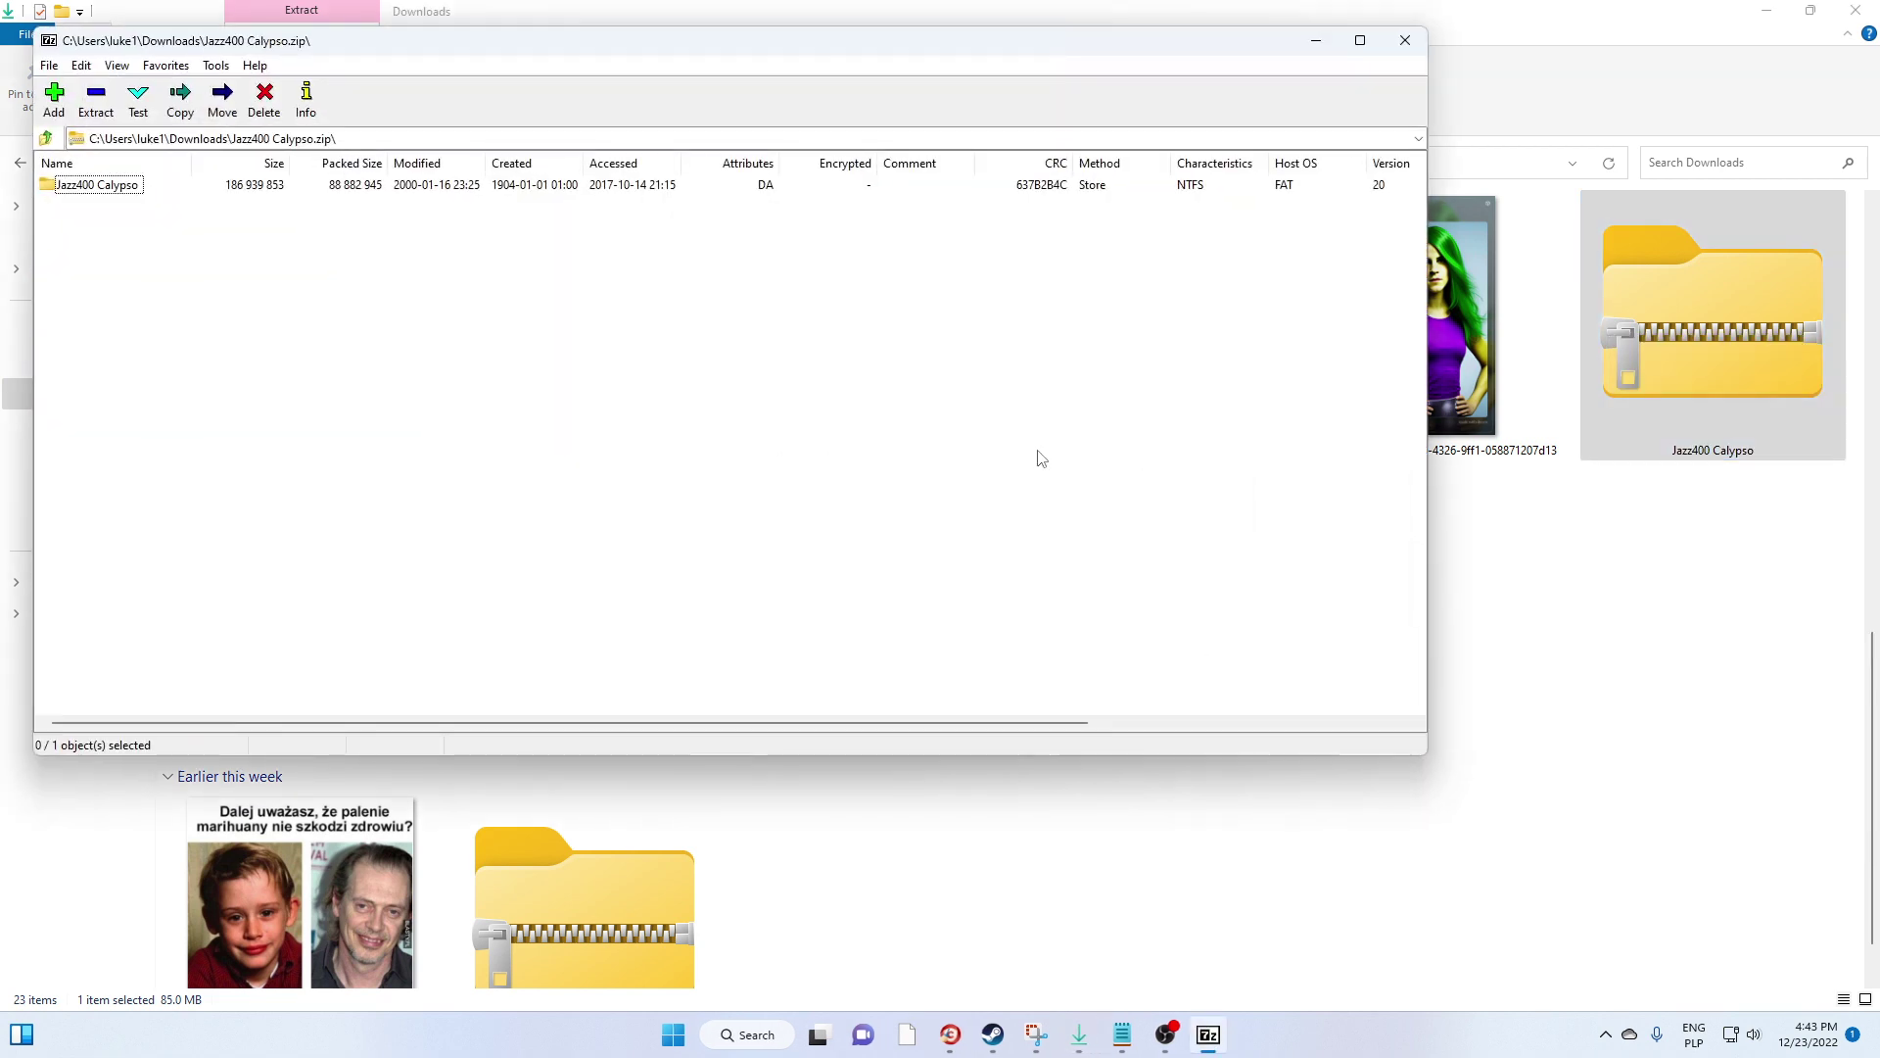
left_click(1403, 42)
Extract the Jazz400 Calypso archive directly into Downloads with 7-Zip and open the extracted folder
right_click(1680, 323)
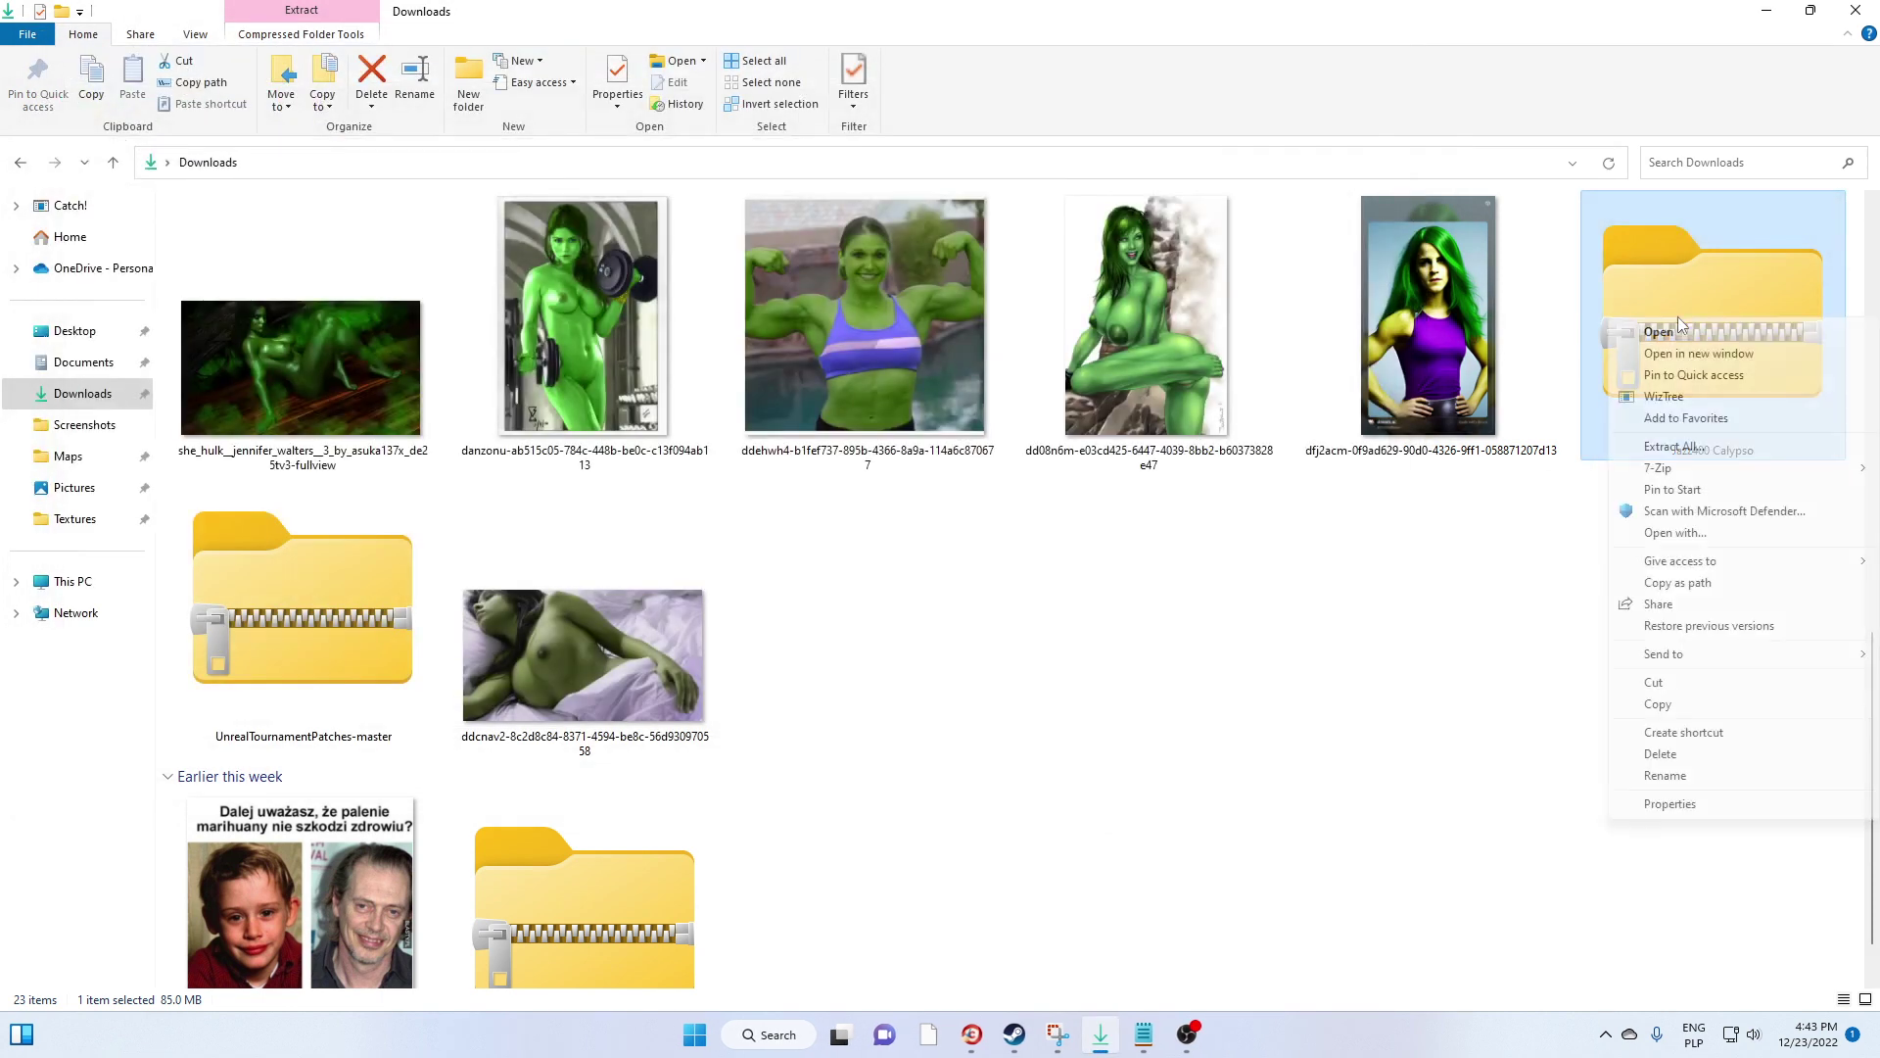
mouse_move(1677, 470)
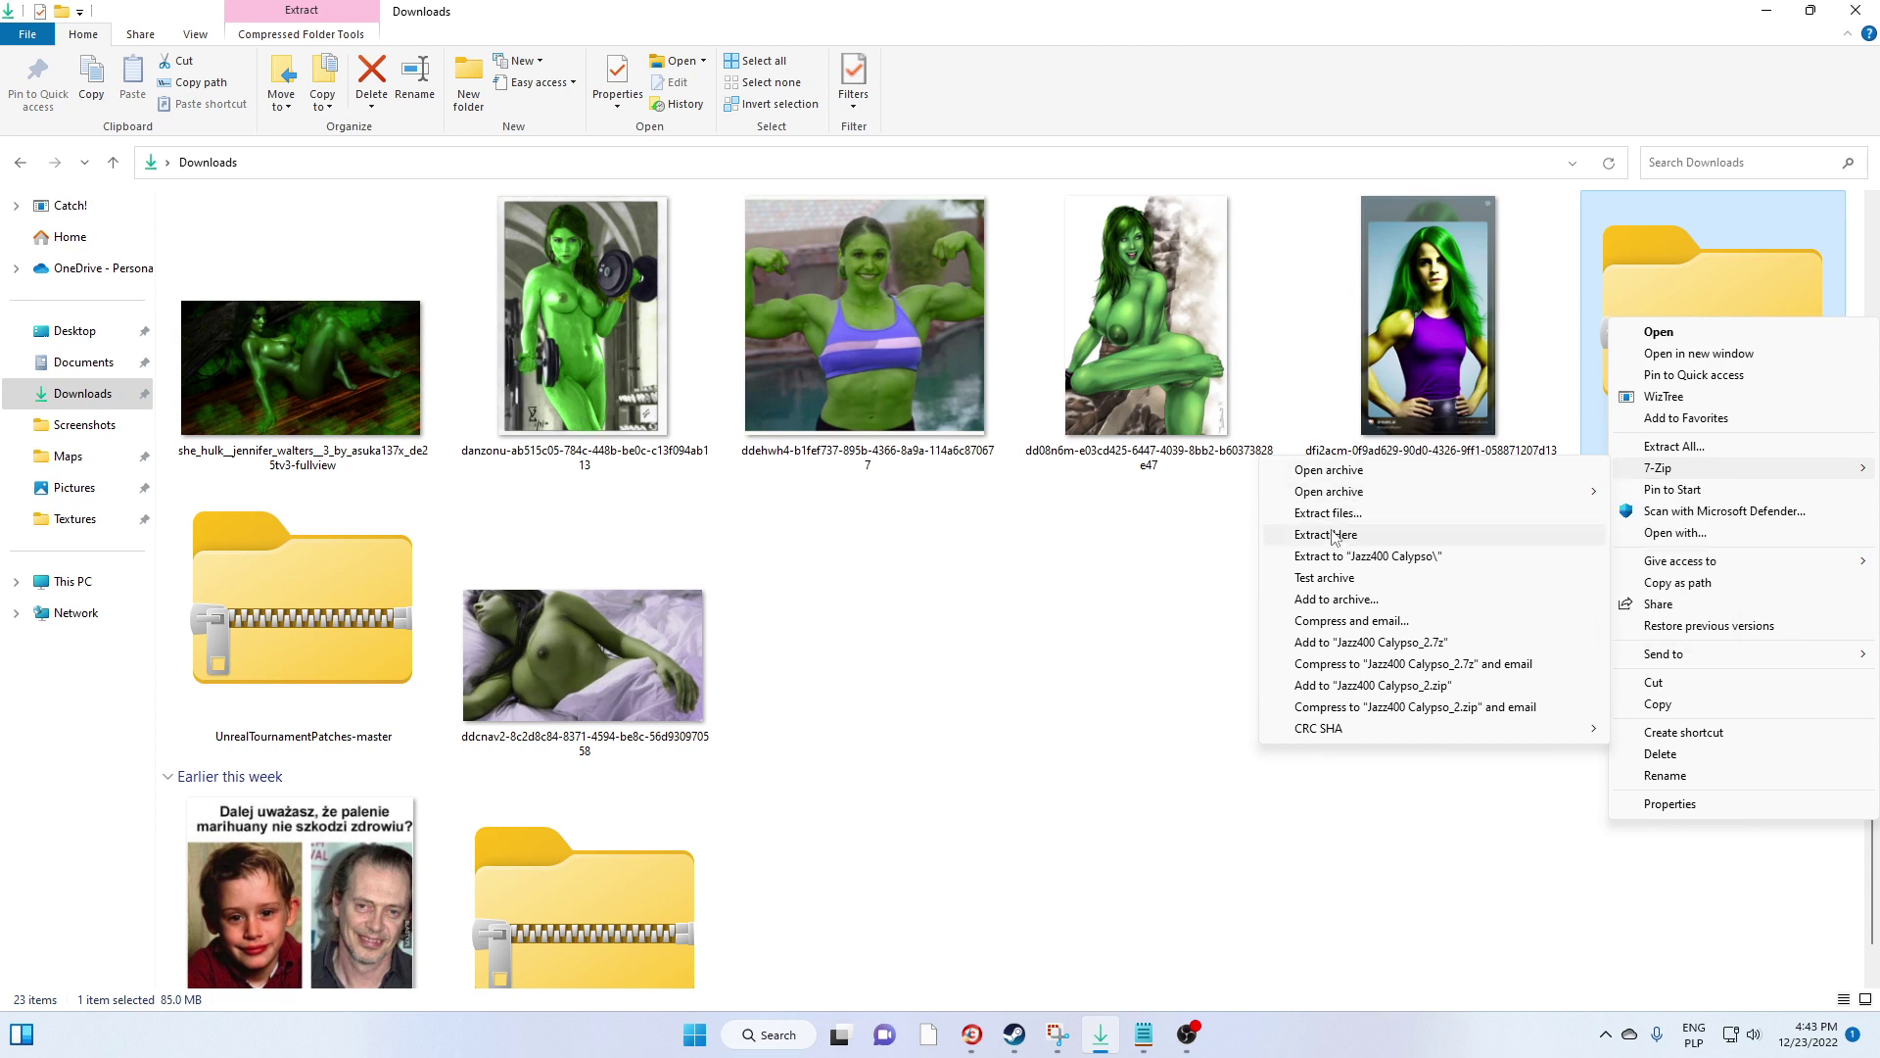
left_click(1332, 537)
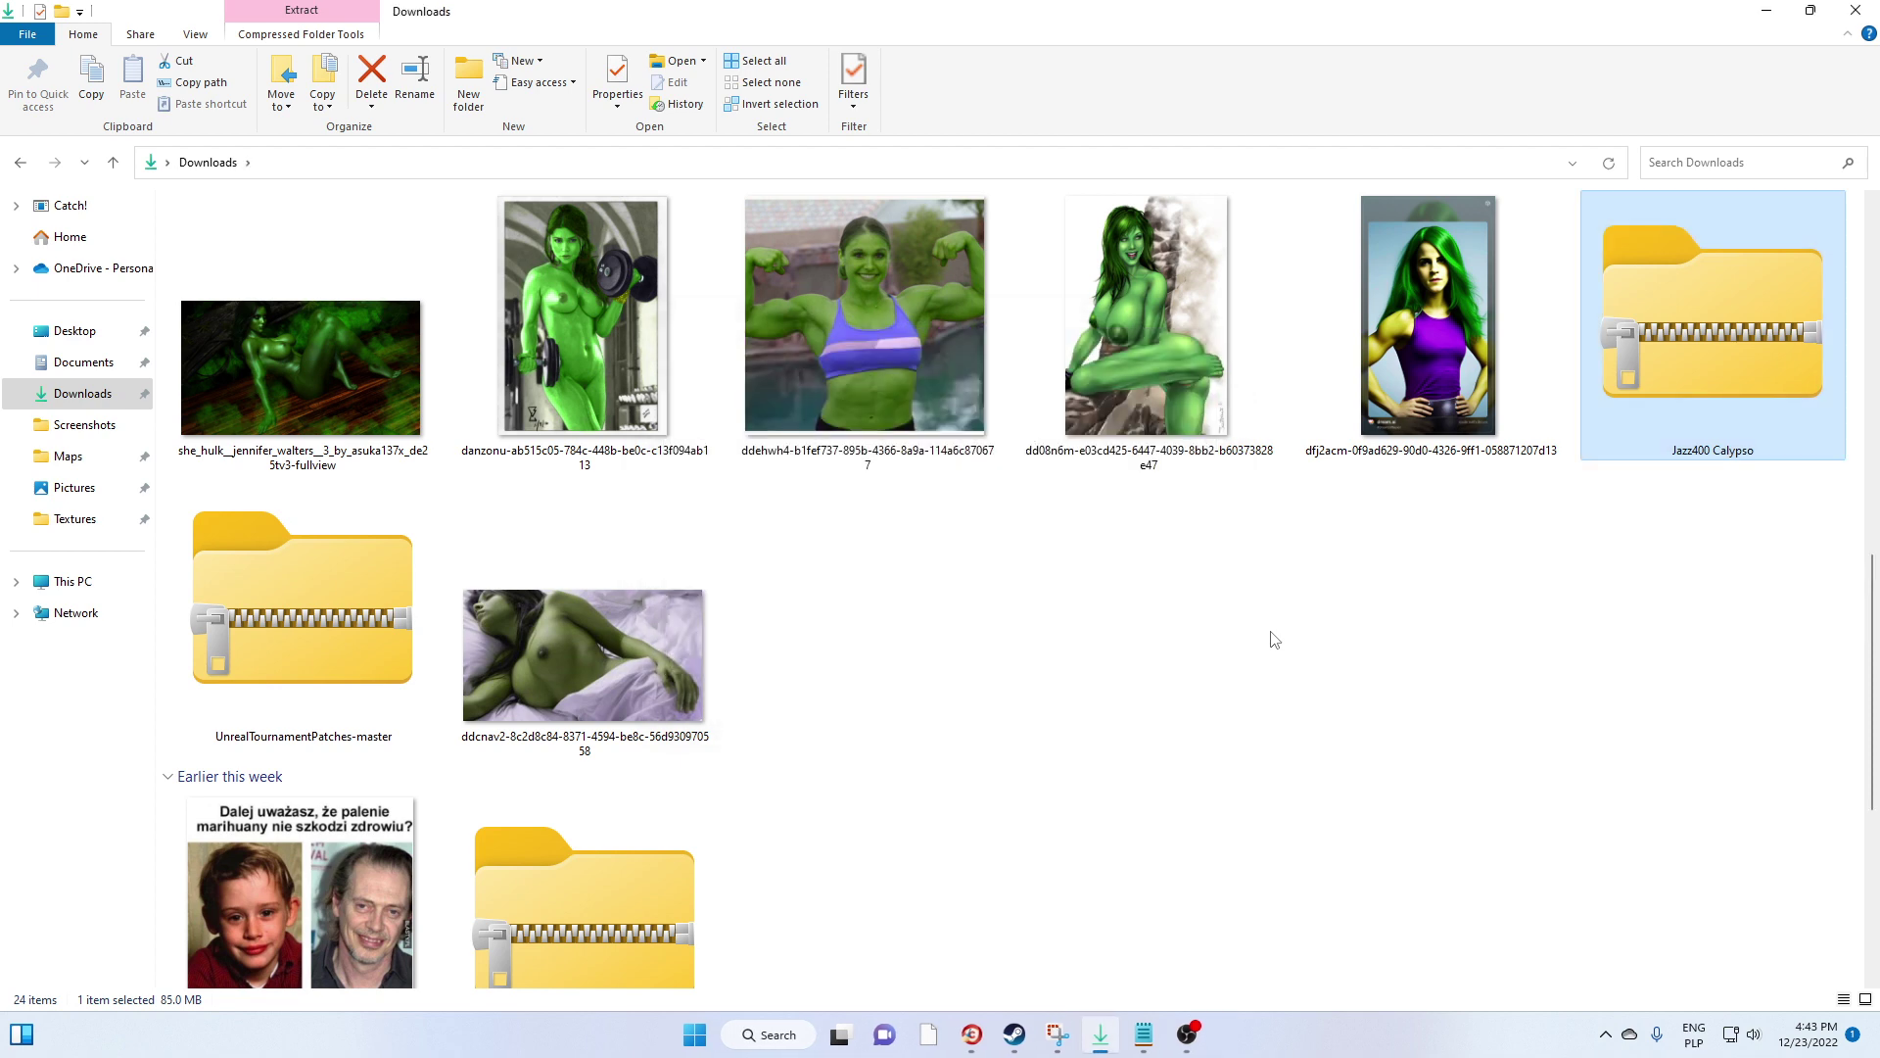
scroll(1149, 637, "down", 5)
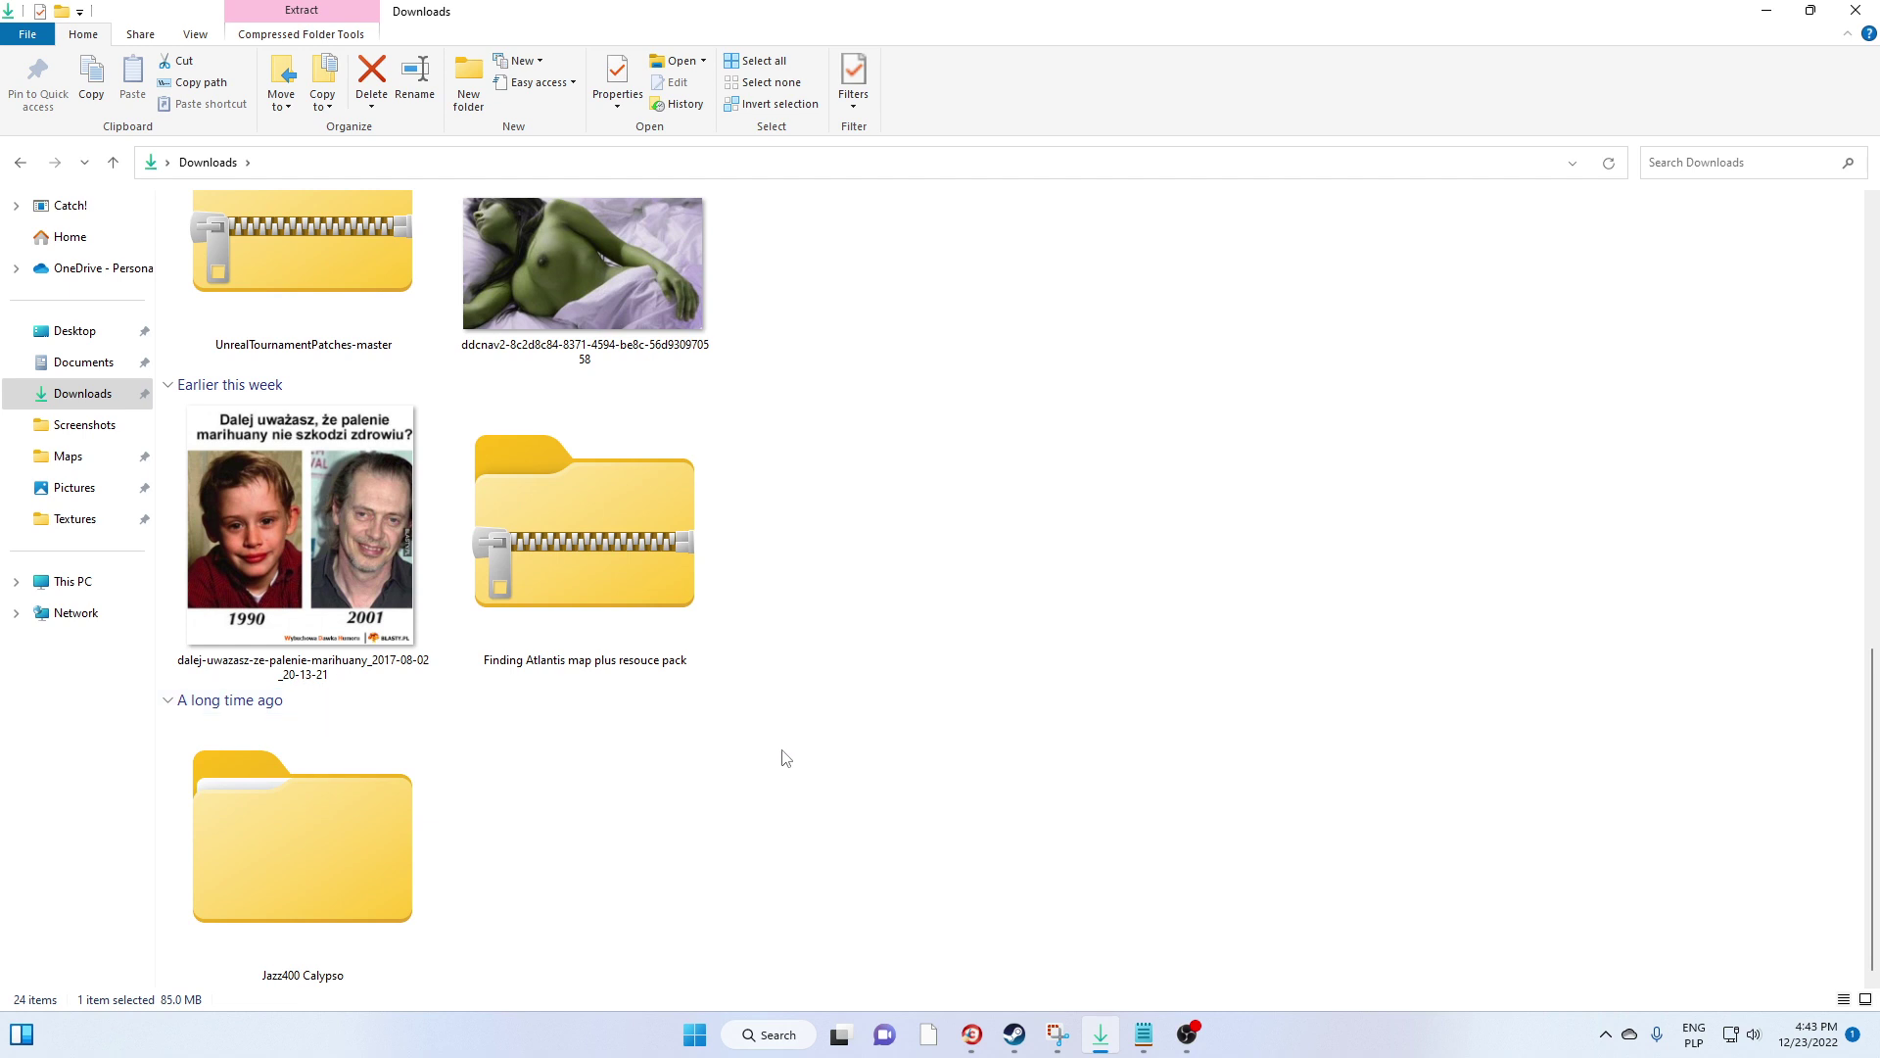
double_click(267, 859)
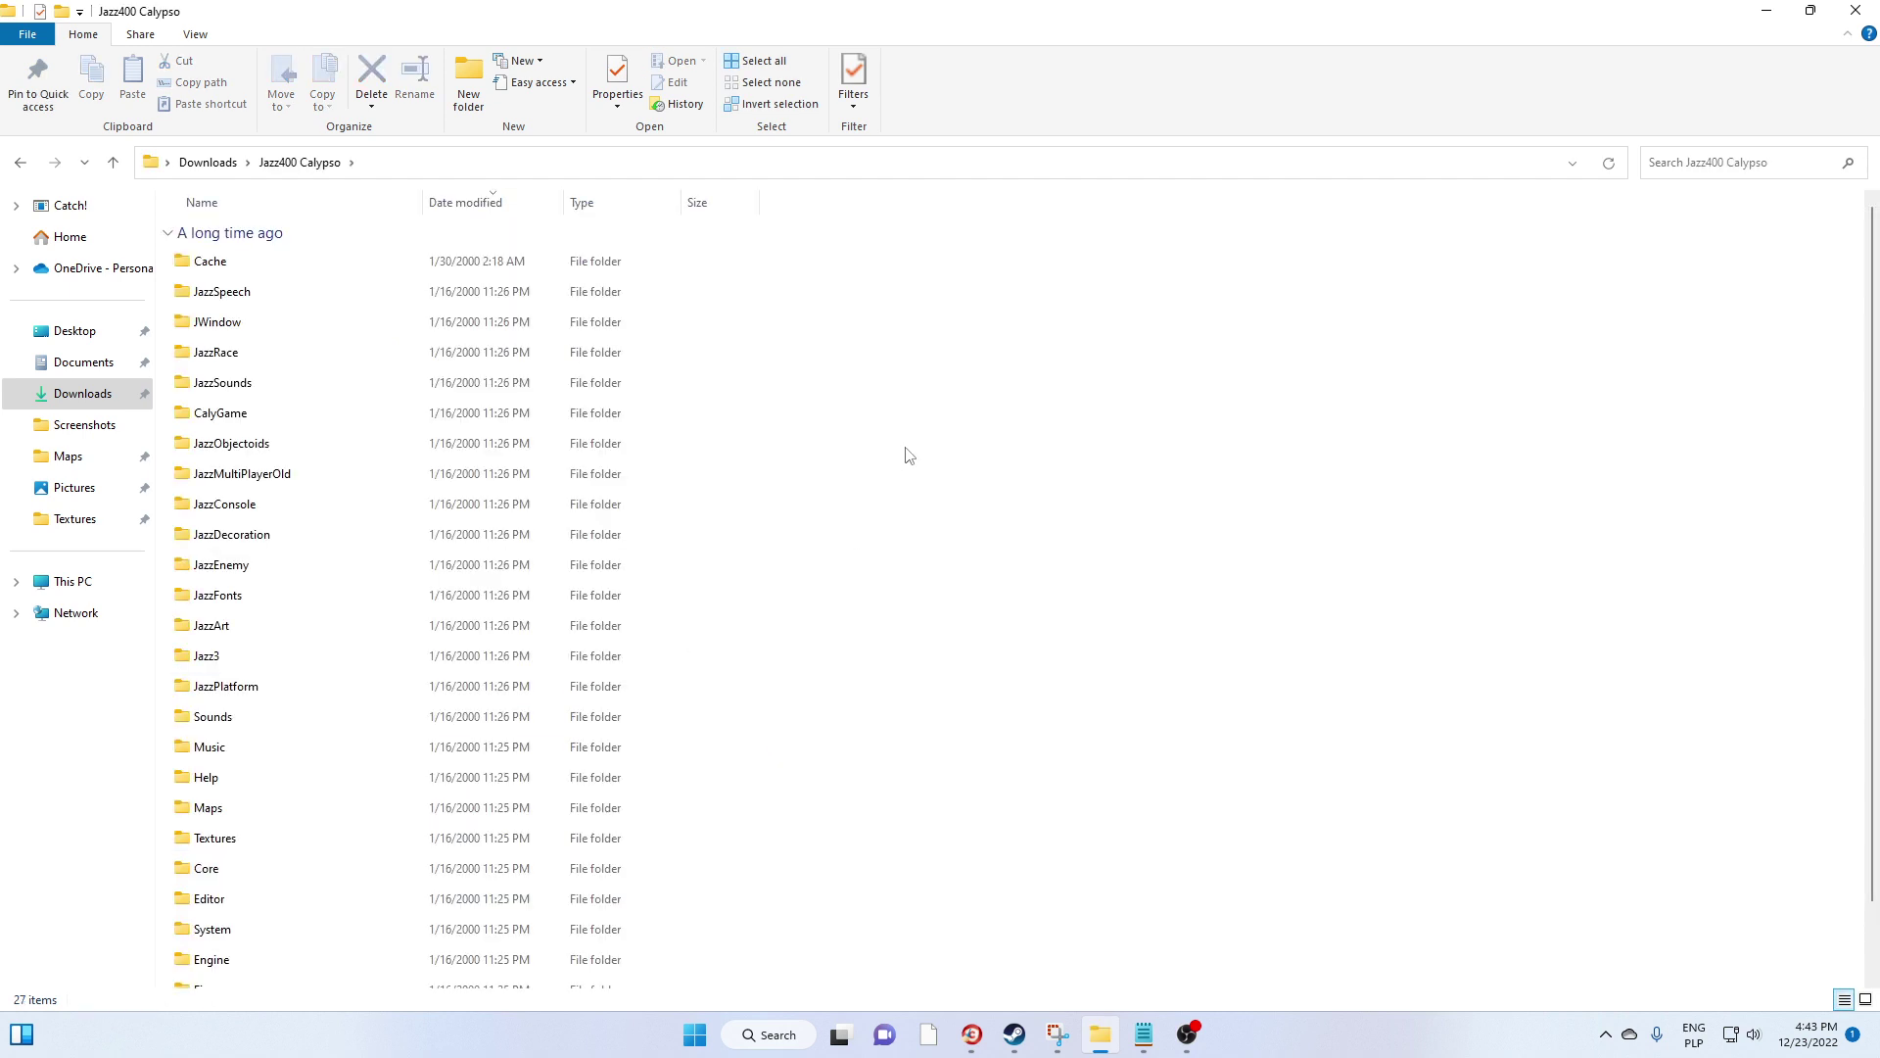
Check the recording in OBS Studio and return to the Jazz400 Calypso folder
left_click(1187, 1034)
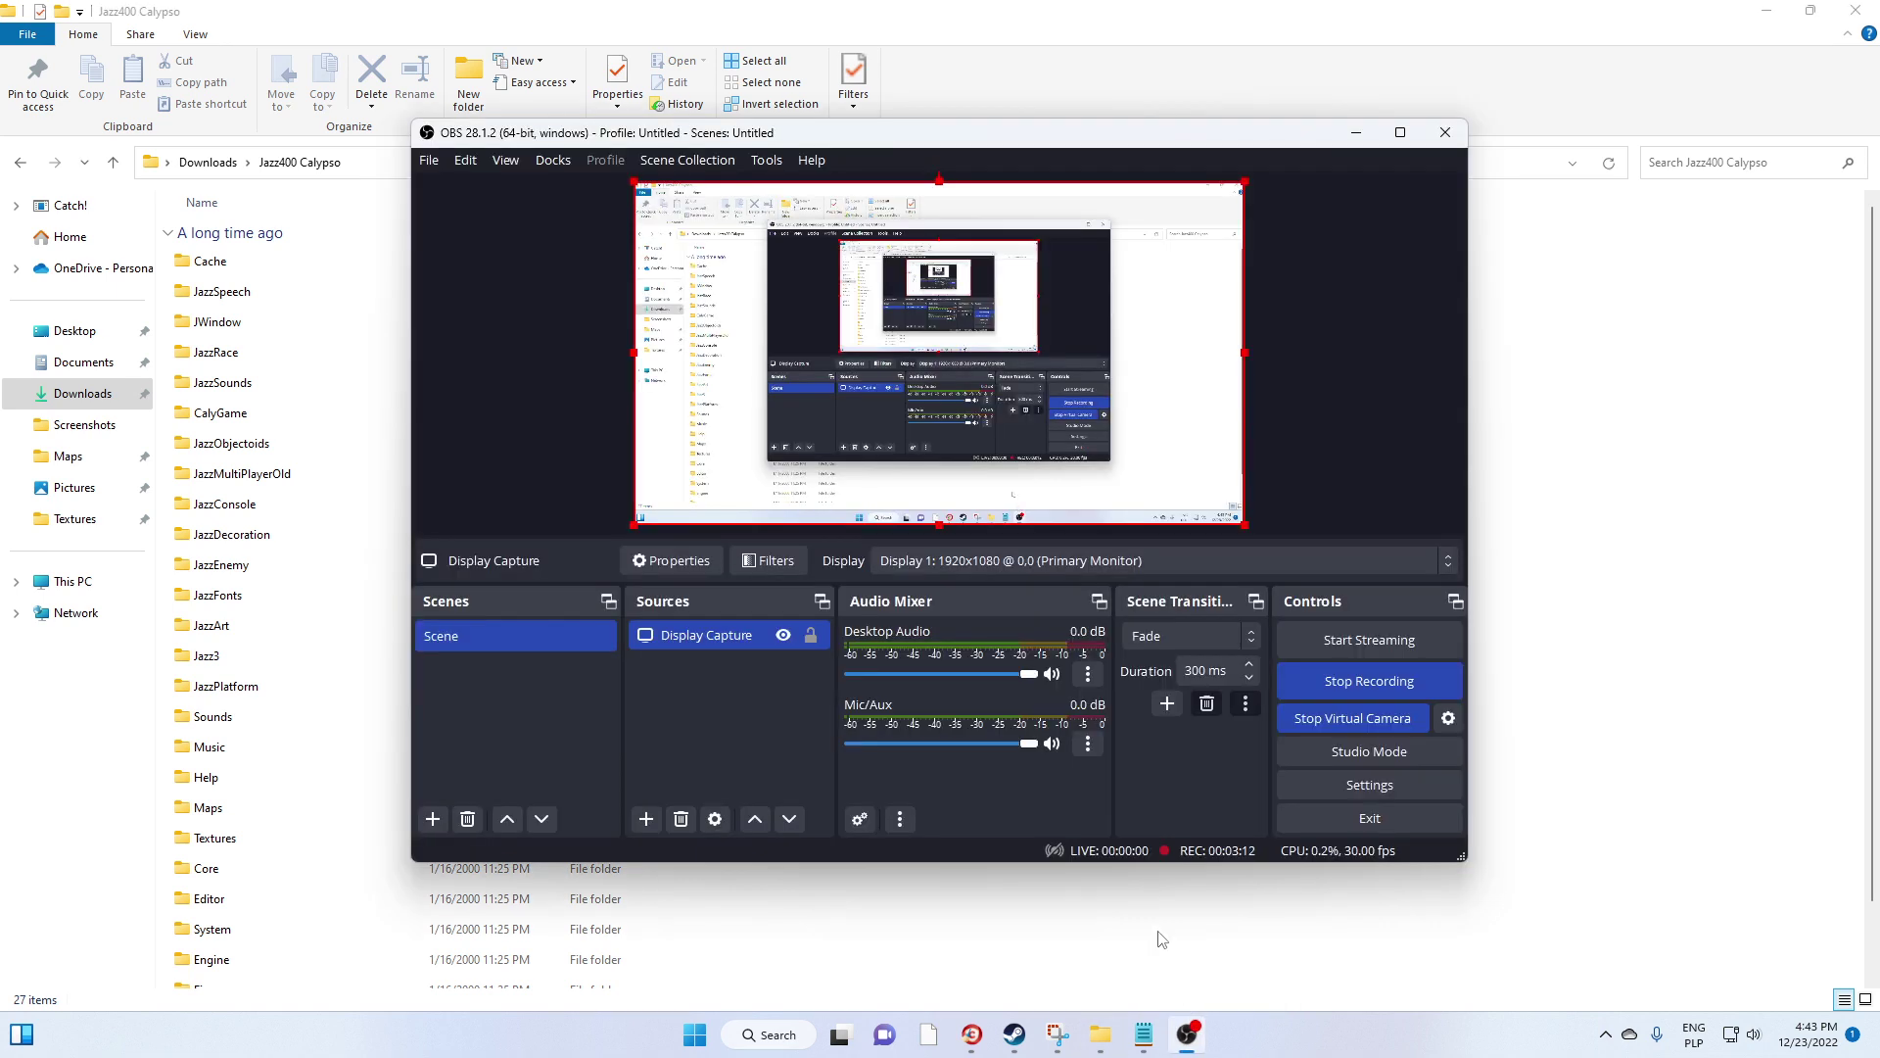
left_click(1033, 10)
Look through the folders in Jazz400 Calypso and open the System folder
scroll(788, 662, "down", 1)
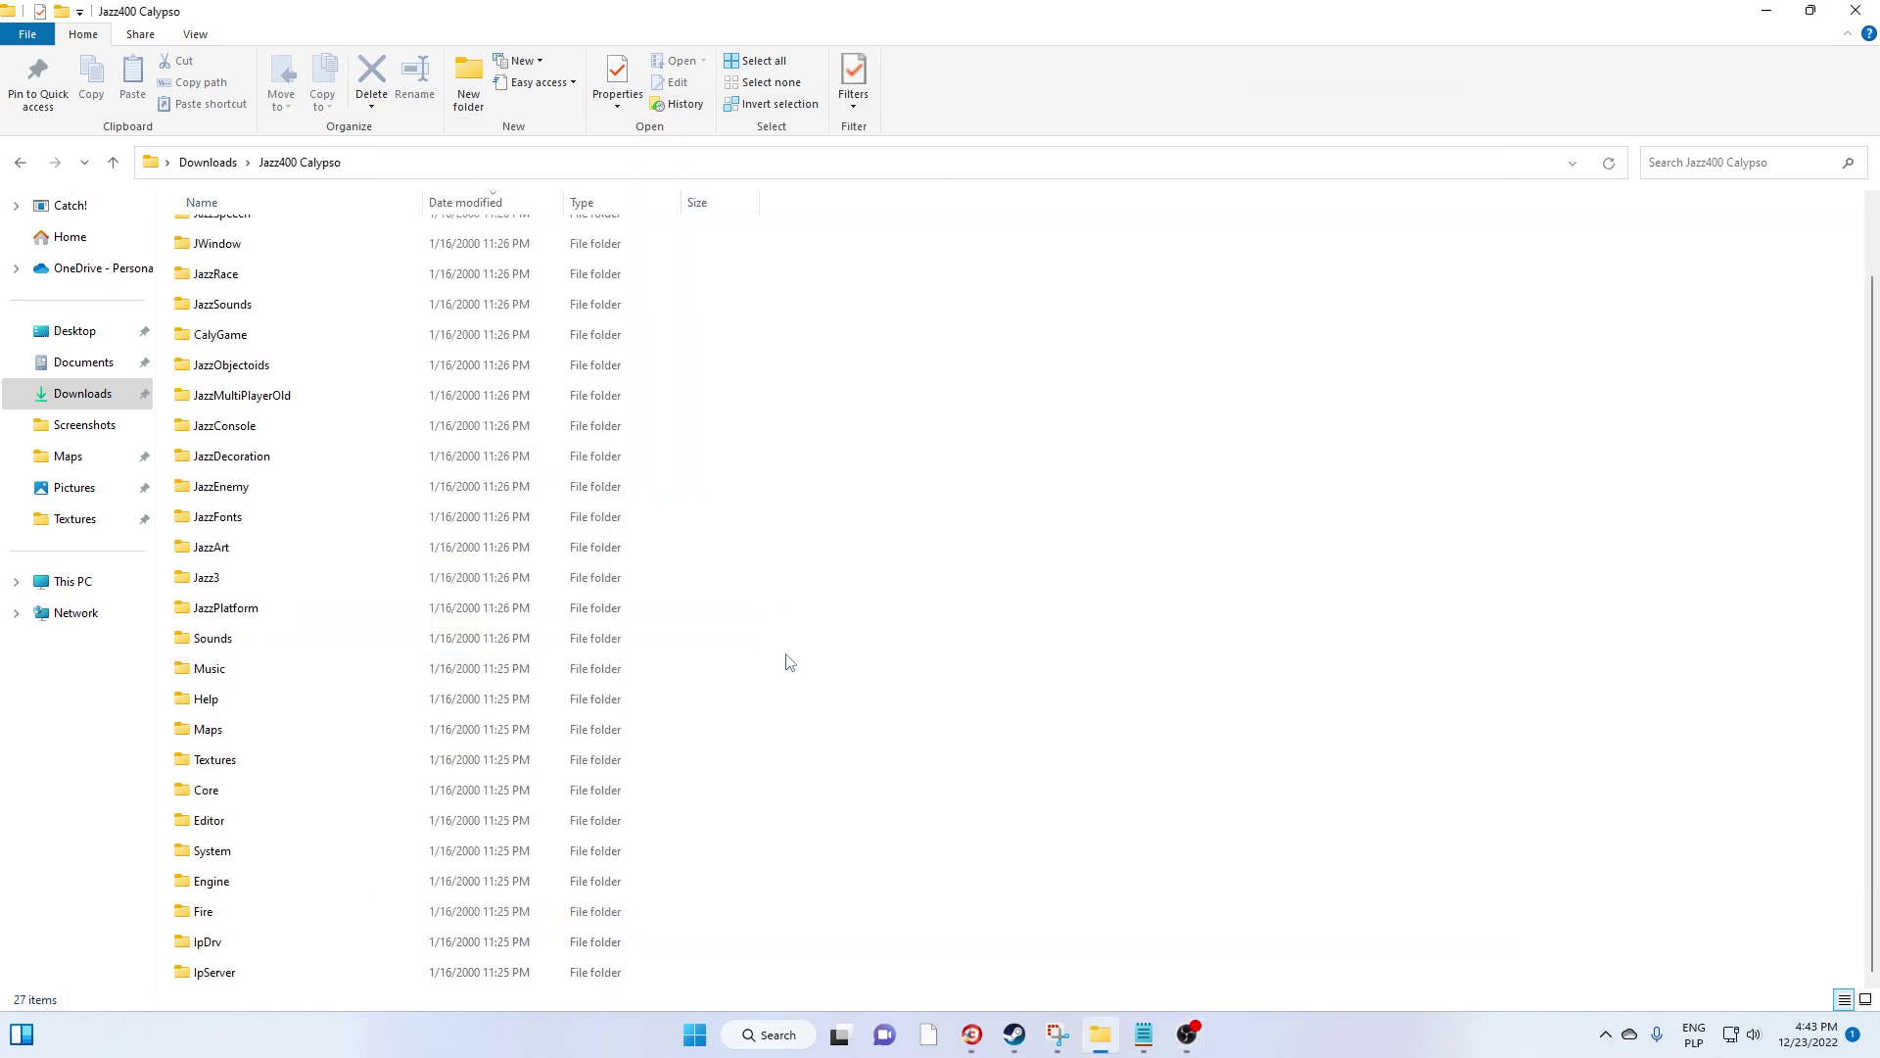
scroll(701, 749, "up", 1)
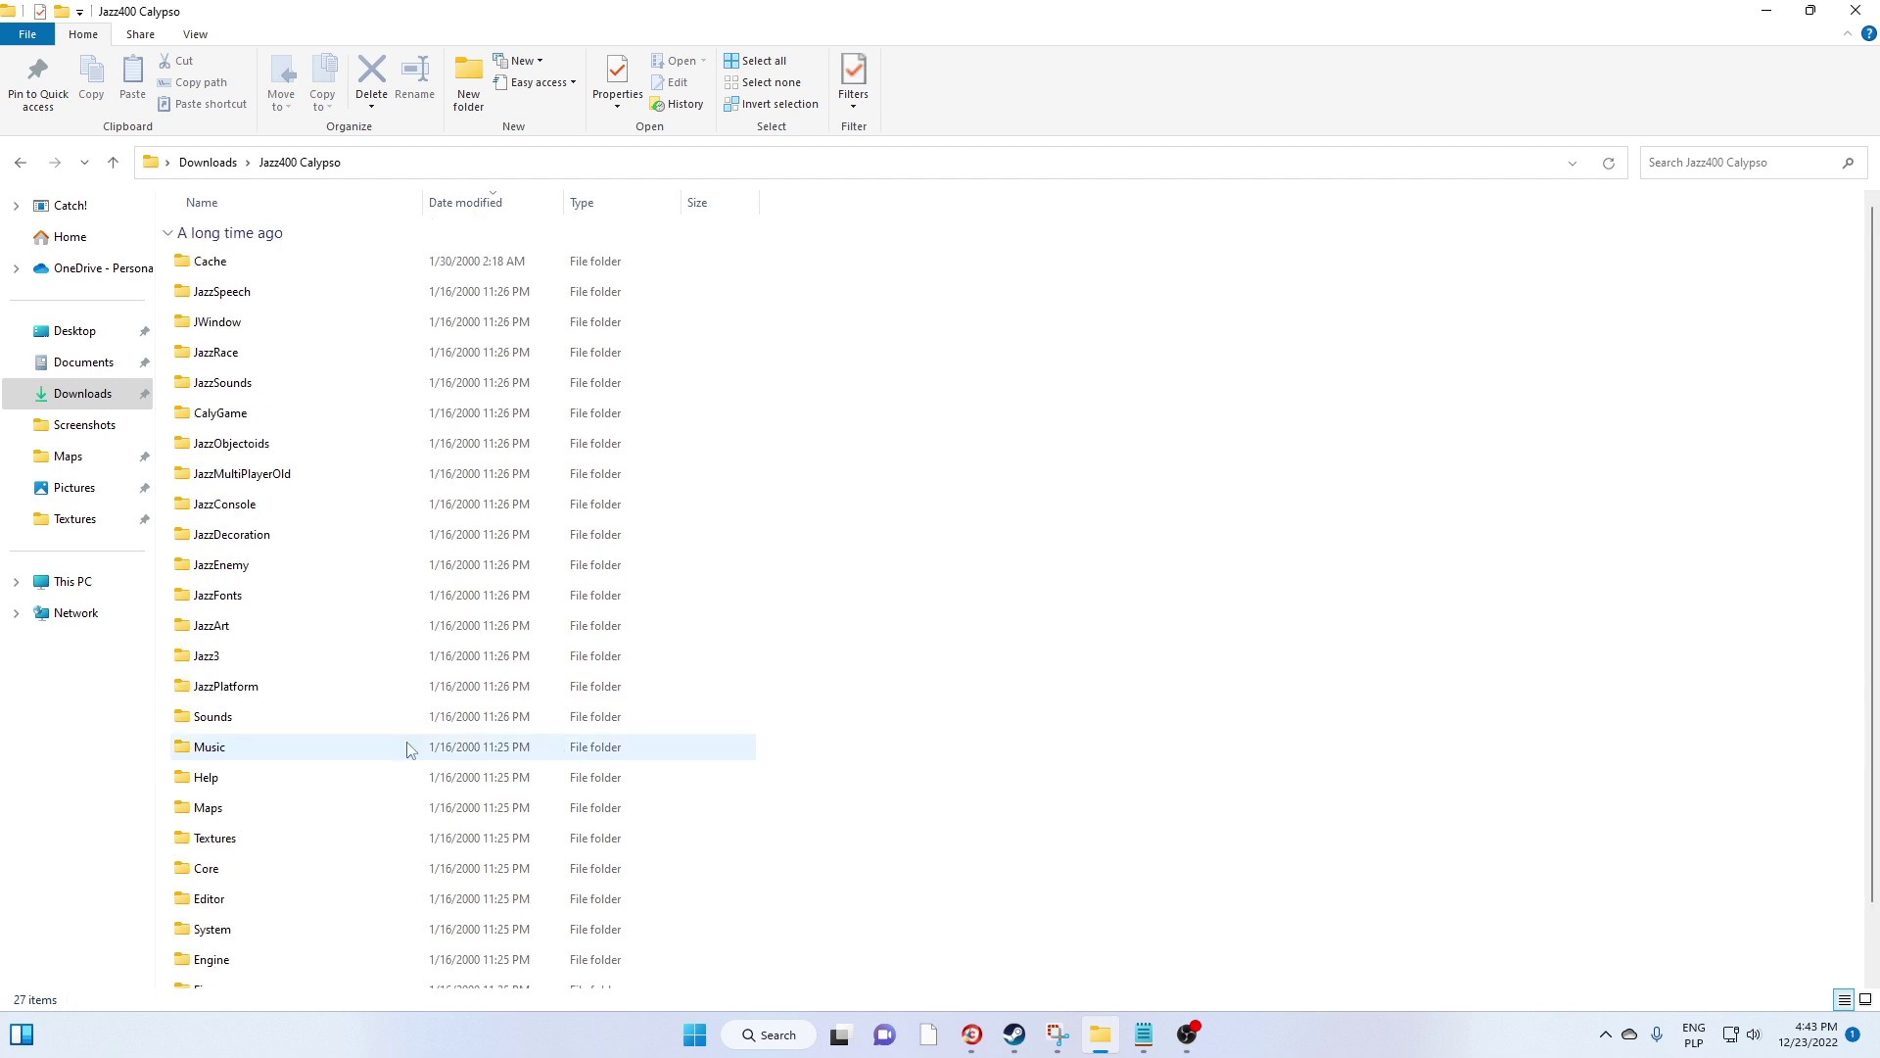
scroll(293, 749, "down", 1)
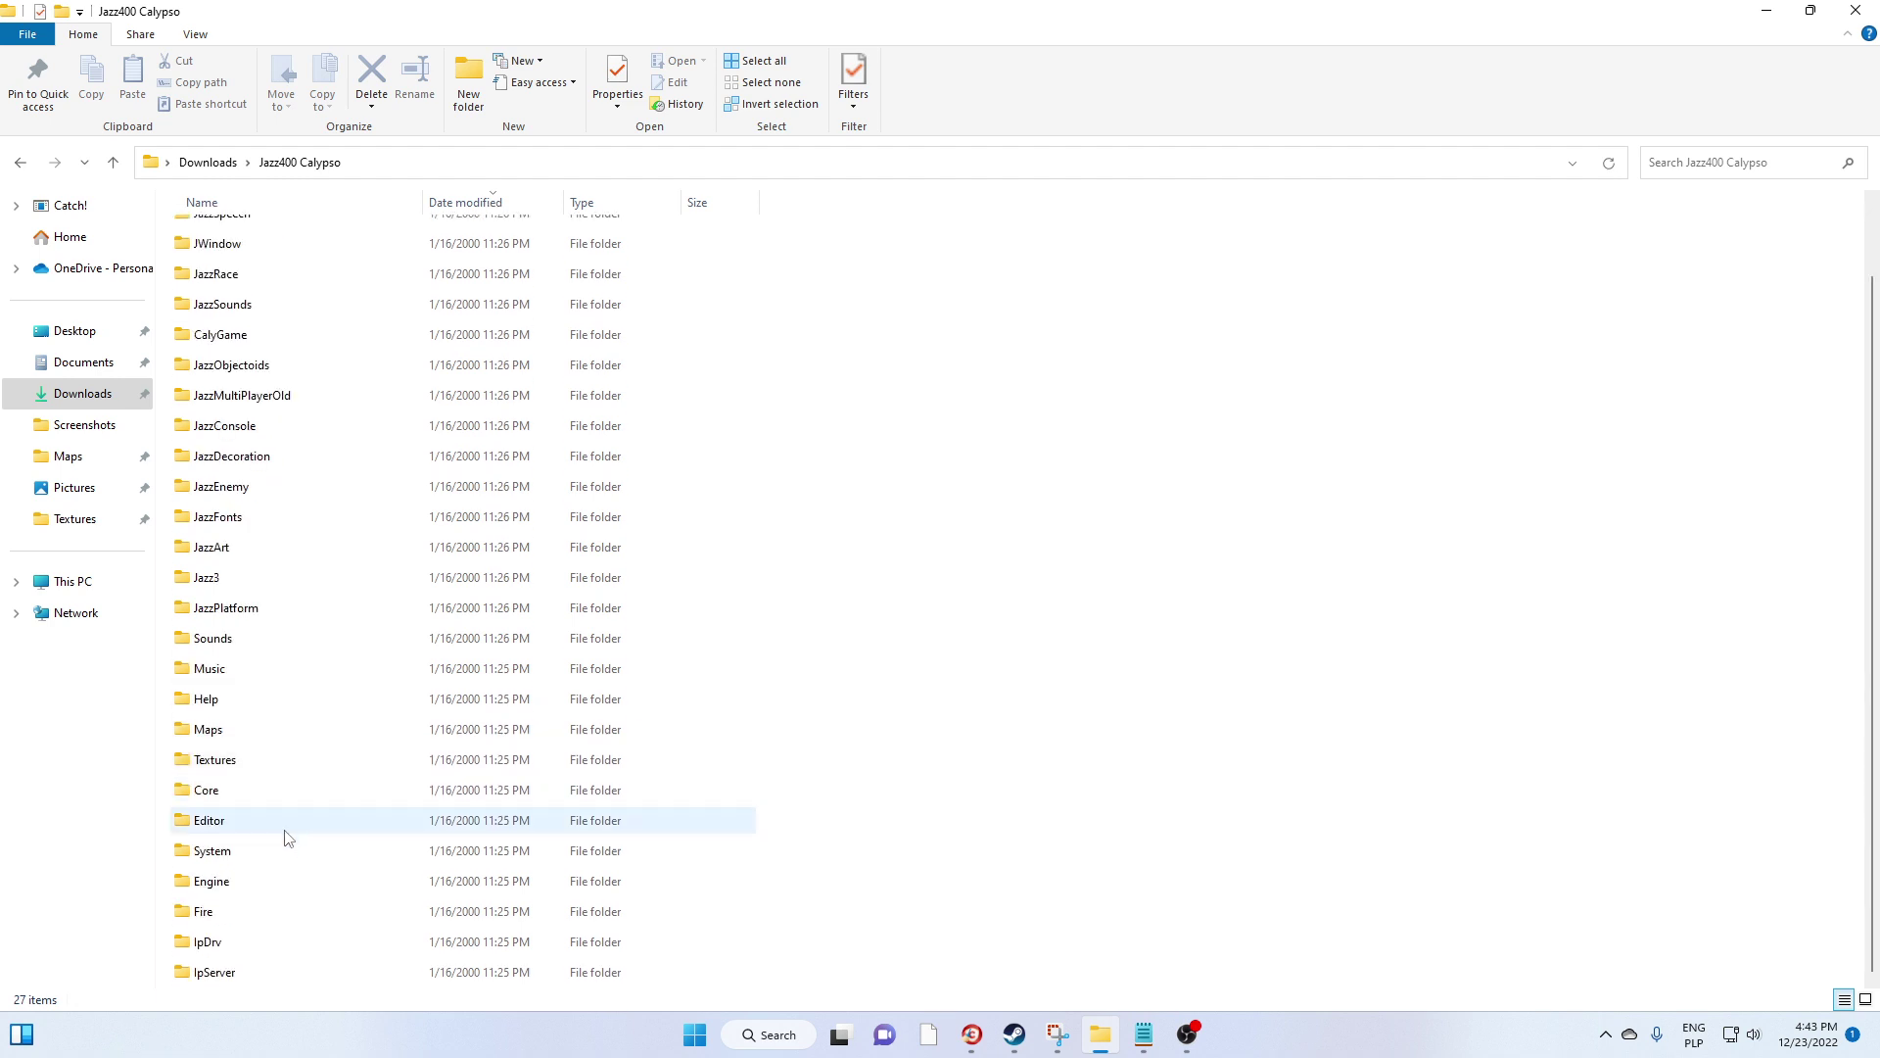
double_click(275, 861)
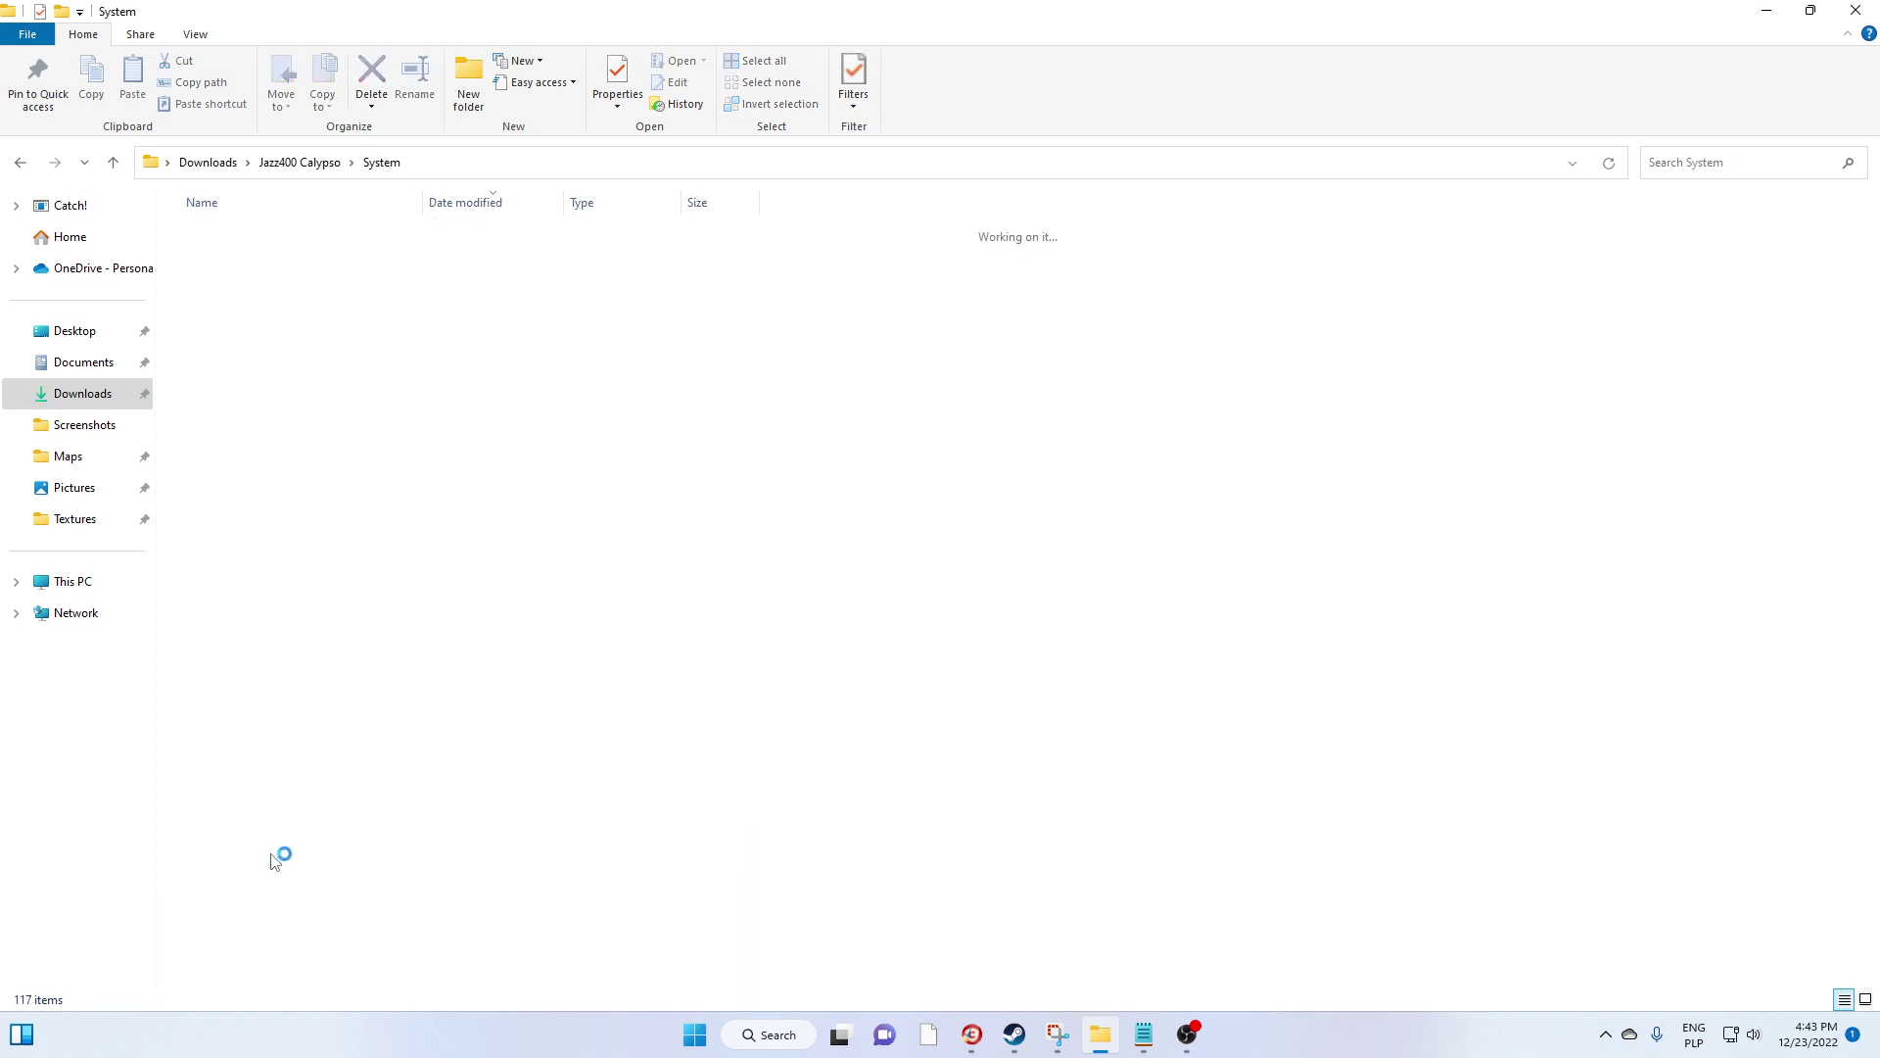
Find the Jazz3dEd application among the System files, try to launch it, and dismiss the resulting dialogs
scroll(644, 642, "down", 20)
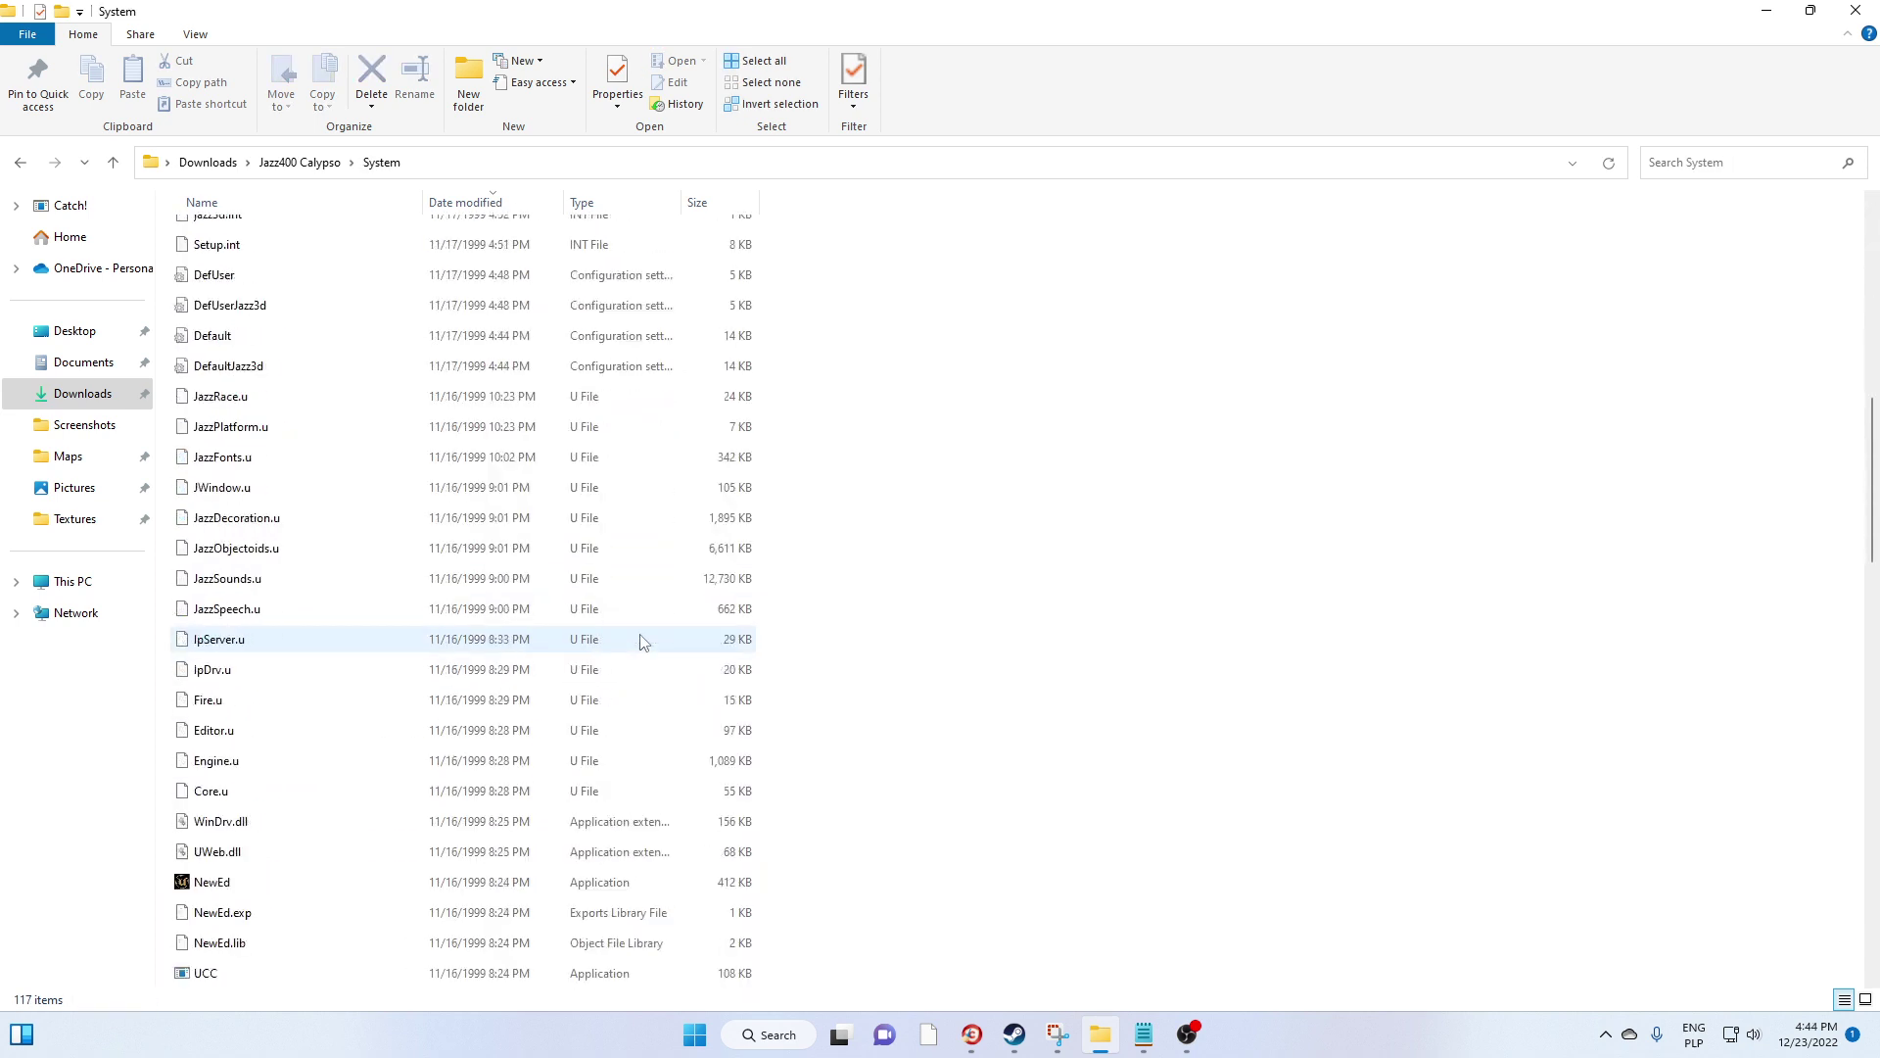
scroll(908, 649, "down", 10)
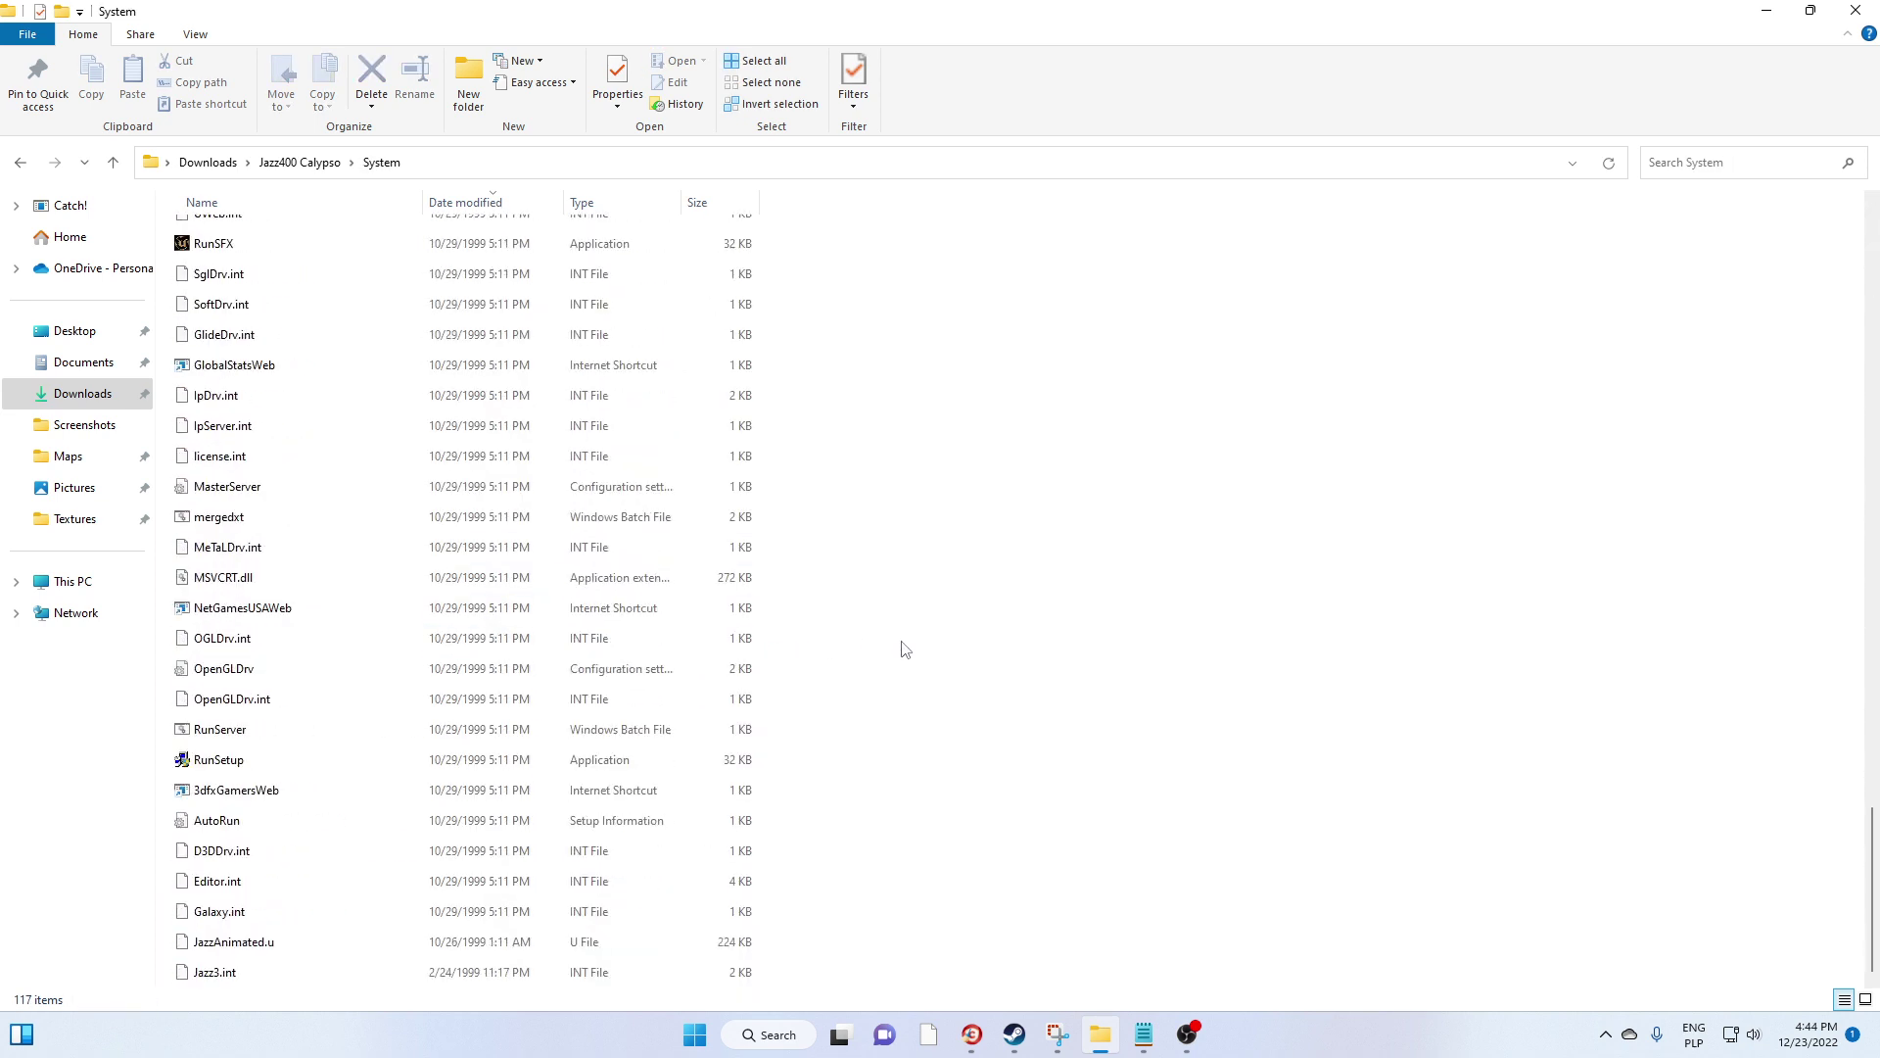
scroll(902, 649, "up", 5)
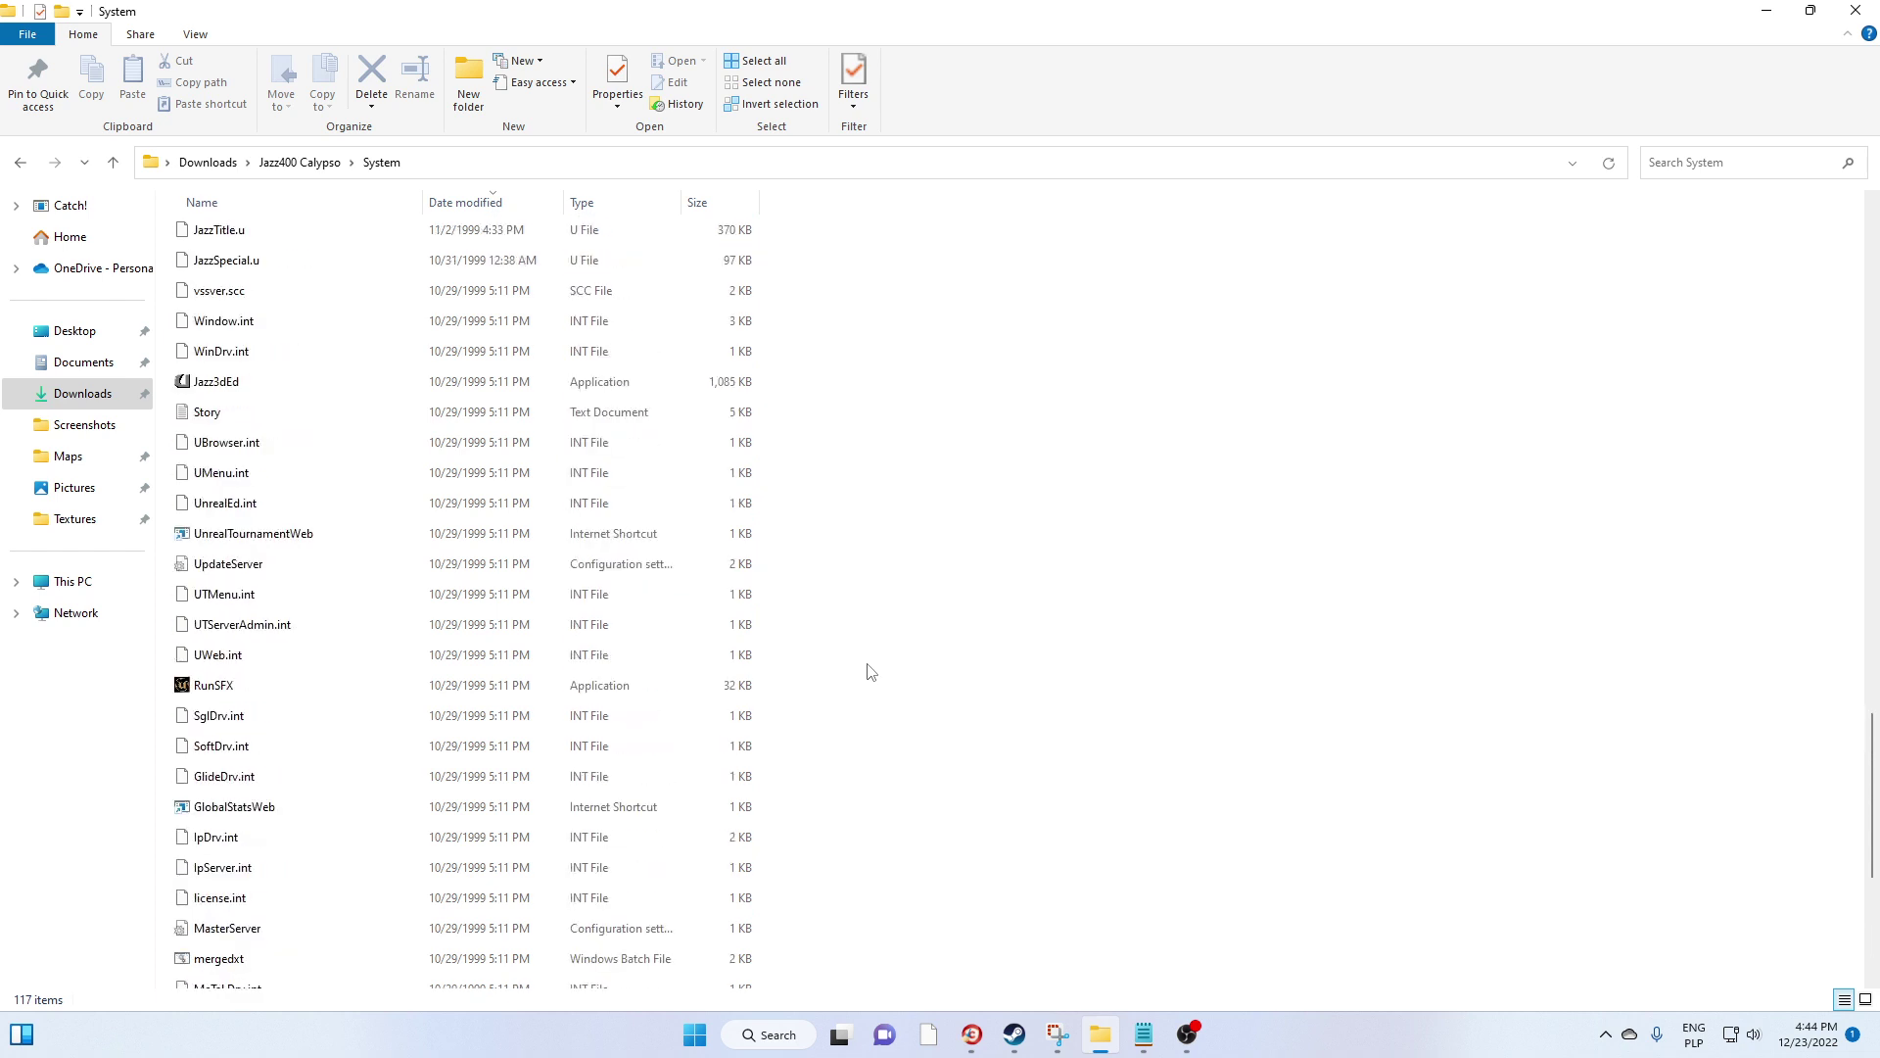
scroll(872, 667, "up", 2)
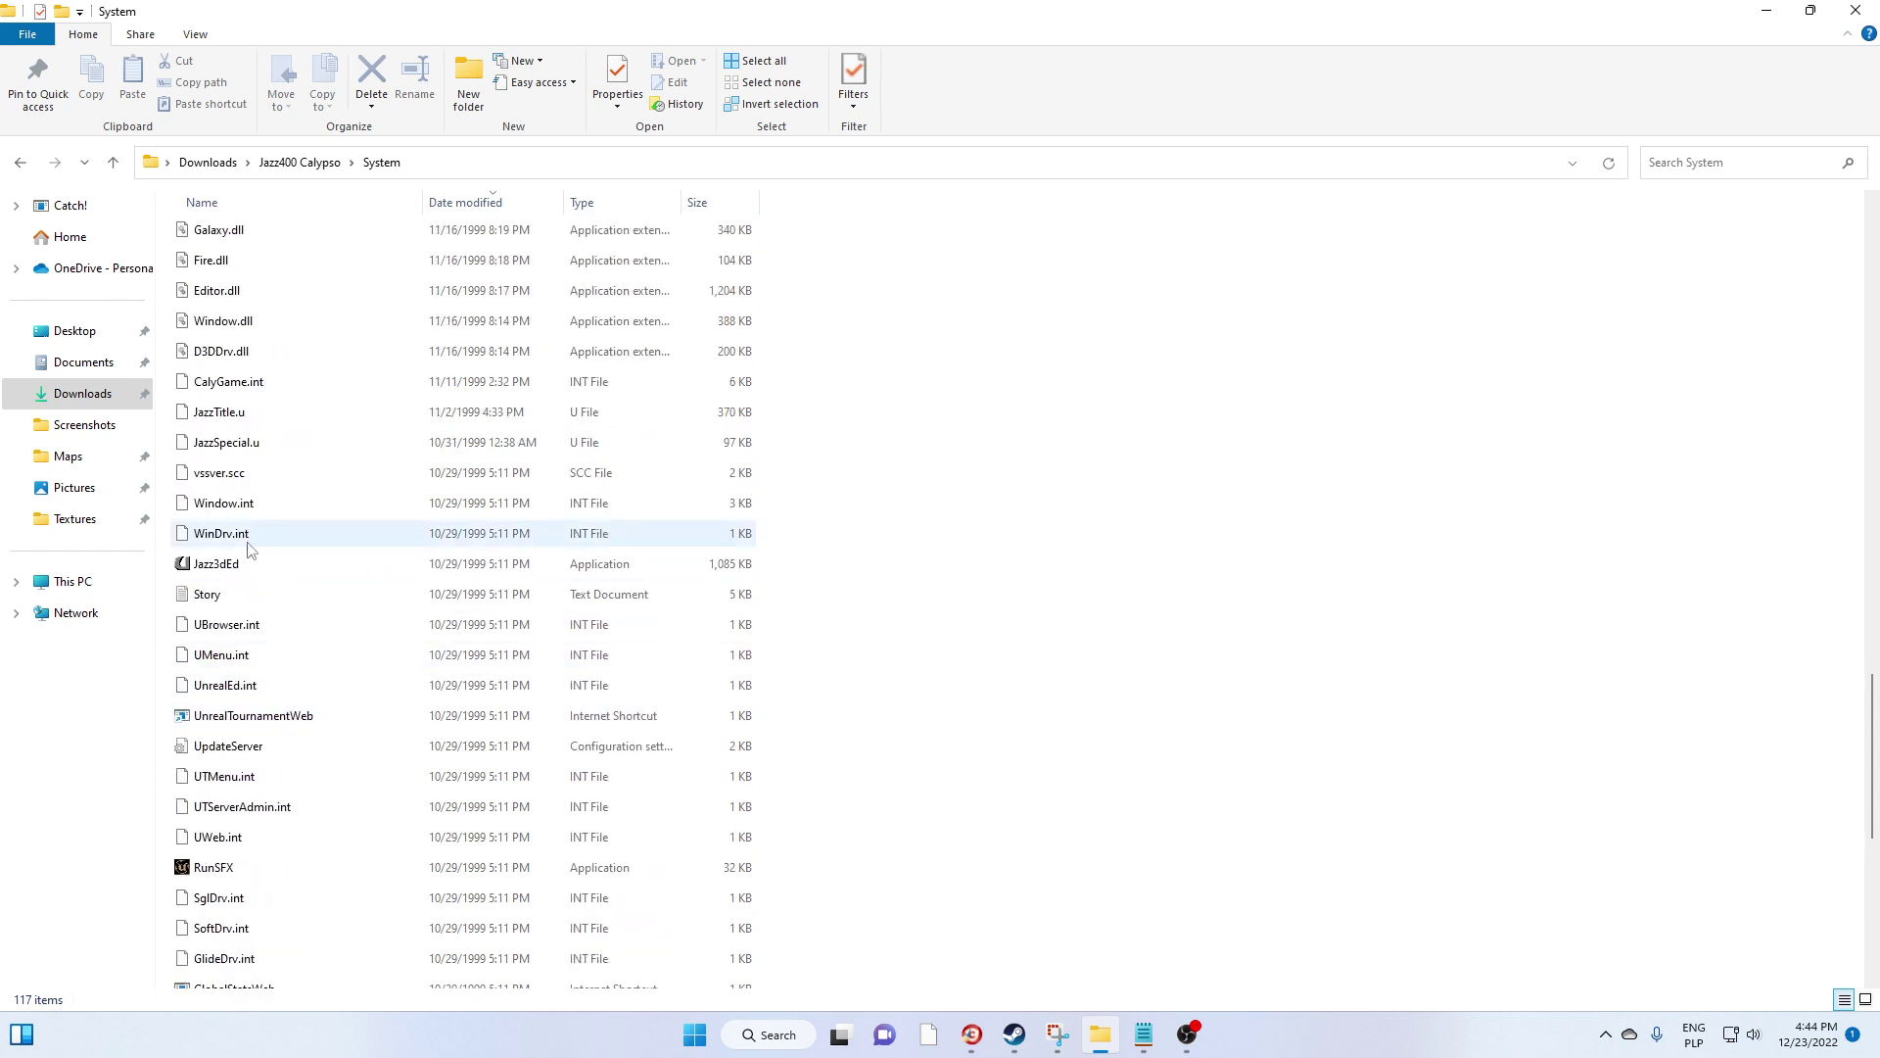
mouse_move(261, 568)
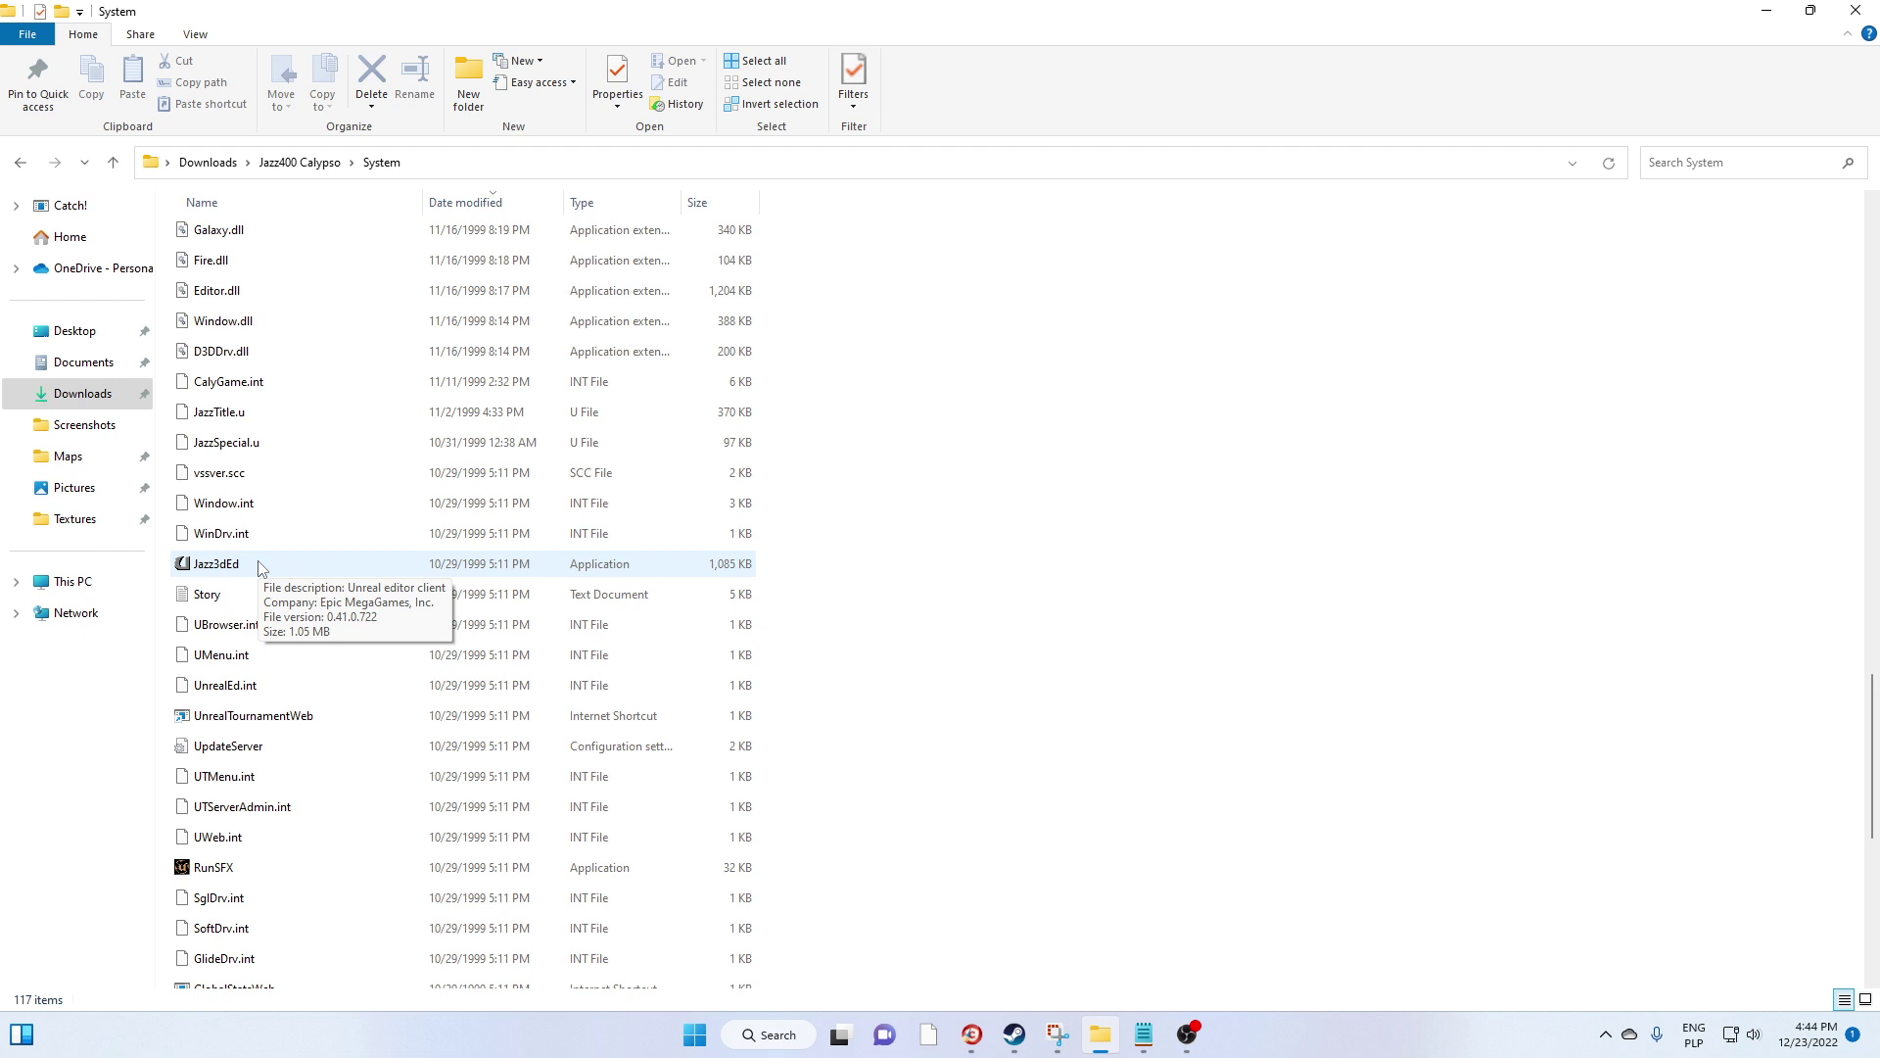
double_click(262, 568)
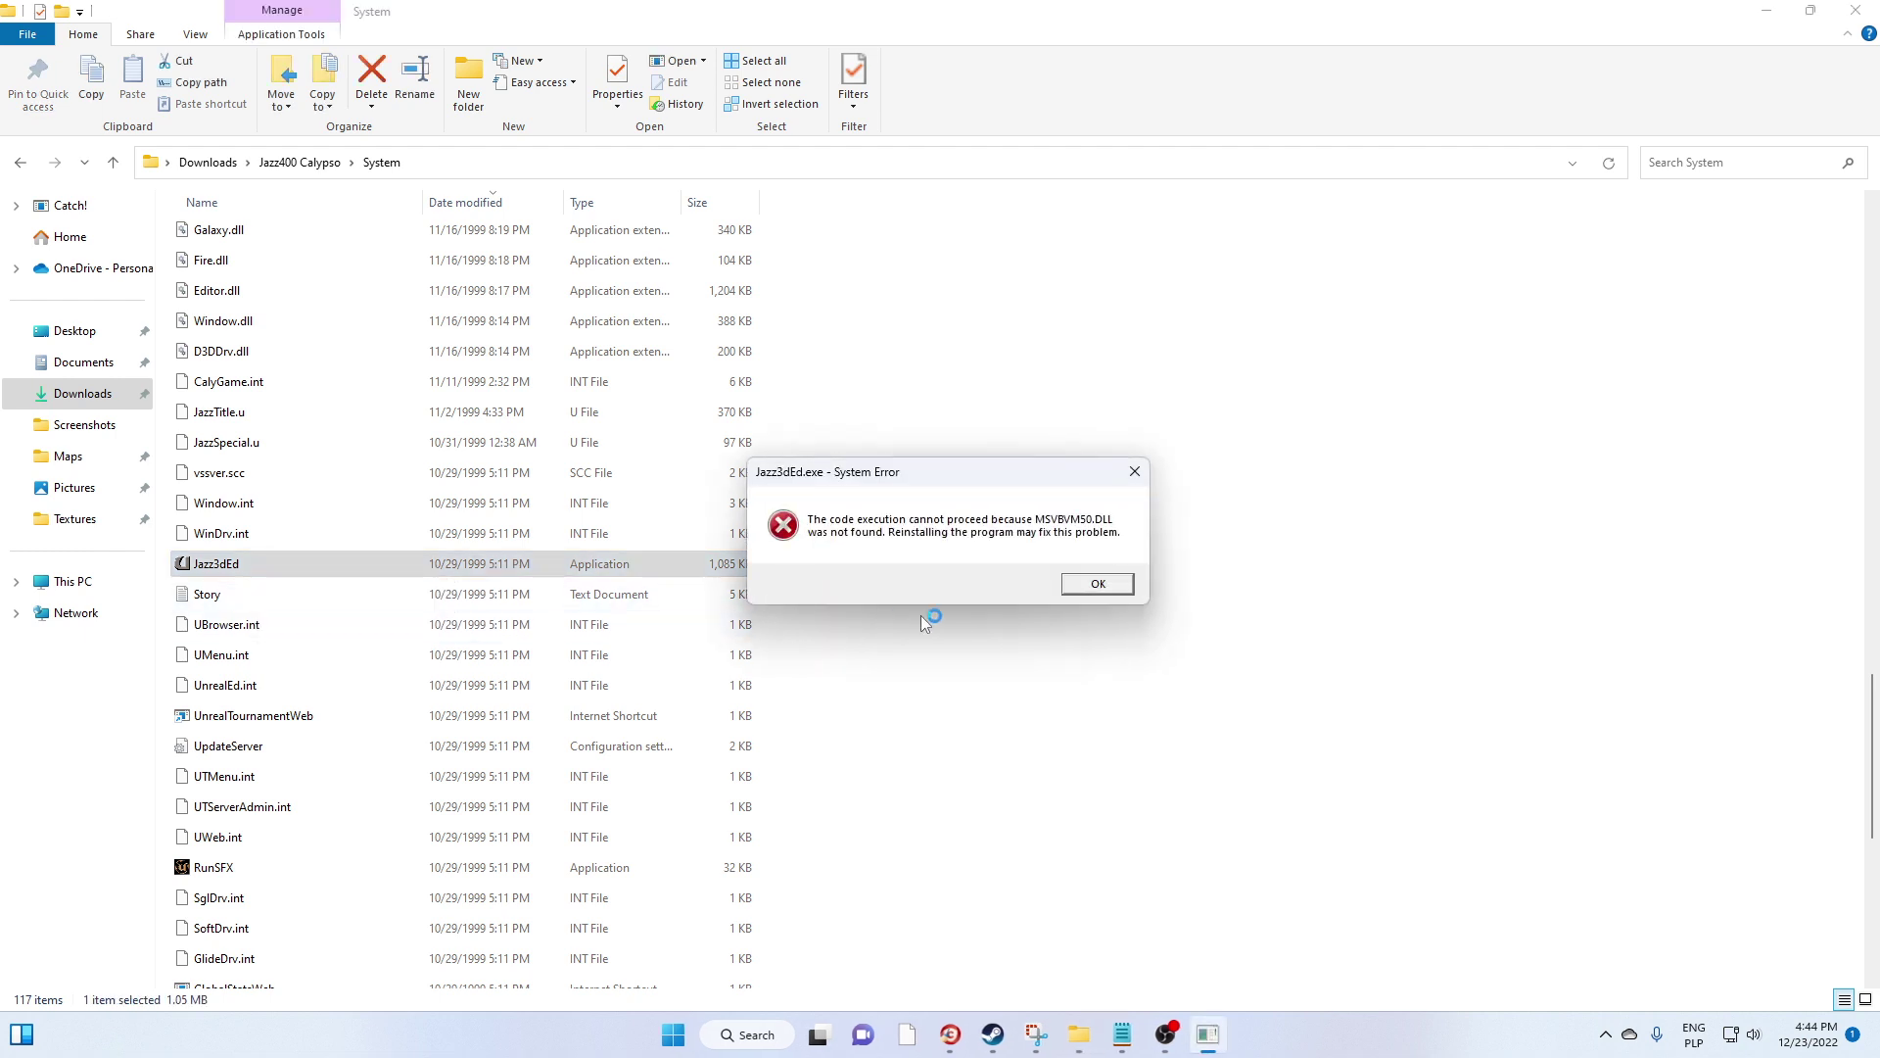
left_click(1094, 585)
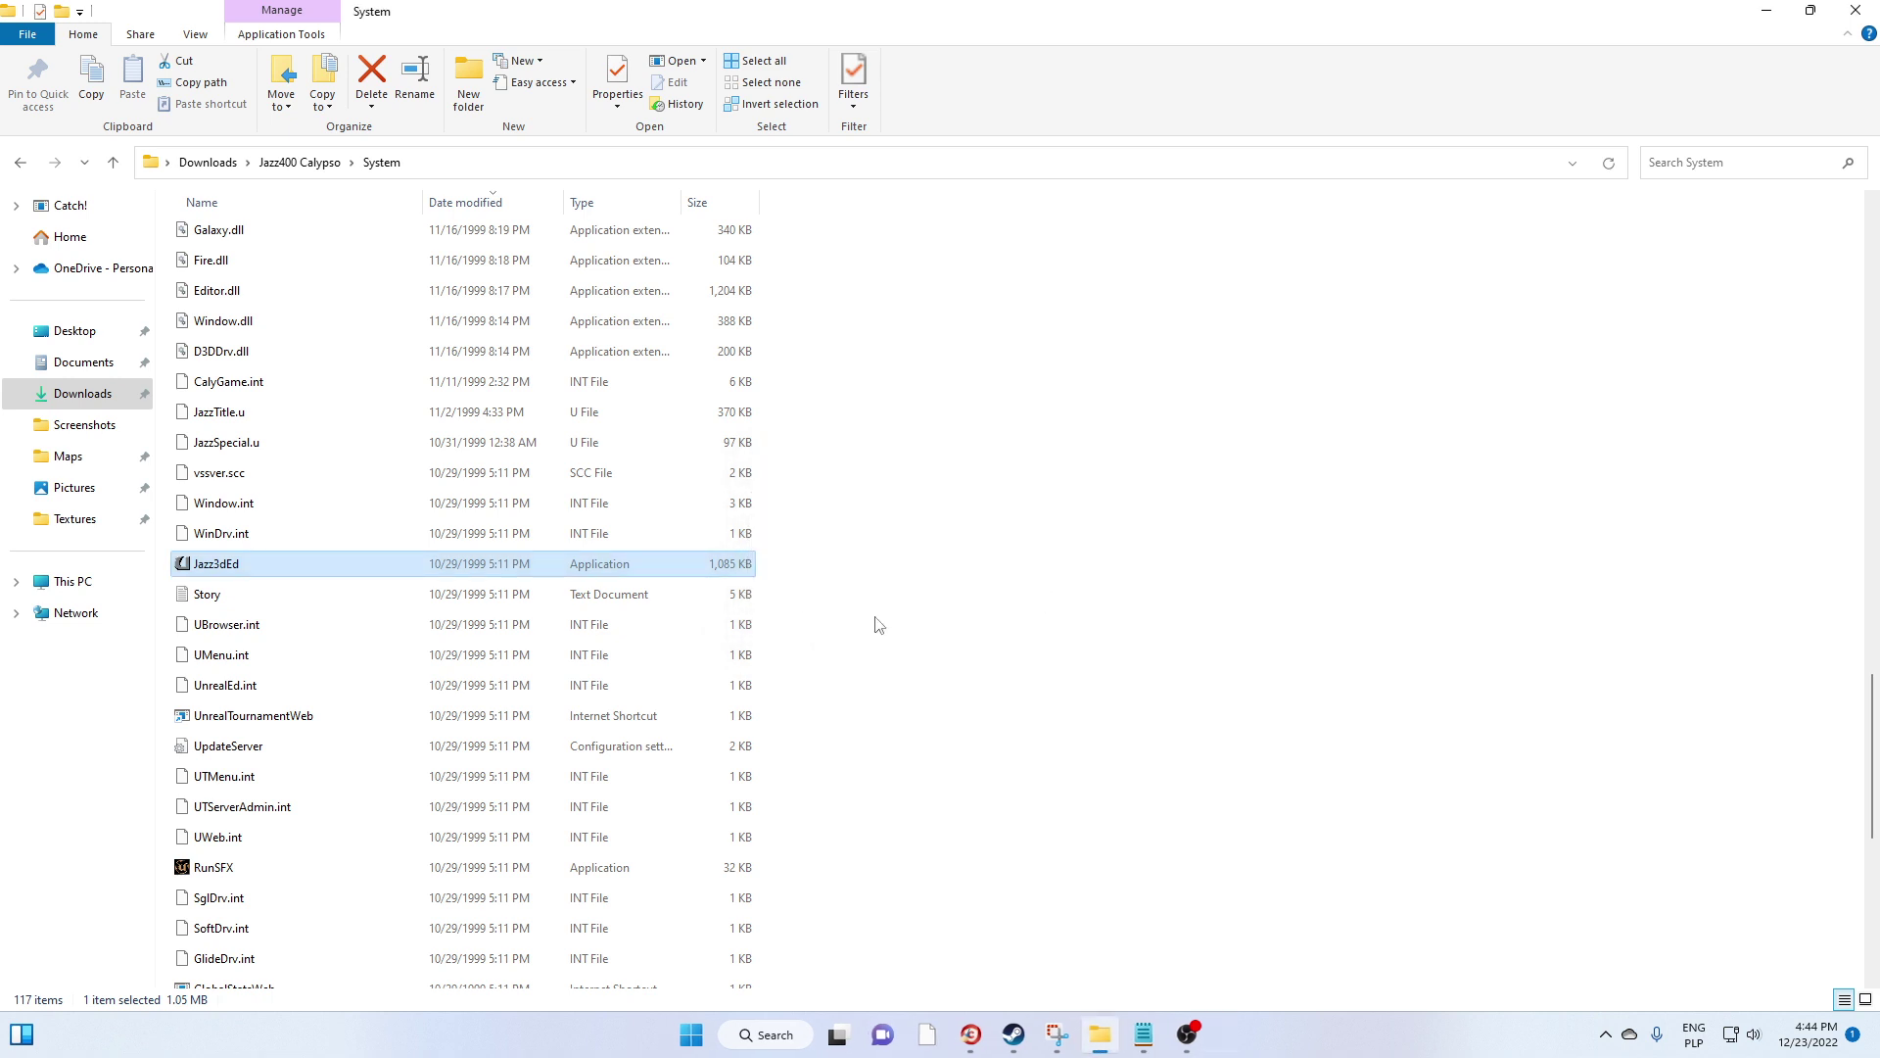
right_click(323, 565)
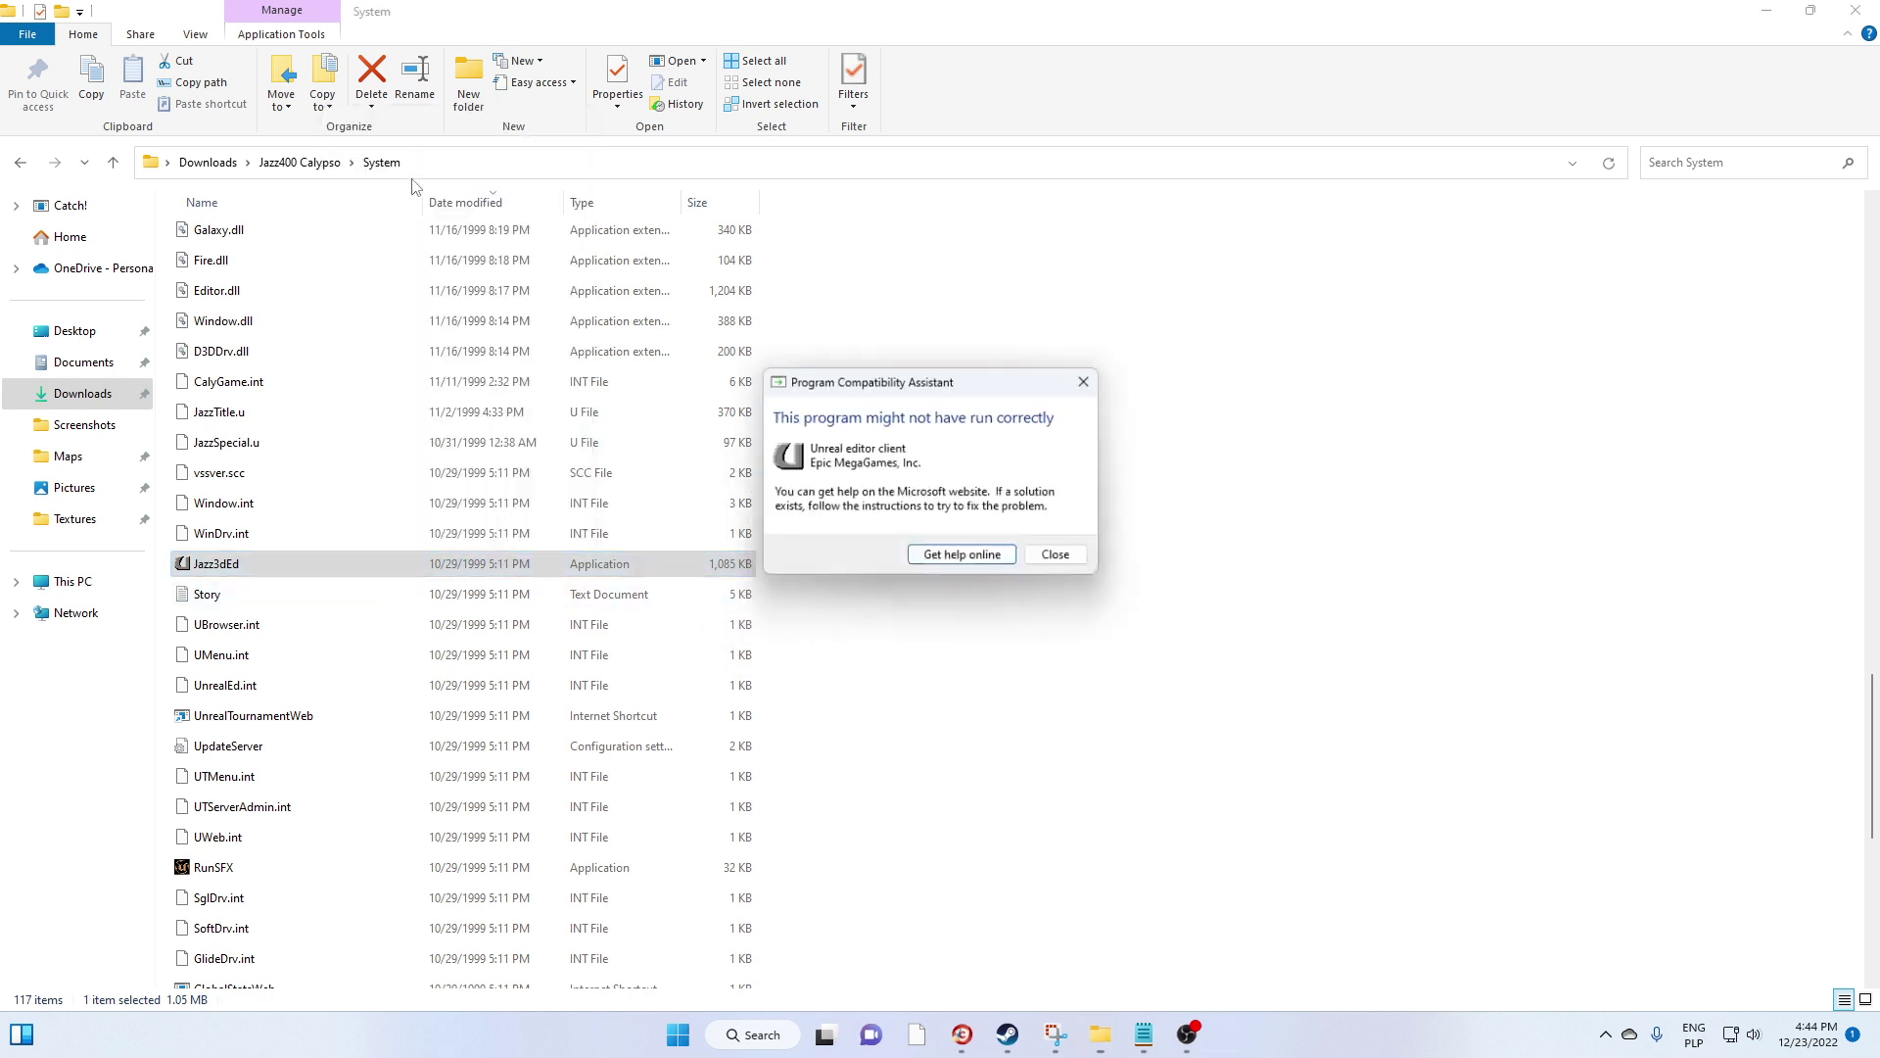
left_click(1059, 556)
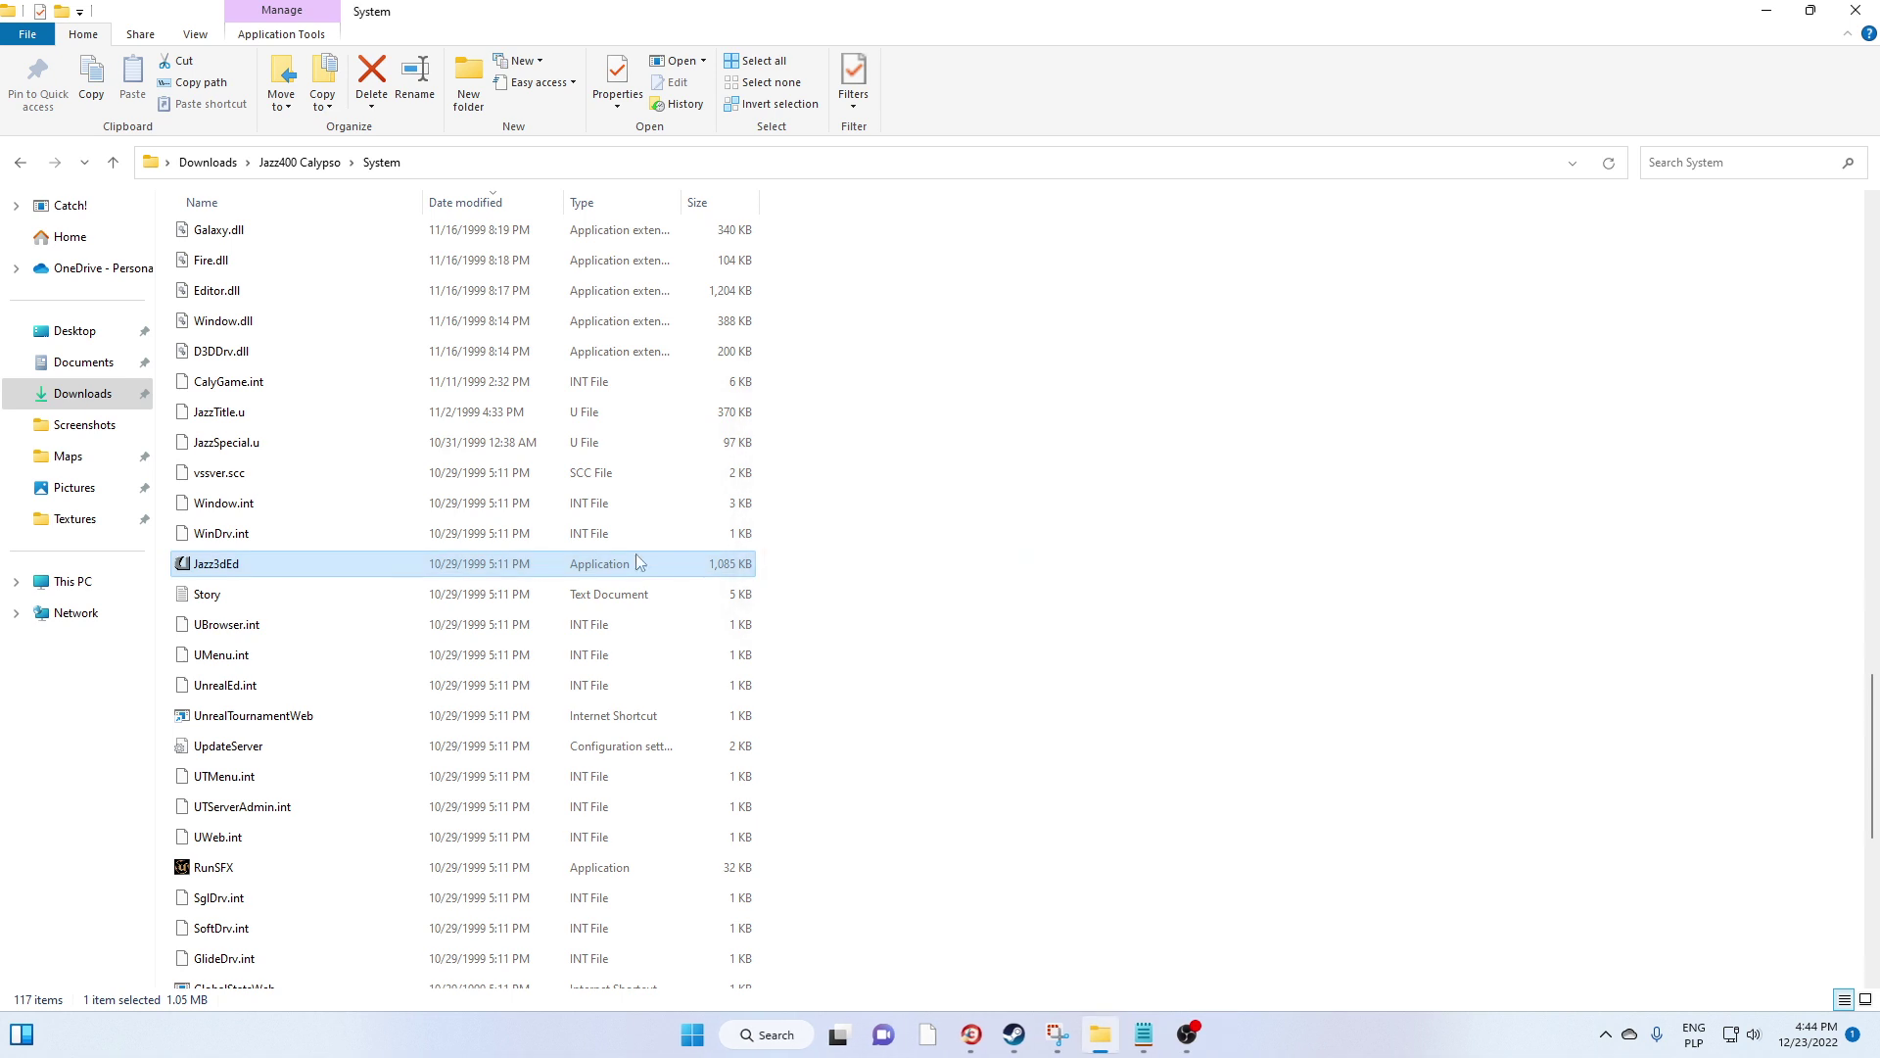
Try to run Jazz3dEd as administrator and dismiss the error and compatibility dialogs
right_click(292, 573)
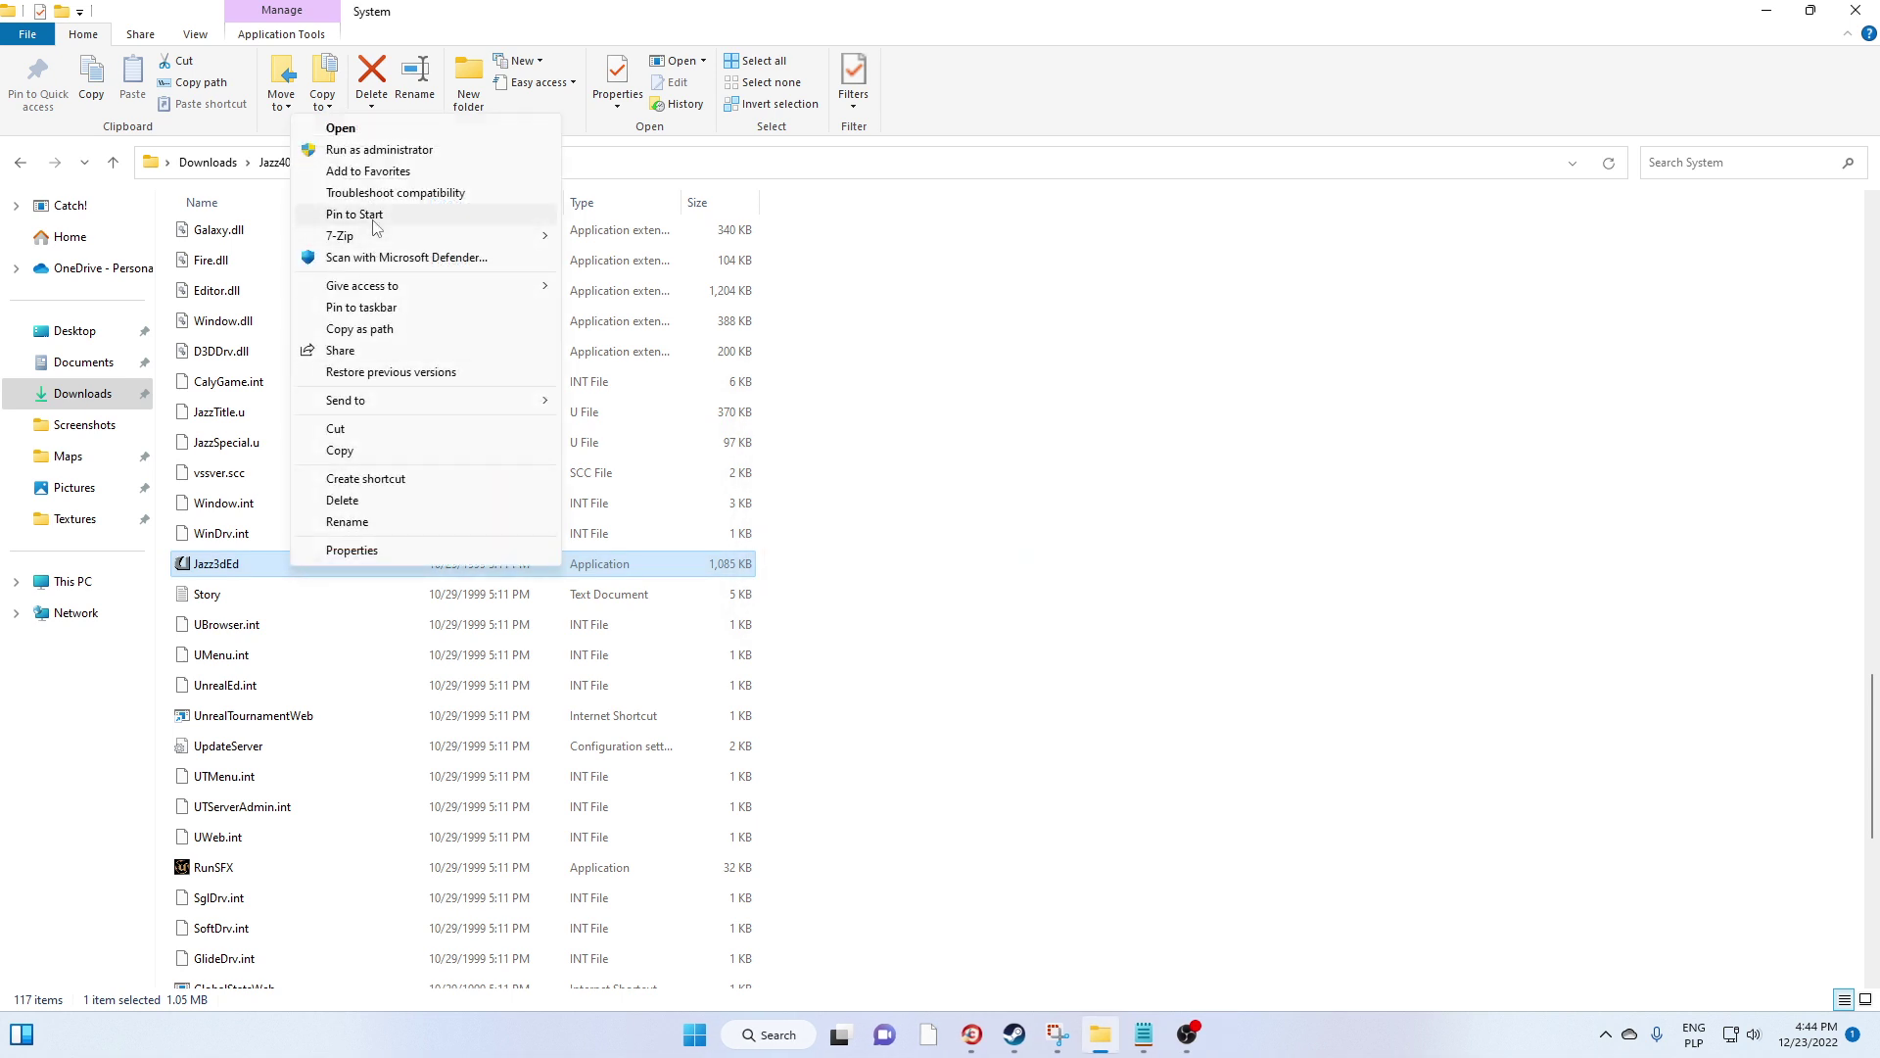
left_click(384, 153)
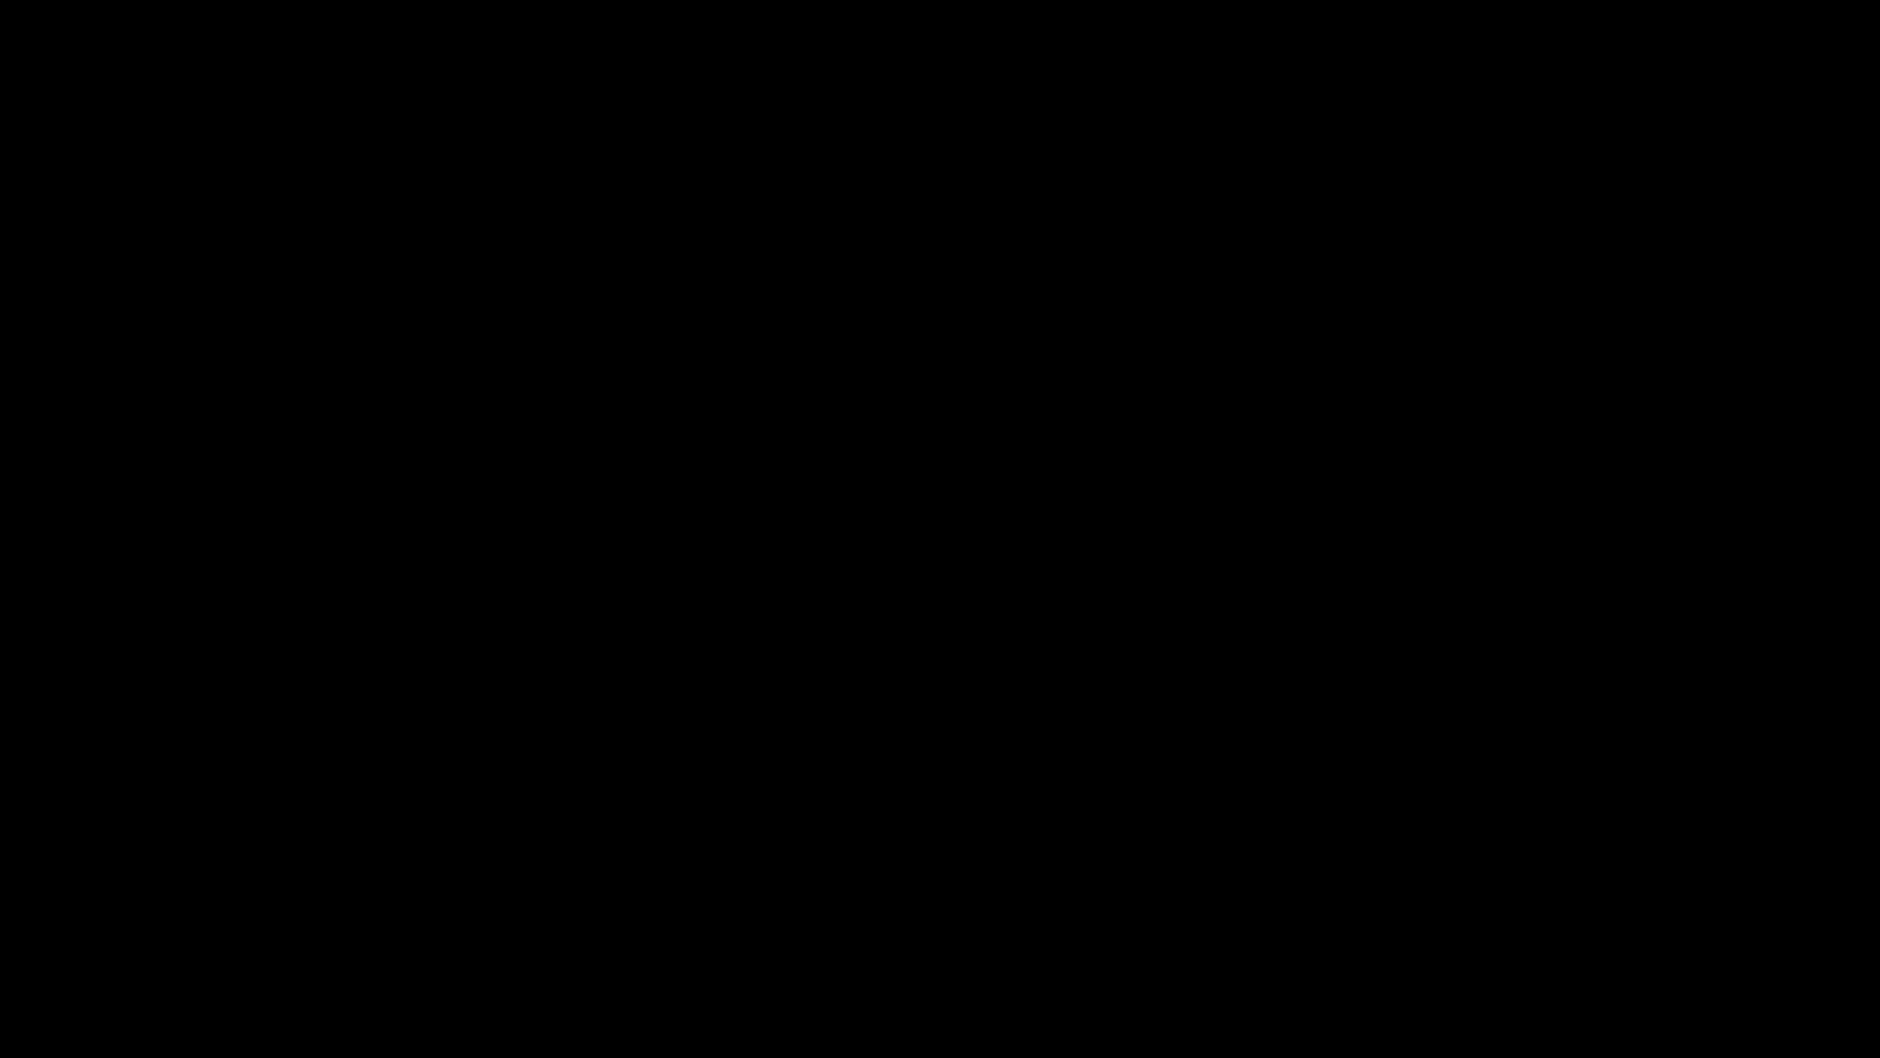
left_click(1087, 588)
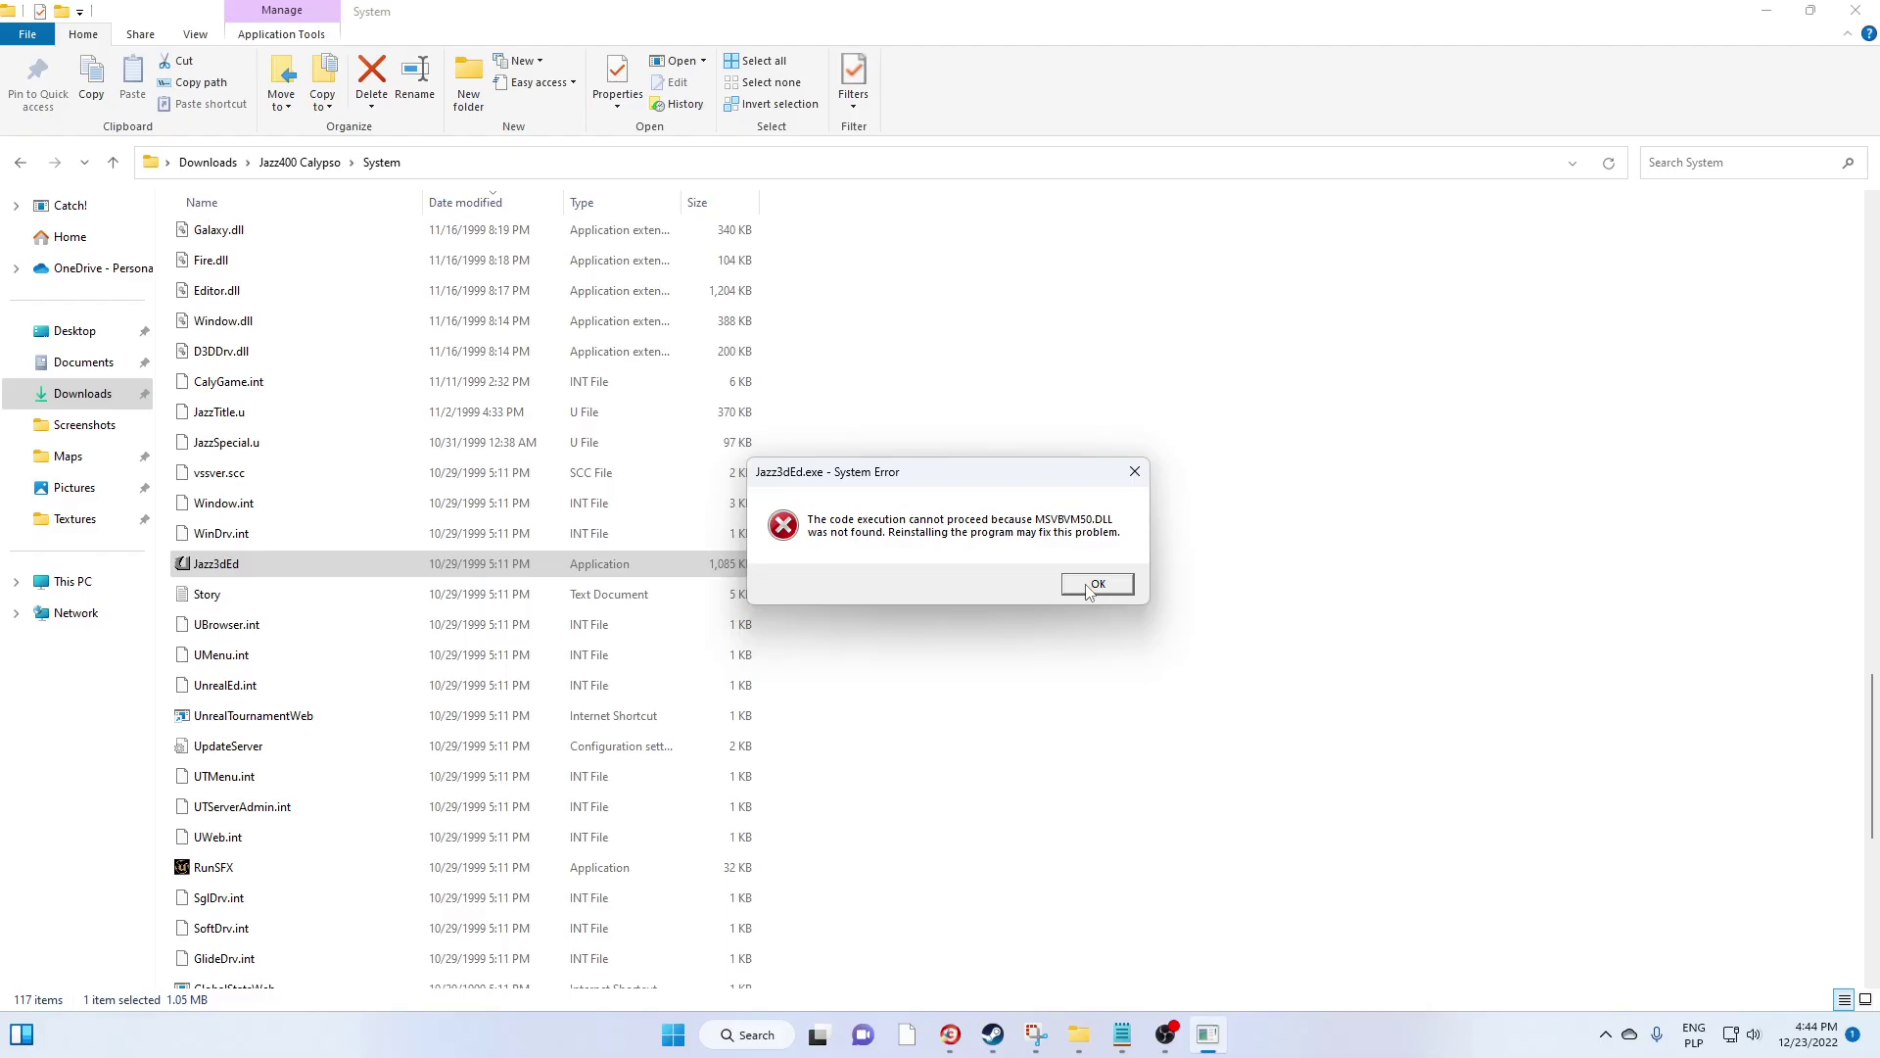
left_click(1095, 583)
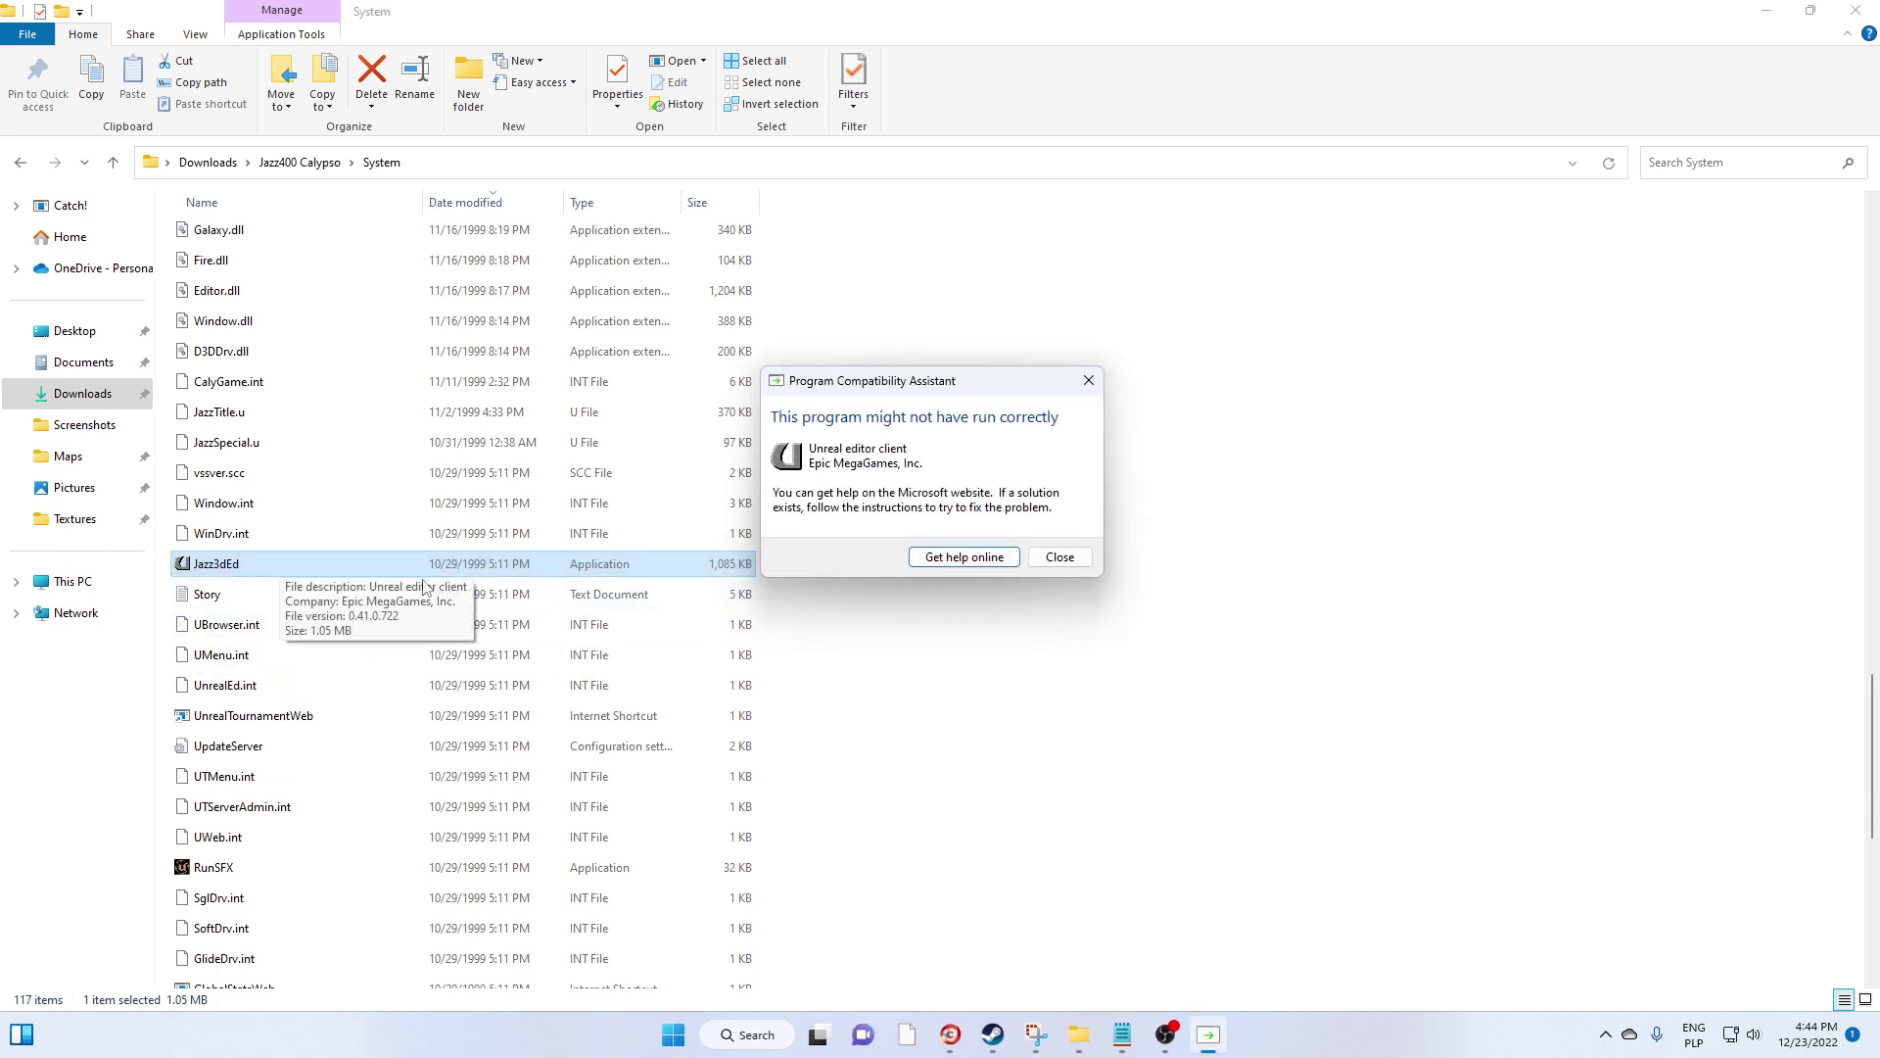
left_click(1060, 557)
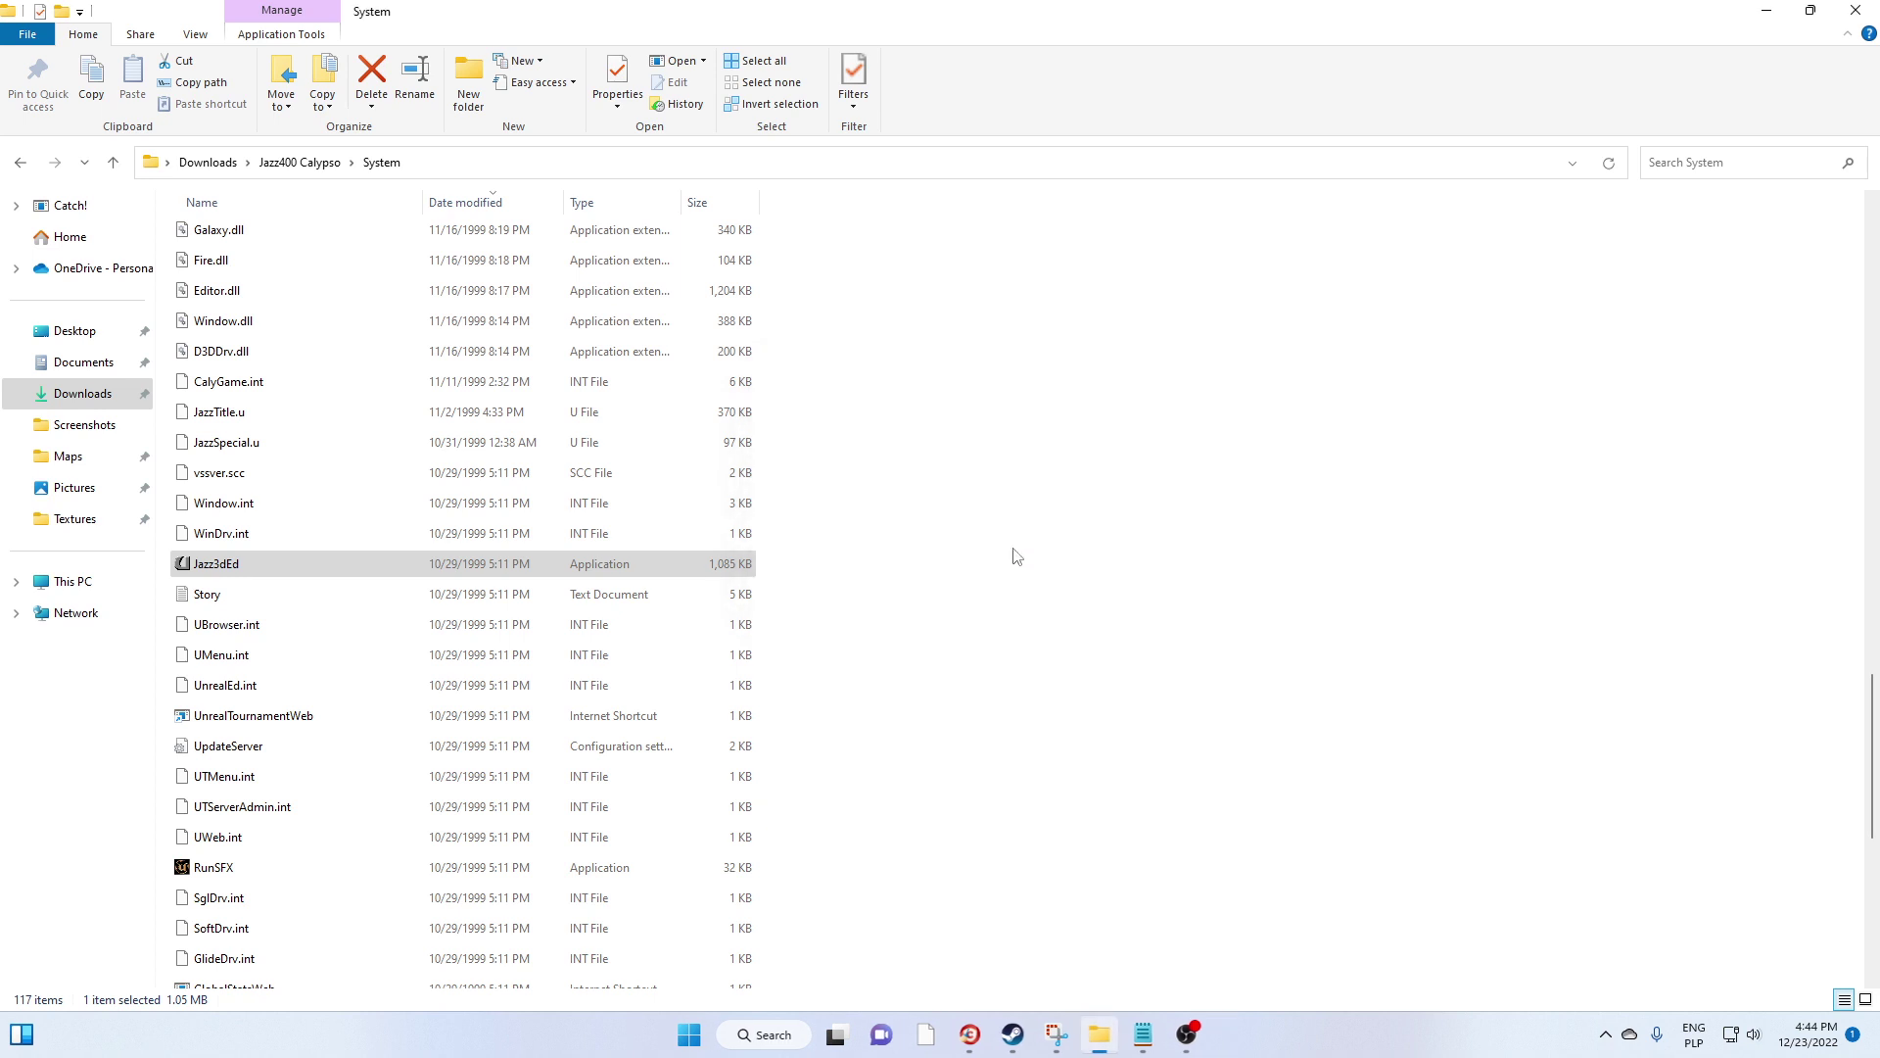
Set Jazz3dEd to run in compatibility mode for Windows 8 in its properties and apply the change
right_click(348, 560)
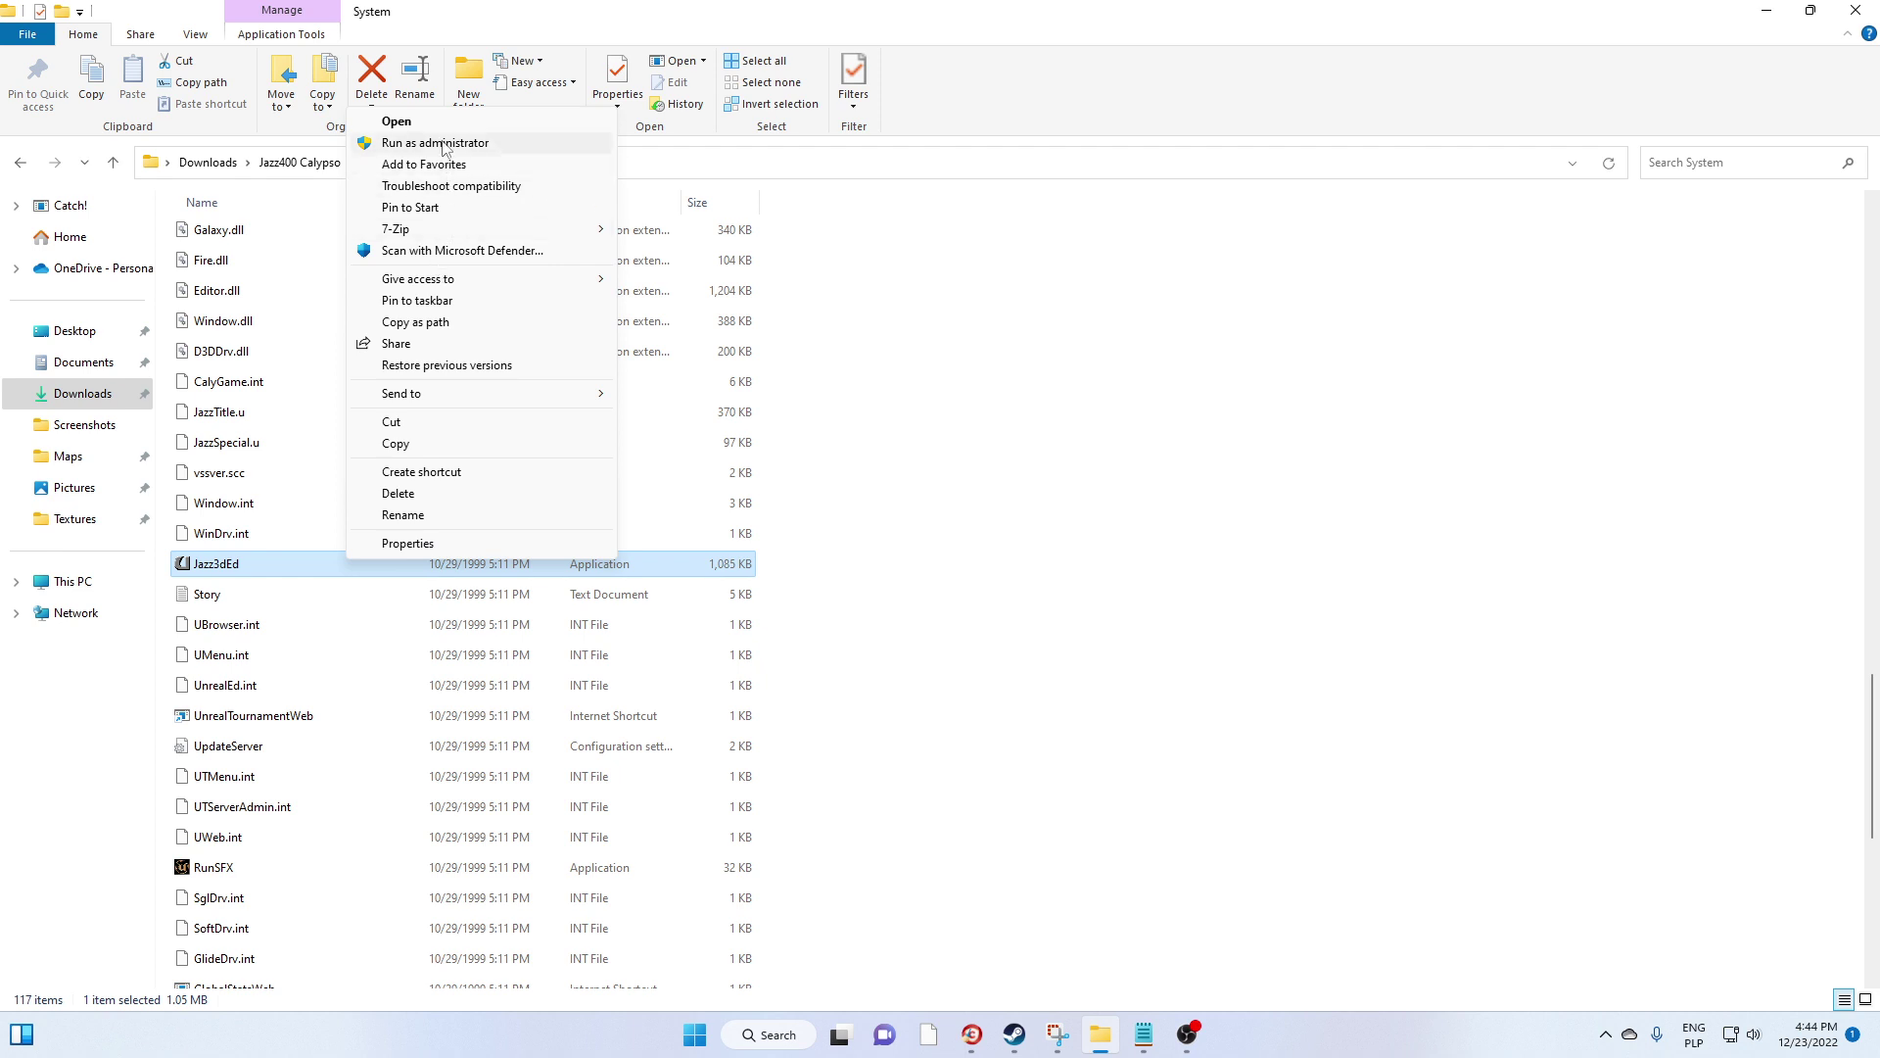
left_click(431, 542)
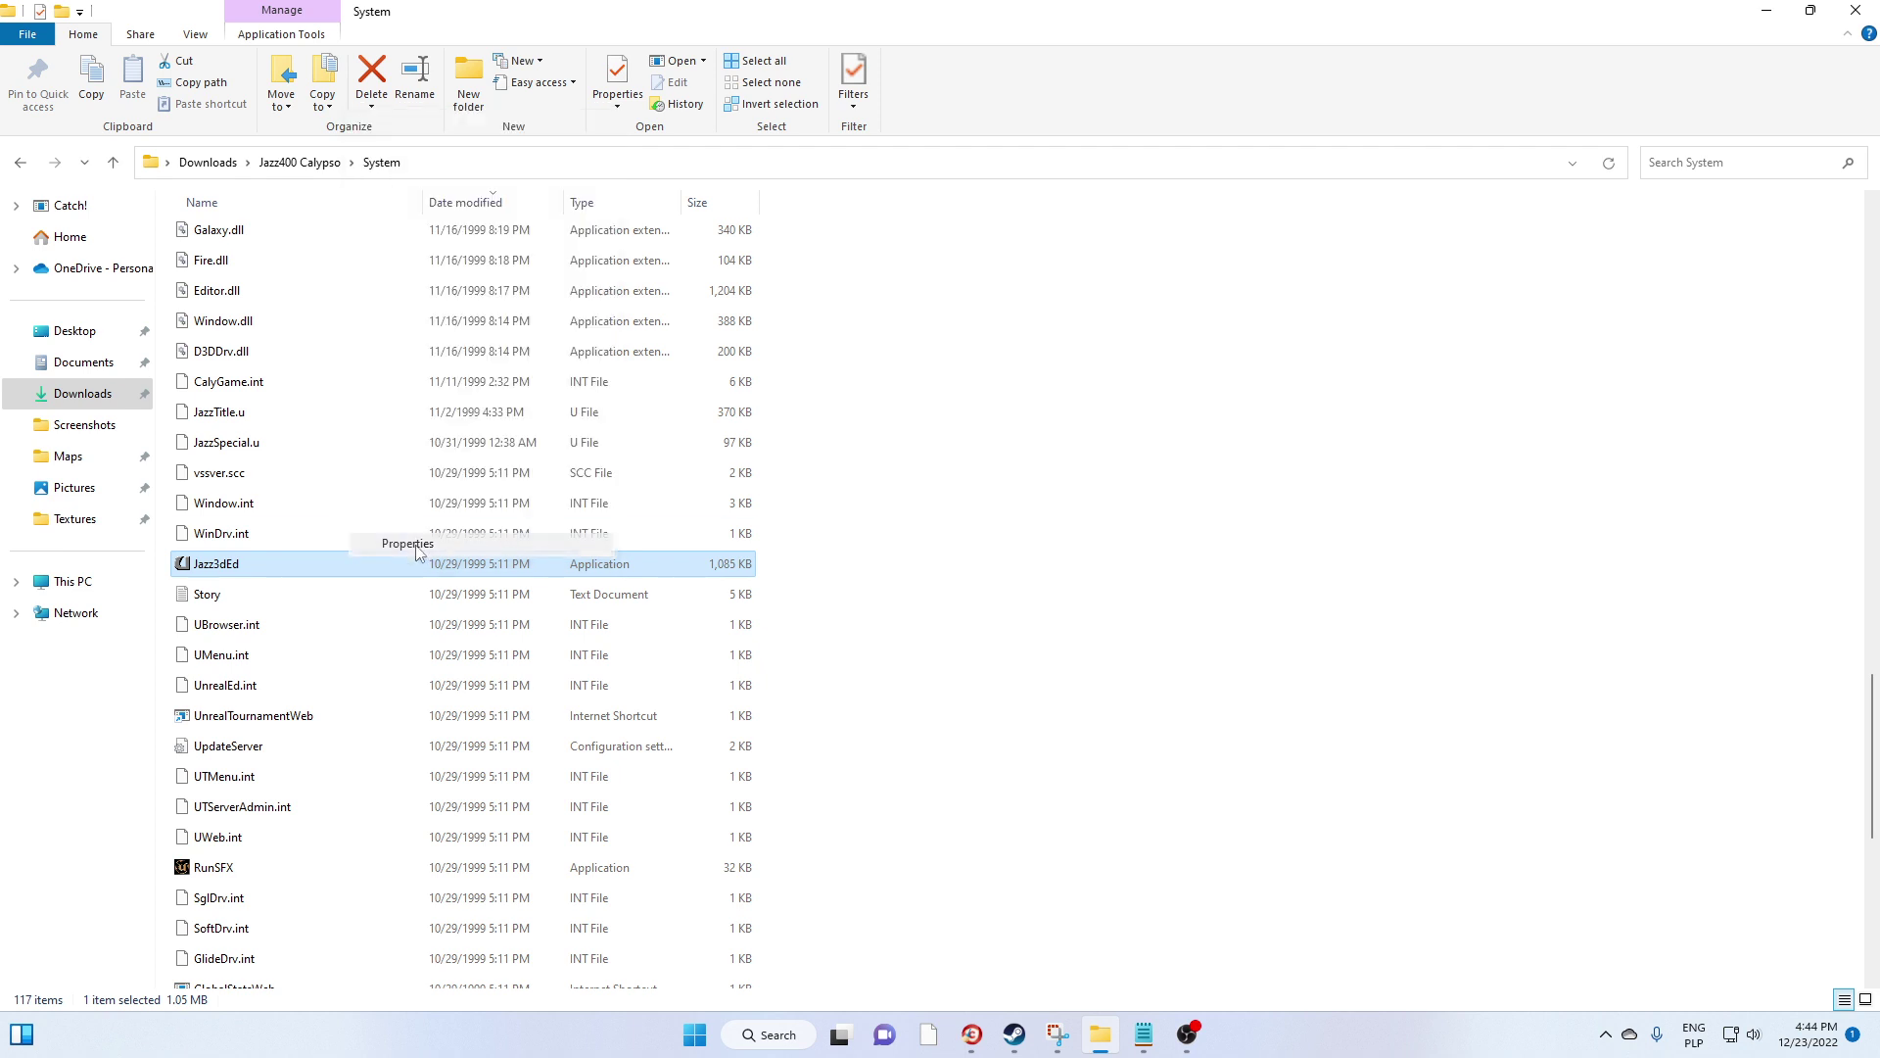
left_click(443, 511)
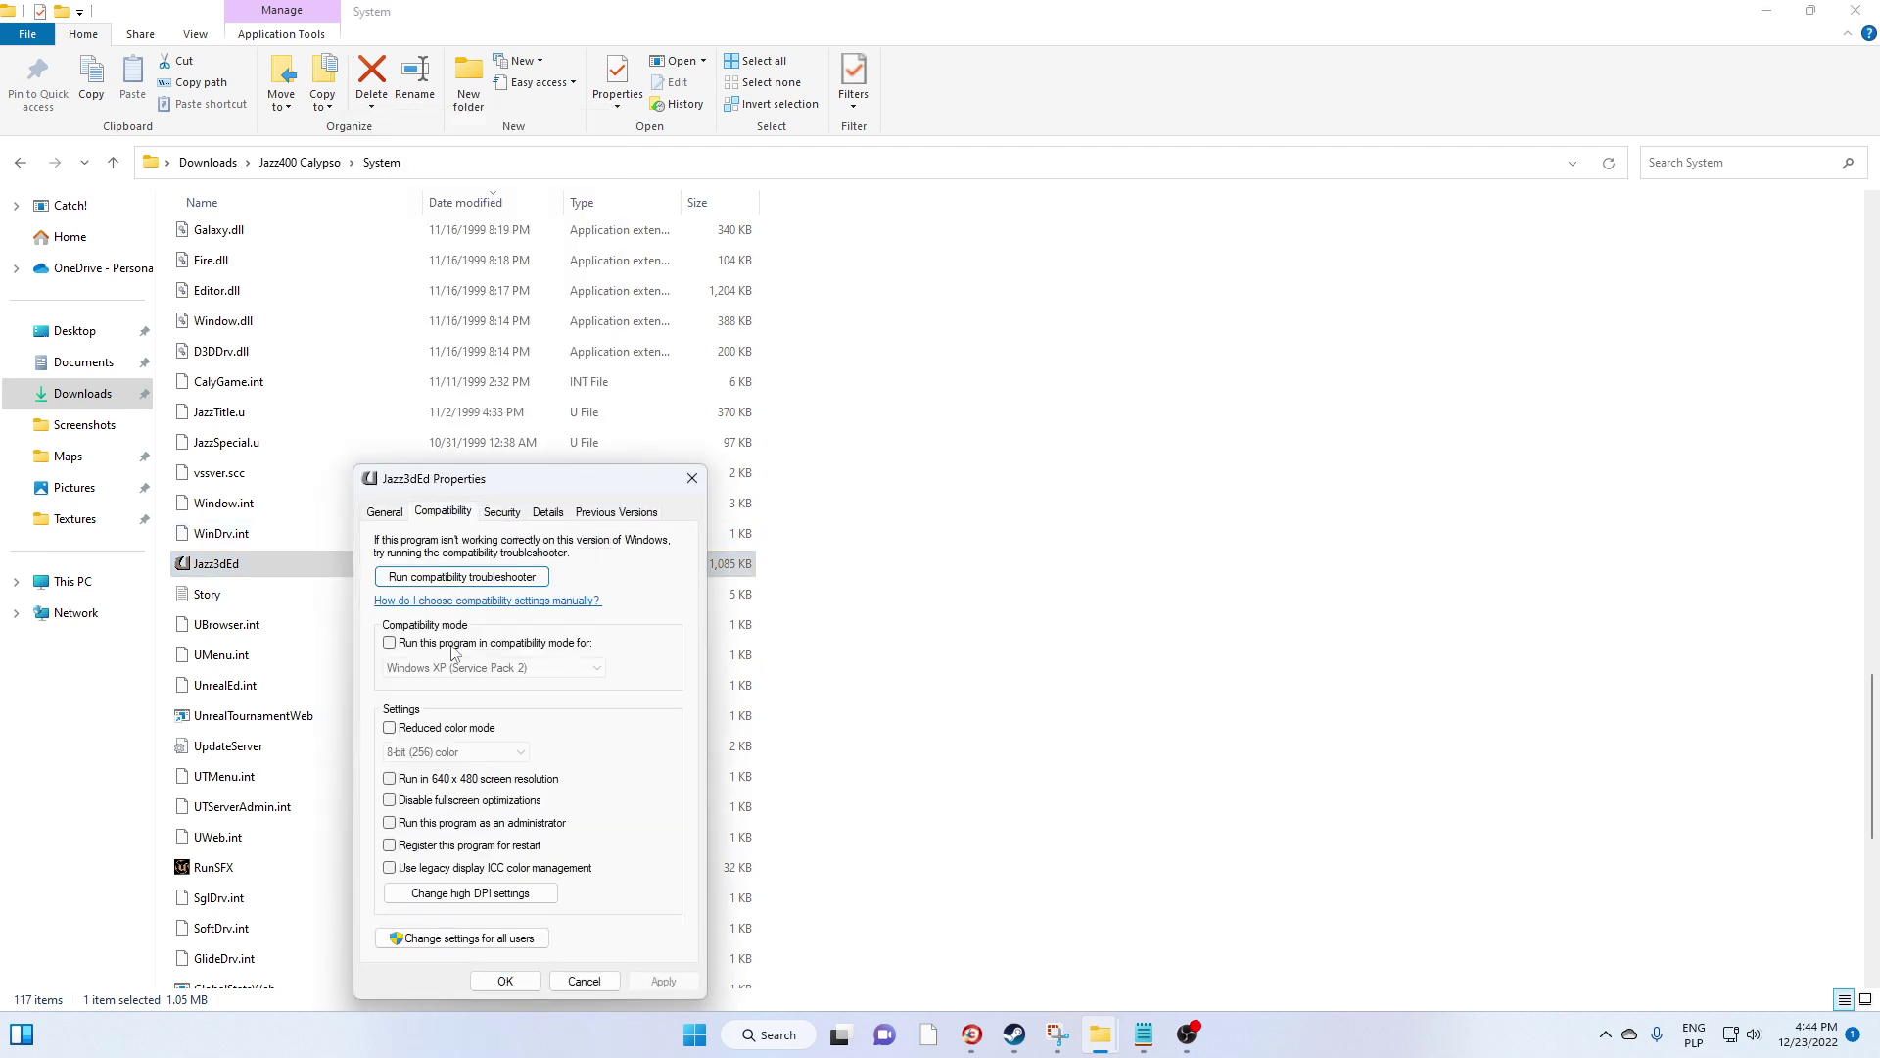
left_click(390, 643)
left_click(452, 668)
left_click(453, 792)
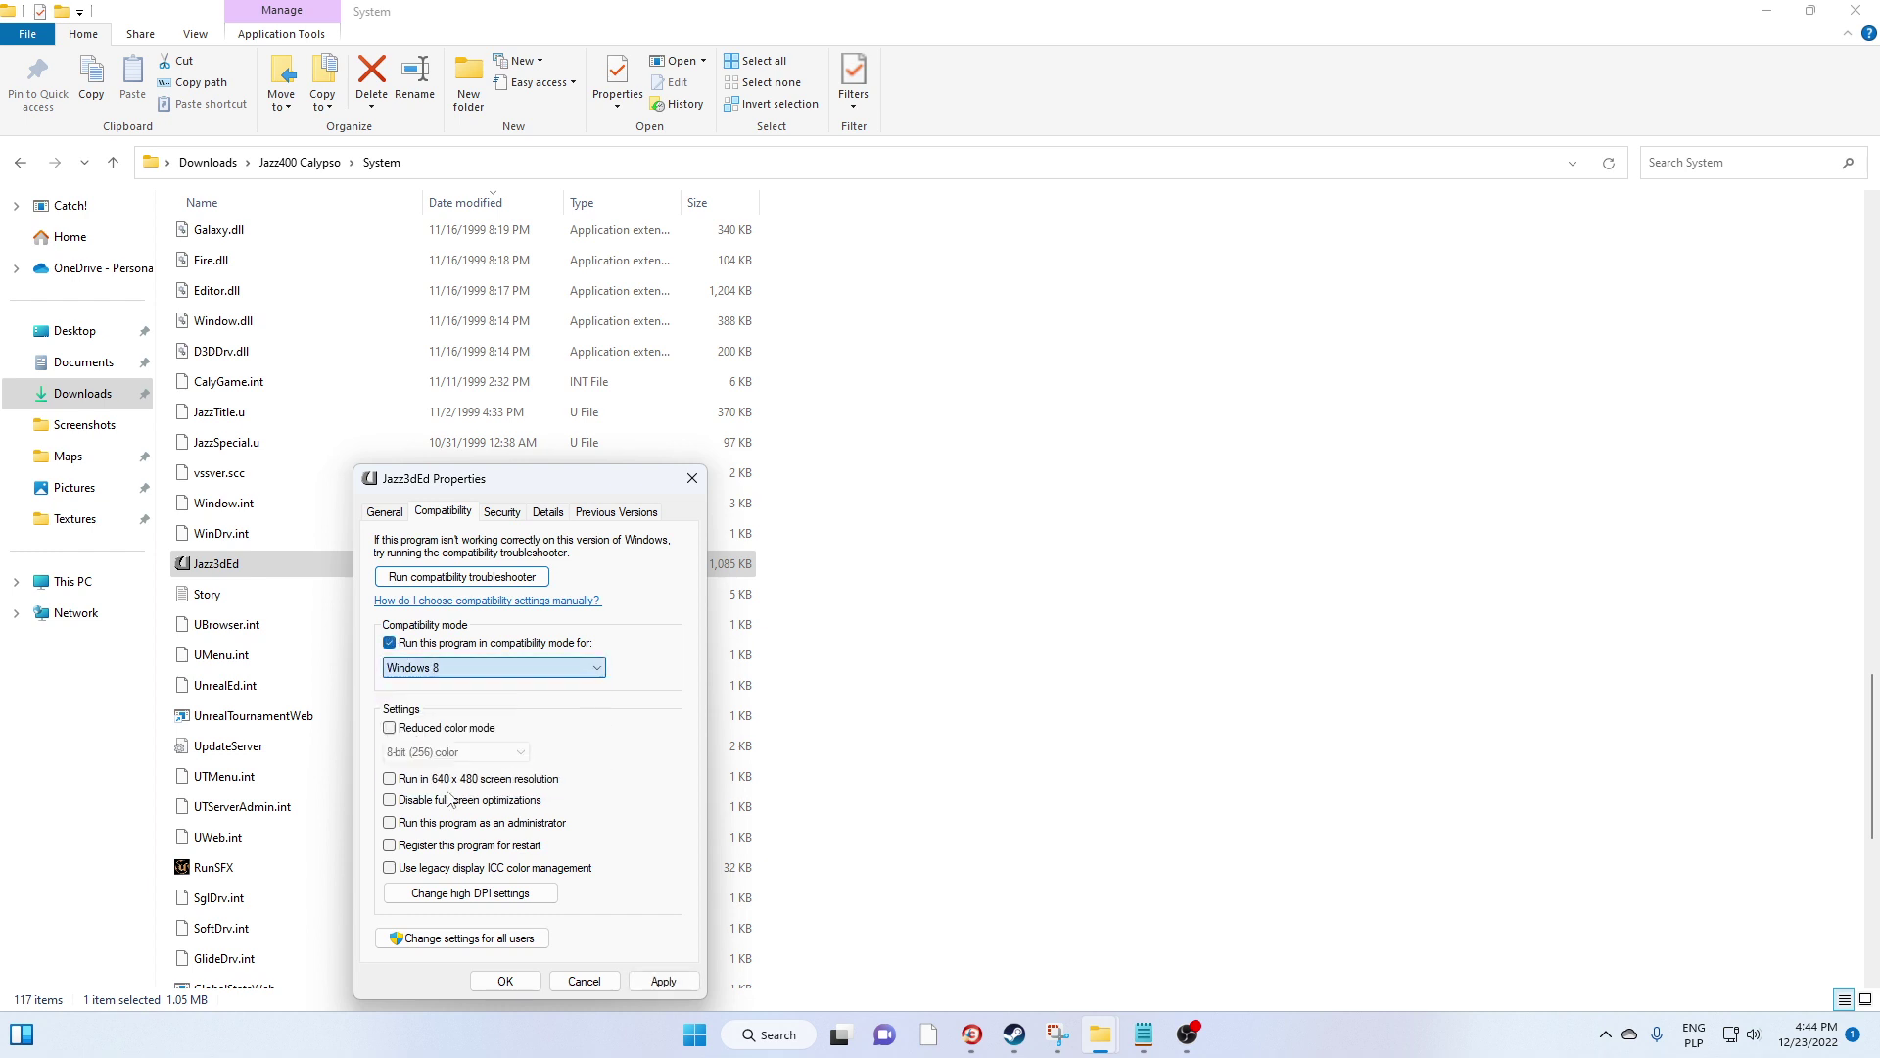
left_click(664, 981)
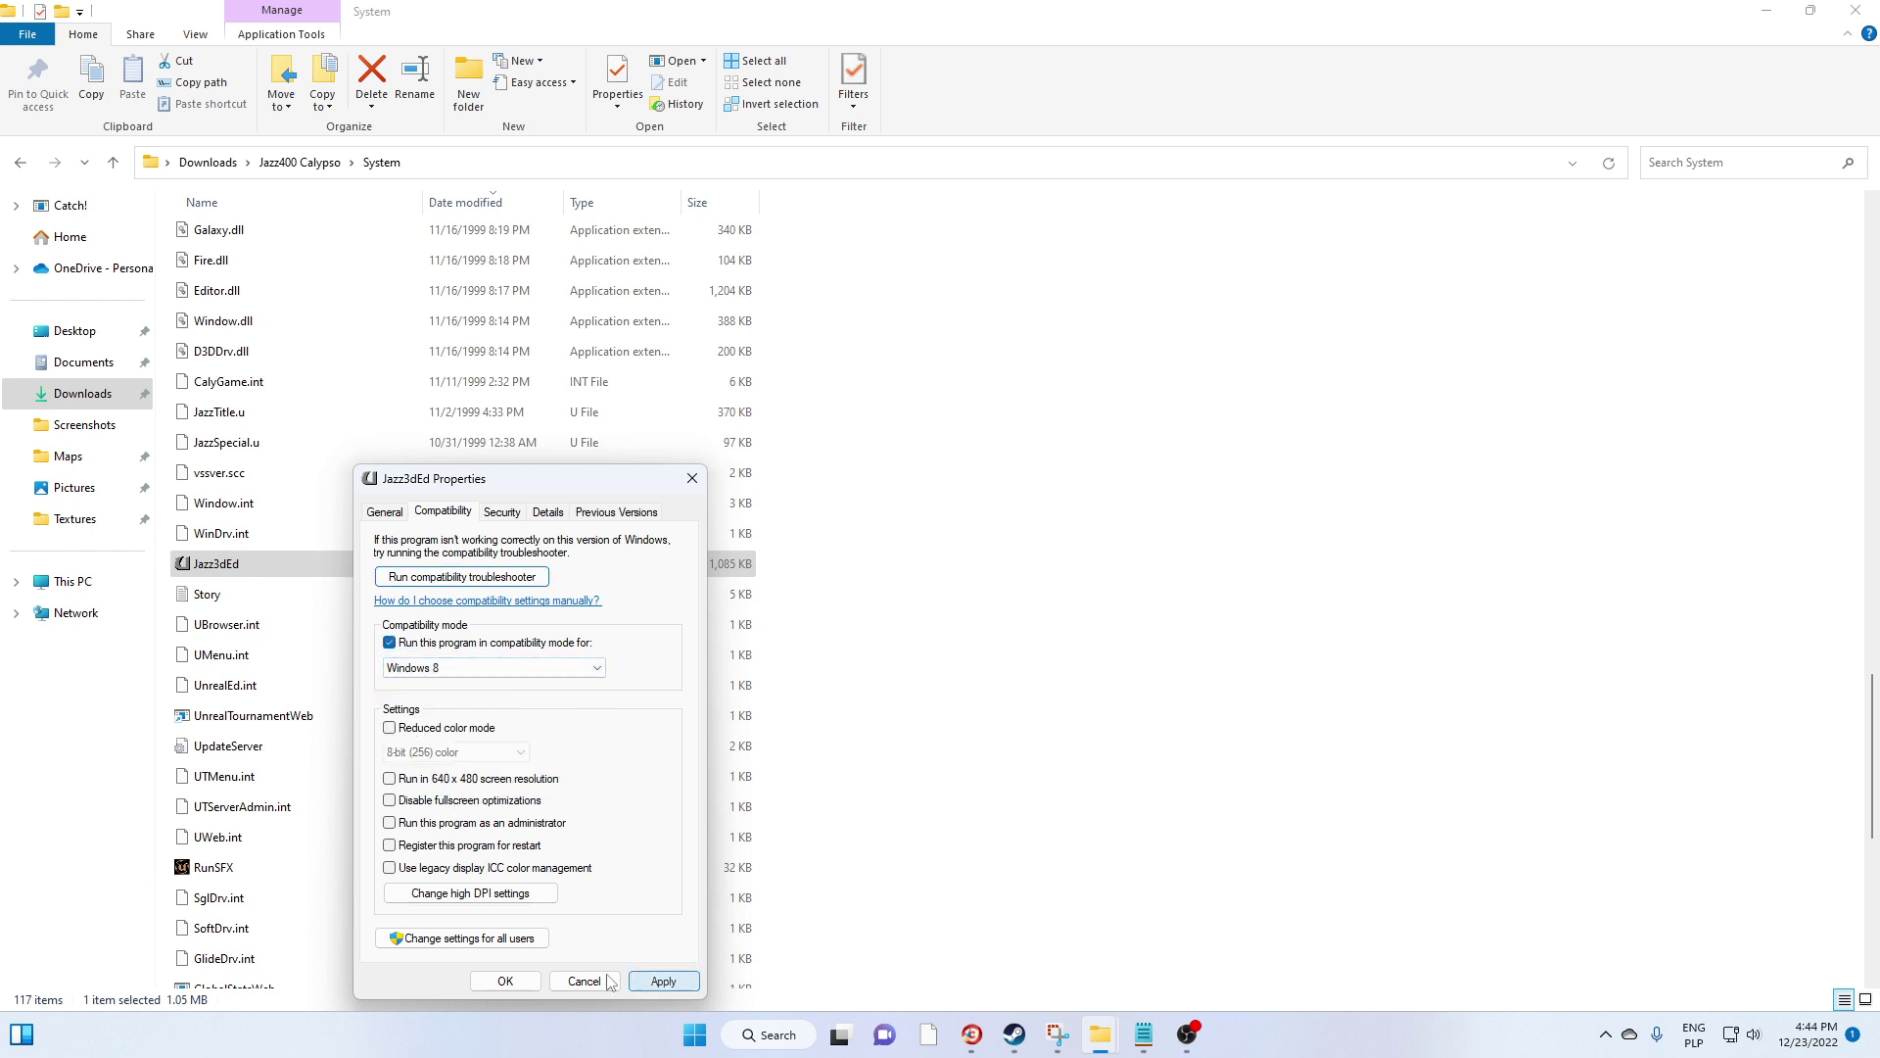
left_click(504, 981)
Try to launch Jazz3dEd again, both normally and as administrator, dismissing each error dialog
double_click(266, 566)
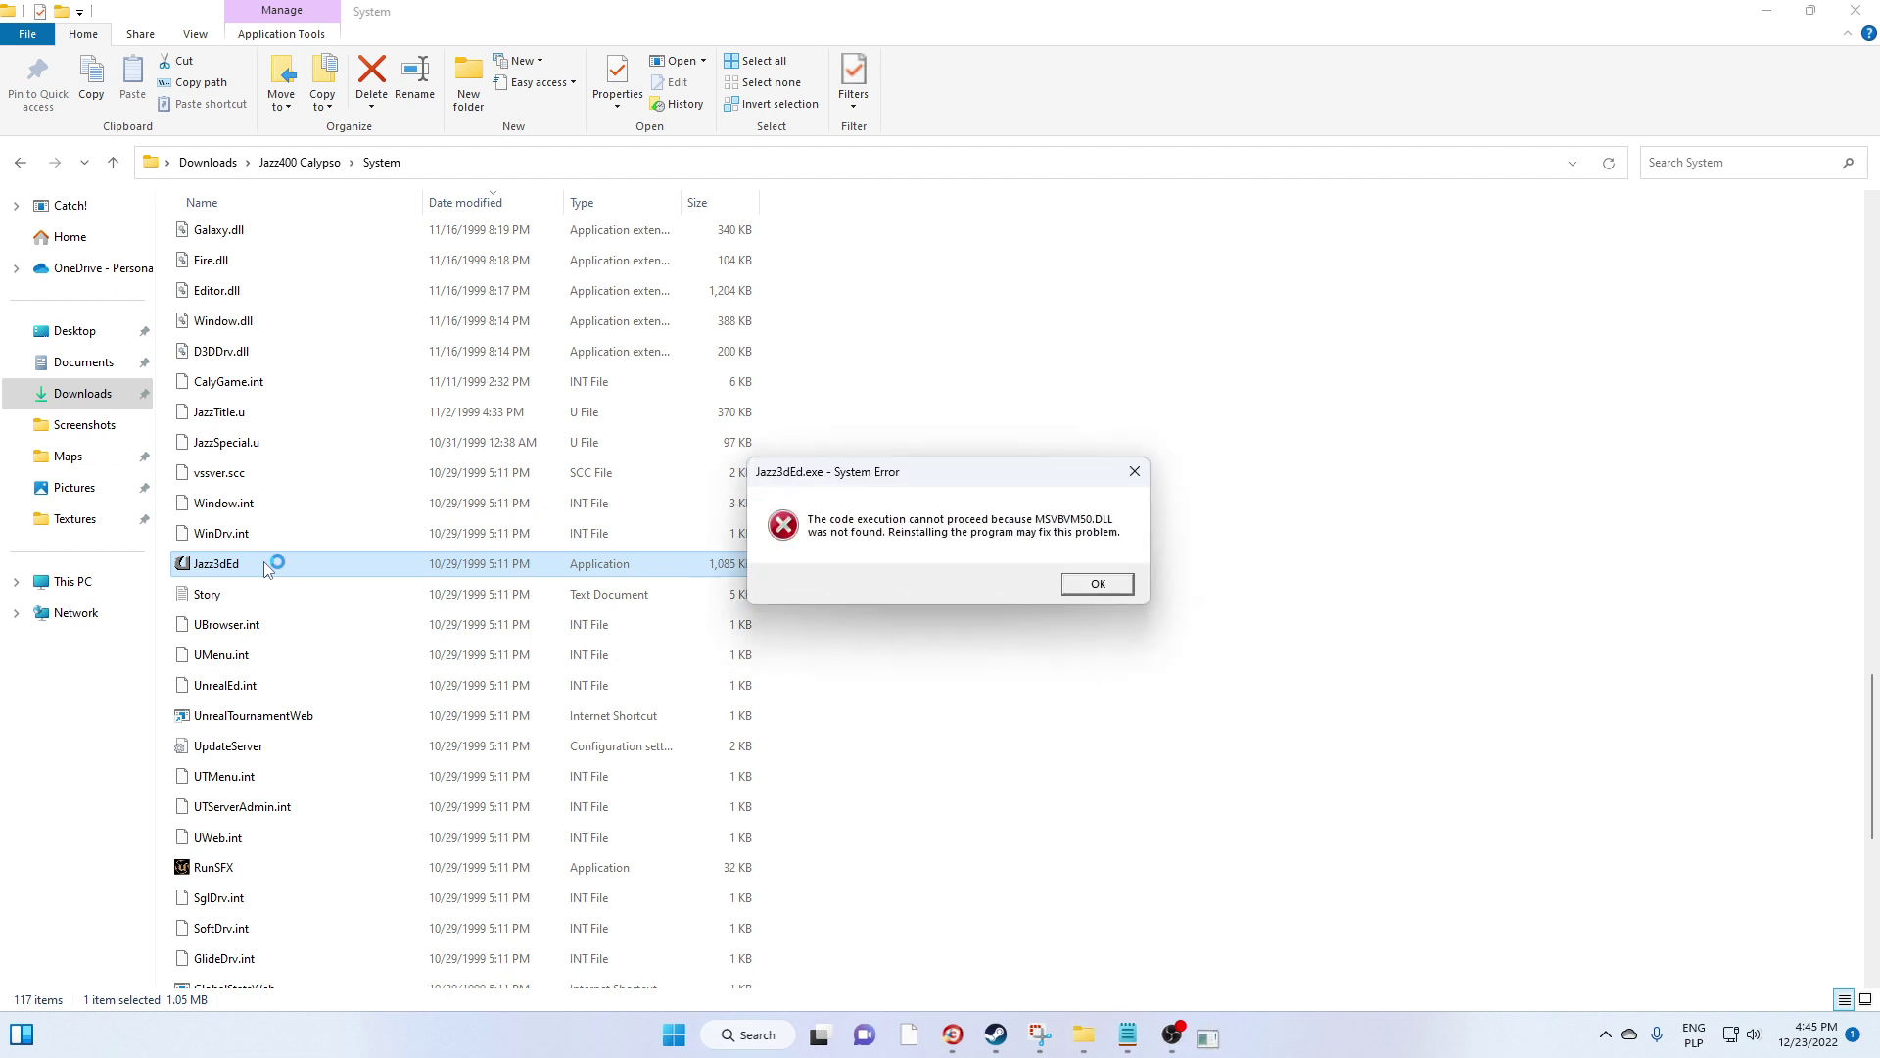
left_click(1094, 584)
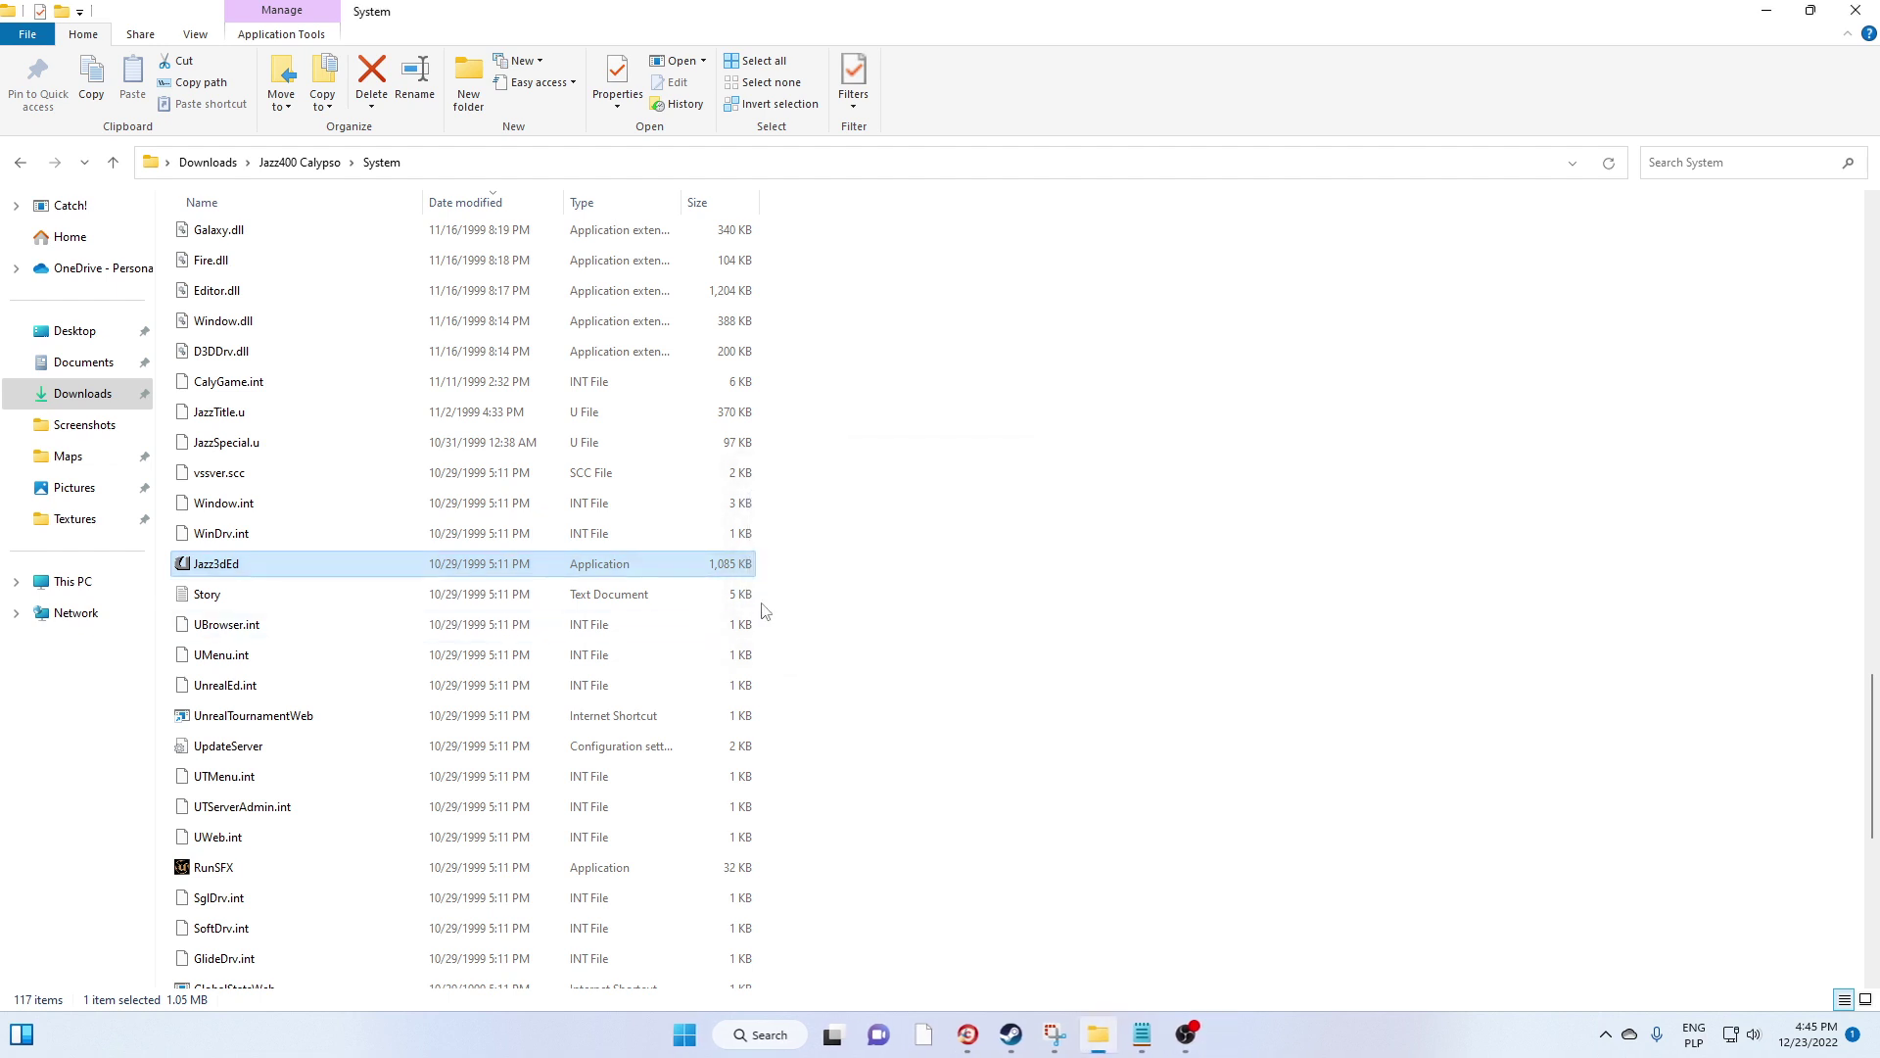
right_click(362, 565)
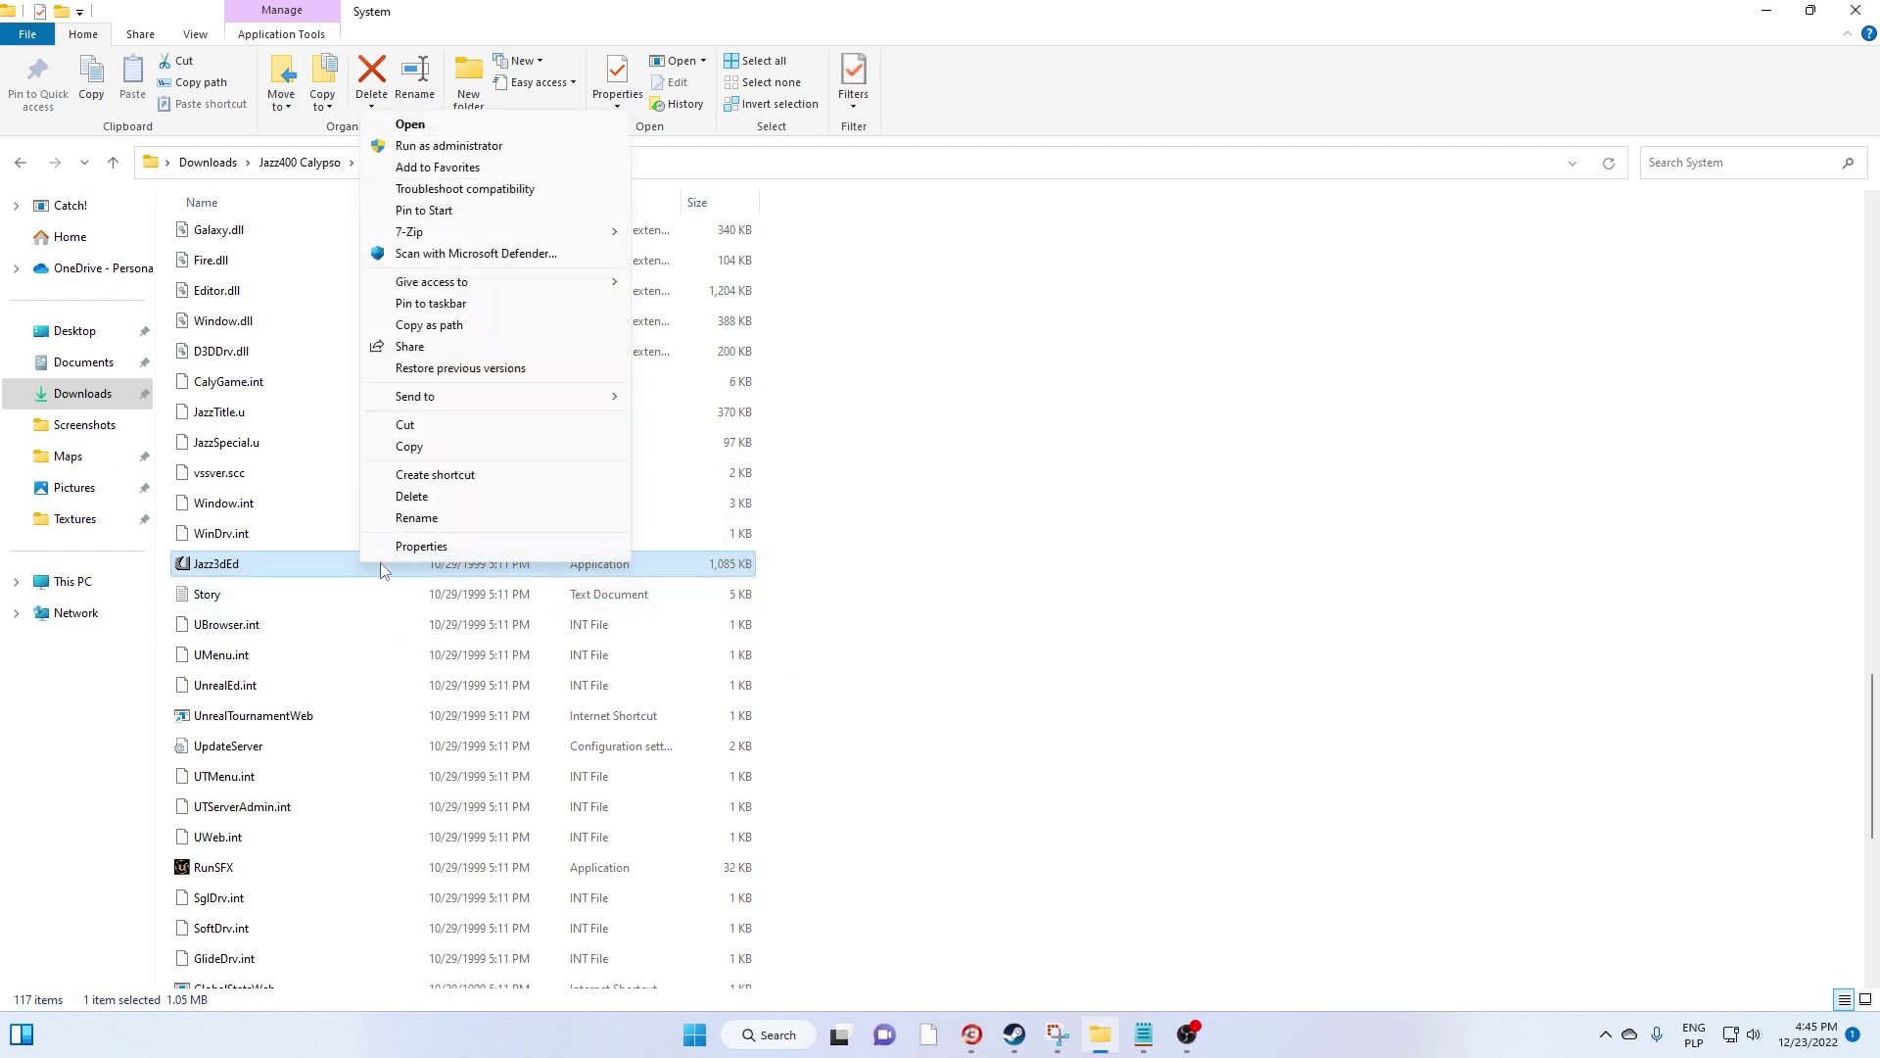
left_click(451, 146)
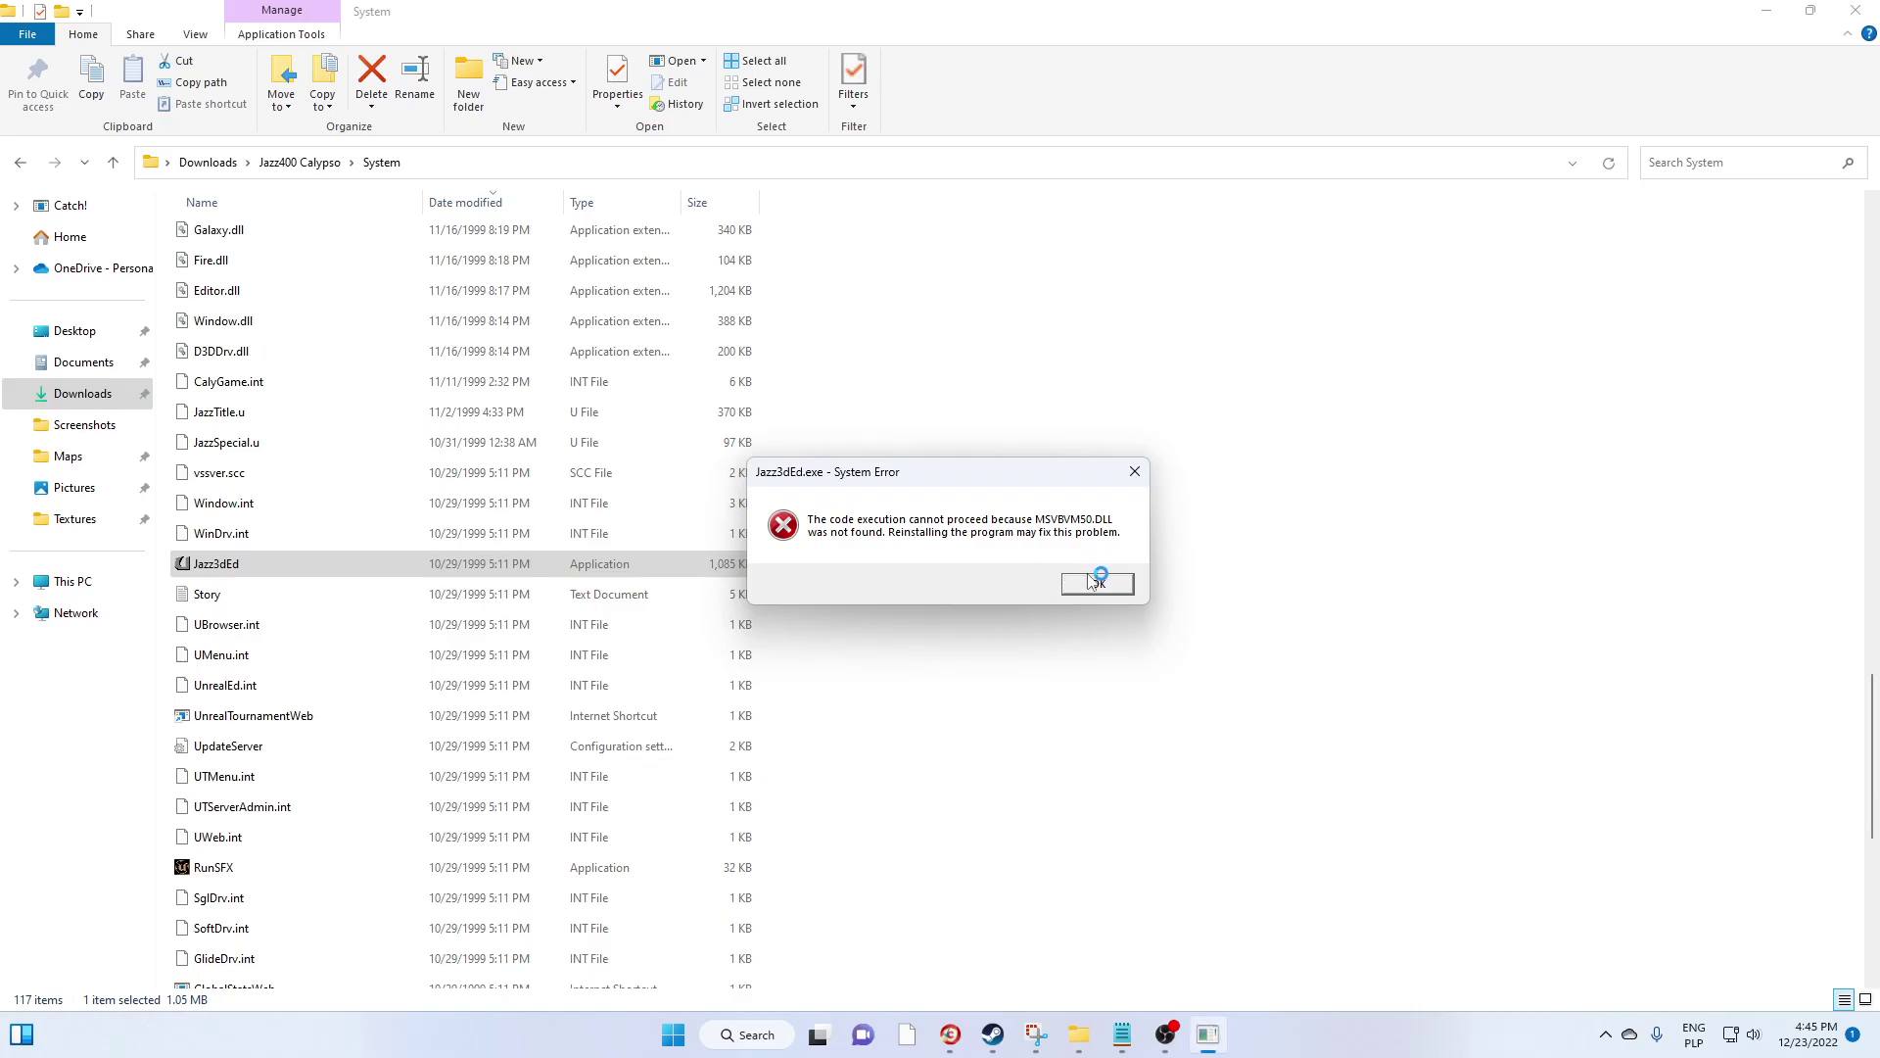
left_click(1097, 584)
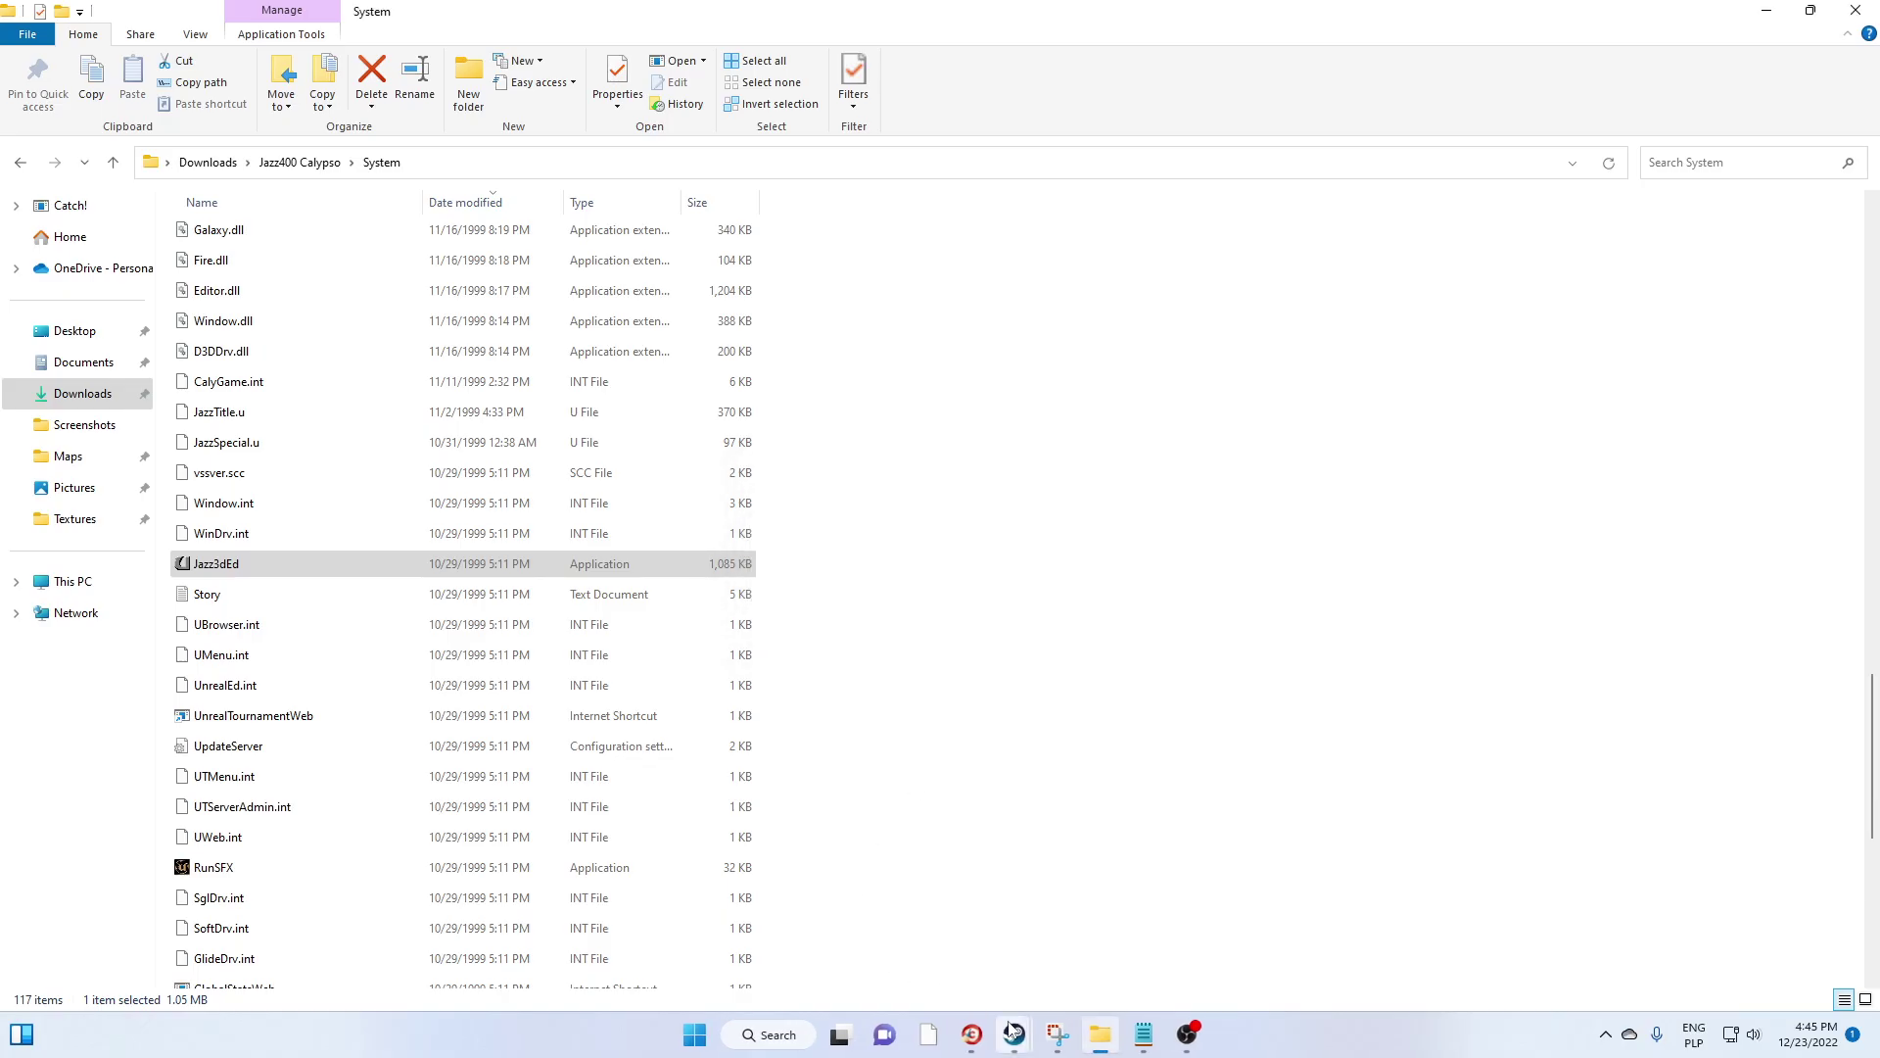
Switch to the GBAtemp forums window in the browser and close the Program Compatibility Assistant
mouse_move(974, 1047)
left_click(1031, 935)
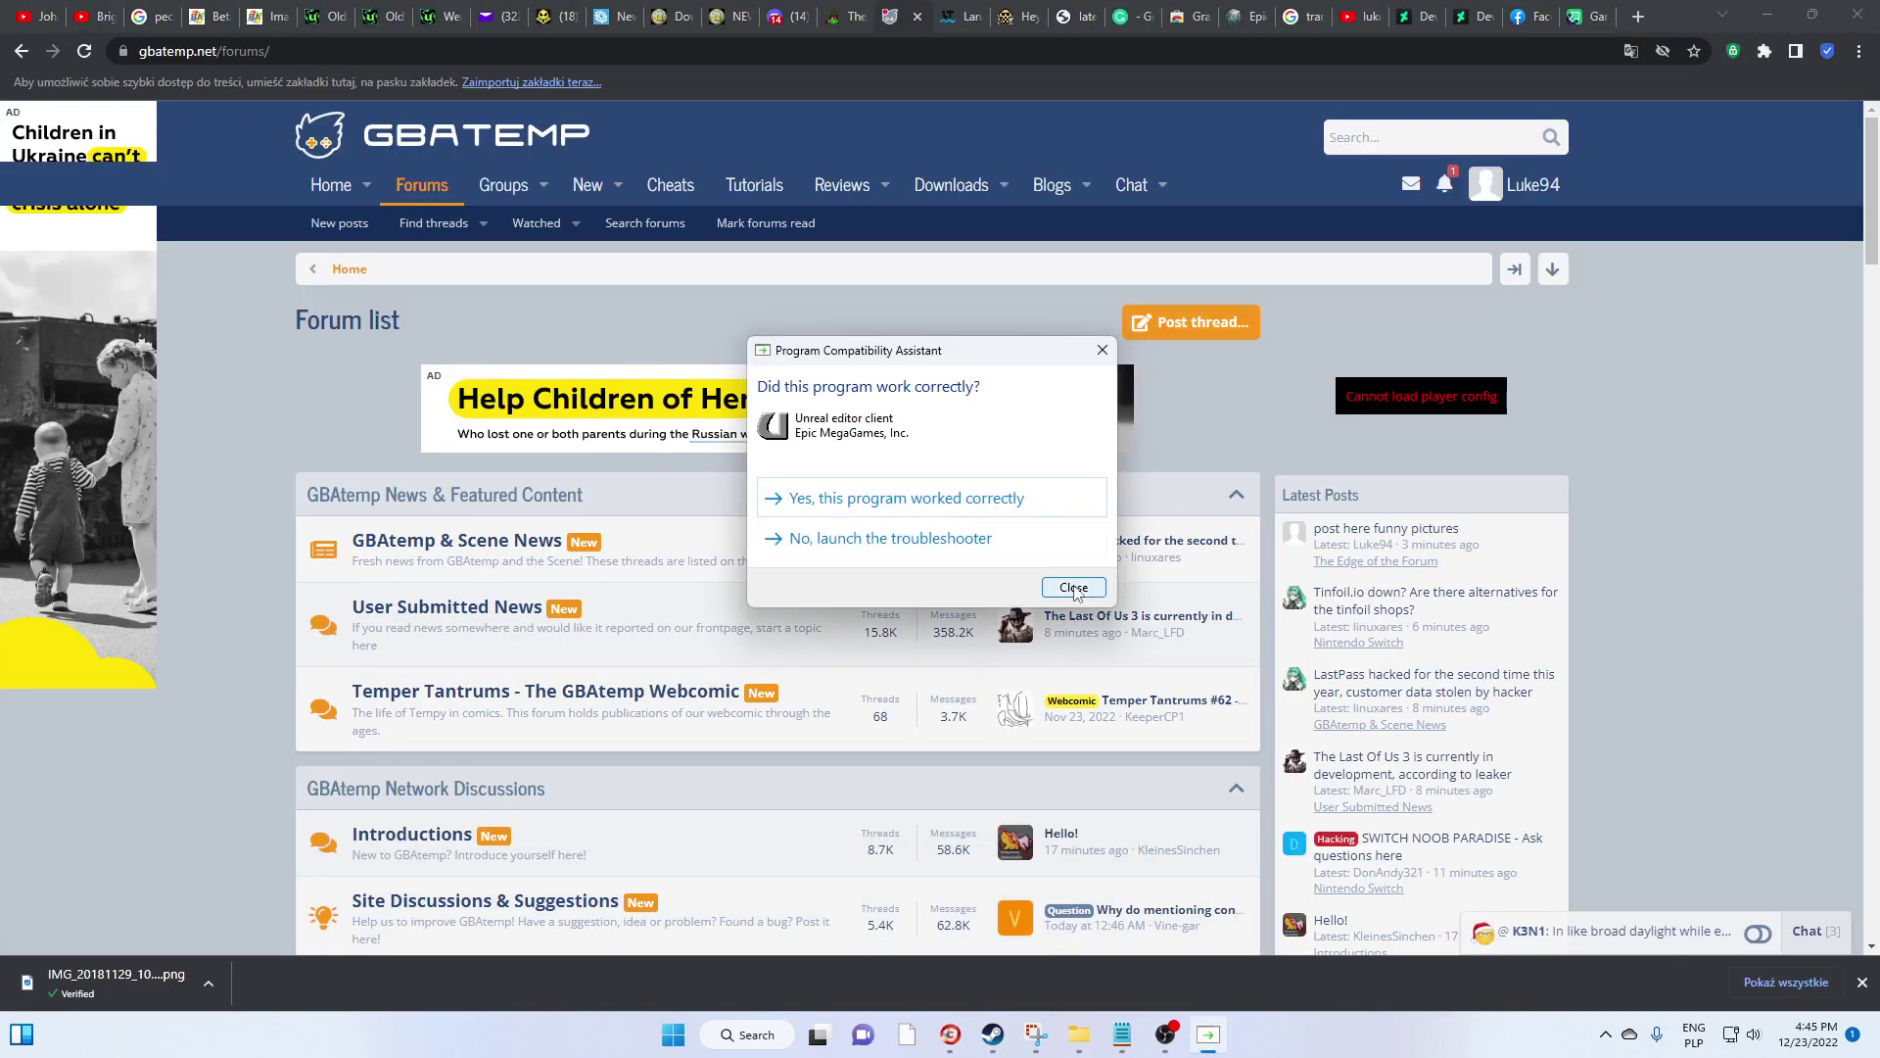
left_click(1073, 587)
Open the "post here funny pictures" thread from the forum alerts and view its newest replies
left_click(1444, 196)
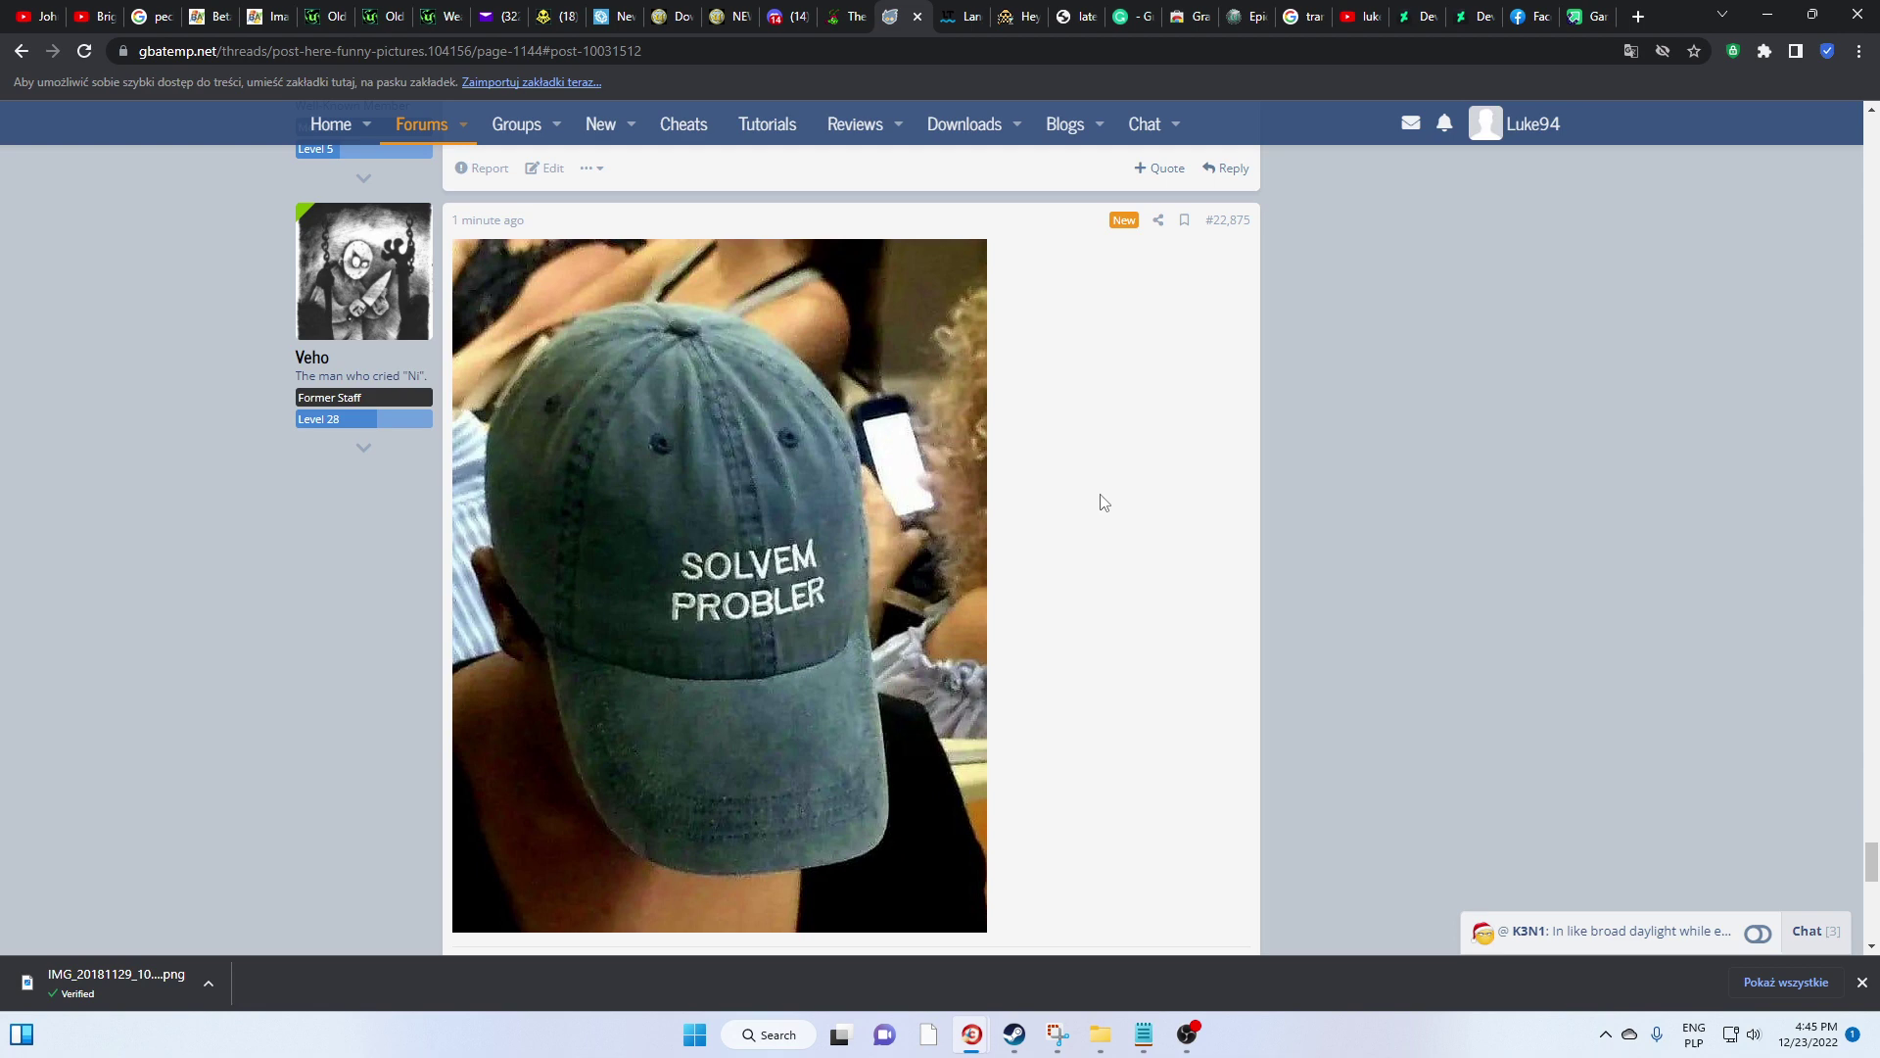
scroll(1103, 502, "down", 9)
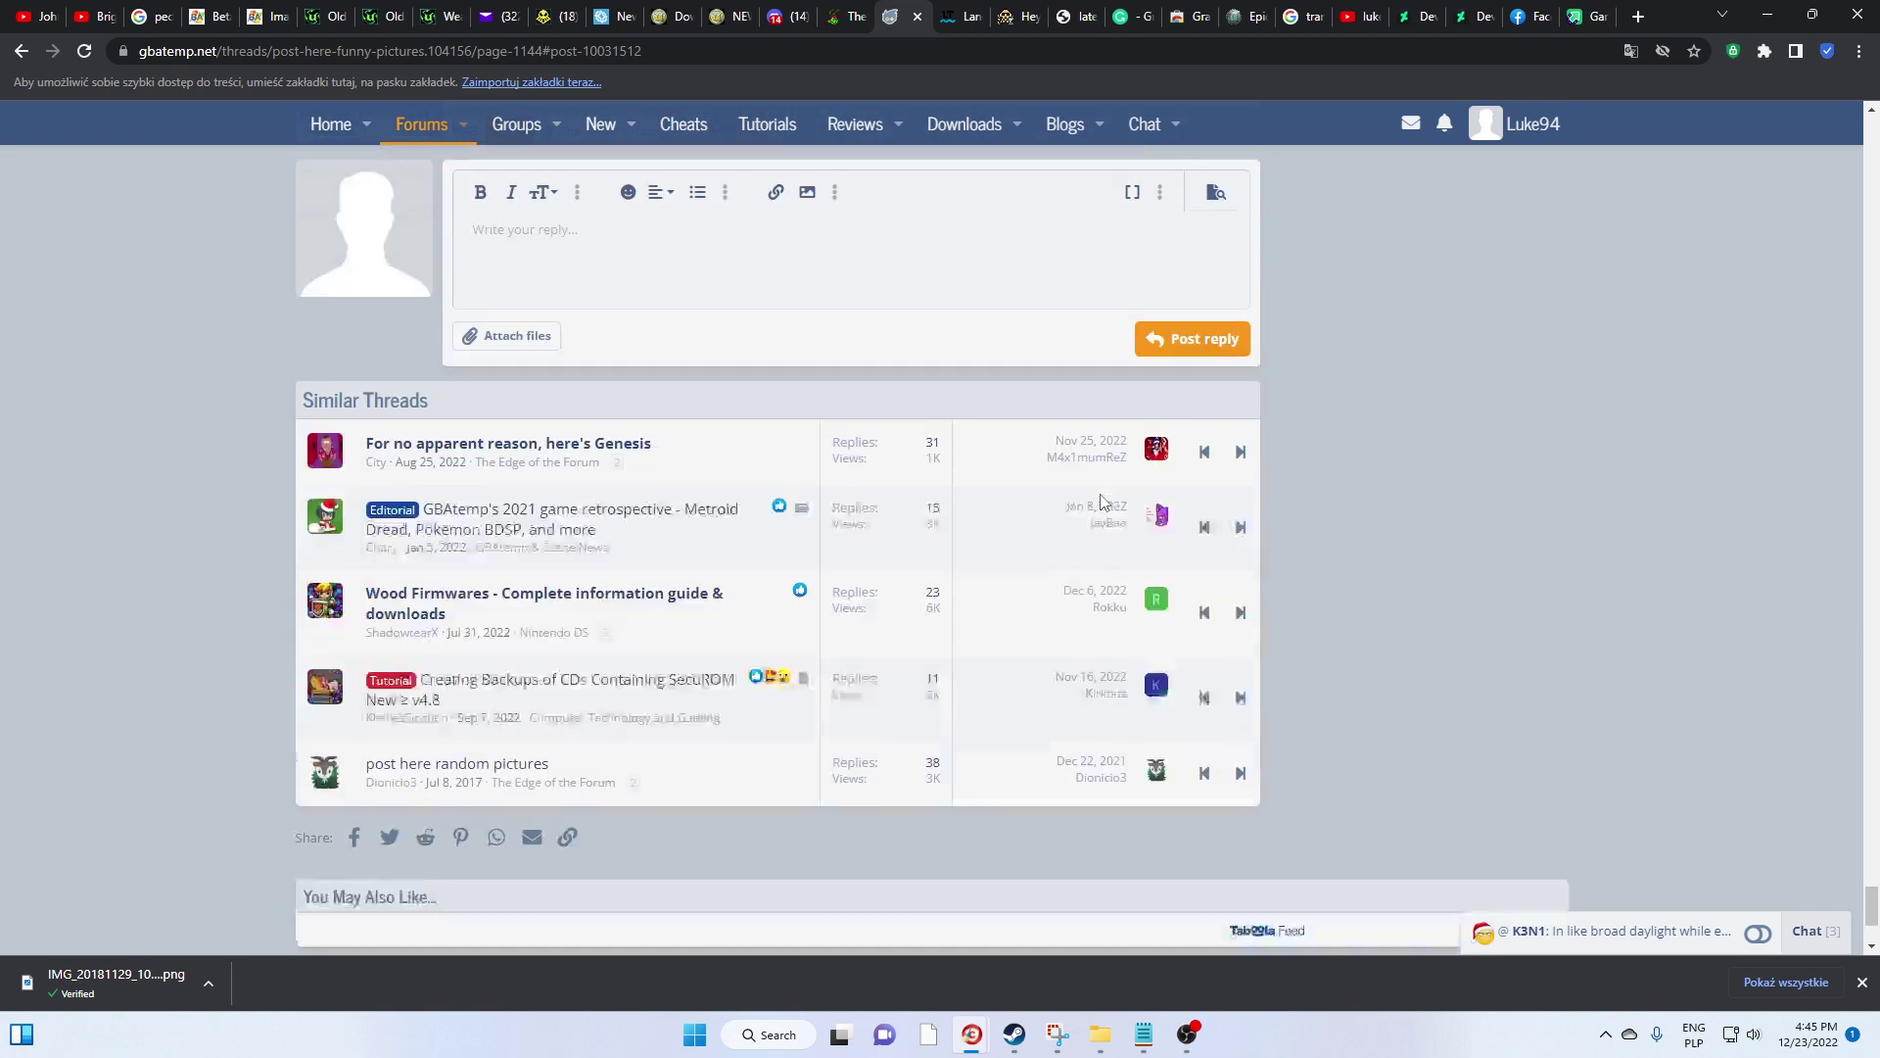
scroll(1104, 502, "up", 7)
scroll(1104, 503, "up", 3)
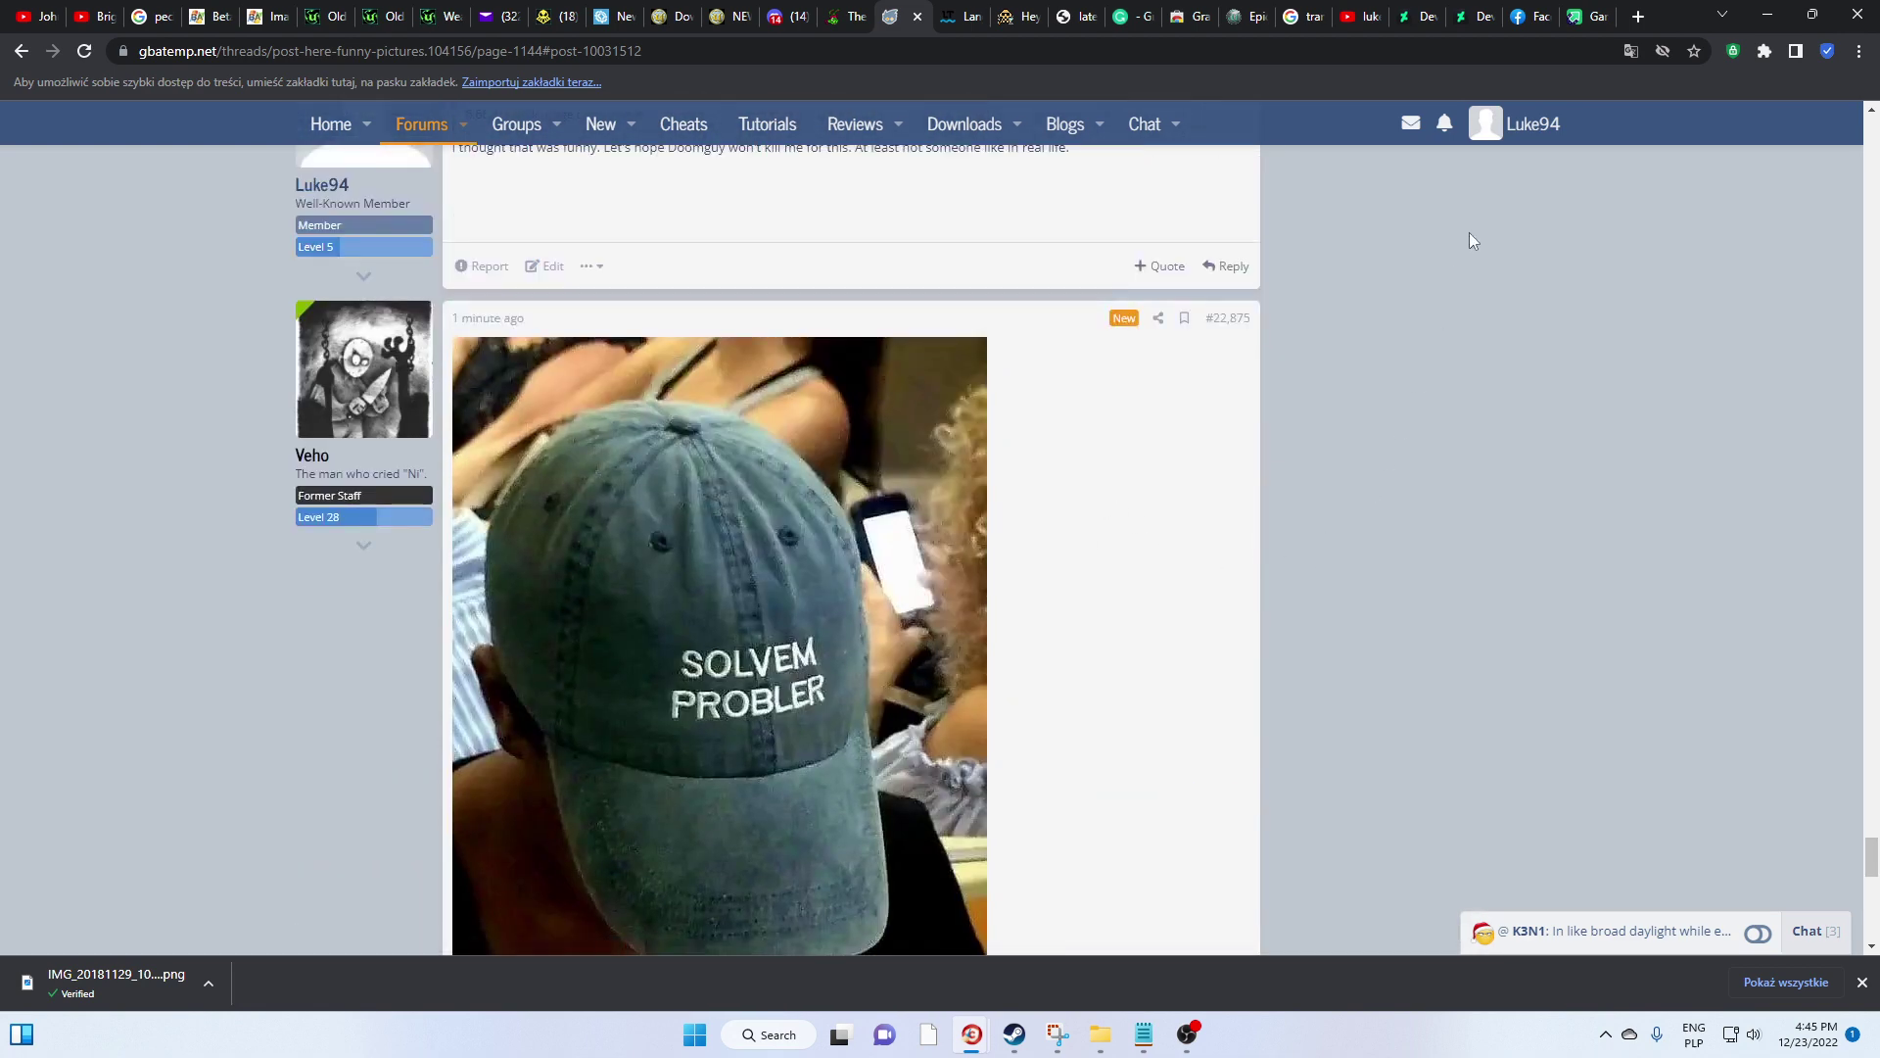
Check the latest forum alerts and return from the funny pictures thread to the GBAtemp forum list
left_click(1445, 124)
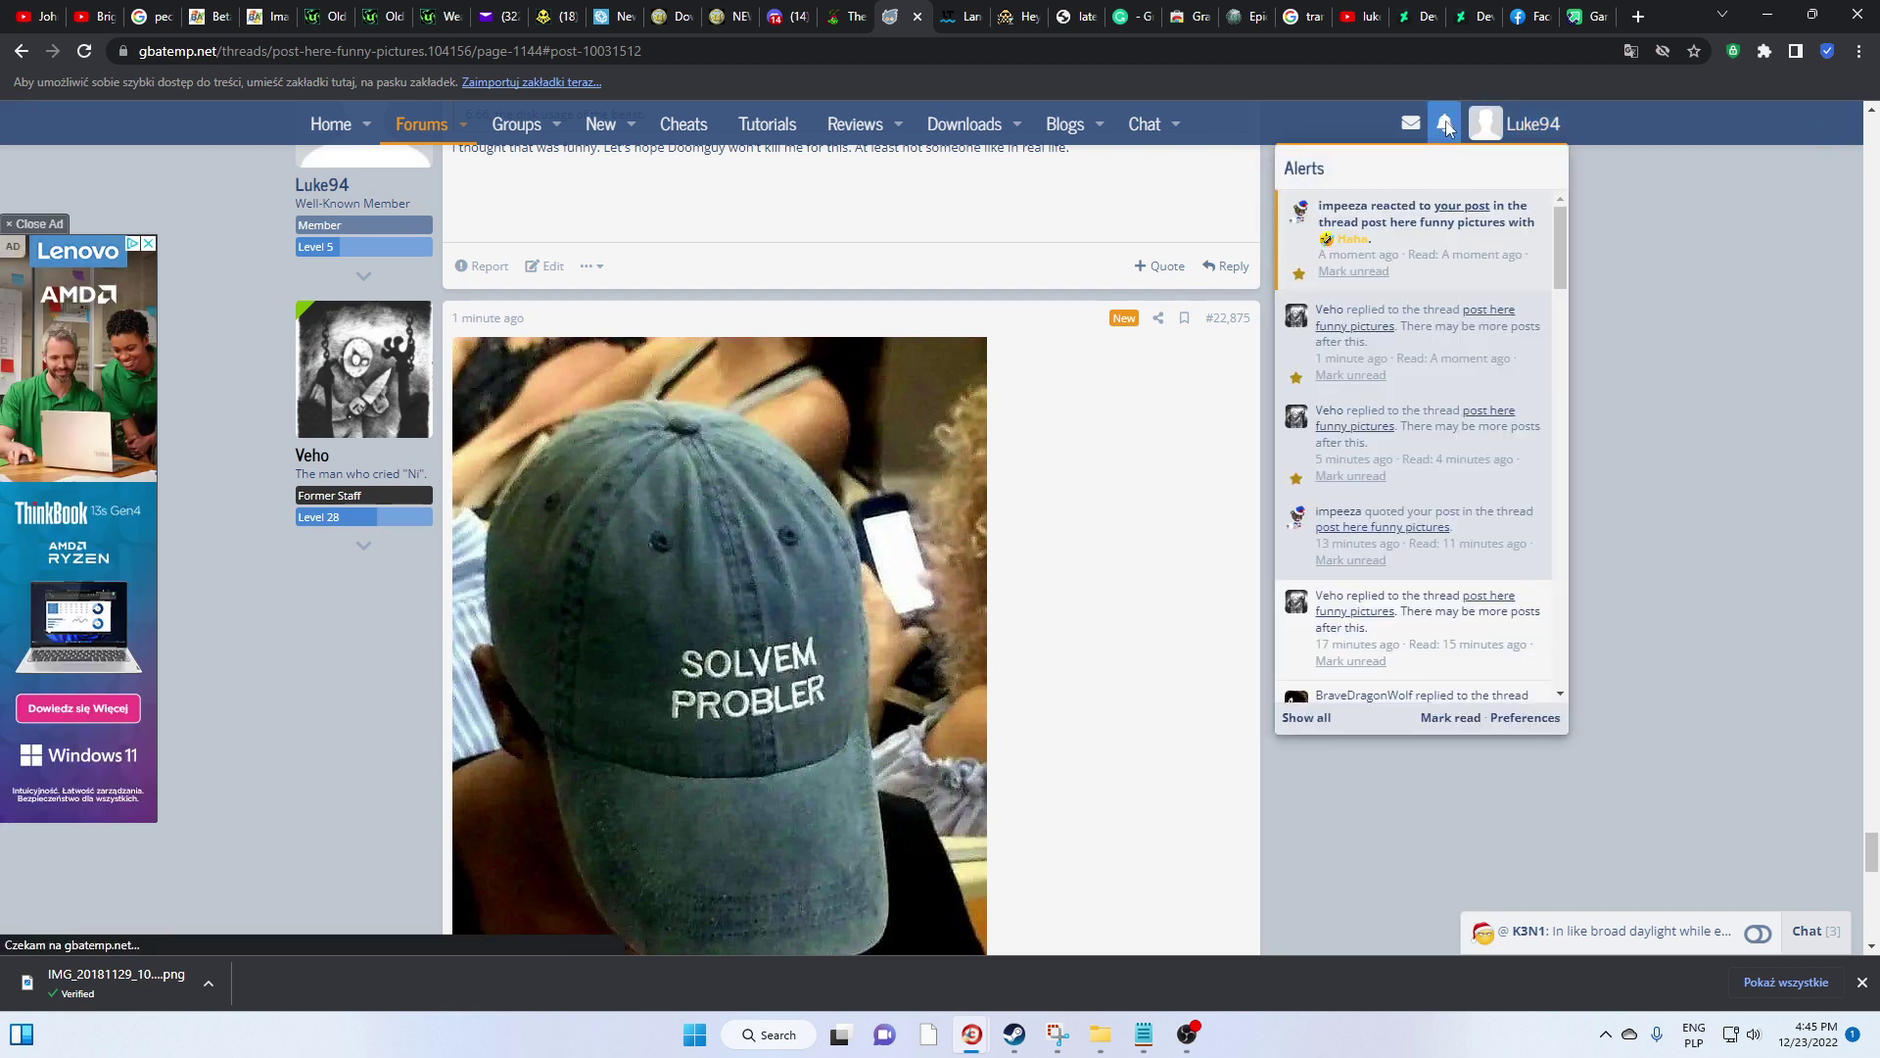
left_click(1620, 368)
scroll(1283, 676, "up", 20)
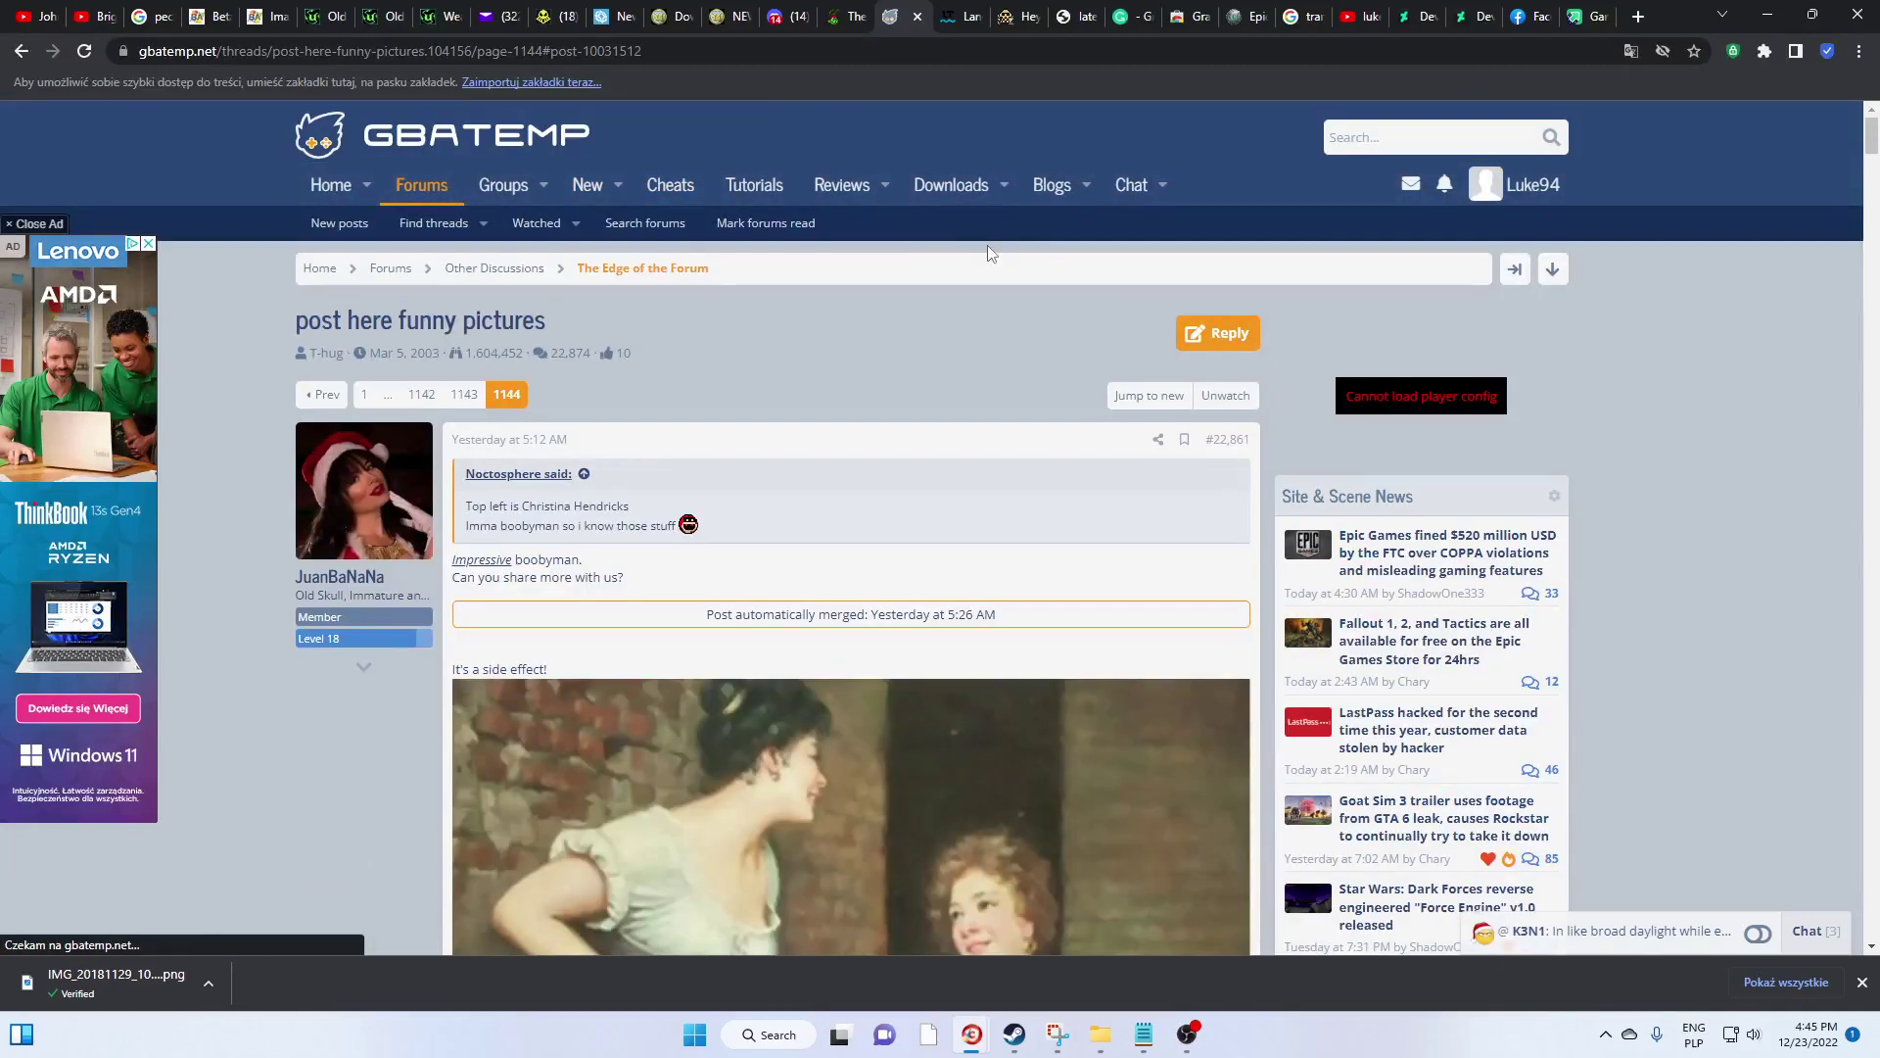
left_click(423, 193)
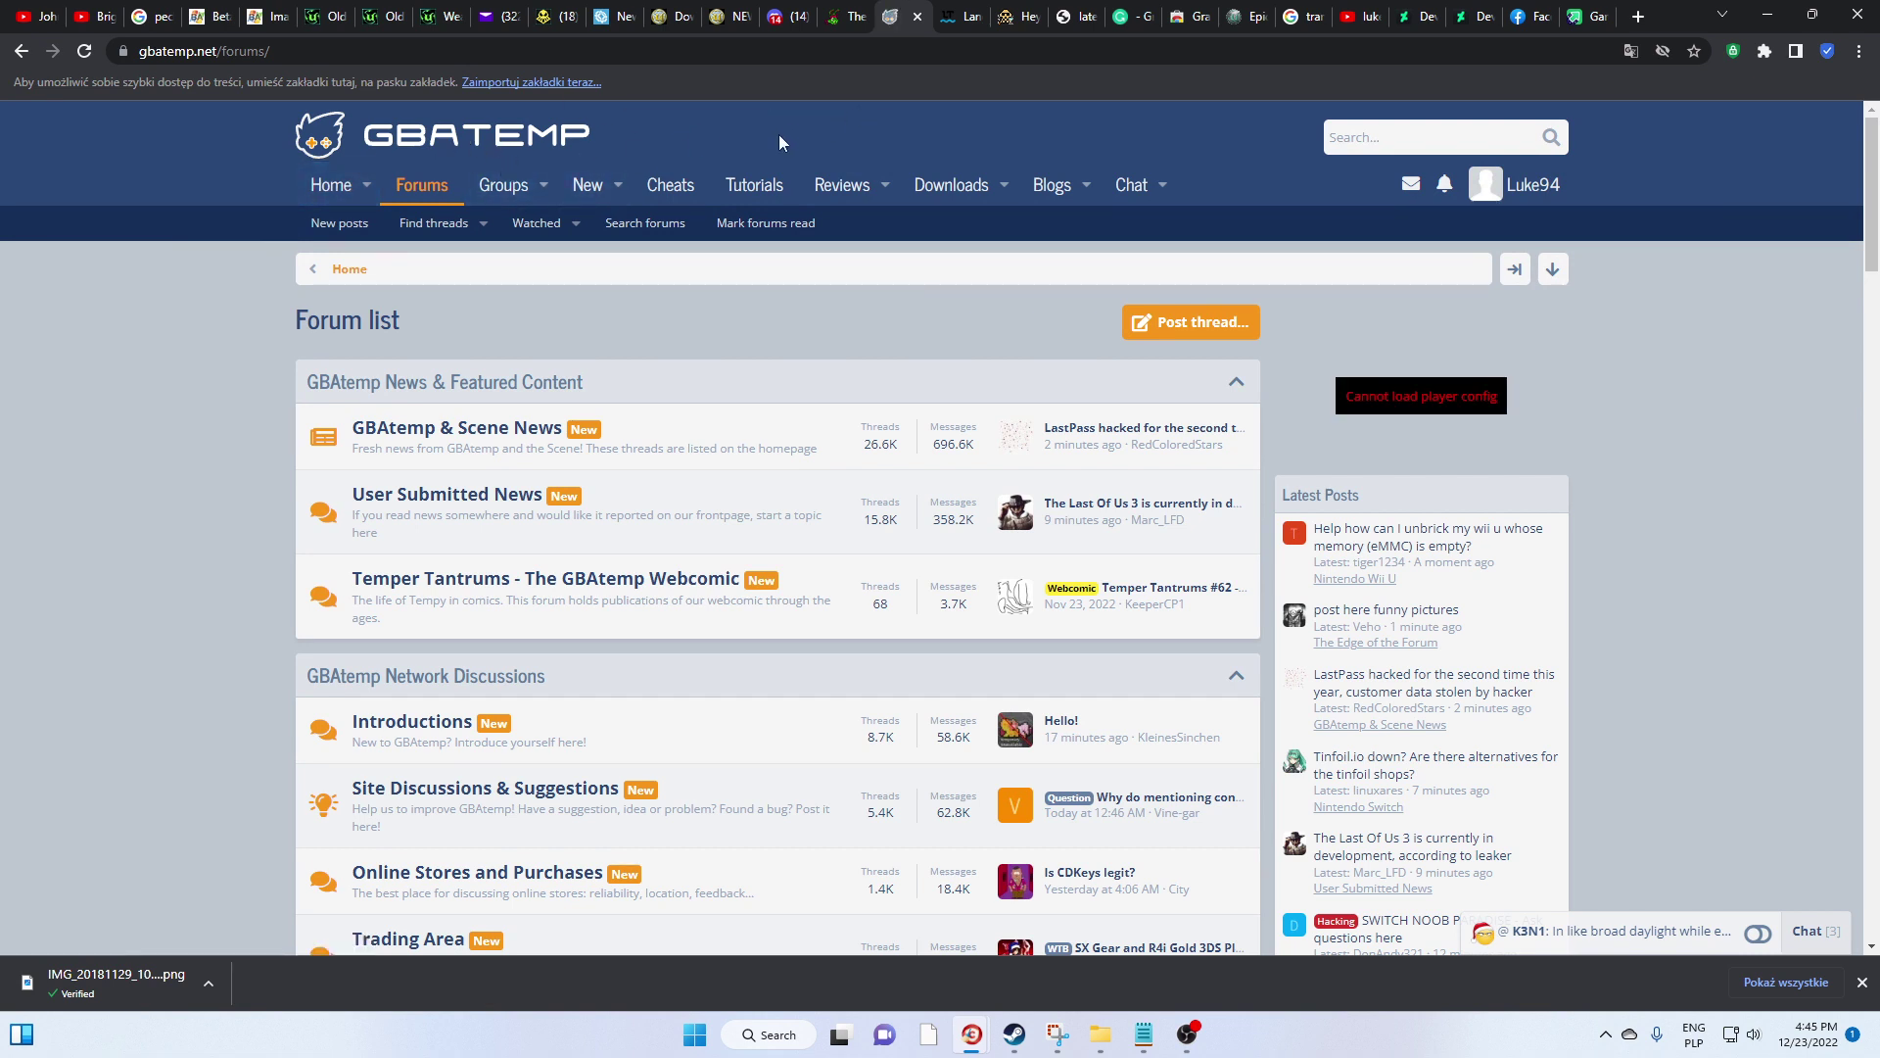
Search YouTube for "repression alexander brandon" and play the Repression track from The MOD Collection, skipping the advertisement
mouse_move(969, 1038)
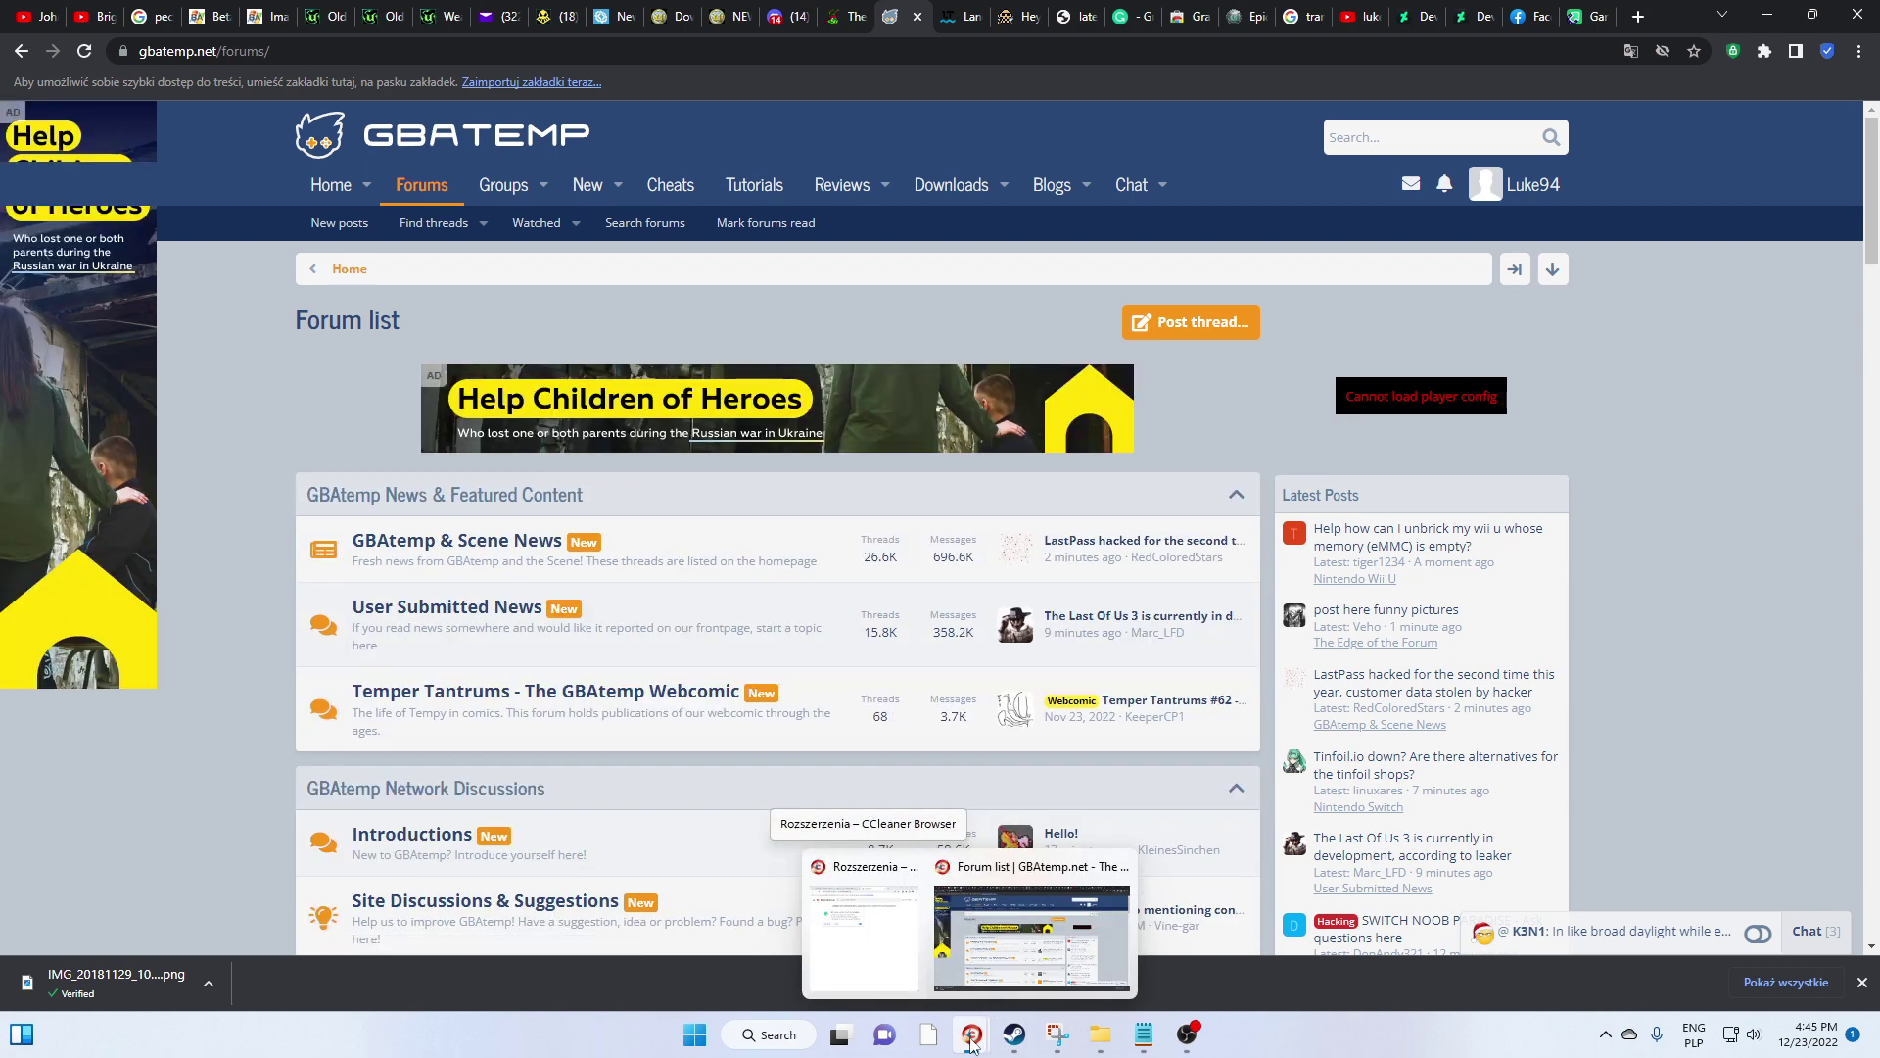
mouse_move(1188, 1040)
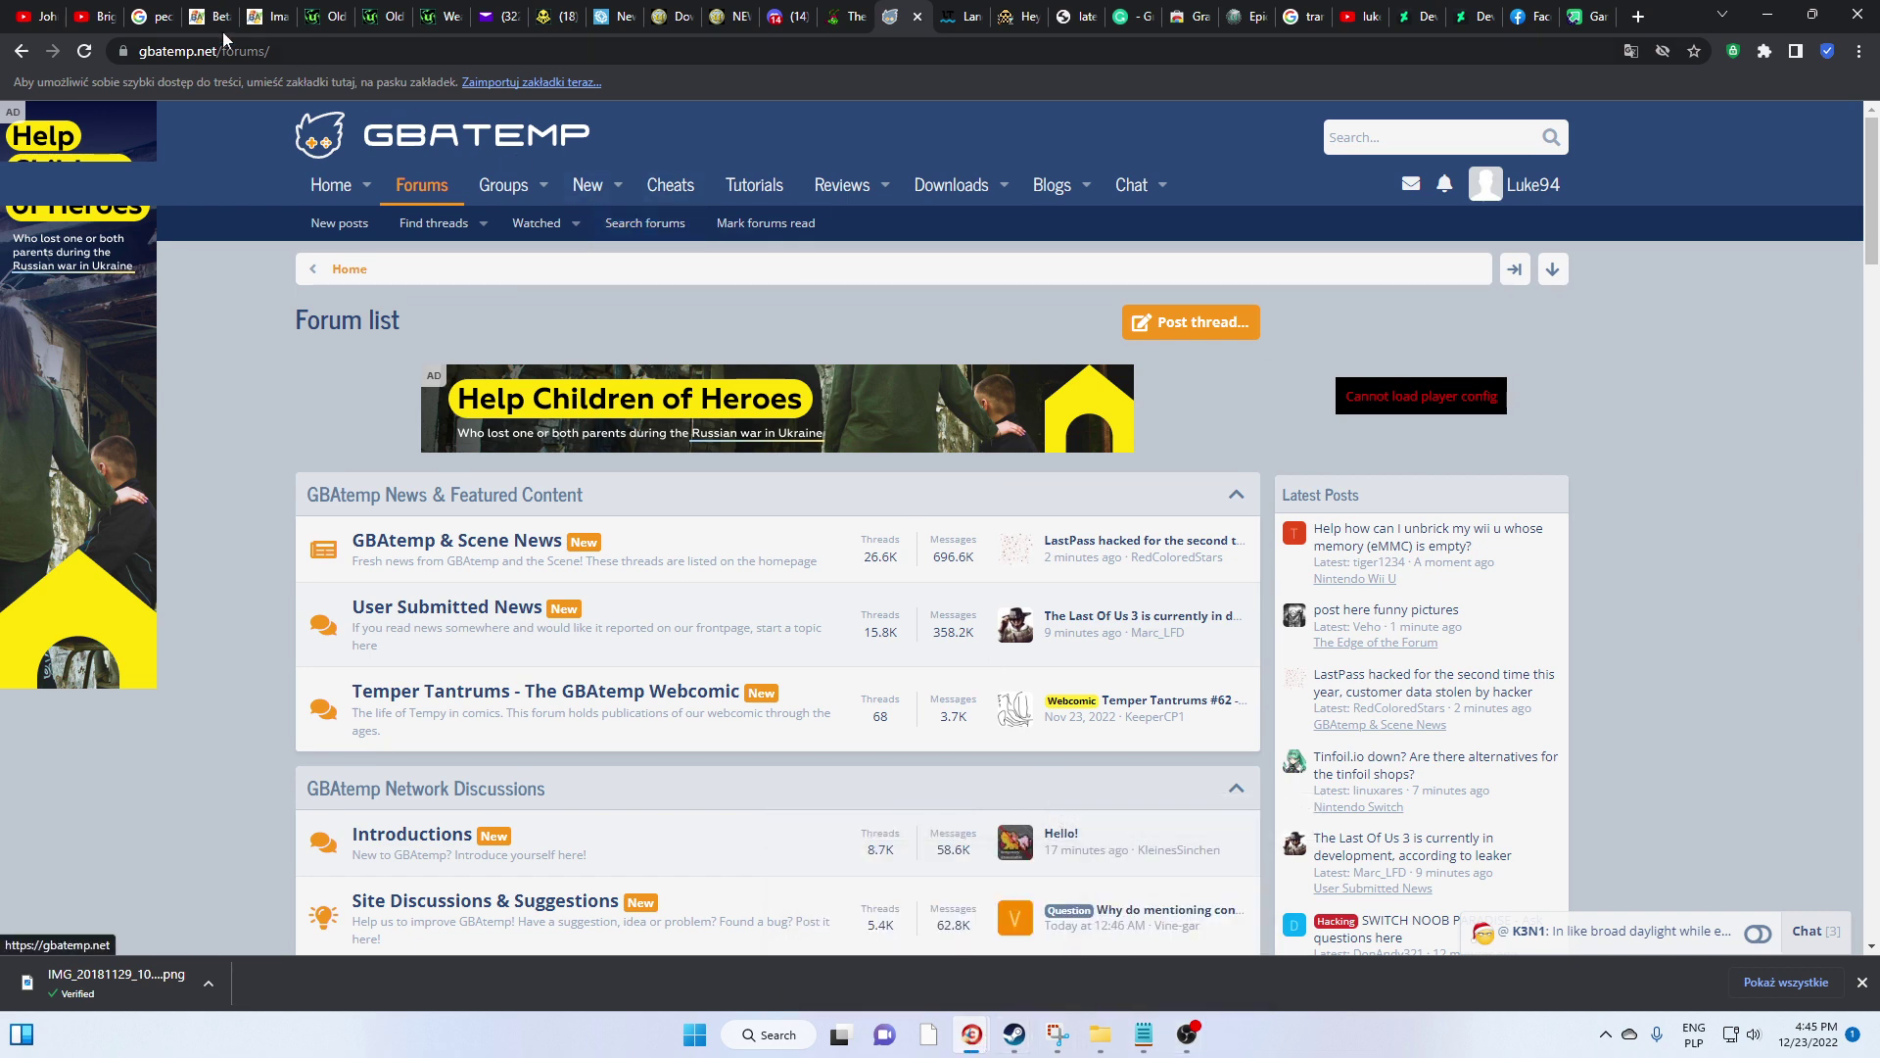
left_click(20, 11)
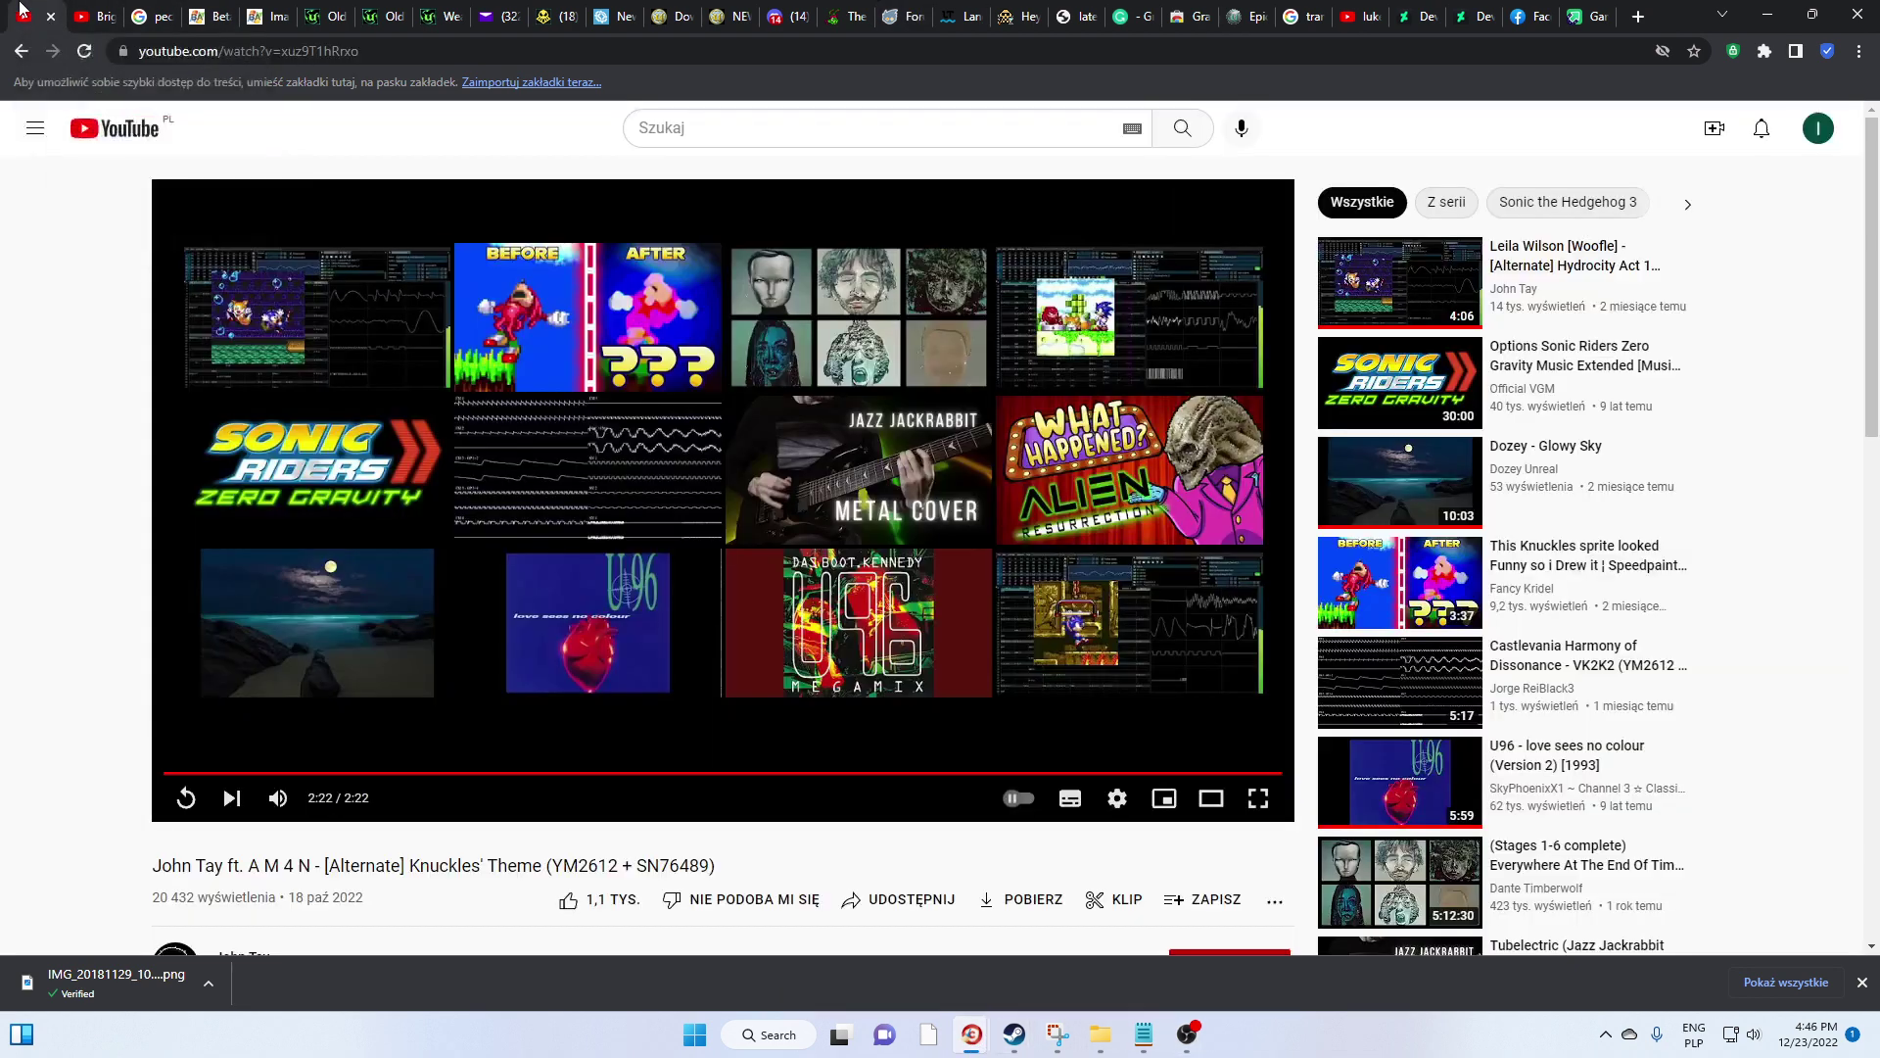
left_click(763, 132)
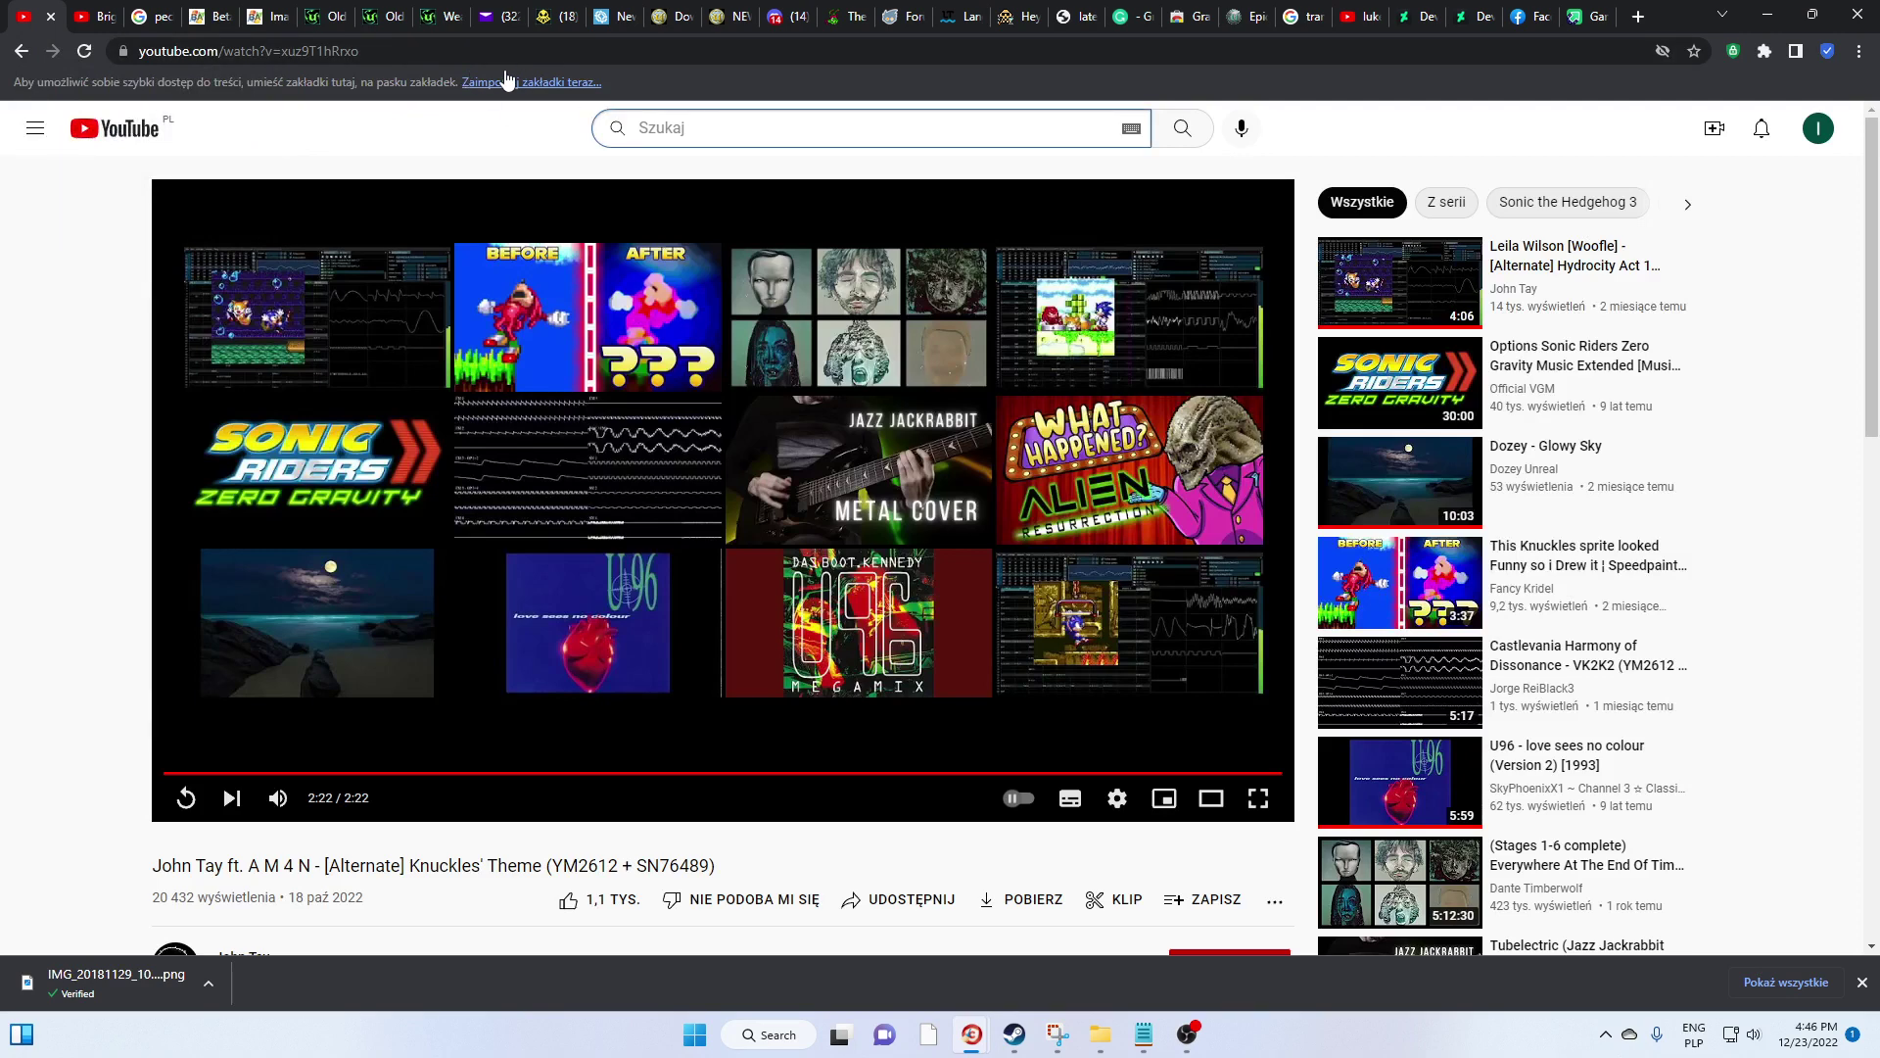
type("repr")
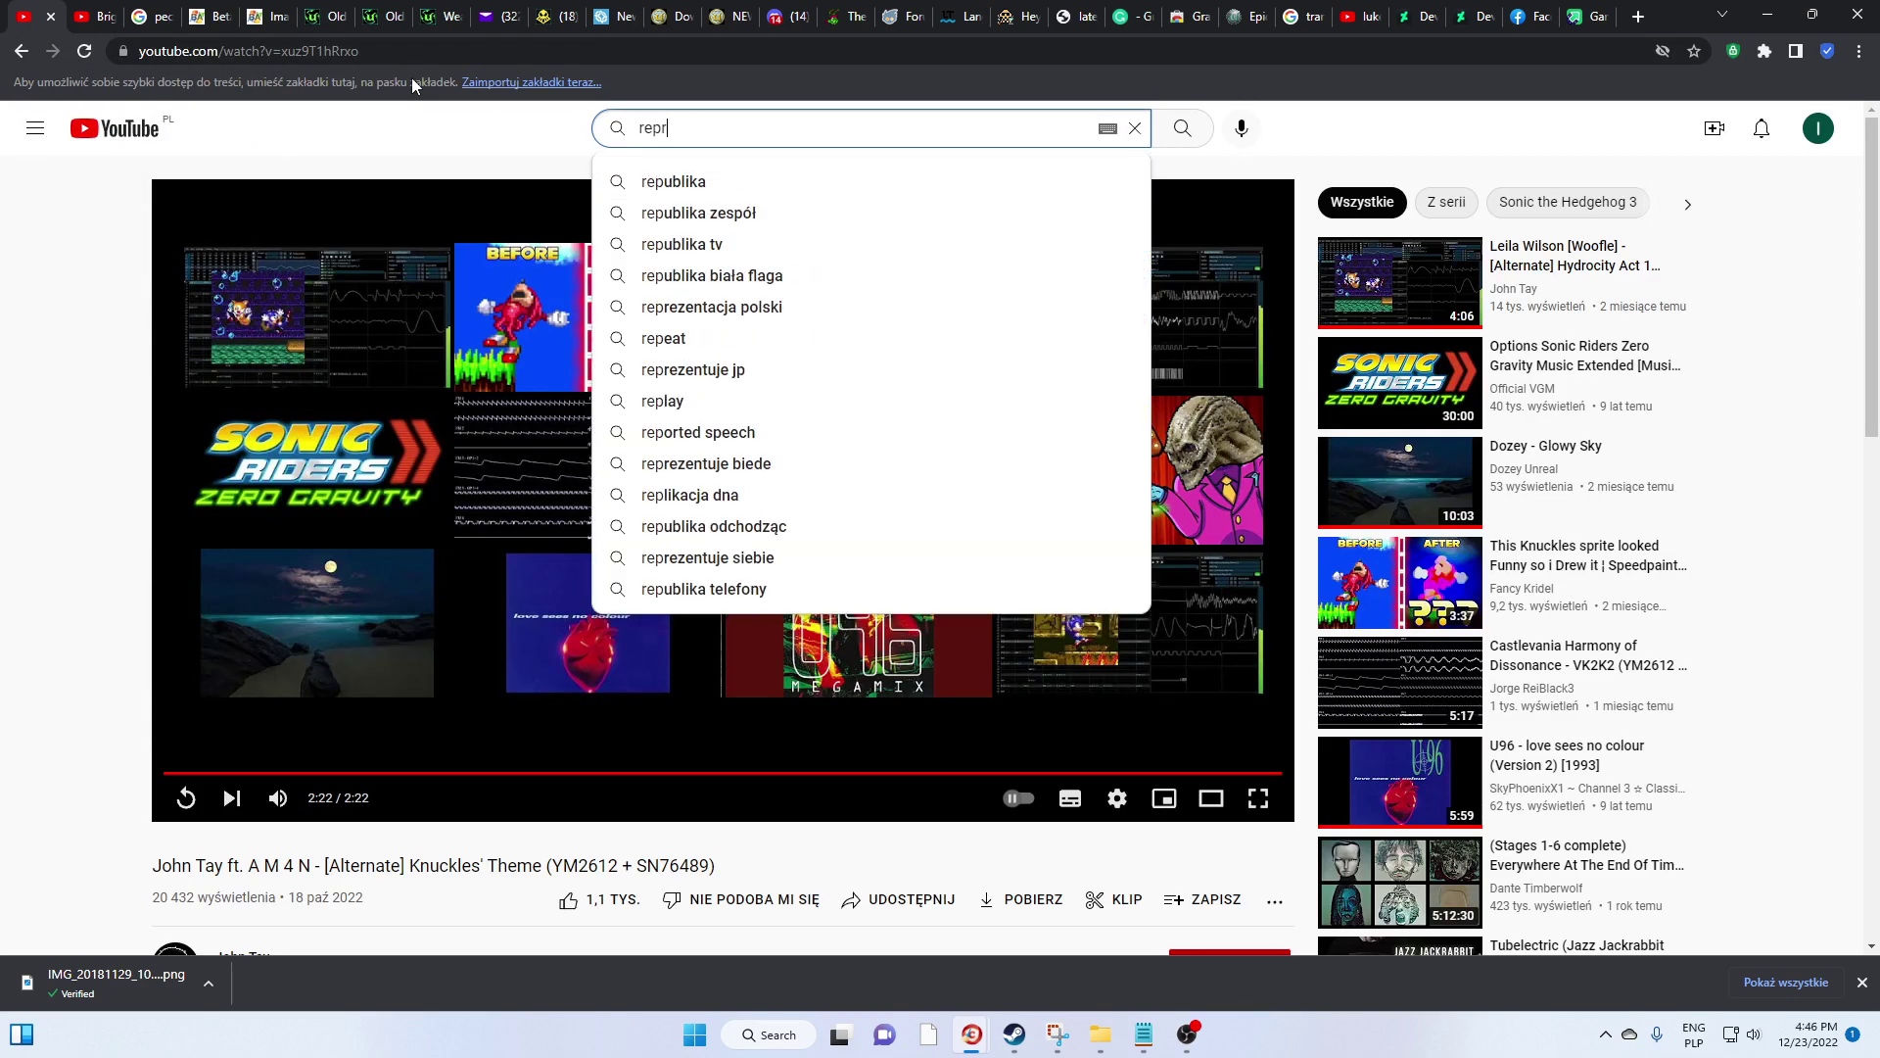
type("ession")
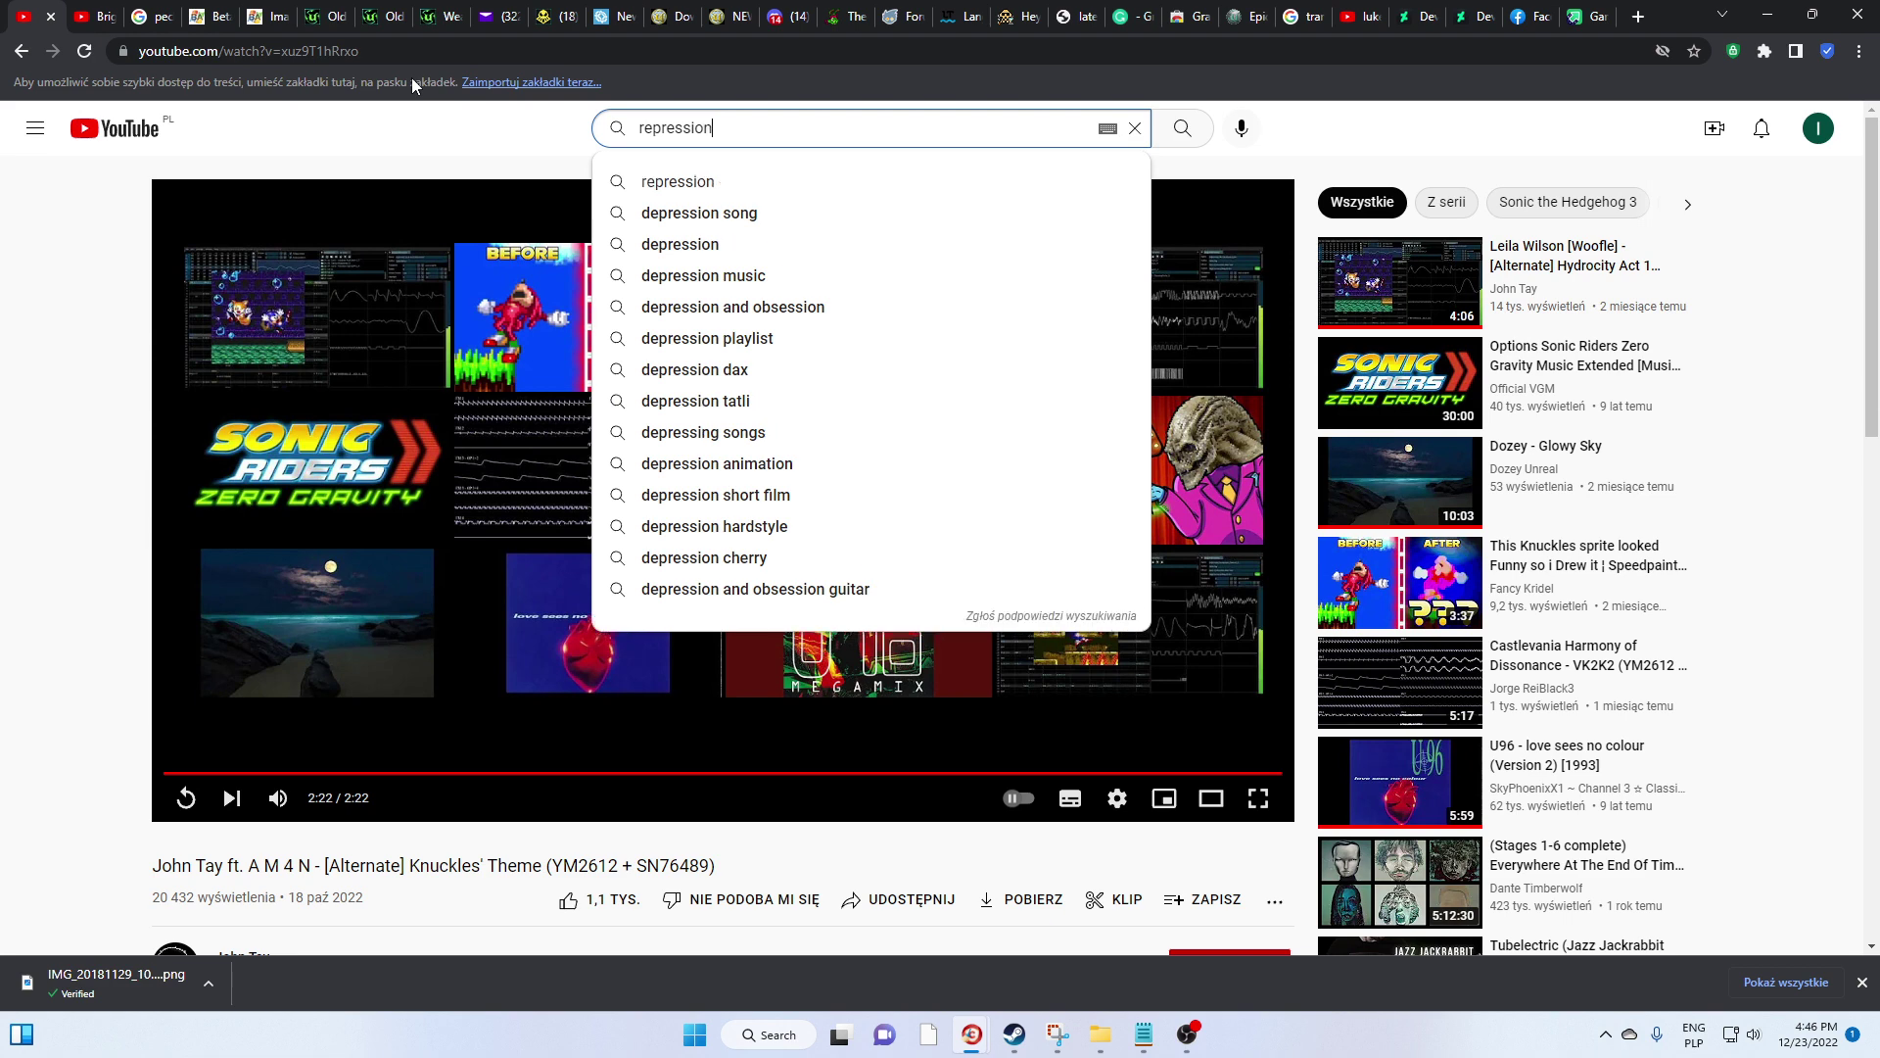
type(" ale")
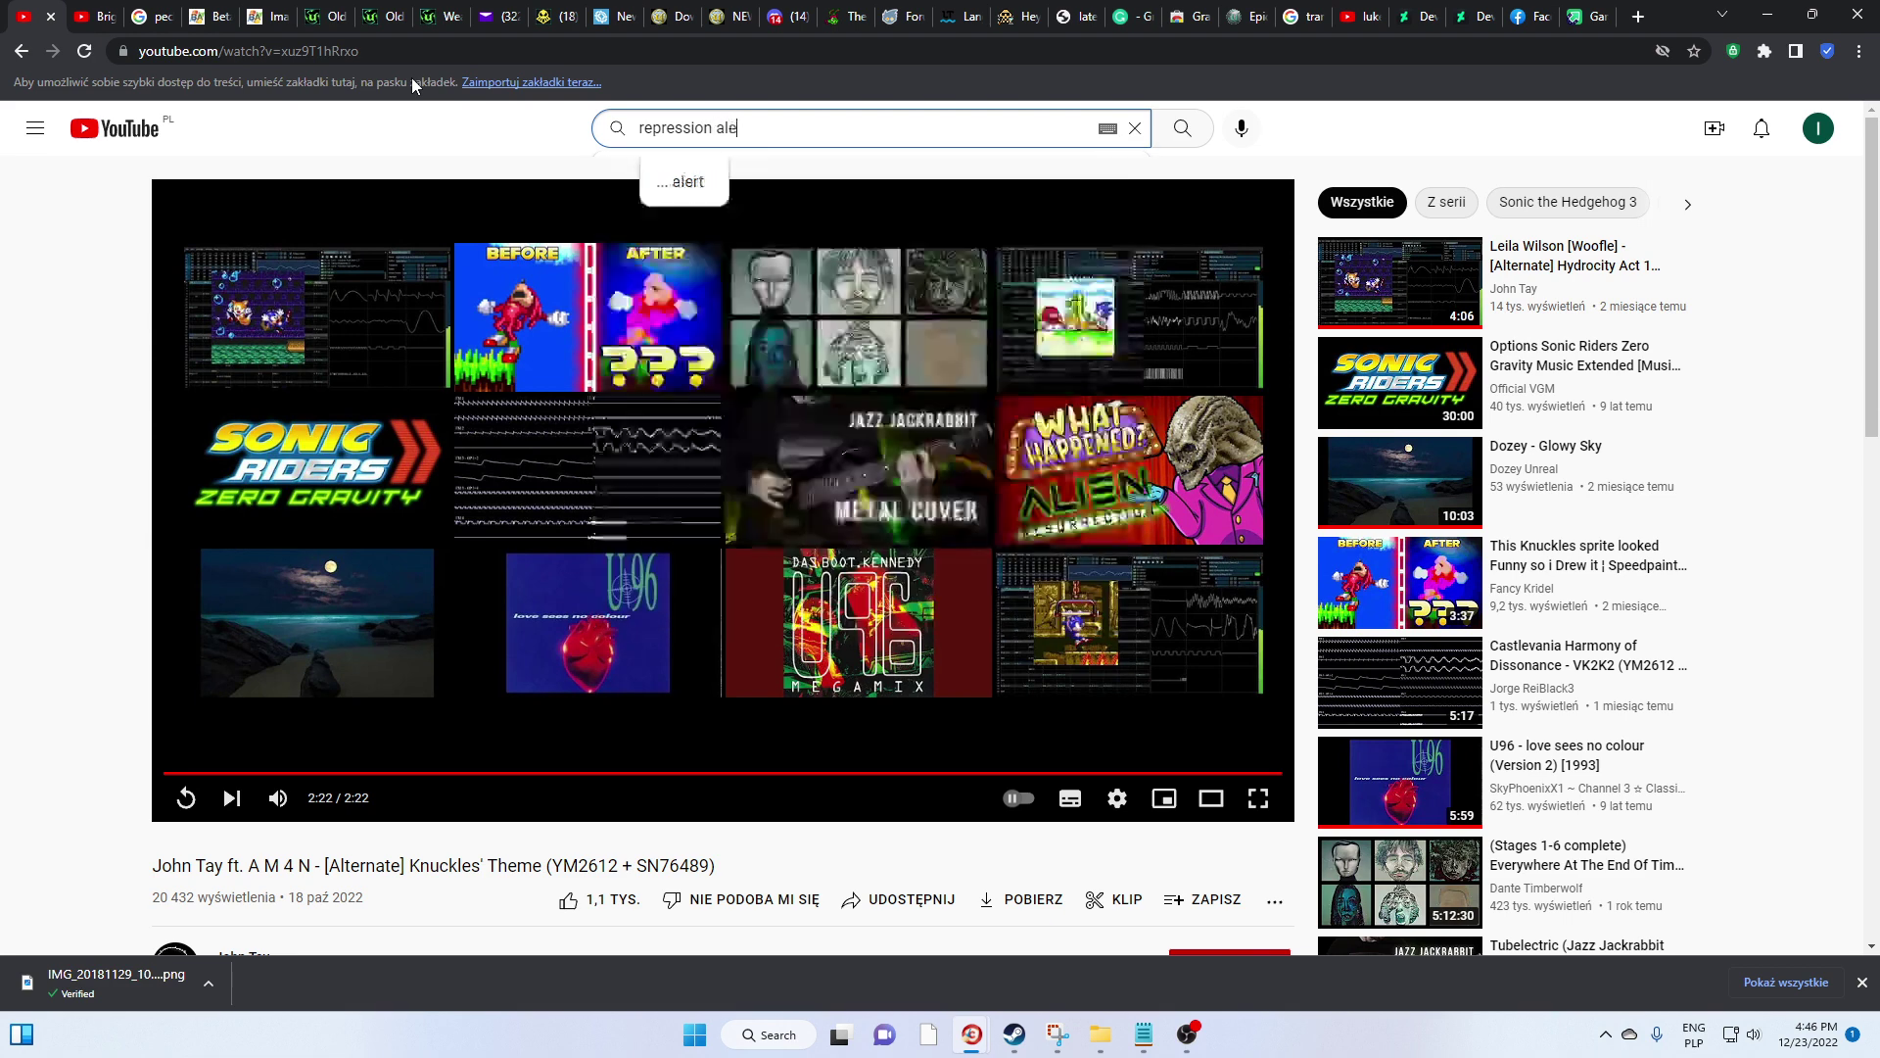
type("xander bra")
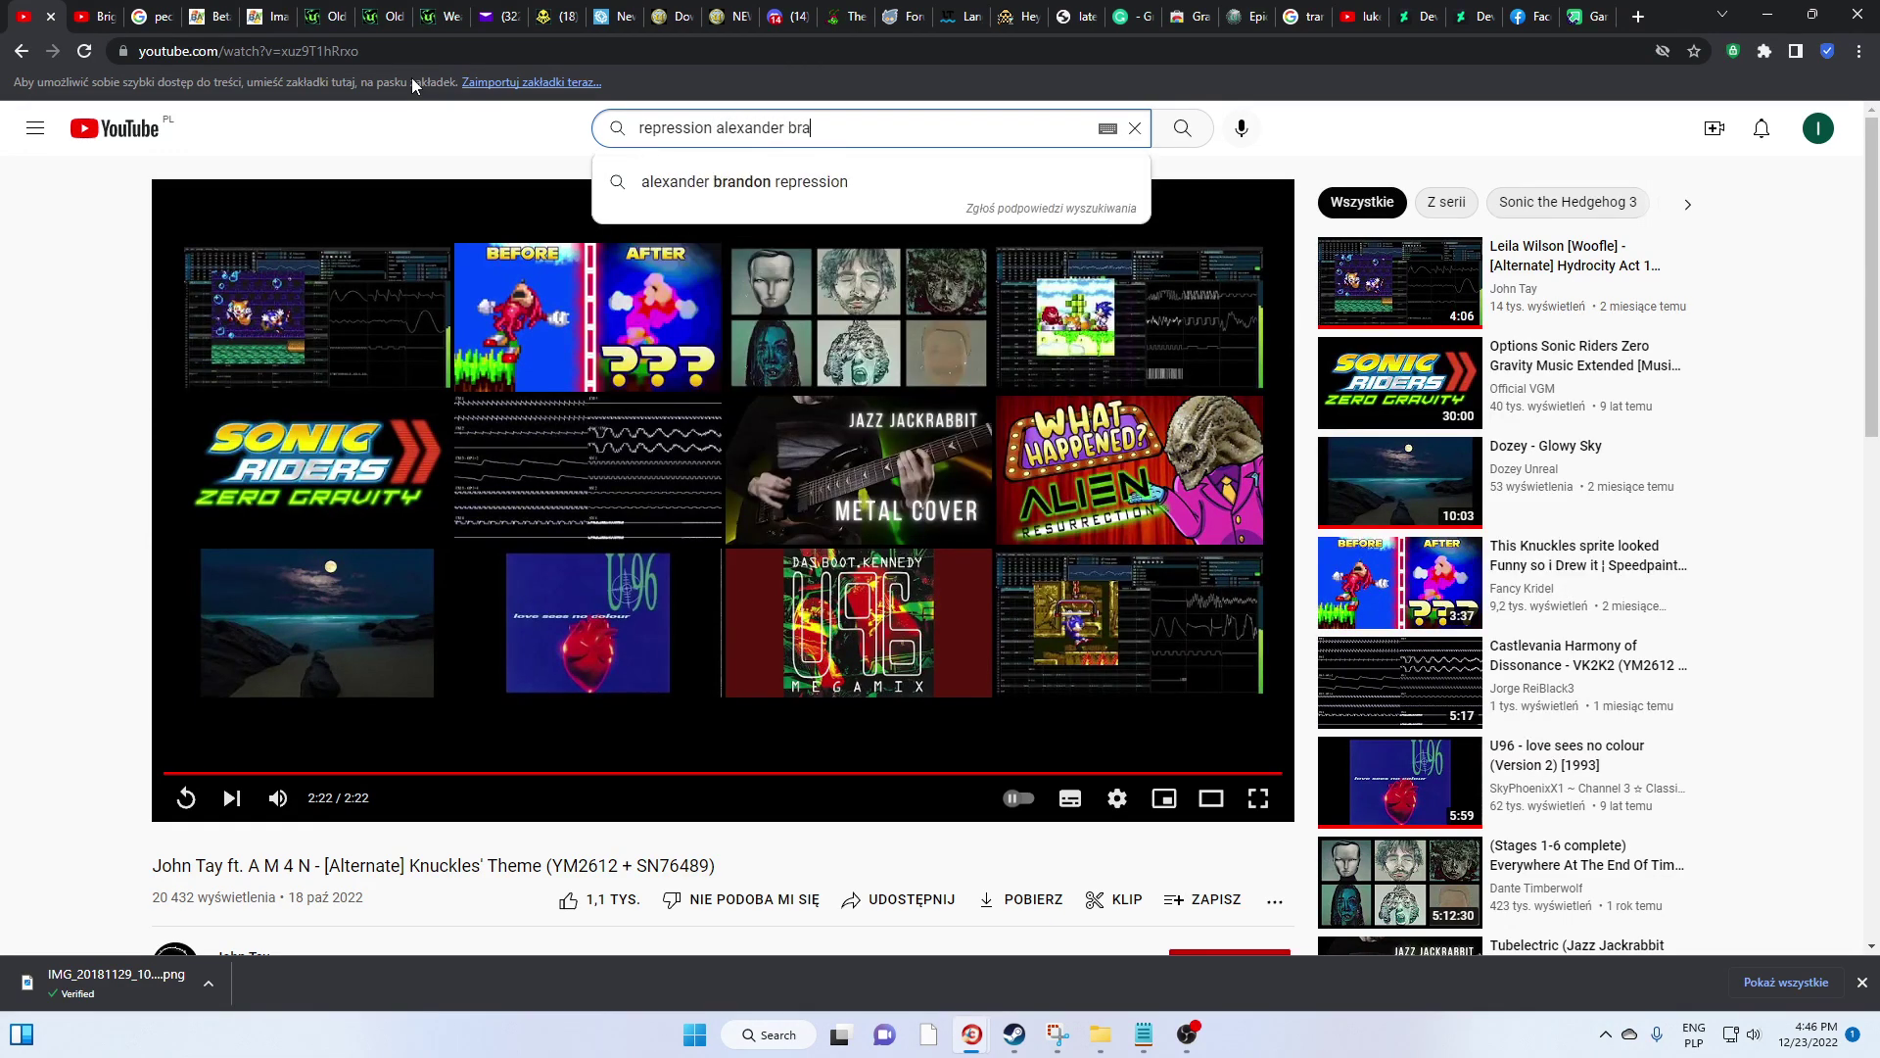
type("ndon")
key("Return")
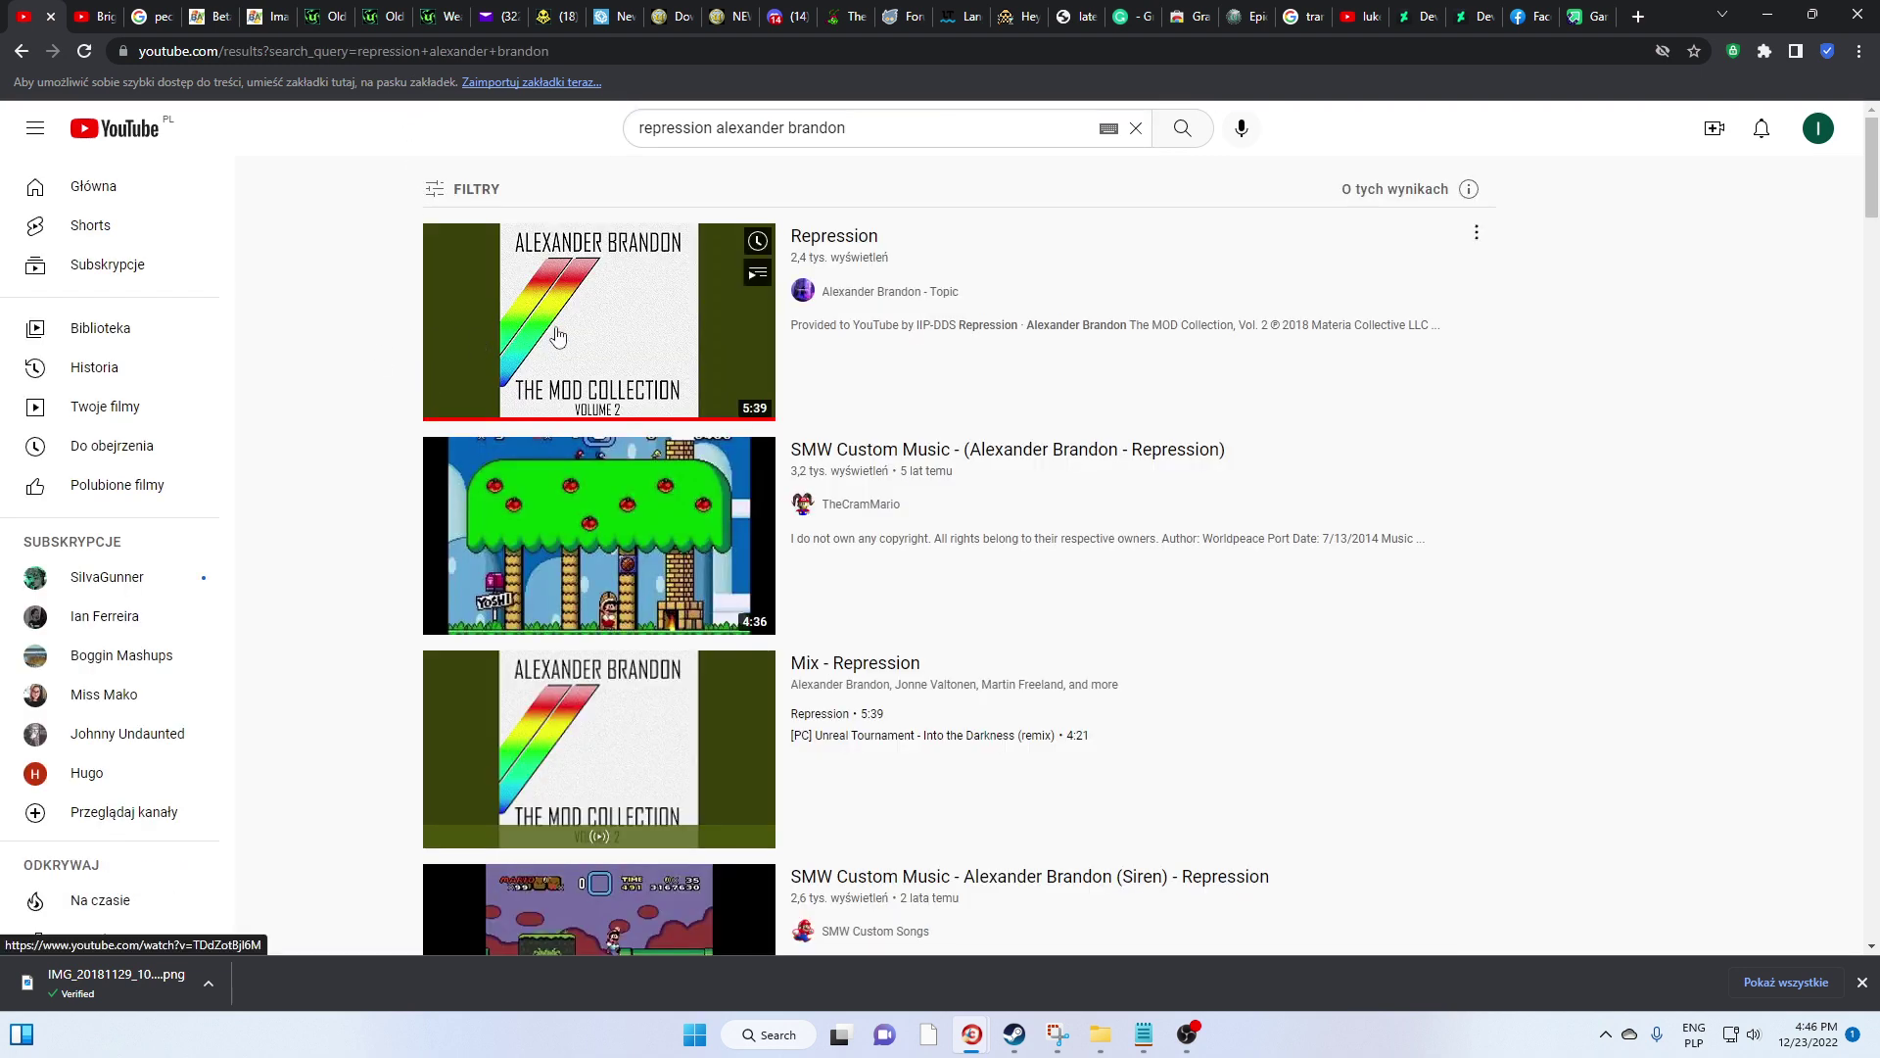
left_click(557, 337)
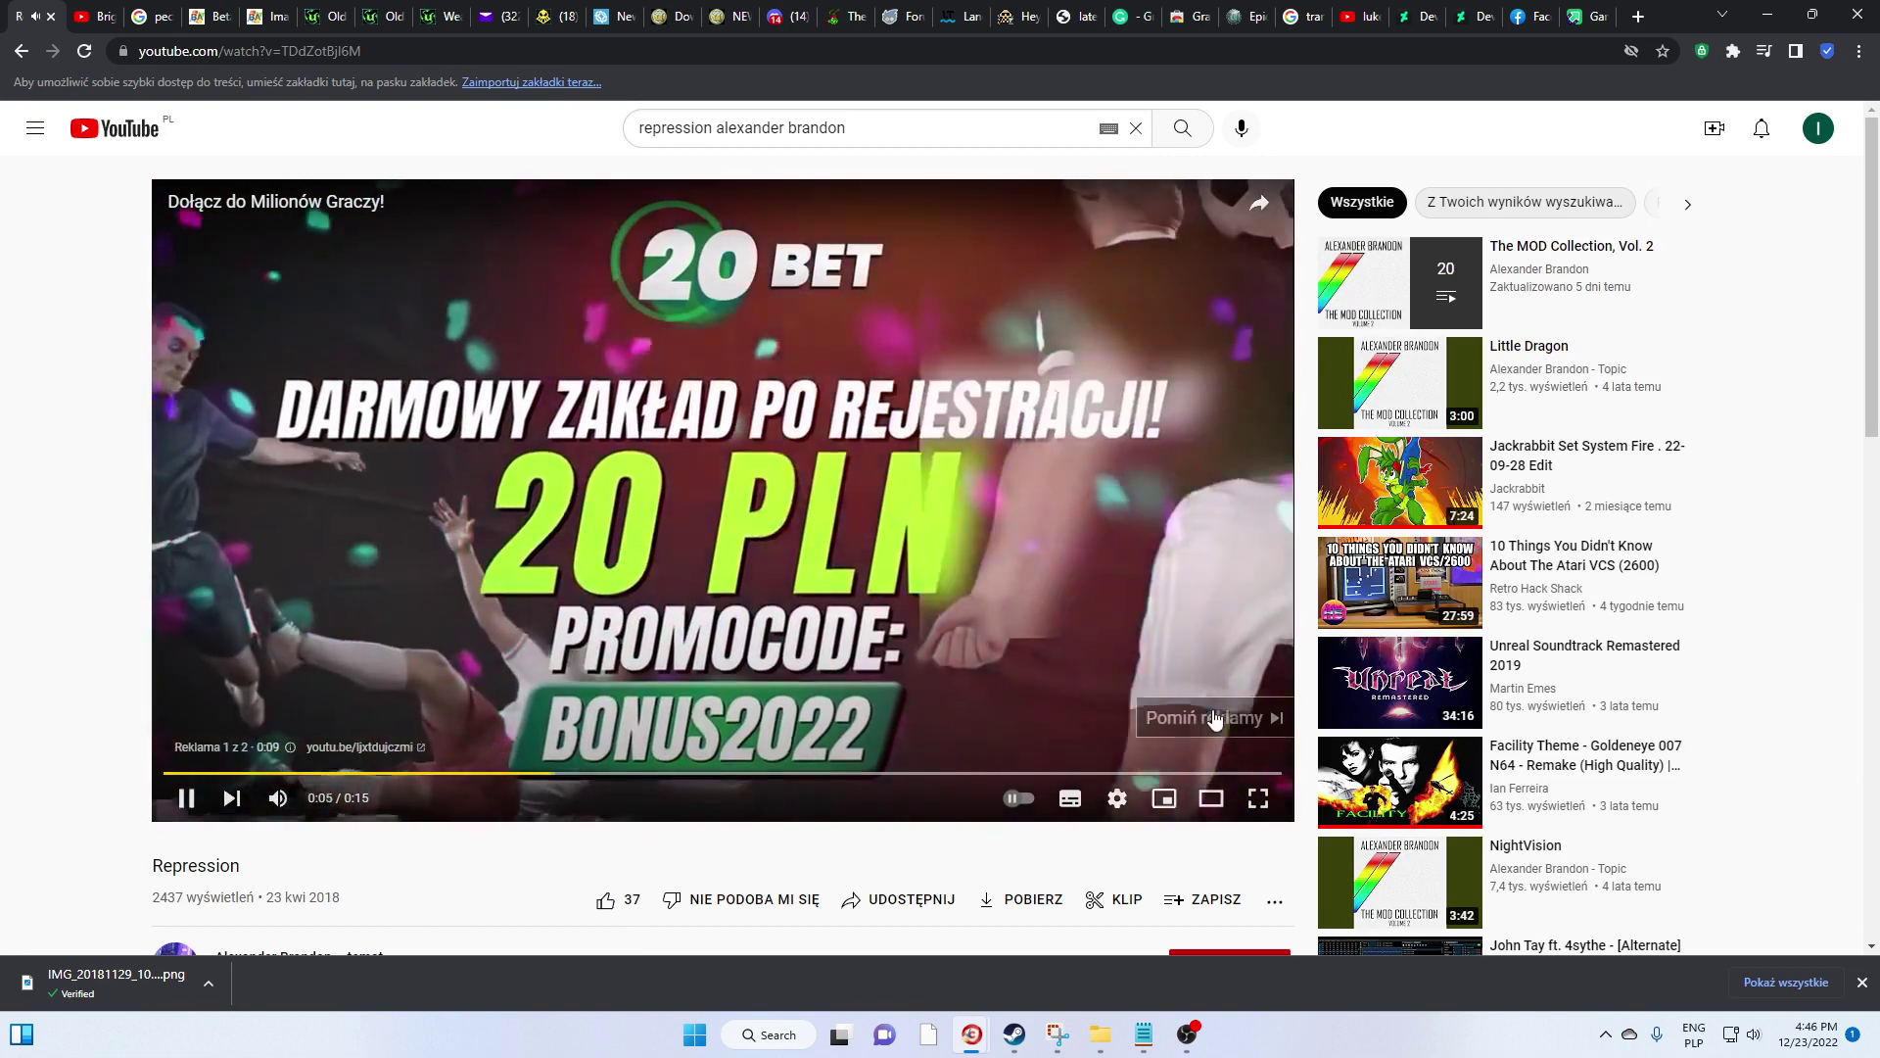
left_click(1215, 718)
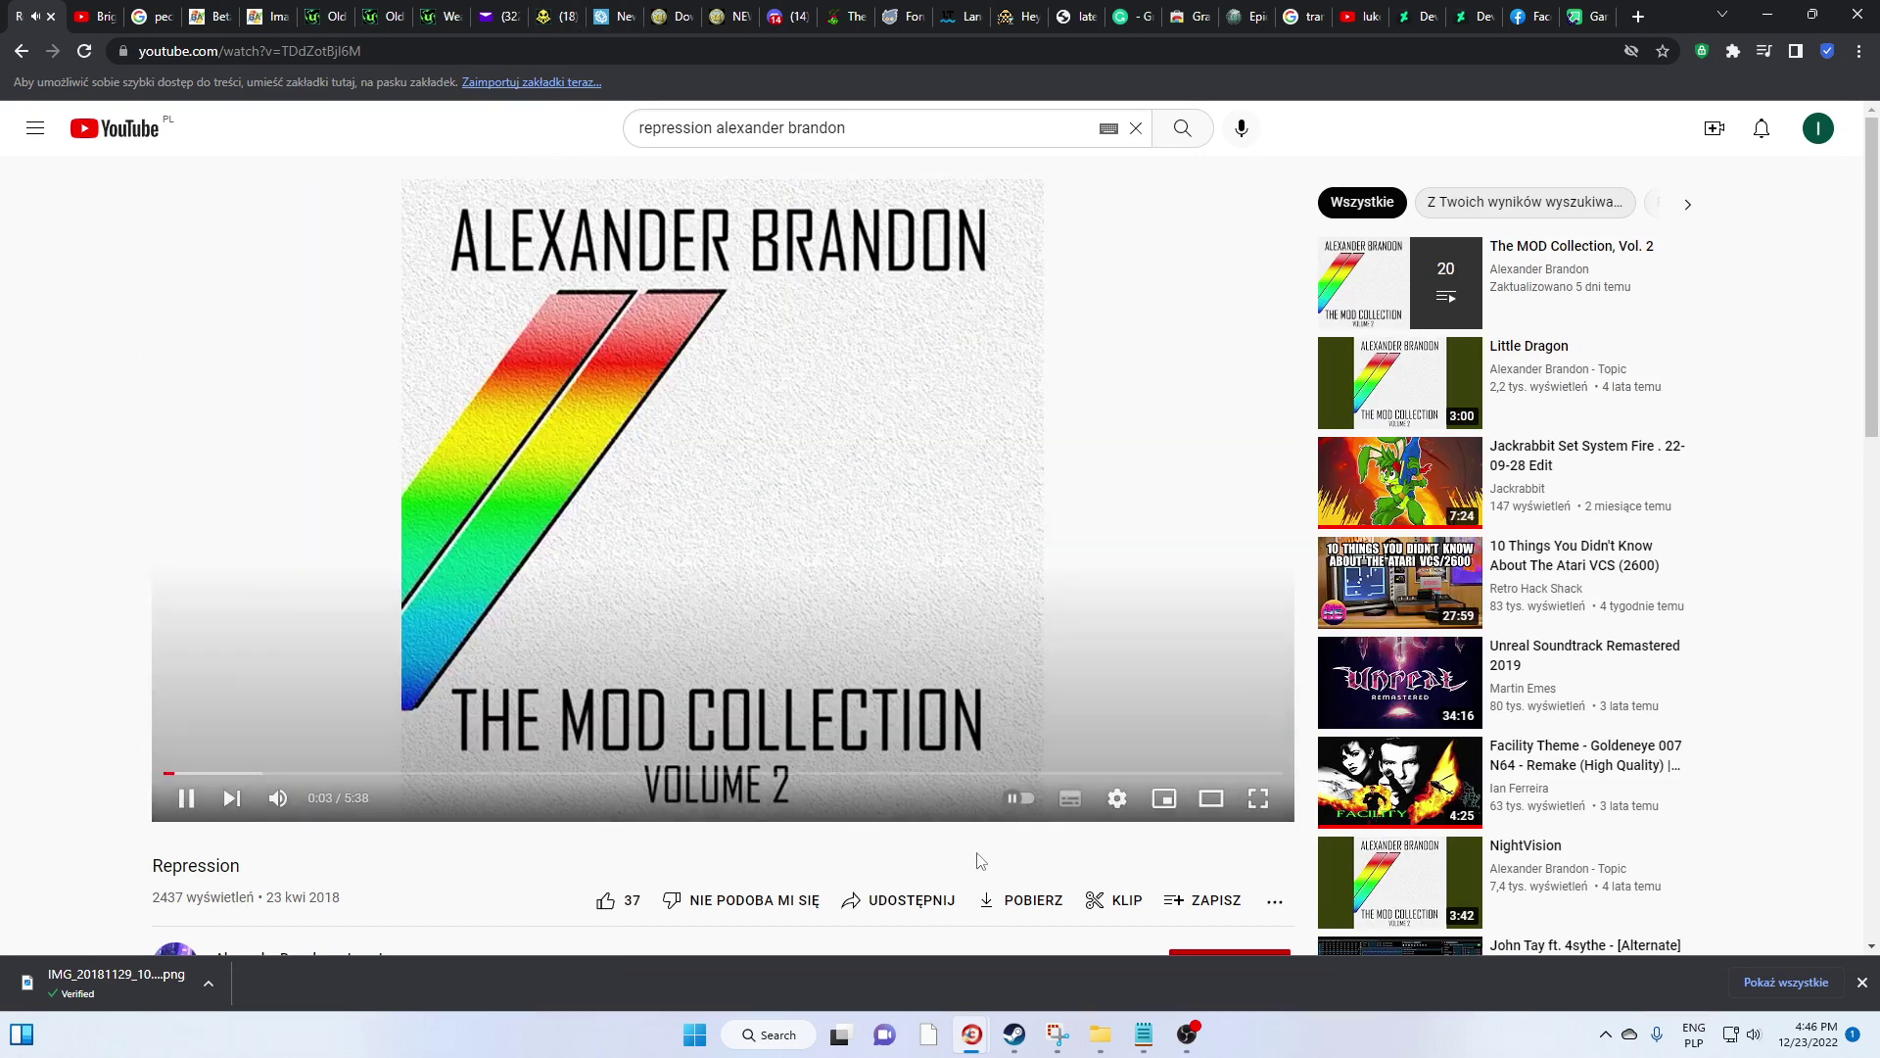
Glance at the Jazz400 Calypso System folder, return to the browser and open the Discord direct messages with the contact who uses GDevelop
left_click(1098, 1038)
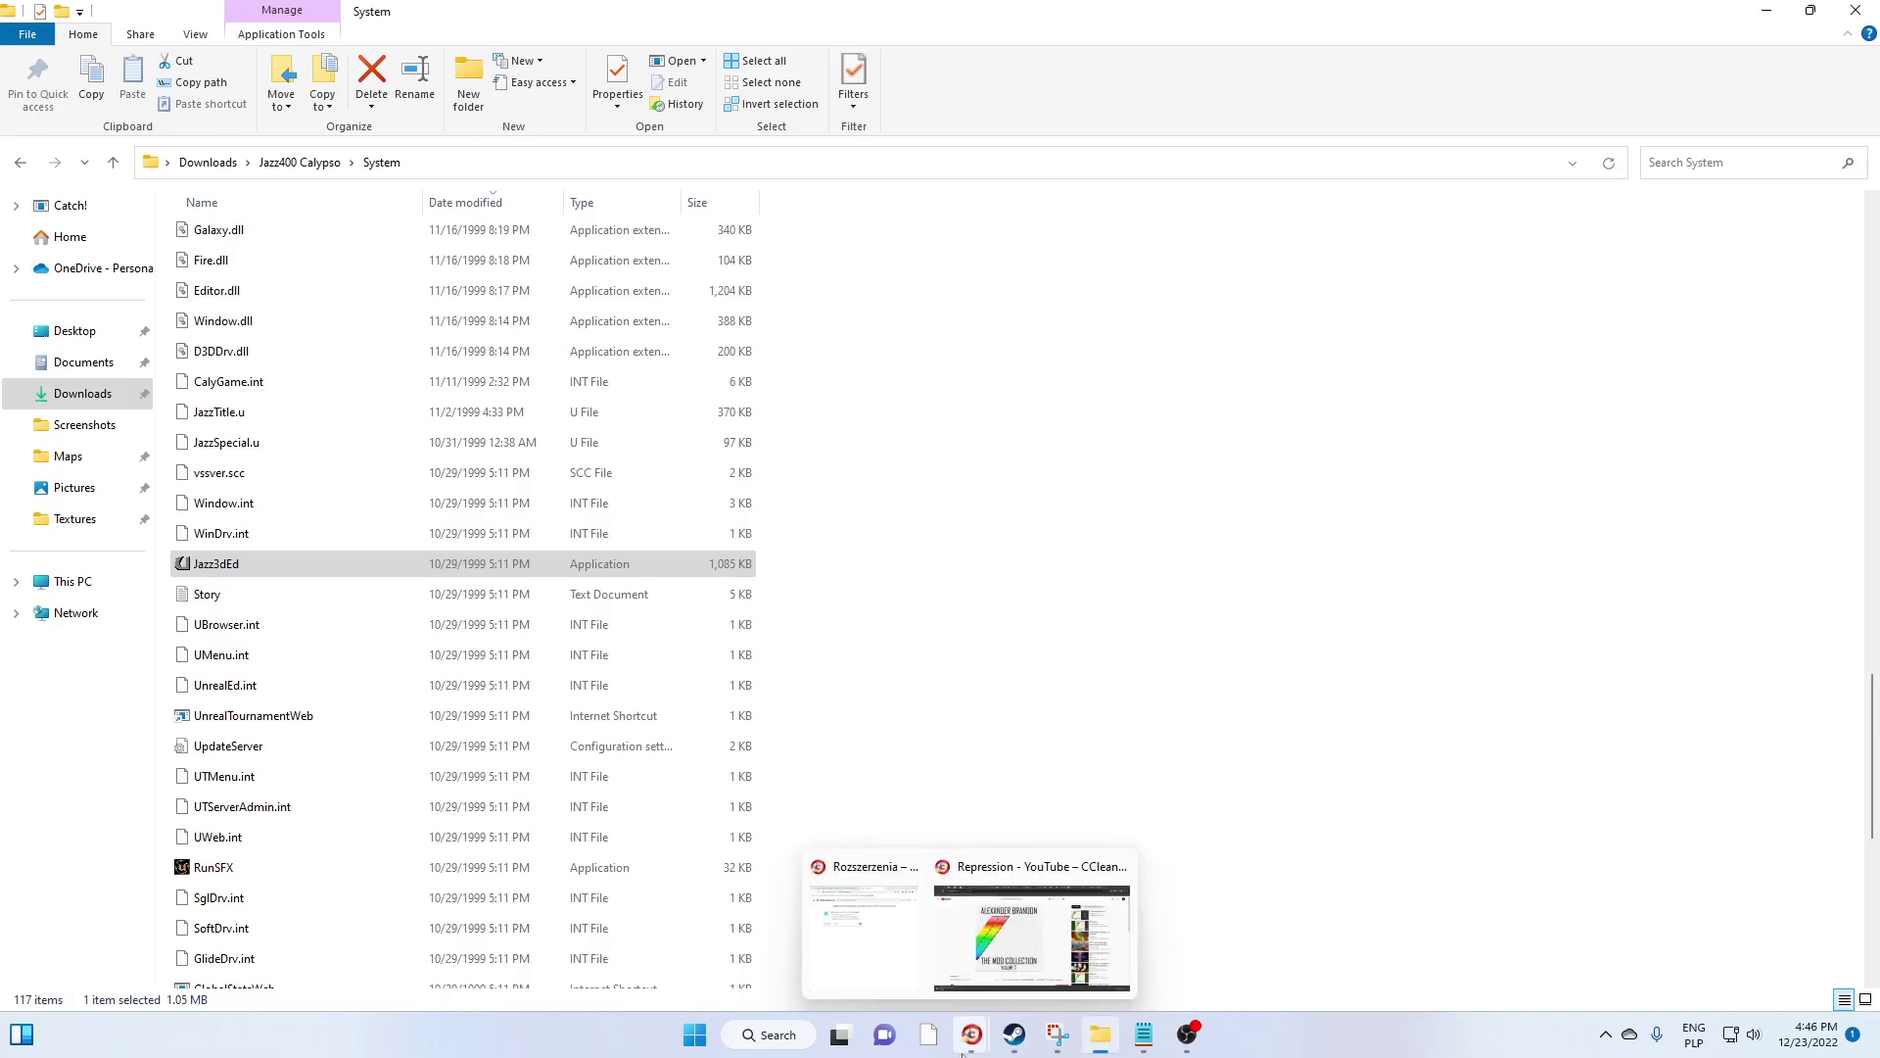
left_click(979, 945)
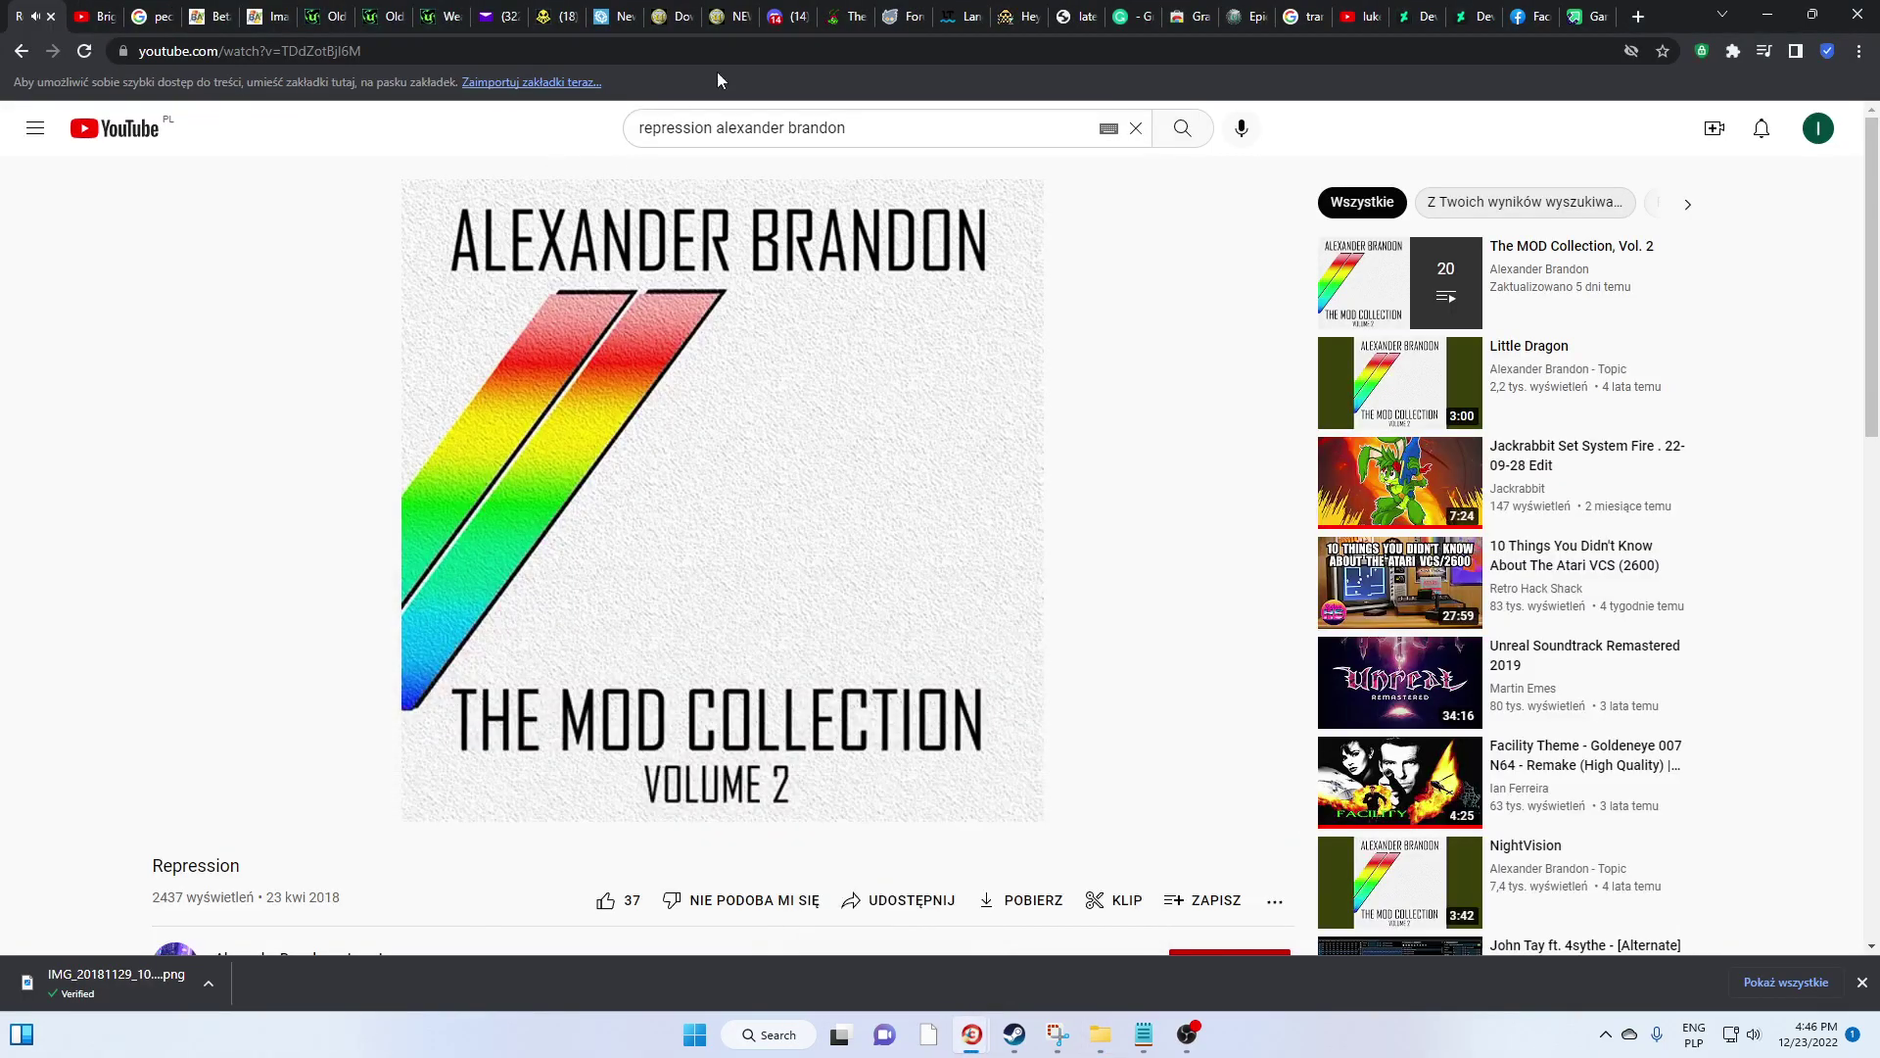
left_click(785, 12)
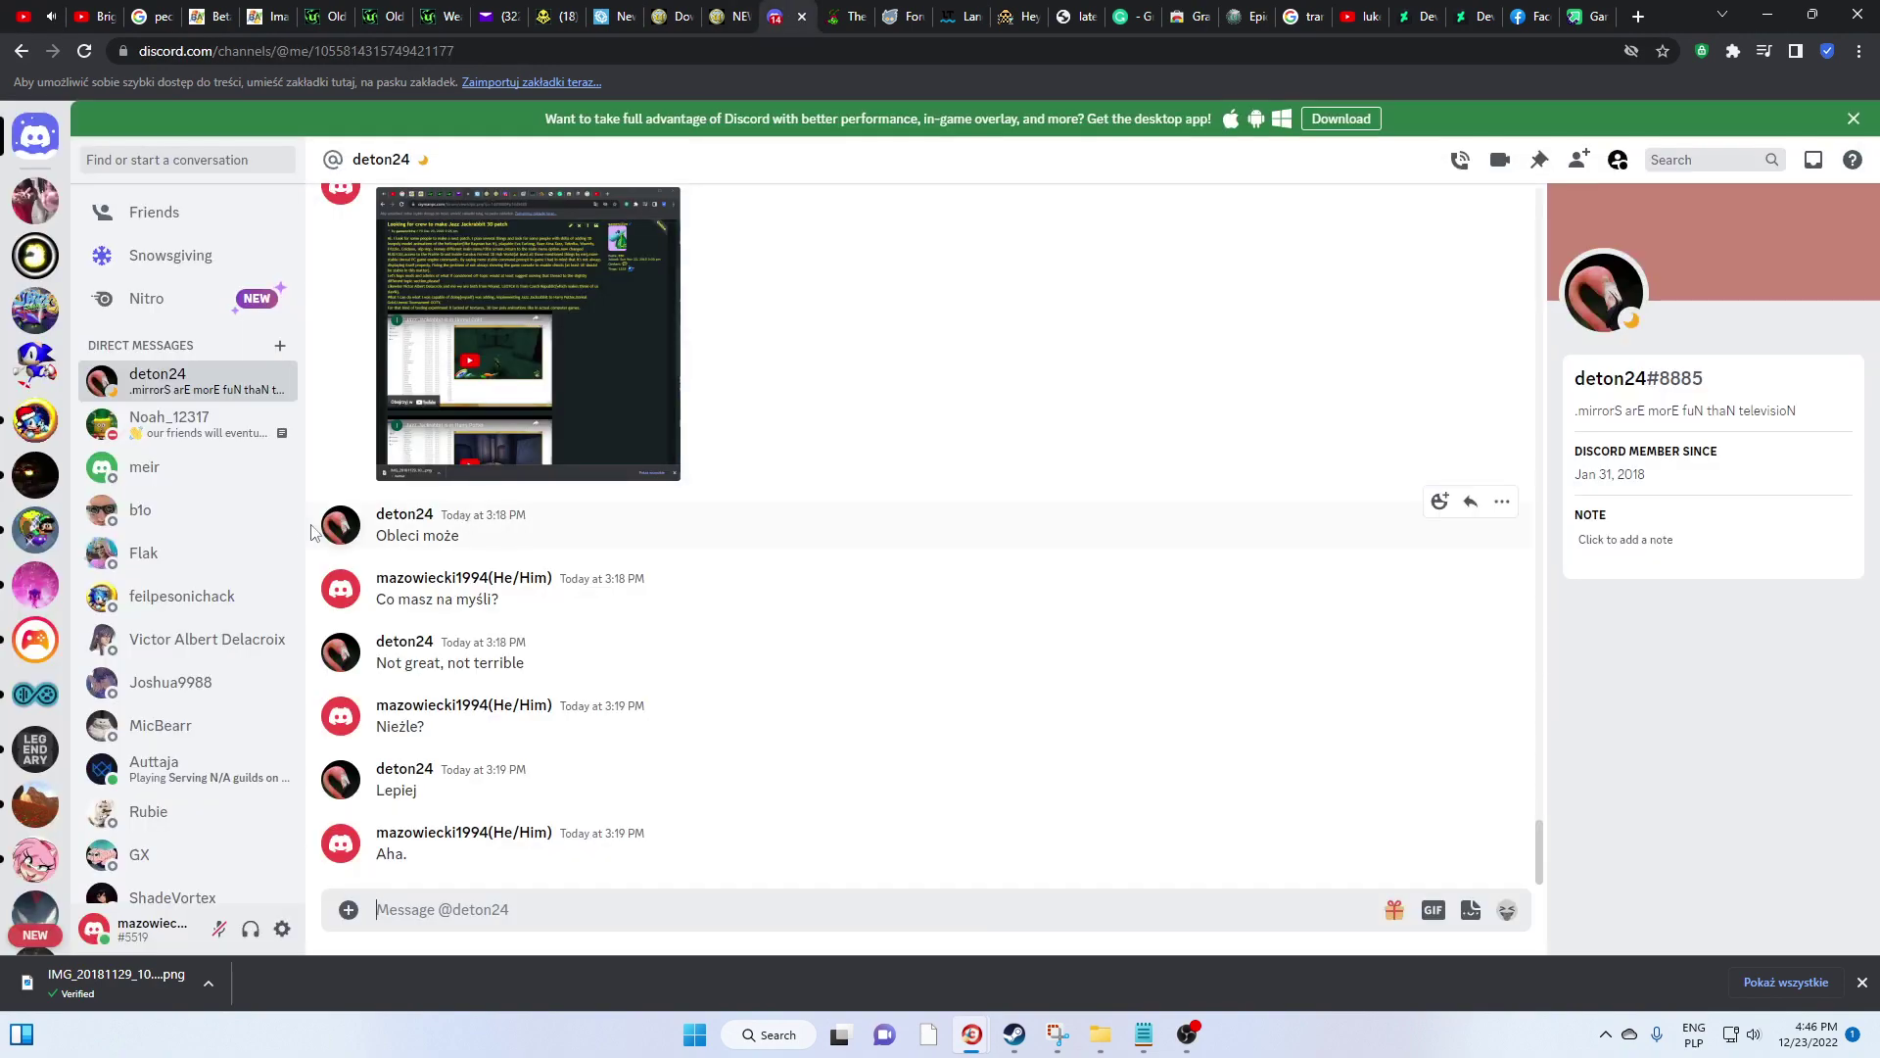
left_click(208, 431)
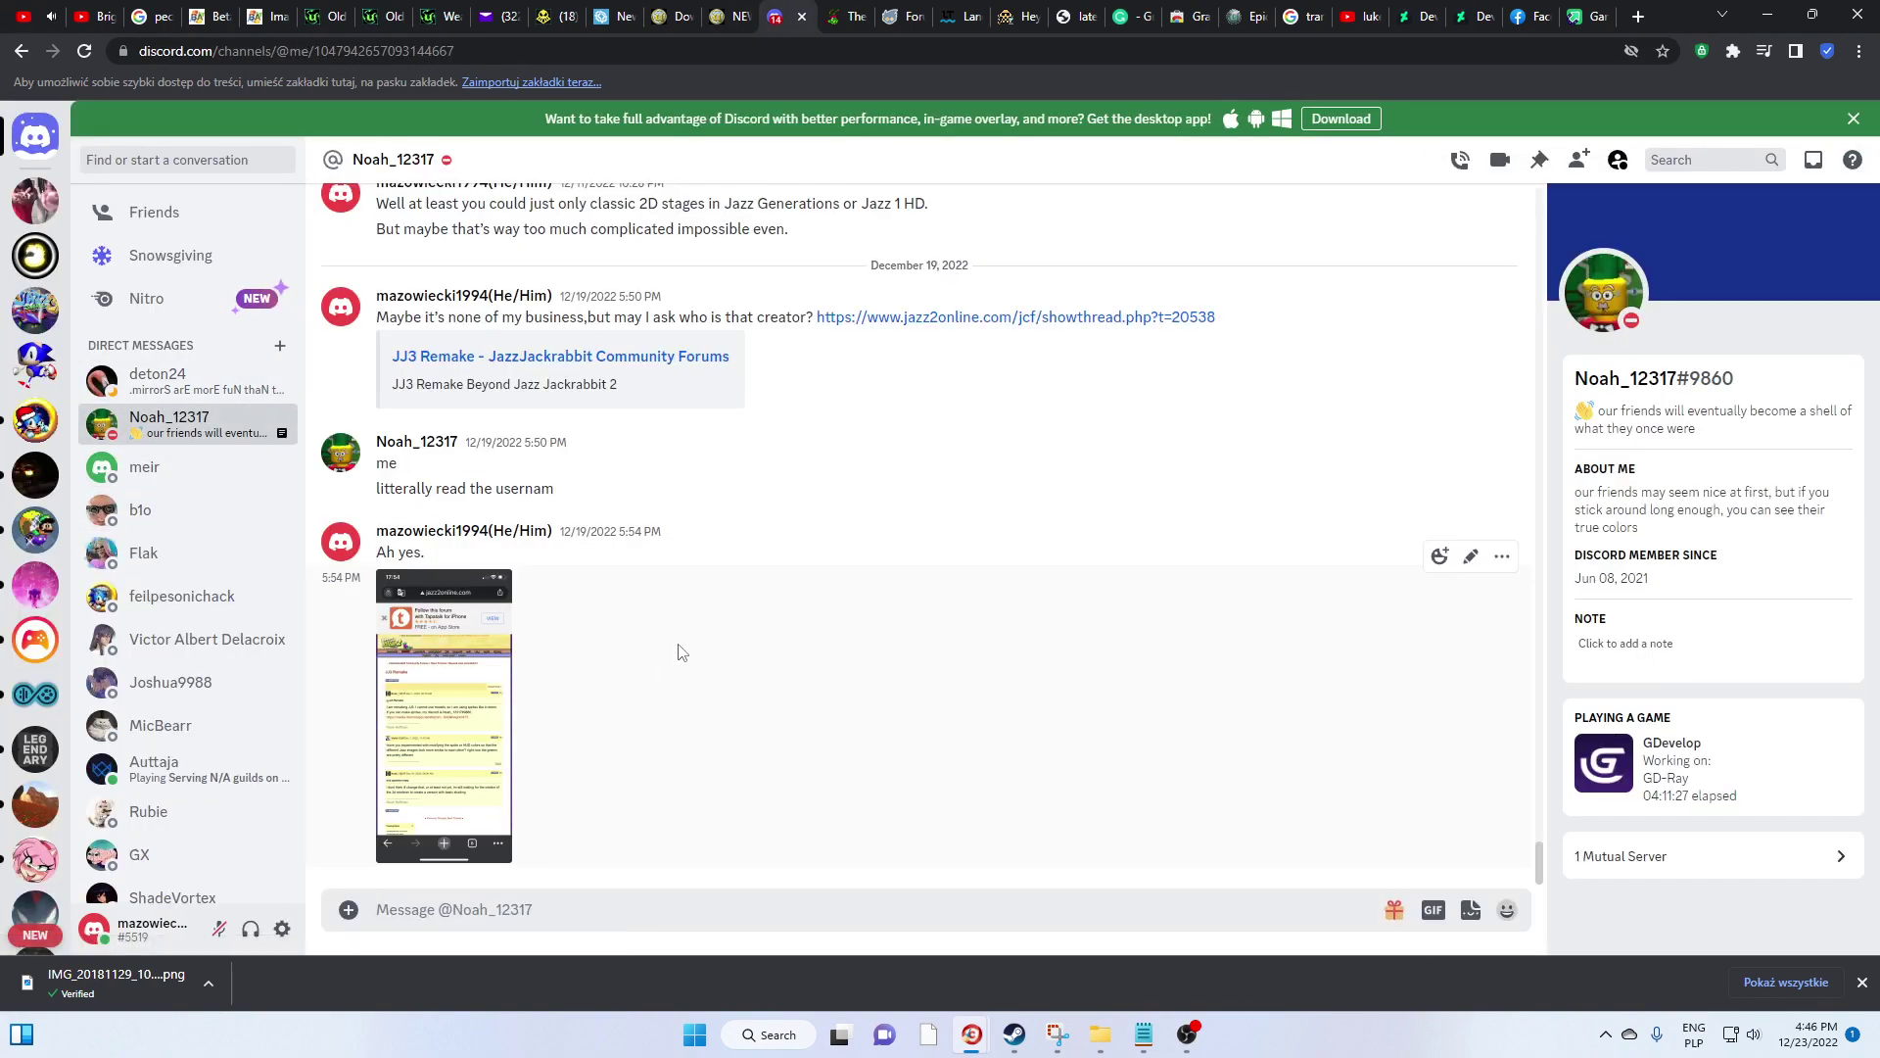
Look back through the conversation's older messages to December 3, 2022 for the shared .ocx and .dll attachments
scroll(683, 651, "up", 20)
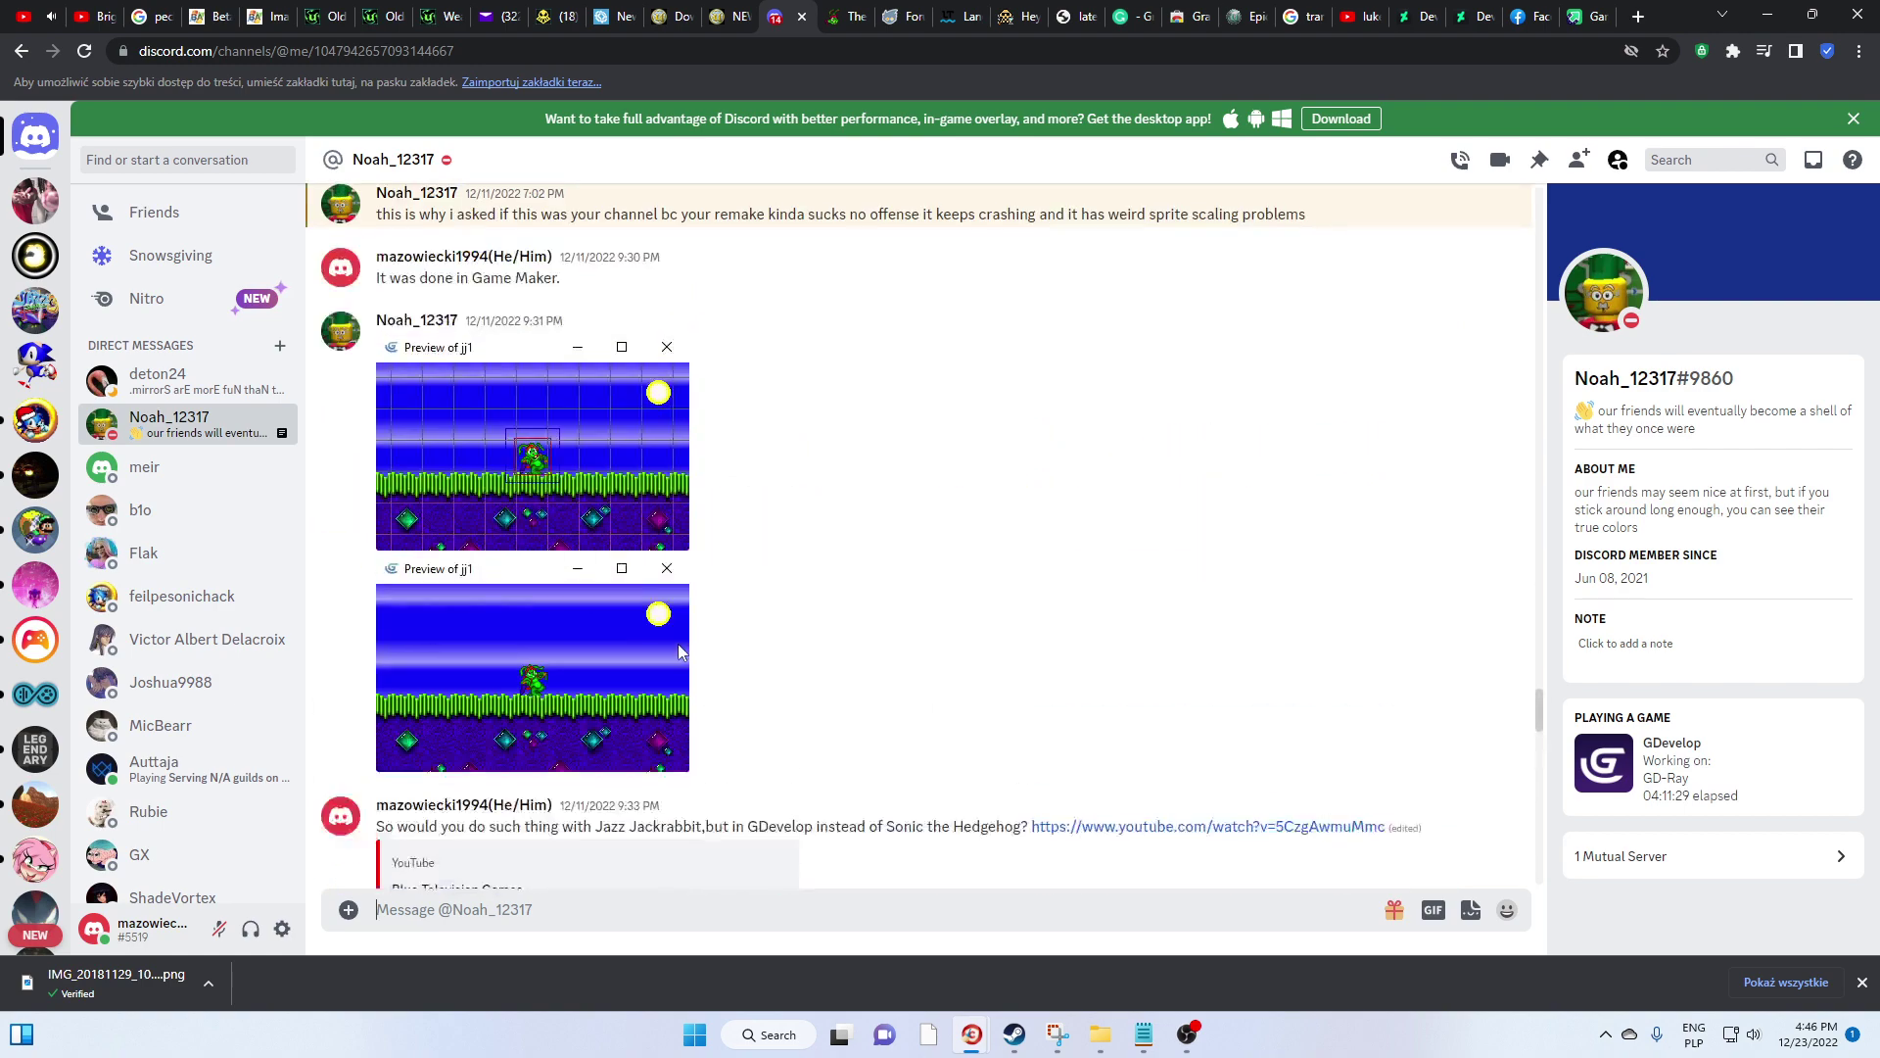
scroll(683, 651, "up", 20)
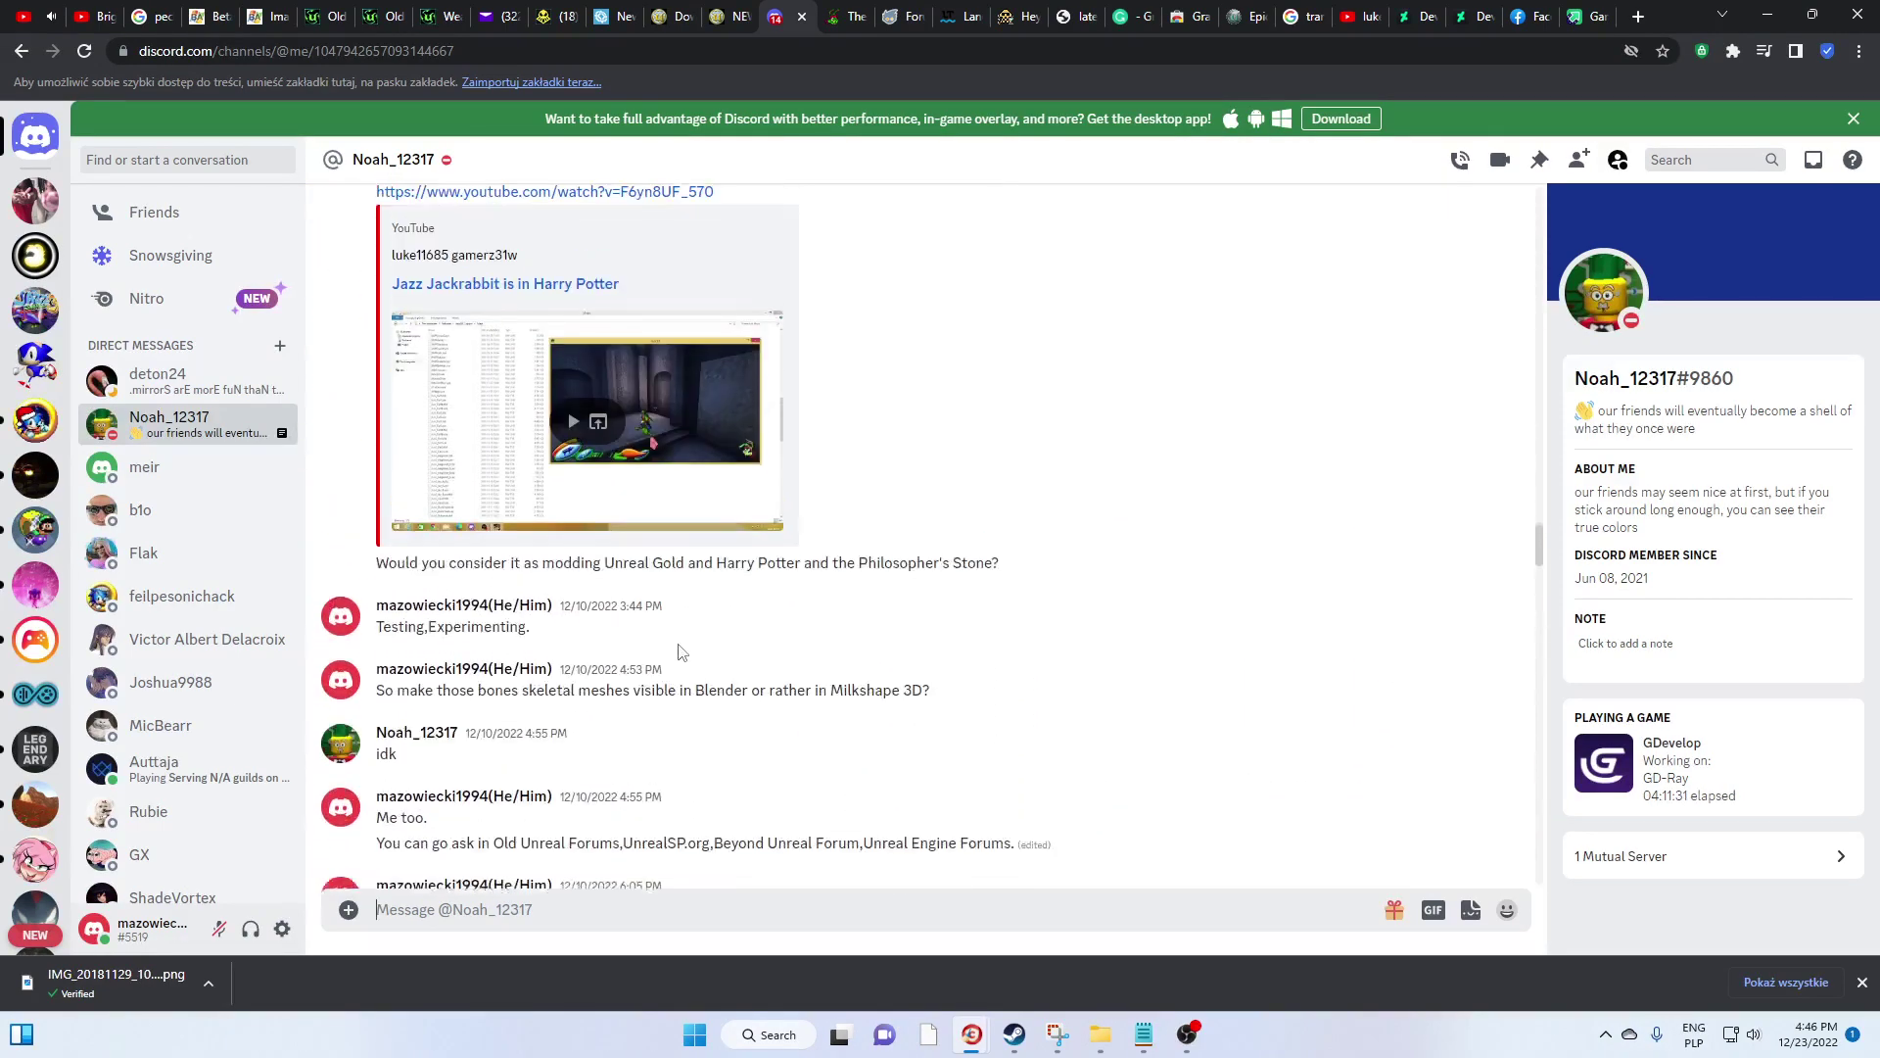
scroll(683, 651, "up", 20)
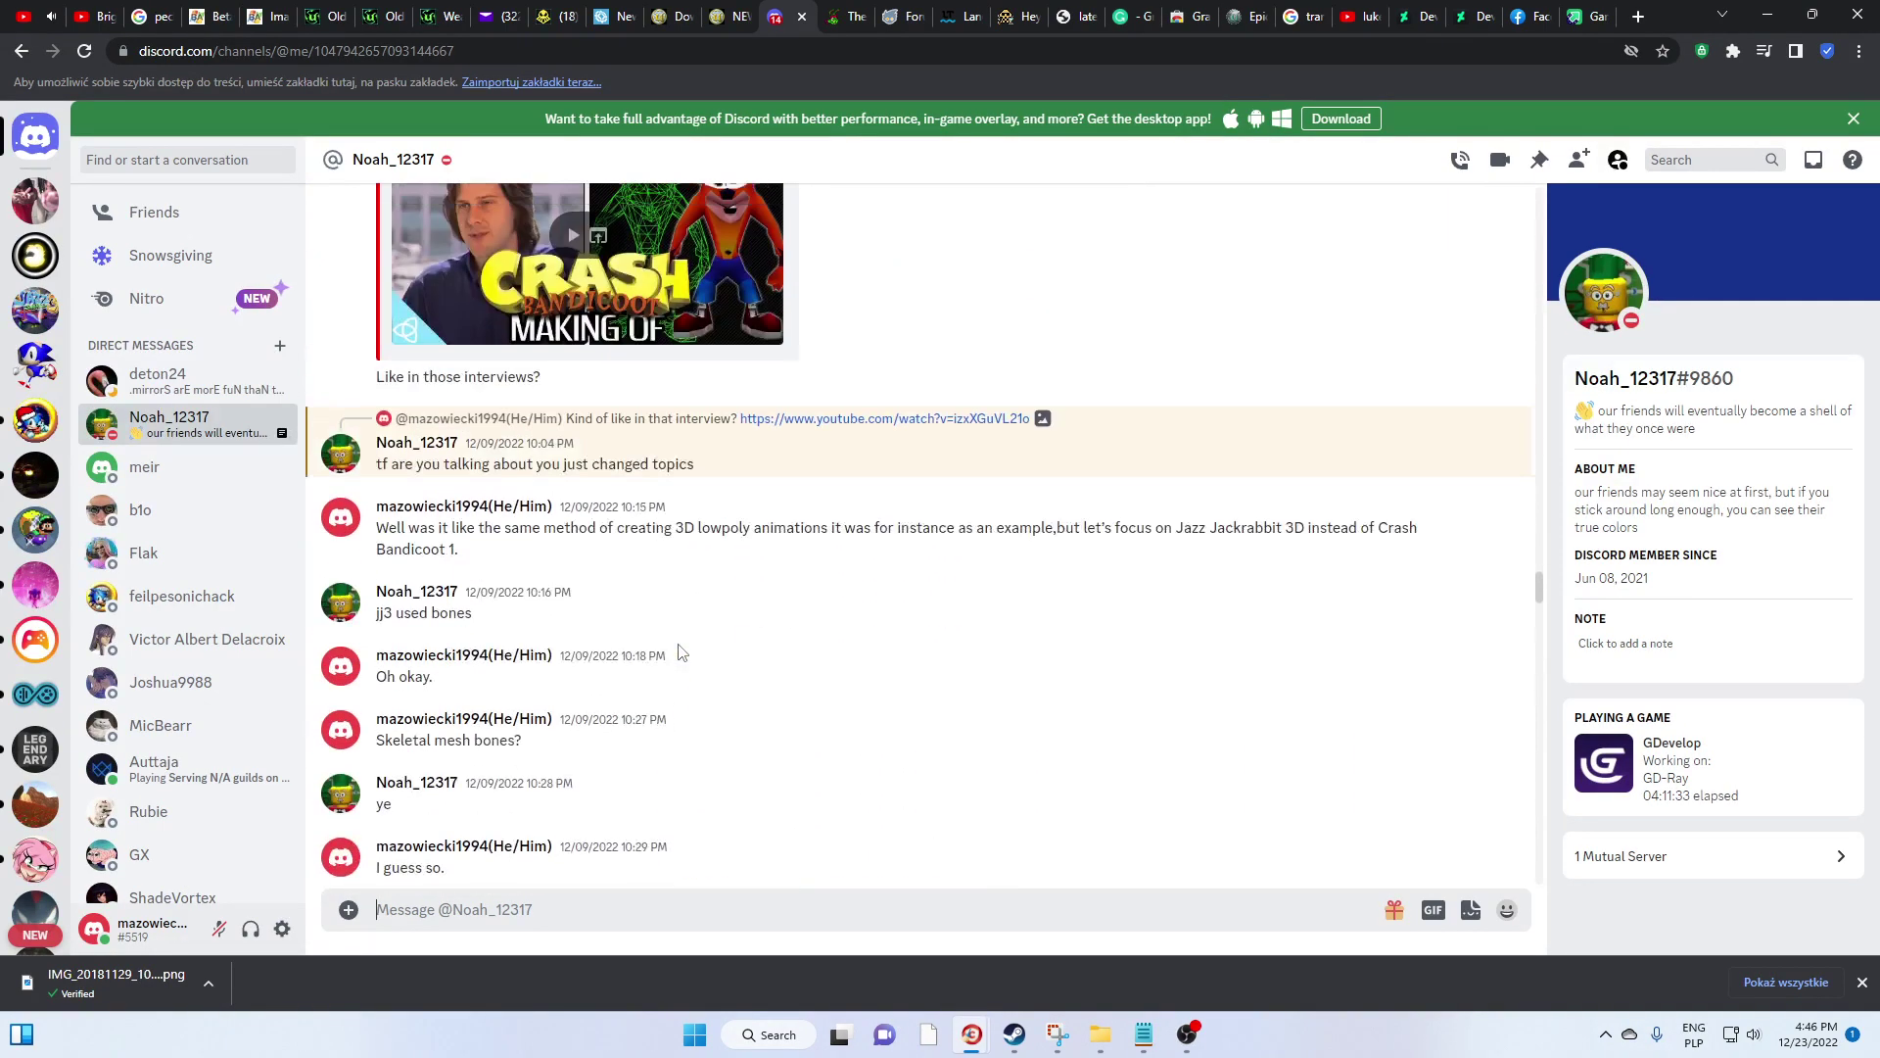
scroll(682, 651, "up", 20)
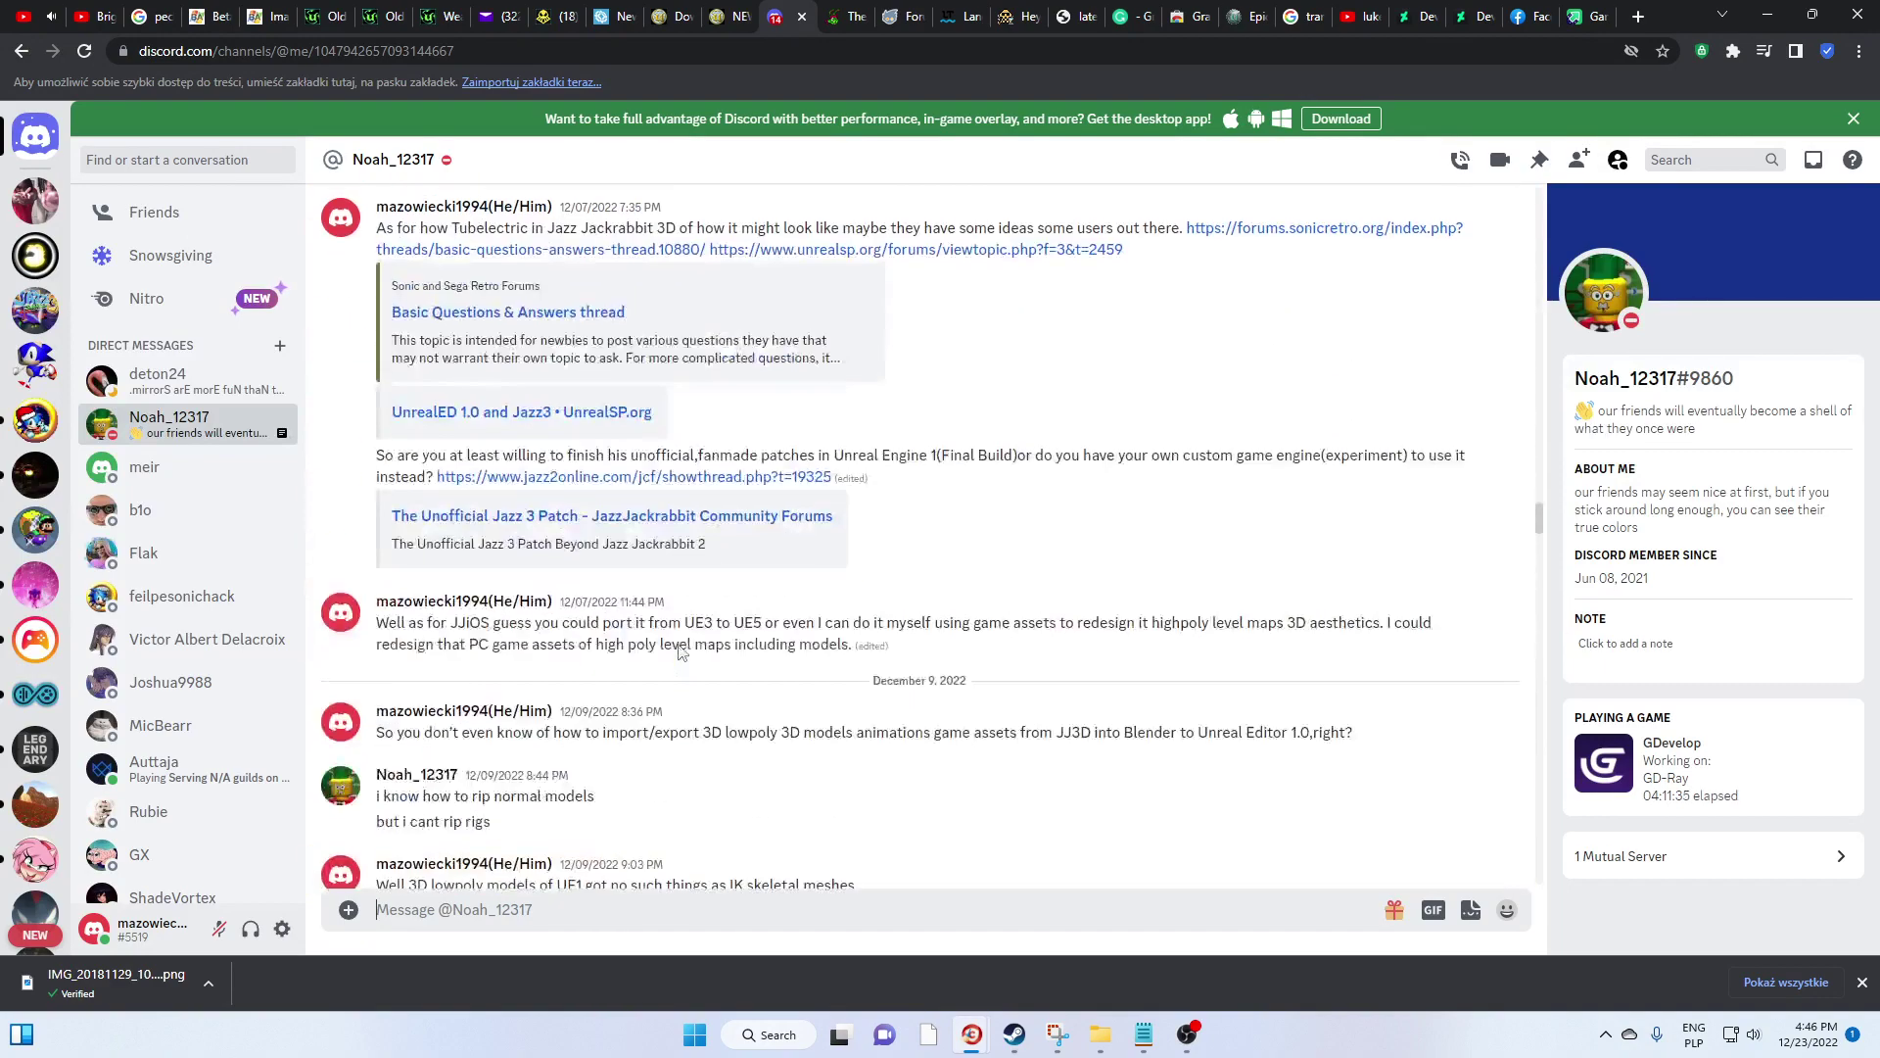
scroll(682, 651, "up", 20)
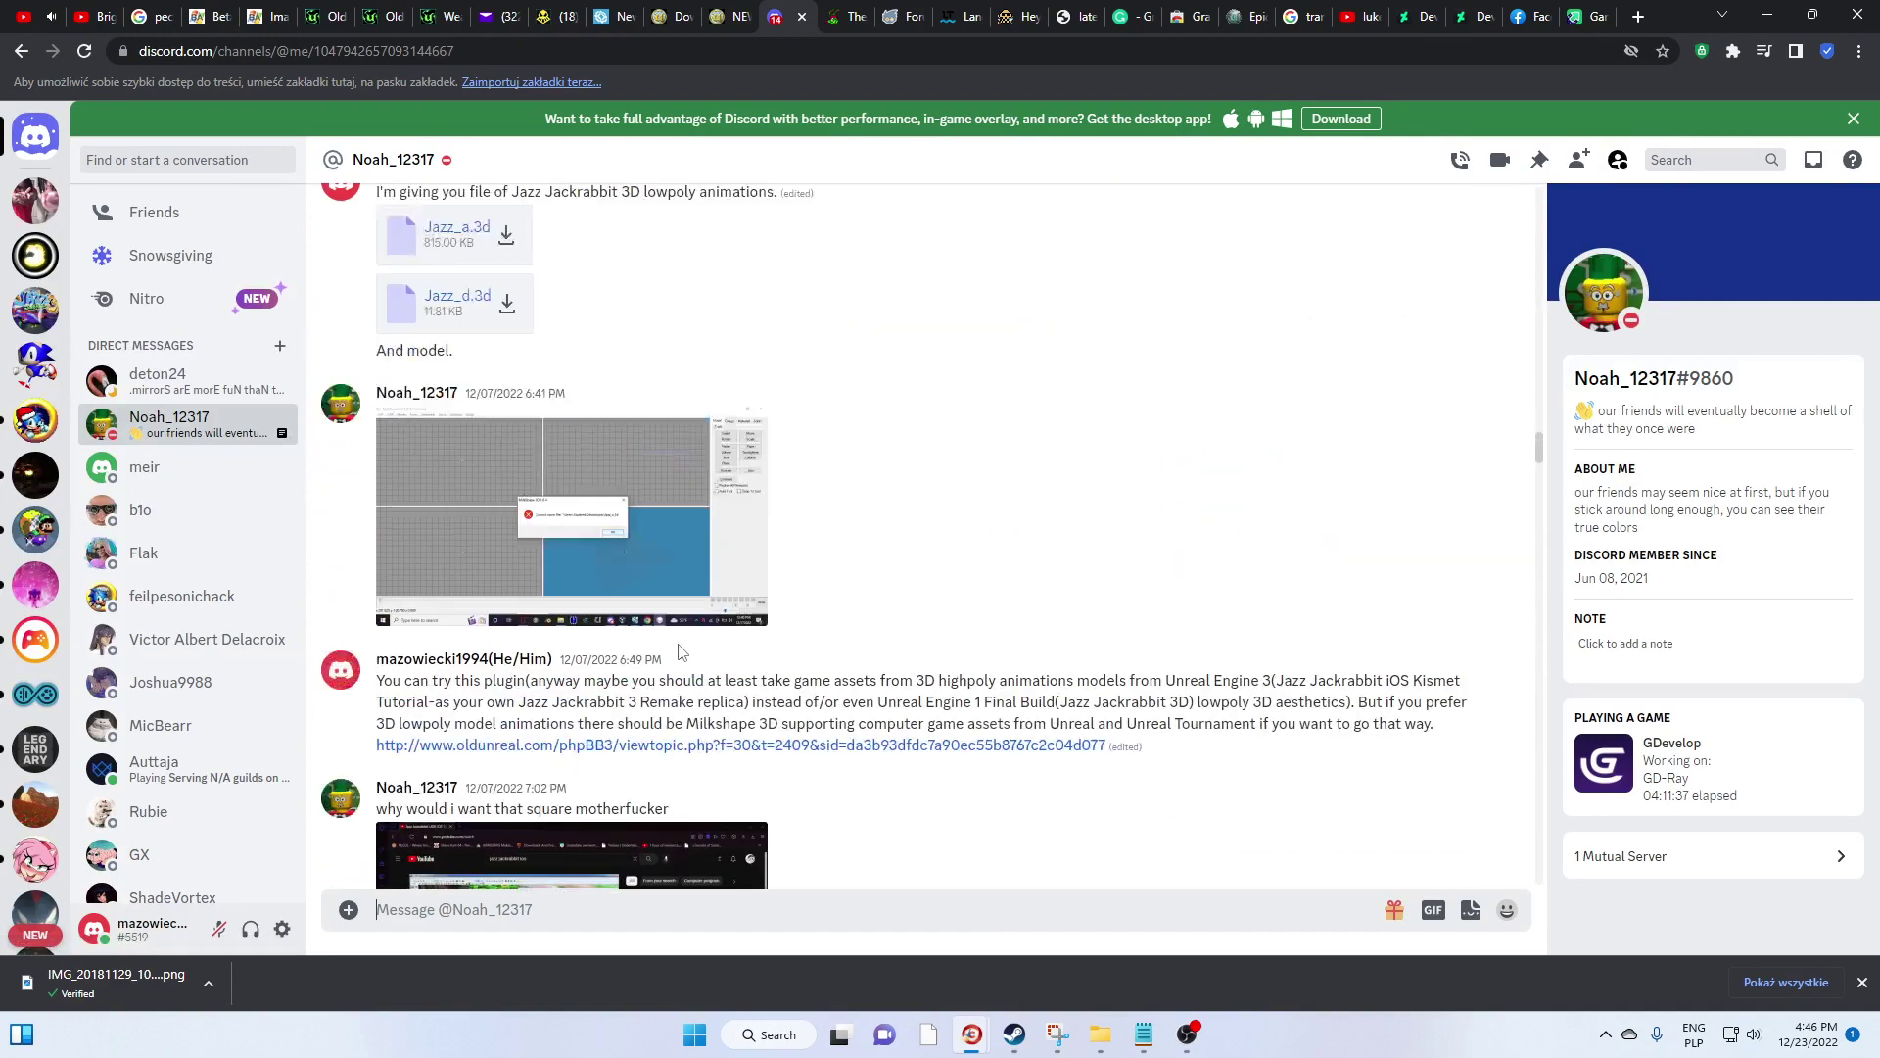
scroll(682, 651, "up", 4)
scroll(682, 651, "up", 20)
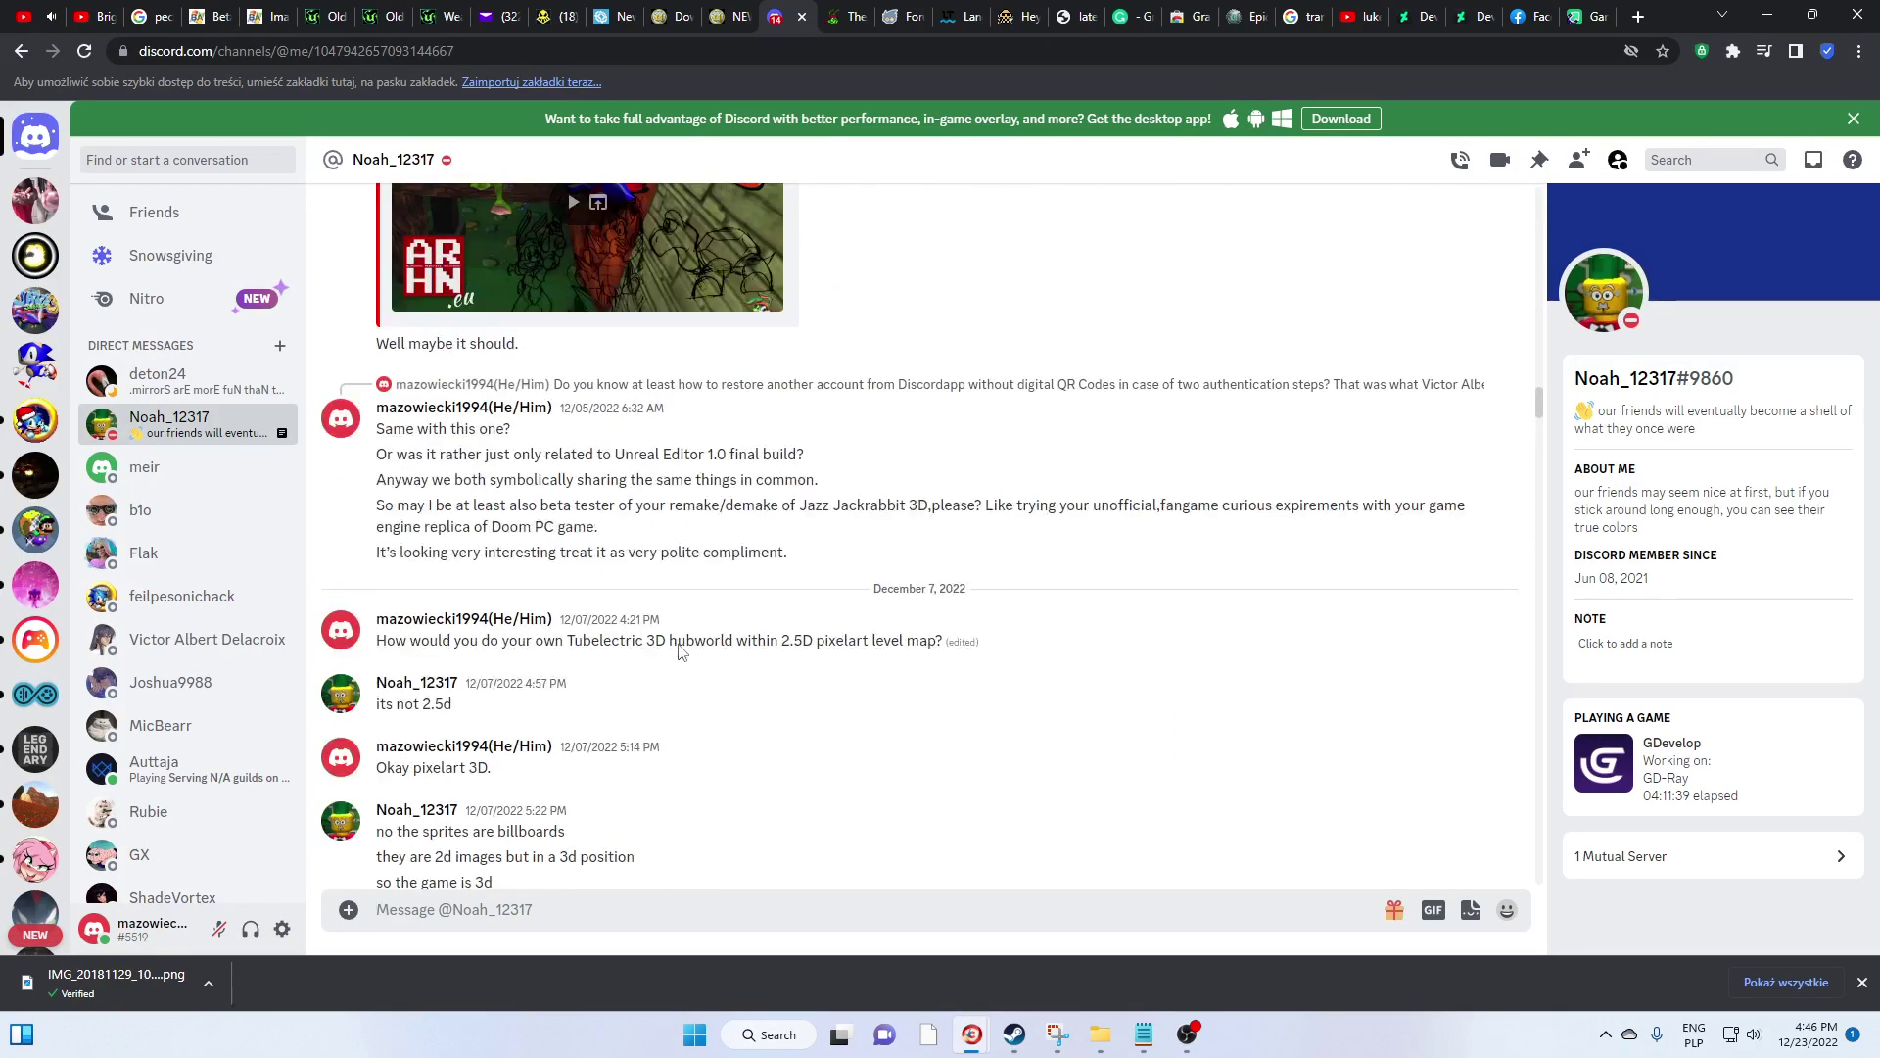
scroll(682, 652, "up", 20)
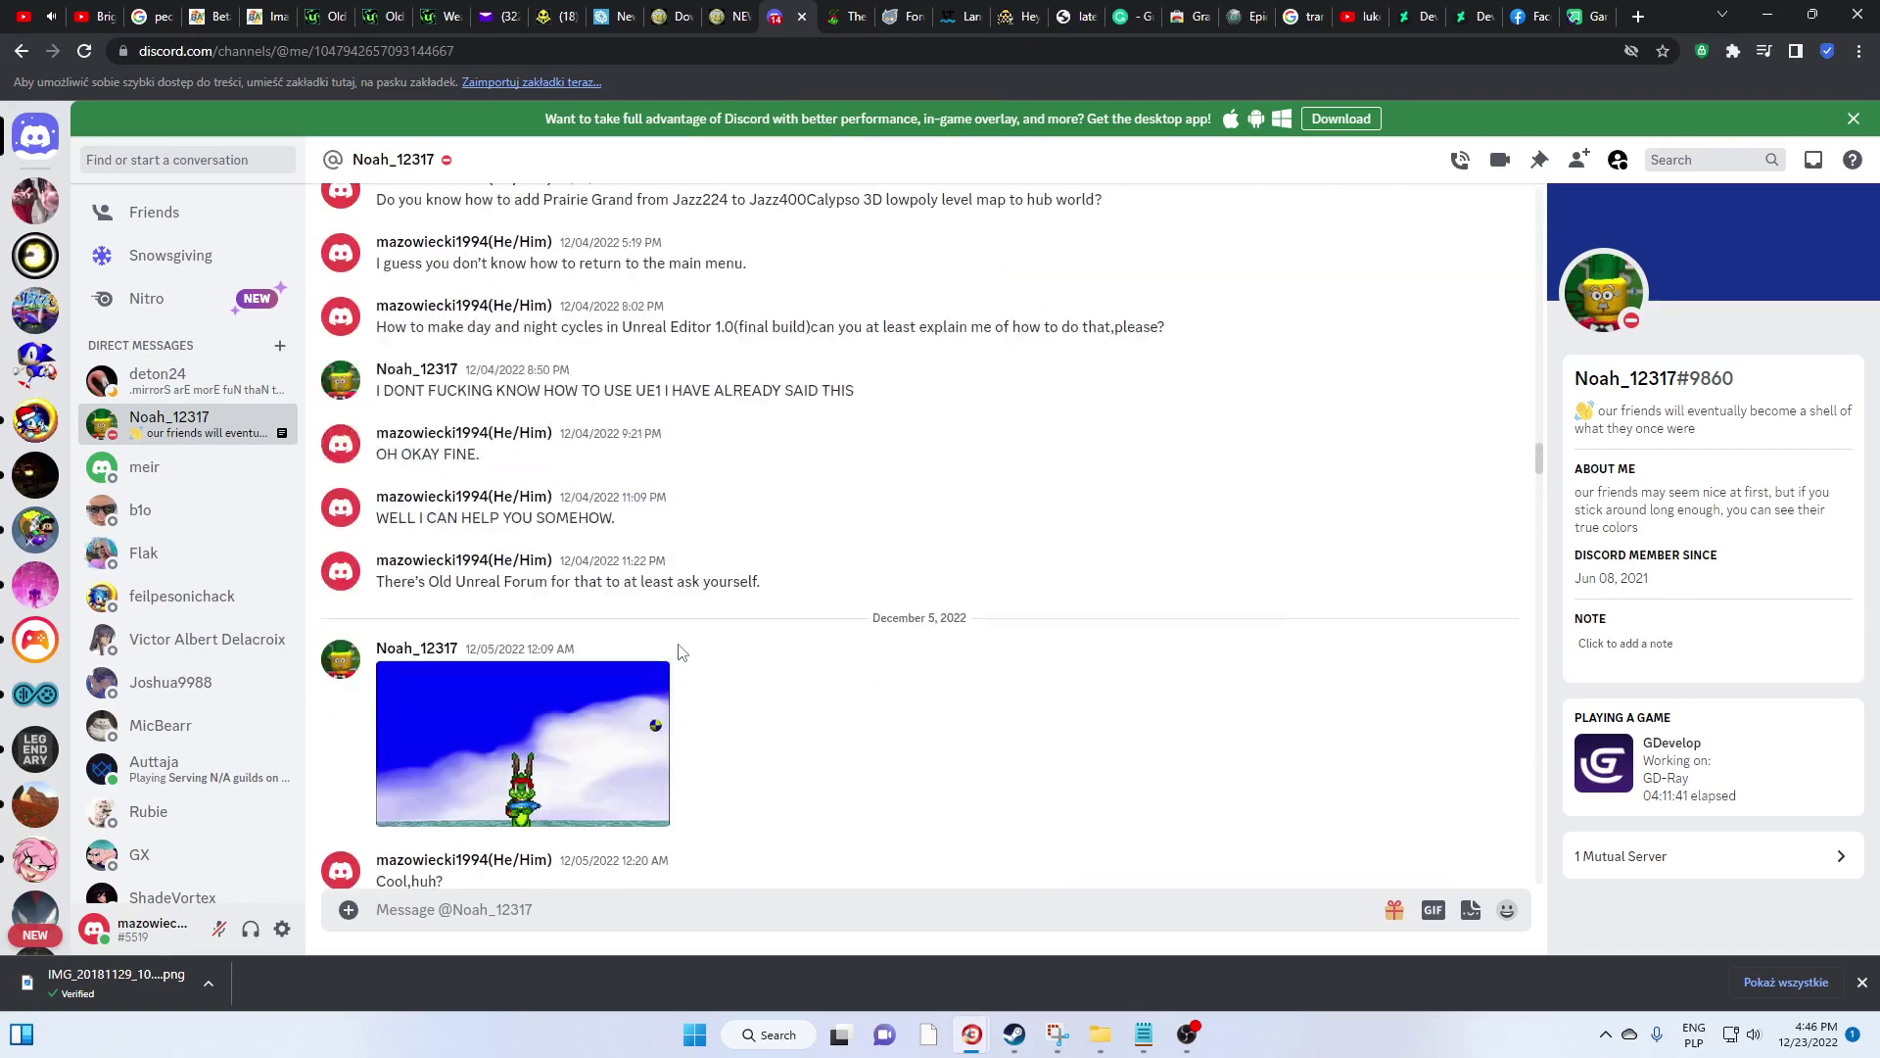
scroll(683, 651, "up", 20)
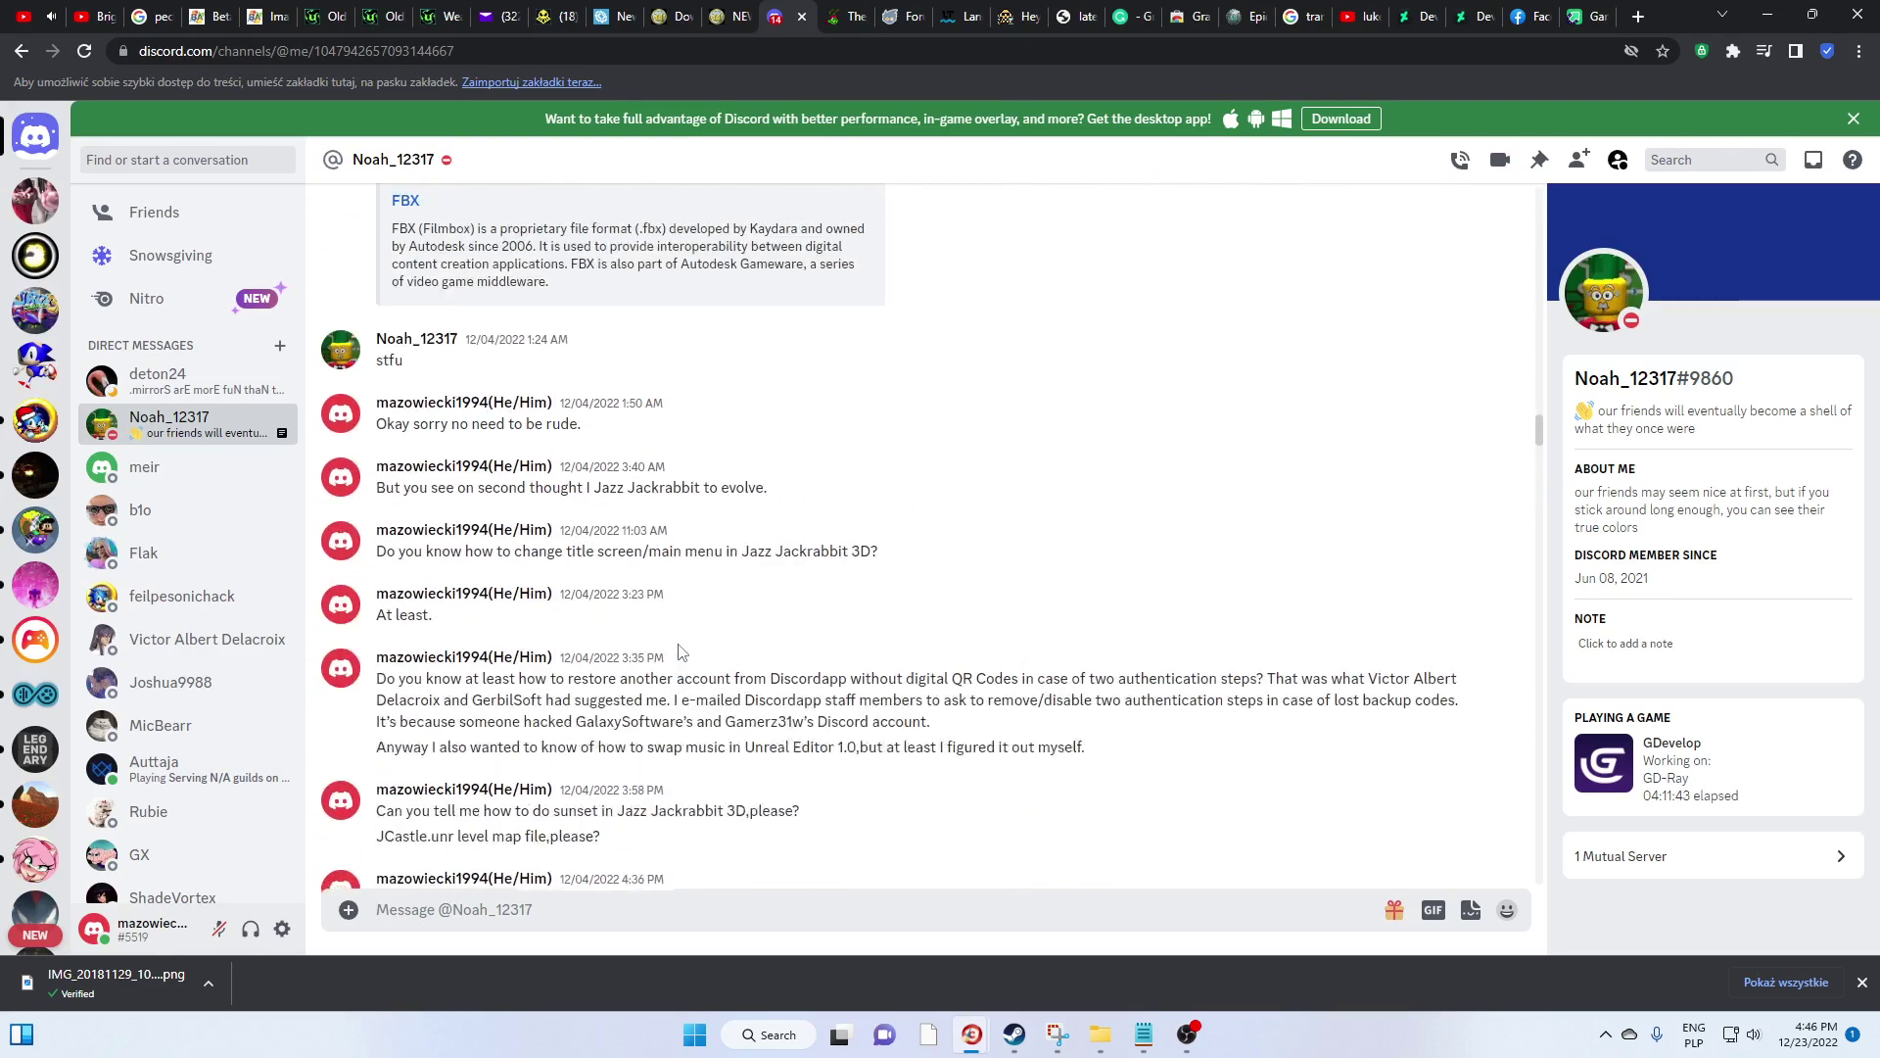
scroll(683, 651, "up", 20)
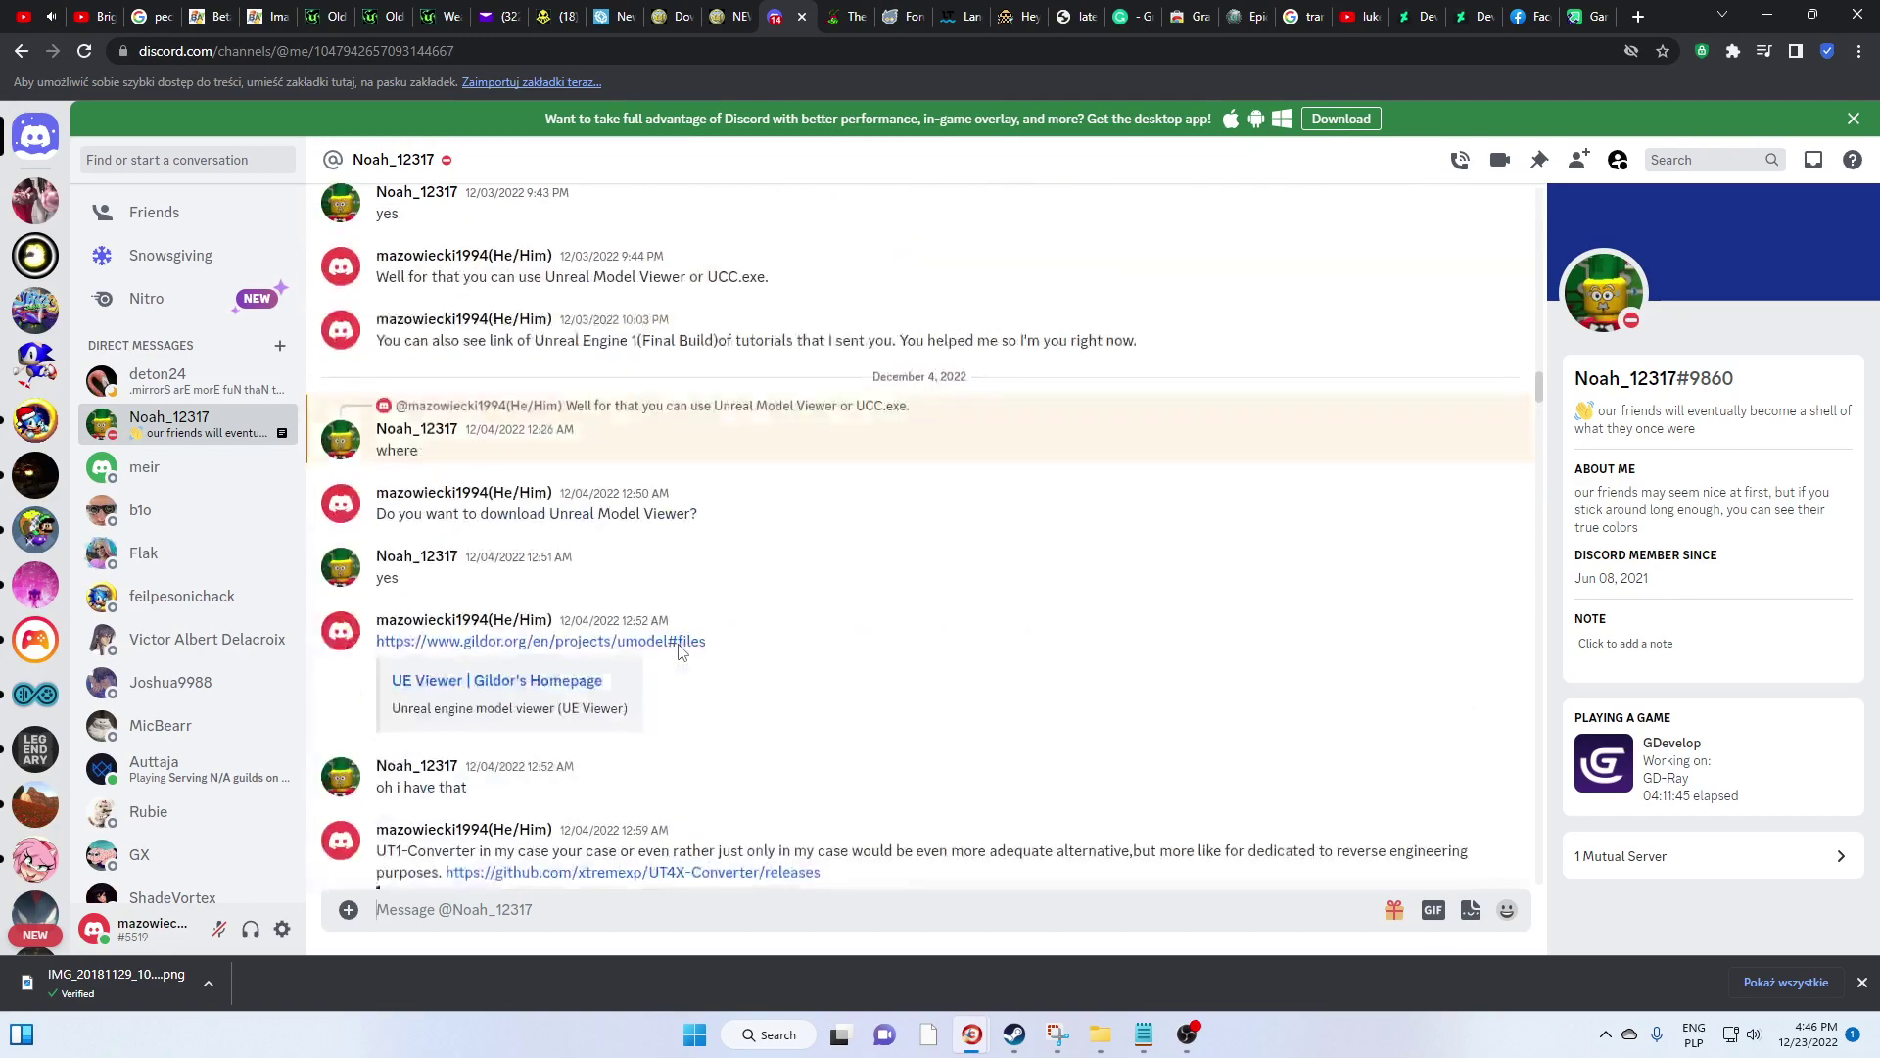
scroll(683, 651, "up", 20)
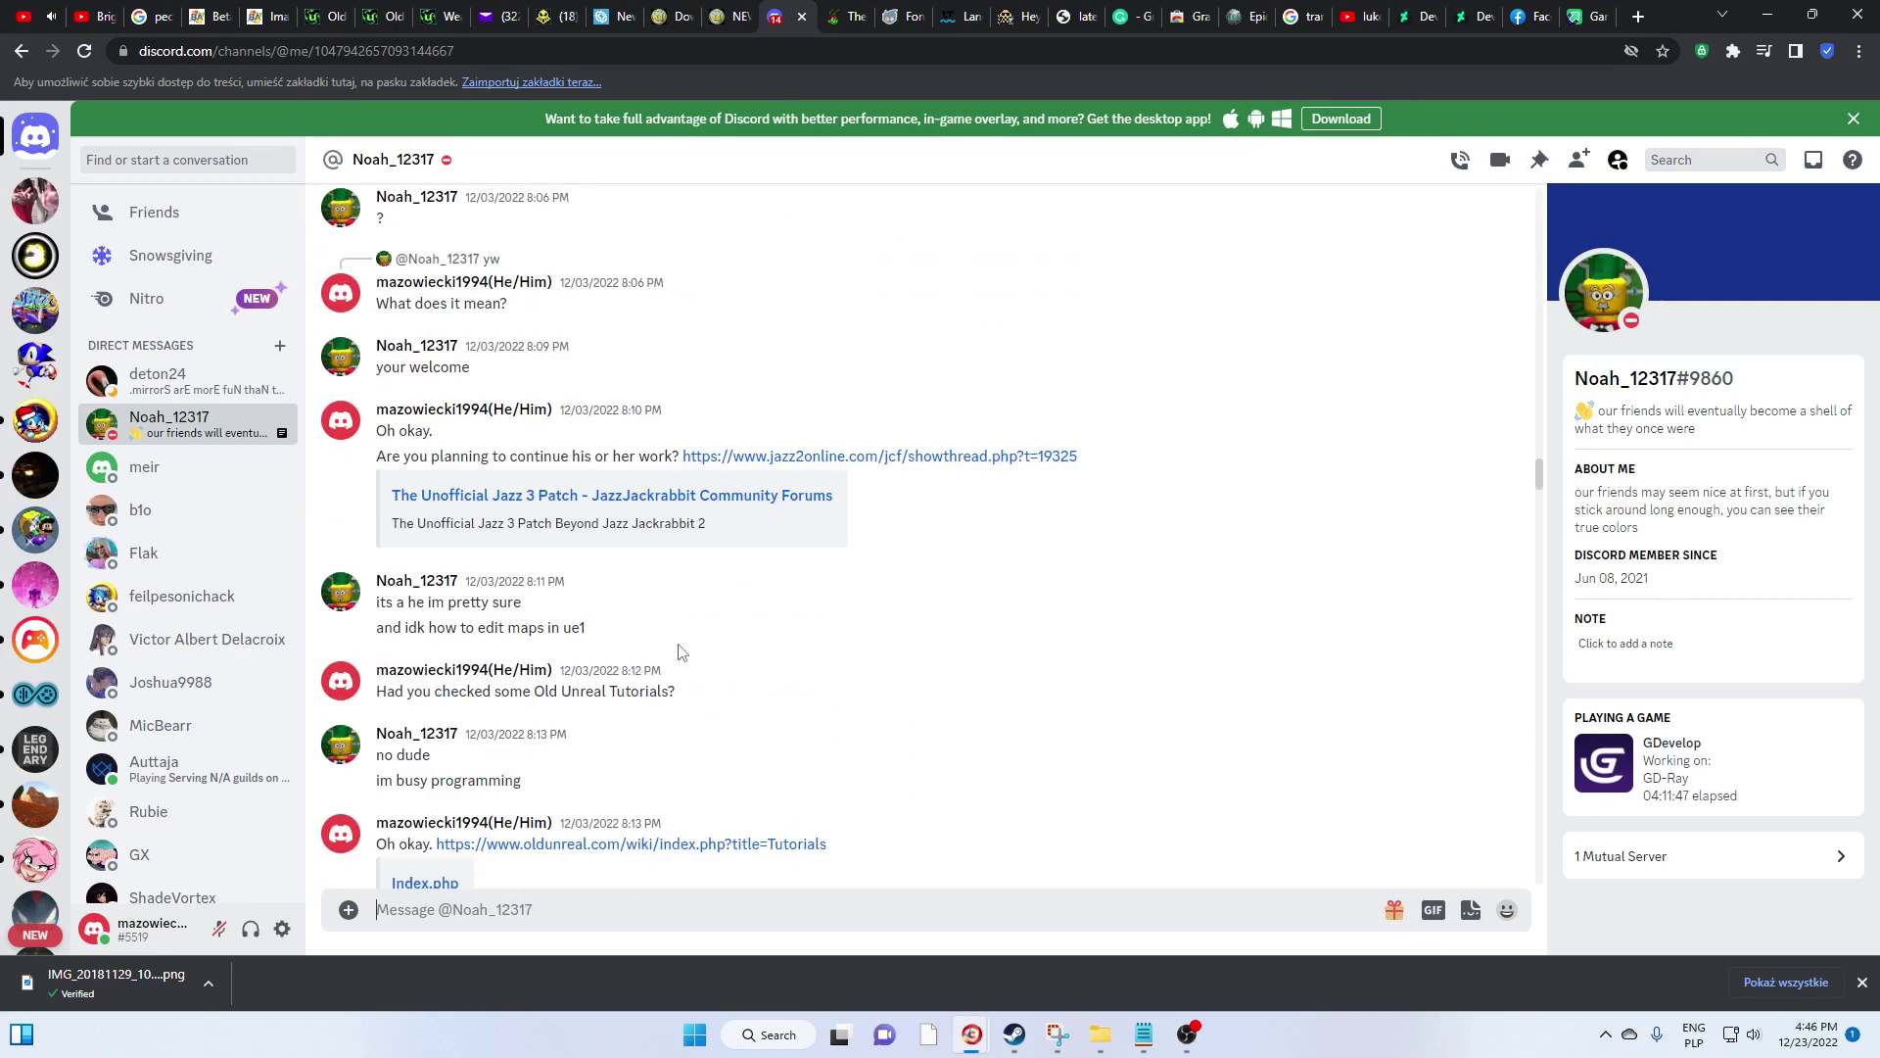
scroll(682, 652, "up", 20)
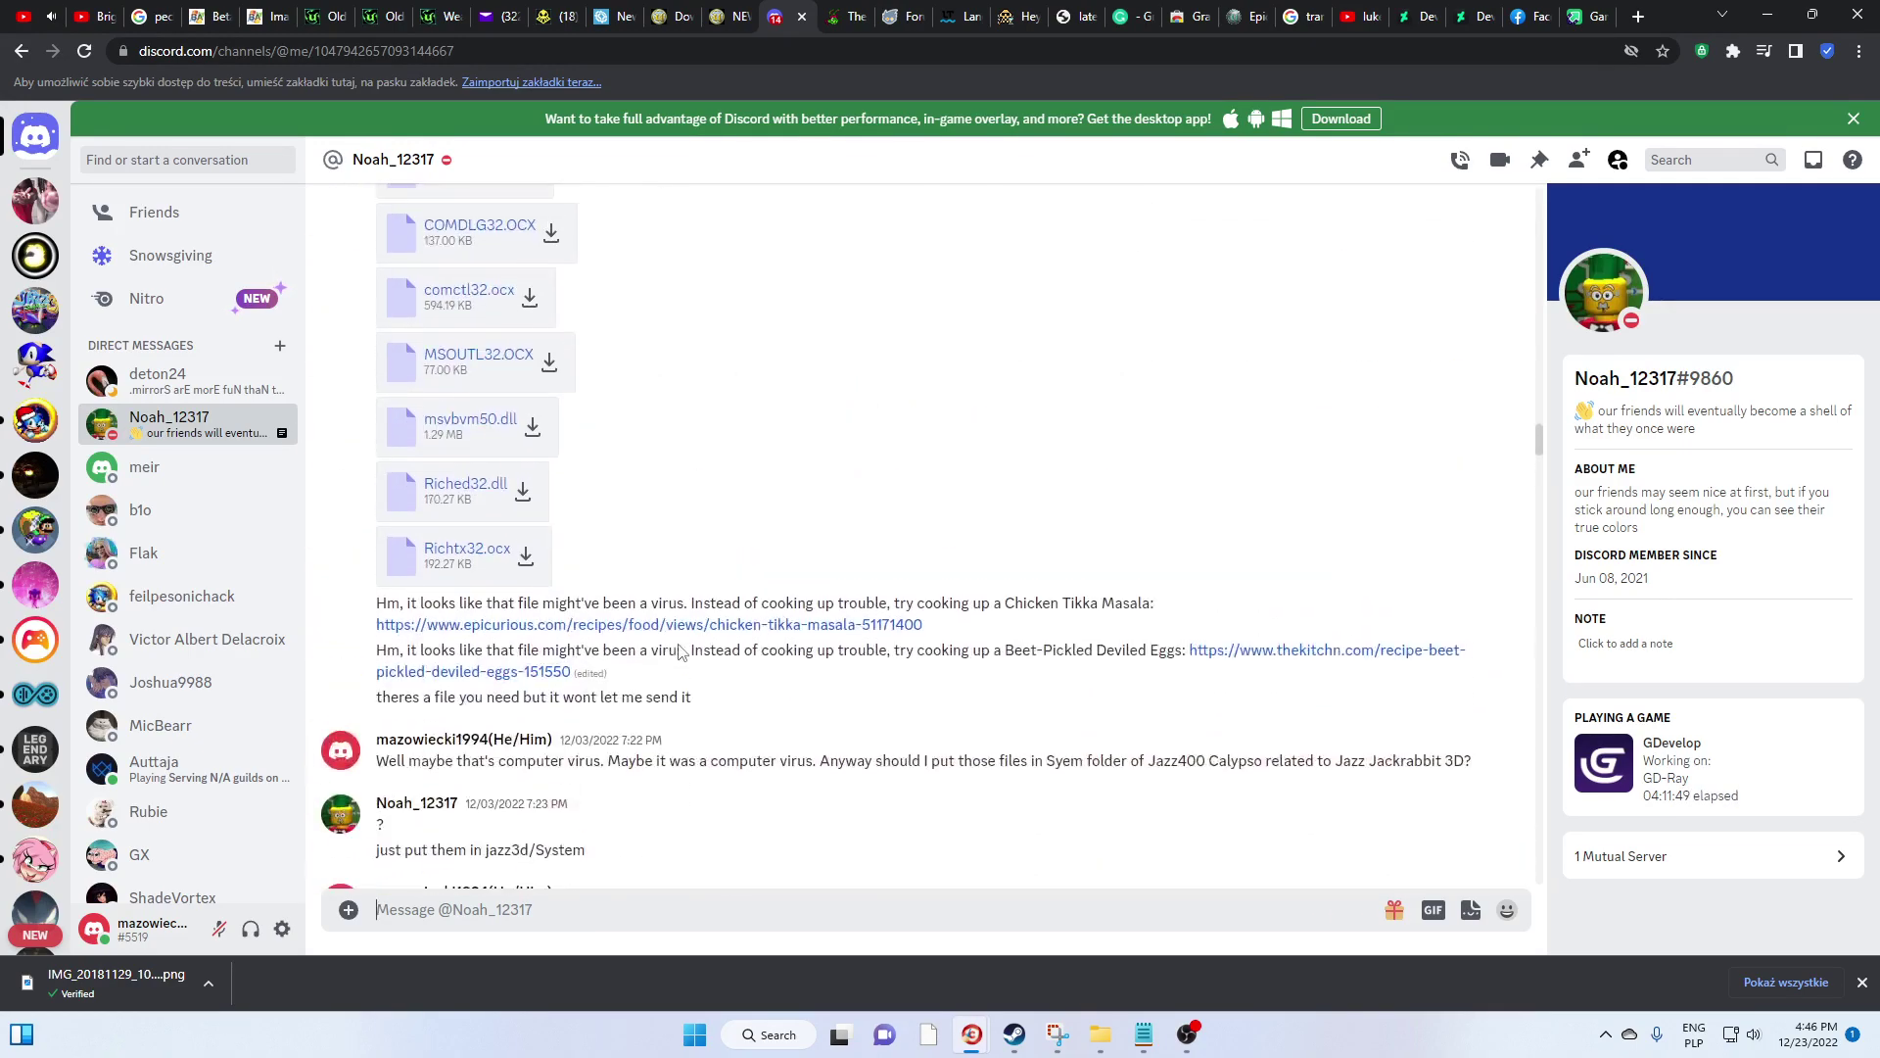
scroll(682, 651, "down", 2)
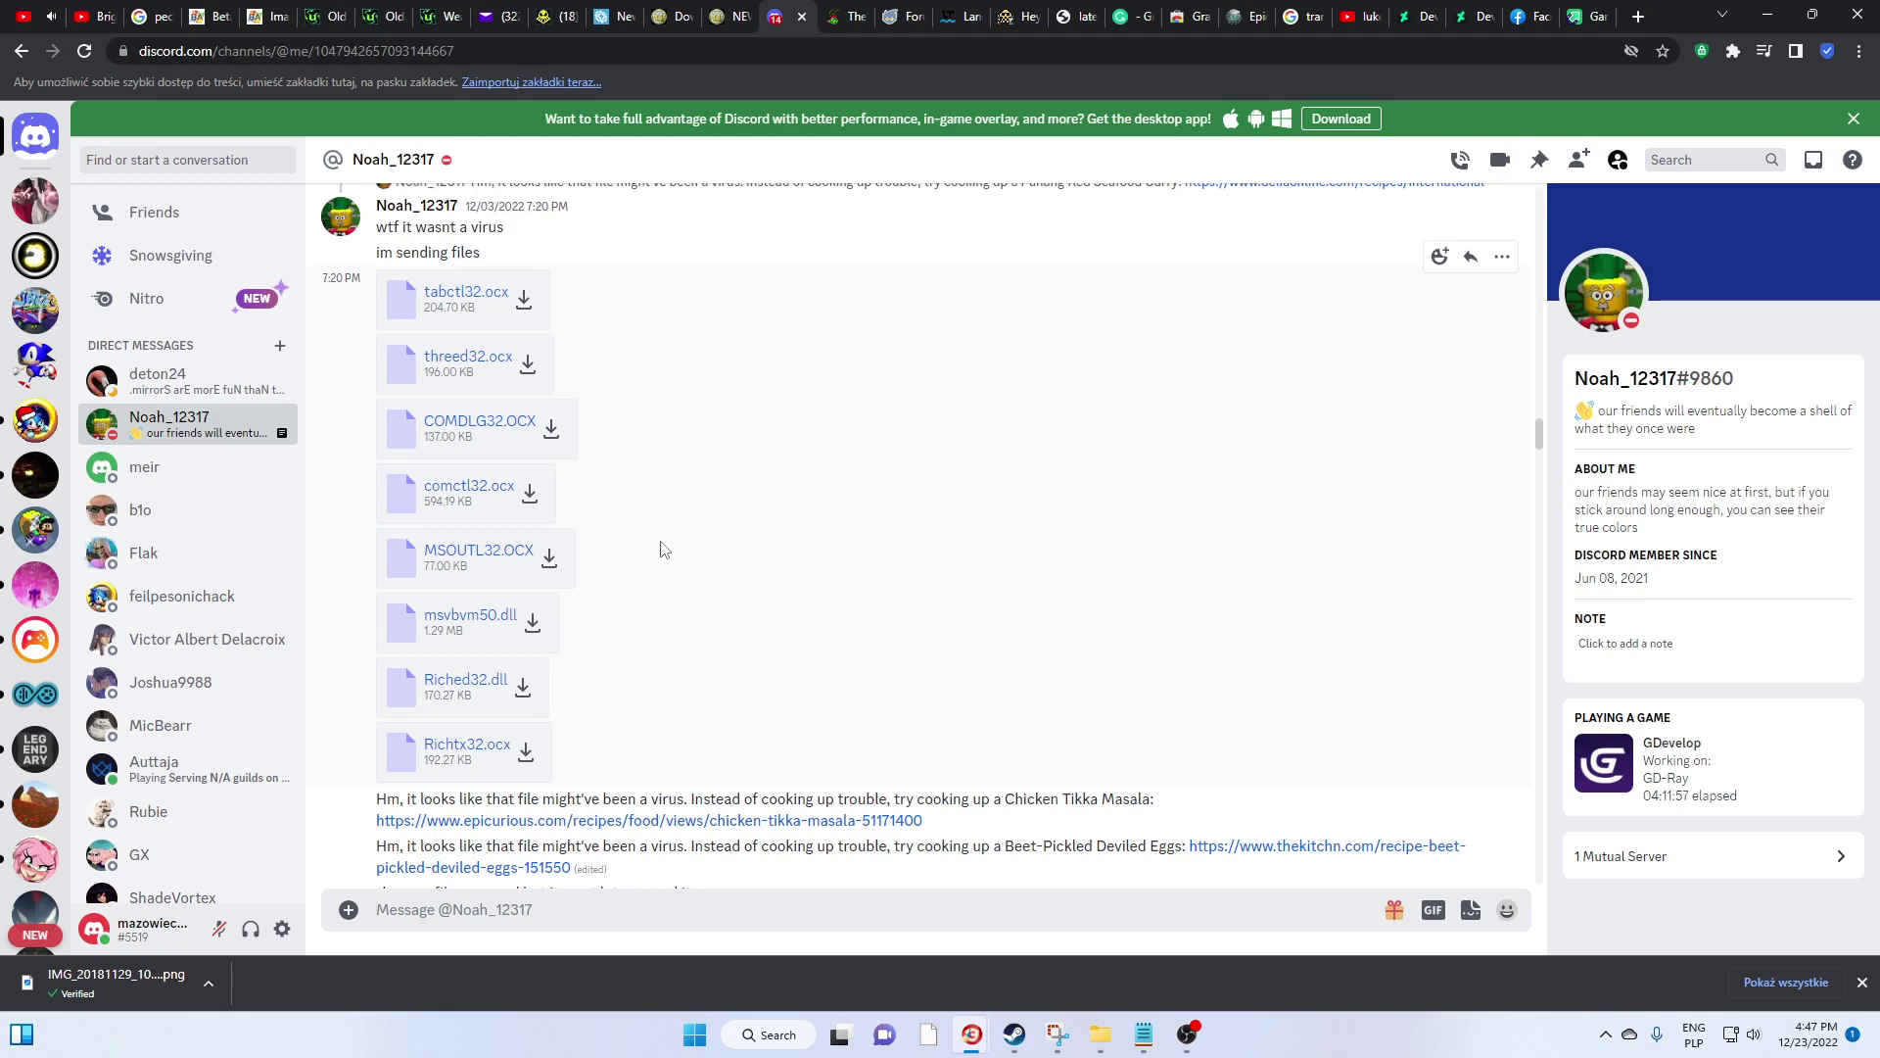
Download the shared files tabctl32.ocx, threed32.ocx, COMDLG32.OCX, comctl32.ocx and MSOUTL32.OCX from the conversation
left_click(524, 302)
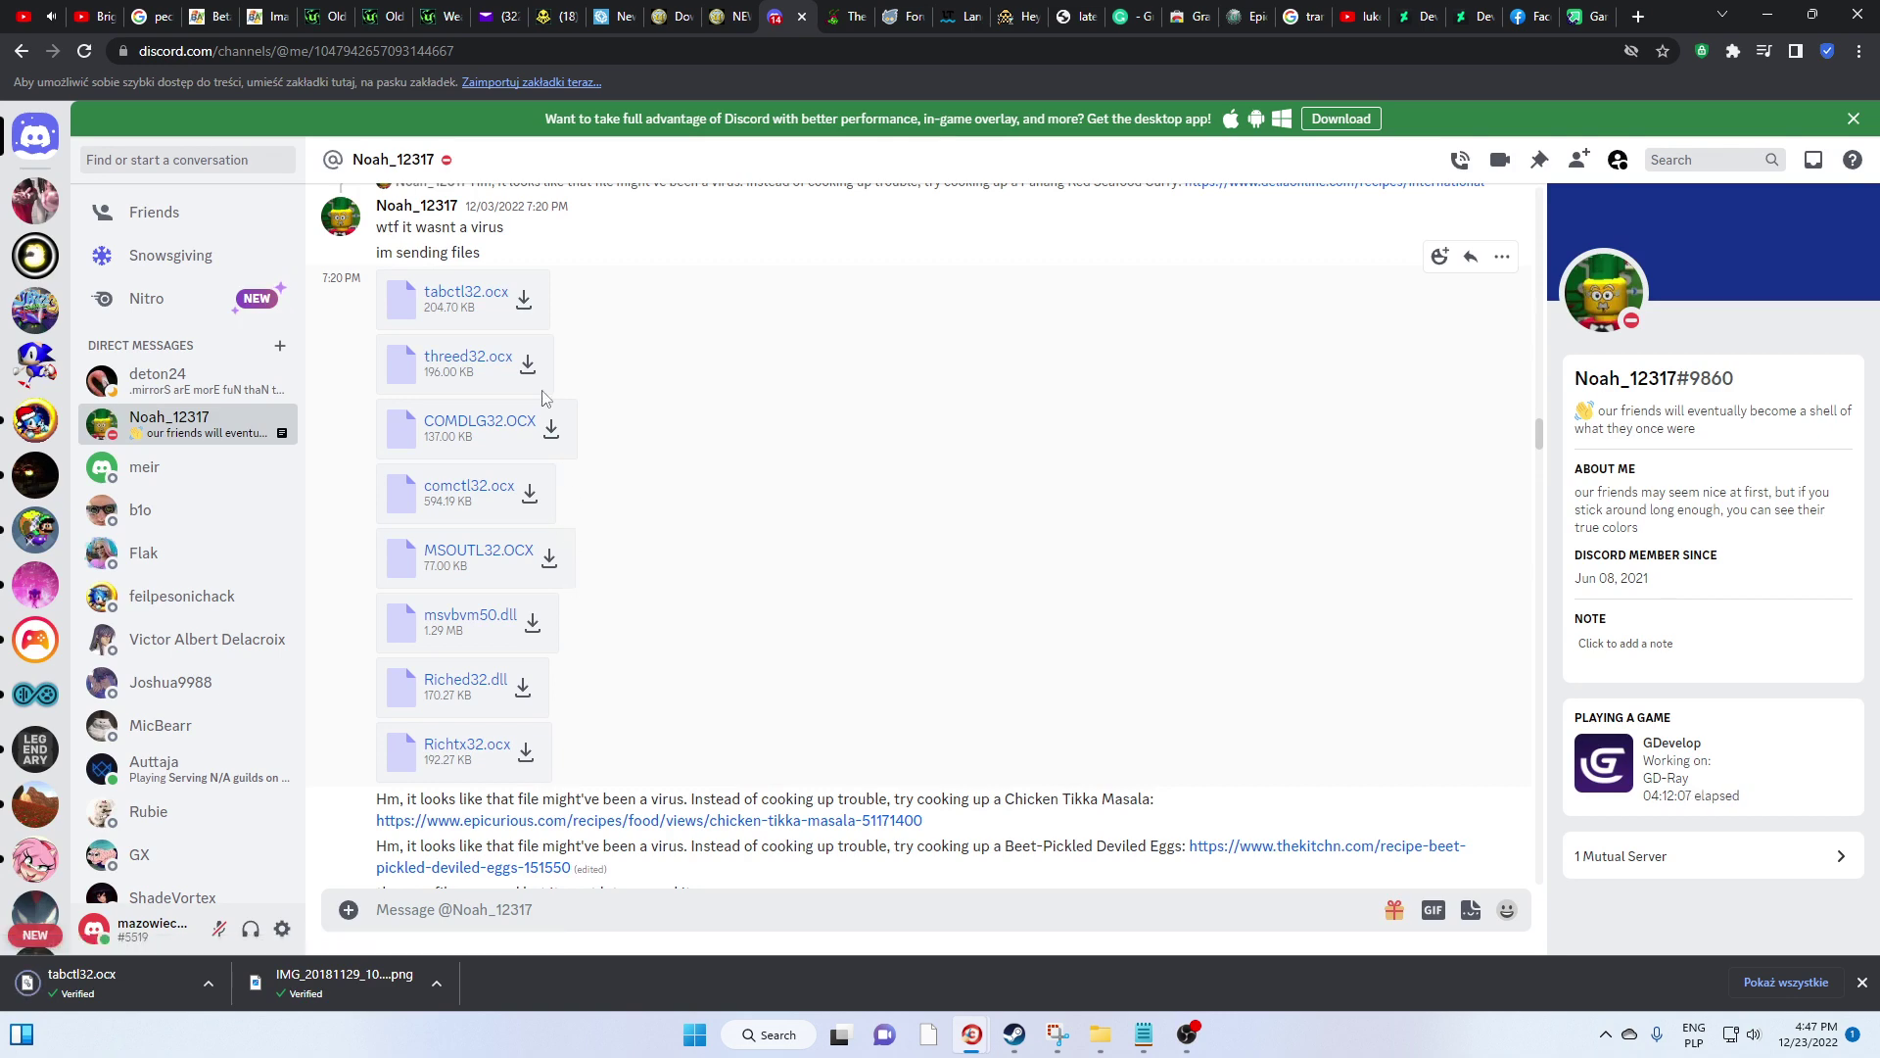
left_click(526, 366)
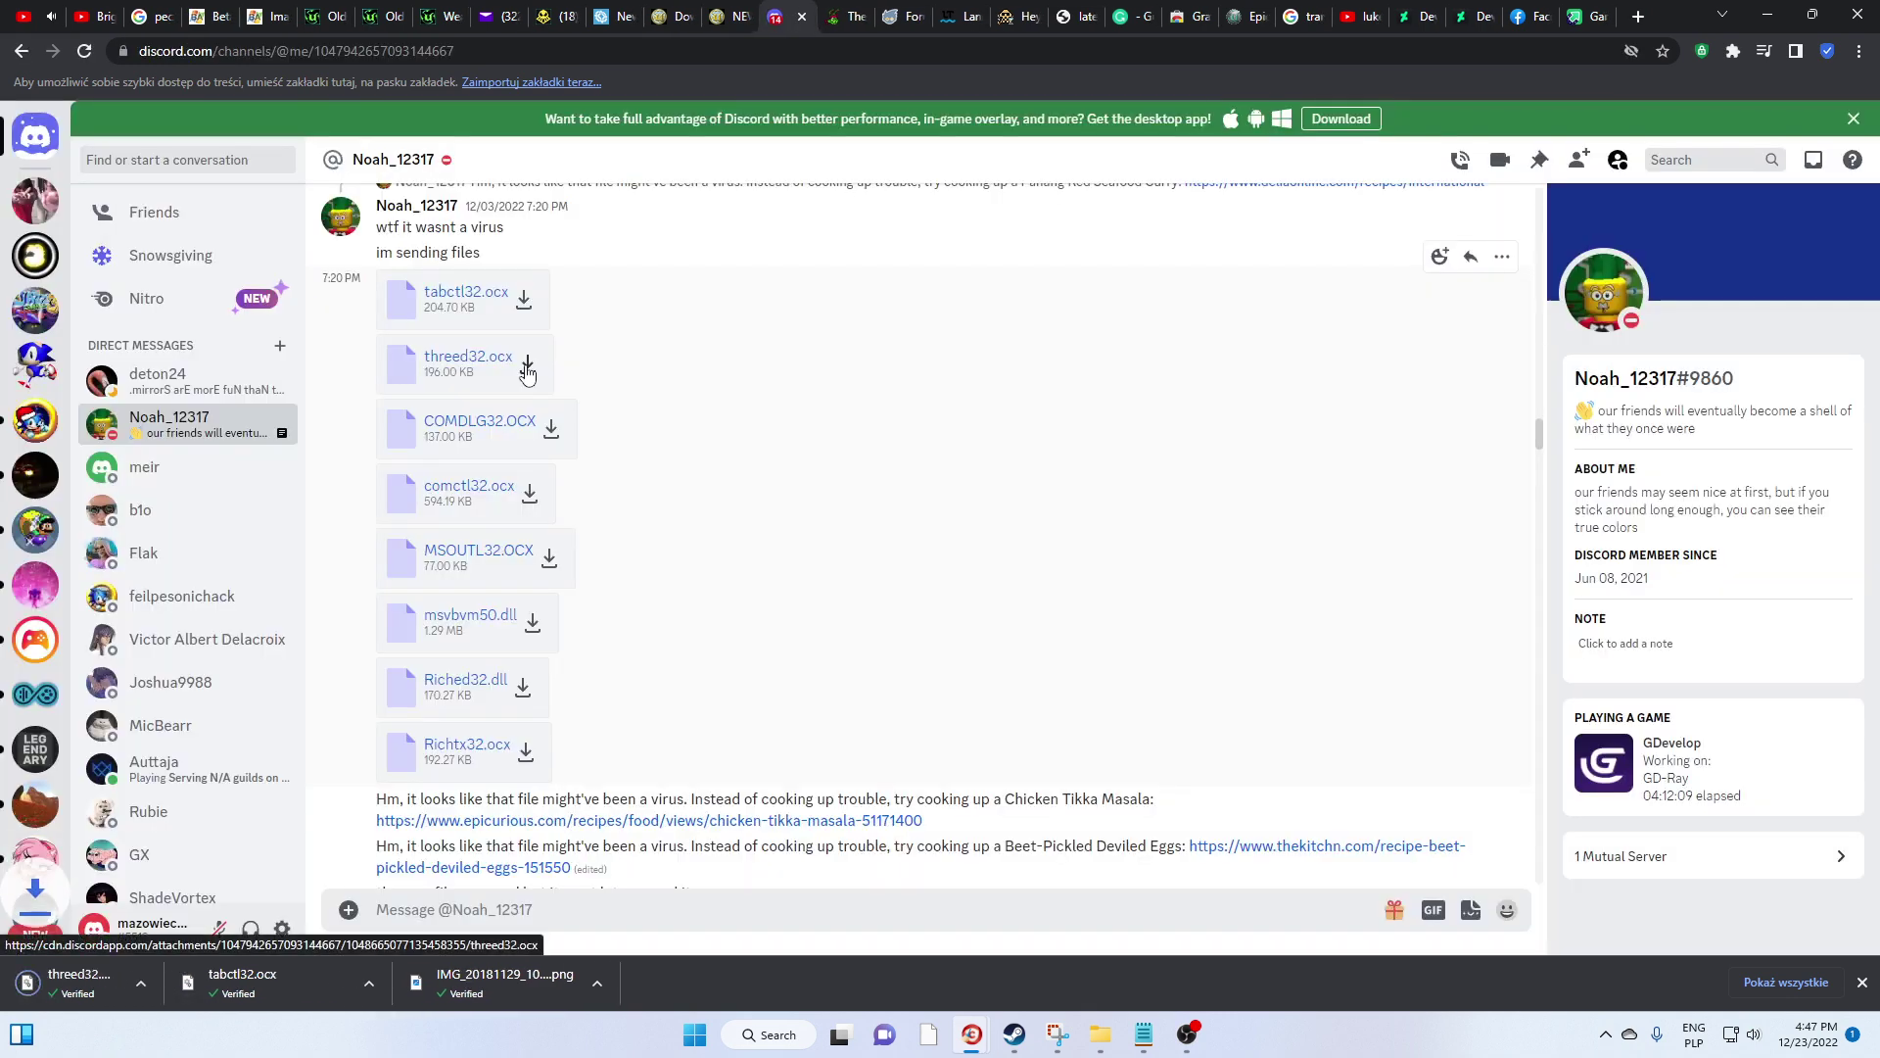
left_click(552, 429)
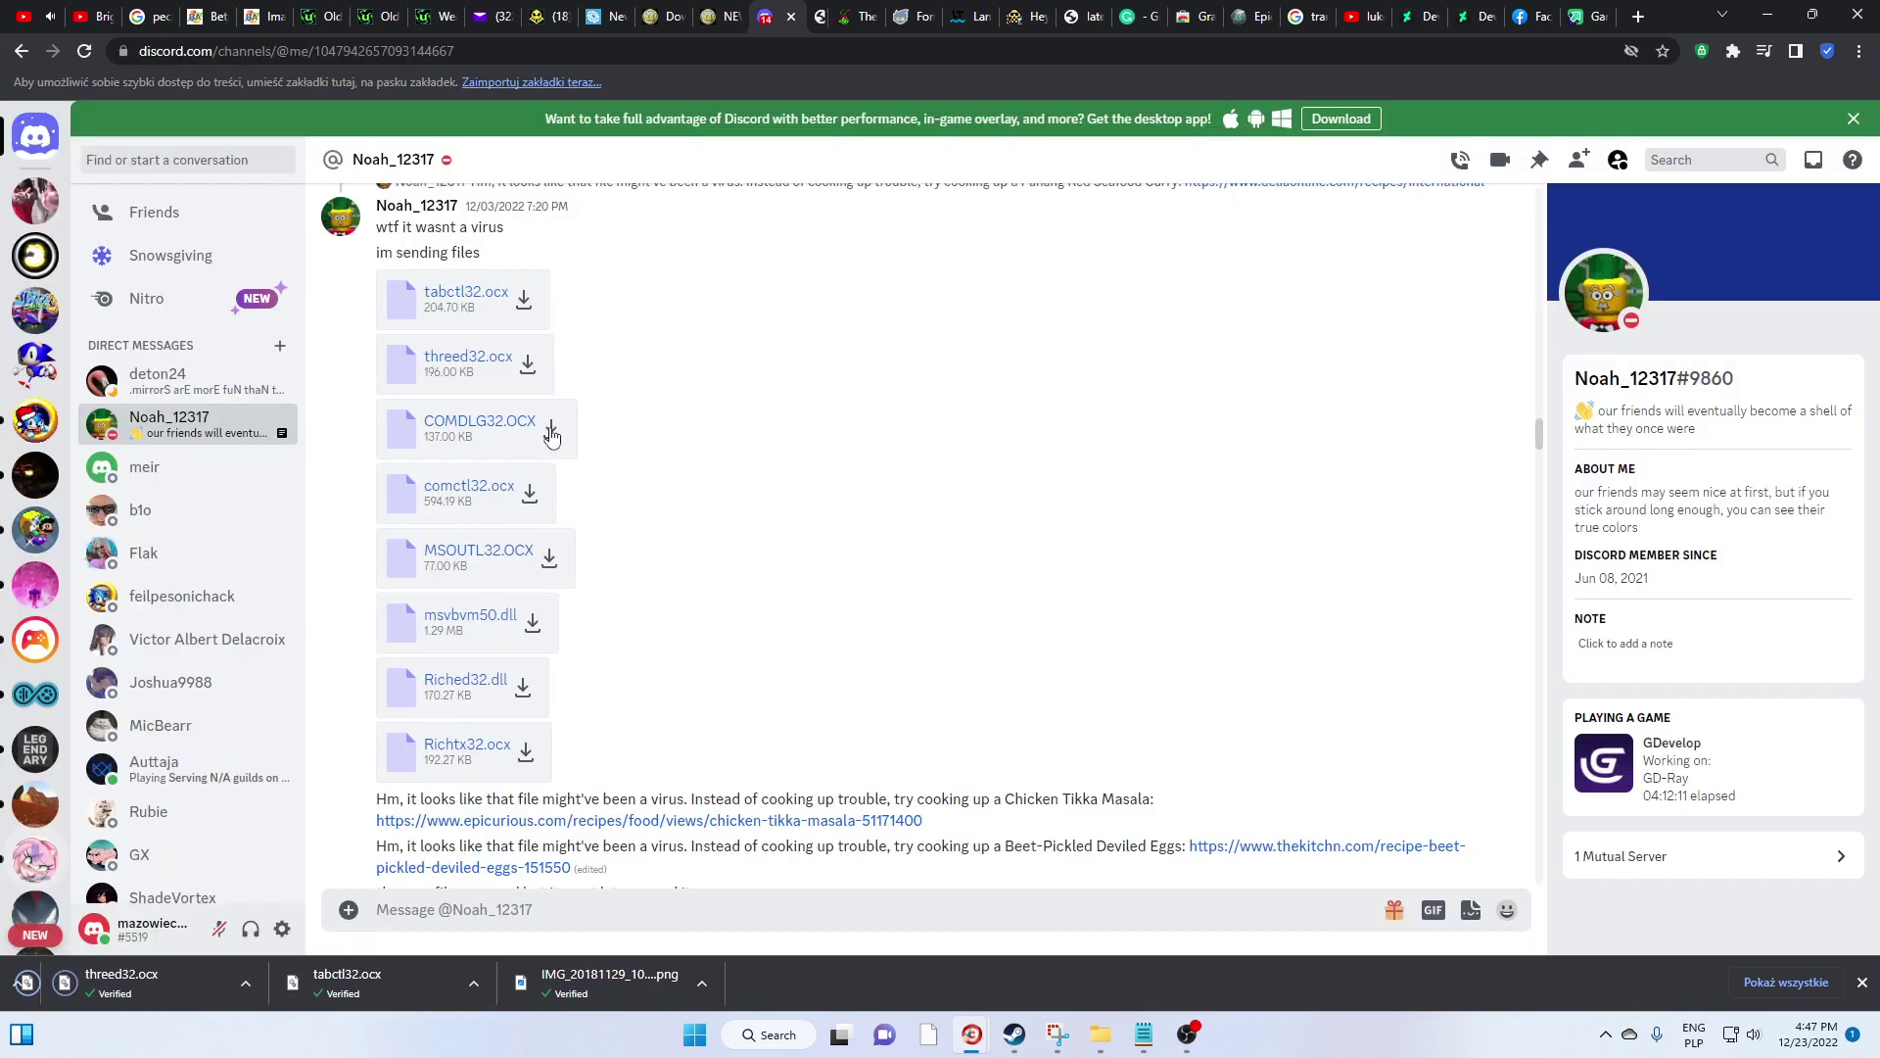
left_click(530, 495)
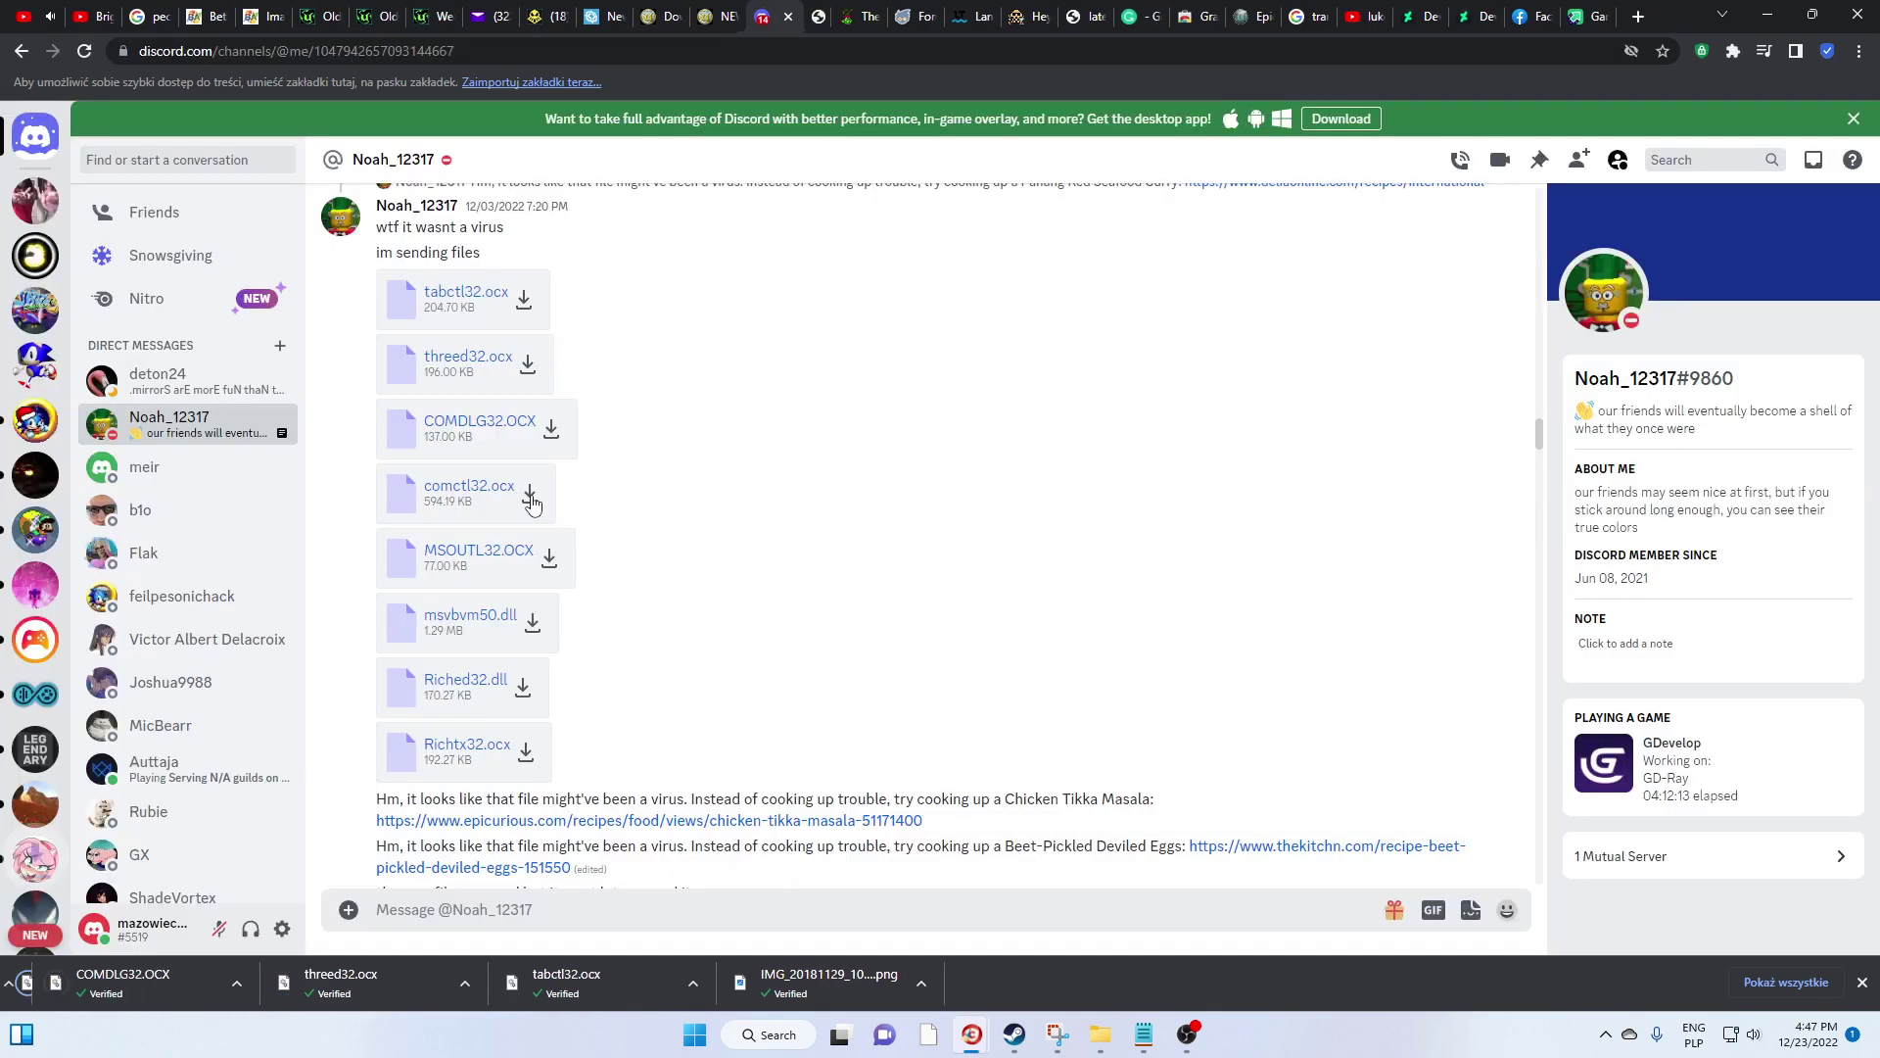
left_click(549, 558)
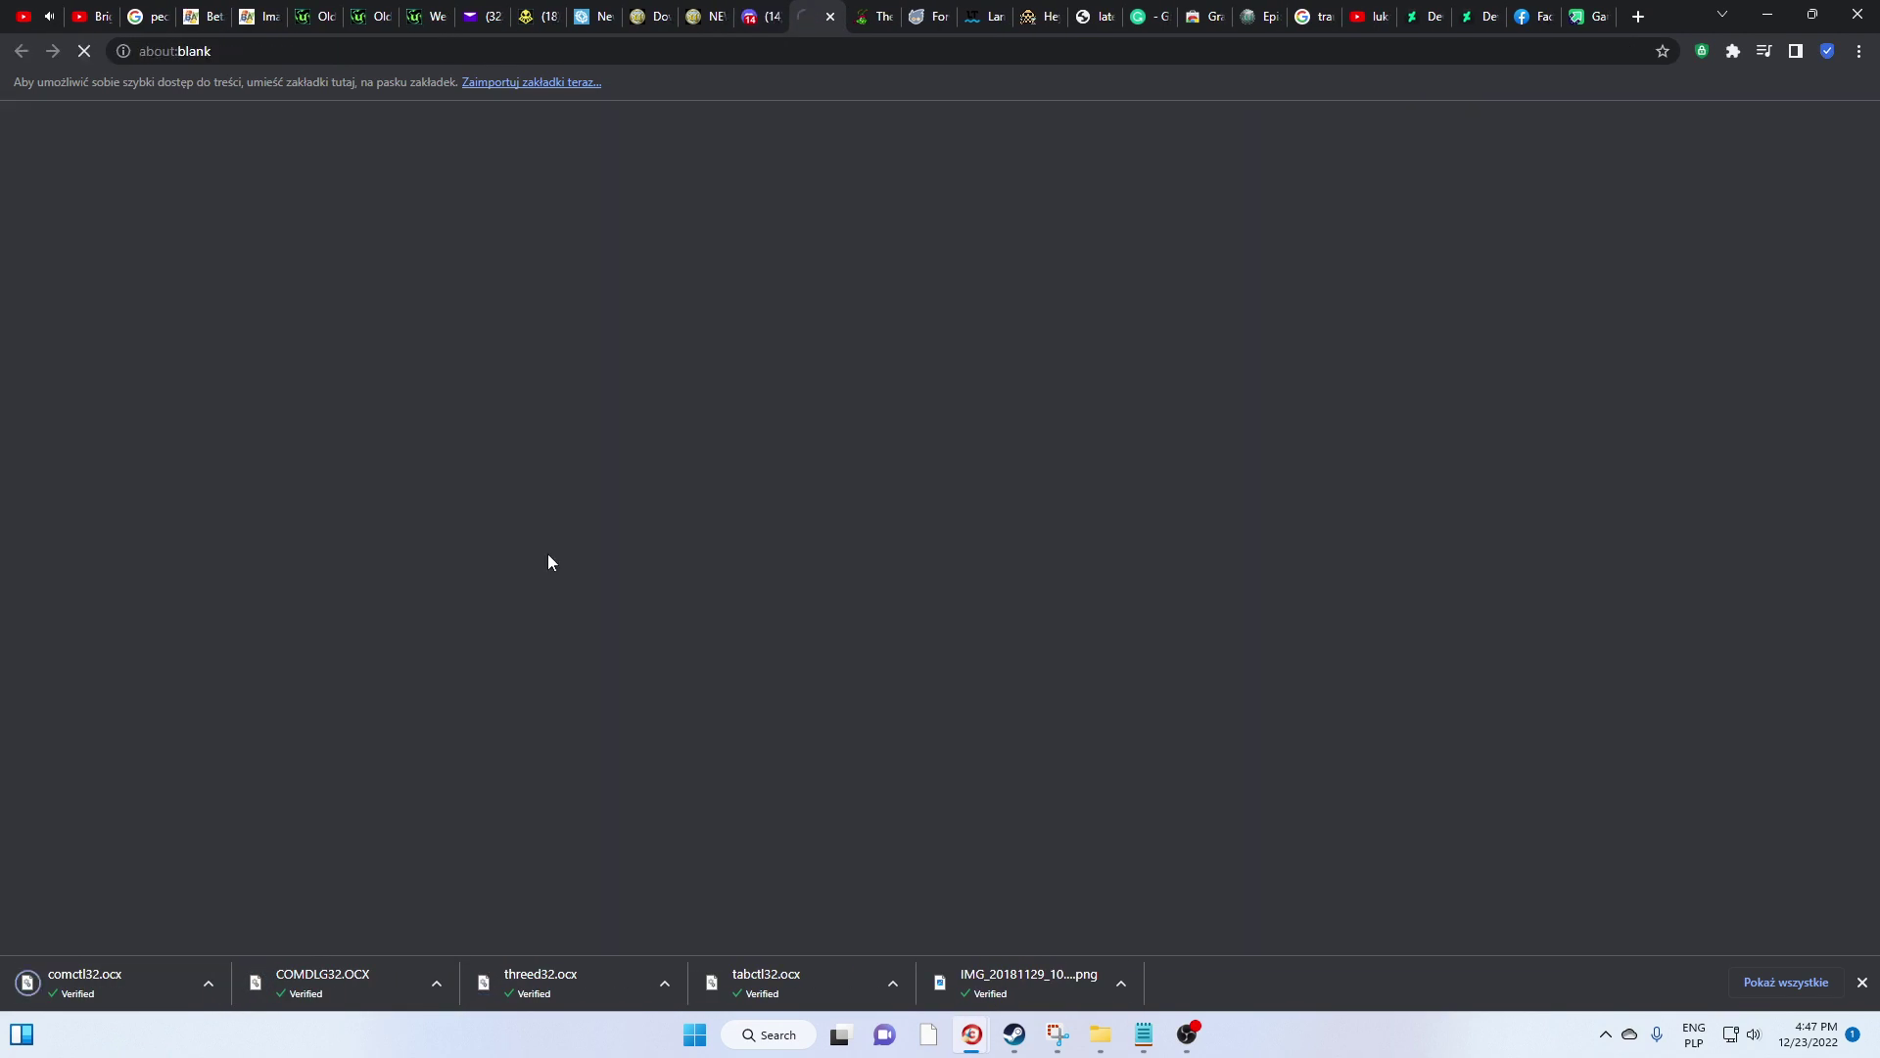
Download msvbvm50.dll from the conversation, continuing past the dangerous-download warning and keeping the unverified file
left_click(532, 625)
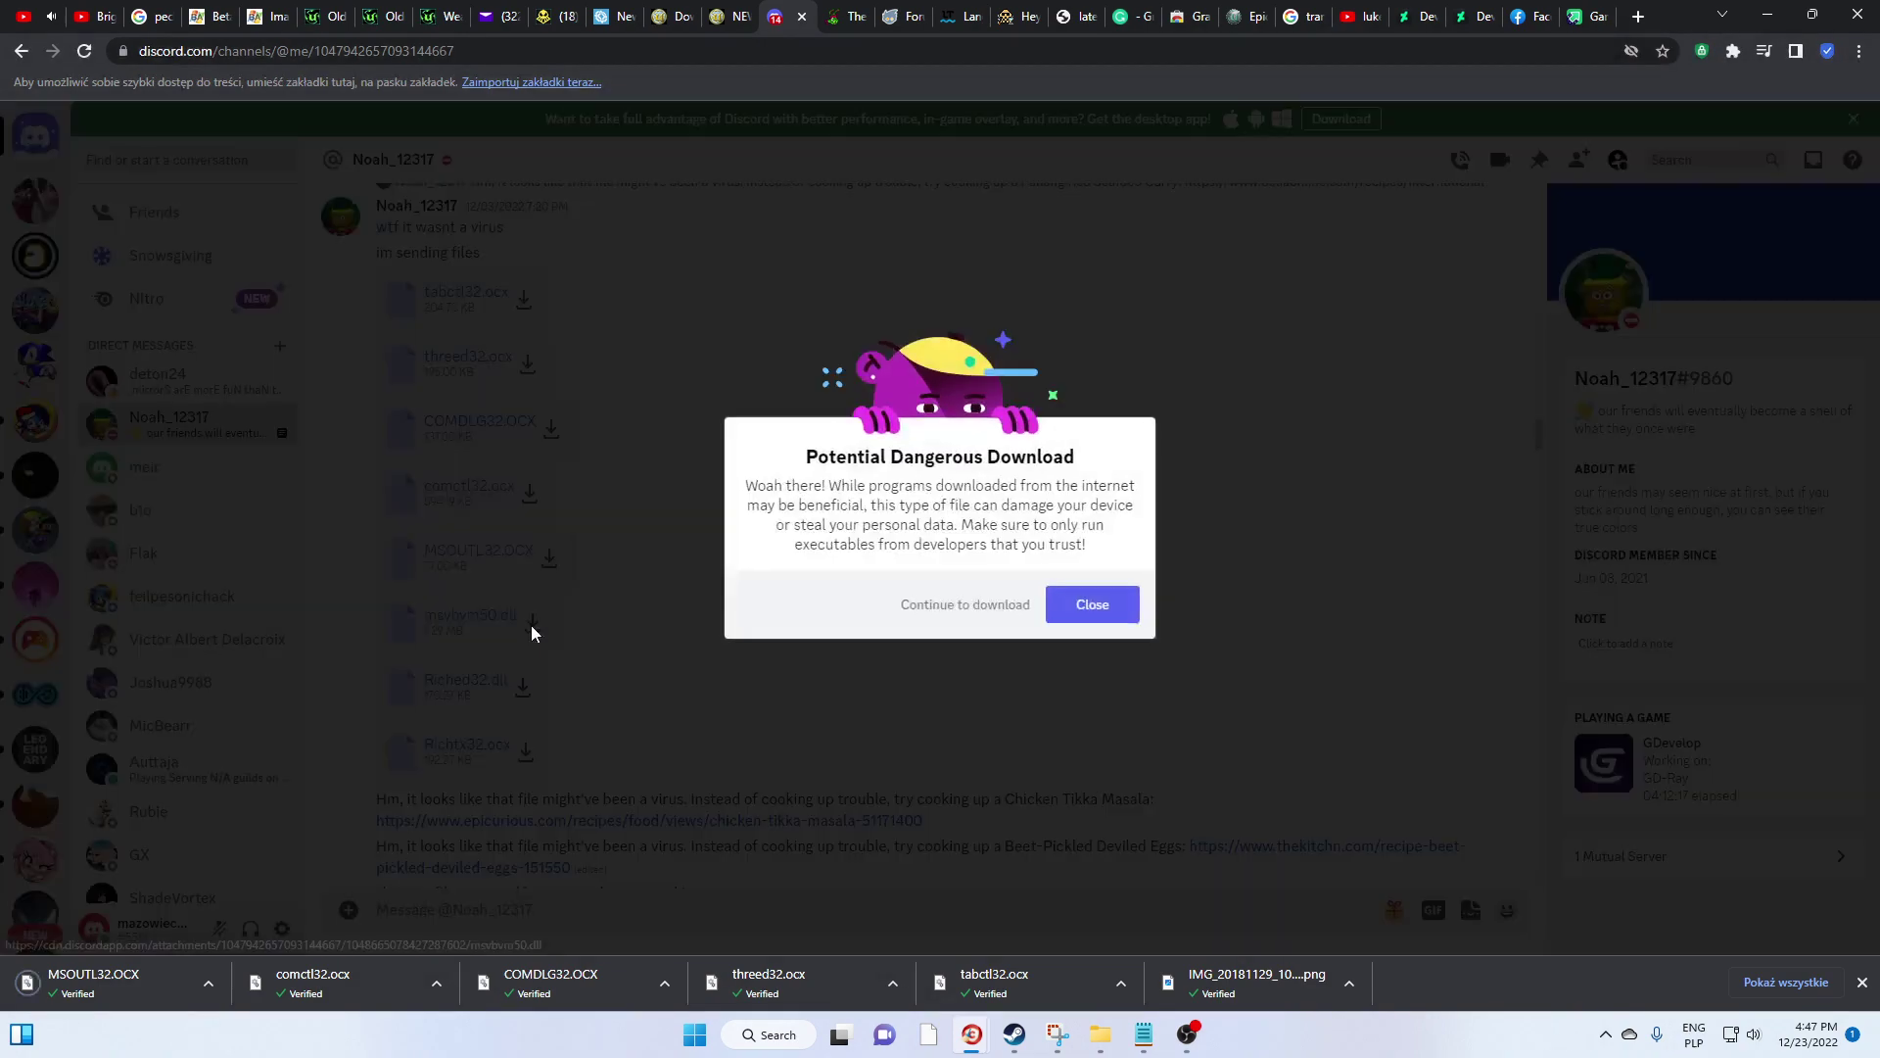
left_click(962, 604)
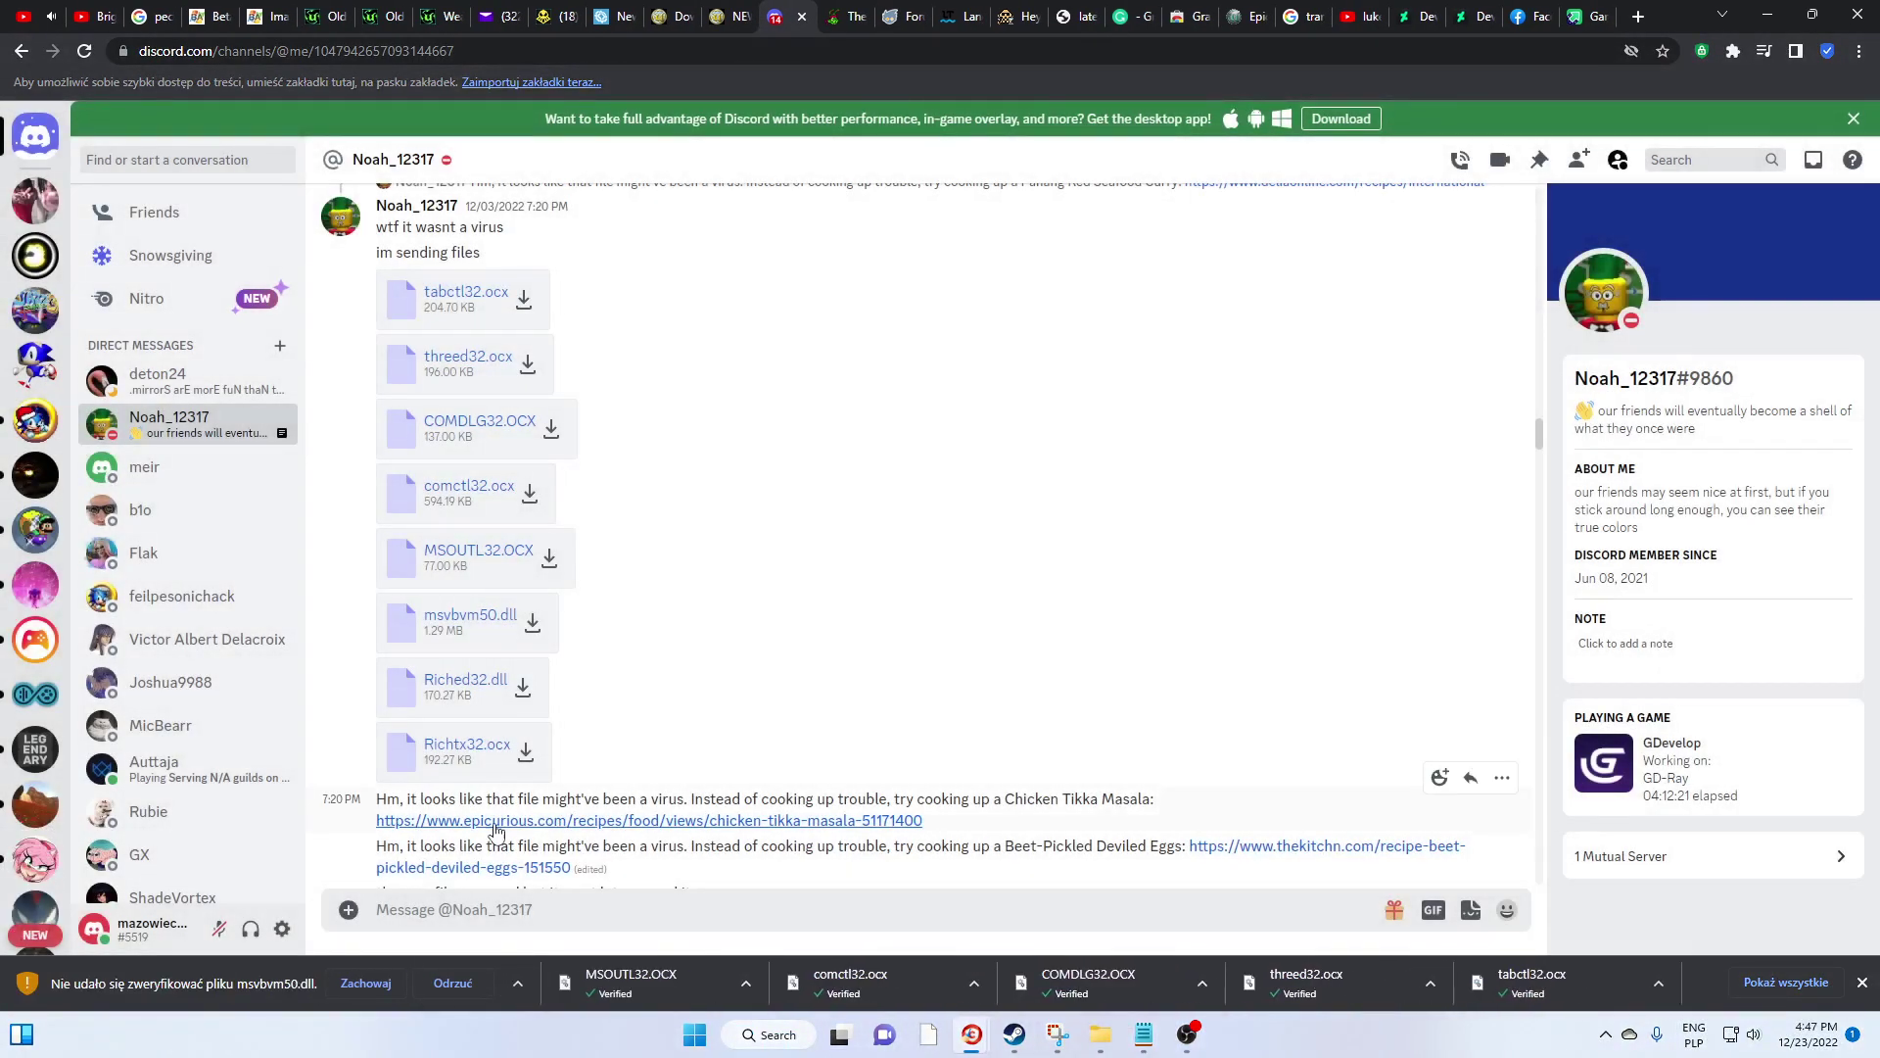
left_click(372, 983)
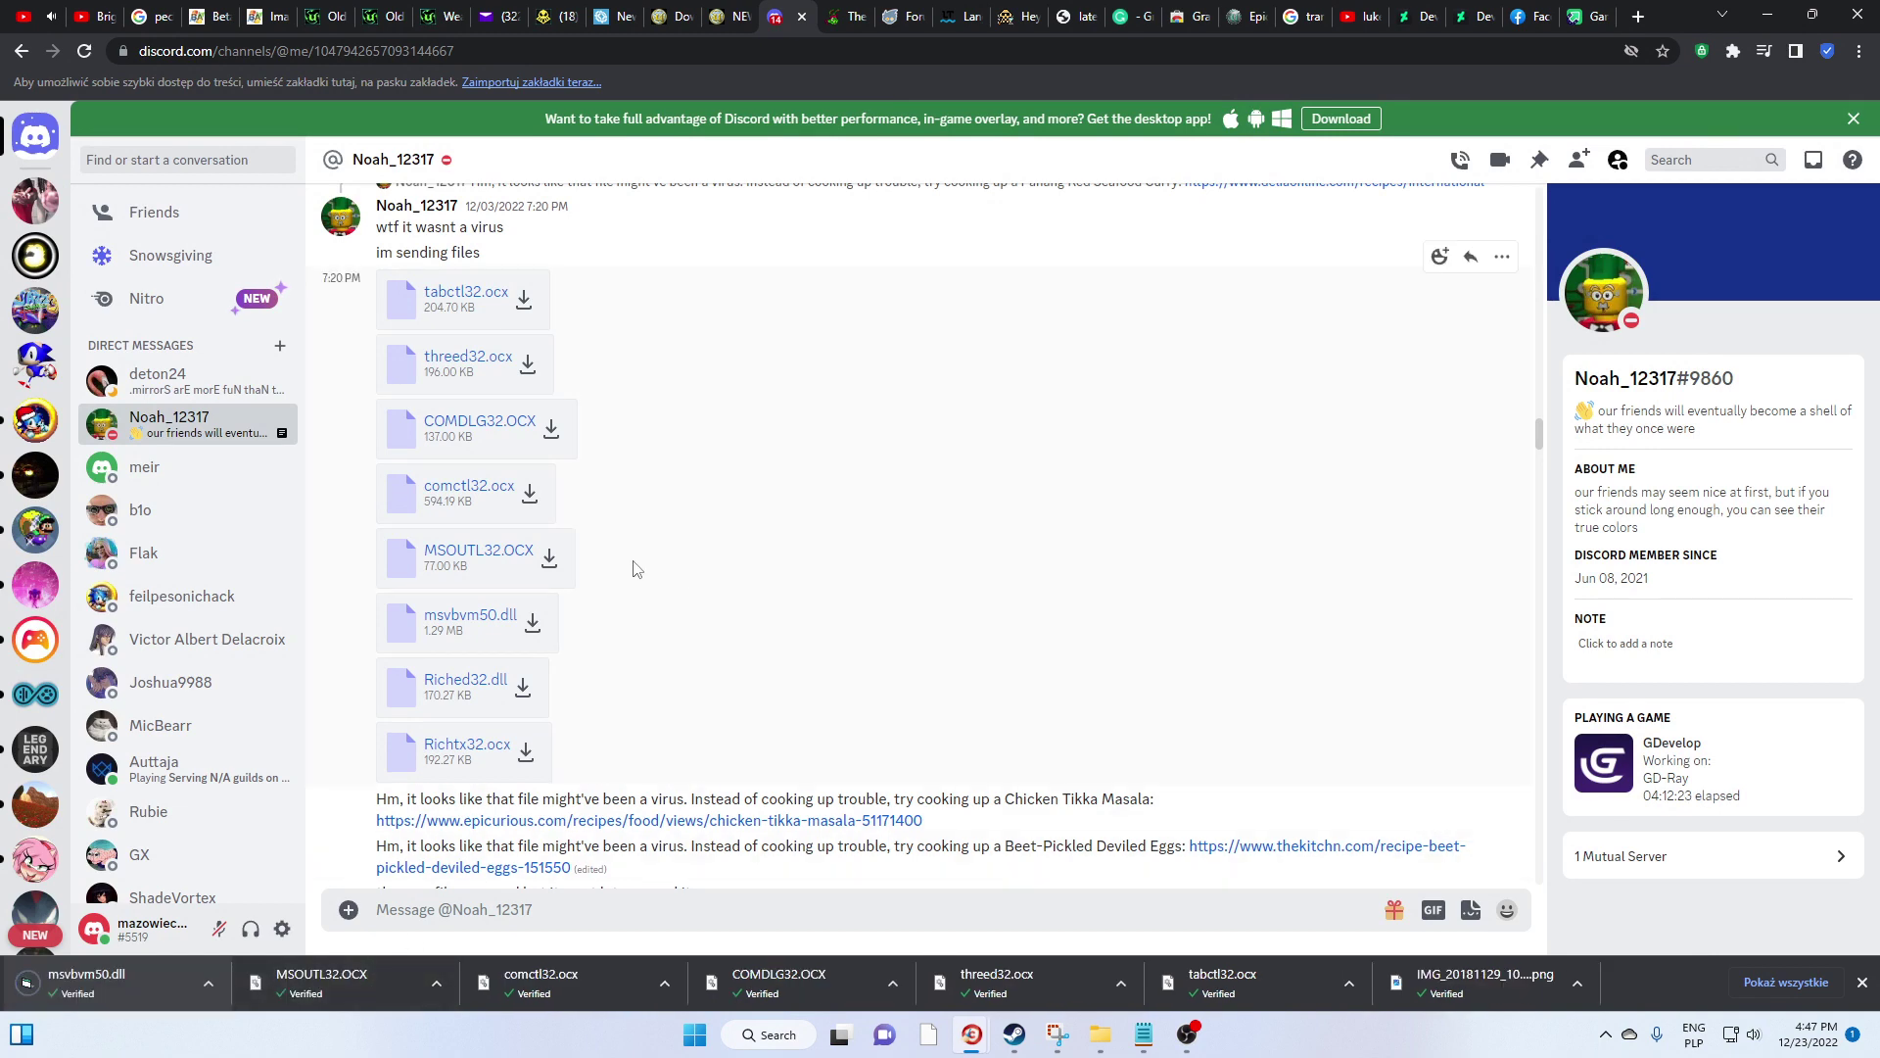
Download Riched32.dll from the conversation, keeping the unverified file, and download Richtx32.ocx as well
left_click(522, 686)
left_click(936, 604)
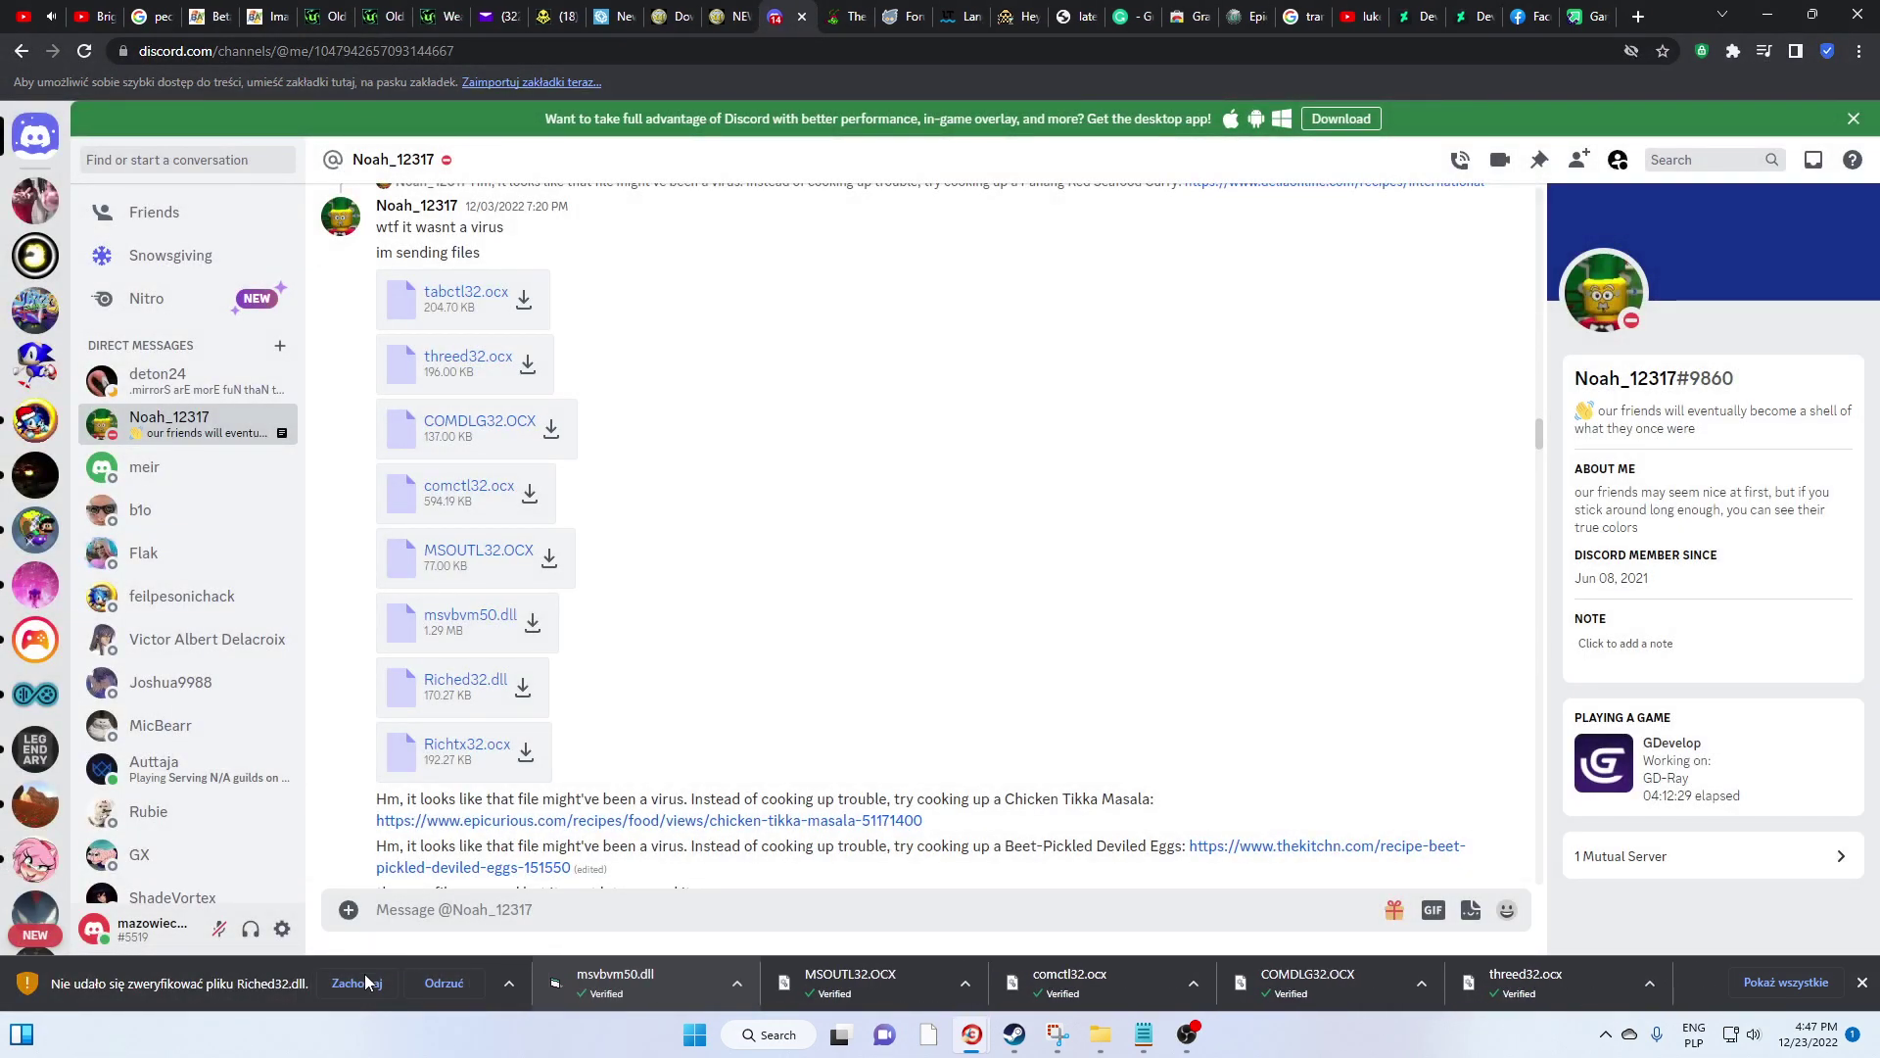
left_click(359, 983)
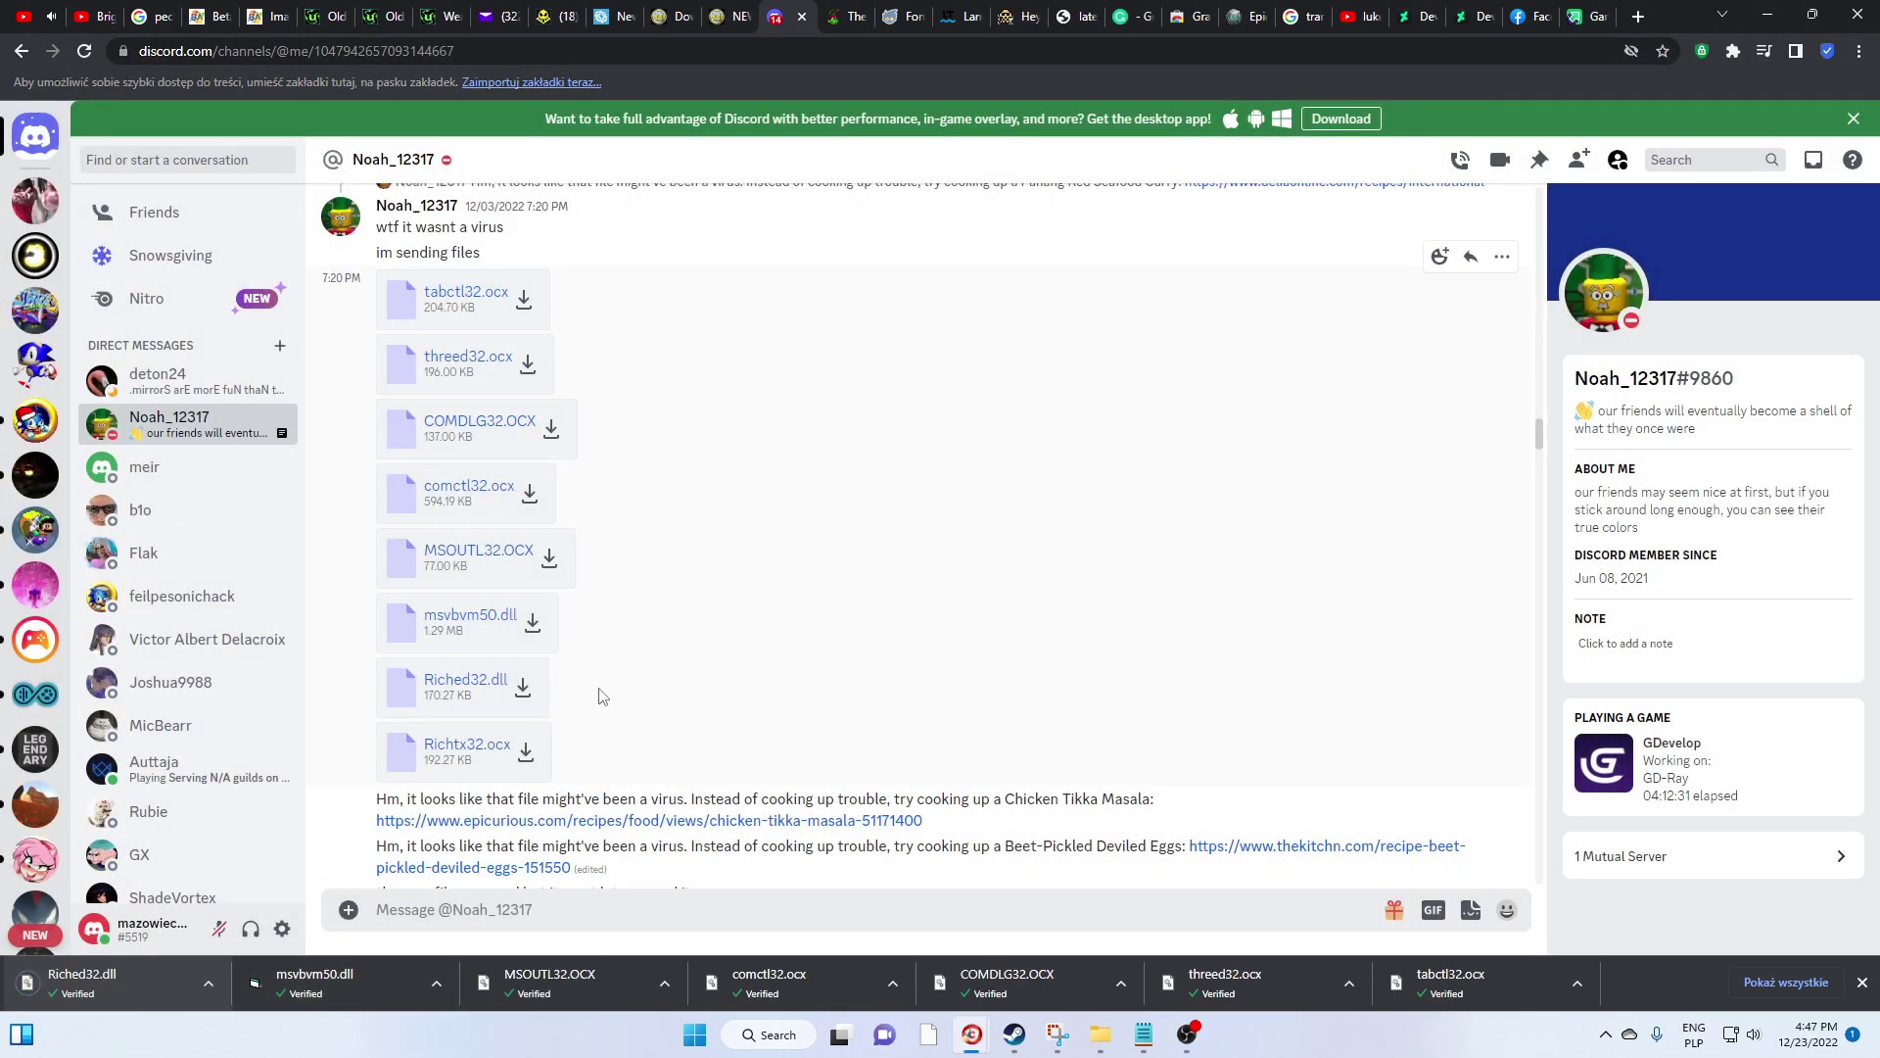
left_click(527, 753)
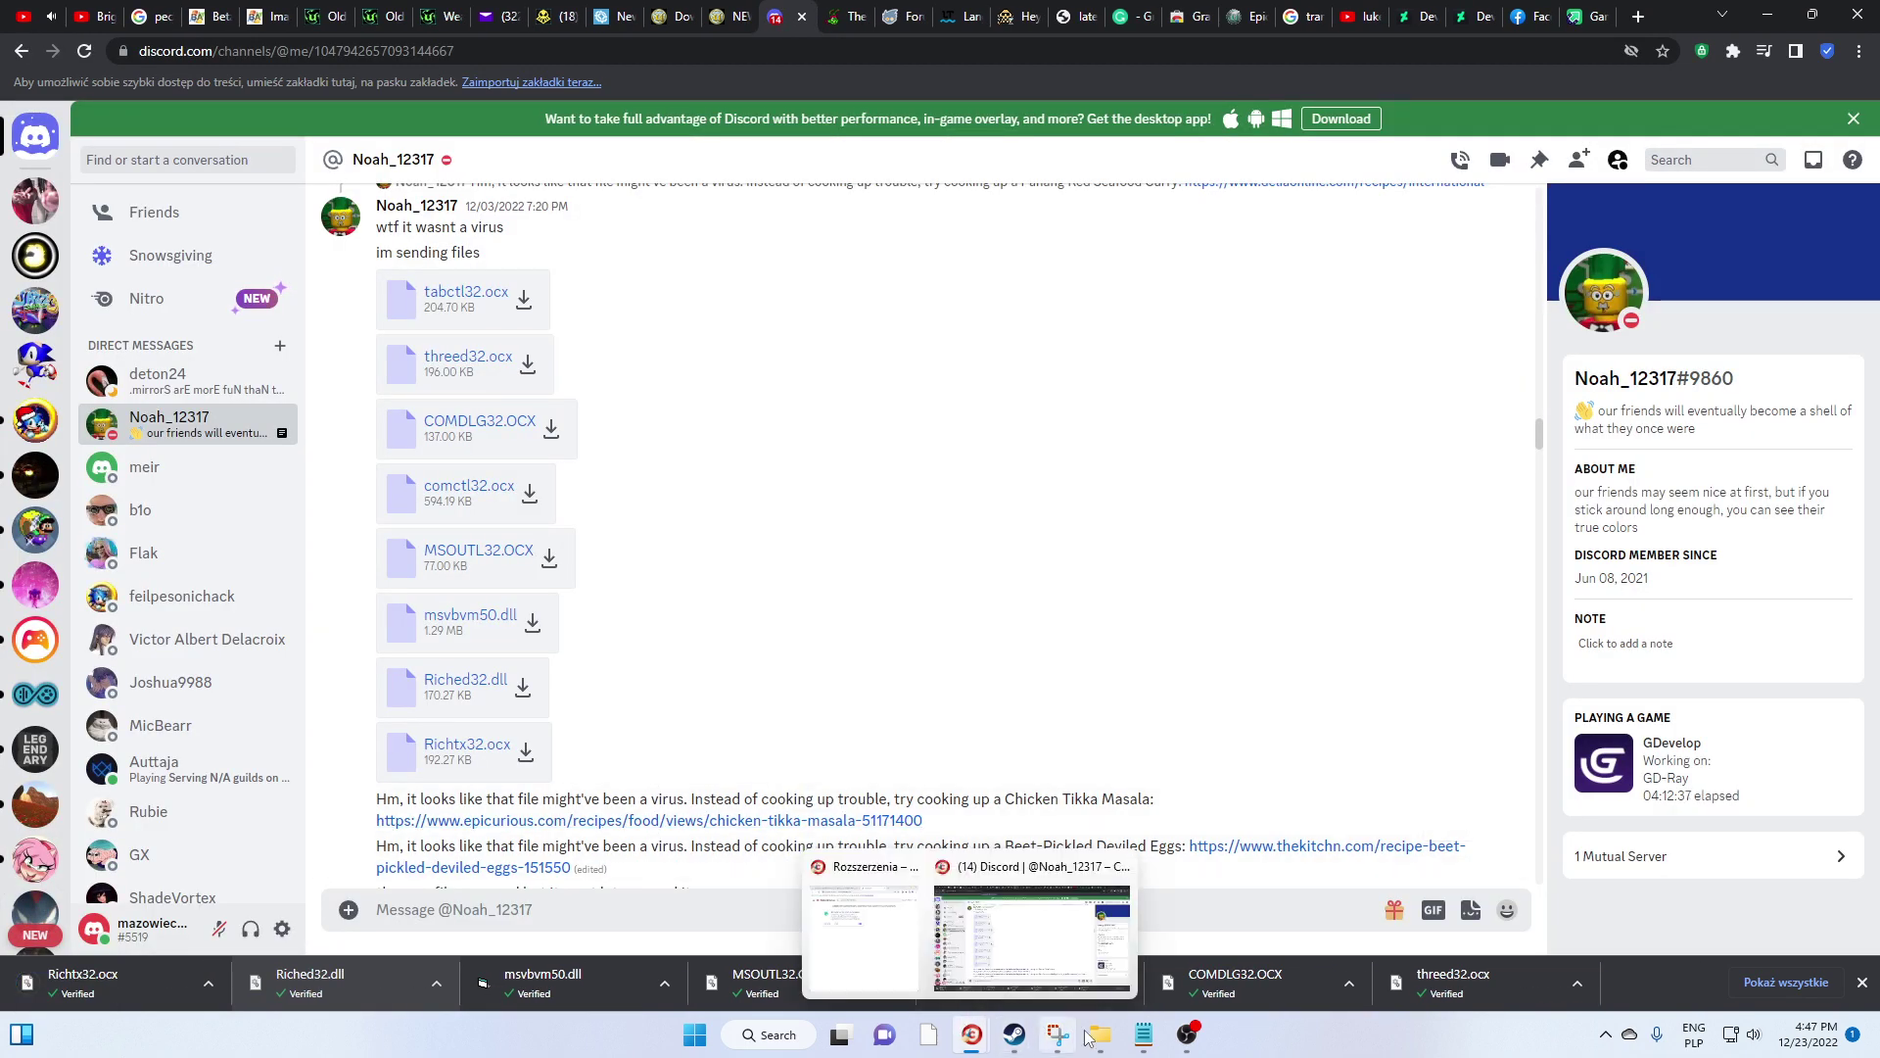
Switch to File Explorer and go from the System folder to today's files in the Downloads folder
mouse_move(1100, 1038)
left_click(1104, 949)
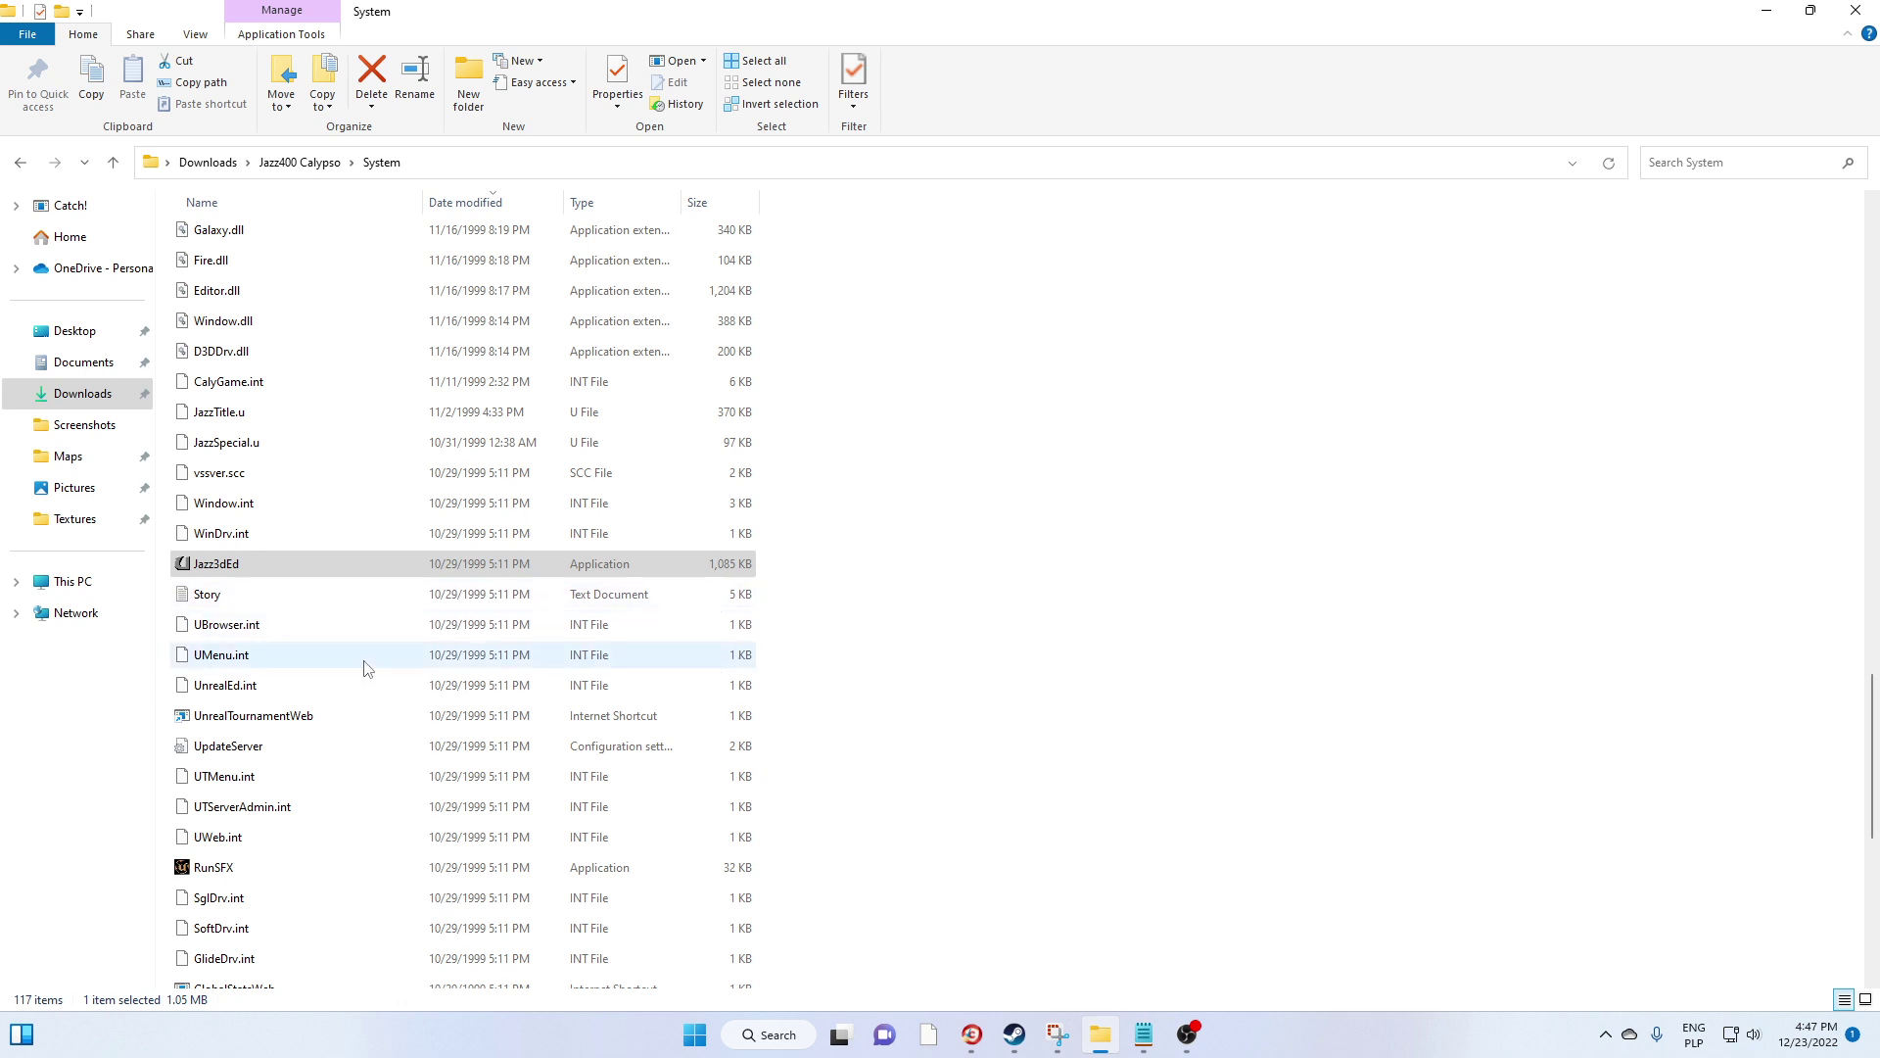
scroll(368, 666, "down", 7)
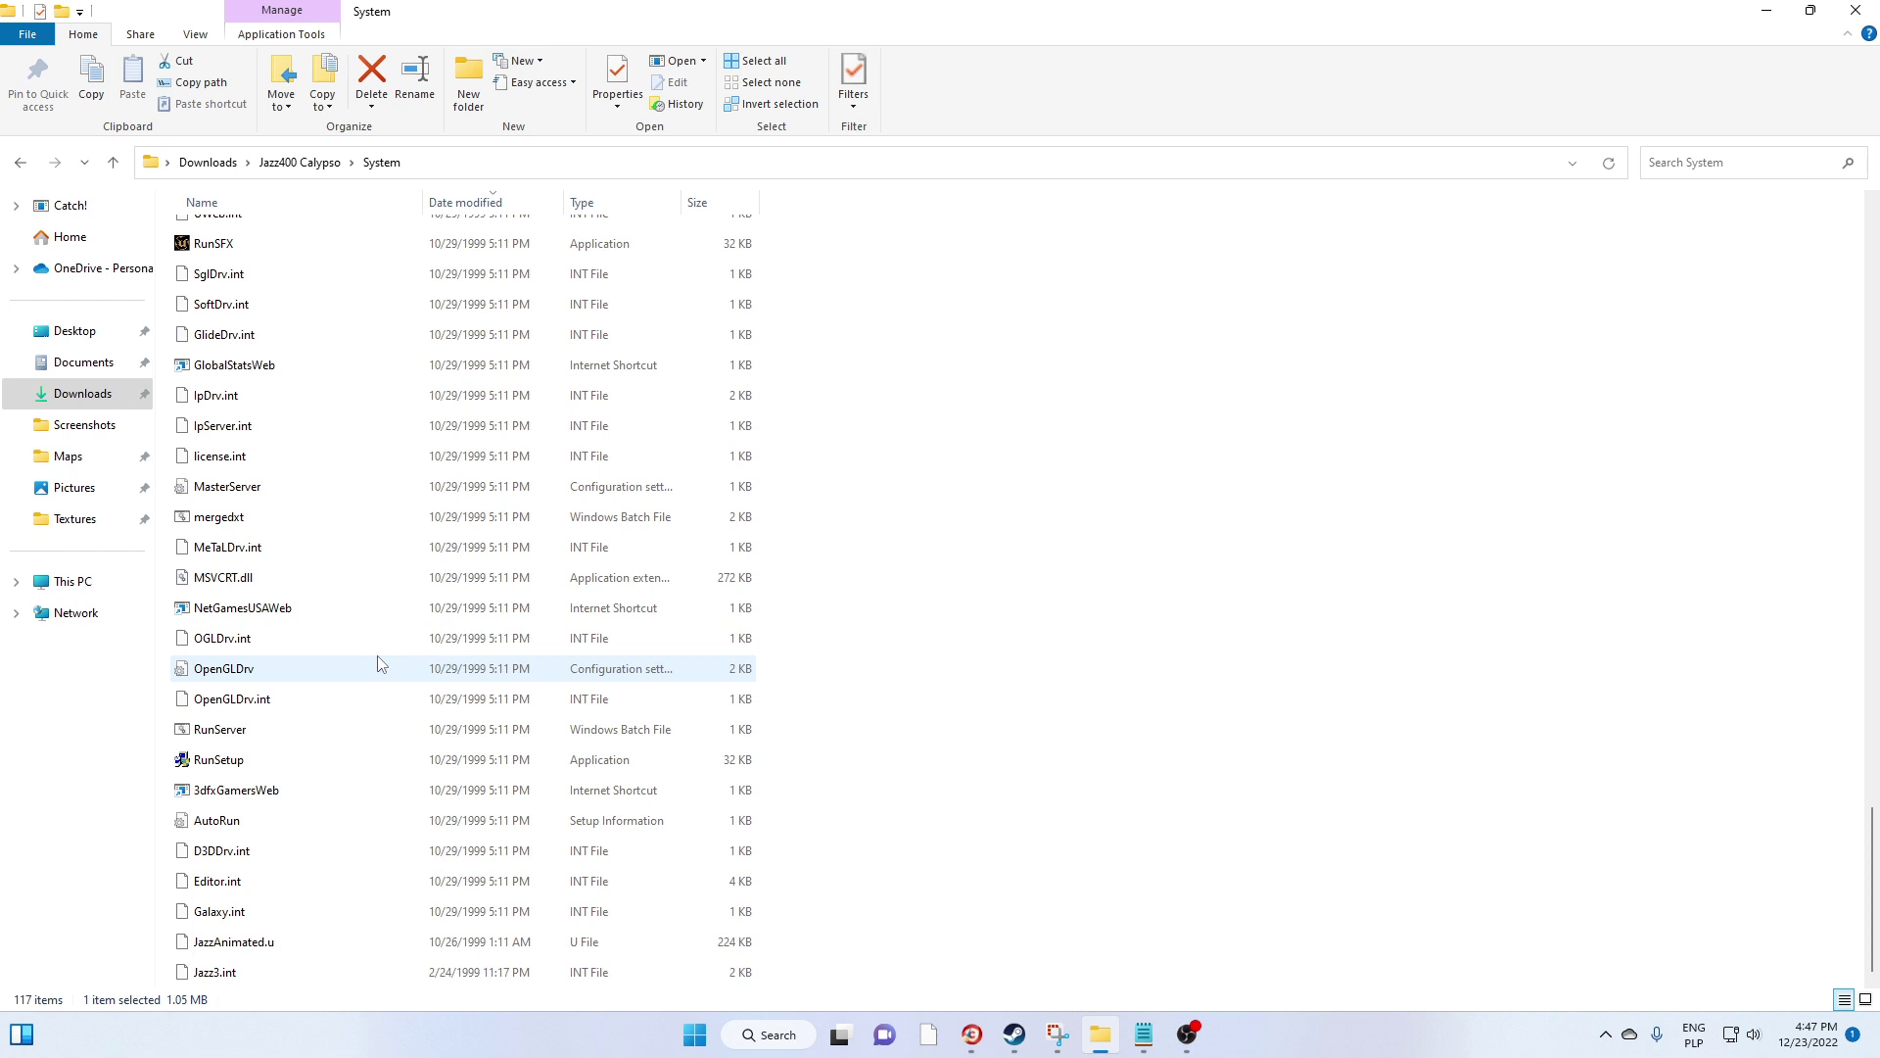
left_click(87, 395)
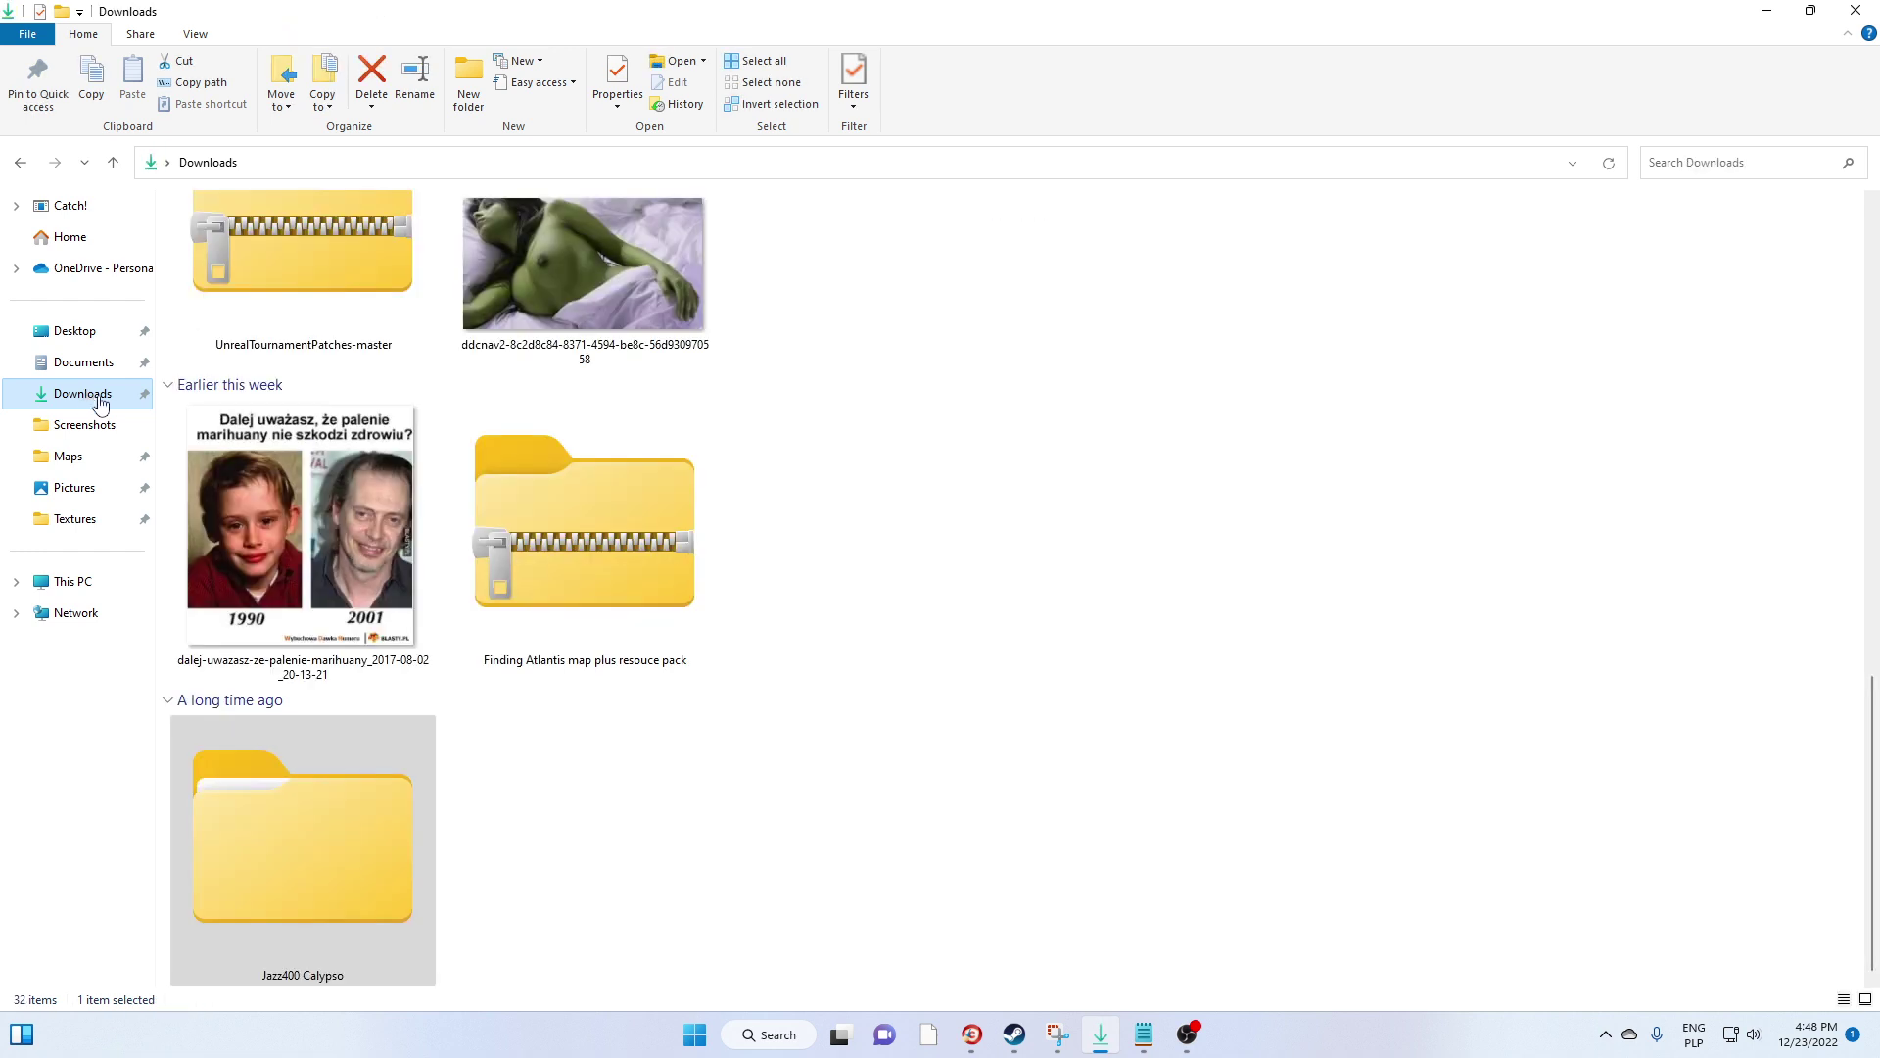
scroll(550, 839, "up", 10)
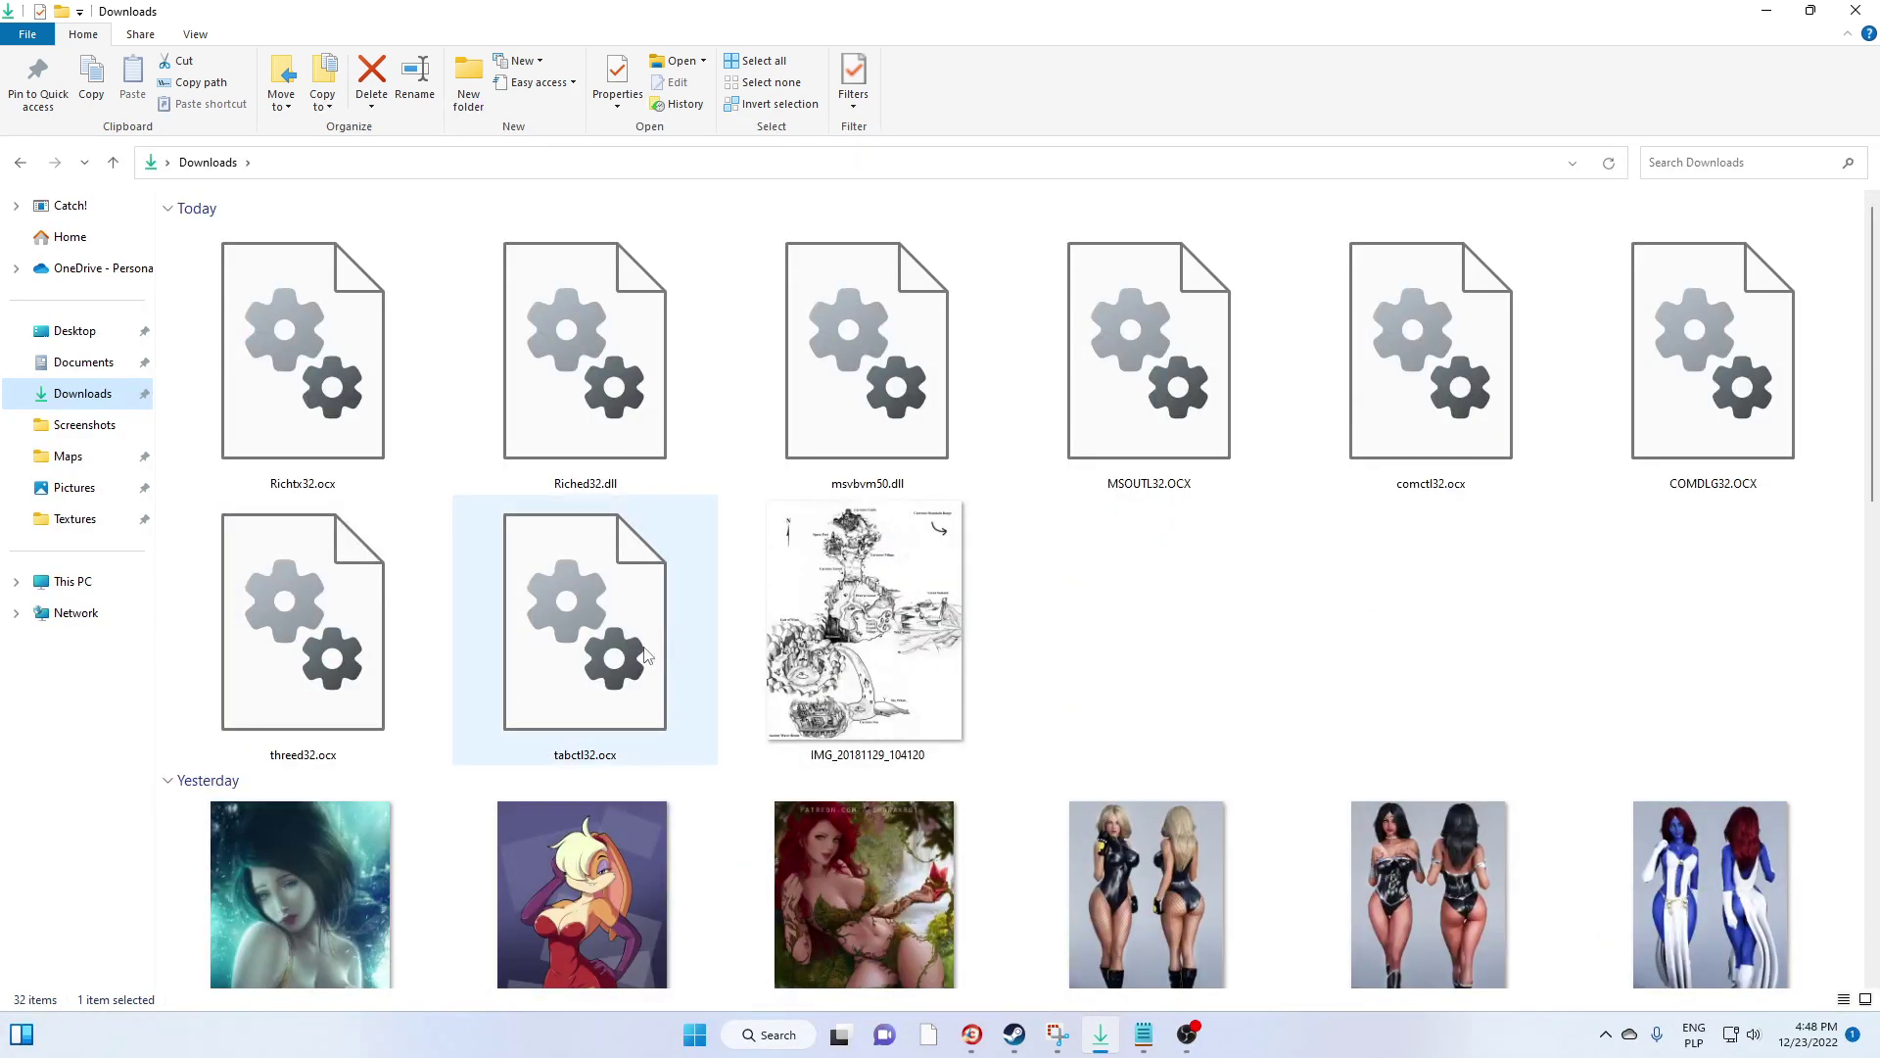
Copy today's eight downloaded .ocx and .dll files, from tabctl32.ocx through Richtx32.ocx, leaving out the image
left_click(571, 614)
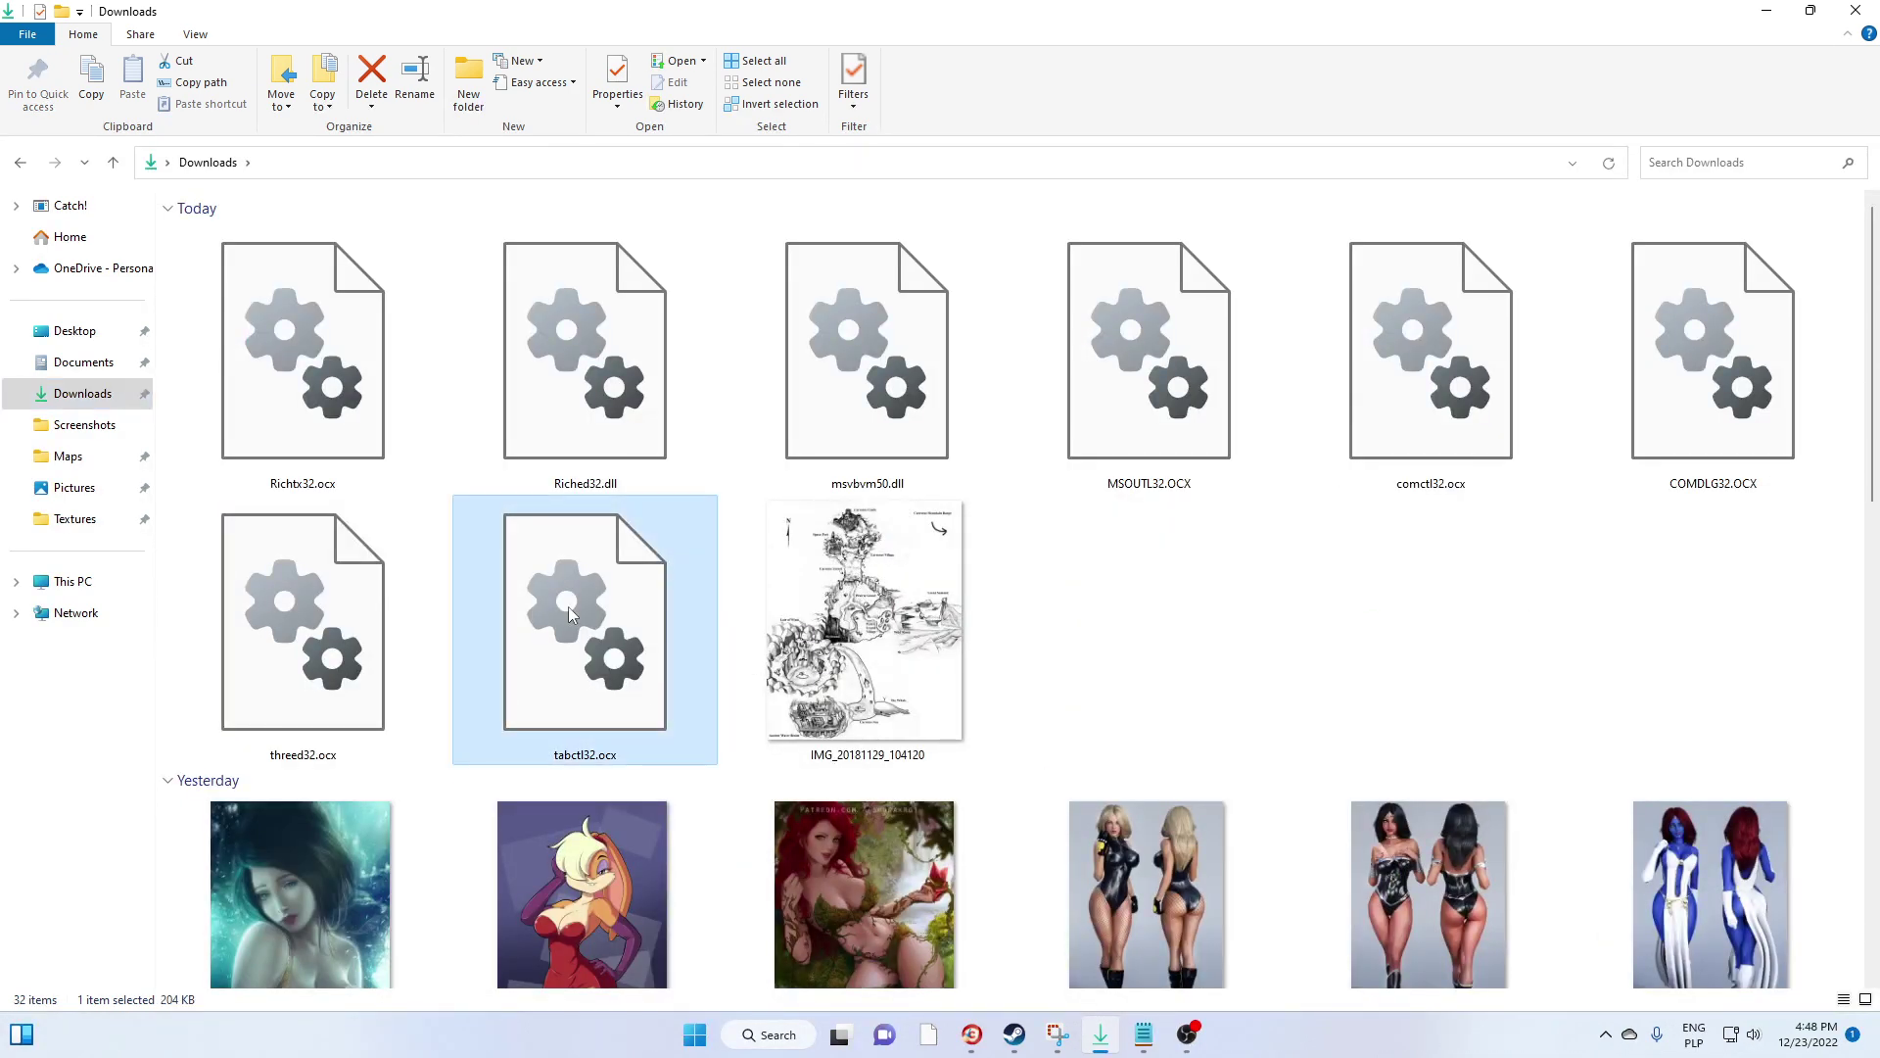
left_click(1190, 1035)
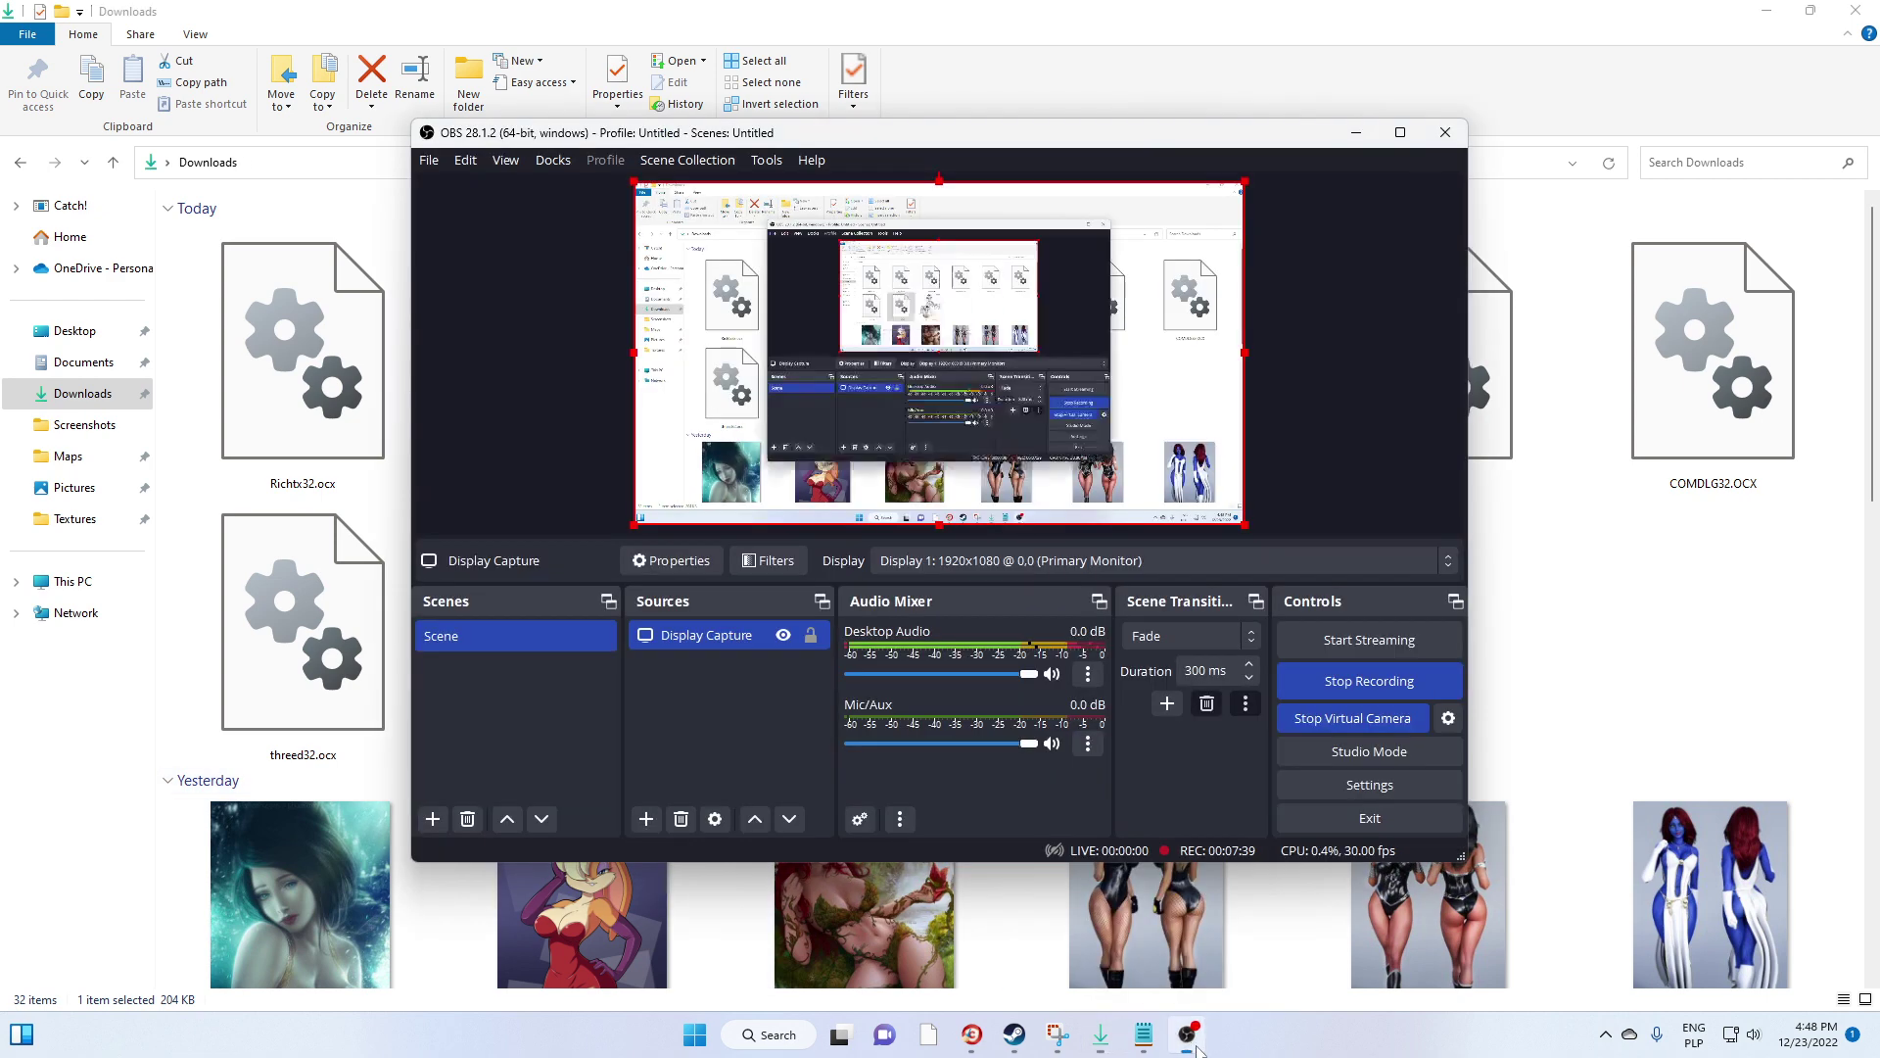
left_click(960, 3)
left_click(355, 656, "ctrl")
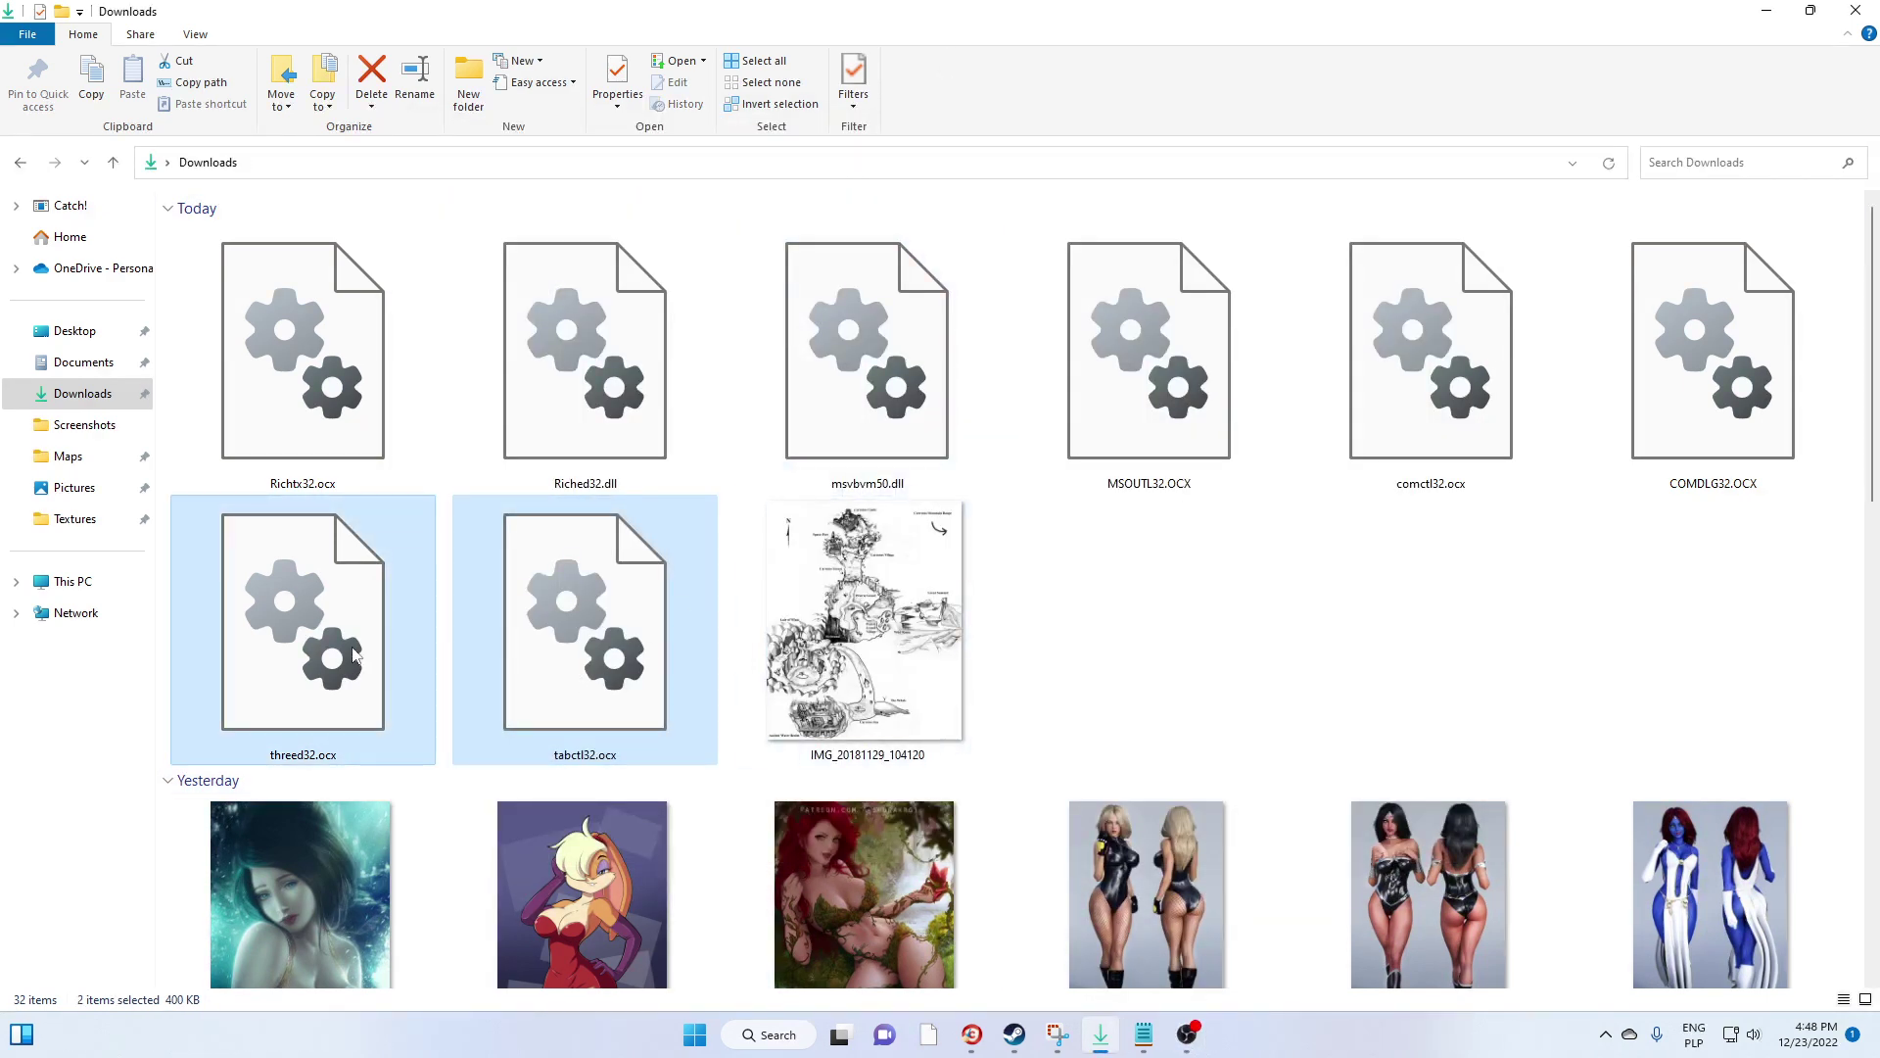
left_click(1665, 388, "ctrl")
left_click(1406, 404, "ctrl")
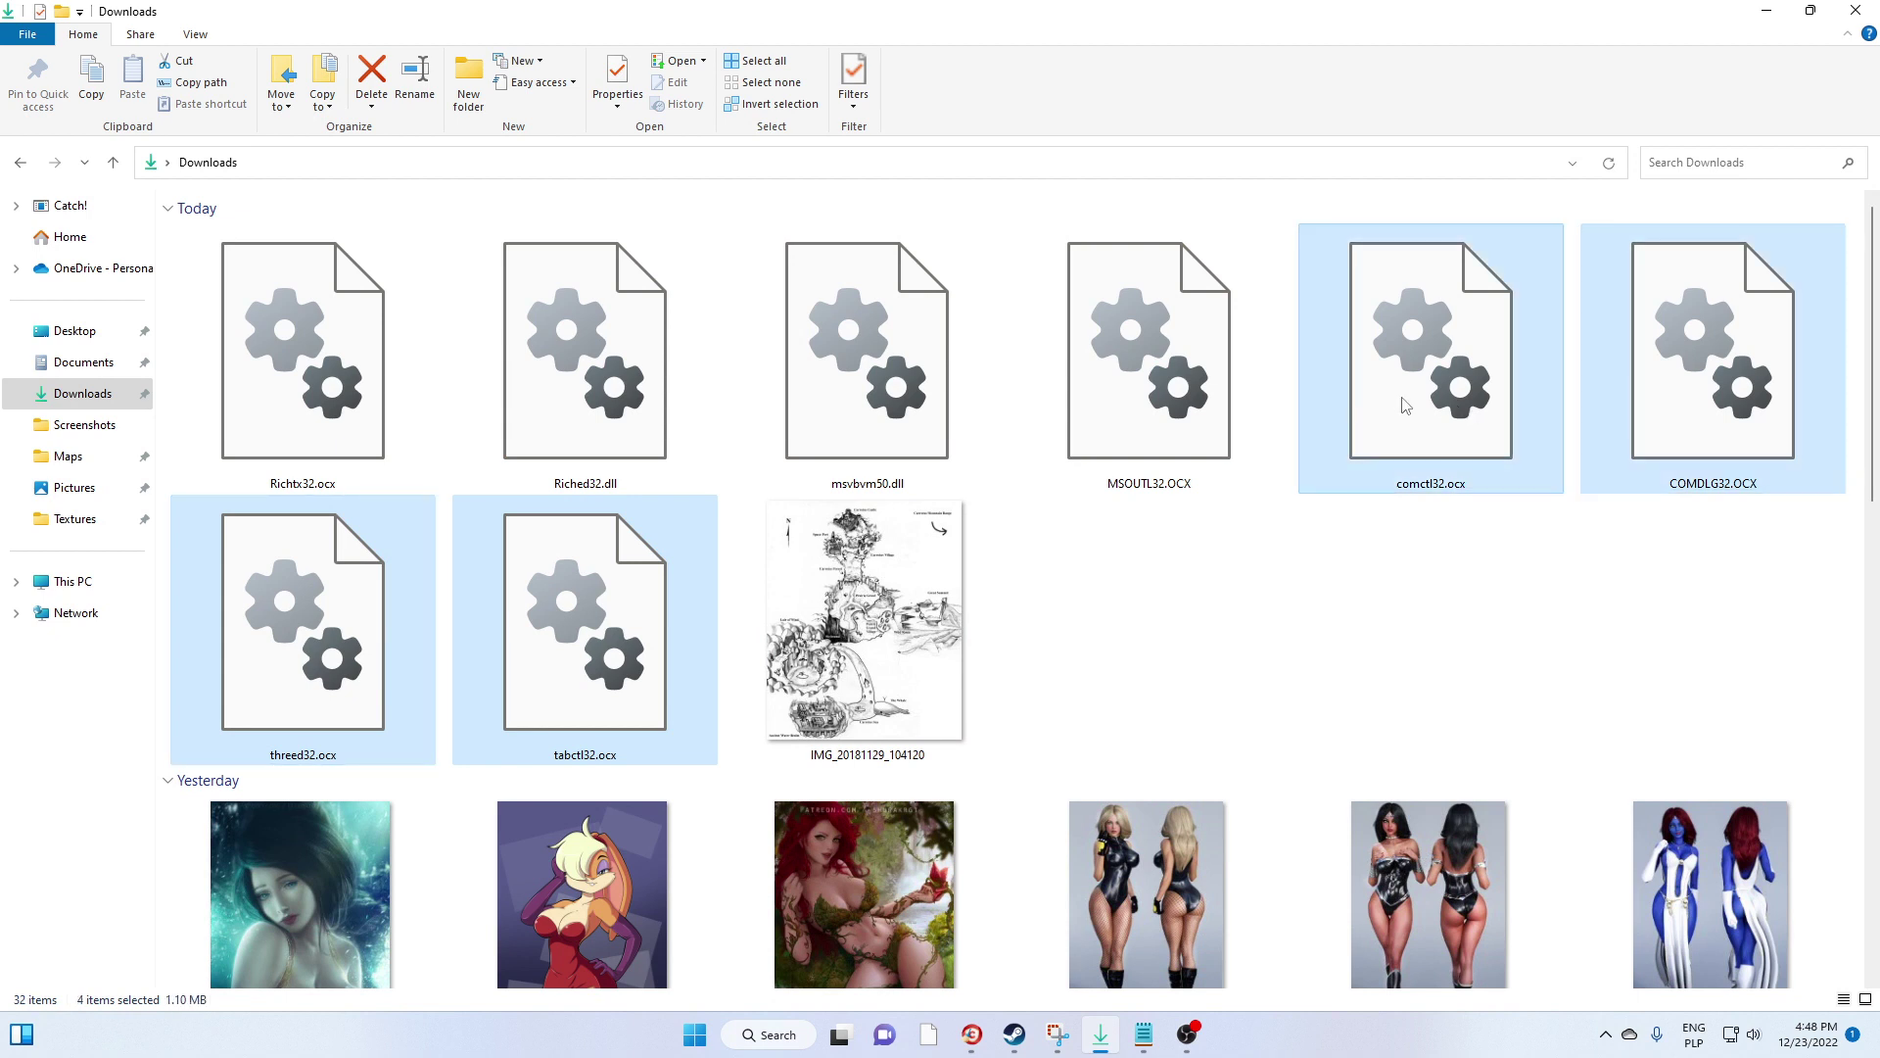
left_click(1178, 411, "ctrl")
left_click(913, 407, "ctrl")
left_click(592, 391, "ctrl")
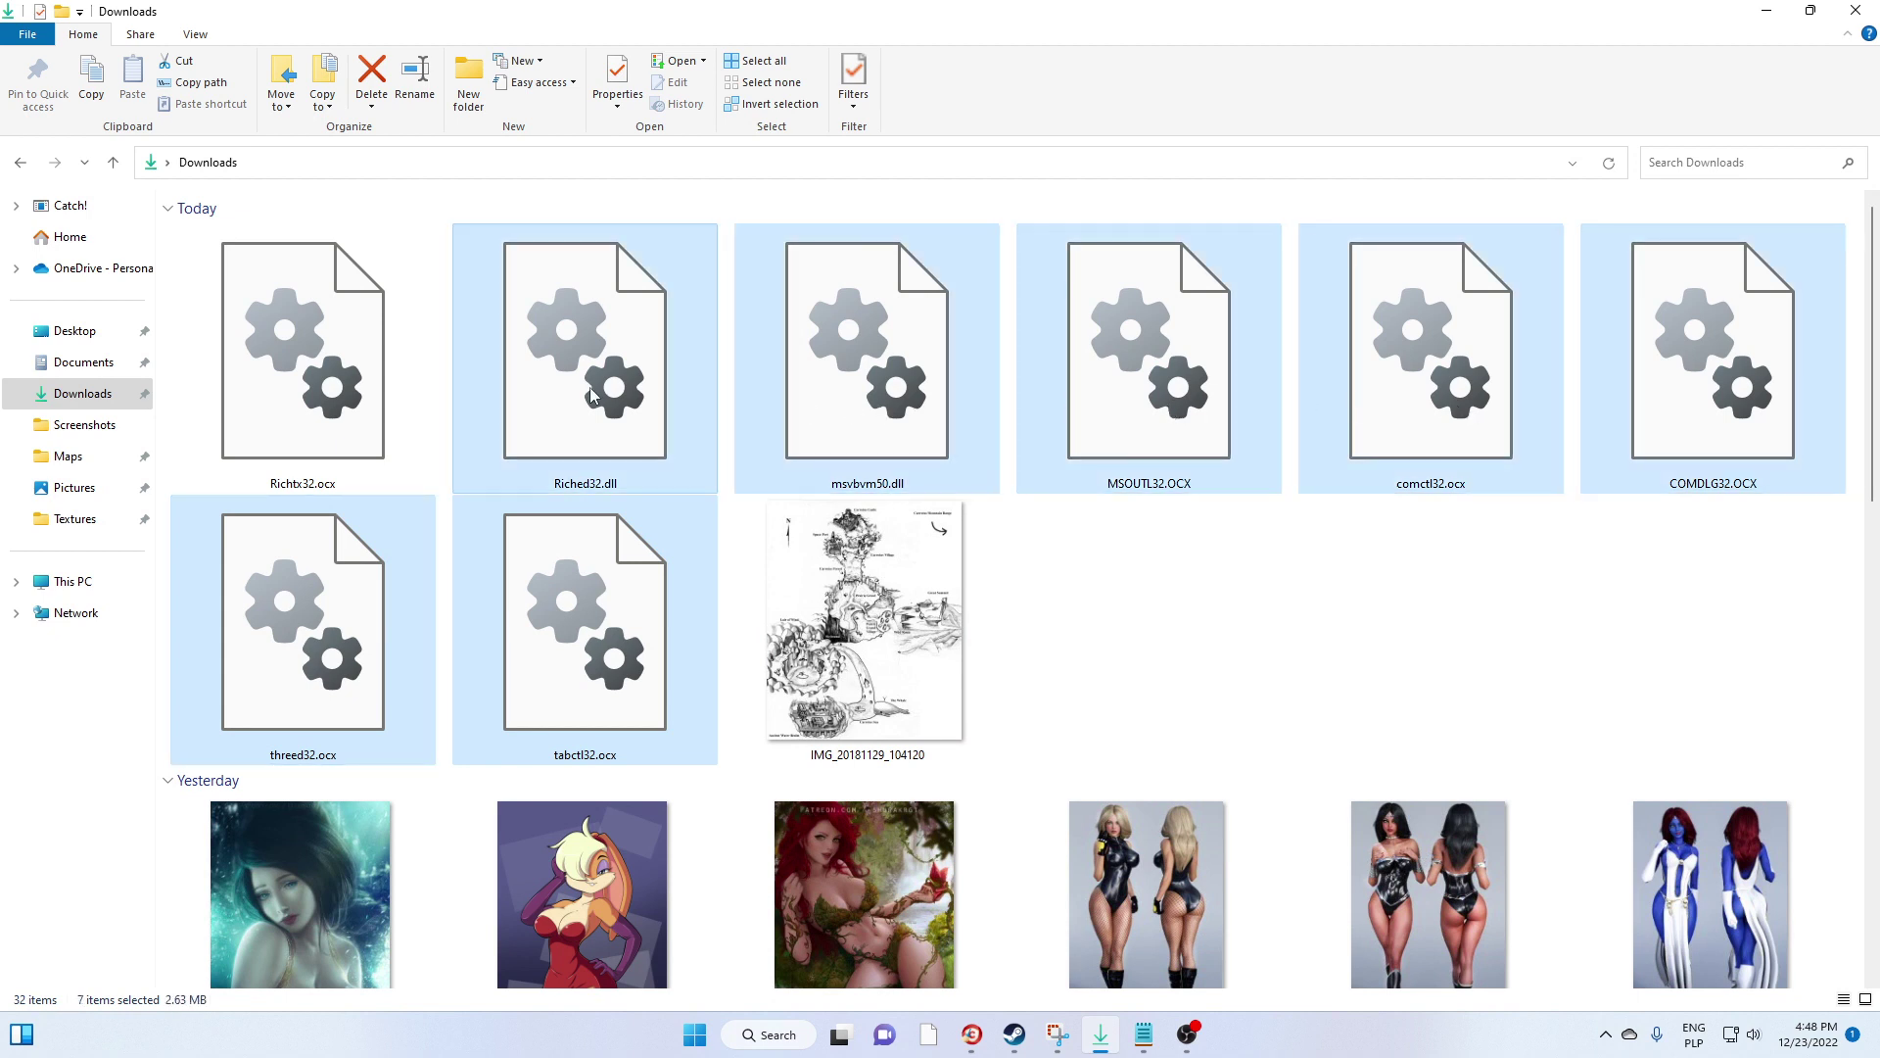
left_click(325, 361, "ctrl")
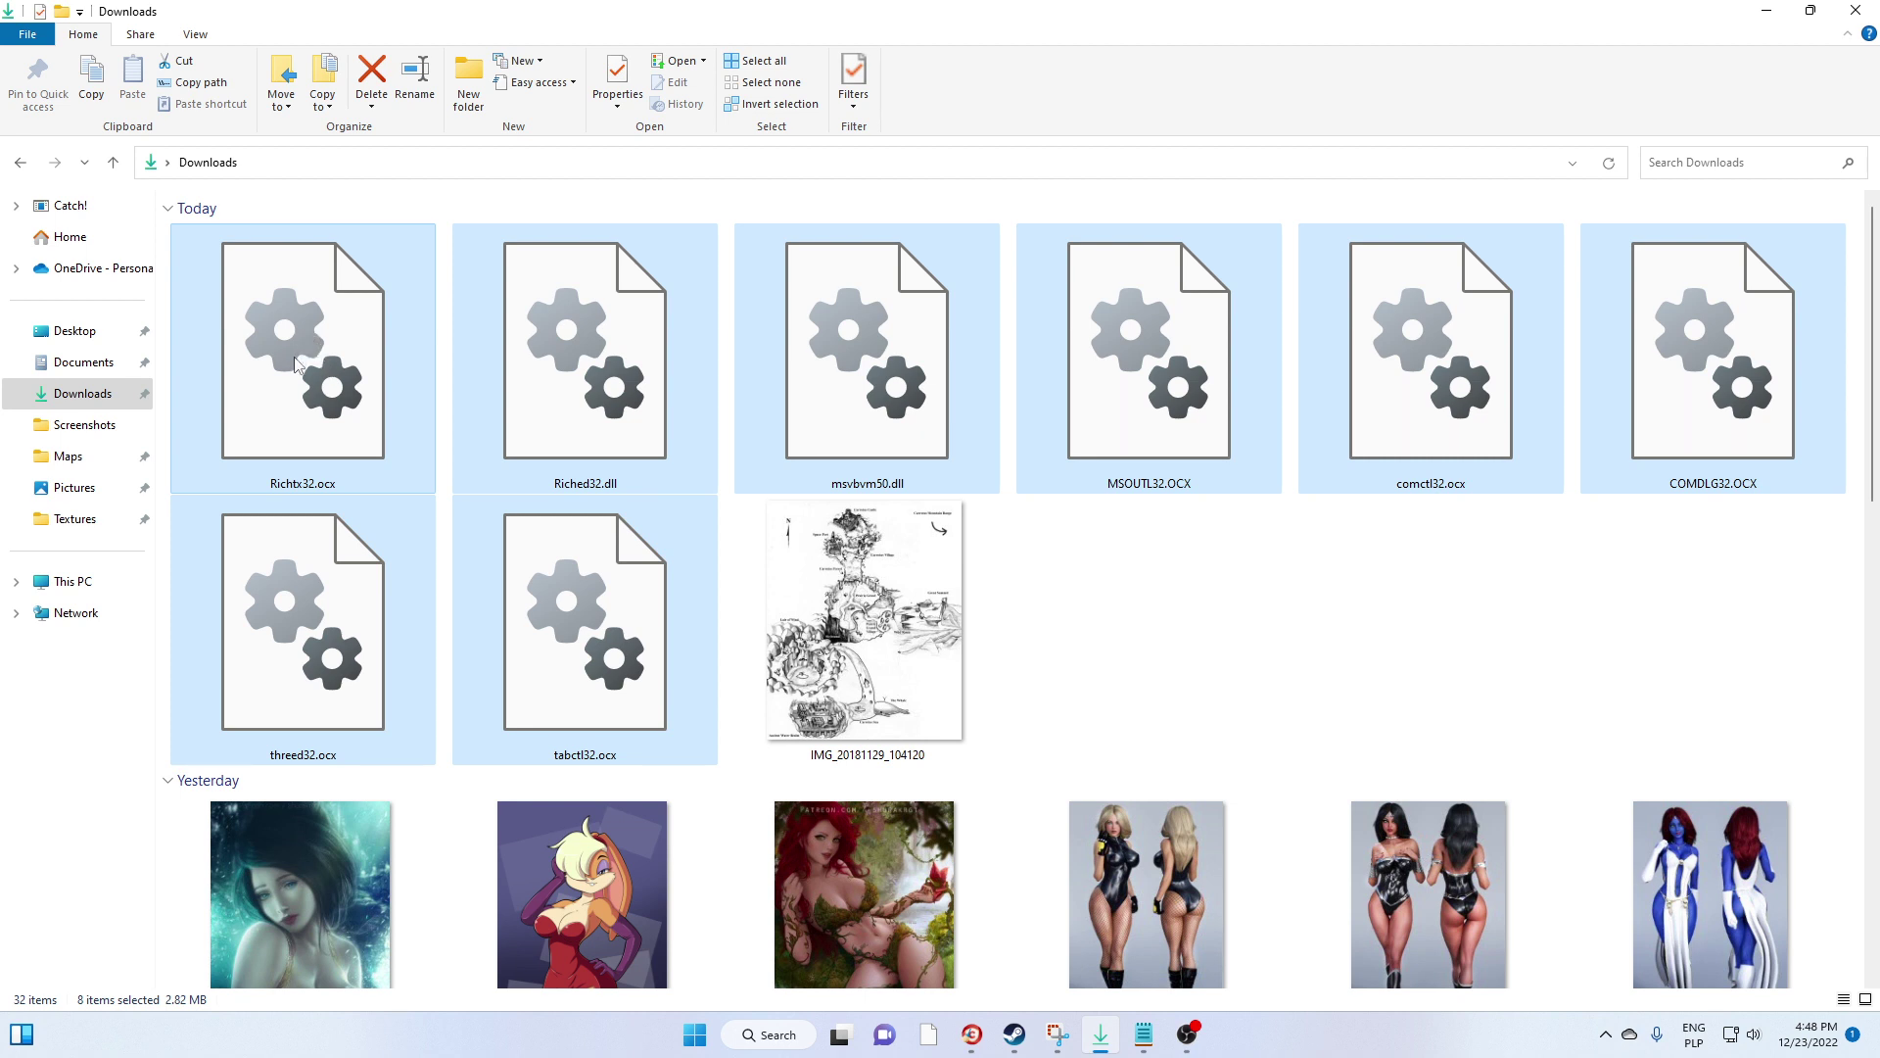
right_click(296, 362)
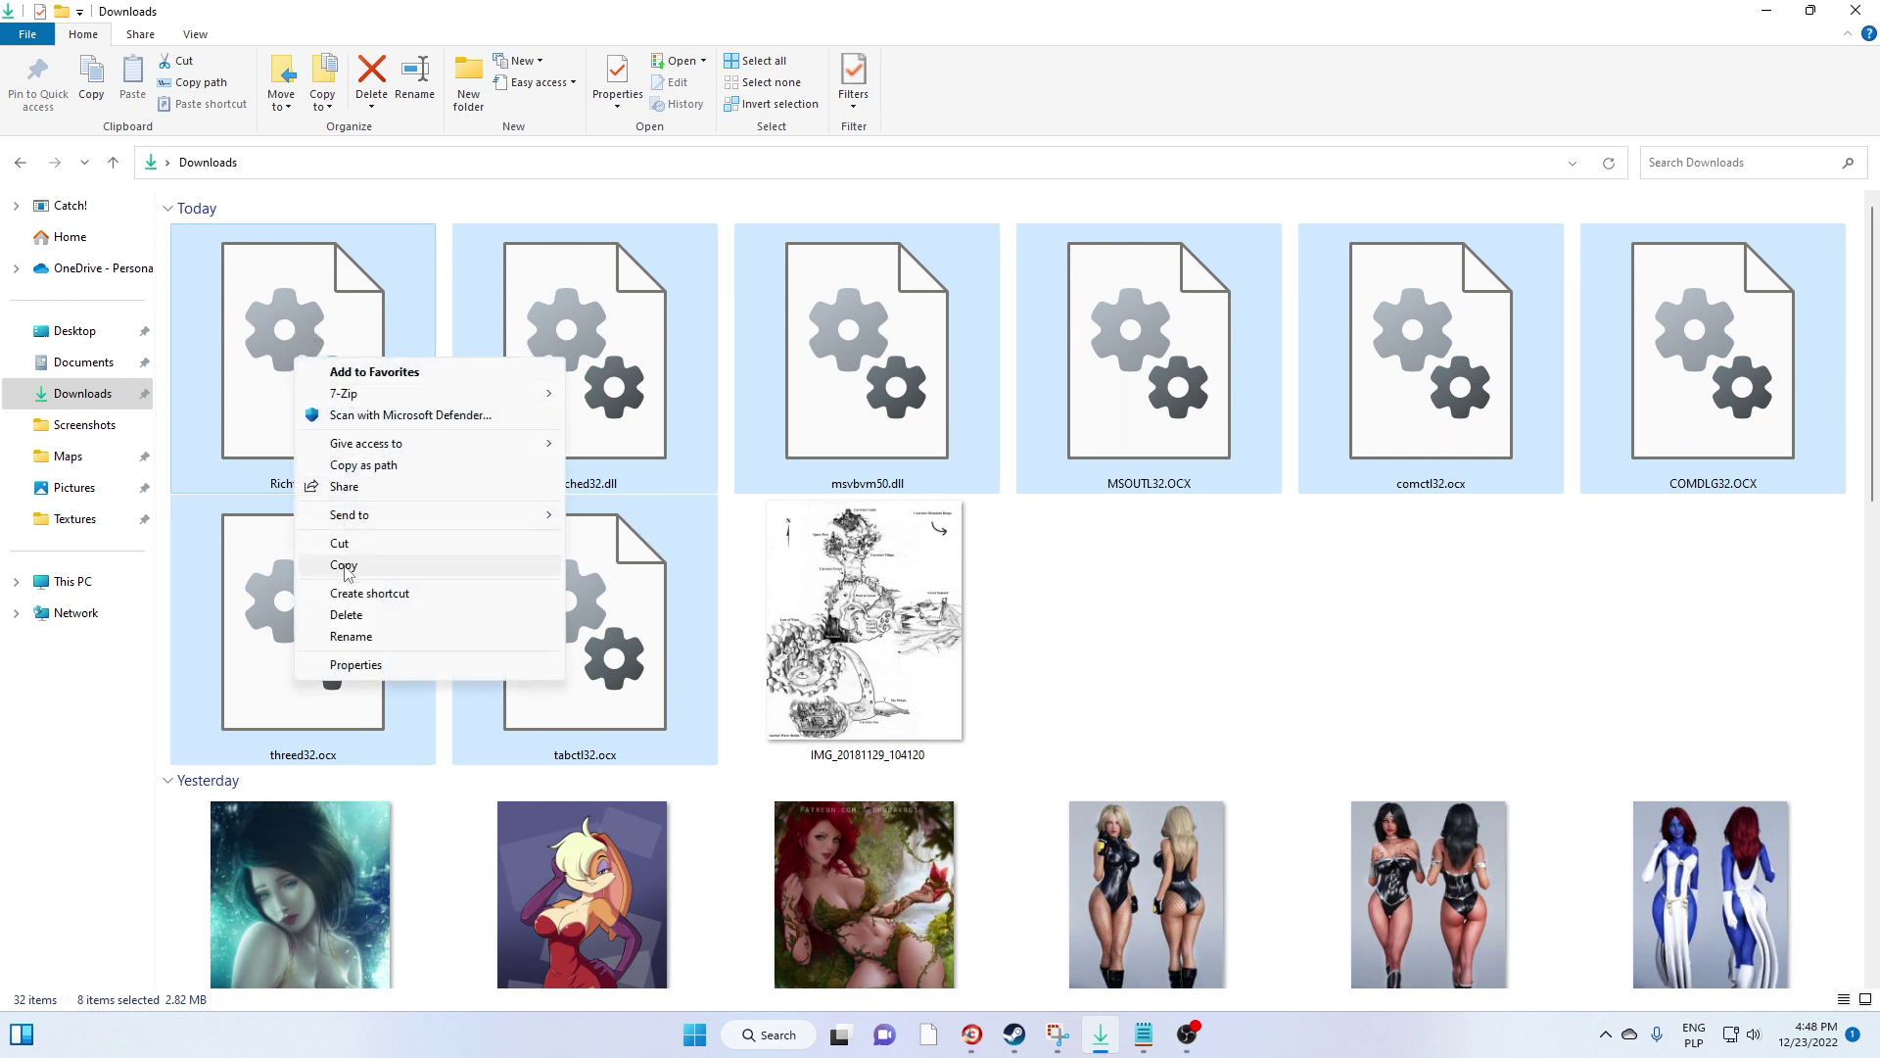
left_click(344, 567)
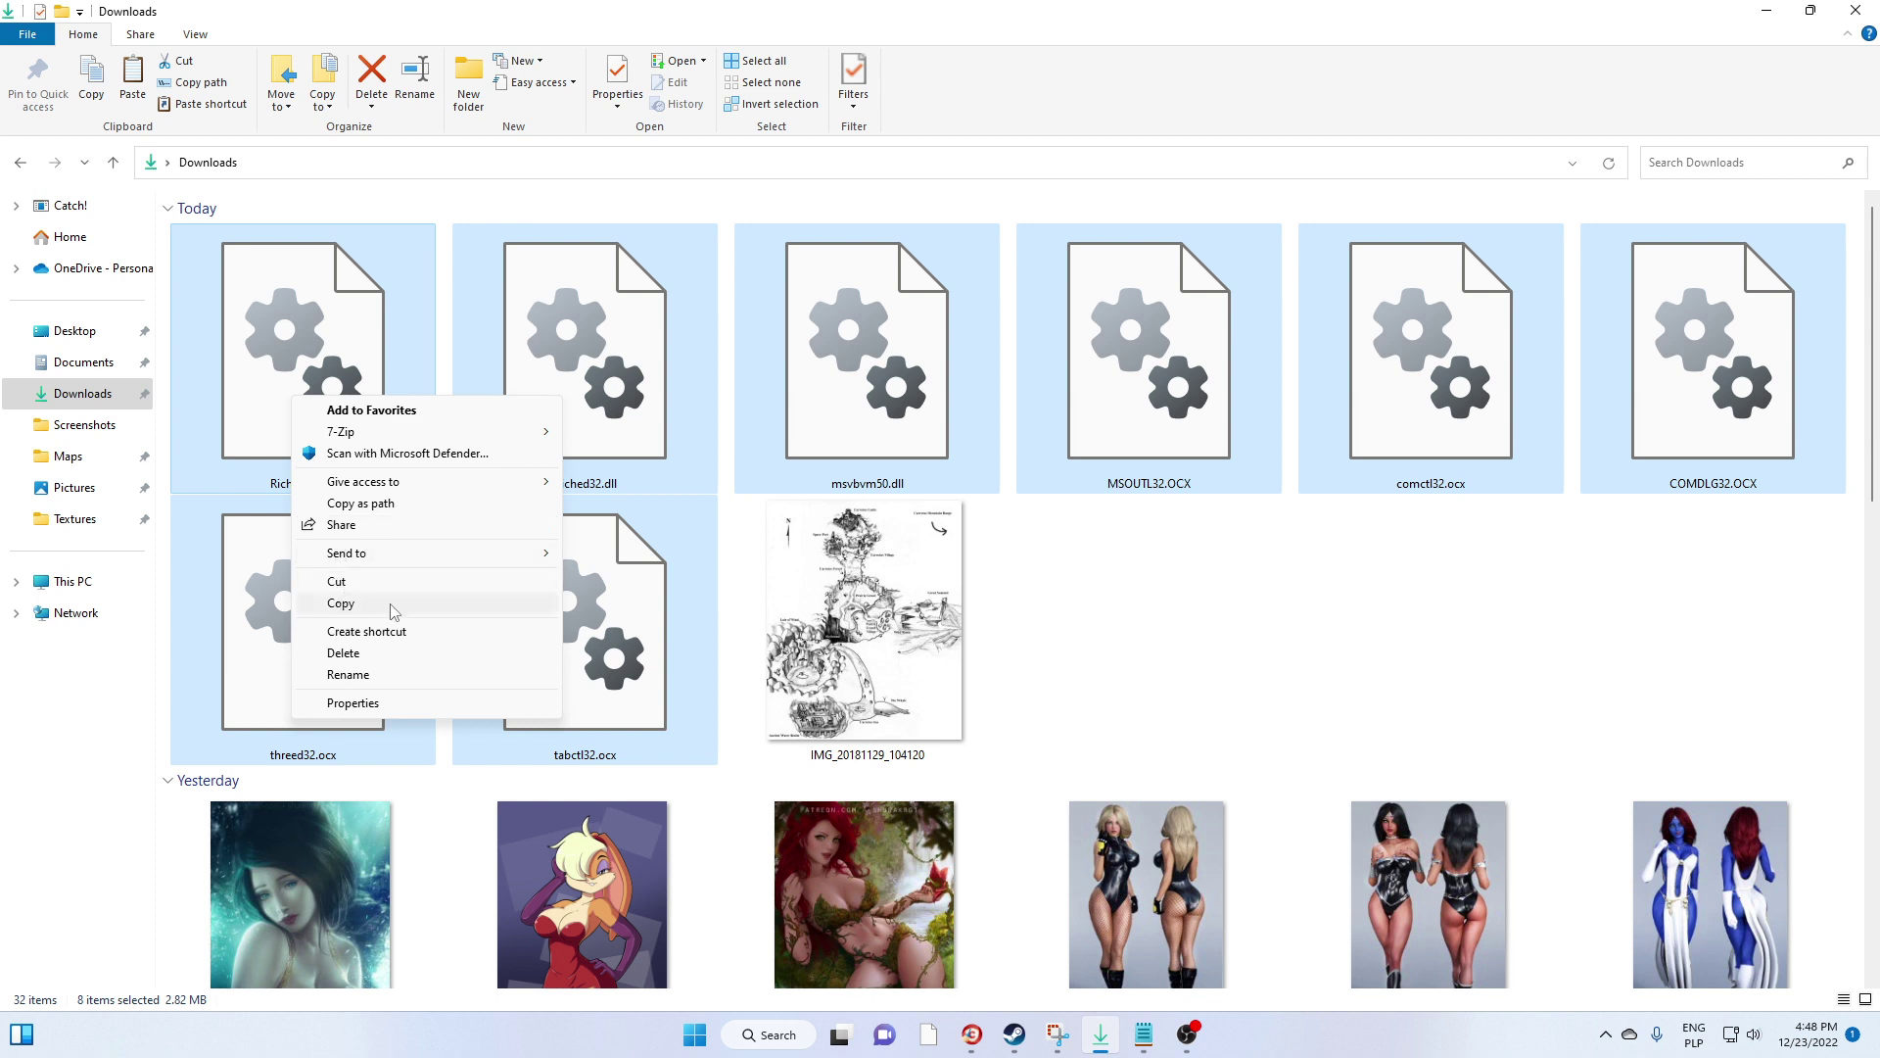
left_click(341, 605)
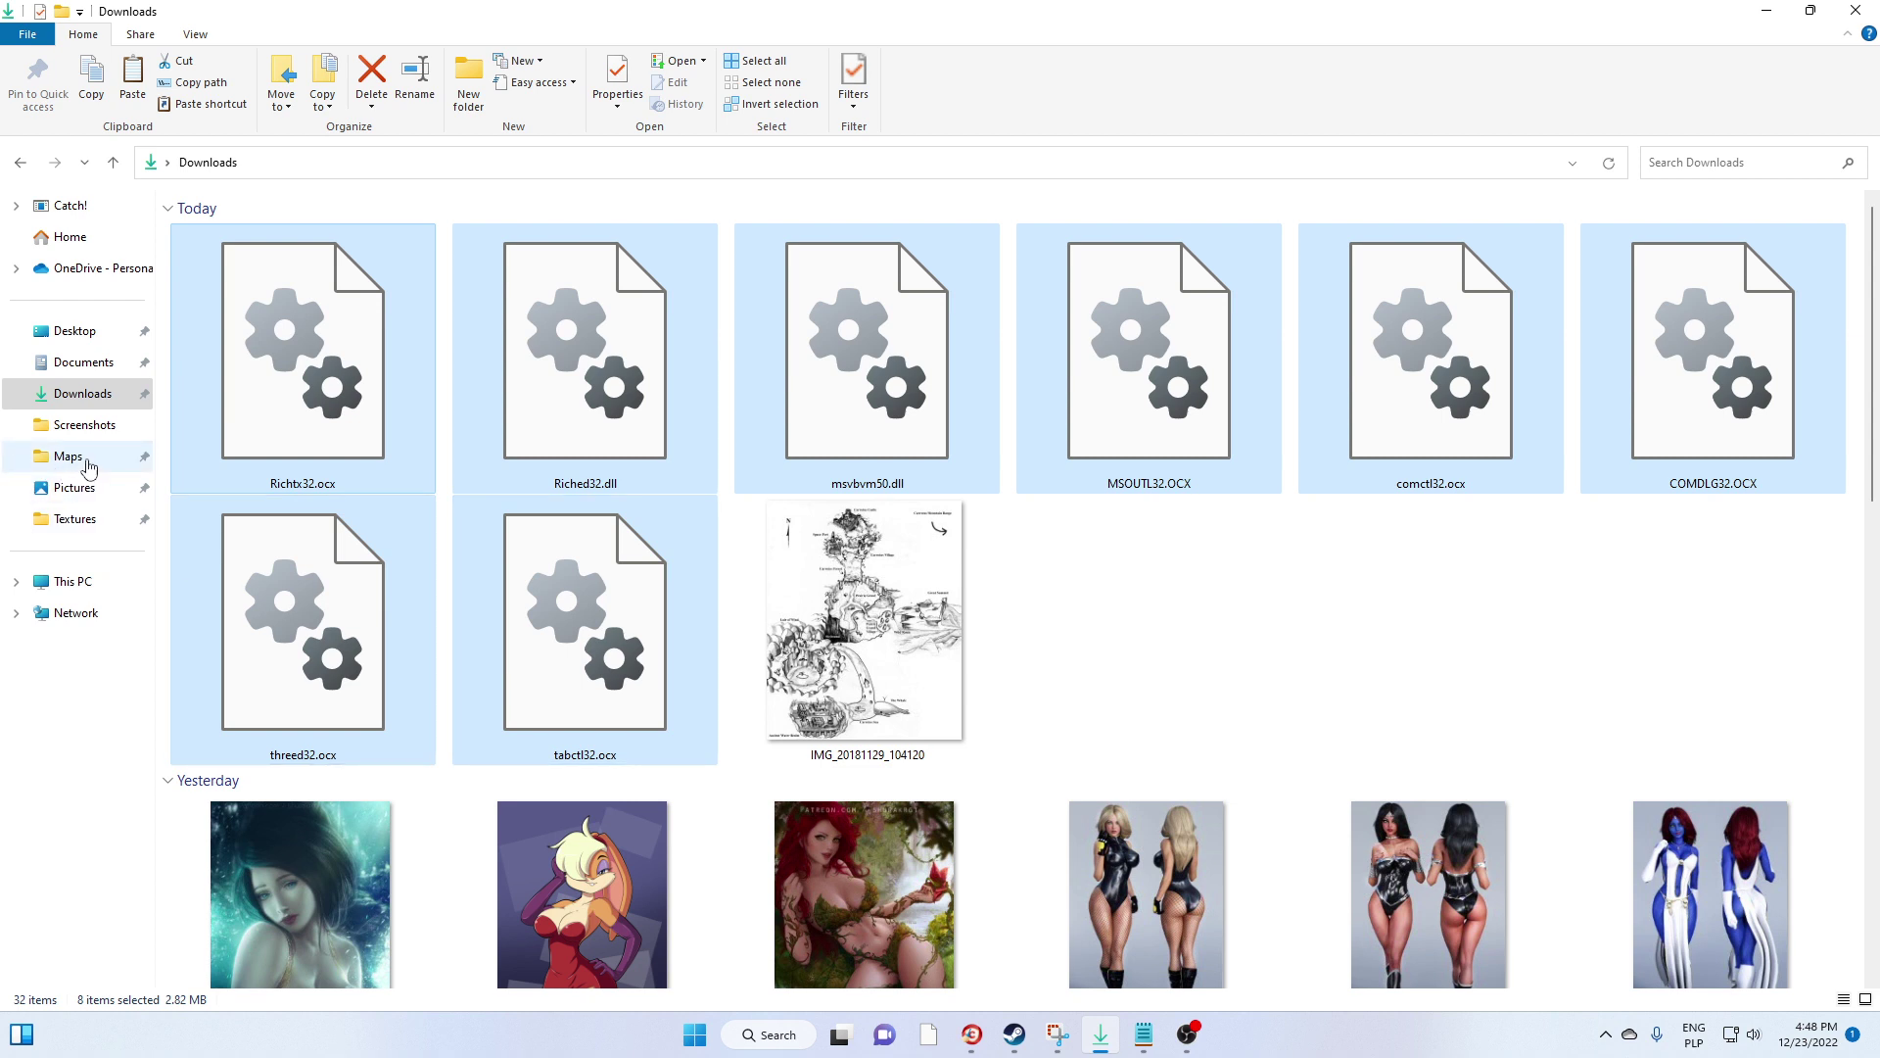
Paste the copied .ocx and .dll files into the System folder of Jazz400 Calypso in Downloads
left_click(75, 520)
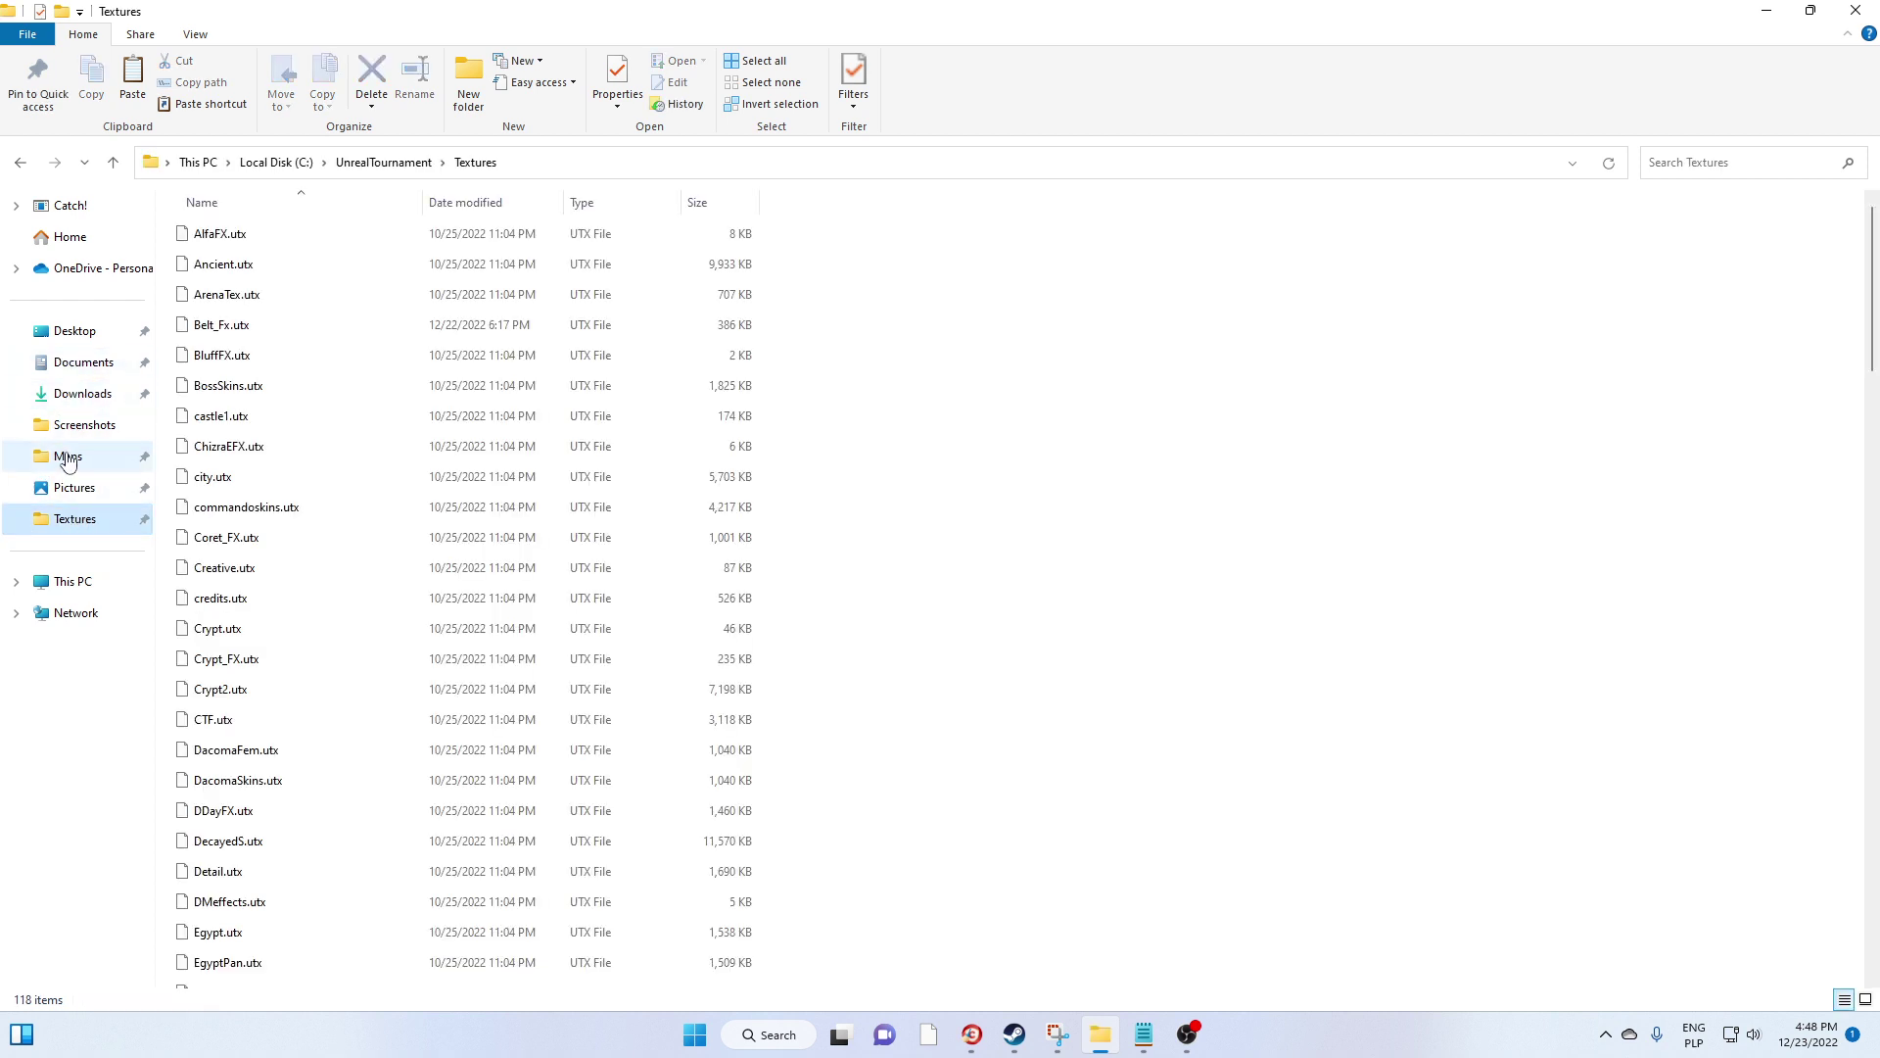
left_click(67, 458)
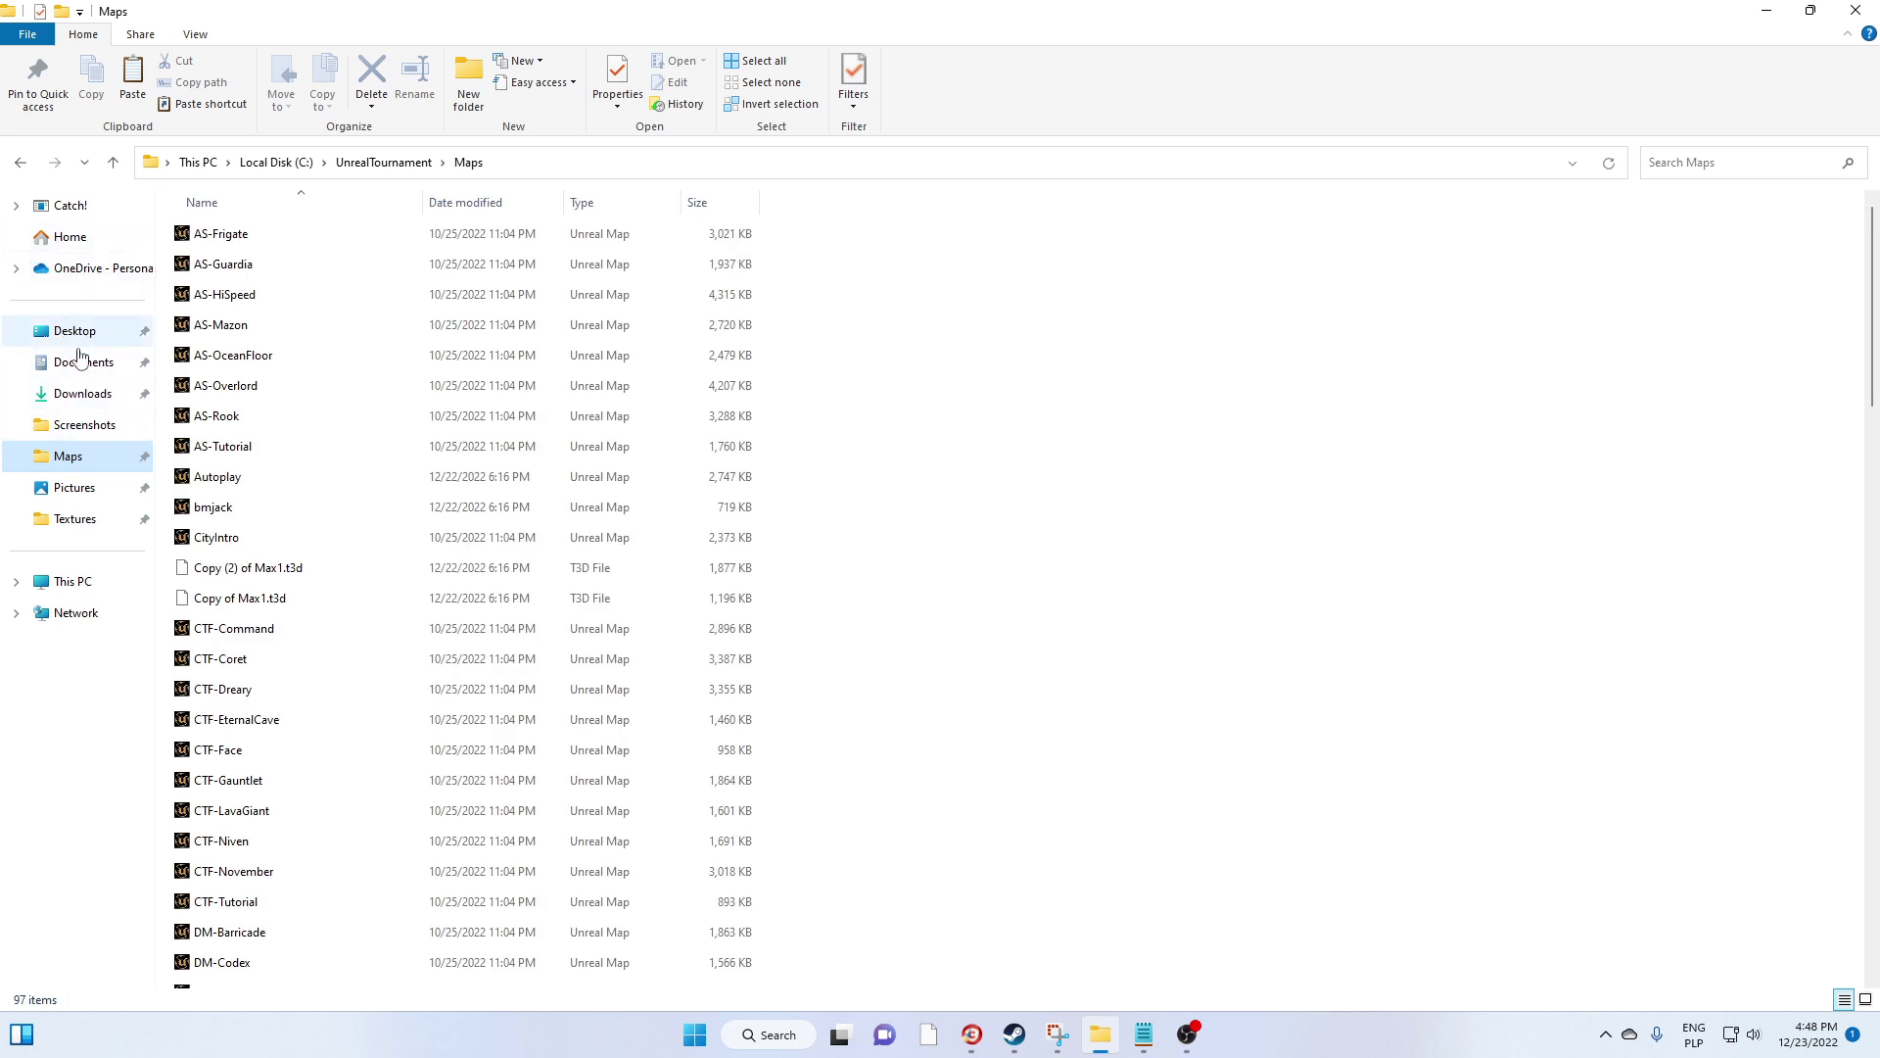
left_click(82, 393)
scroll(670, 575, "down", 10)
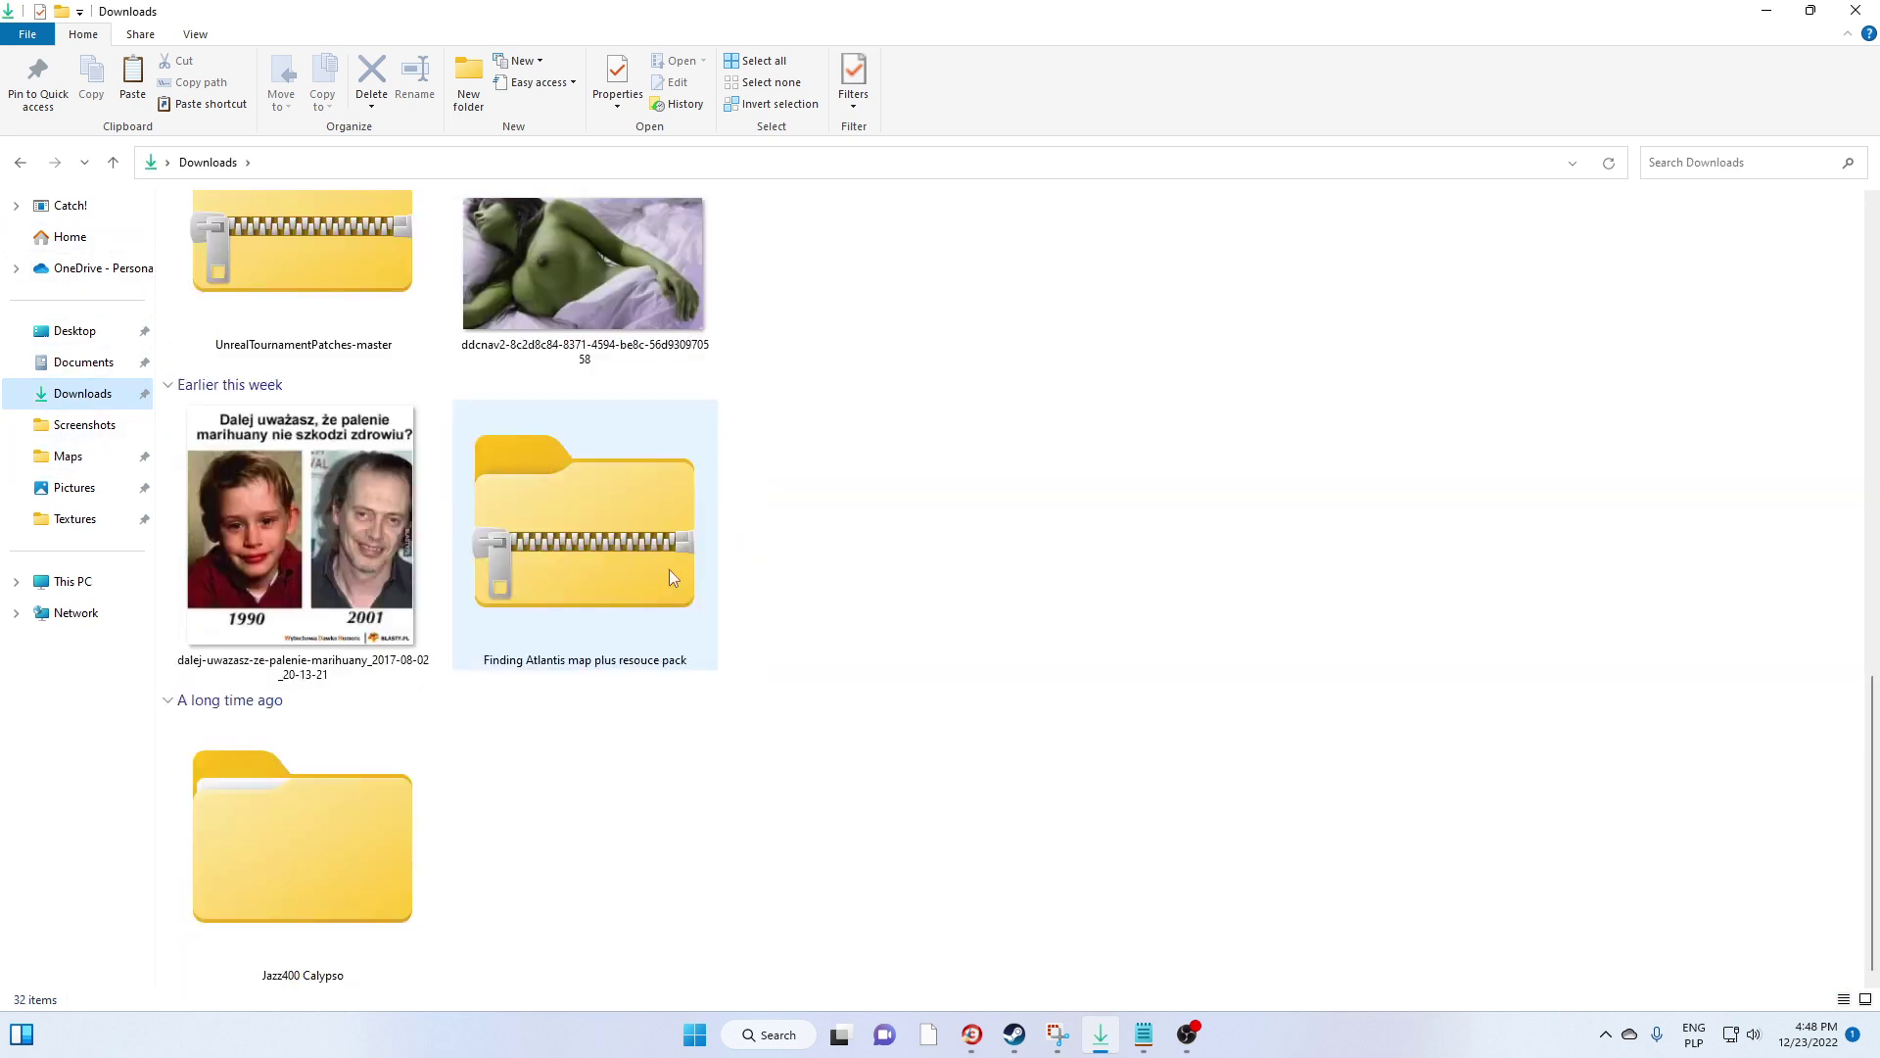
double_click(327, 808)
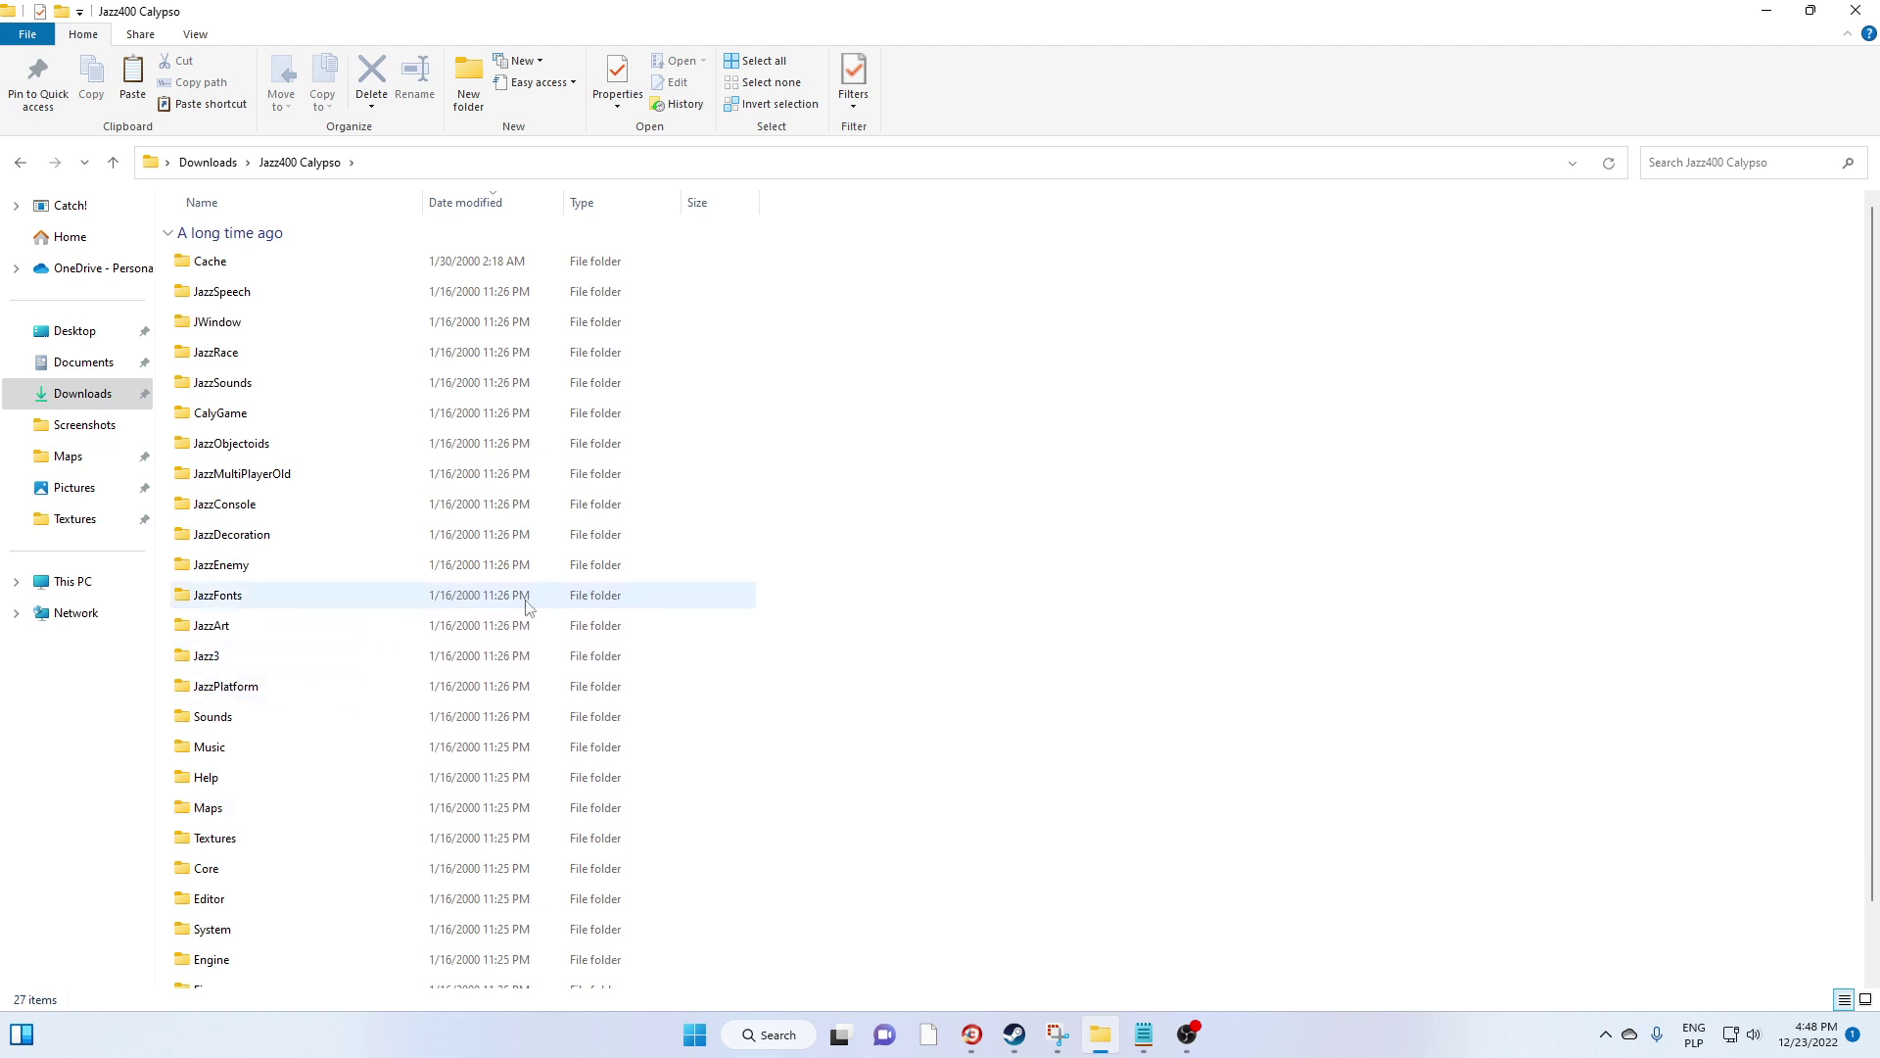
scroll(801, 642, "down", 1)
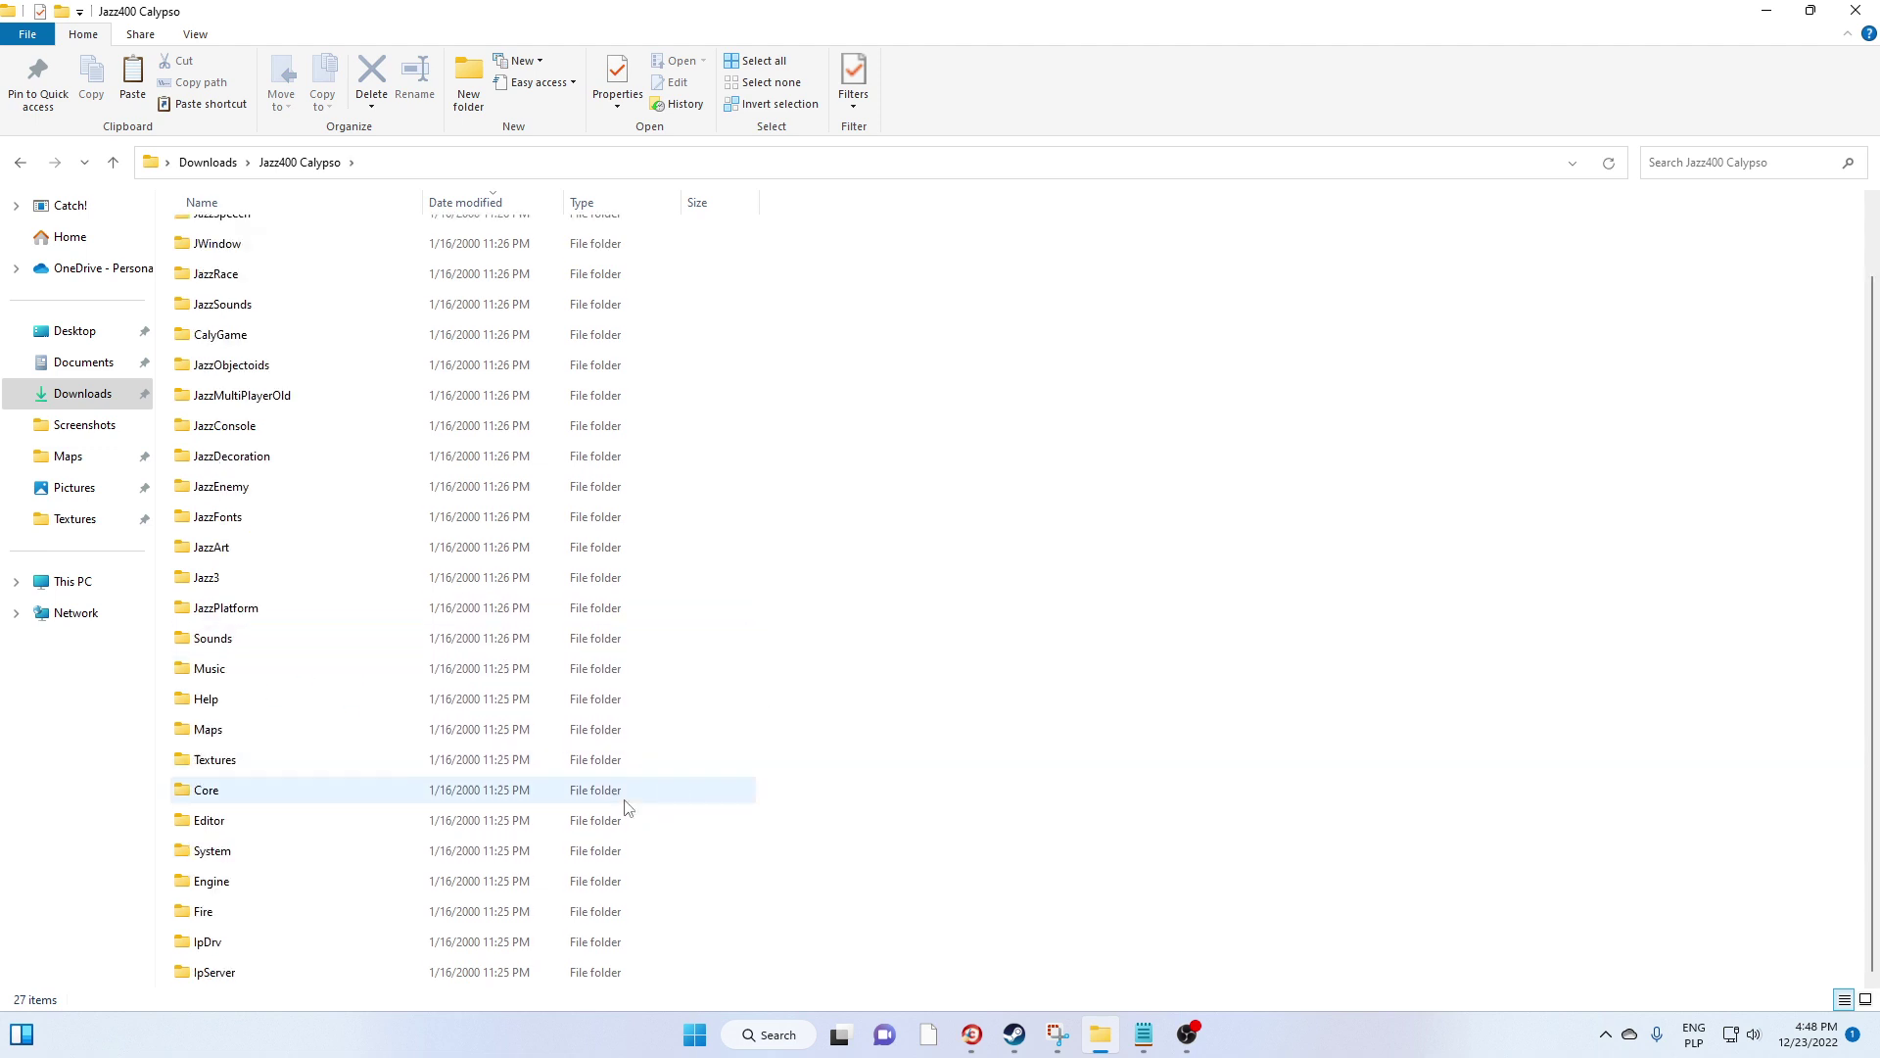
double_click(290, 852)
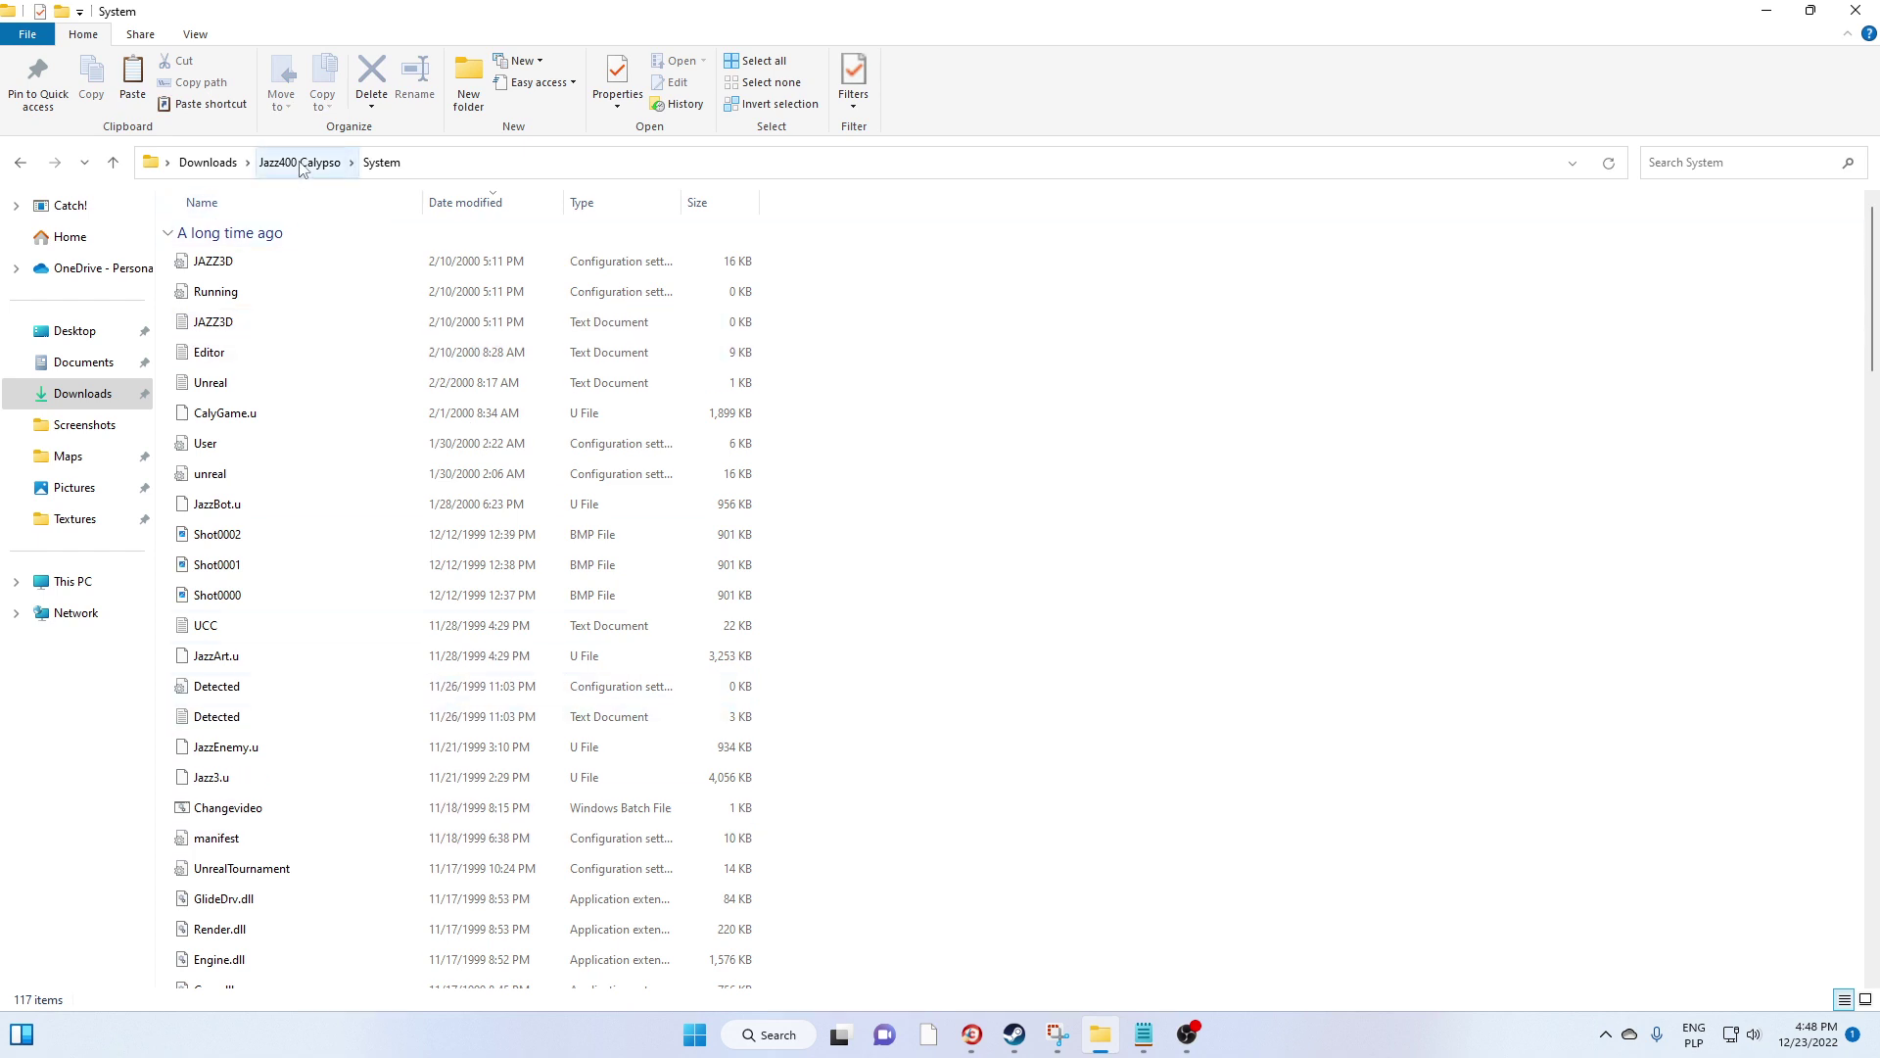
right_click(1171, 519)
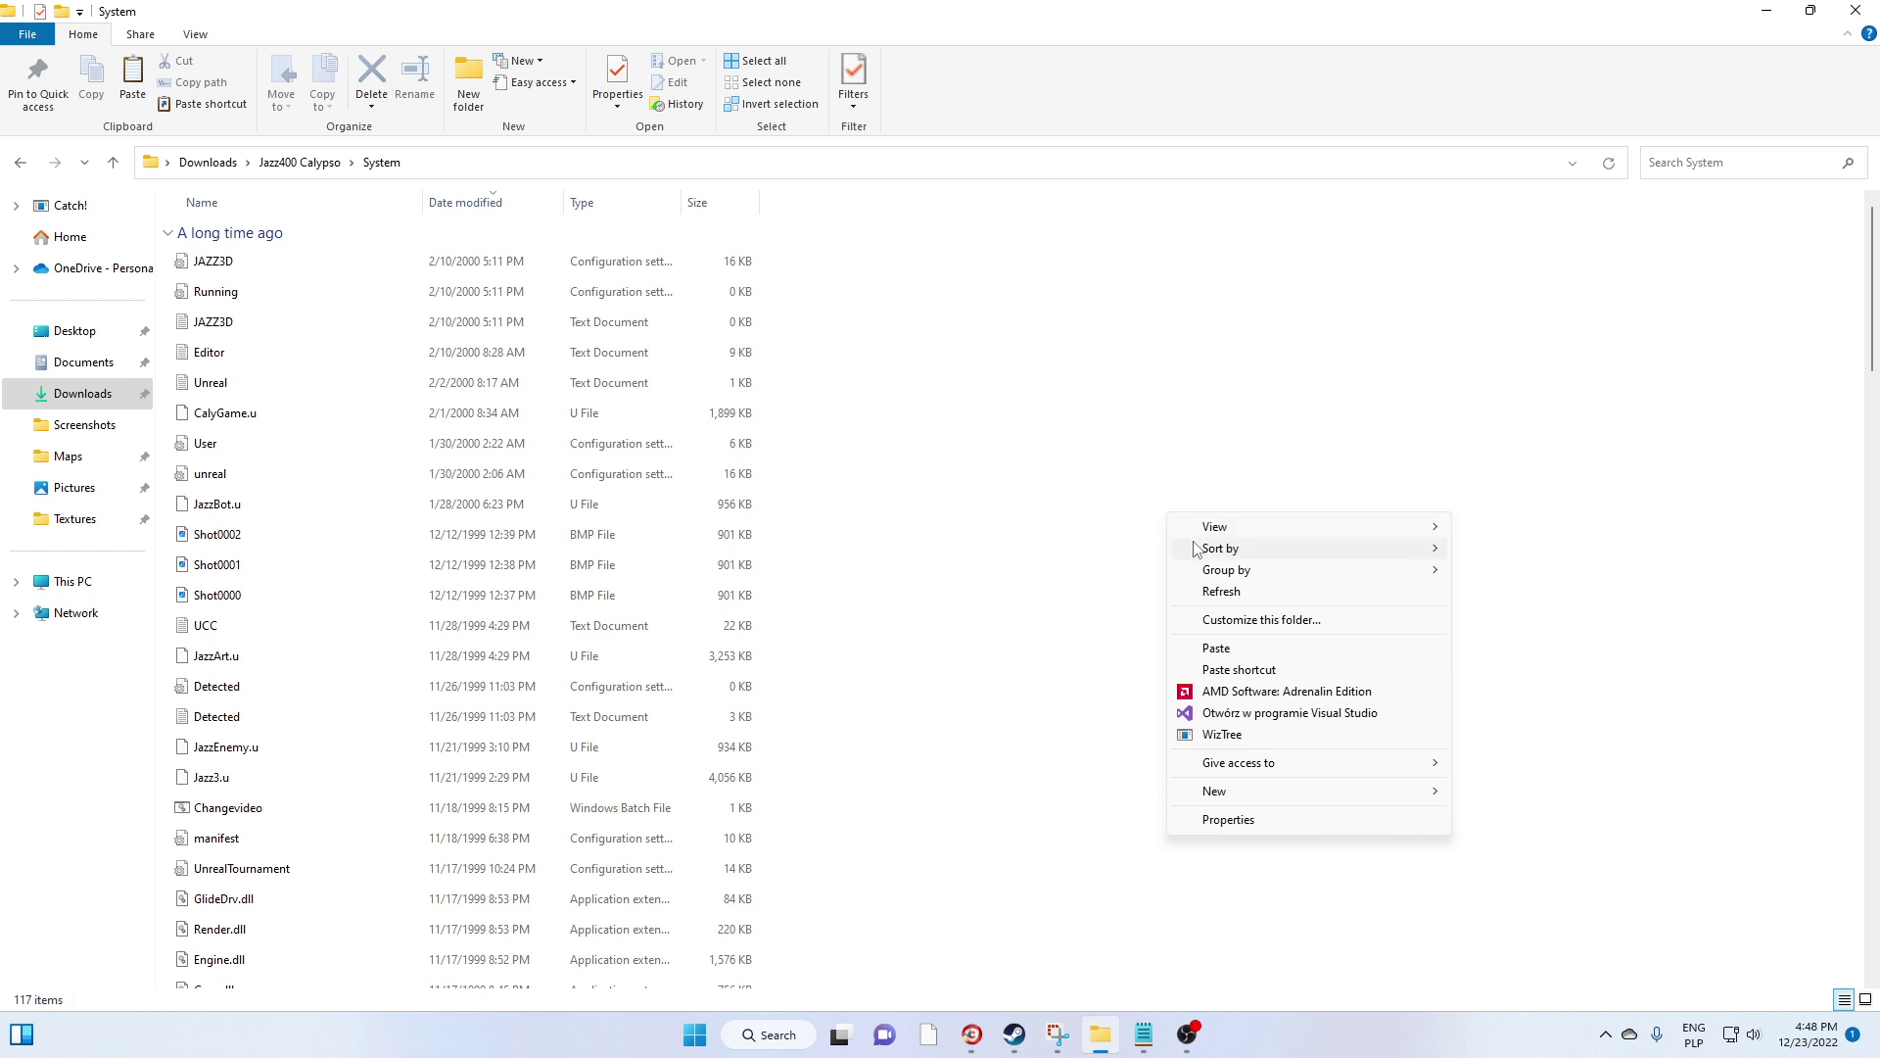
left_click(1220, 649)
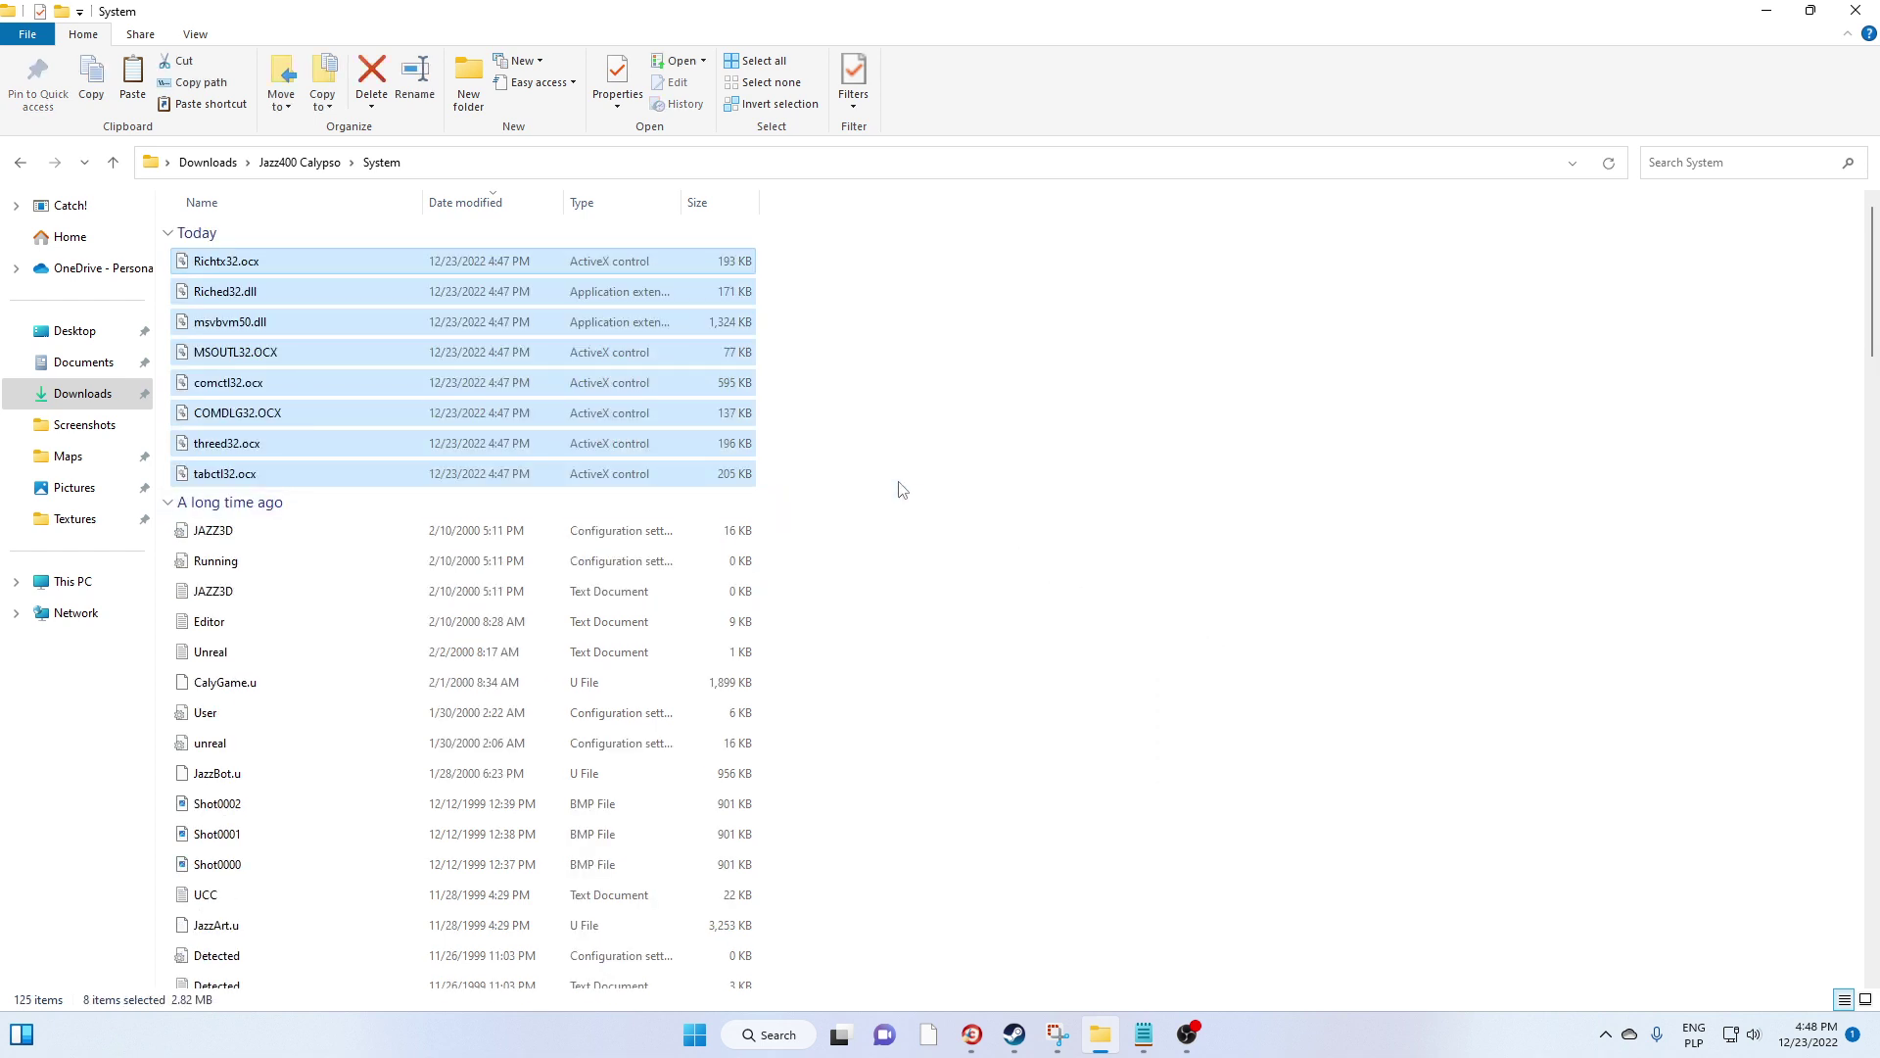
Try to launch Jazz3dEd from the System folder normally and dismiss the error message
scroll(901, 489, "down", 20)
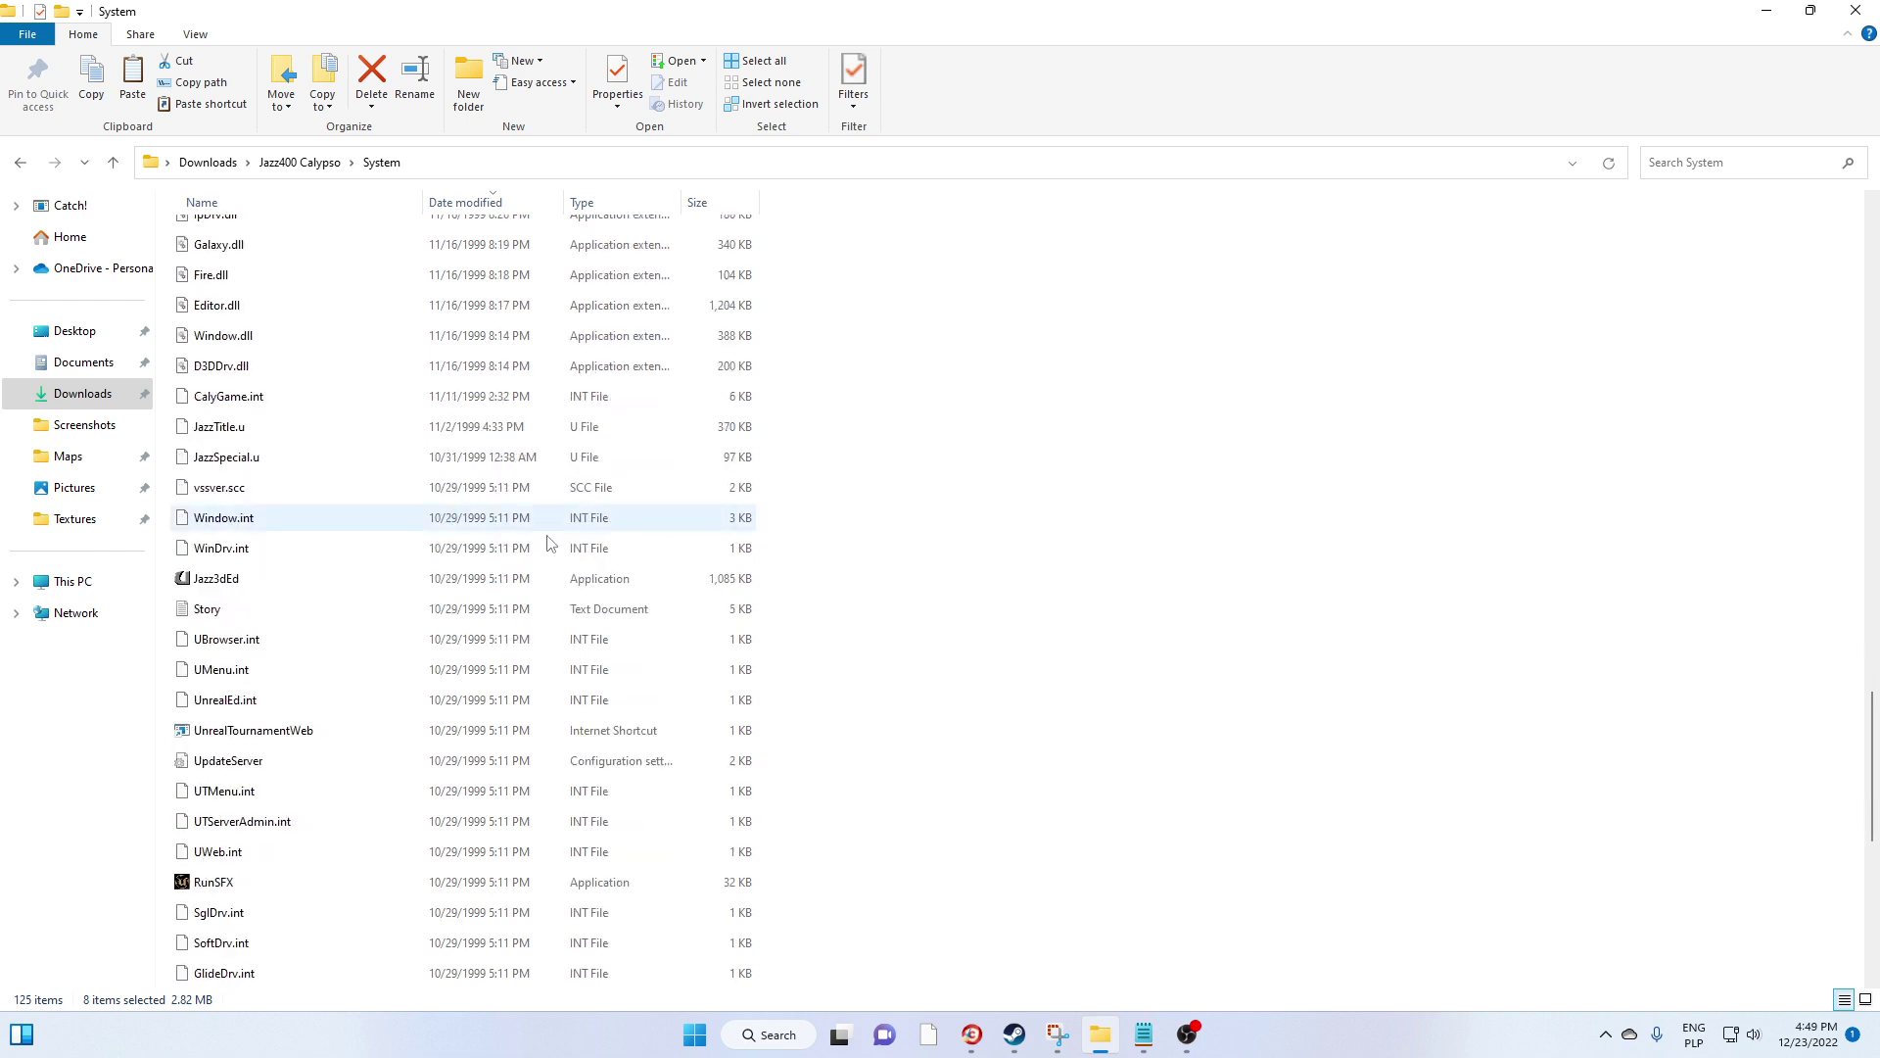
double_click(348, 580)
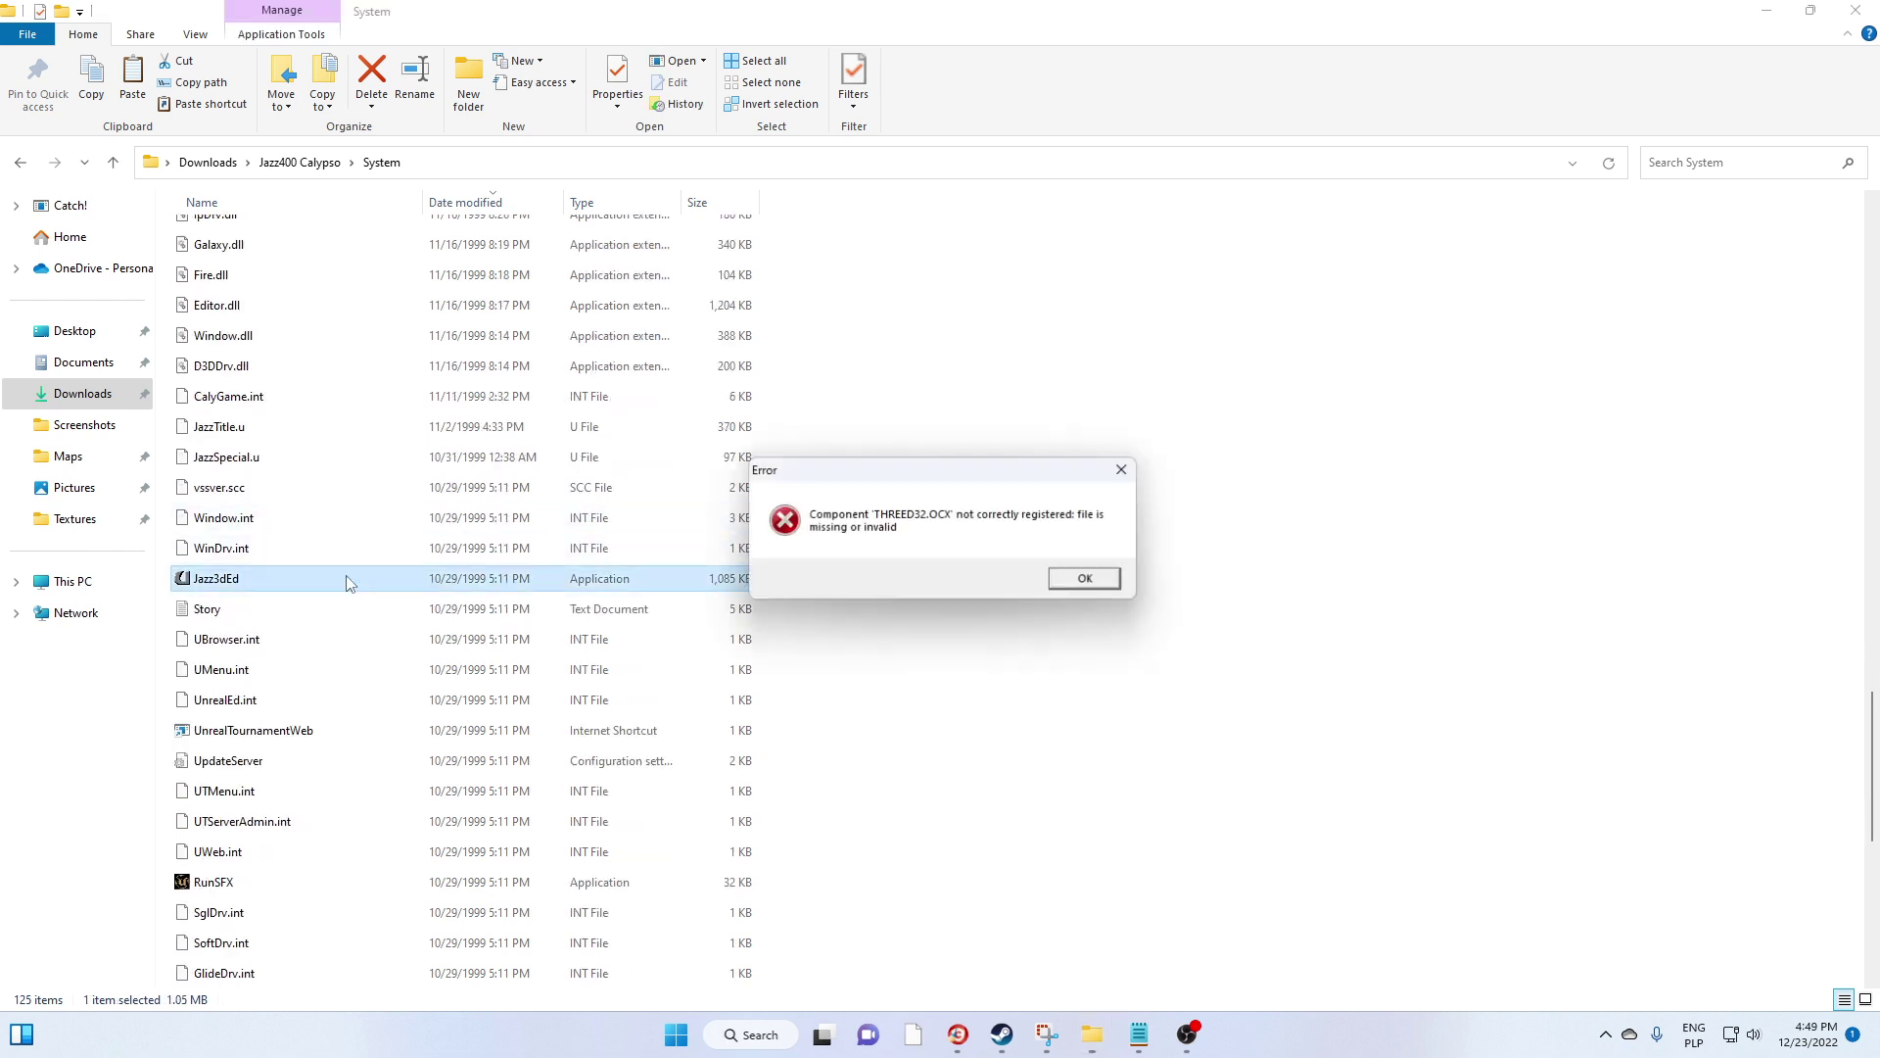
left_click(1085, 579)
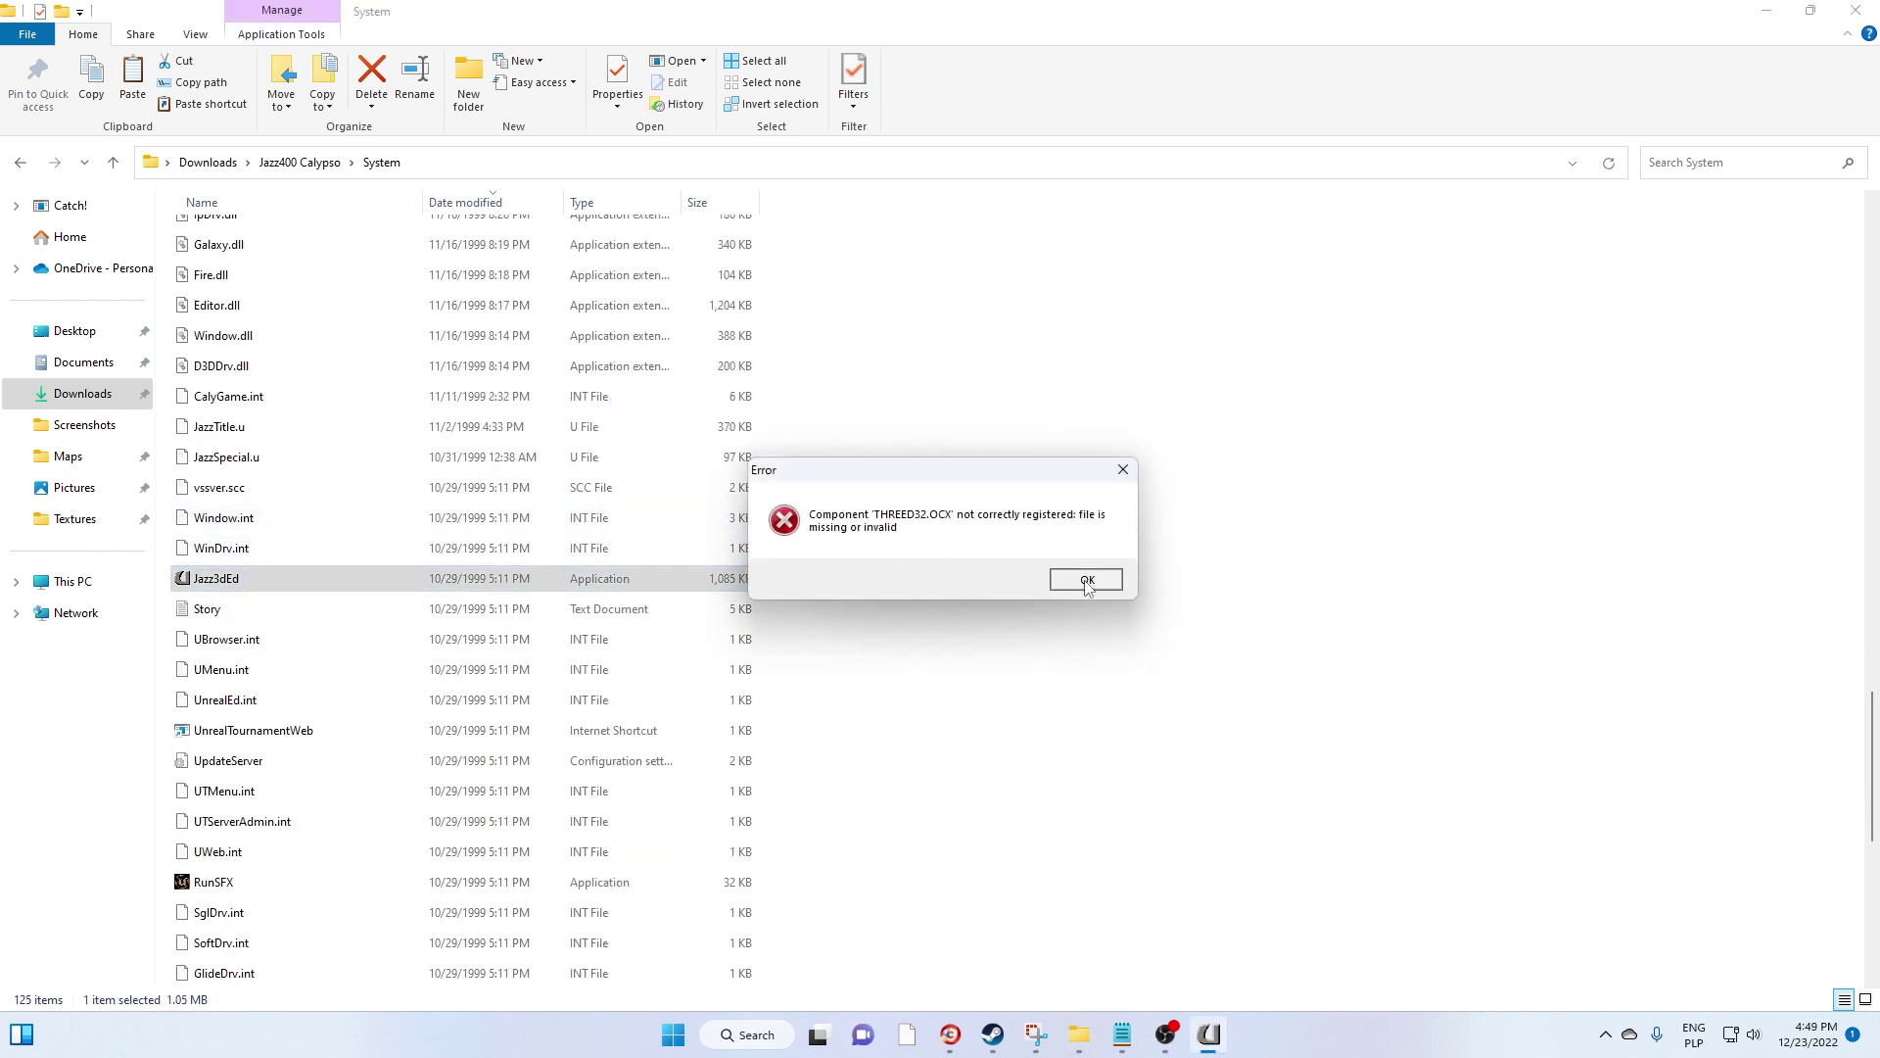
Run Jazz3dEd as administrator, dismiss the component error, and run it as administrator once more
right_click(338, 574)
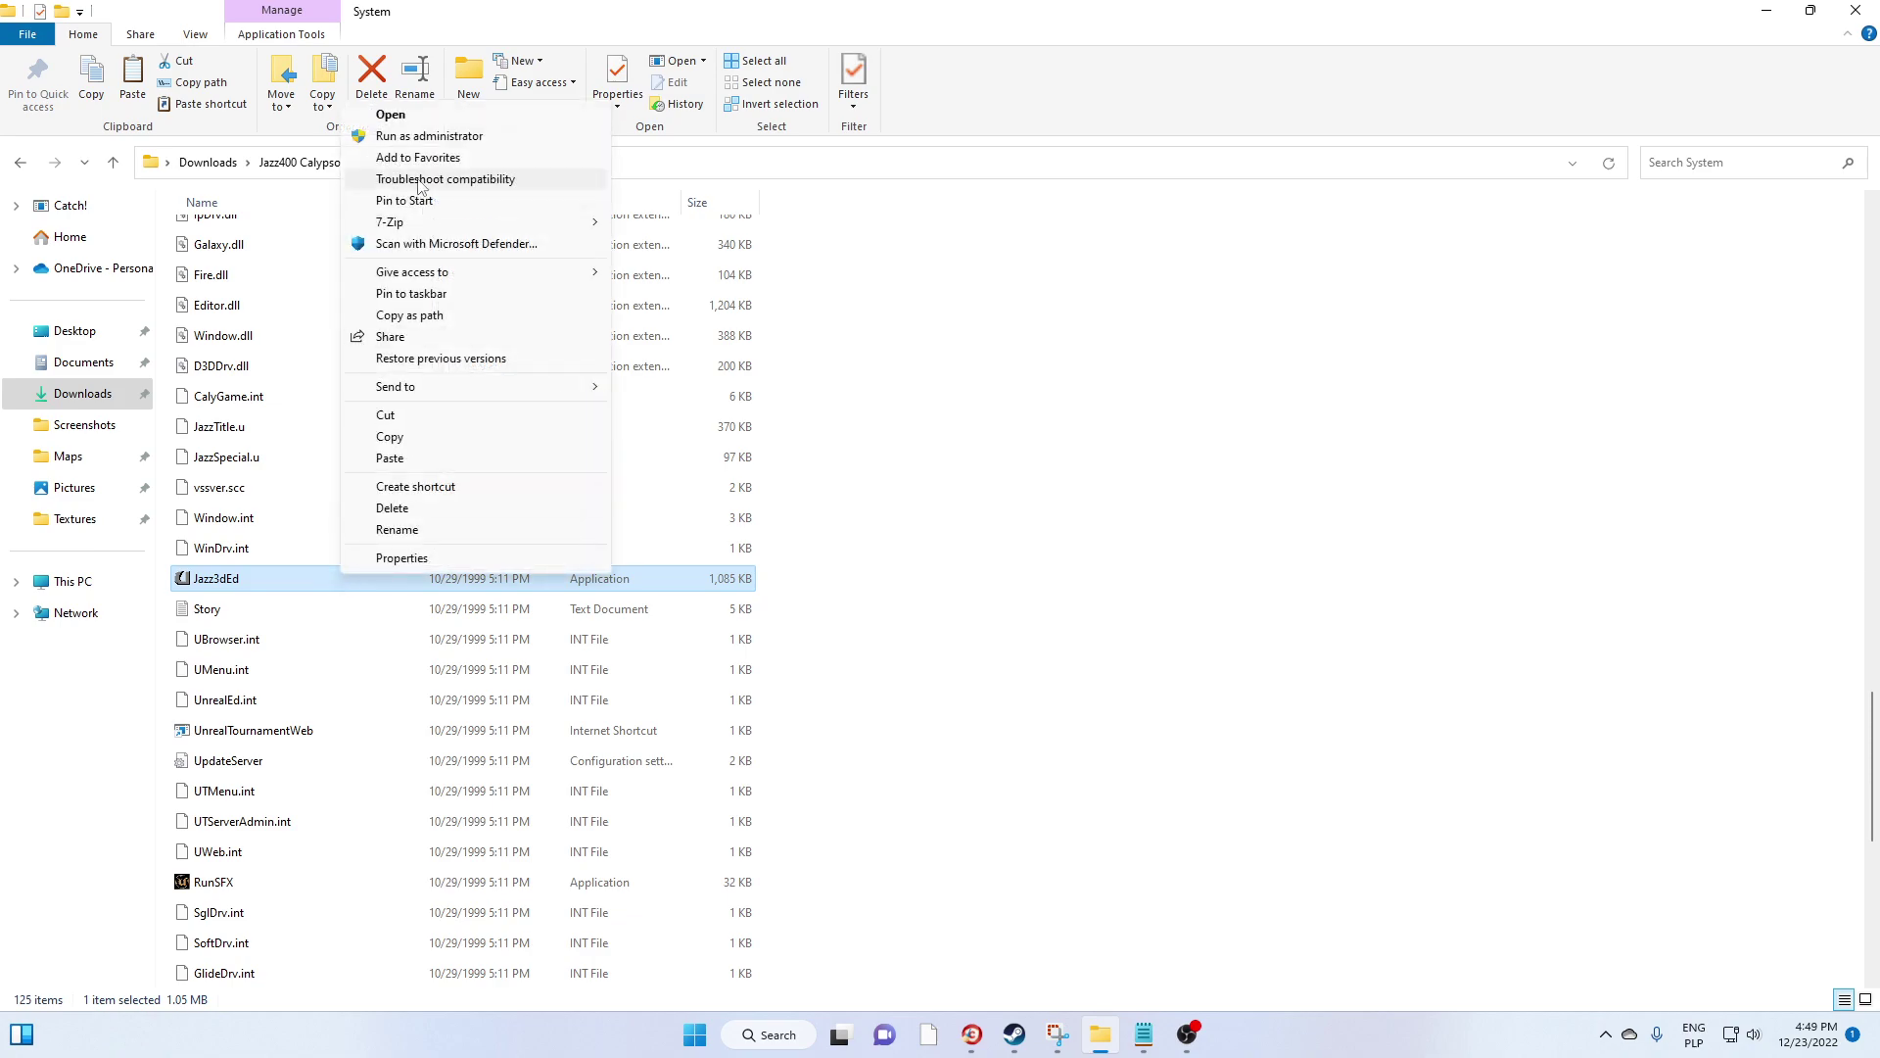
left_click(421, 139)
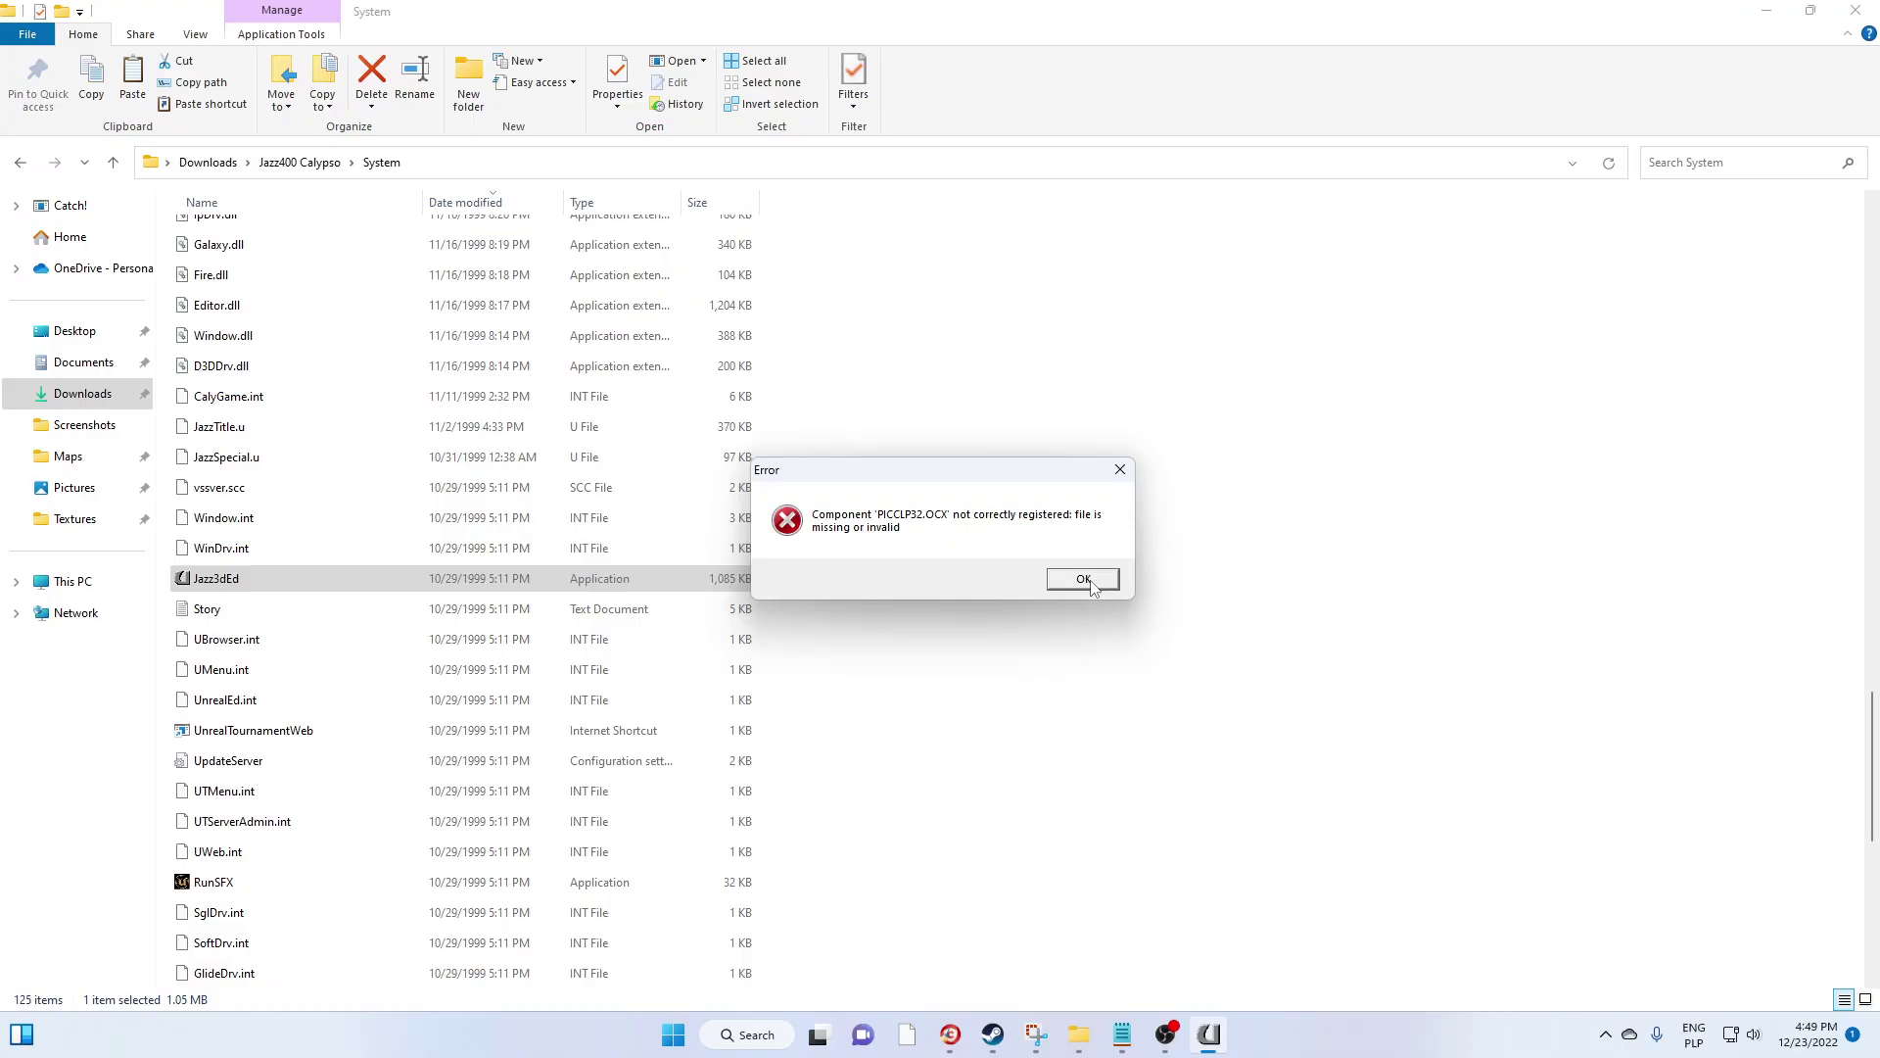
left_click(1085, 579)
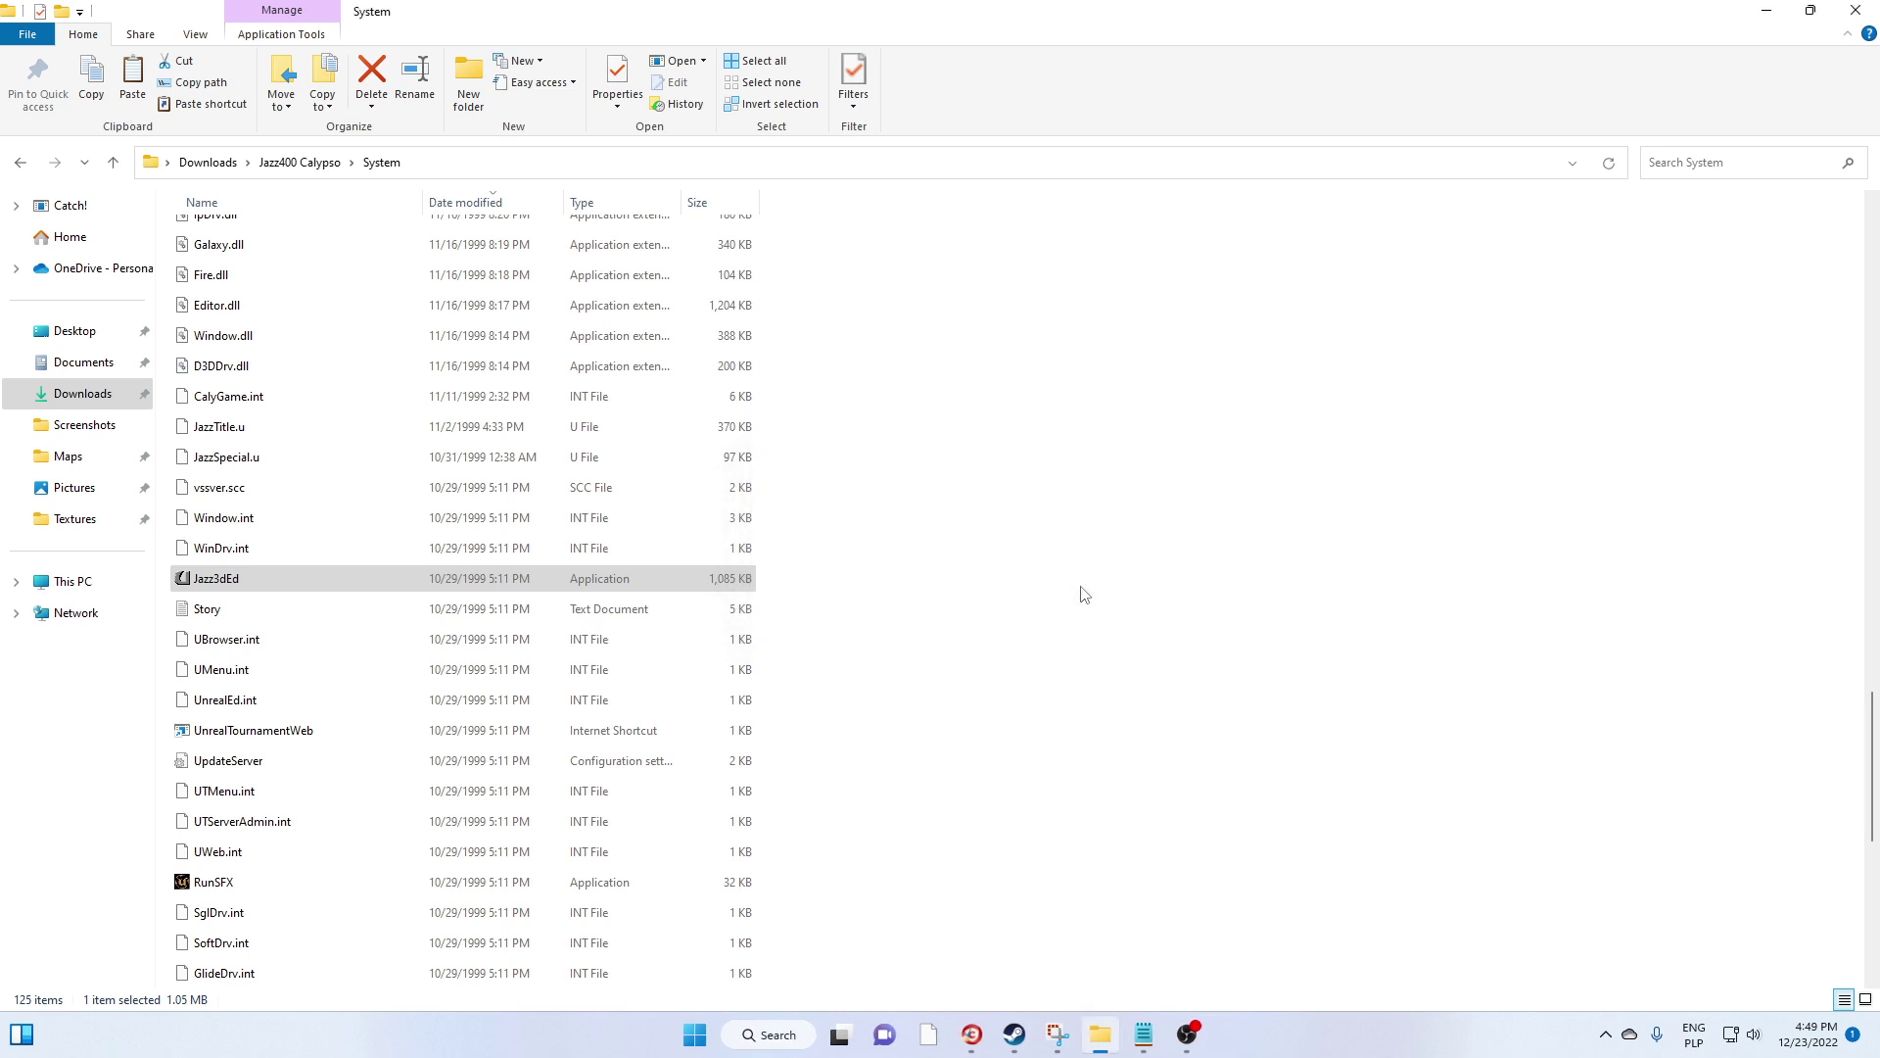
right_click(283, 584)
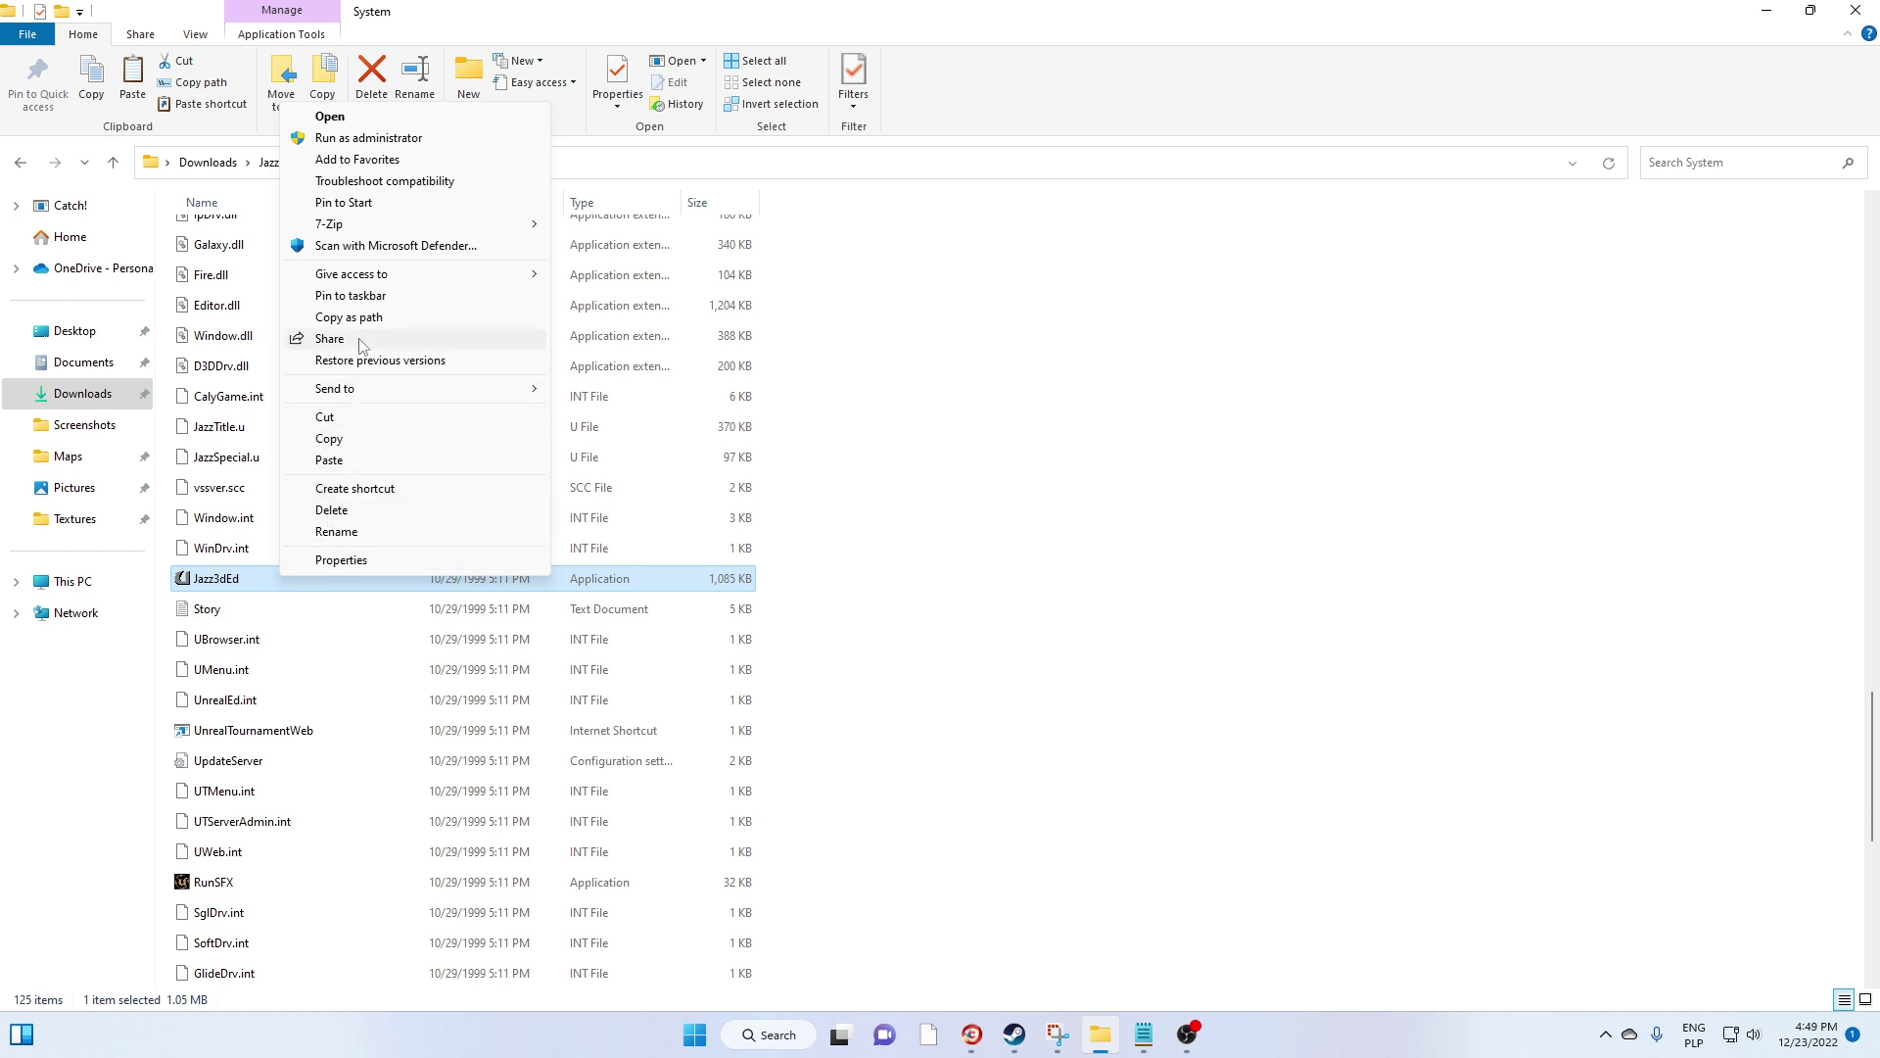
left_click(355, 139)
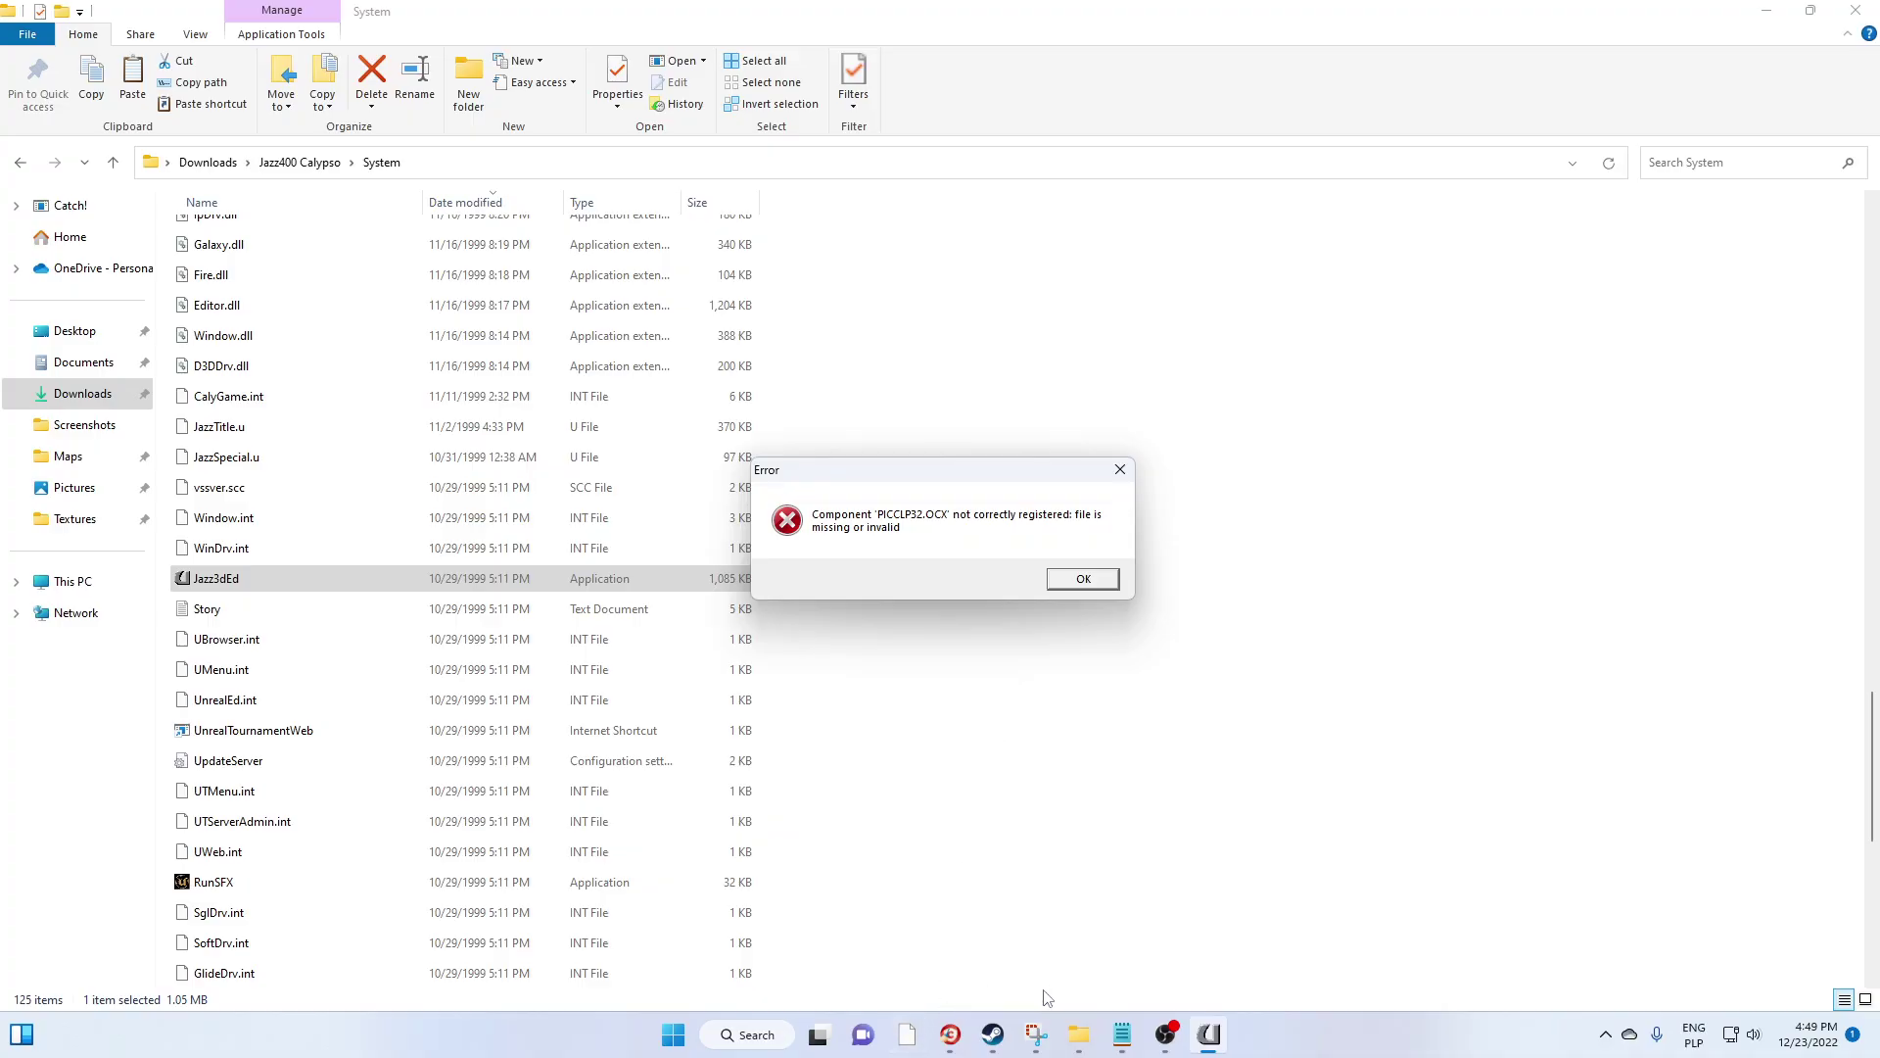
Switch to the browser and search the web for picclp32.ocx in a new tab, checking the component name against the error message
mouse_move(949, 1034)
left_click(984, 940)
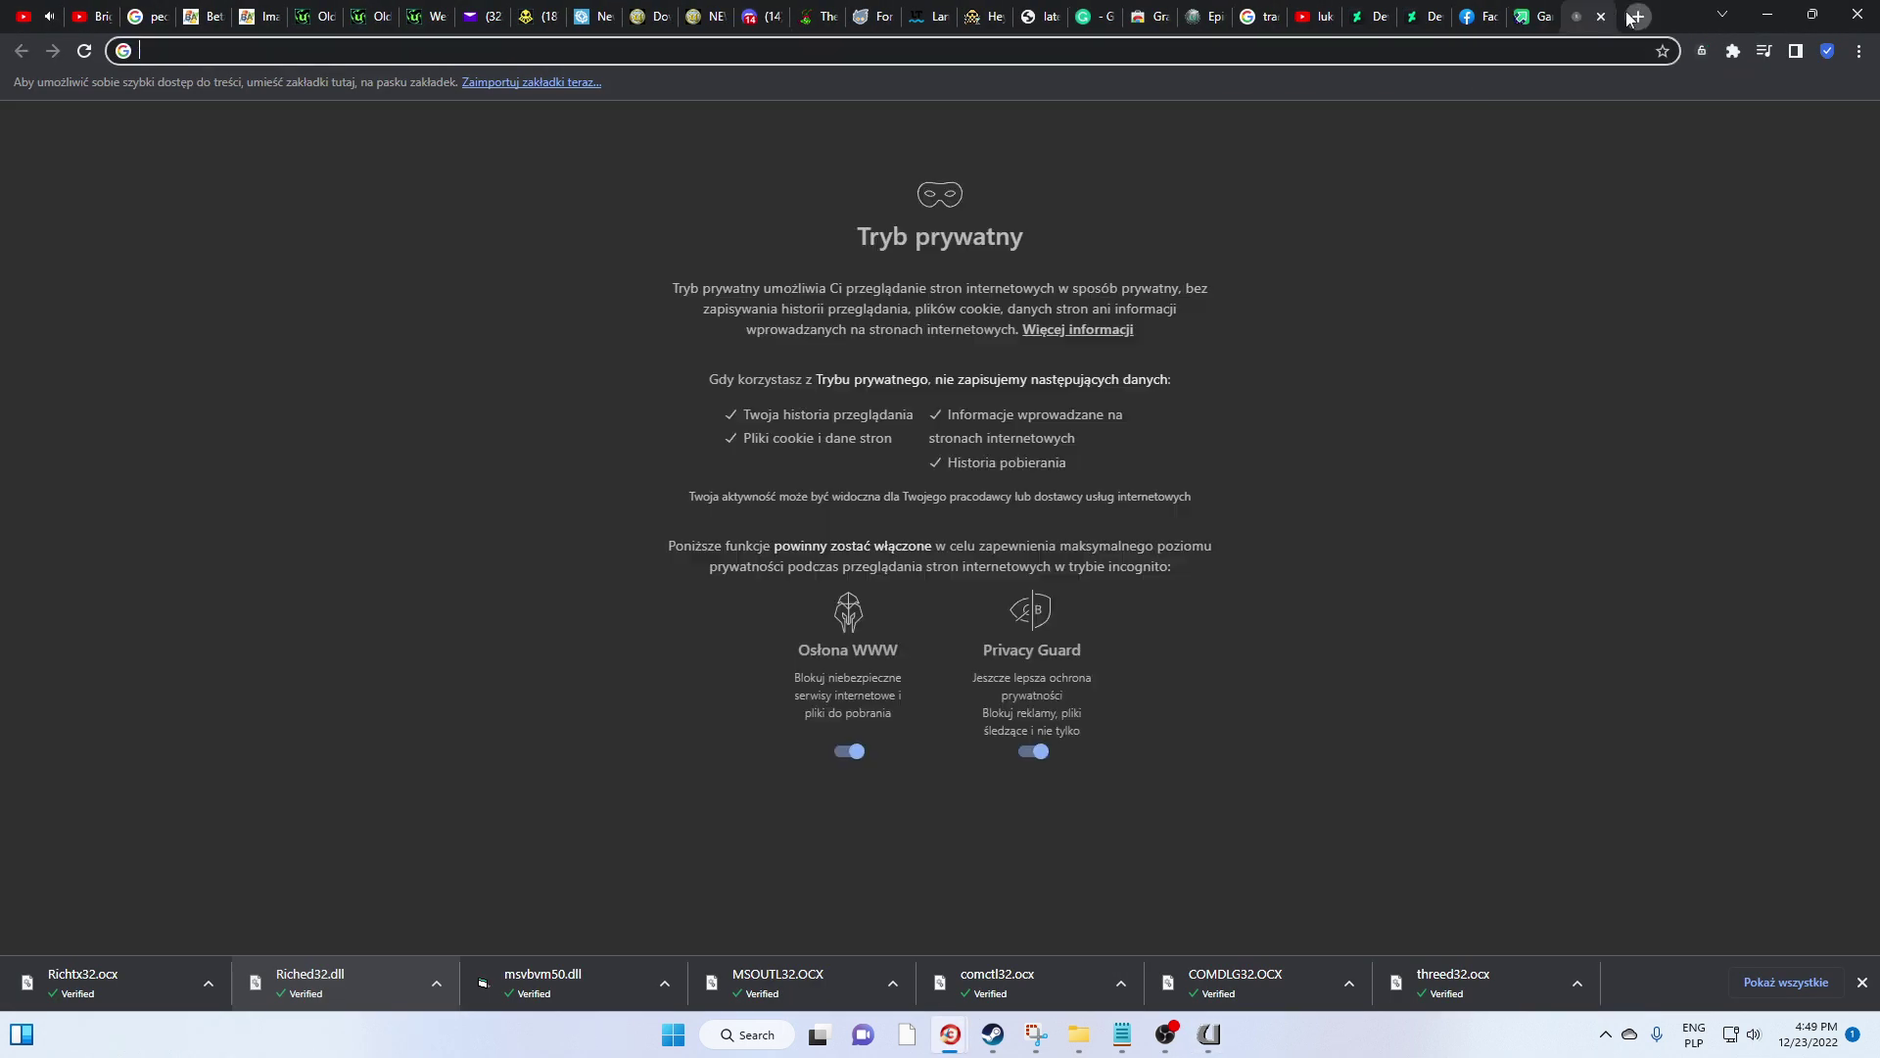
left_click(1637, 17)
mouse_move(1208, 1034)
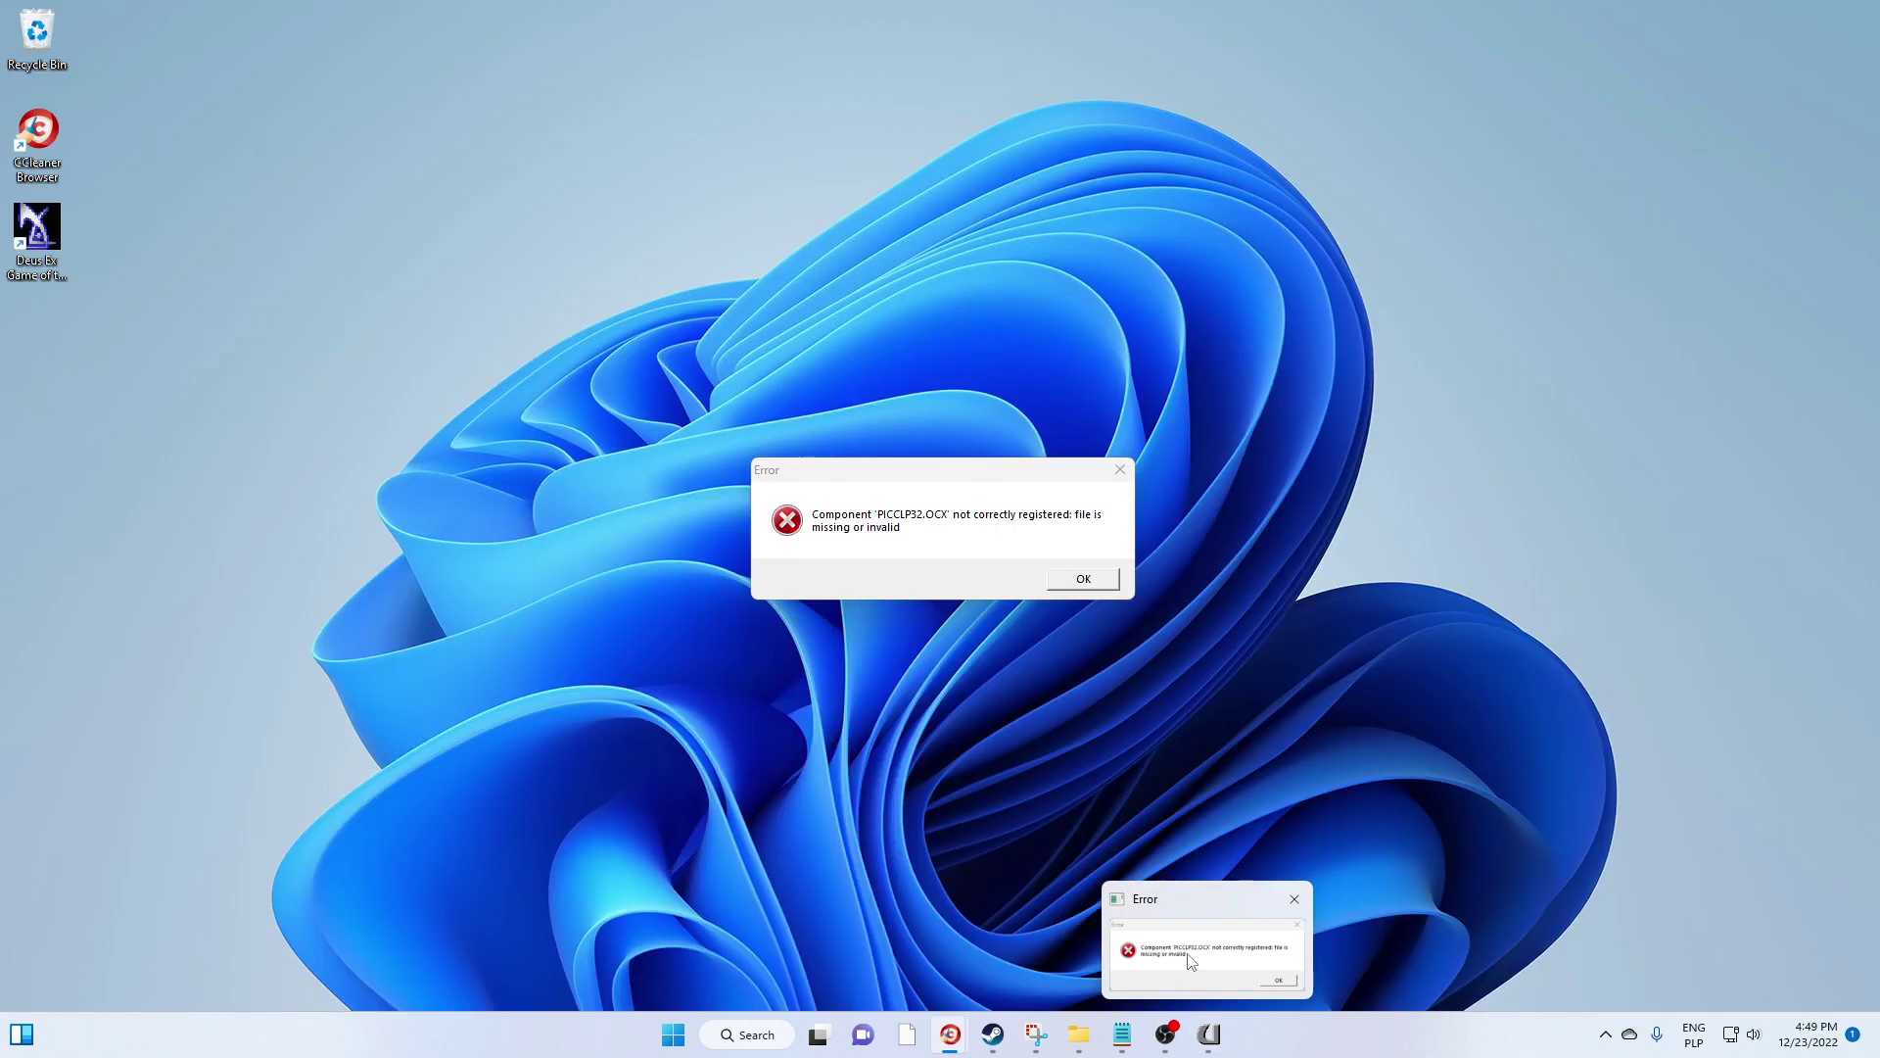
left_click(1187, 954)
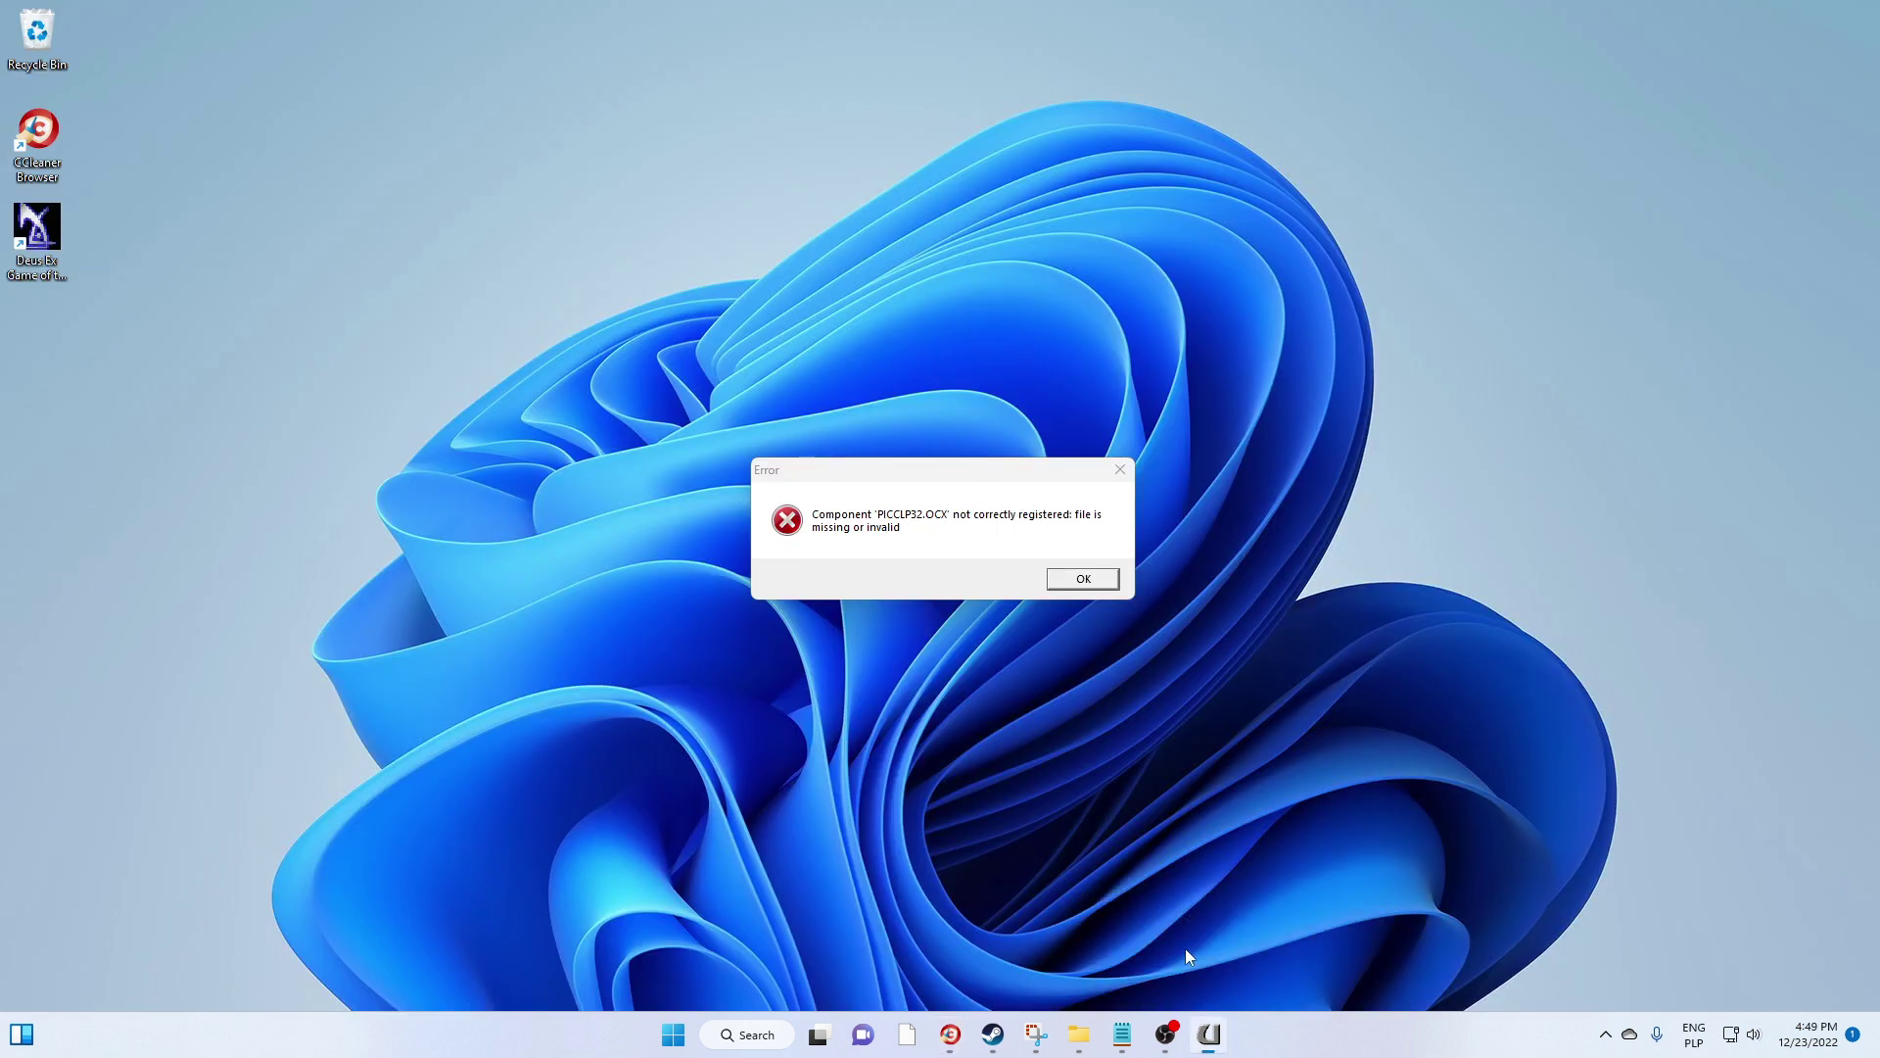
left_click(341, 54)
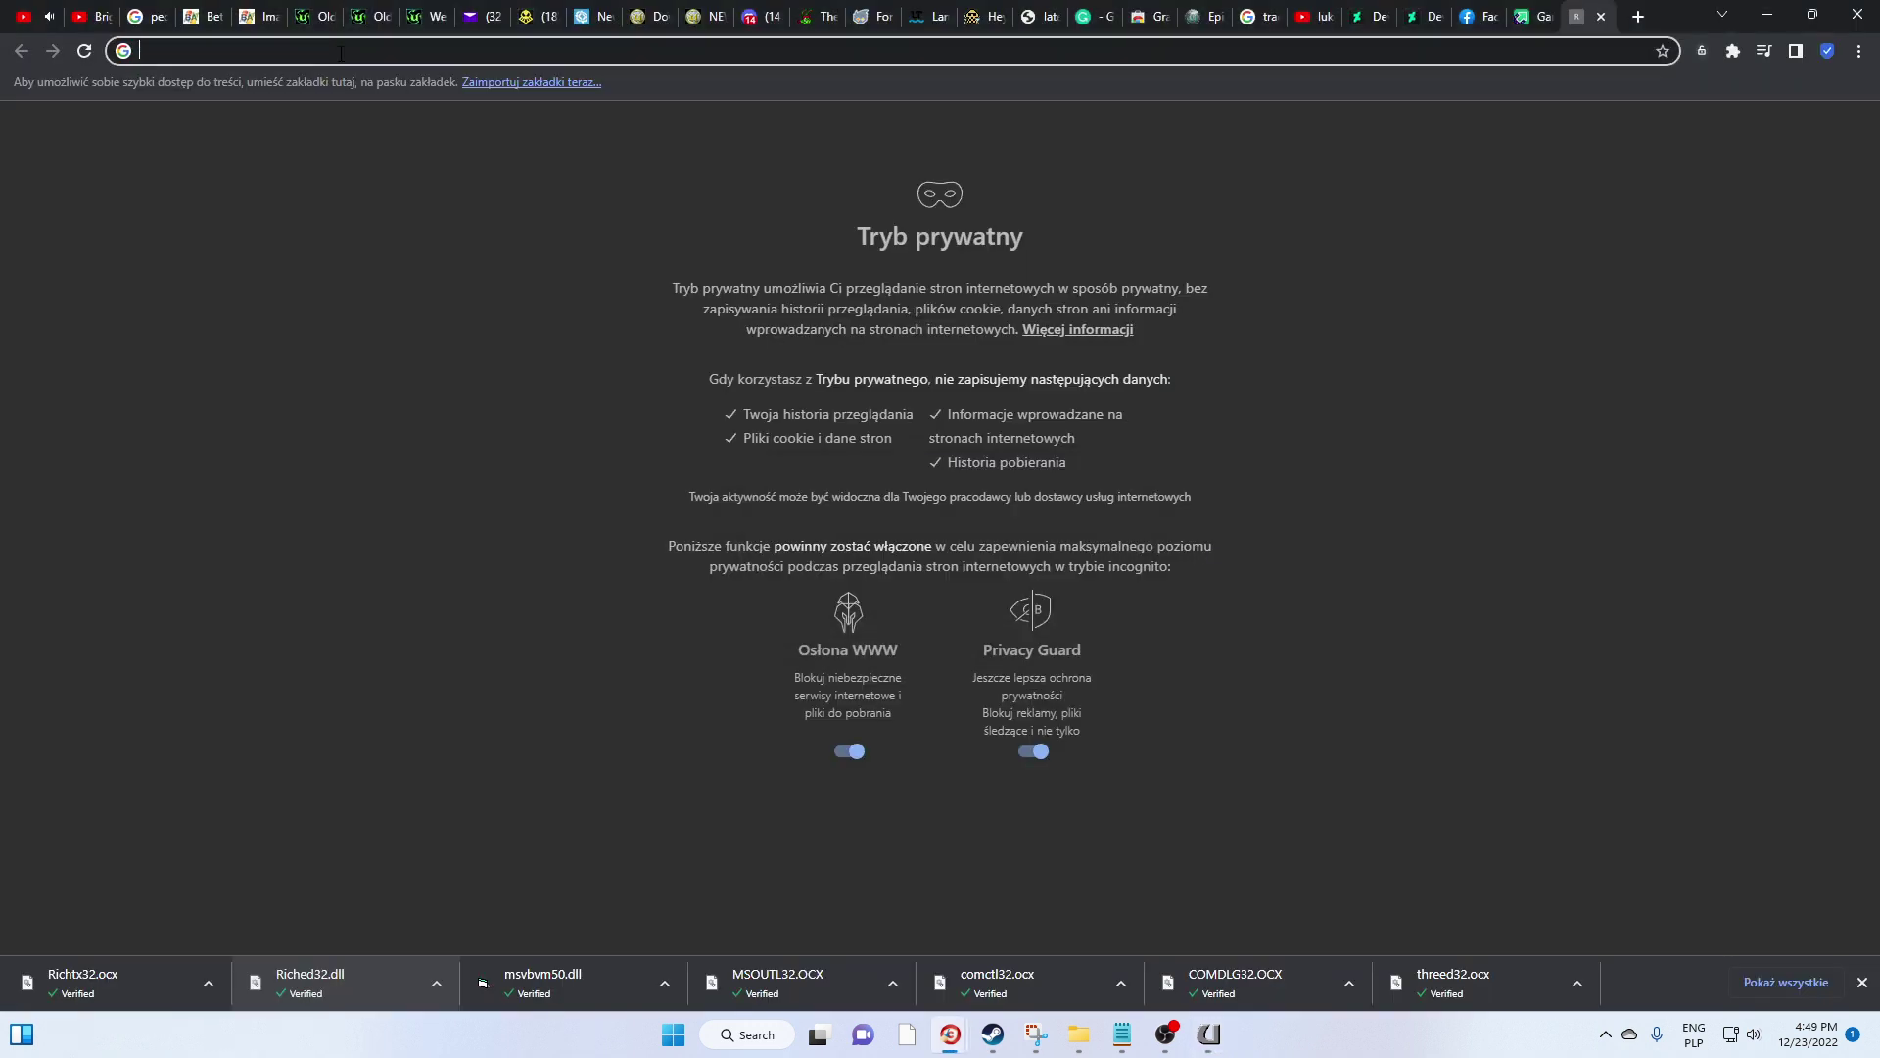
type("pi")
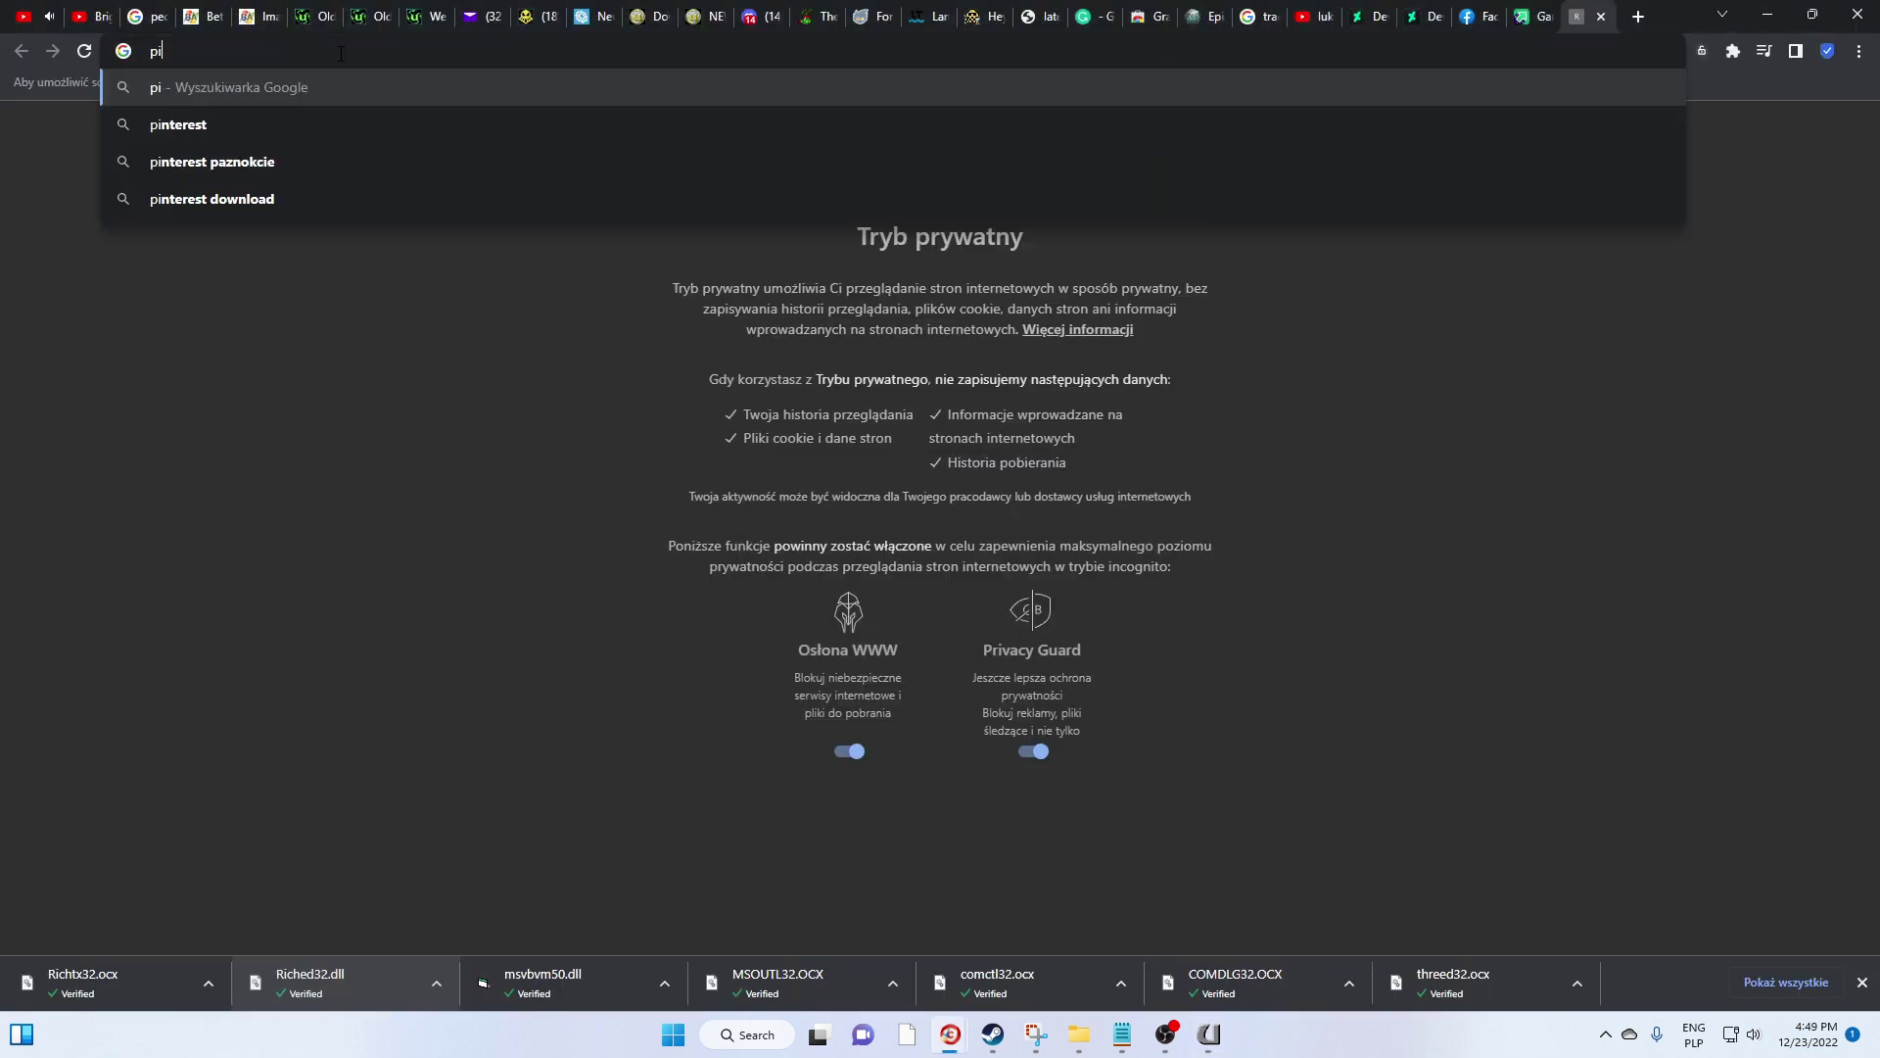
type("cclp")
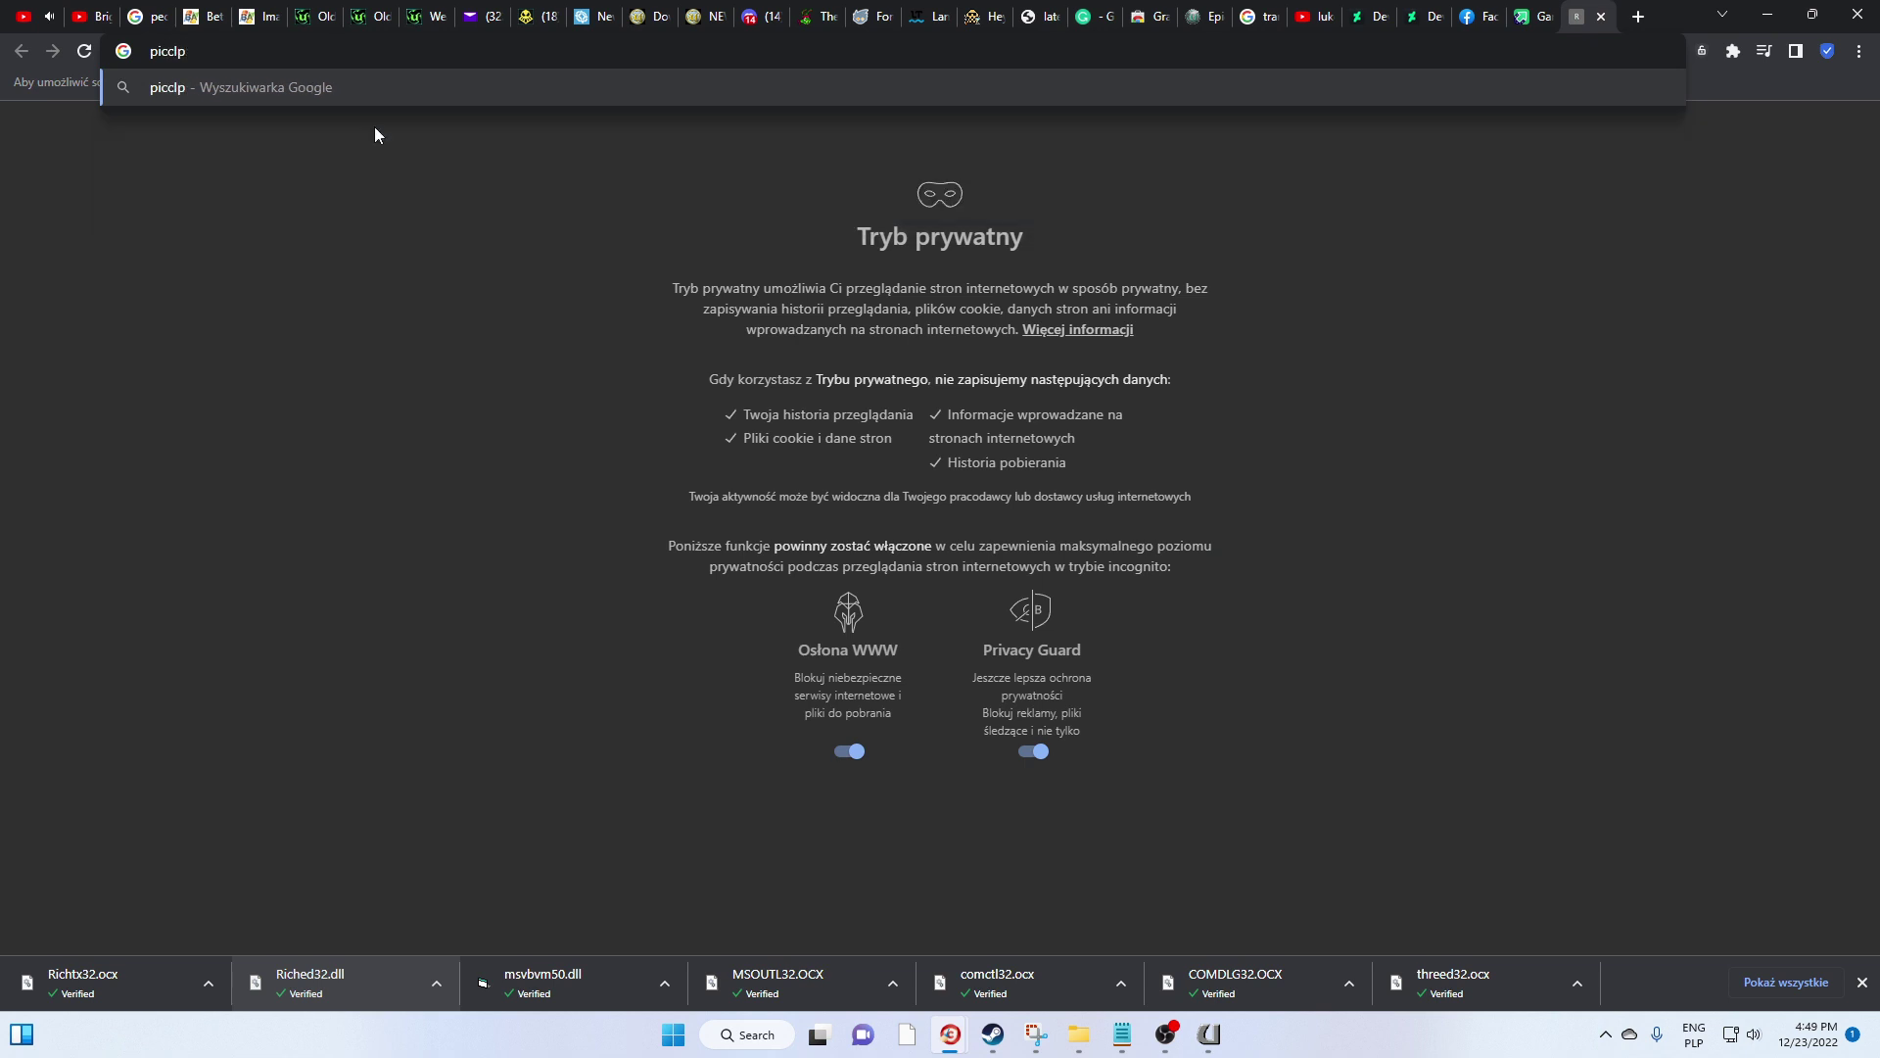
mouse_move(1208, 1033)
mouse_move(1188, 957)
type("32.ocx")
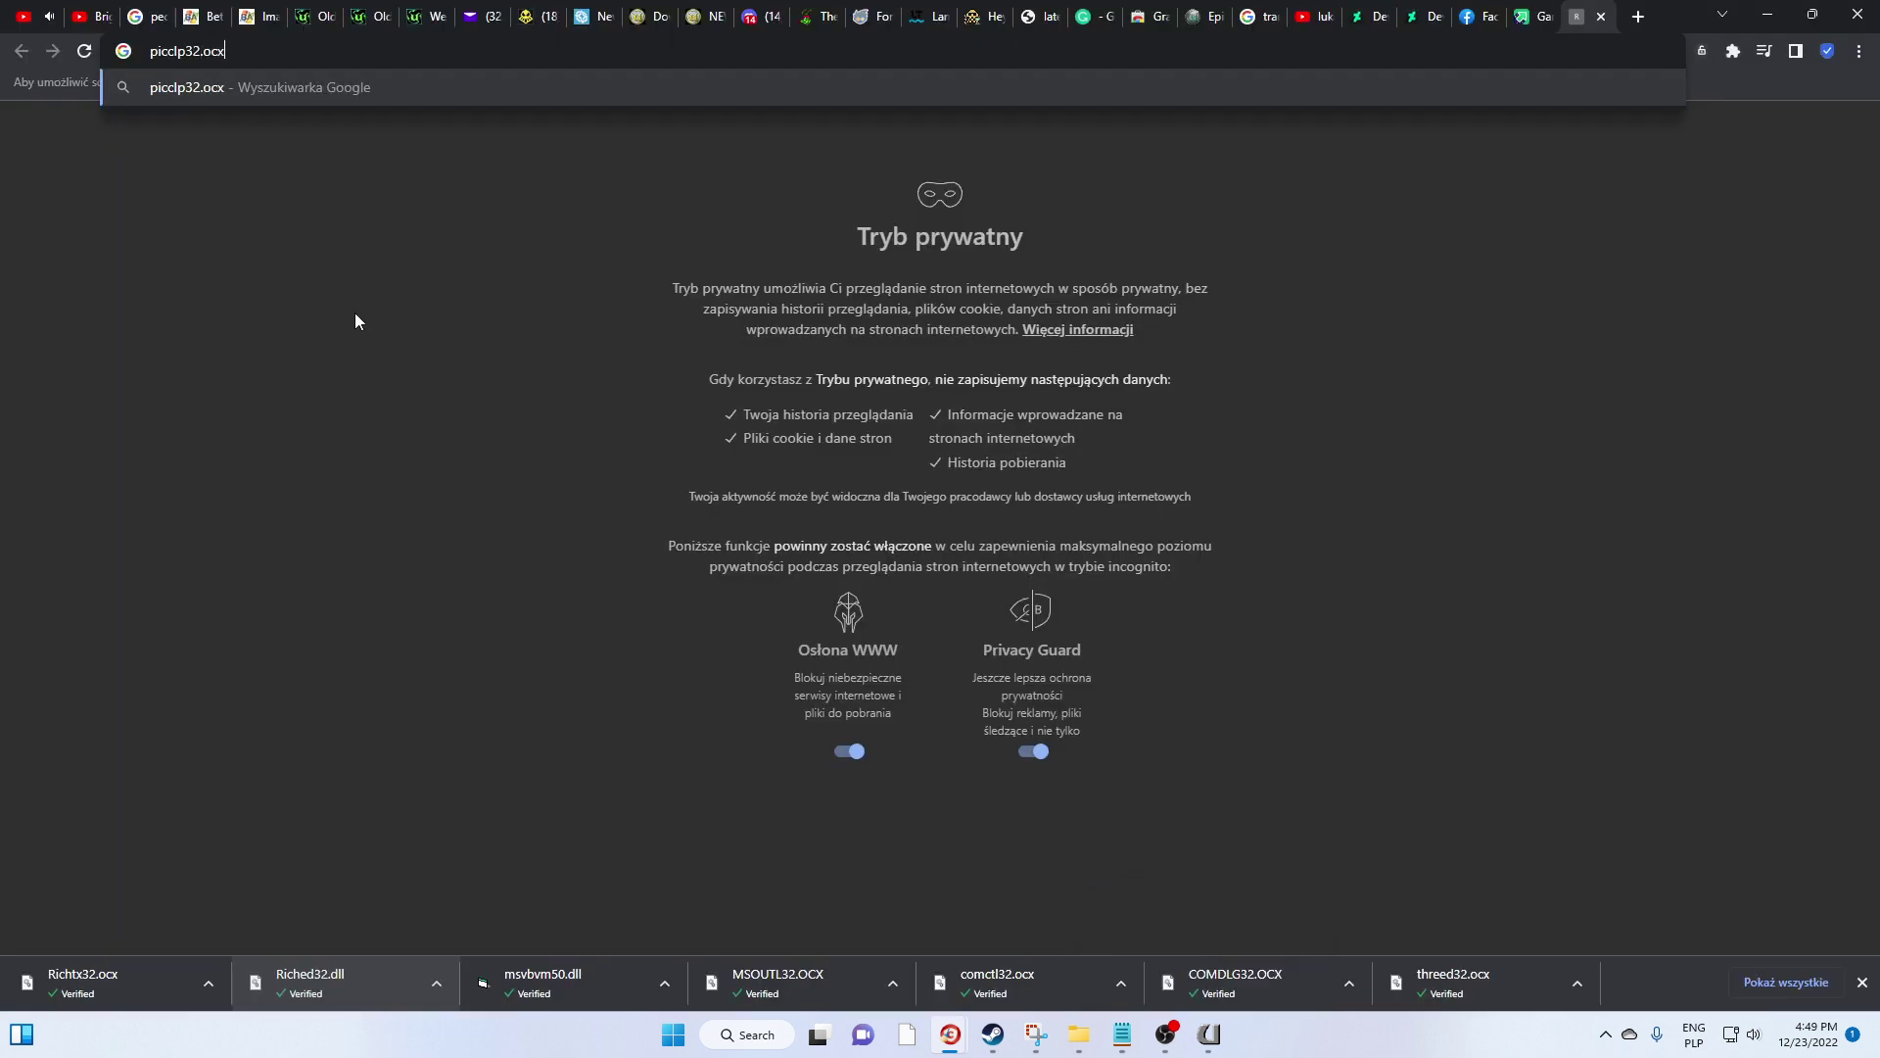
key("Return")
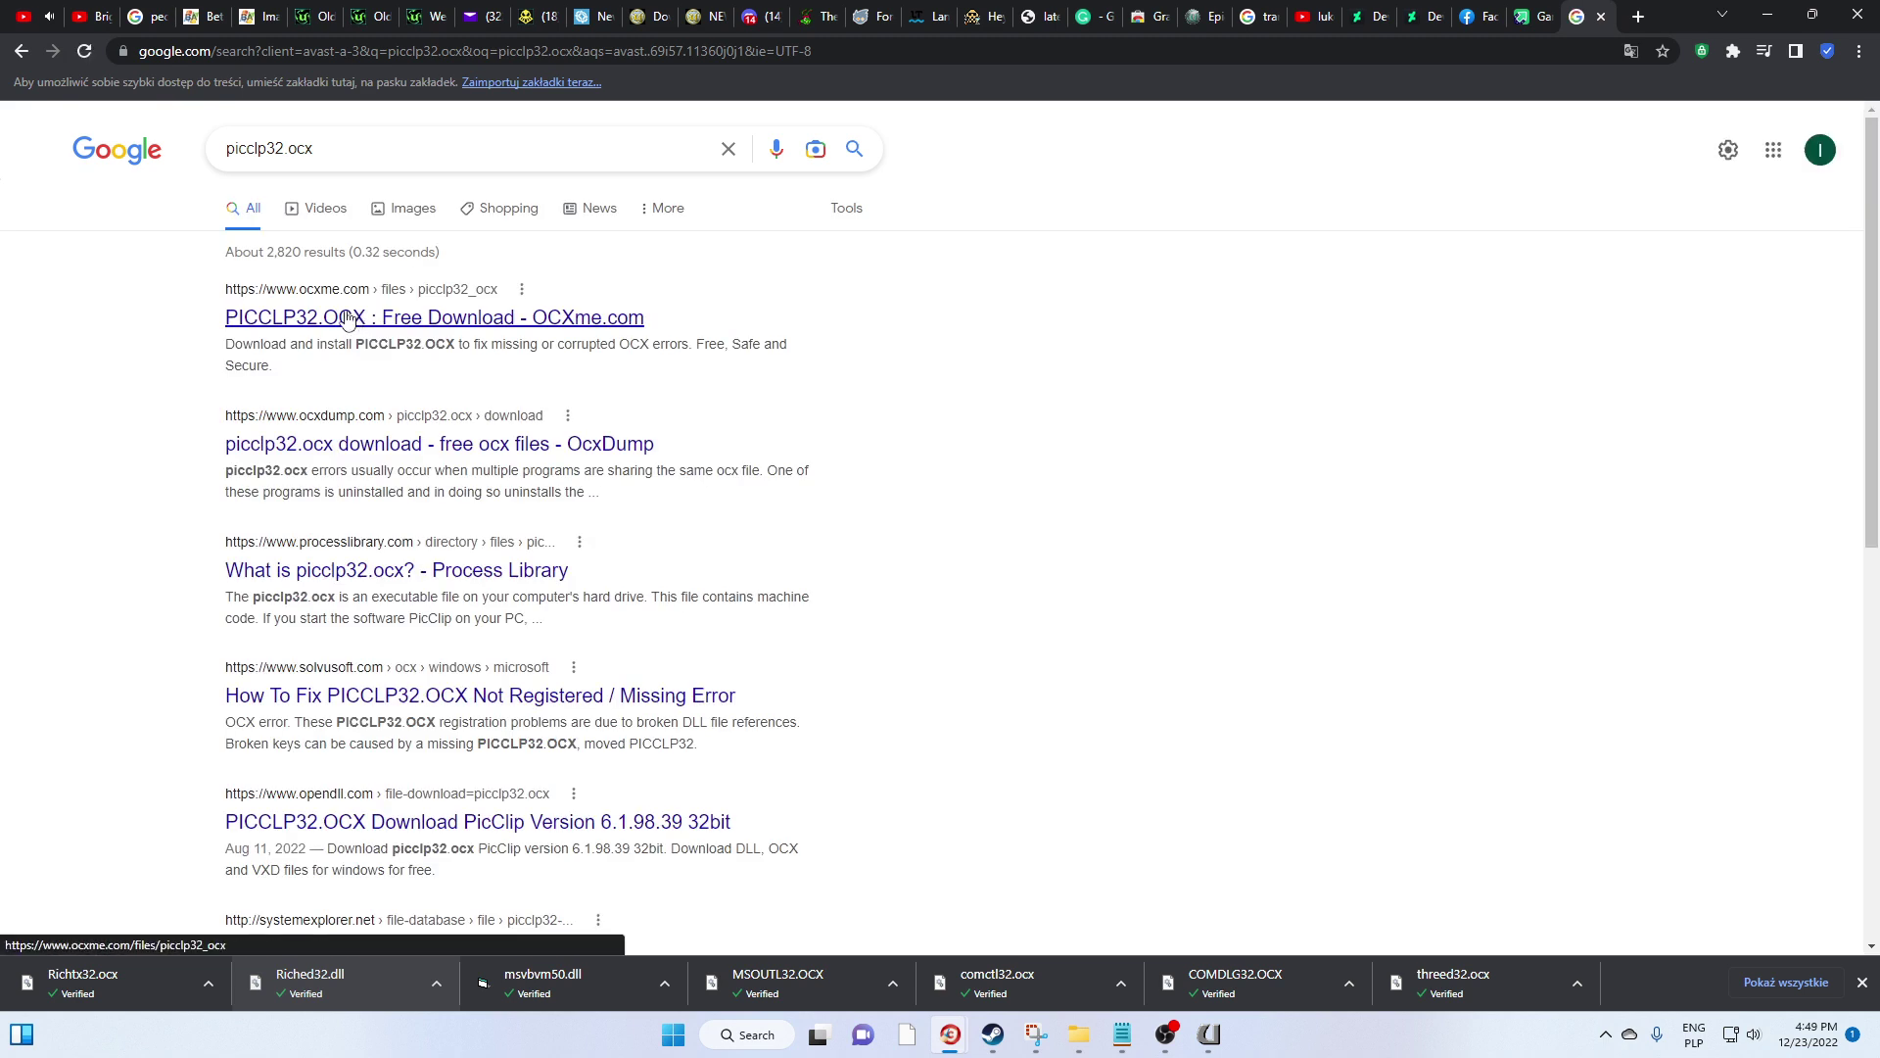
Download PICCLP32.OCX version 6.01.9839 from OCXme.com, solving the bicycle captcha on the way
left_click(348, 318)
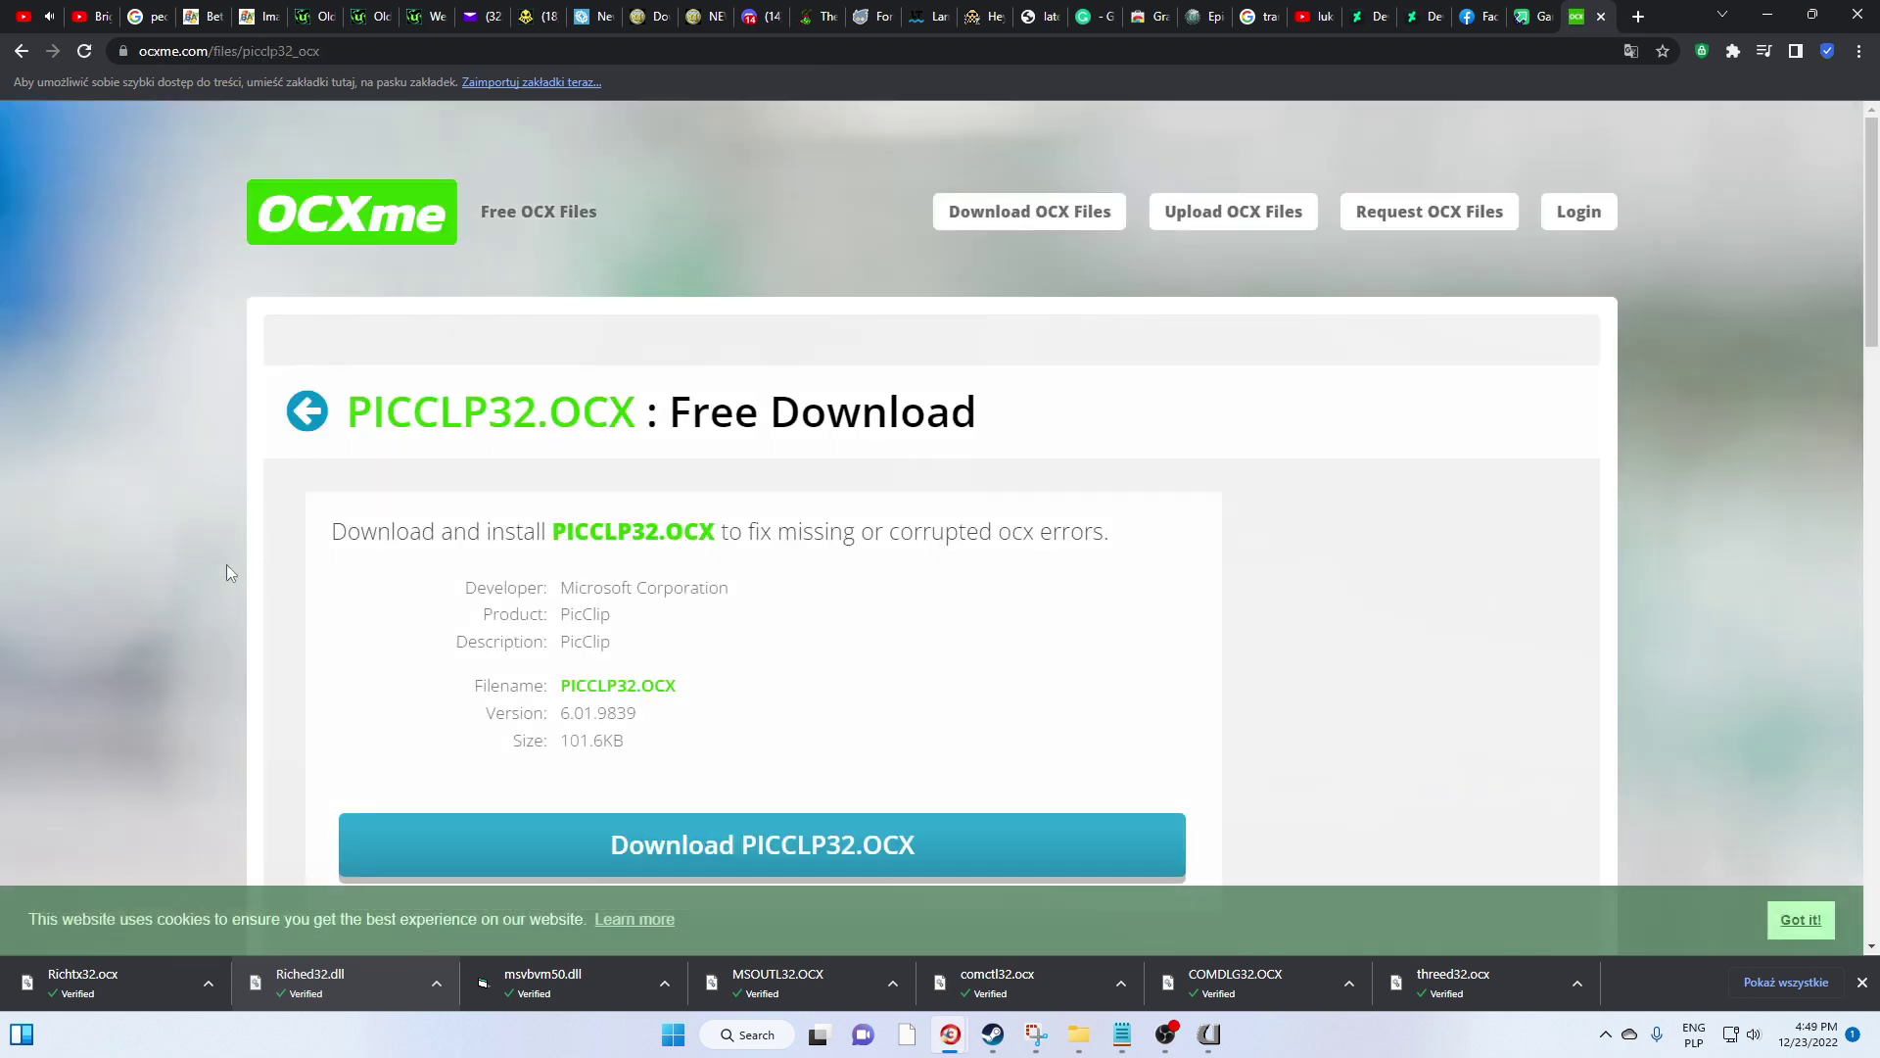
left_click(689, 845)
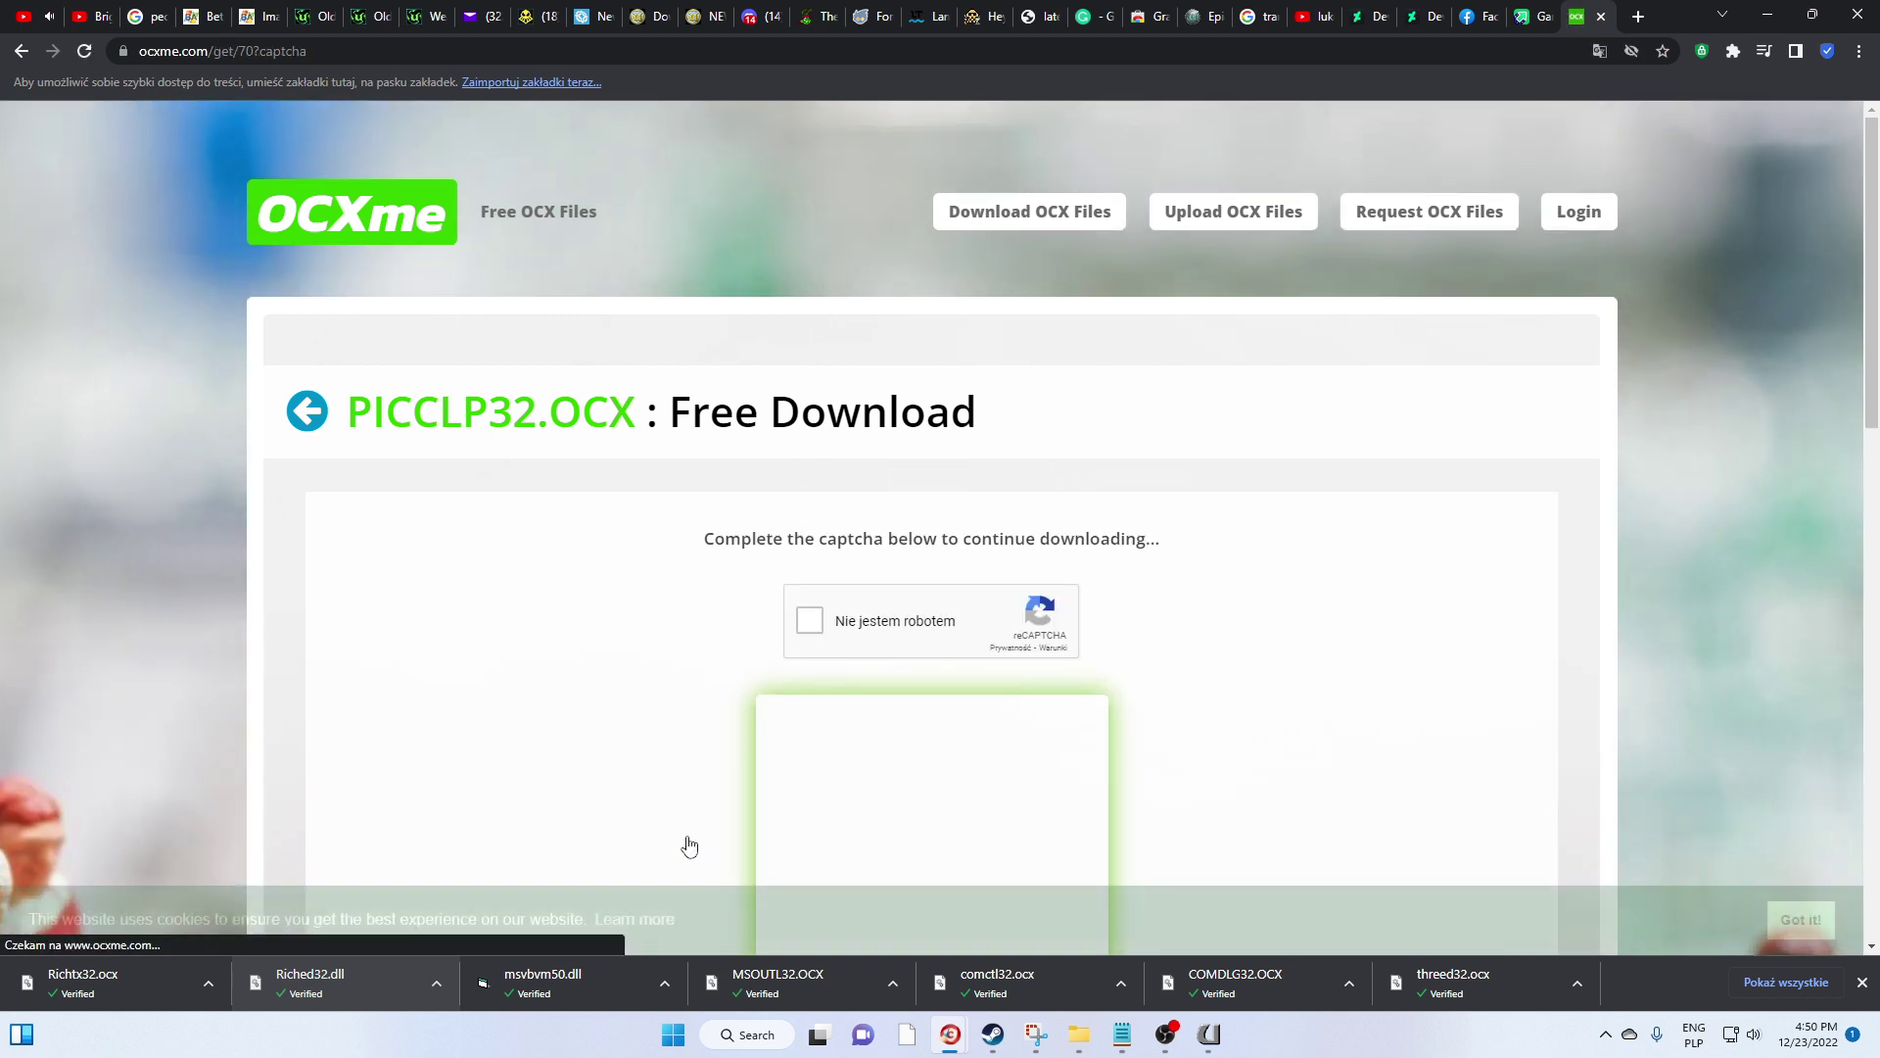
left_click(810, 621)
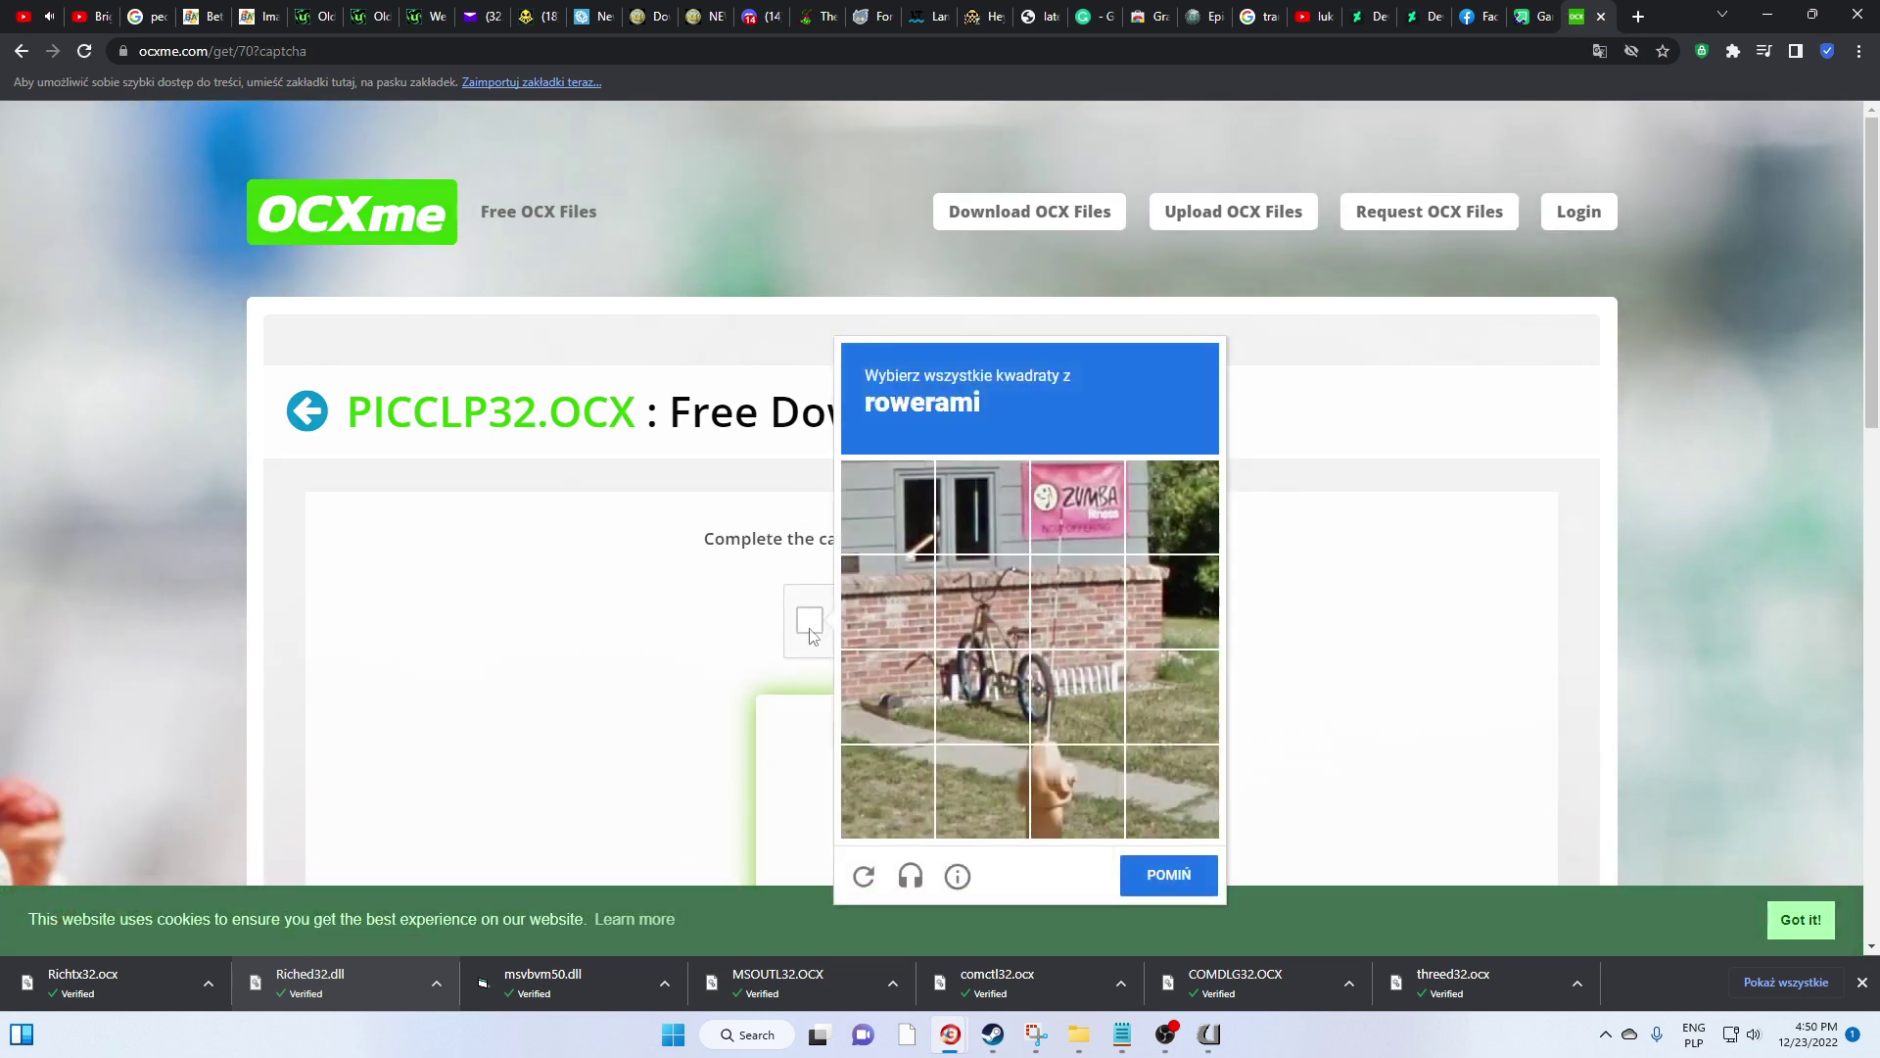
left_click(960, 678)
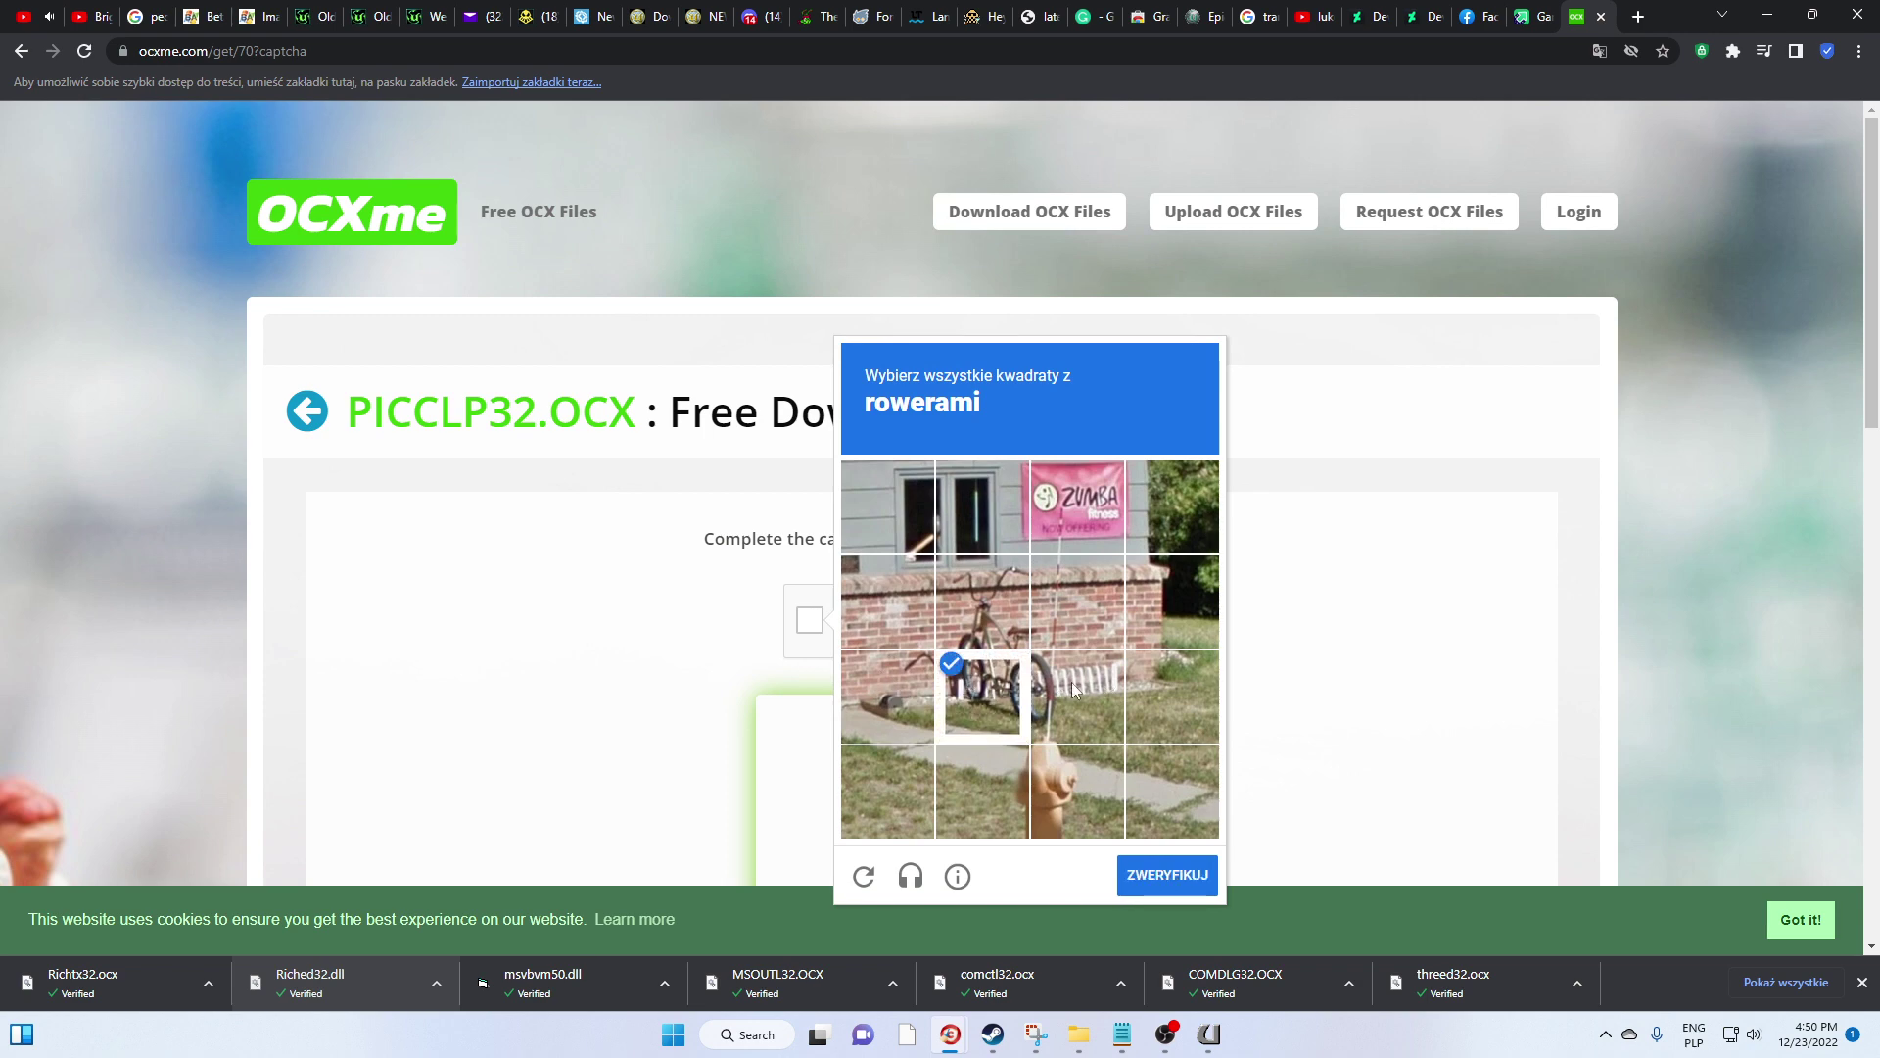
left_click(985, 601)
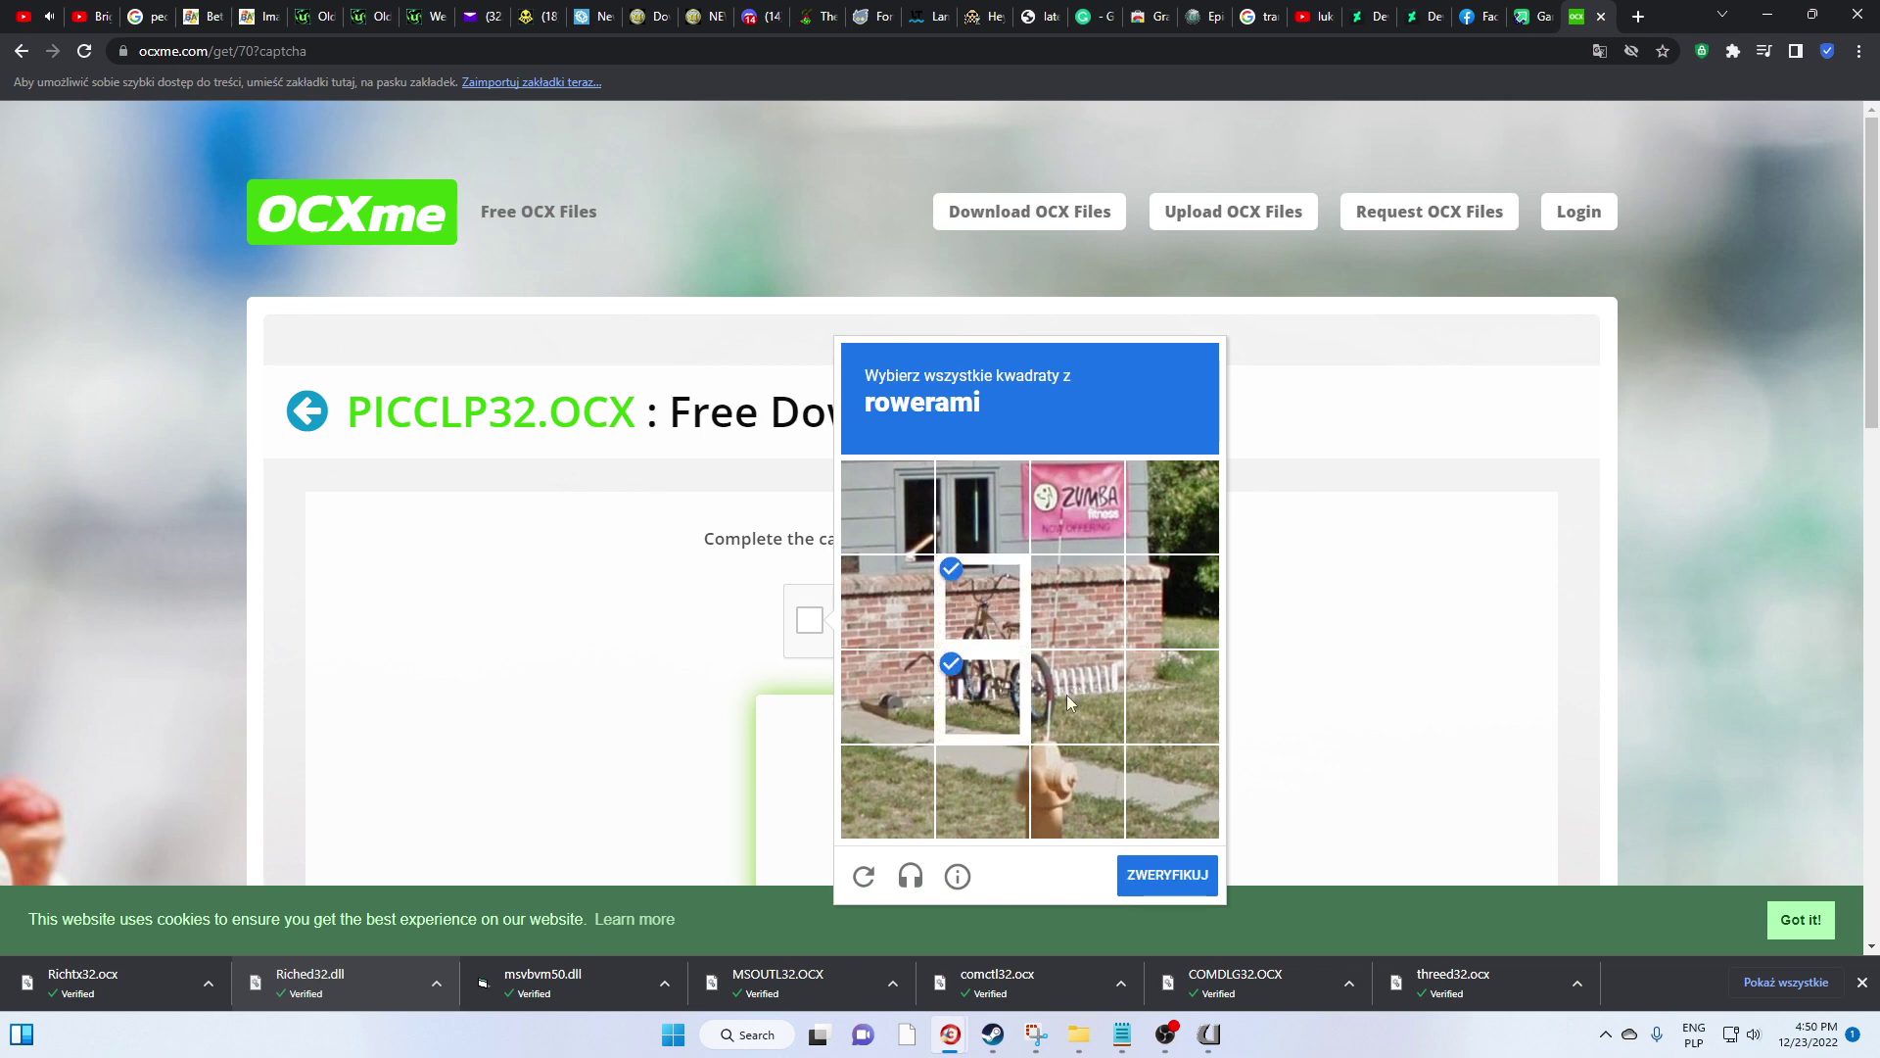
left_click(1143, 869)
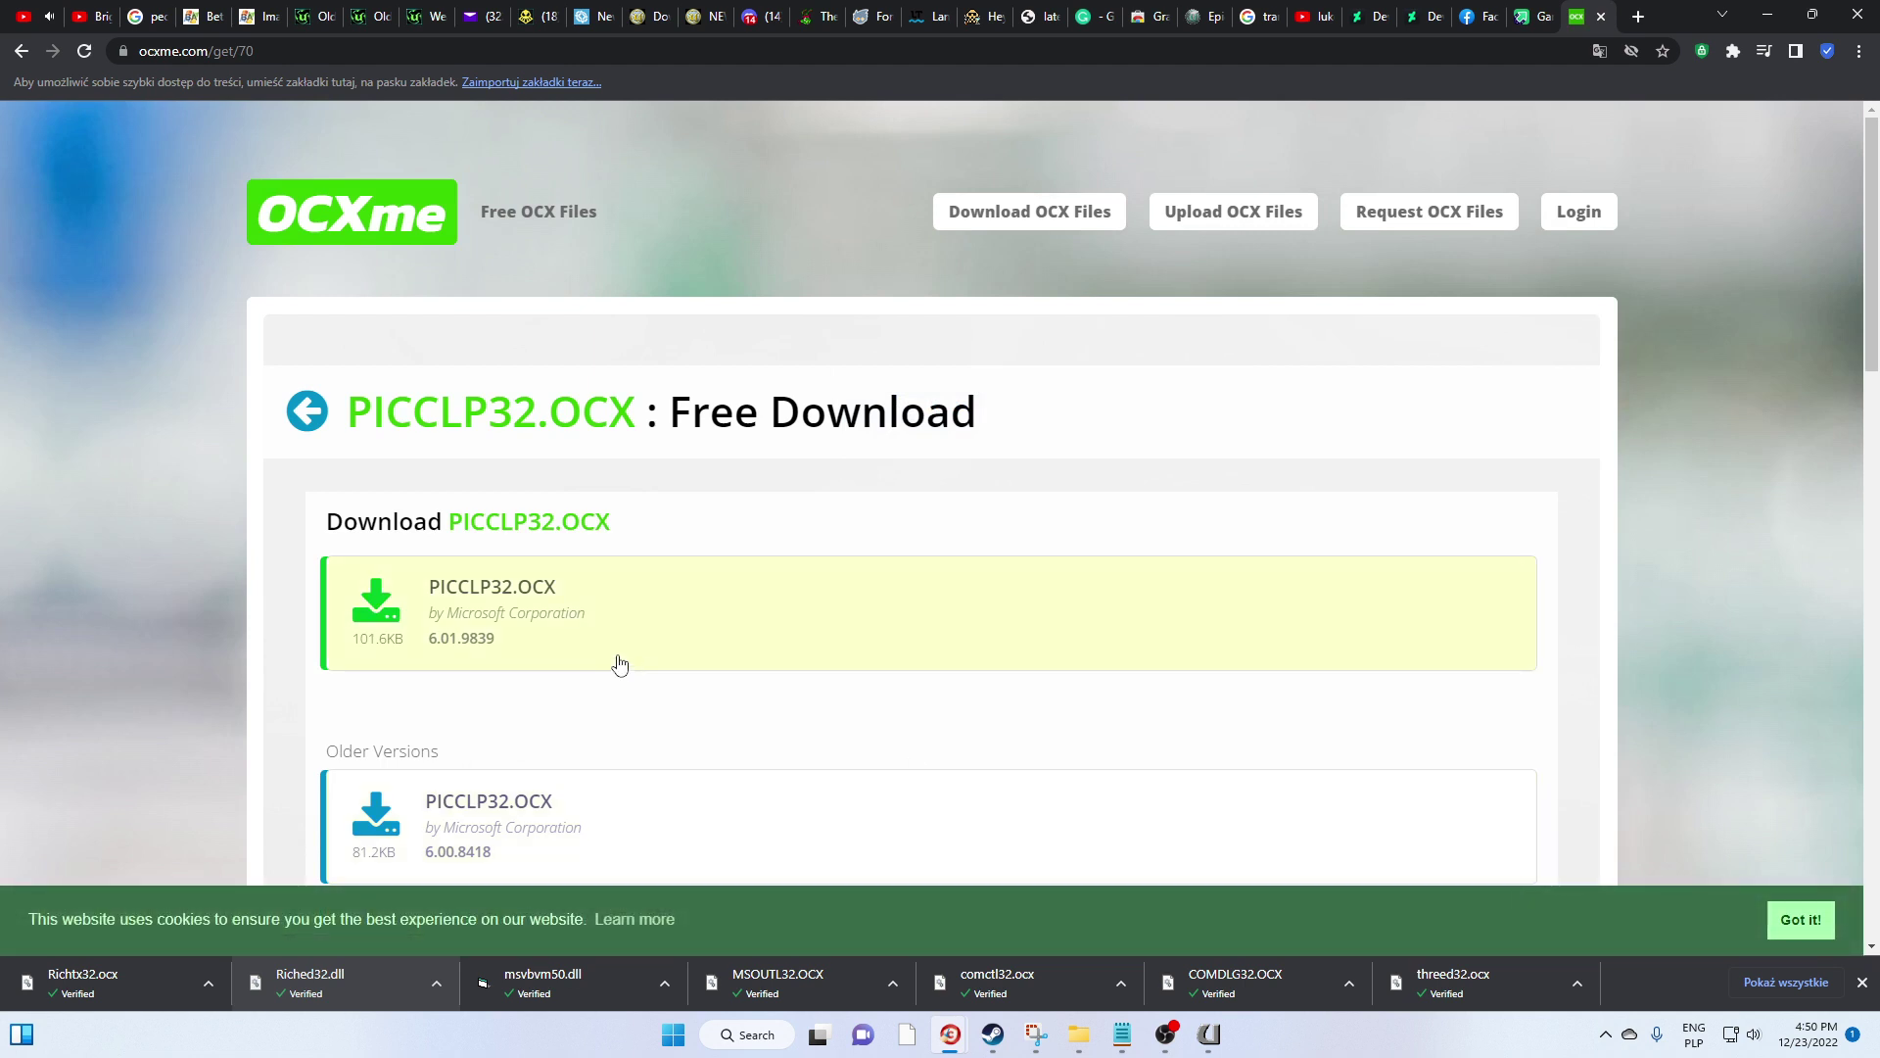
scroll(556, 704, "down", 1)
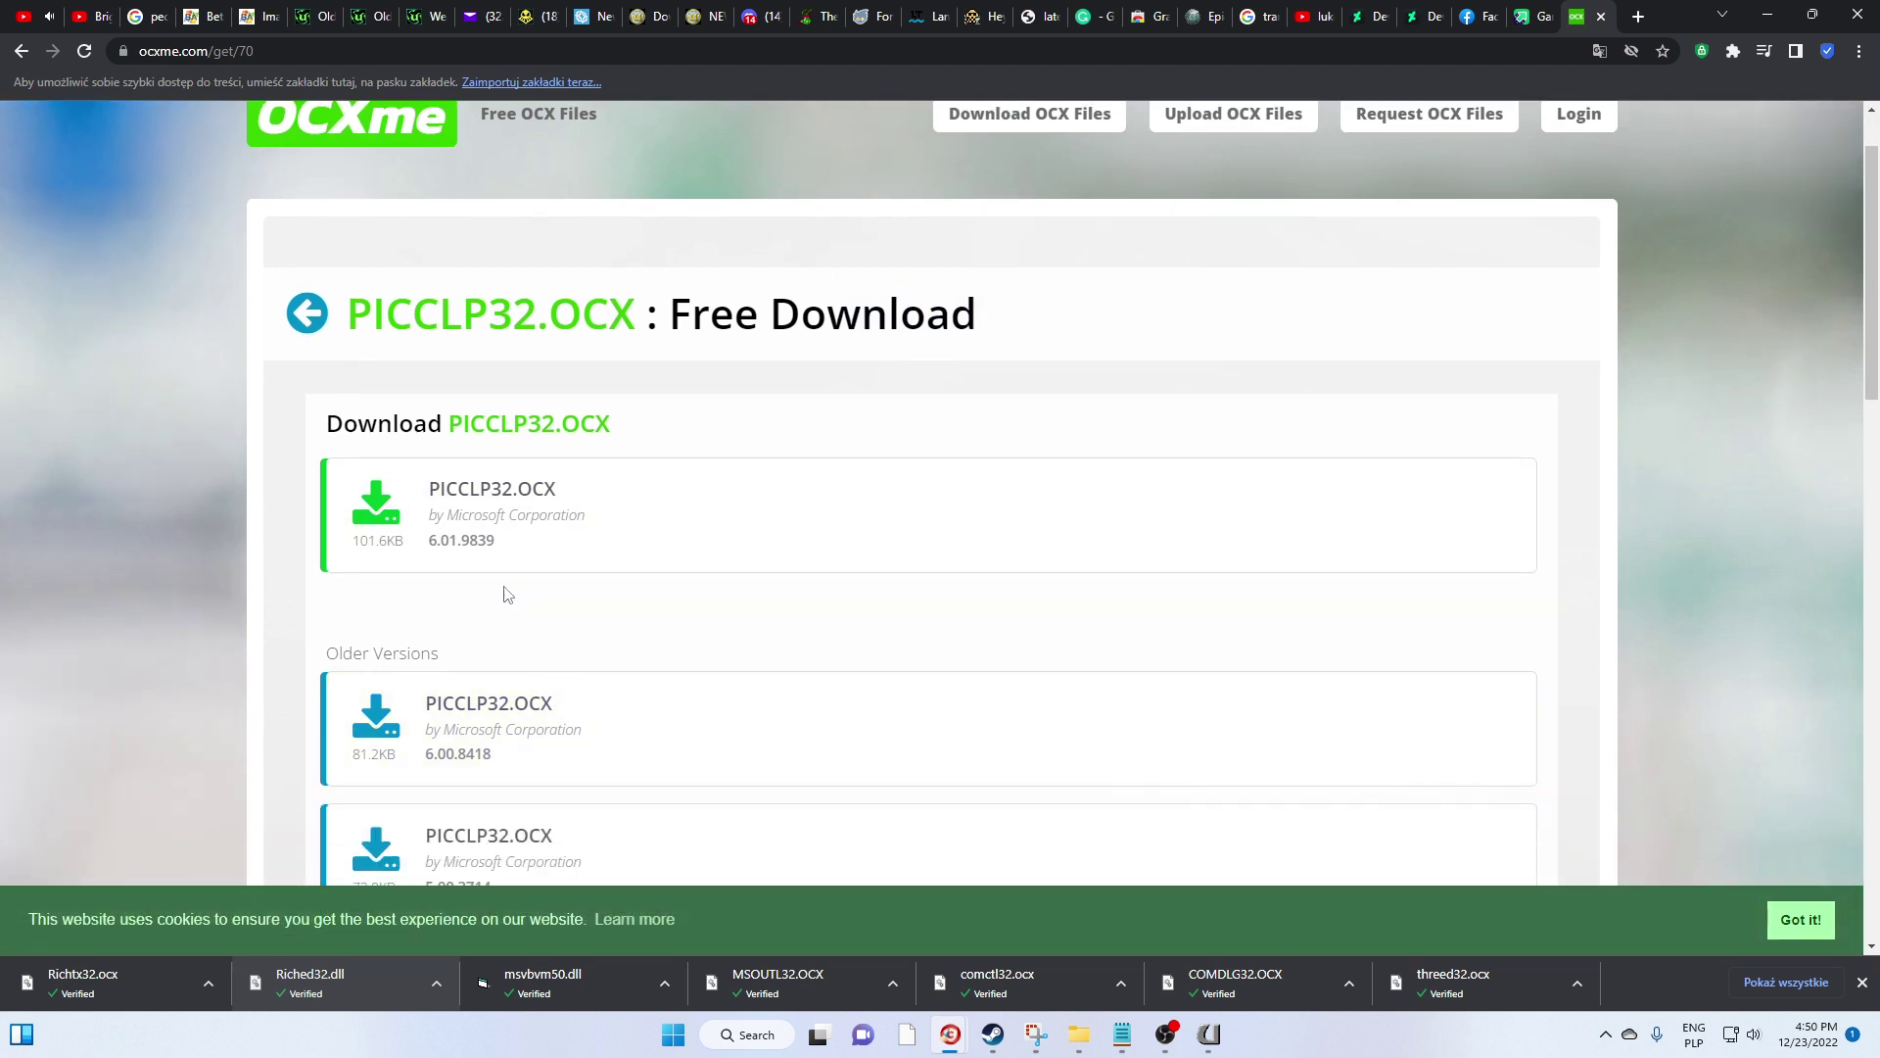
left_click(455, 492)
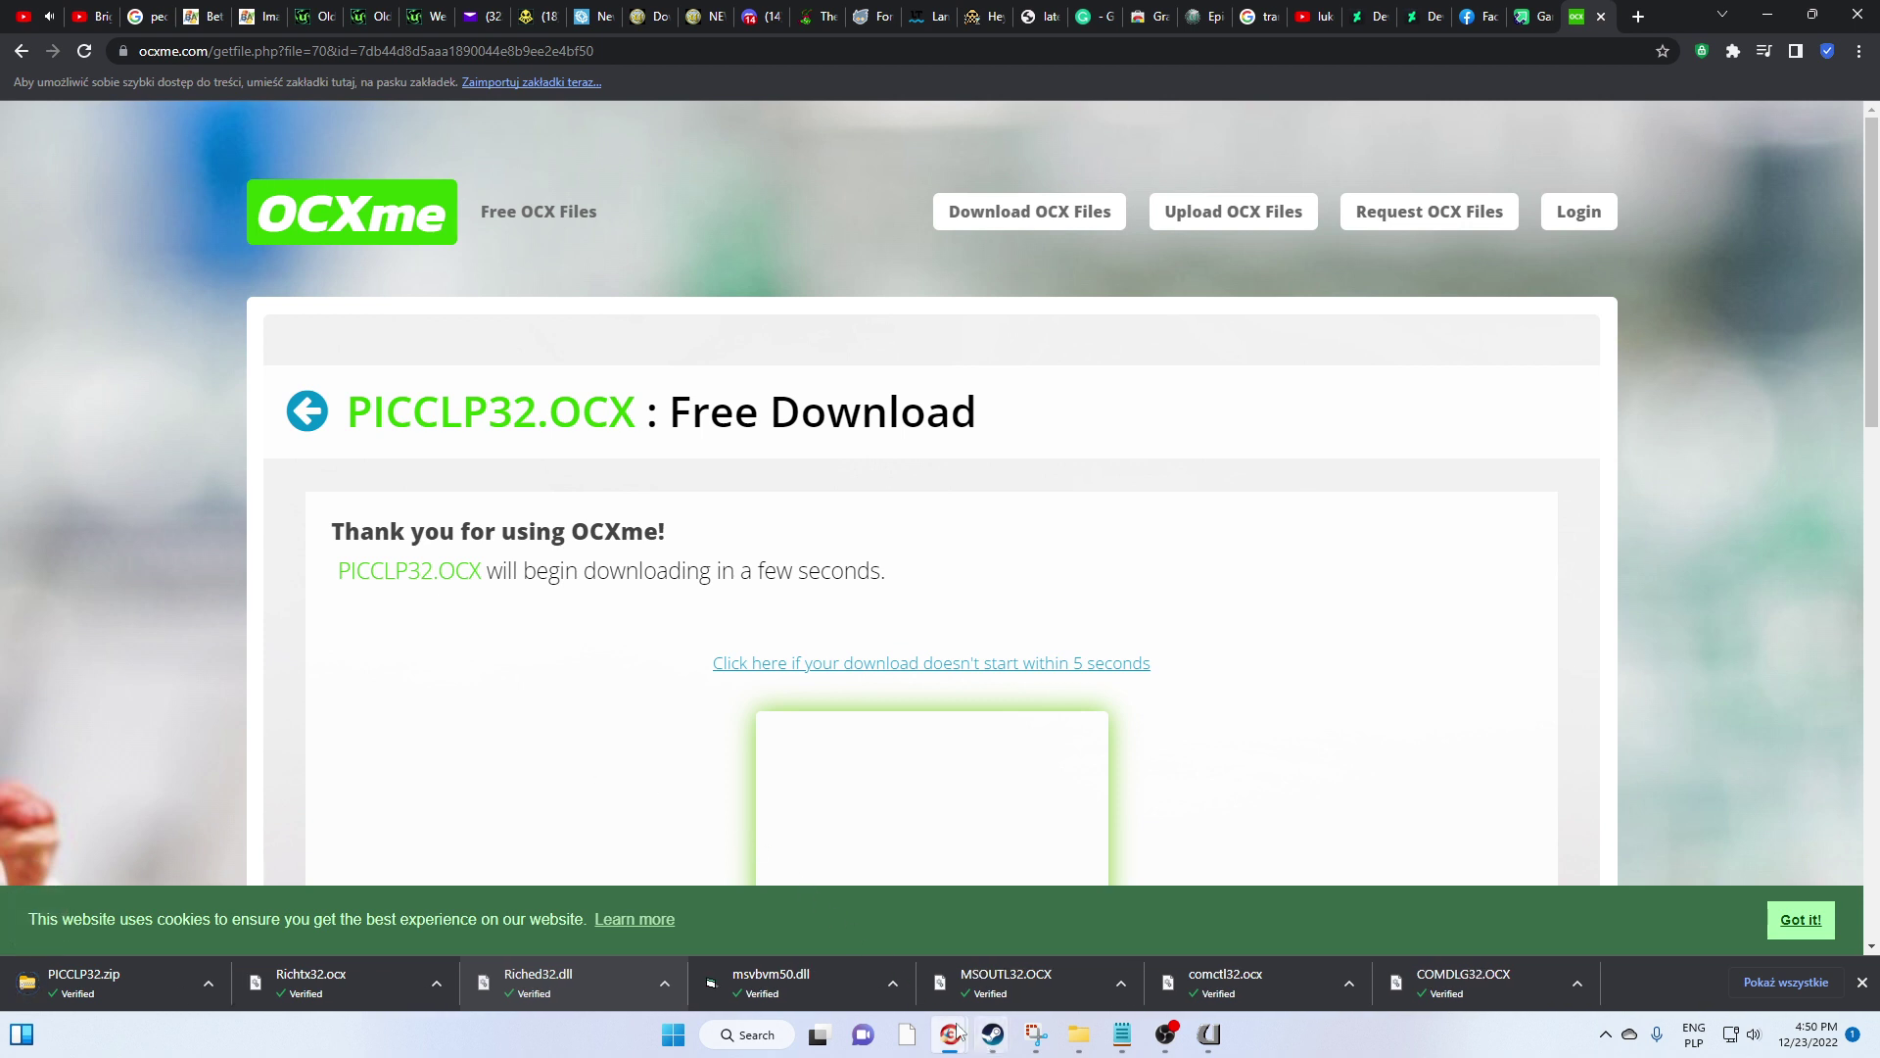
Switch to File Explorer and go to today's files in the Downloads folder
mouse_move(946, 1046)
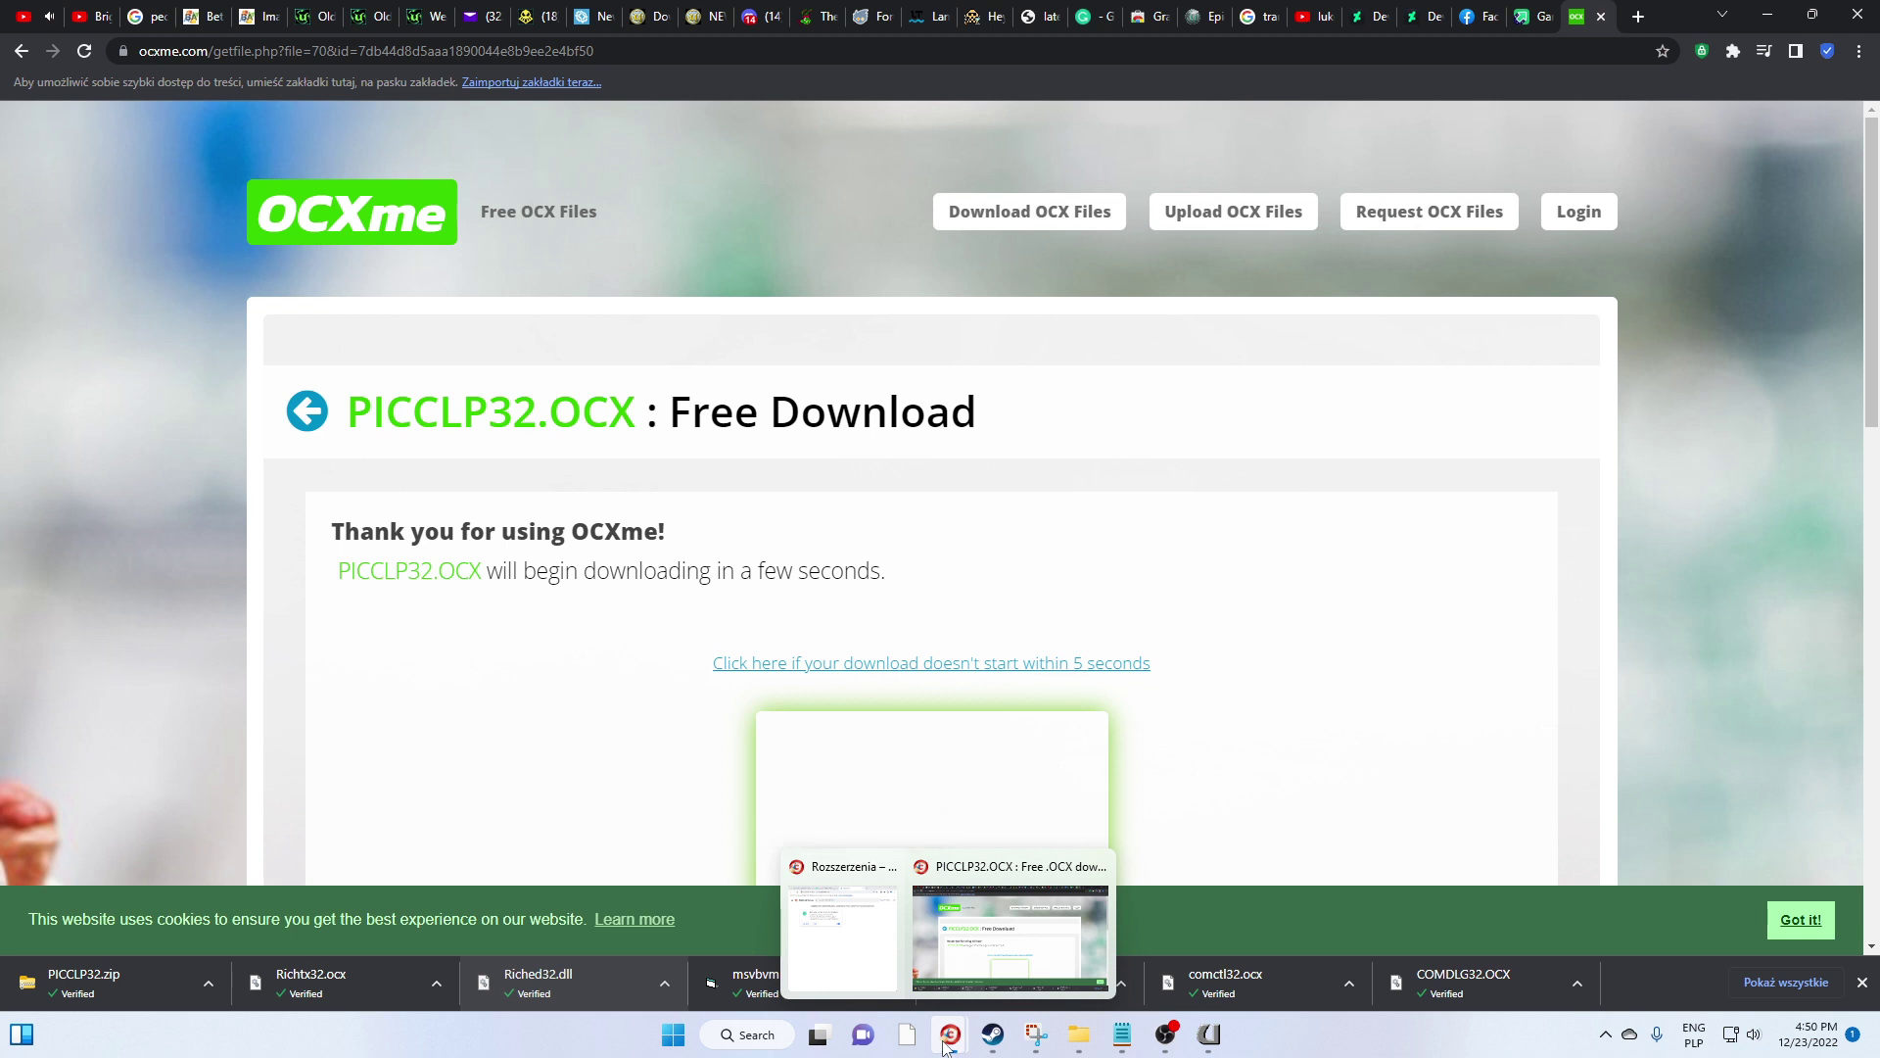
mouse_move(1078, 1034)
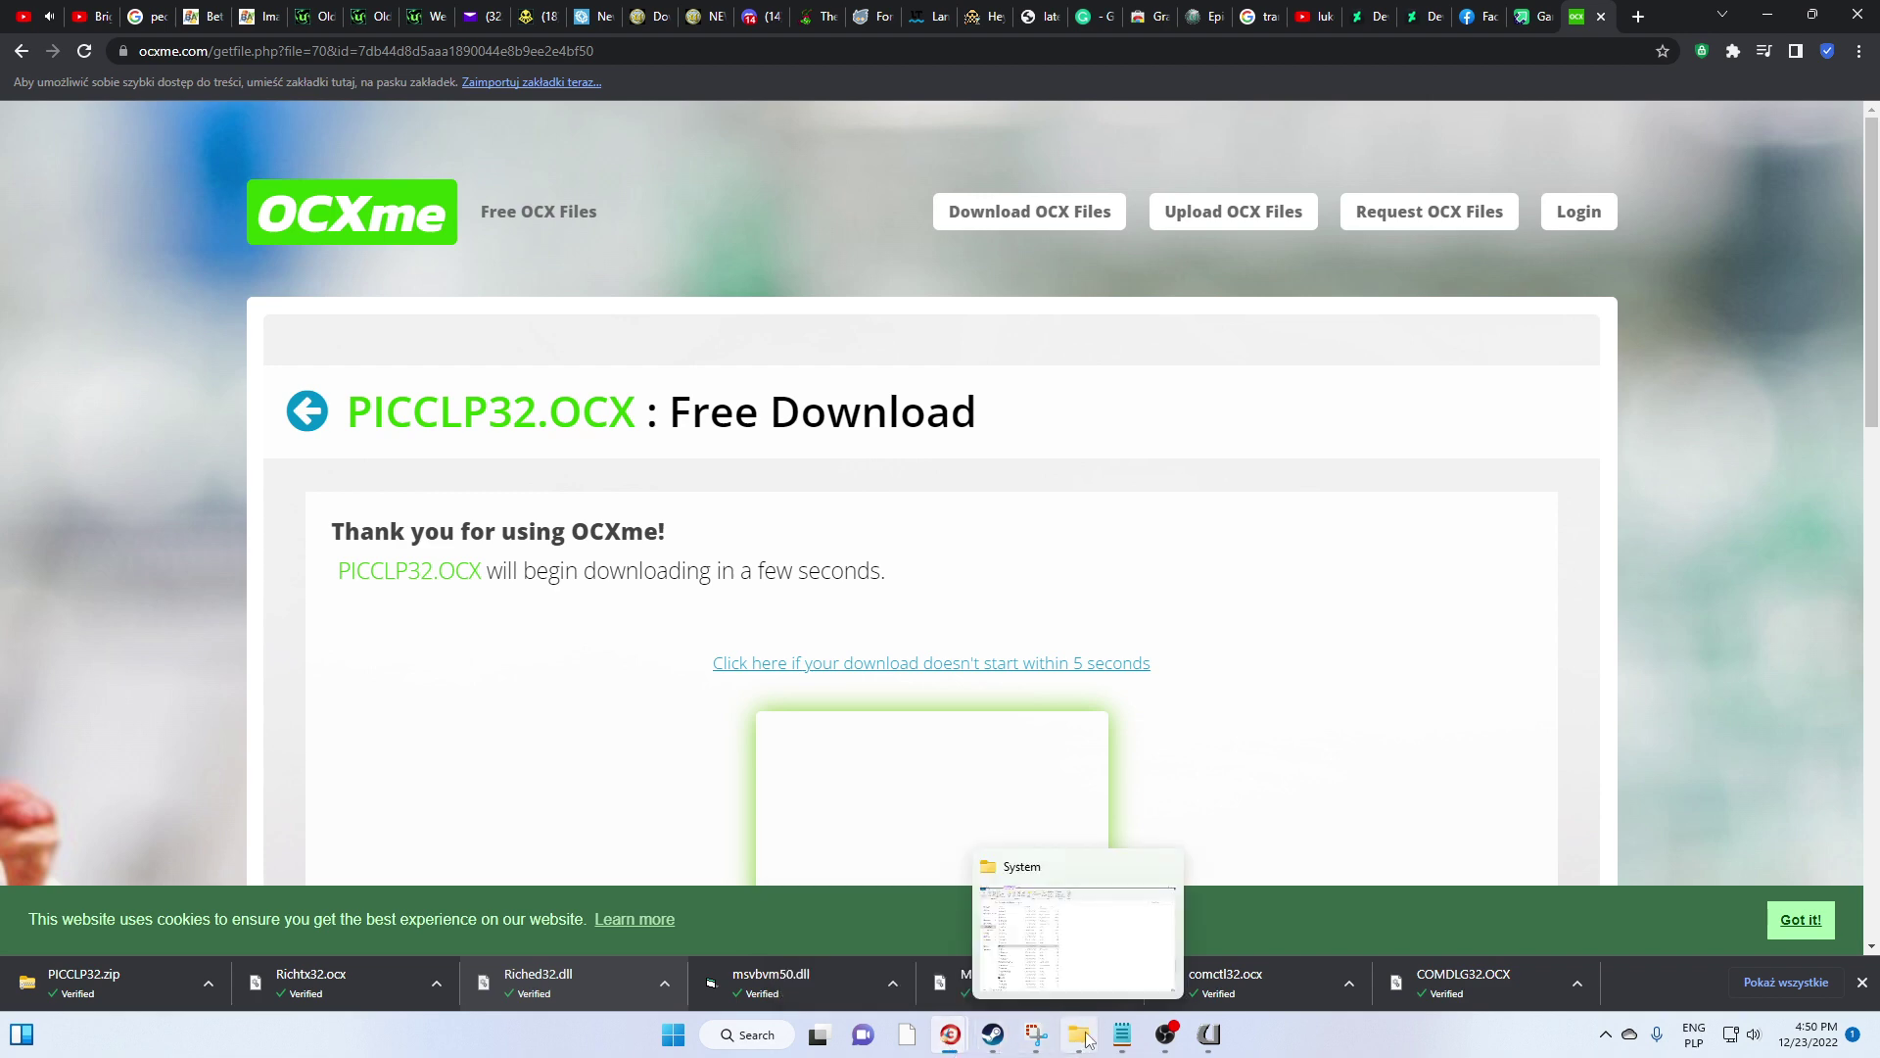
left_click(1082, 951)
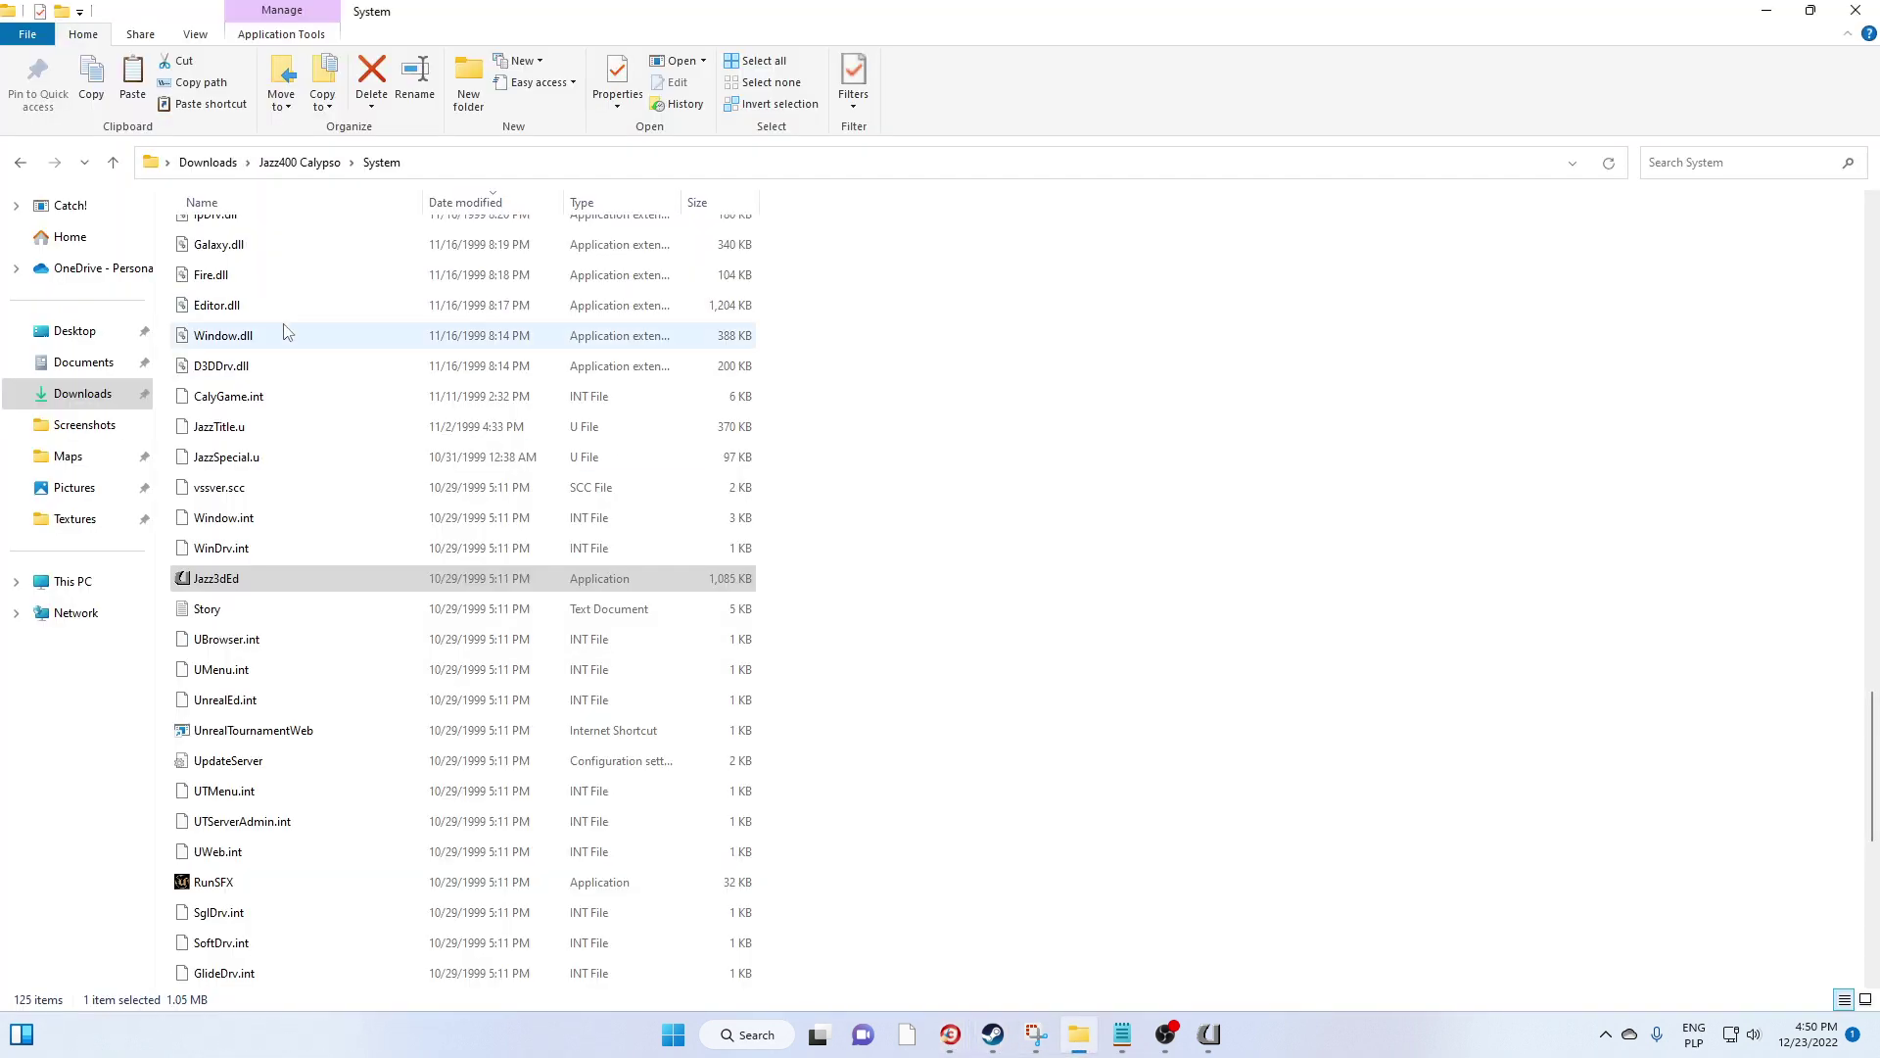
left_click(71, 394)
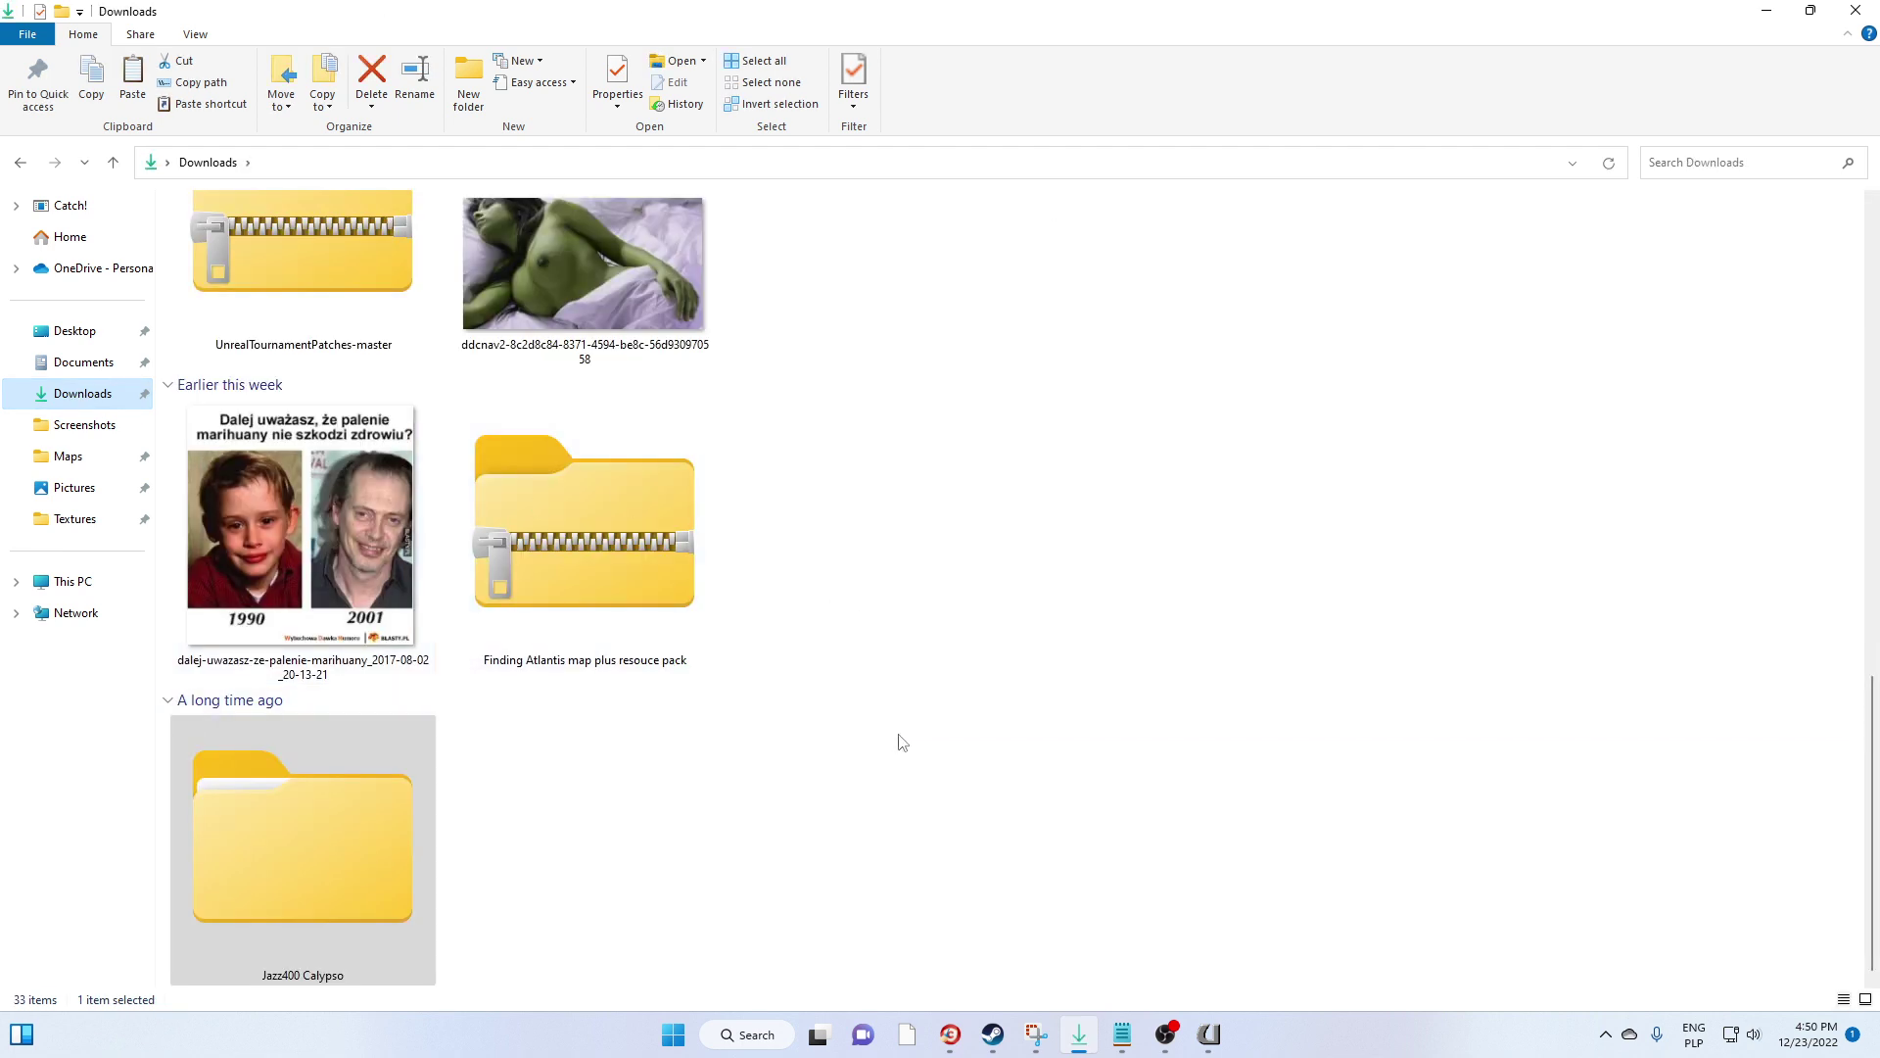
scroll(902, 742, "up", 20)
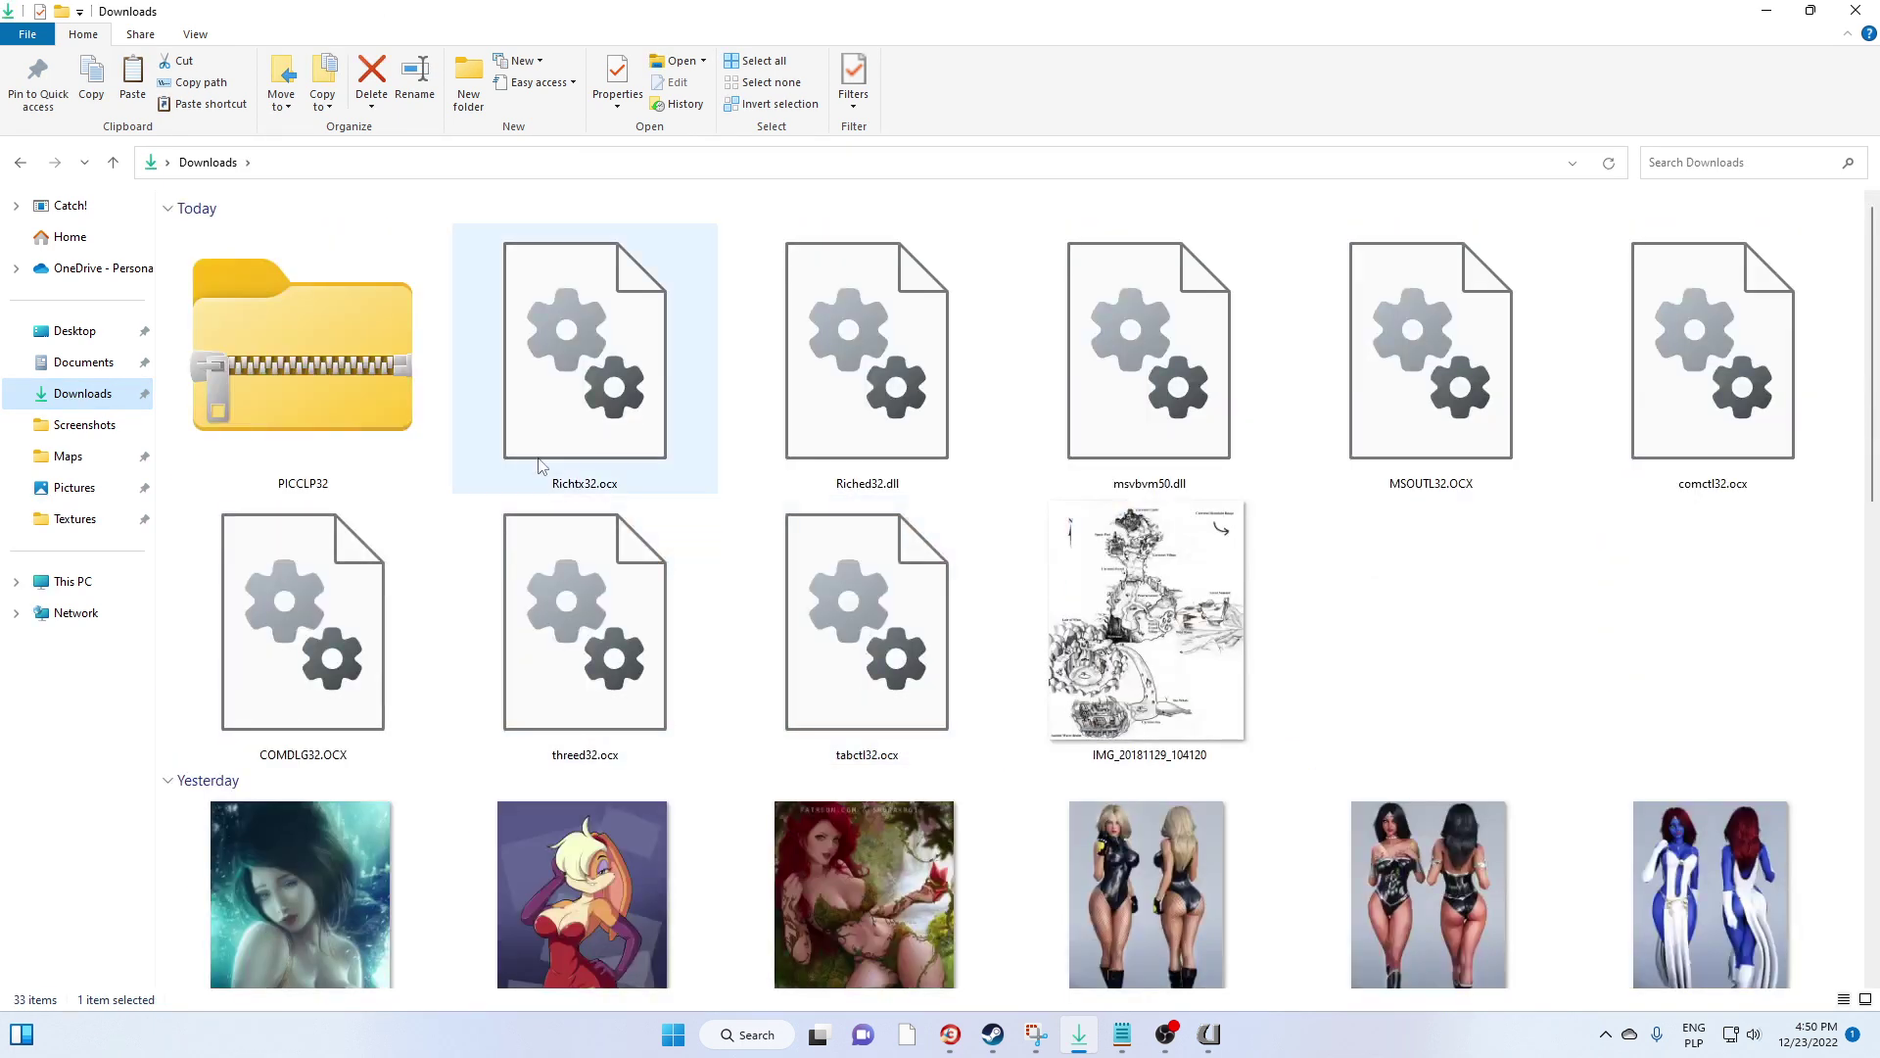
View the contents of the PICCLP32 archive in 7-Zip and close the archive window
right_click(296, 374)
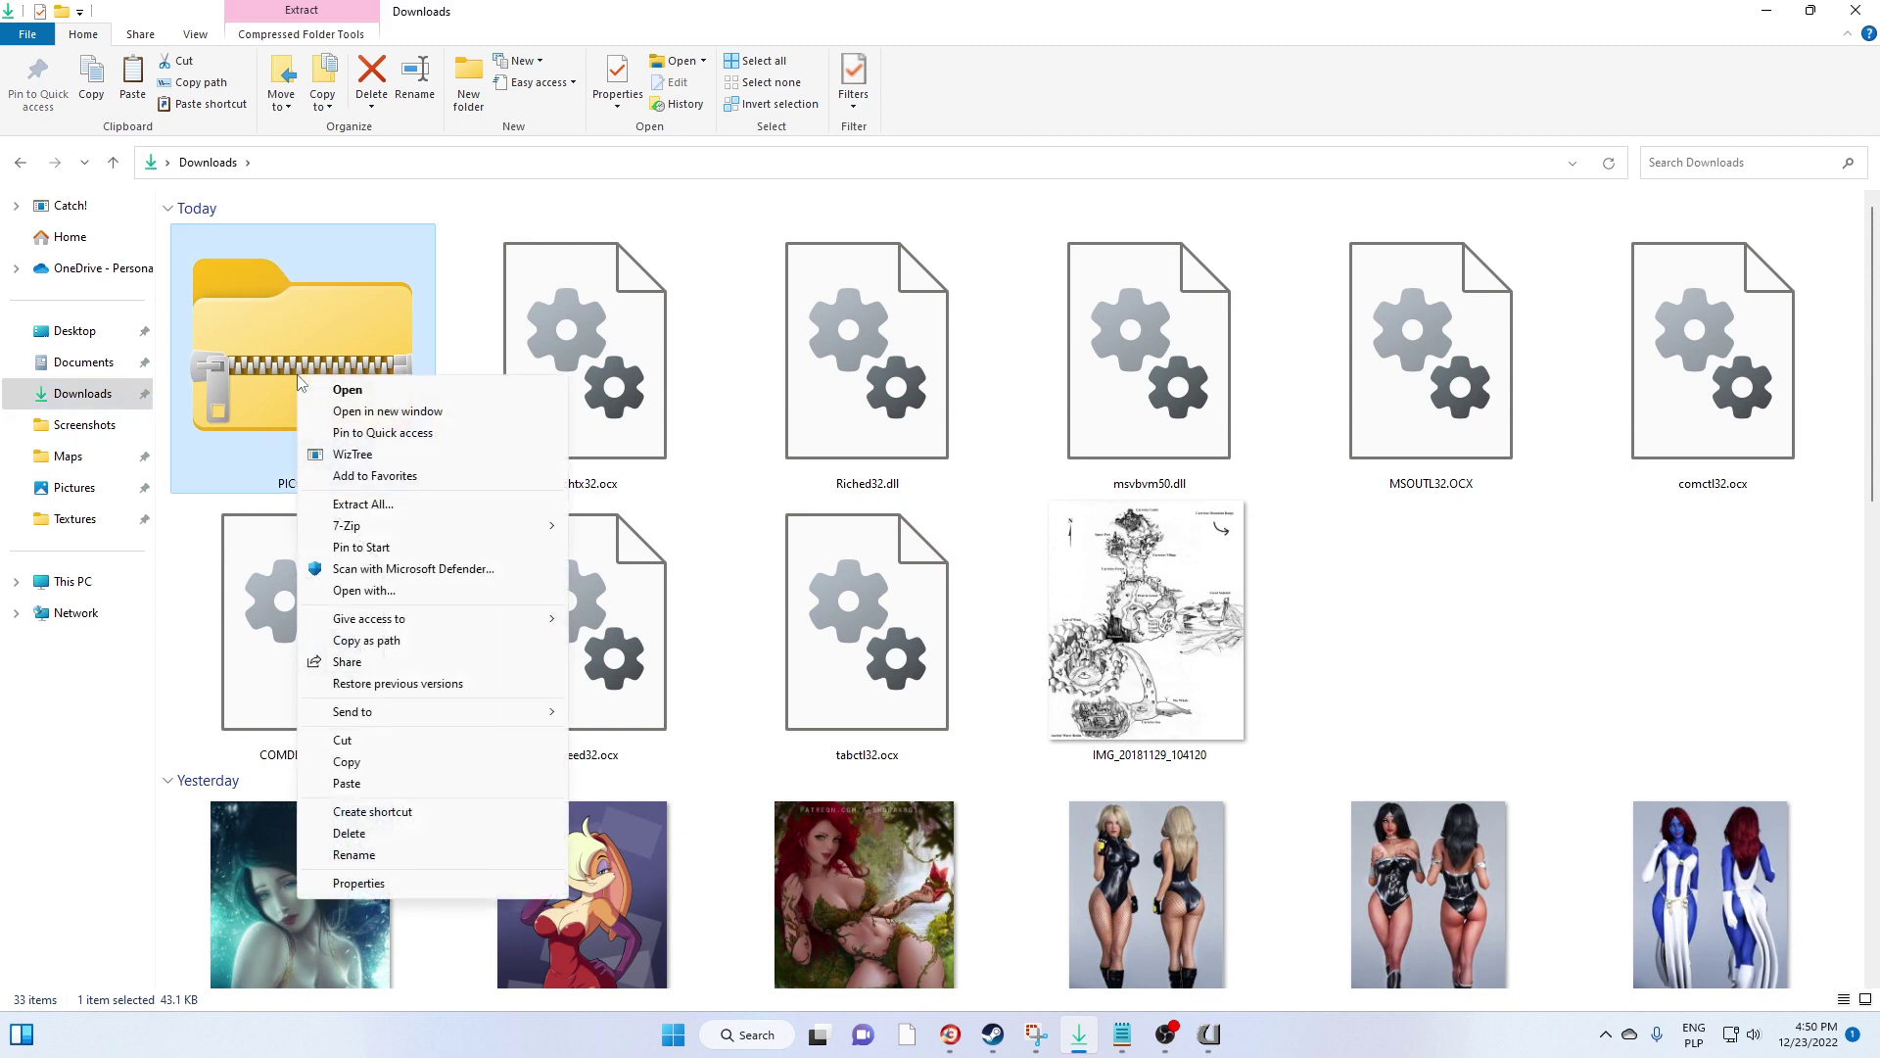
mouse_move(387, 525)
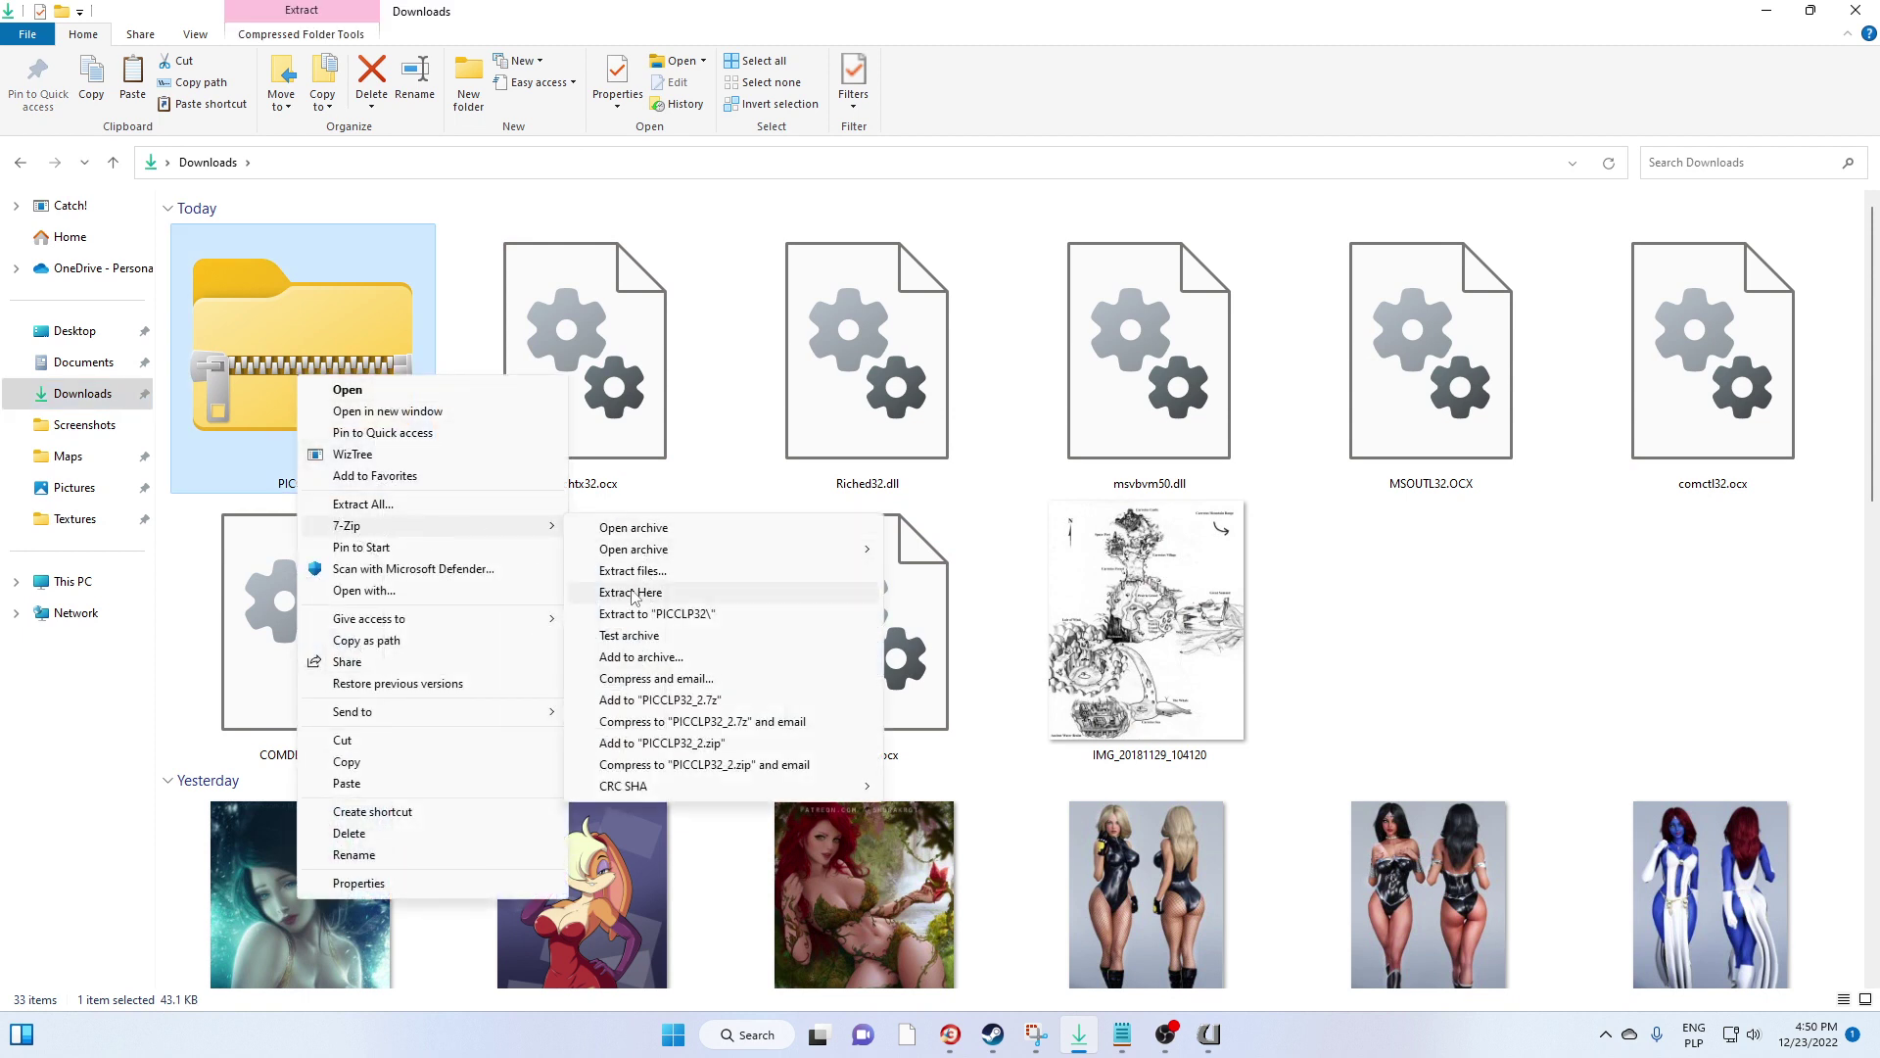
left_click(635, 529)
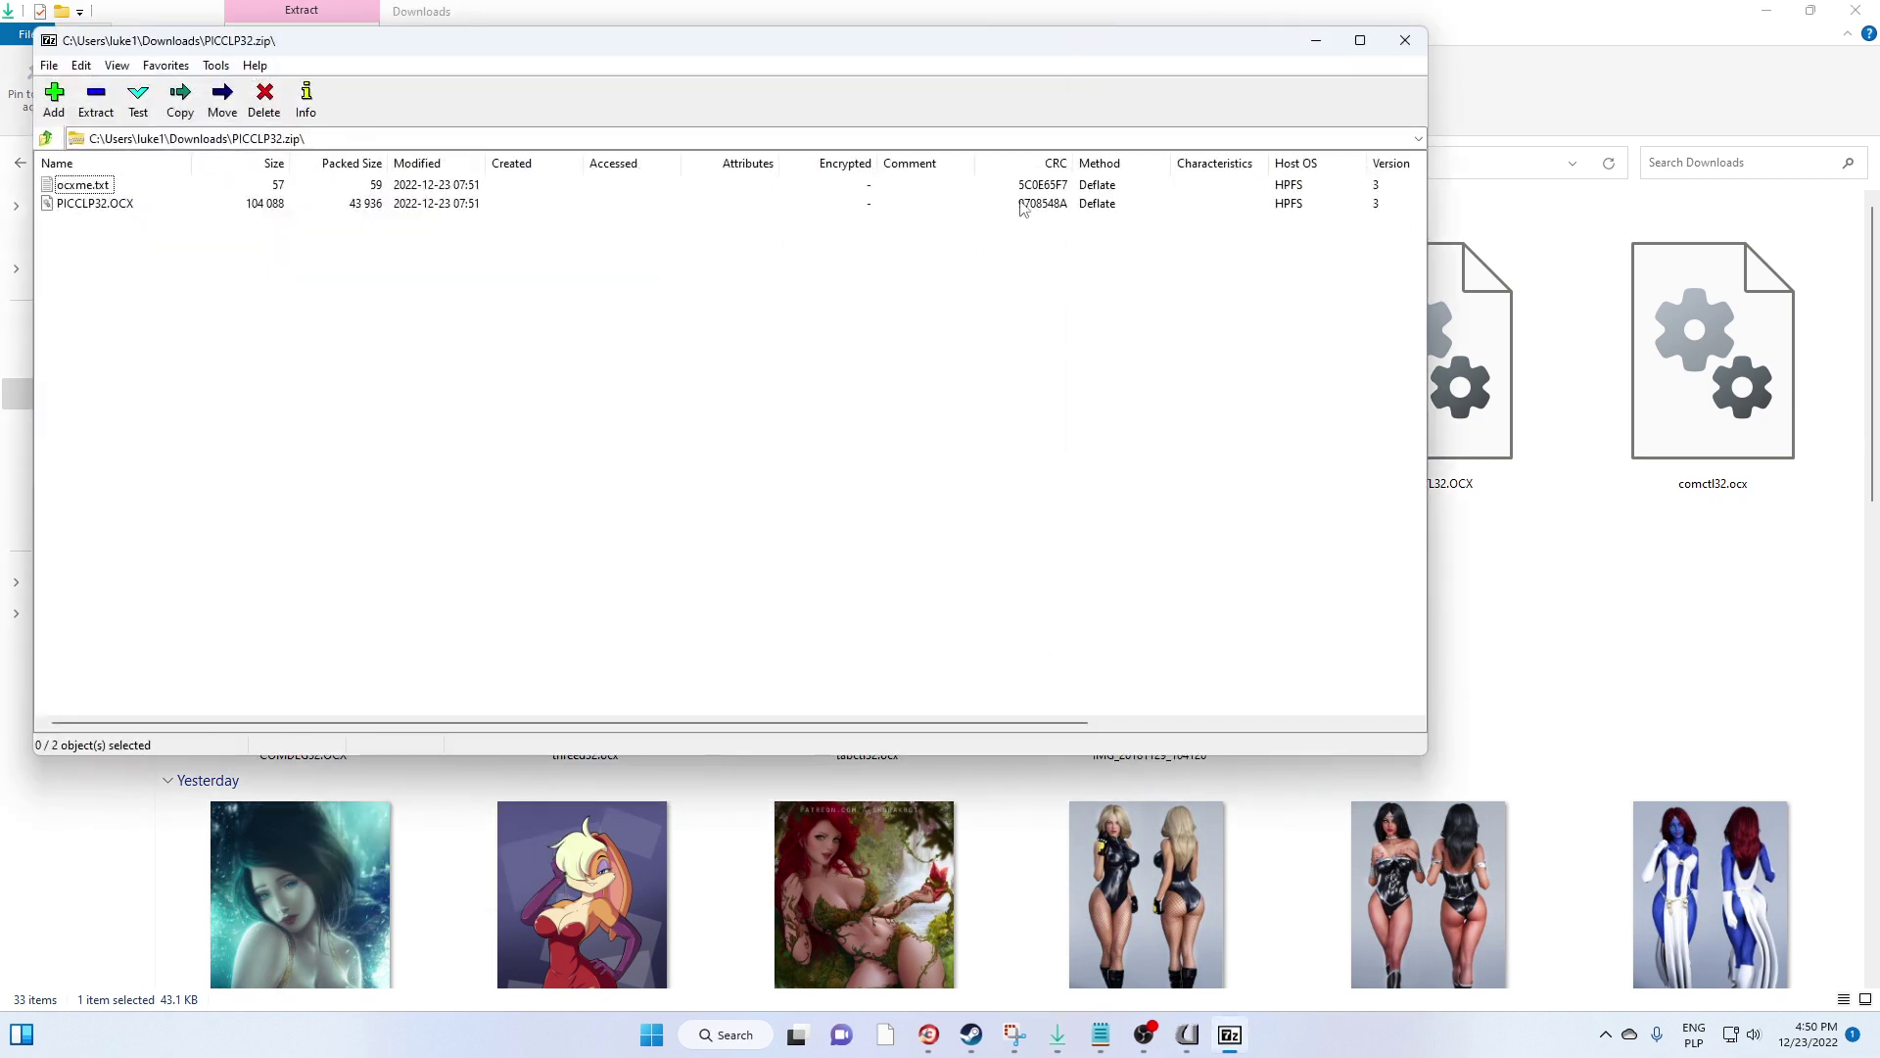
left_click(1403, 42)
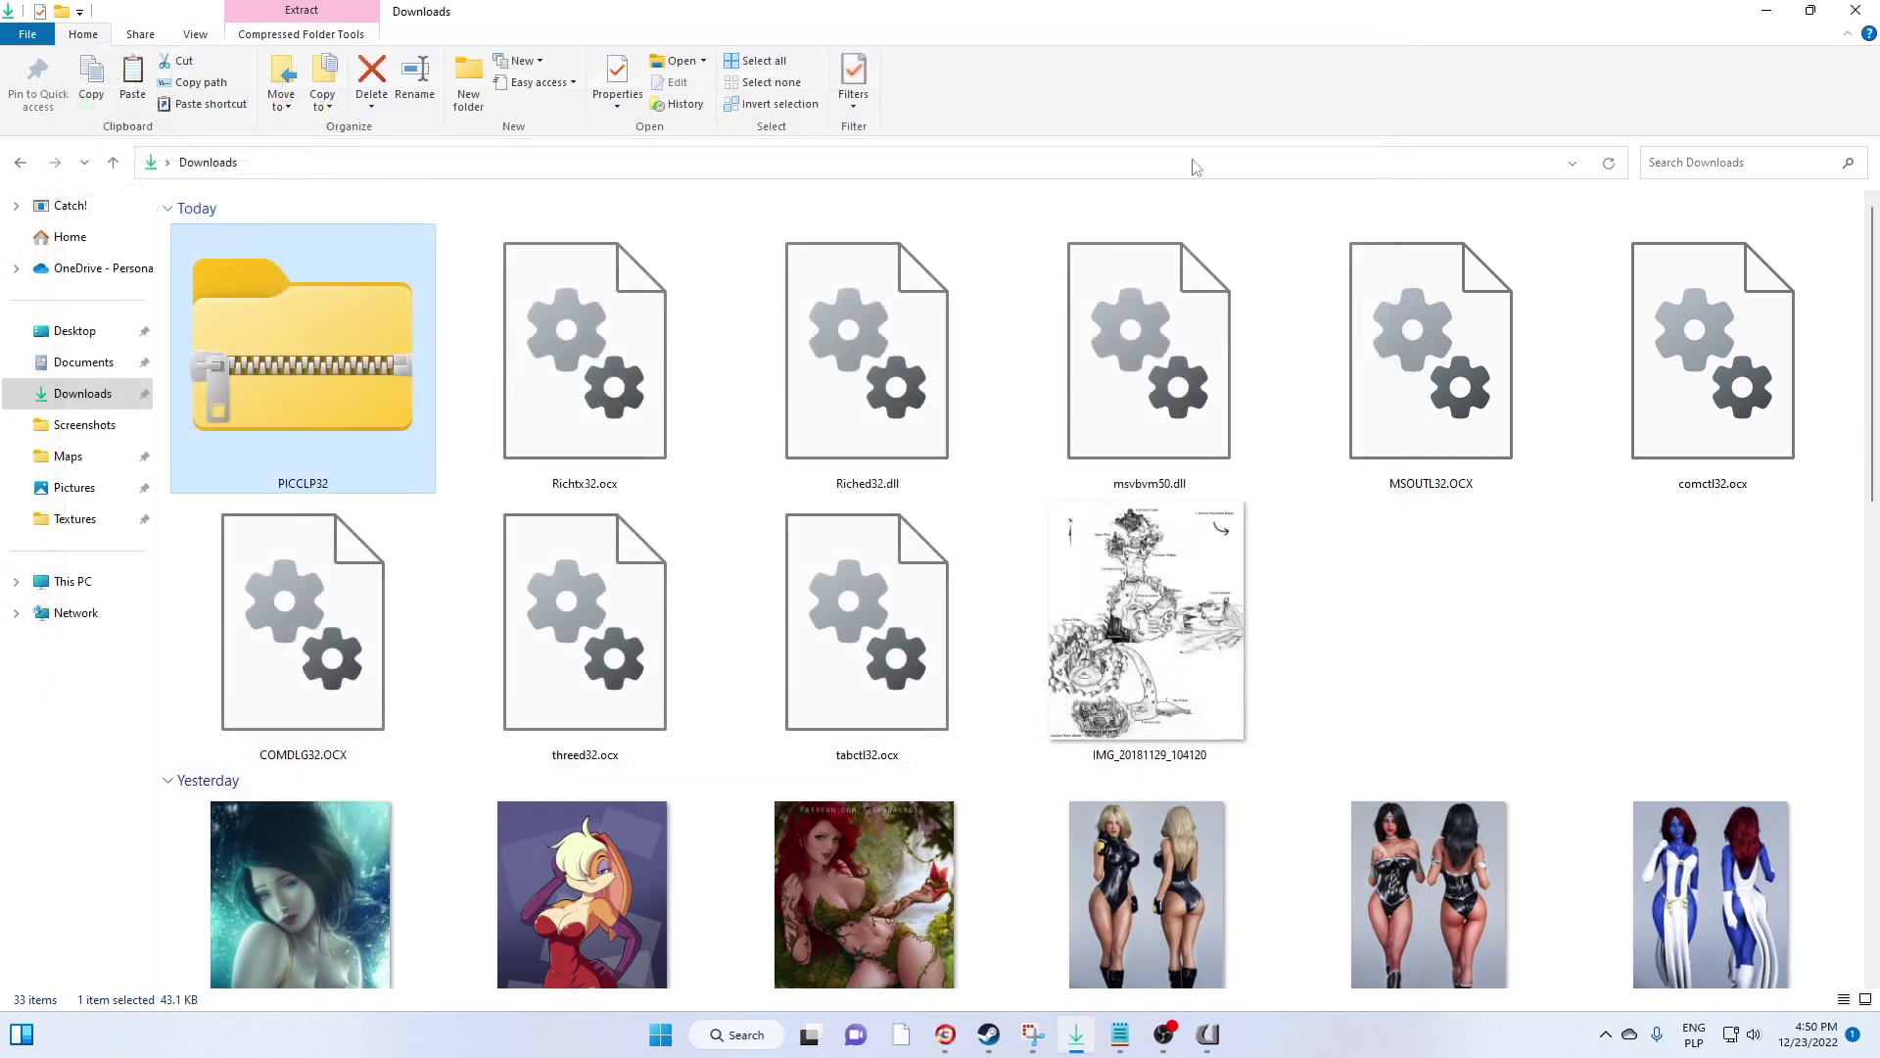
Extract the PICCLP32 archive directly into the Downloads folder with 7-Zip
right_click(313, 332)
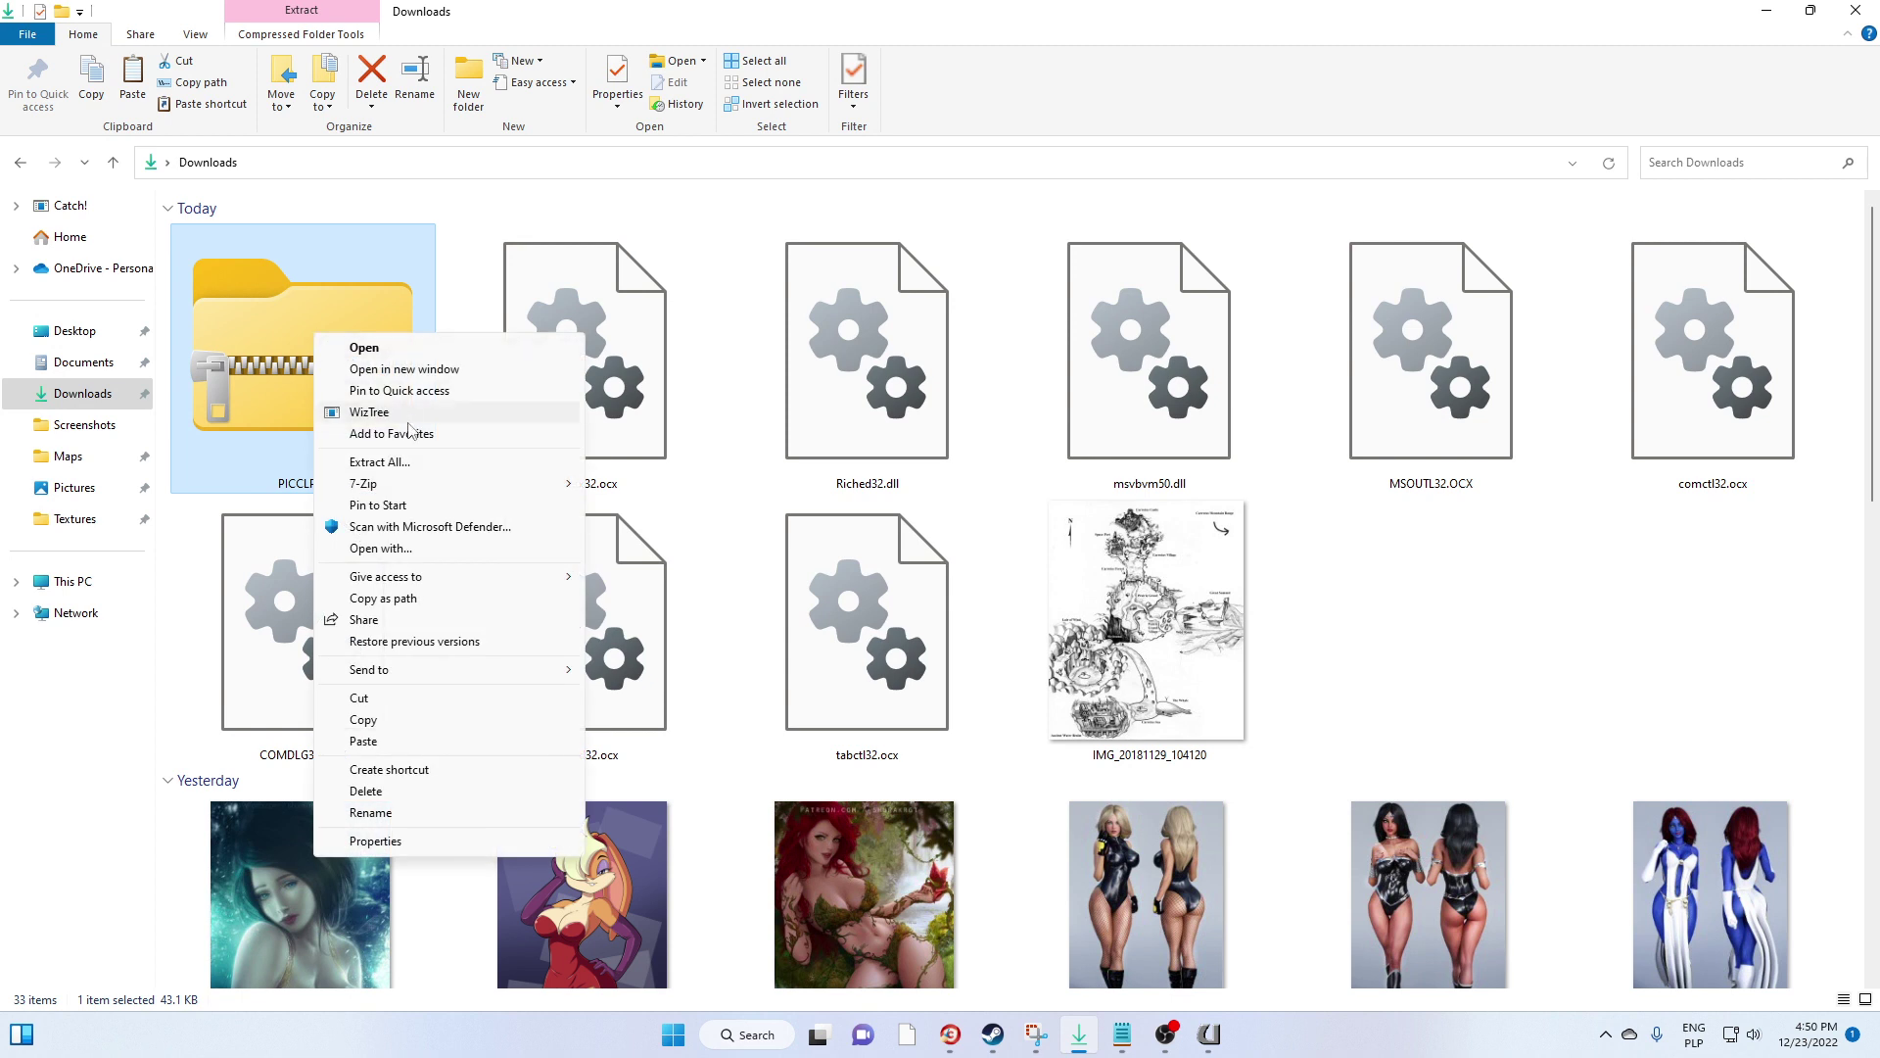
mouse_move(426, 484)
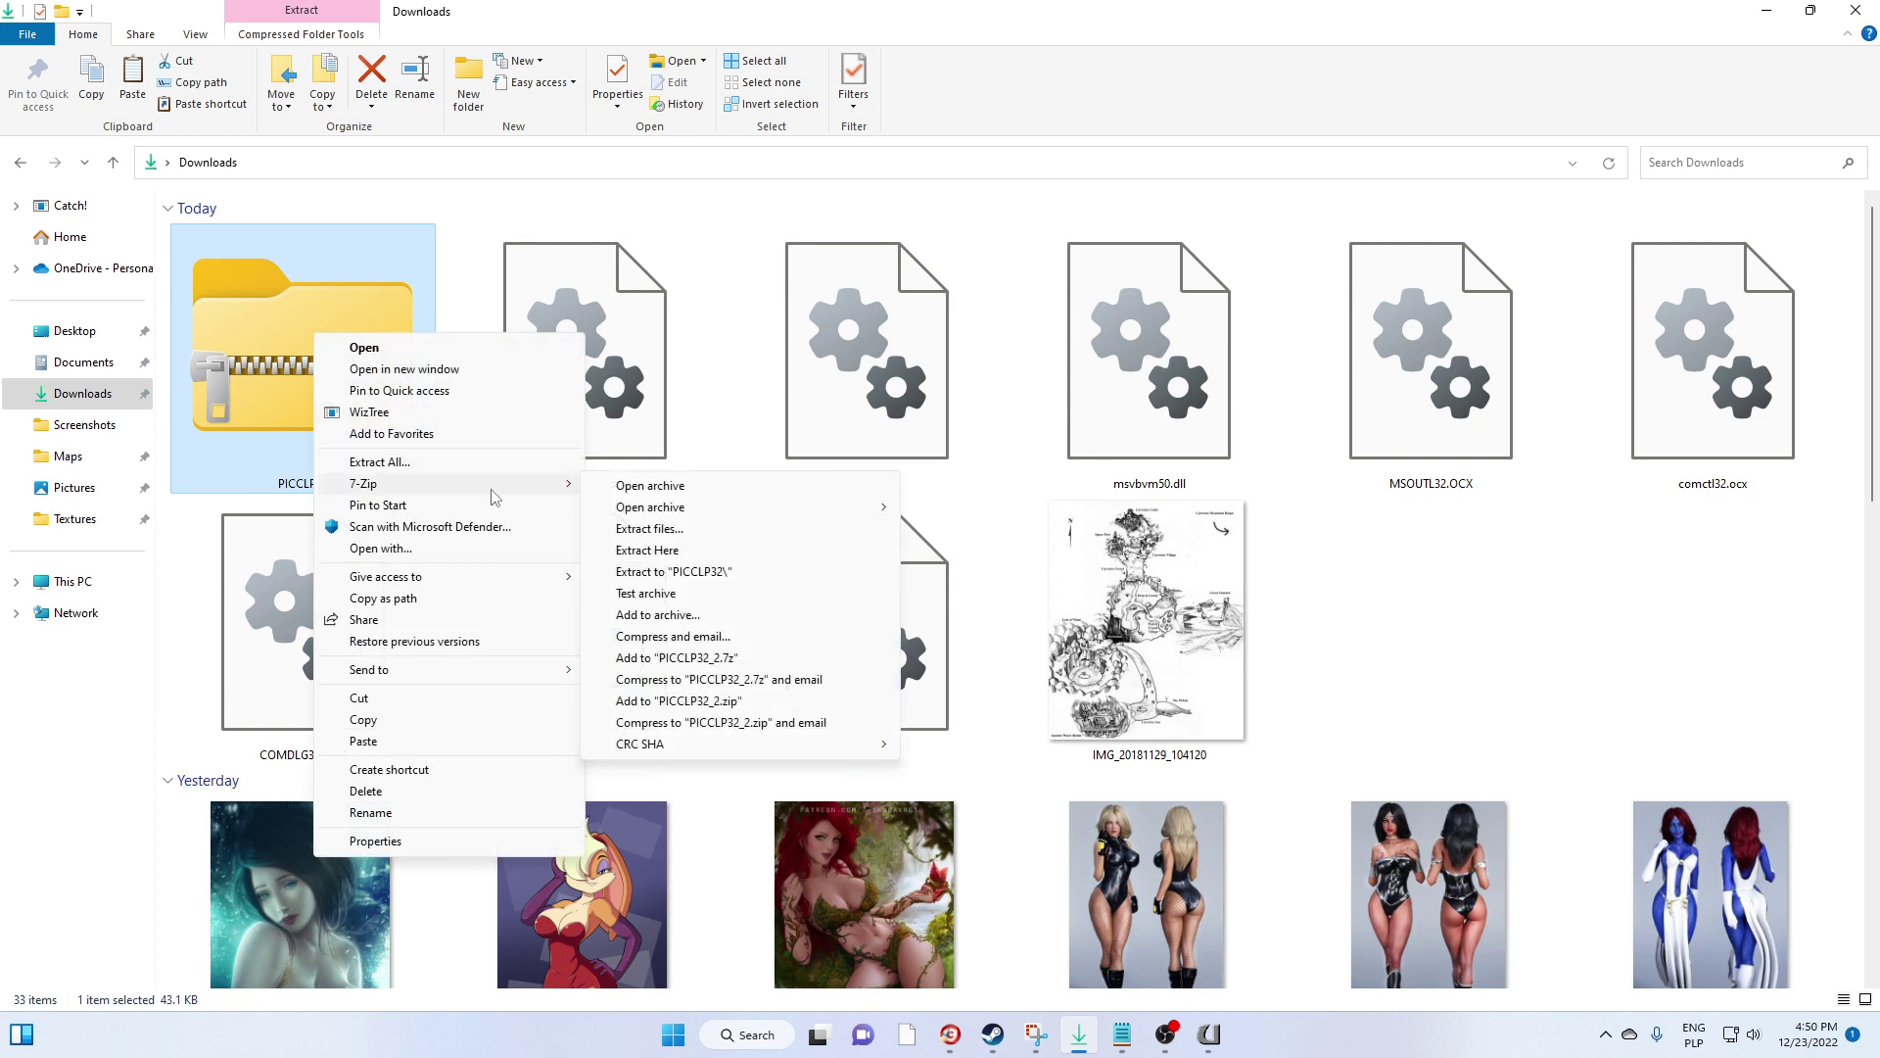
left_click(647, 549)
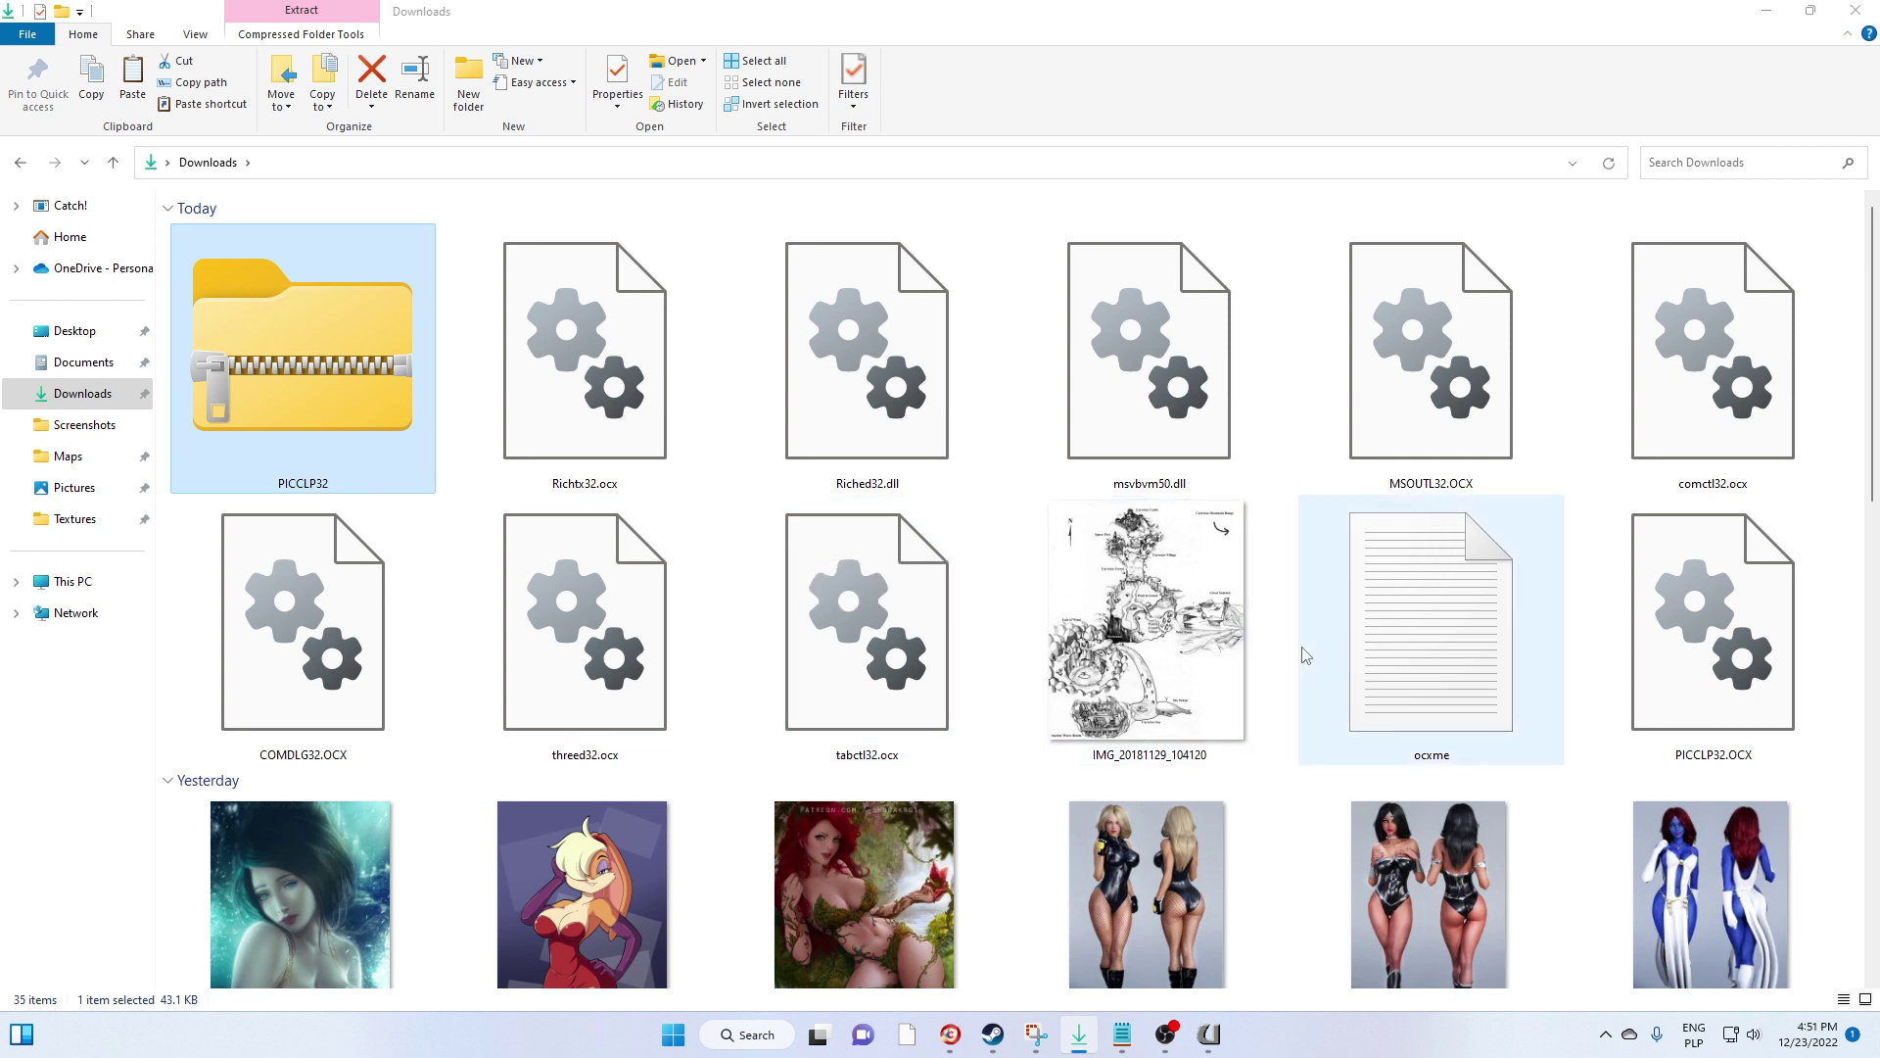
Copy the extracted ocxme text file and PICCLP32.OCX together
left_click(1383, 638)
left_click(1688, 609, "ctrl")
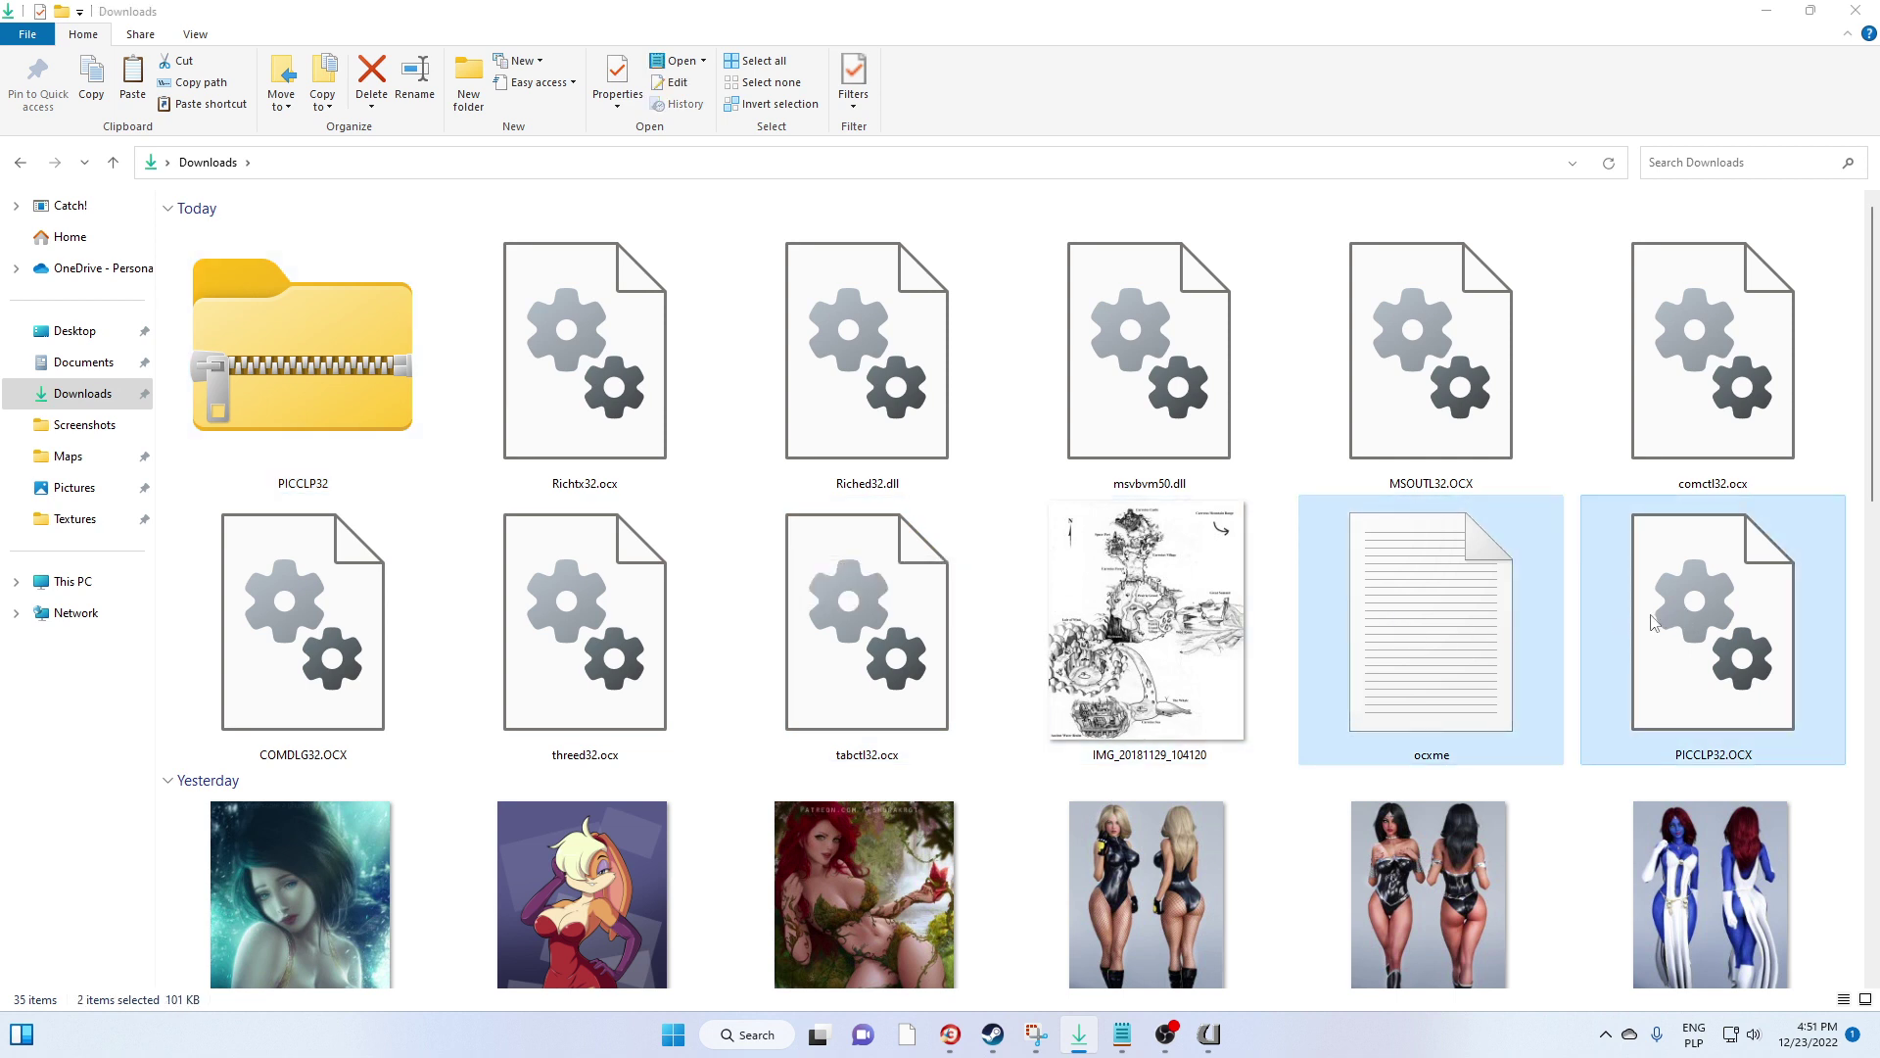
right_click(1397, 650)
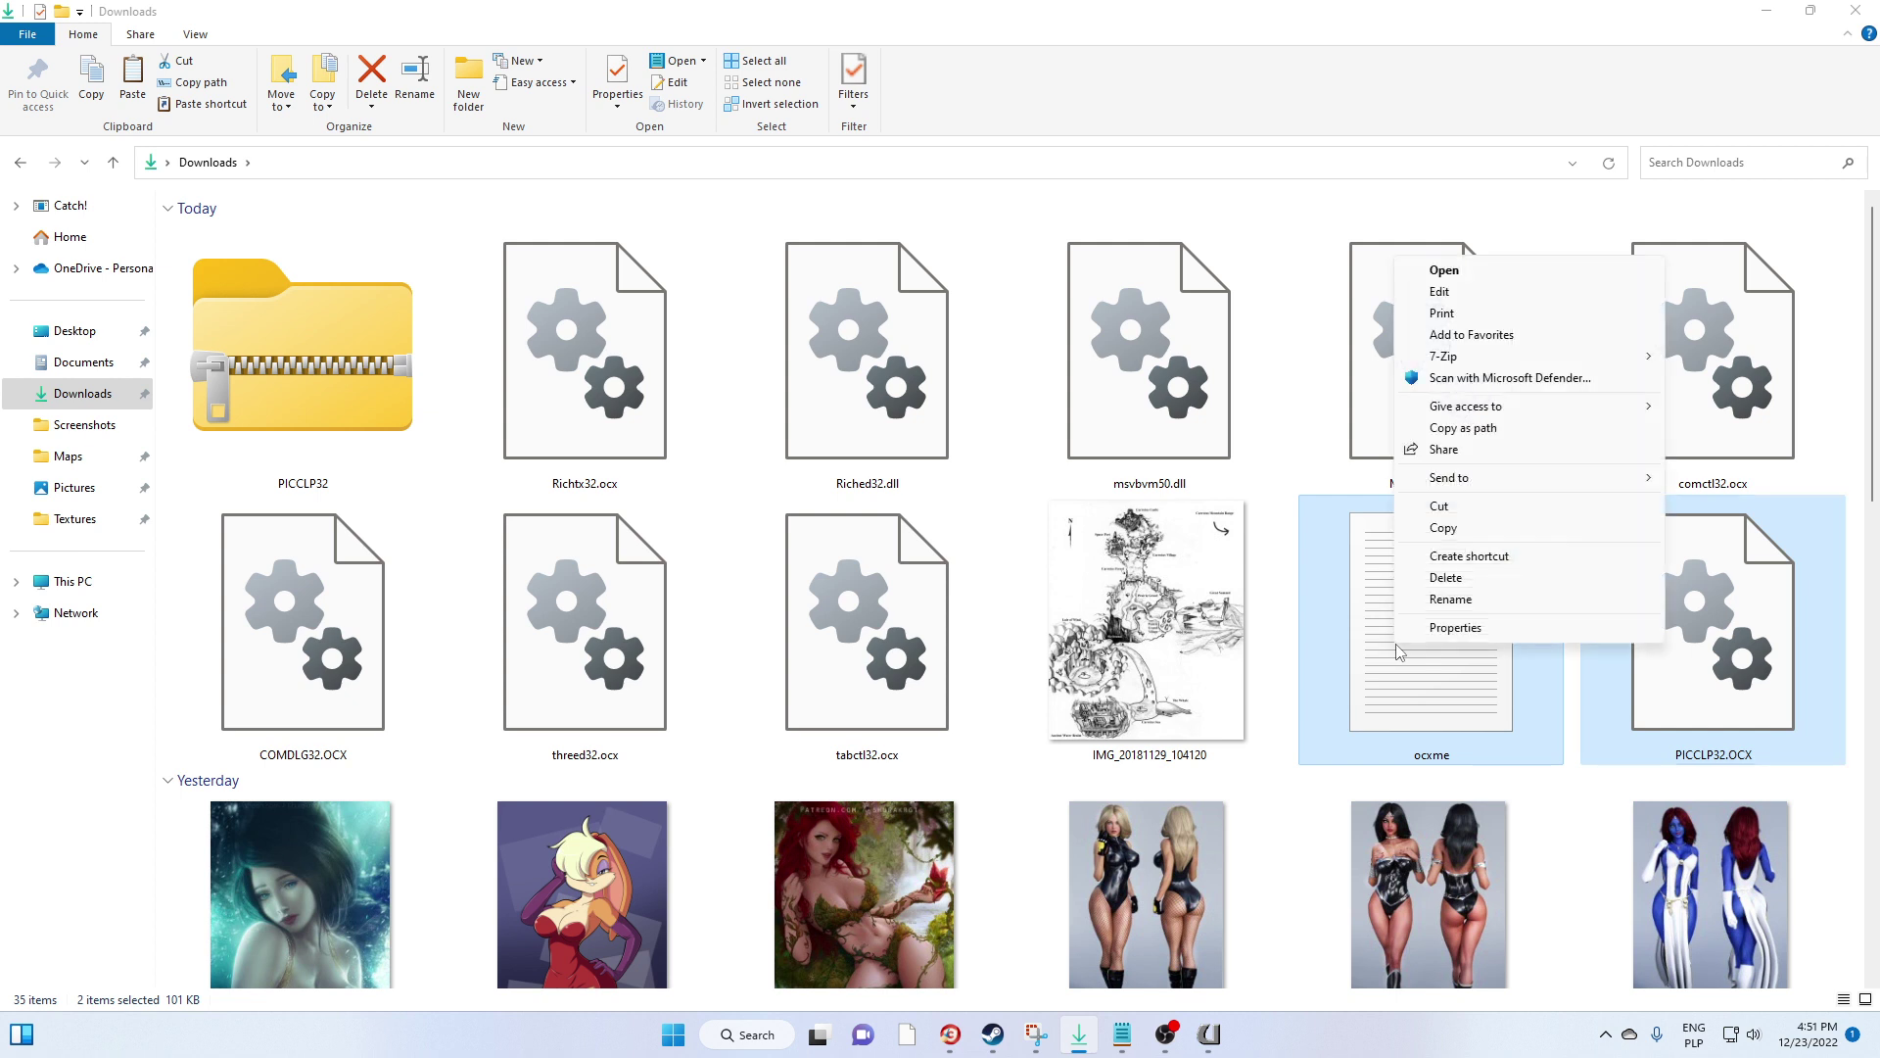
left_click(1445, 530)
right_click(1377, 583)
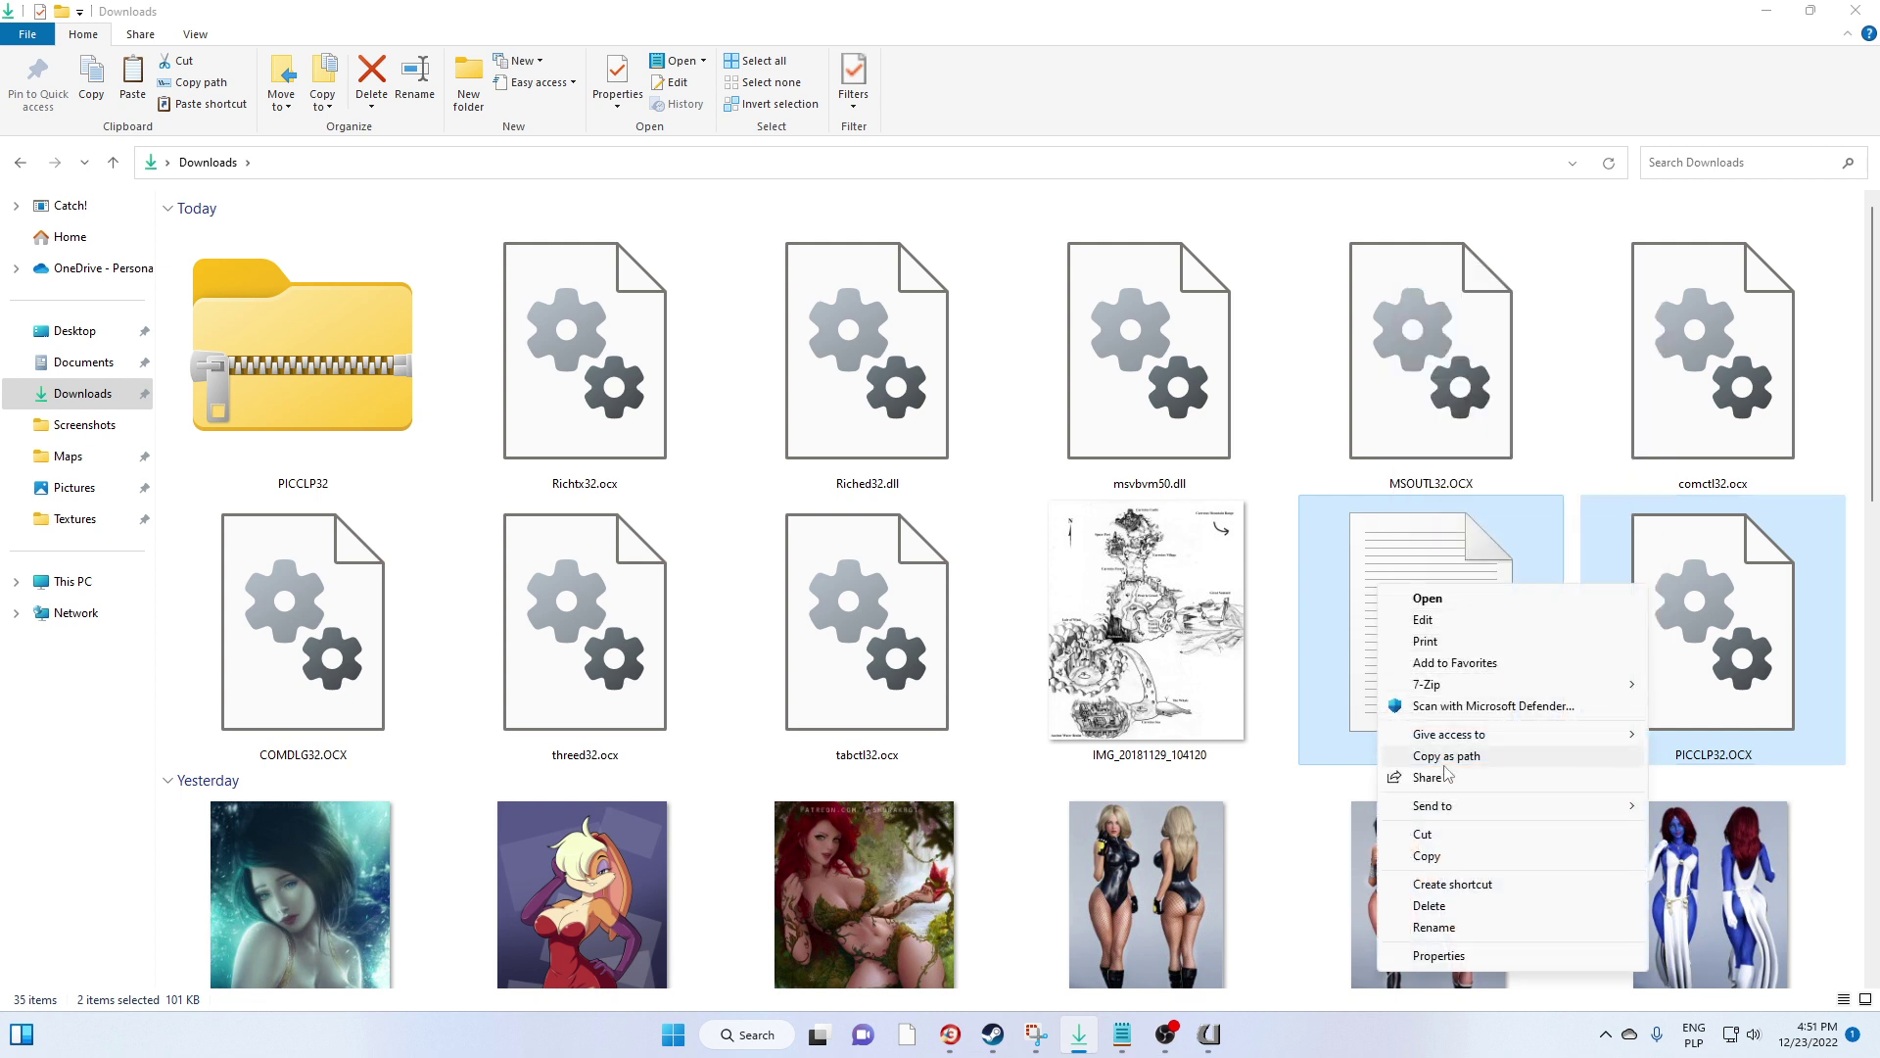
left_click(1430, 856)
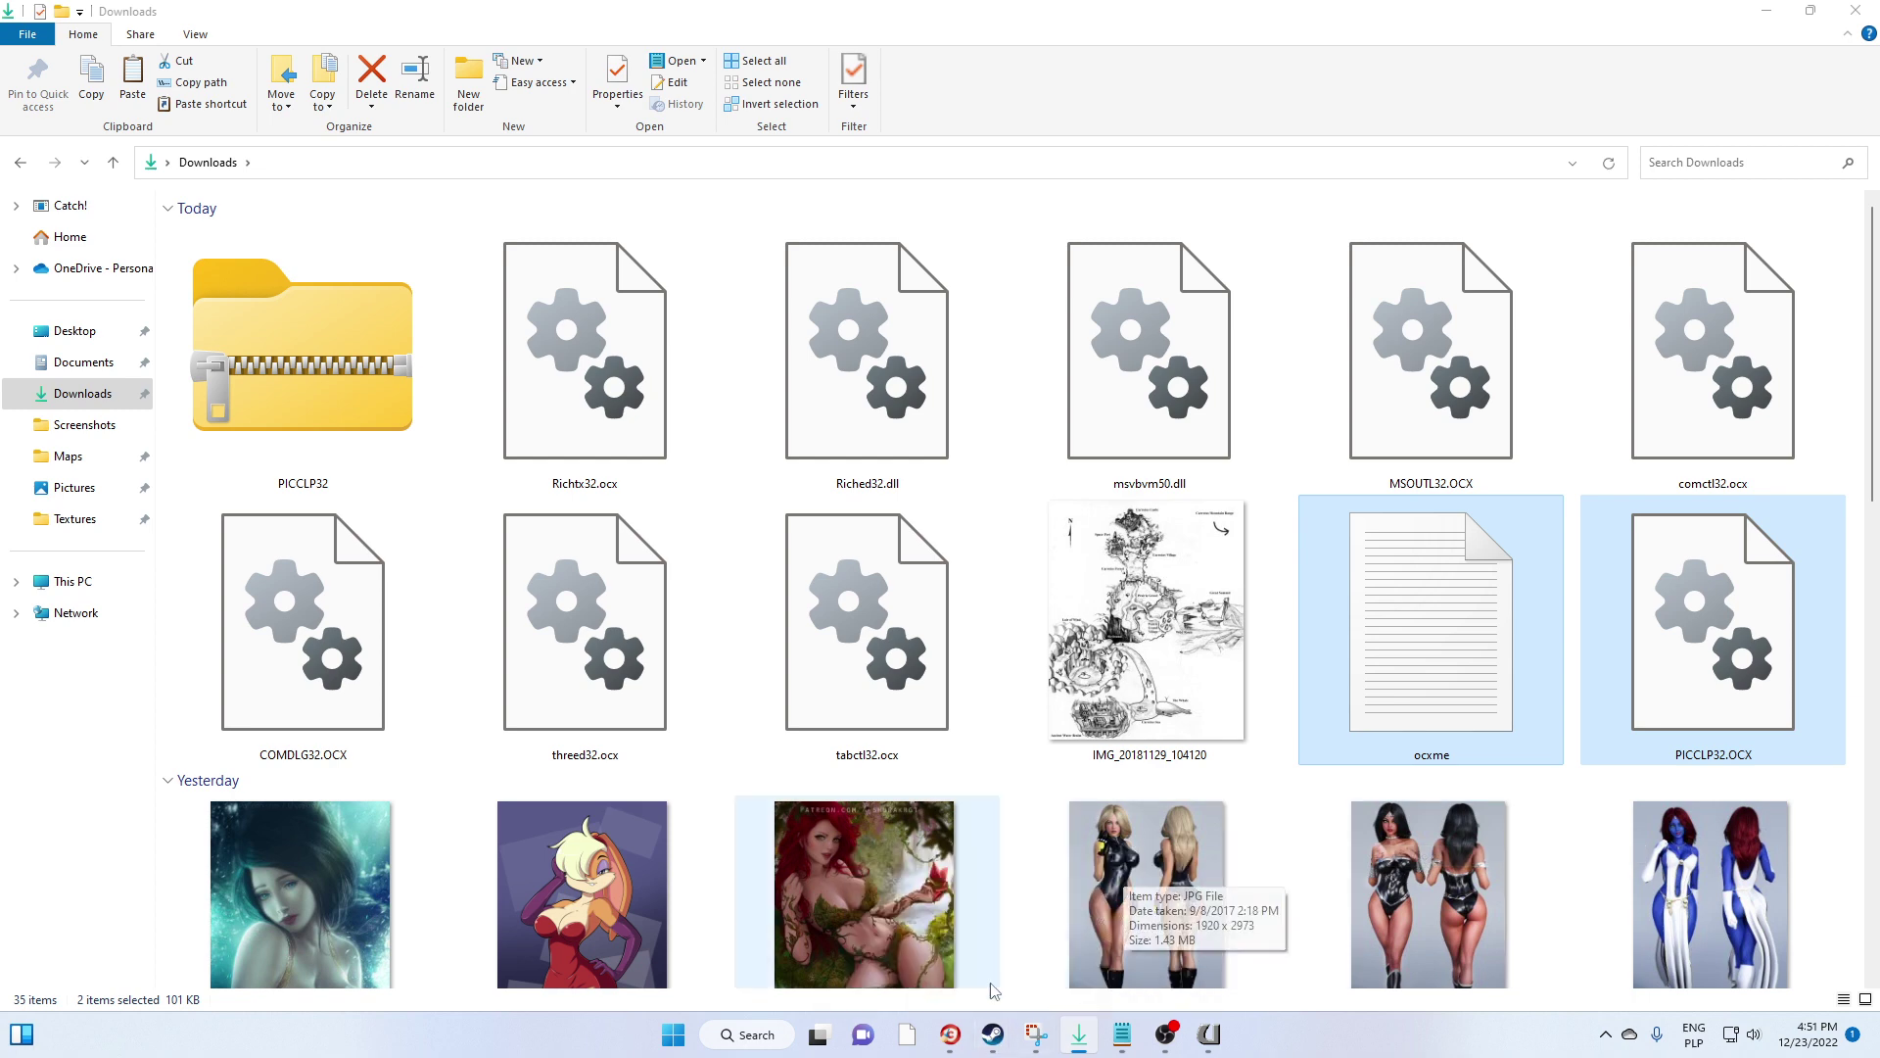
Bring up the pending Jazz3dEd component error and dismiss it
mouse_move(1208, 1034)
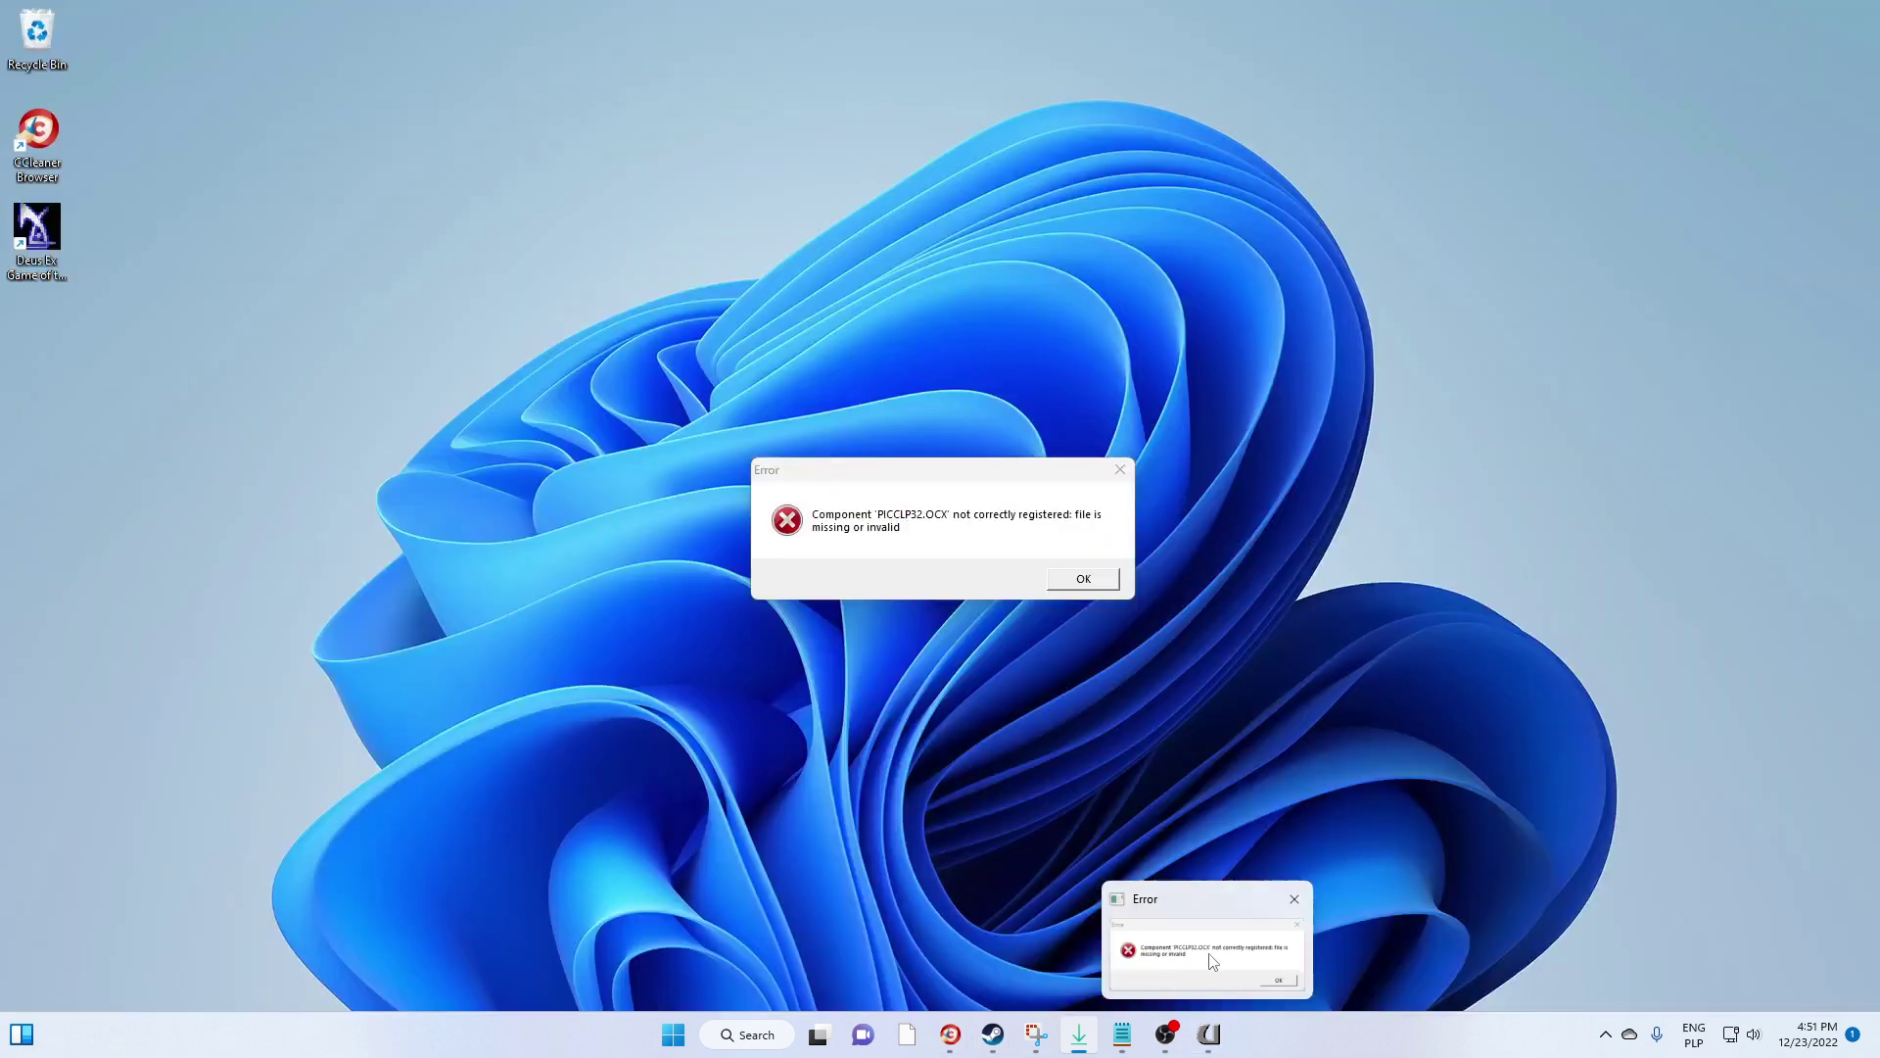
left_click(1212, 945)
left_click(1077, 580)
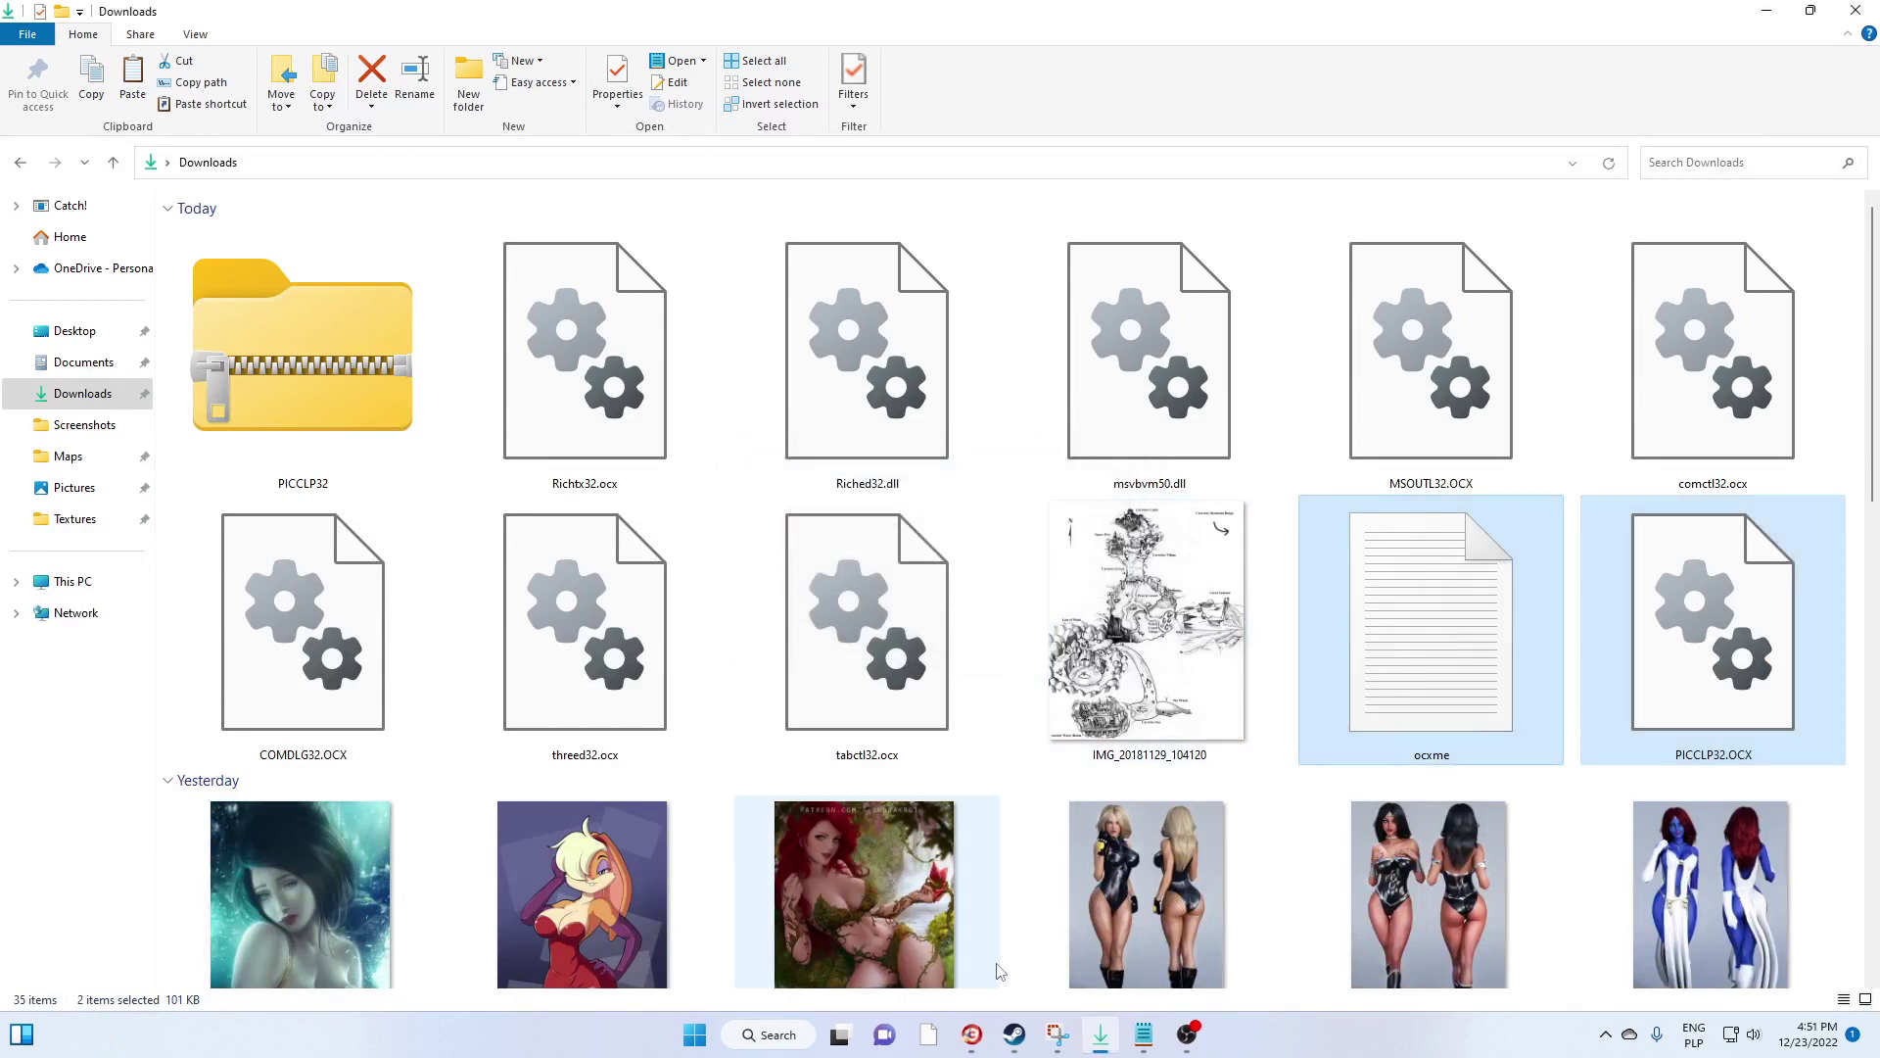
mouse_move(1089, 1040)
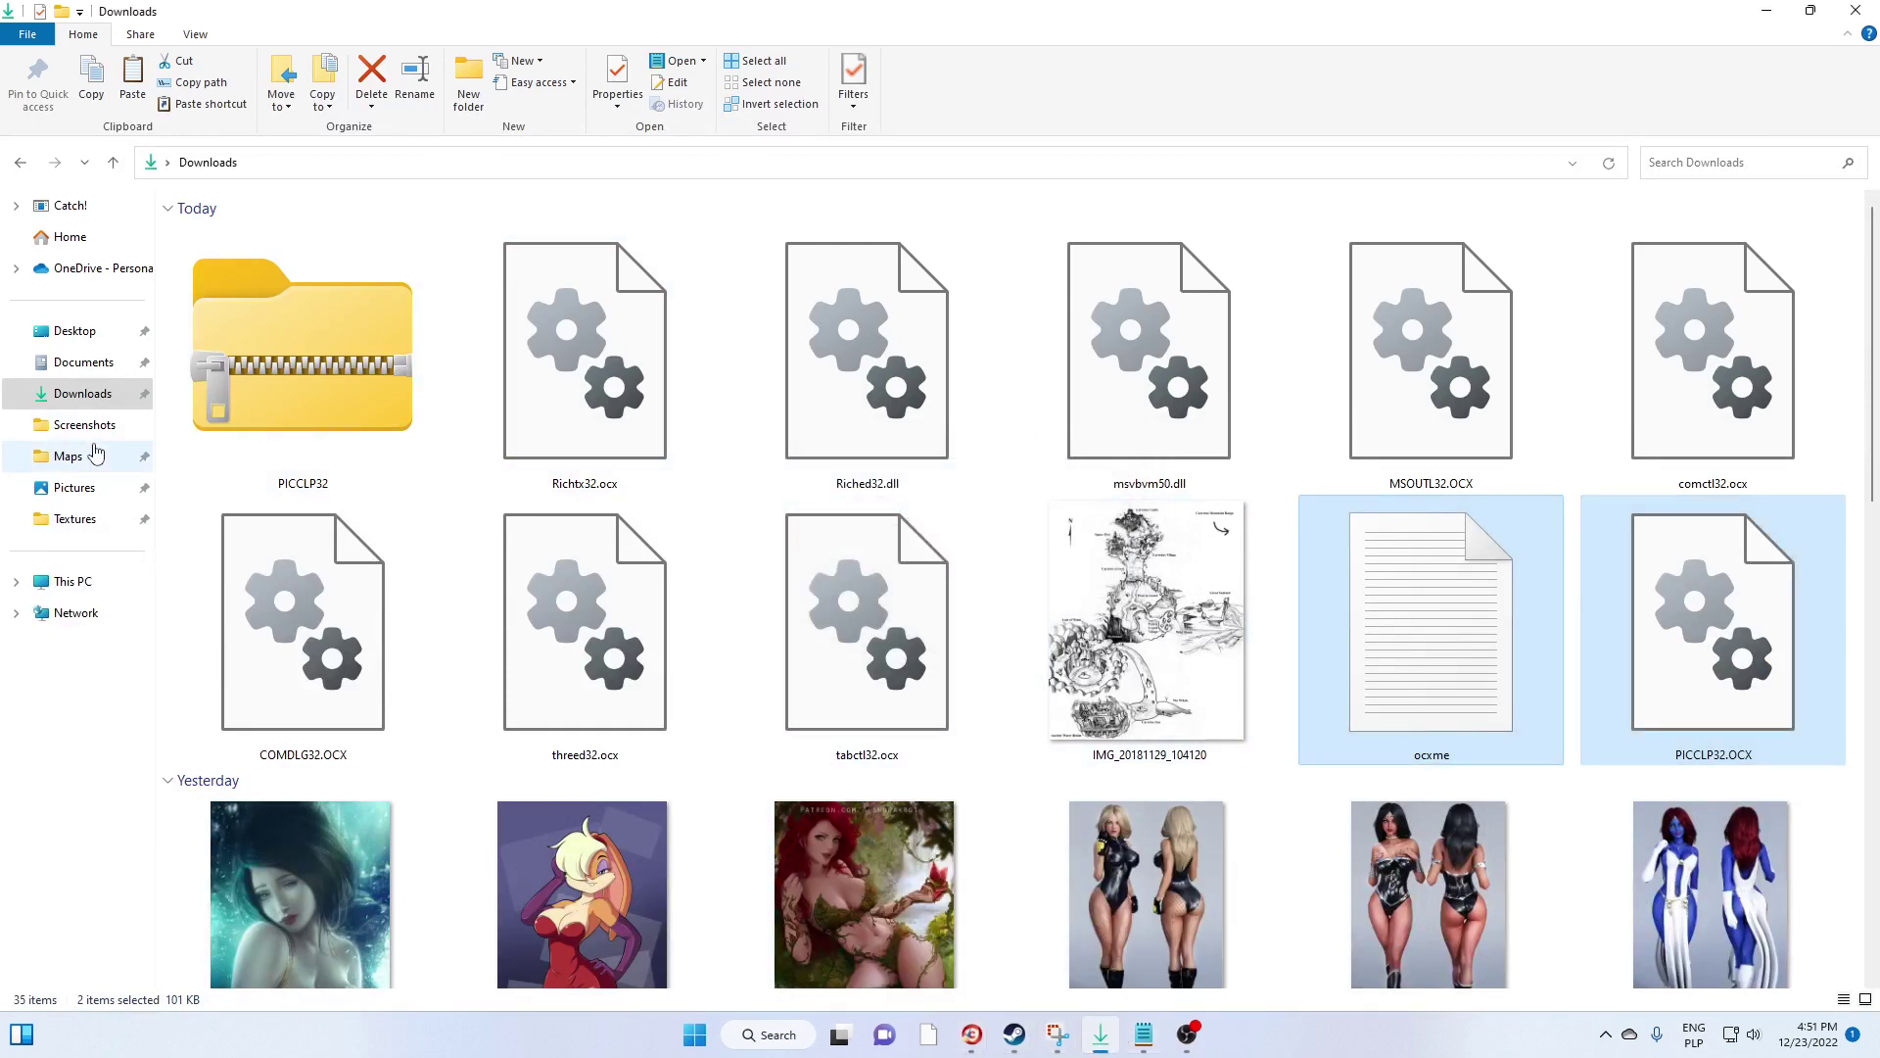
Paste the copied ocxme text file and PICCLP32.OCX into the System folder of Jazz400 Calypso
scroll(411, 450, "down", 15)
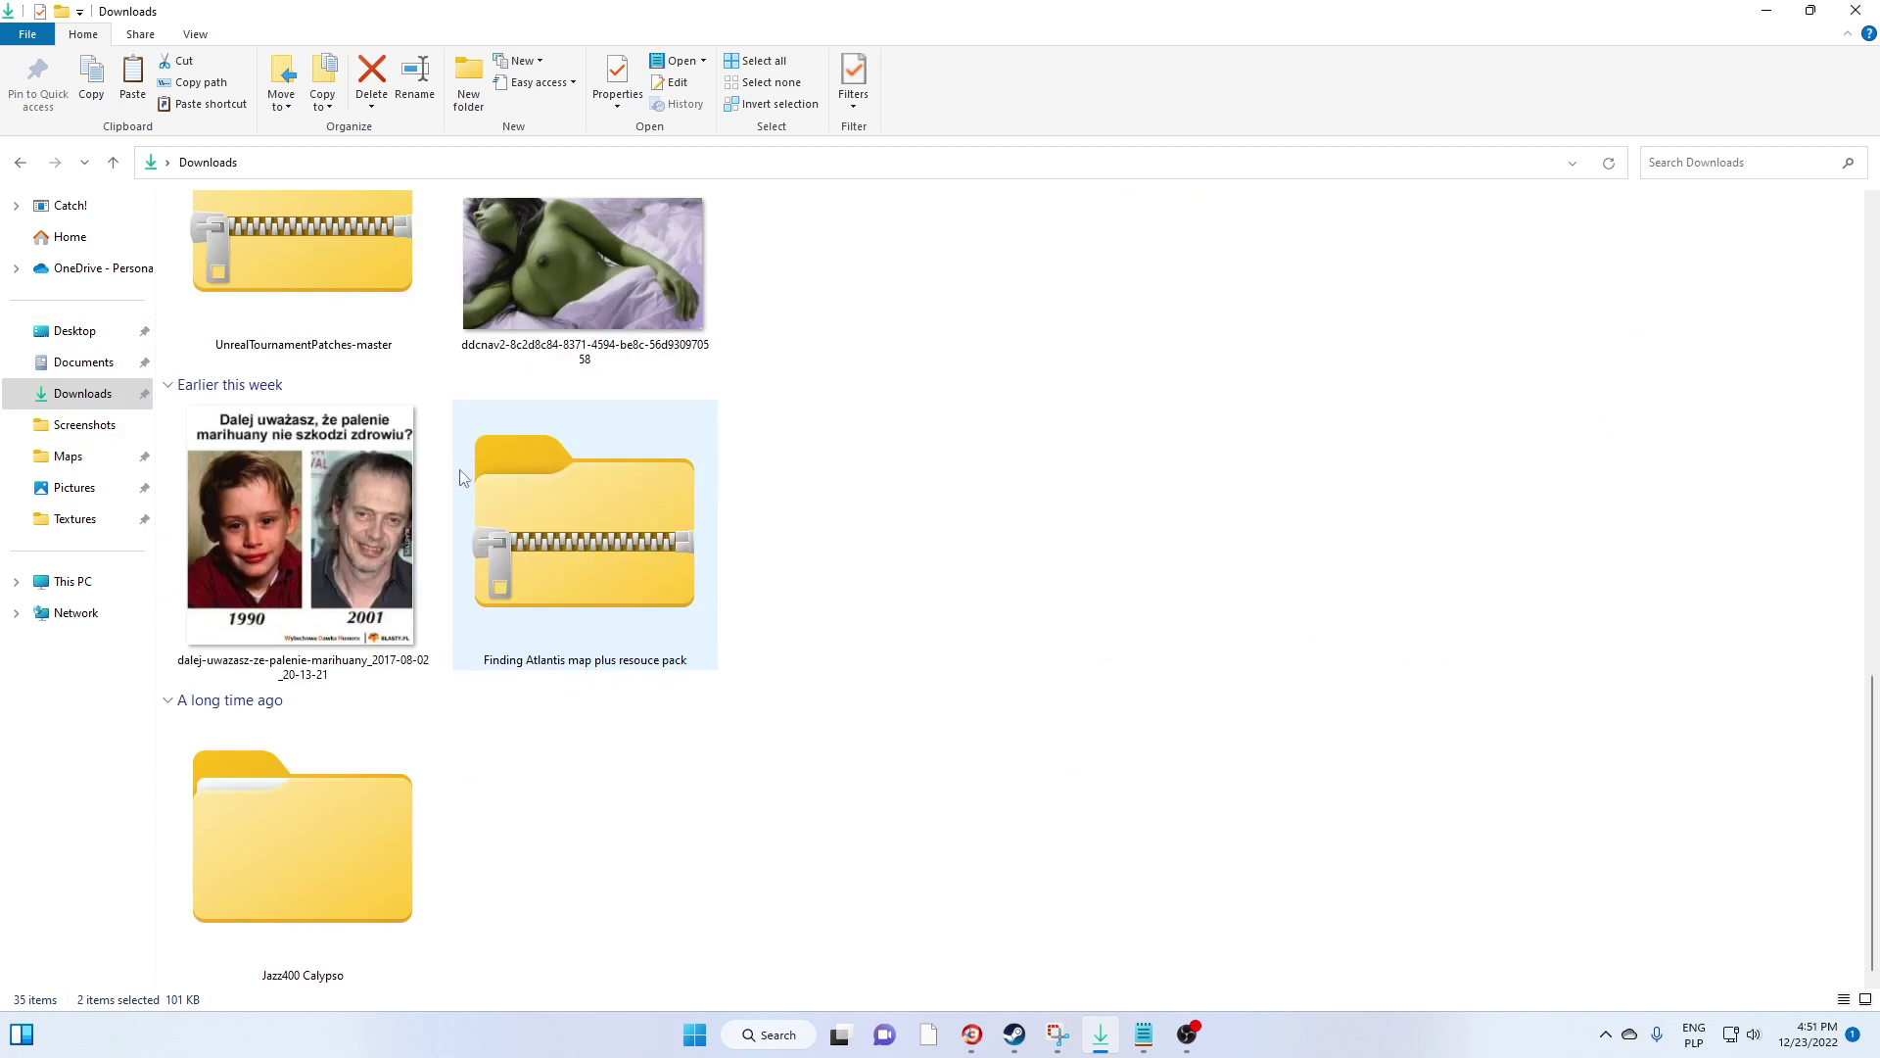
double_click(335, 801)
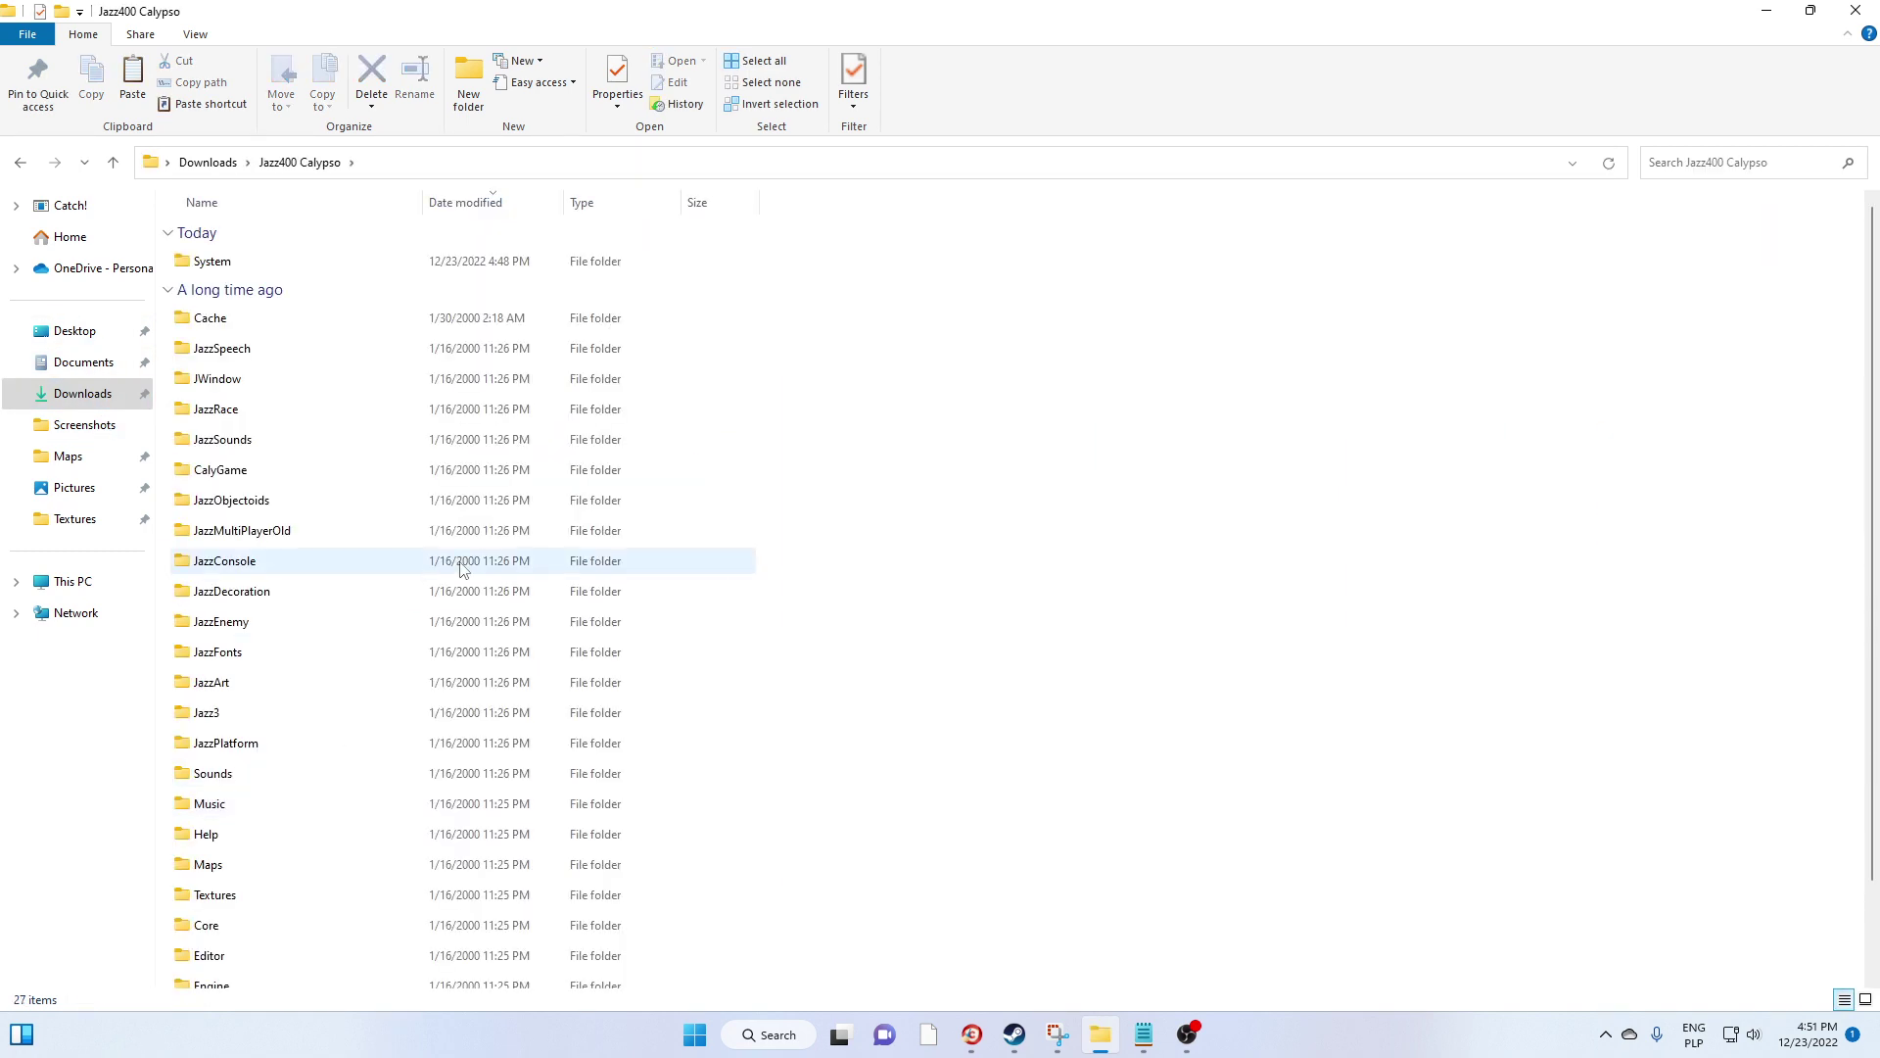
double_click(375, 262)
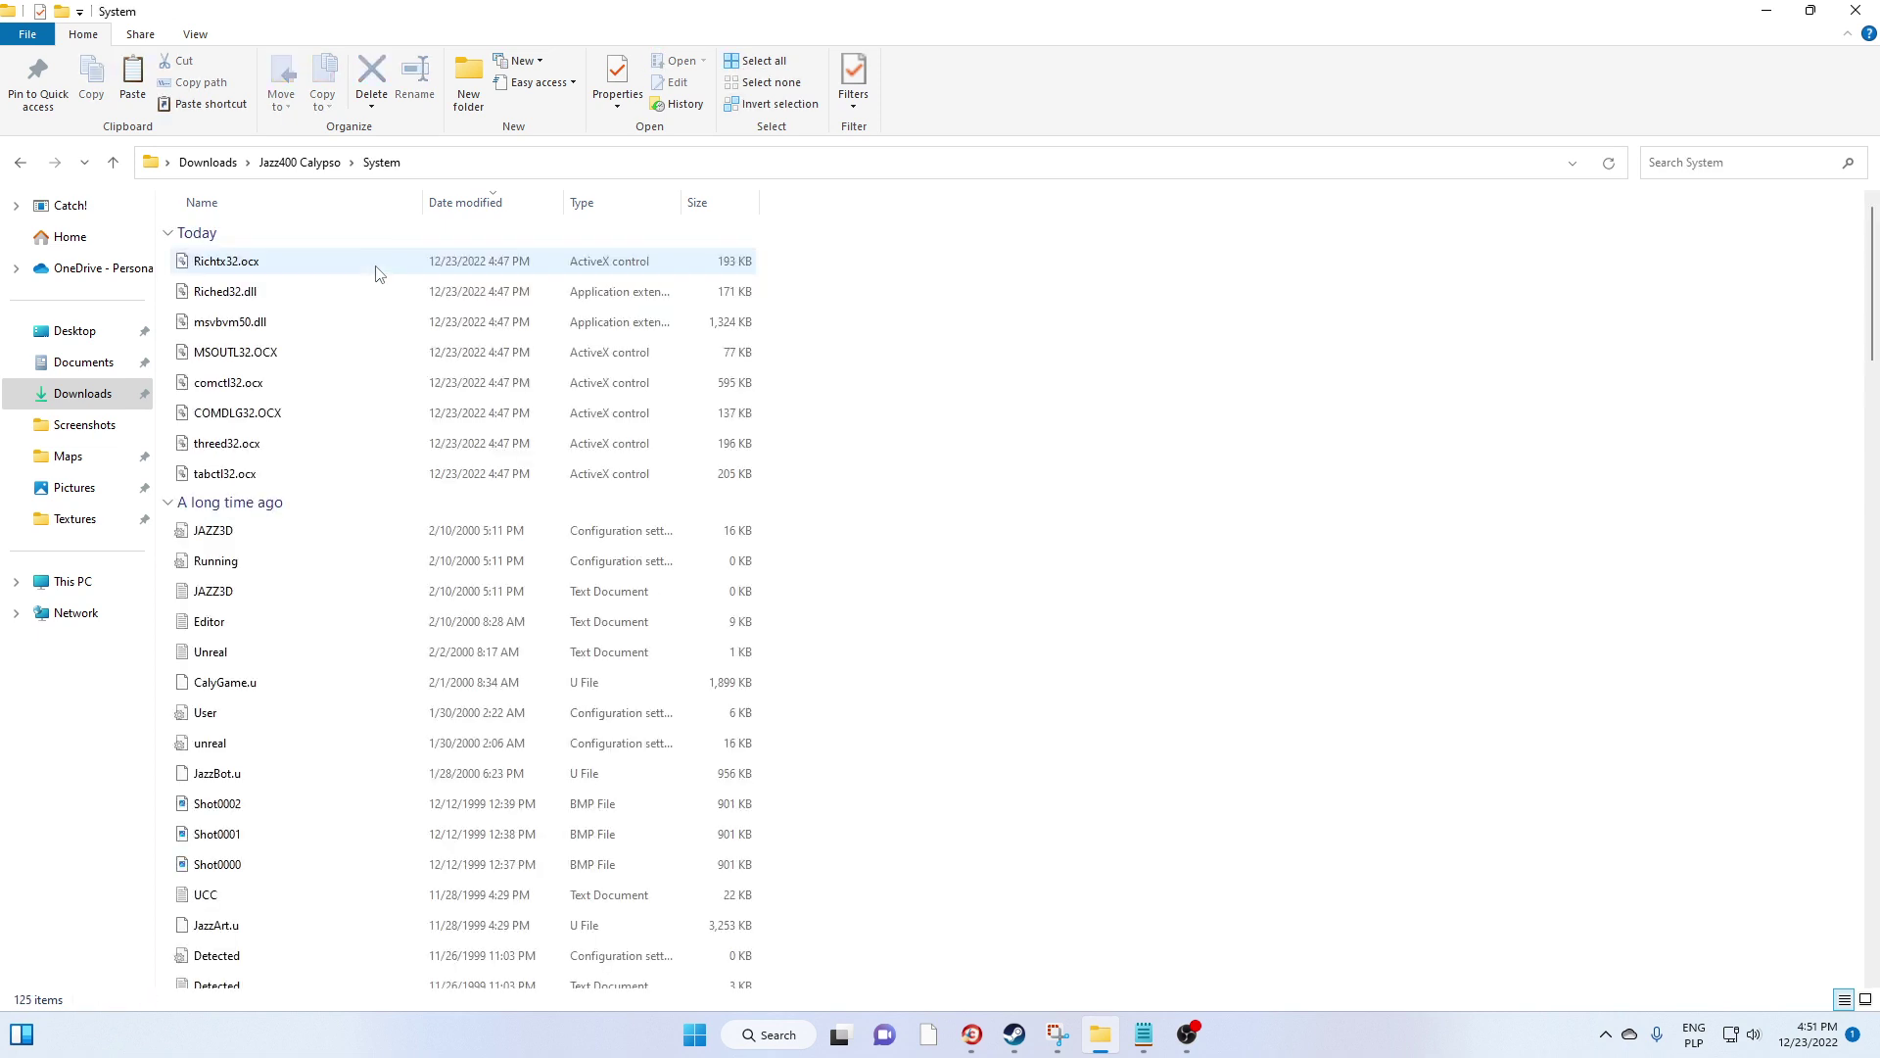
right_click(985, 654)
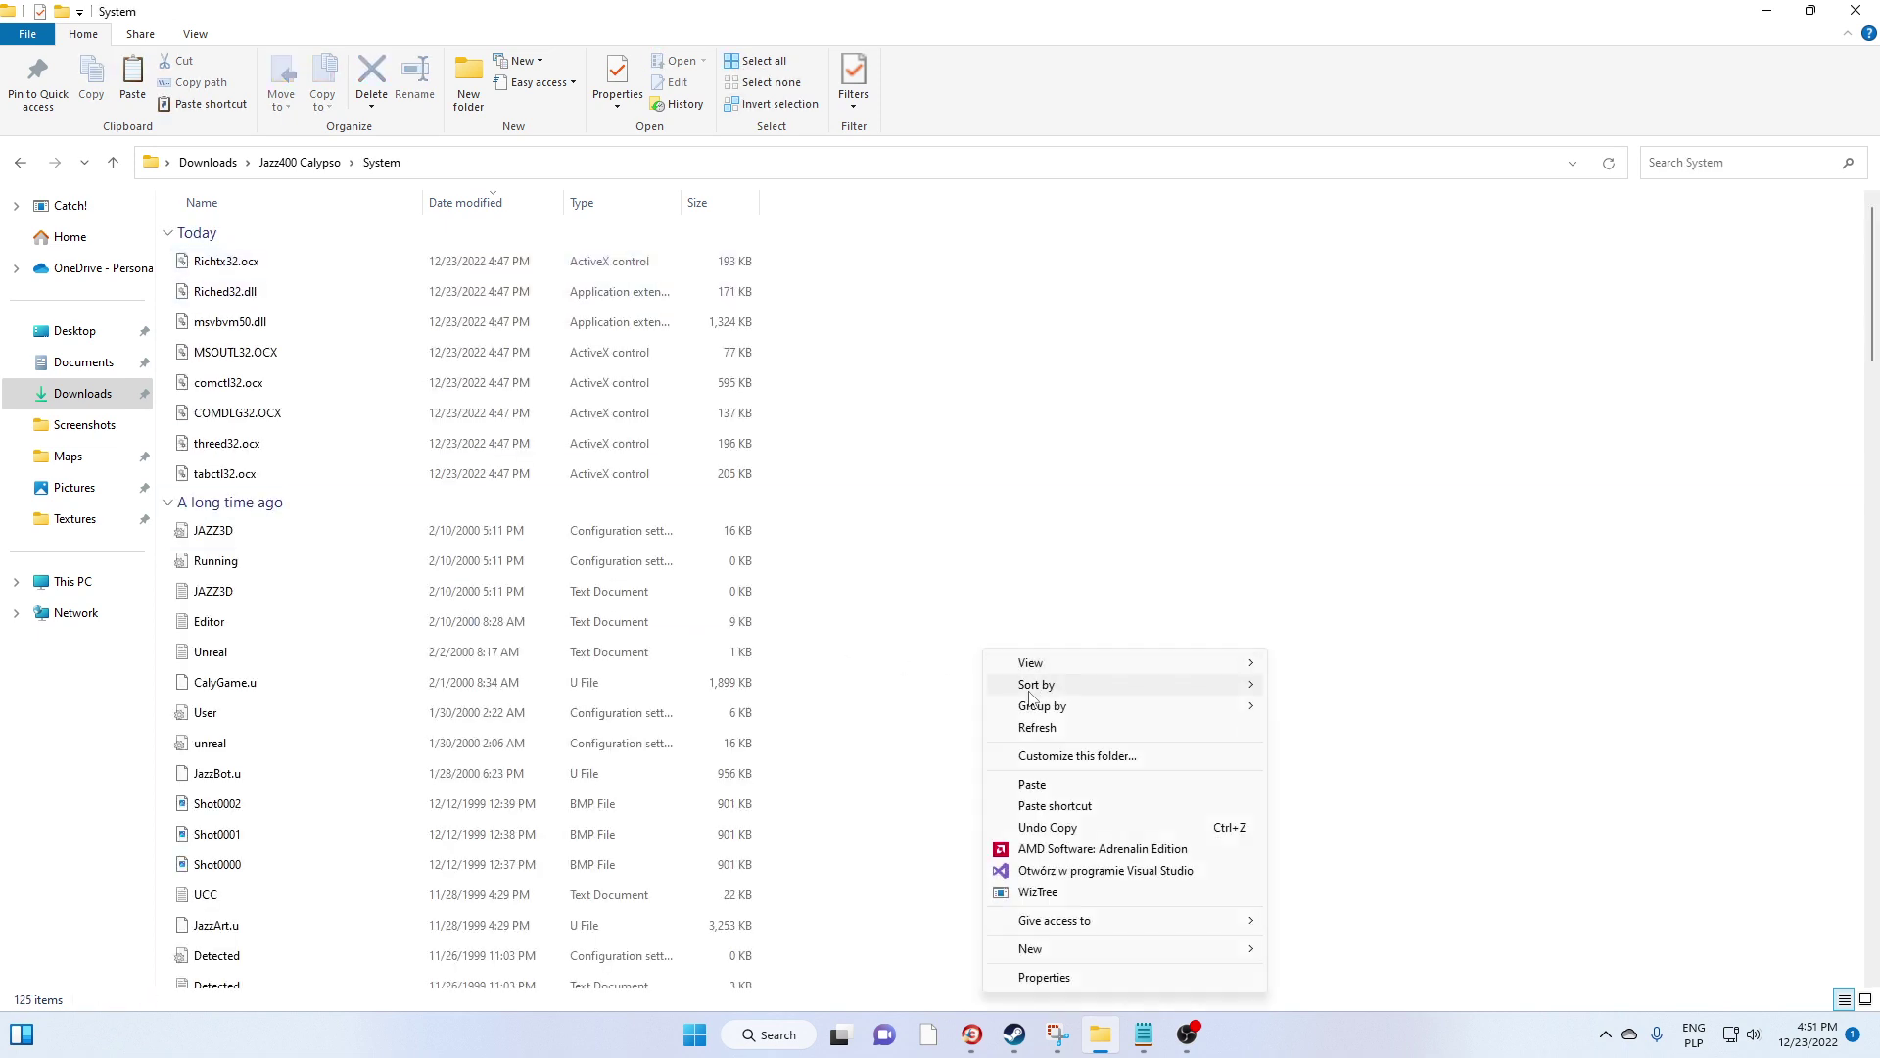
left_click(1044, 785)
Try to launch Jazz3dEd from the System folder and dismiss the component error
scroll(826, 528, "down", 12)
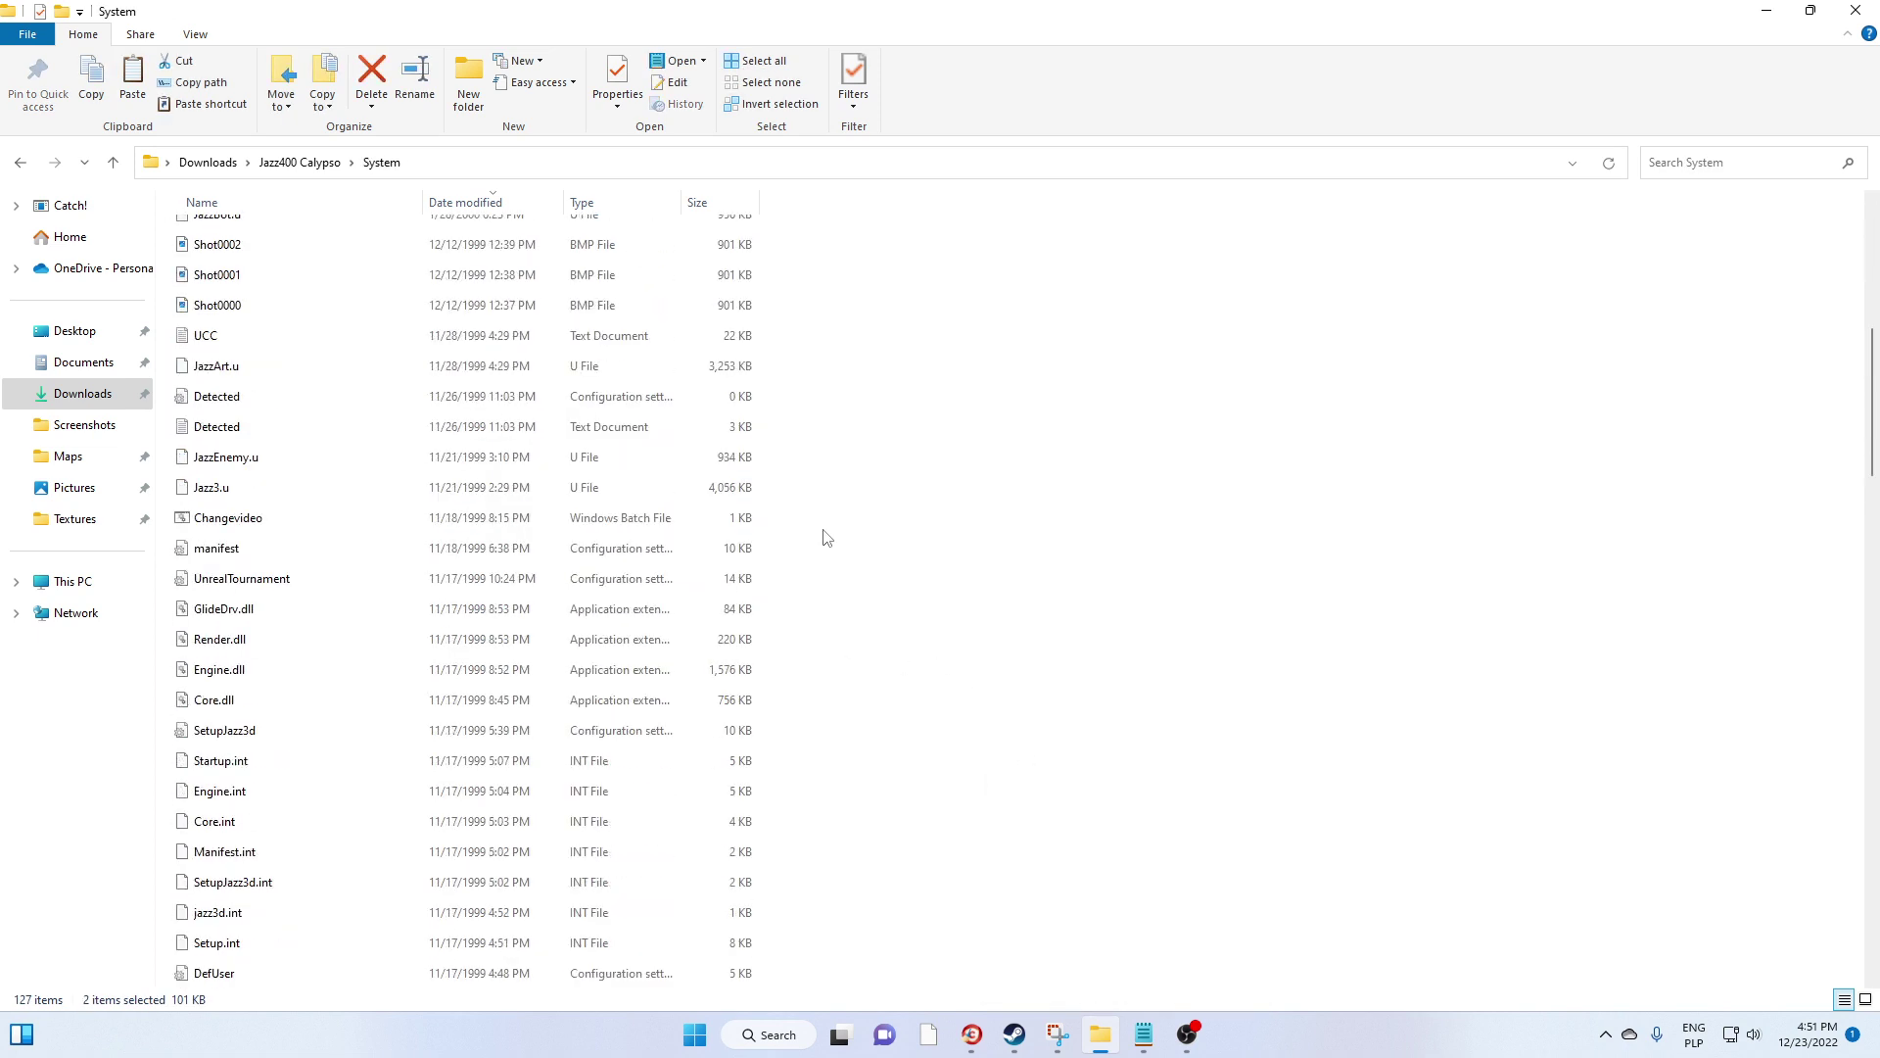
scroll(818, 550, "down", 15)
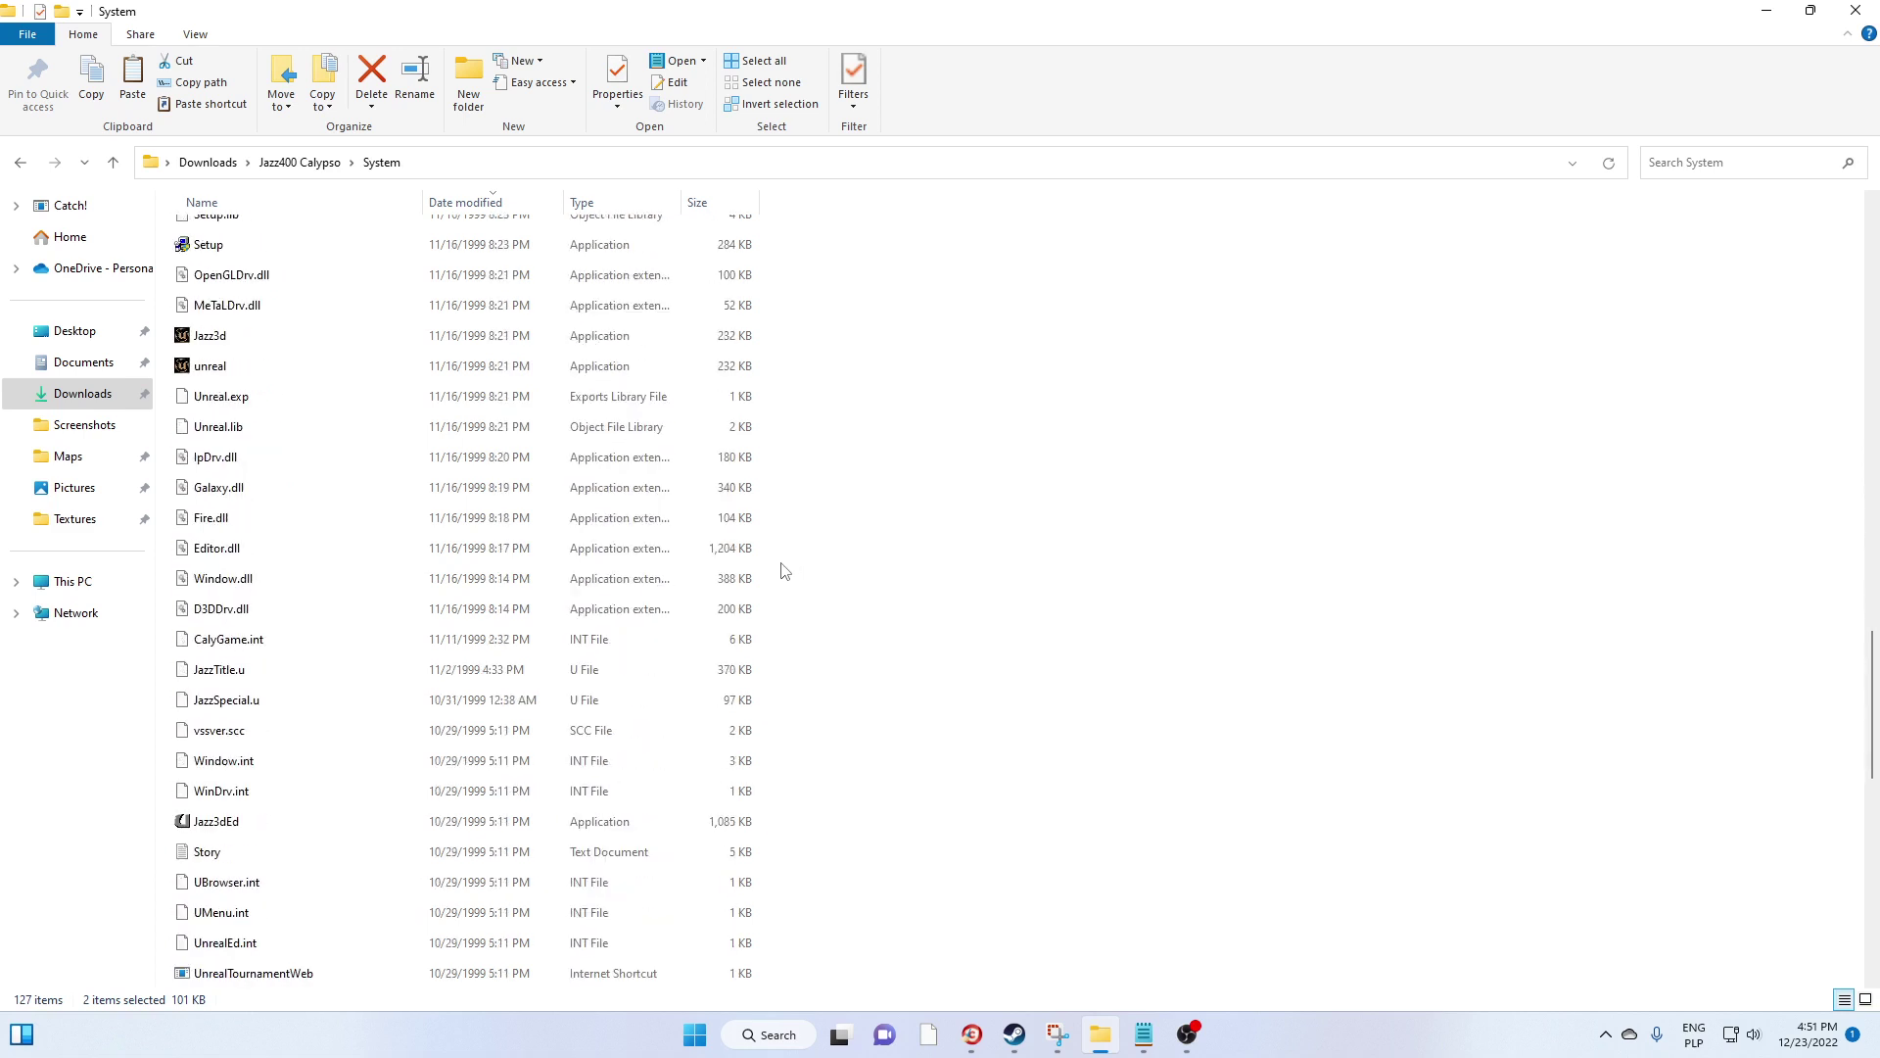
scroll(784, 567, "down", 6)
scroll(784, 568, "up", 5)
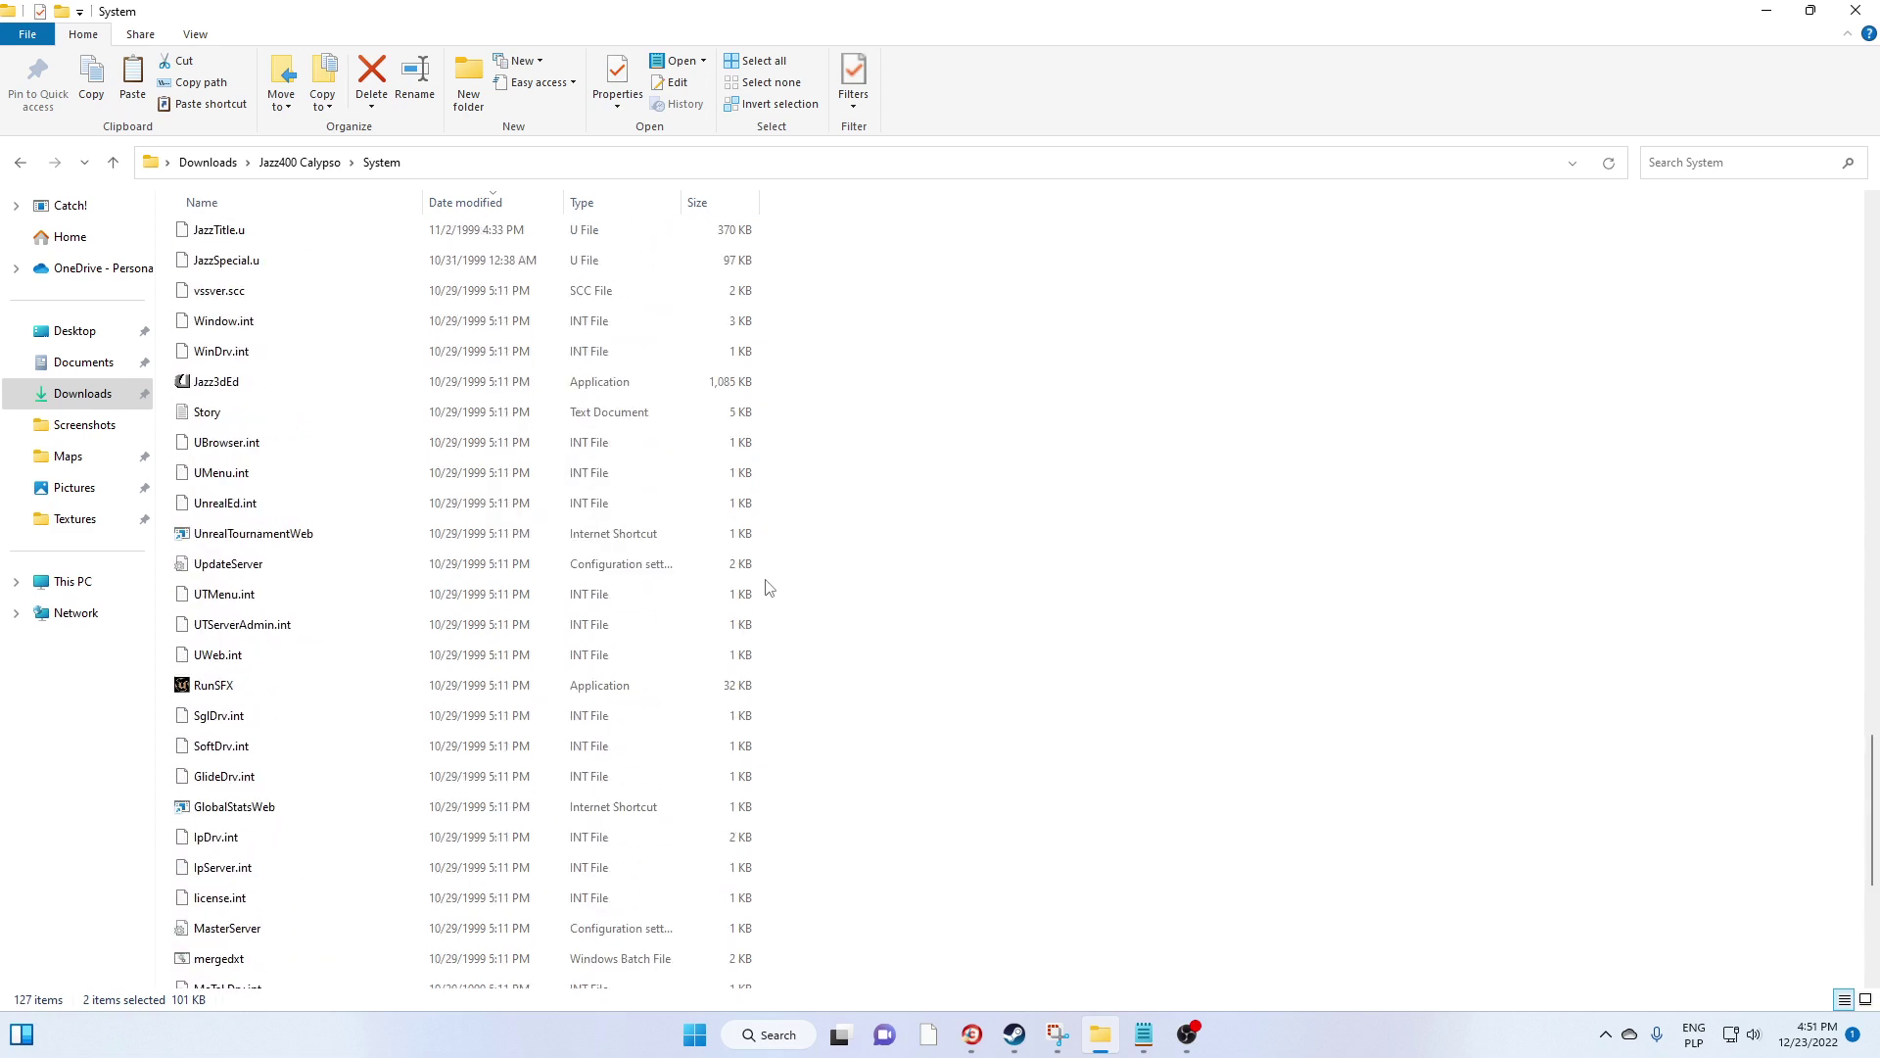
mouse_move(286, 382)
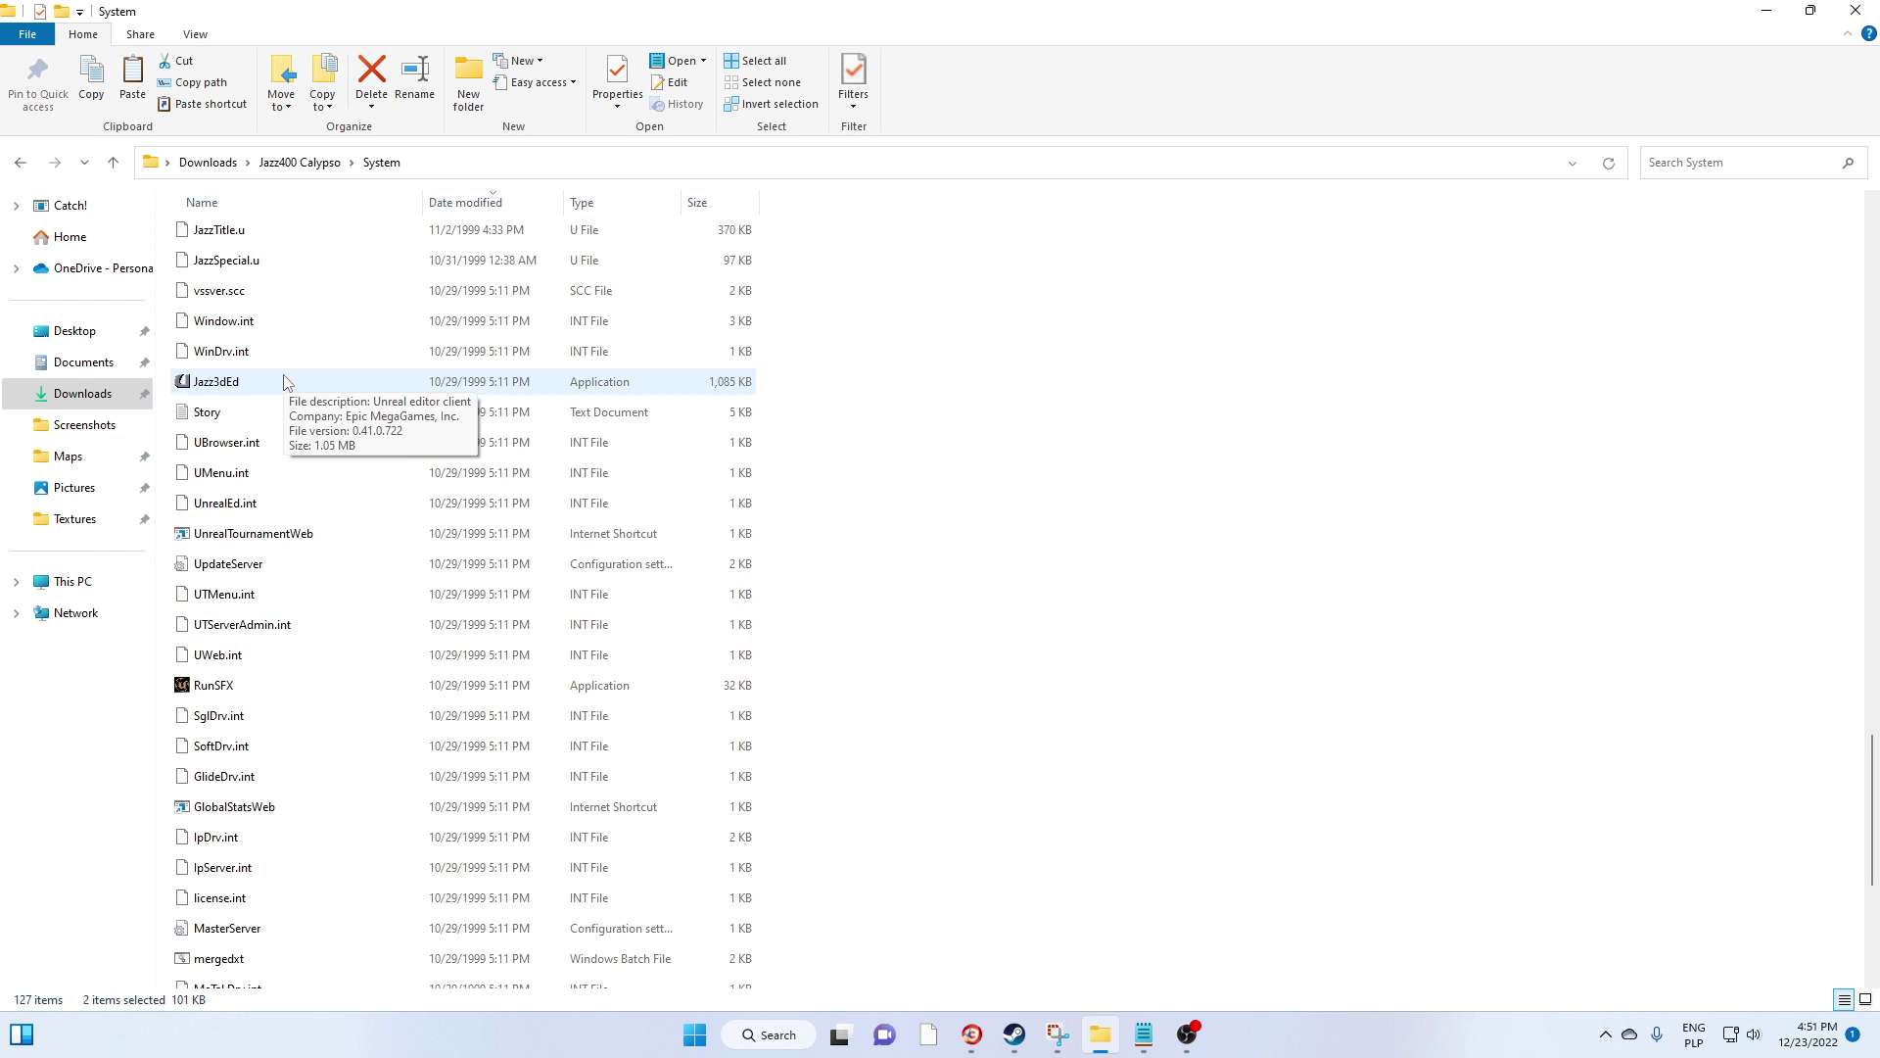
double_click(286, 382)
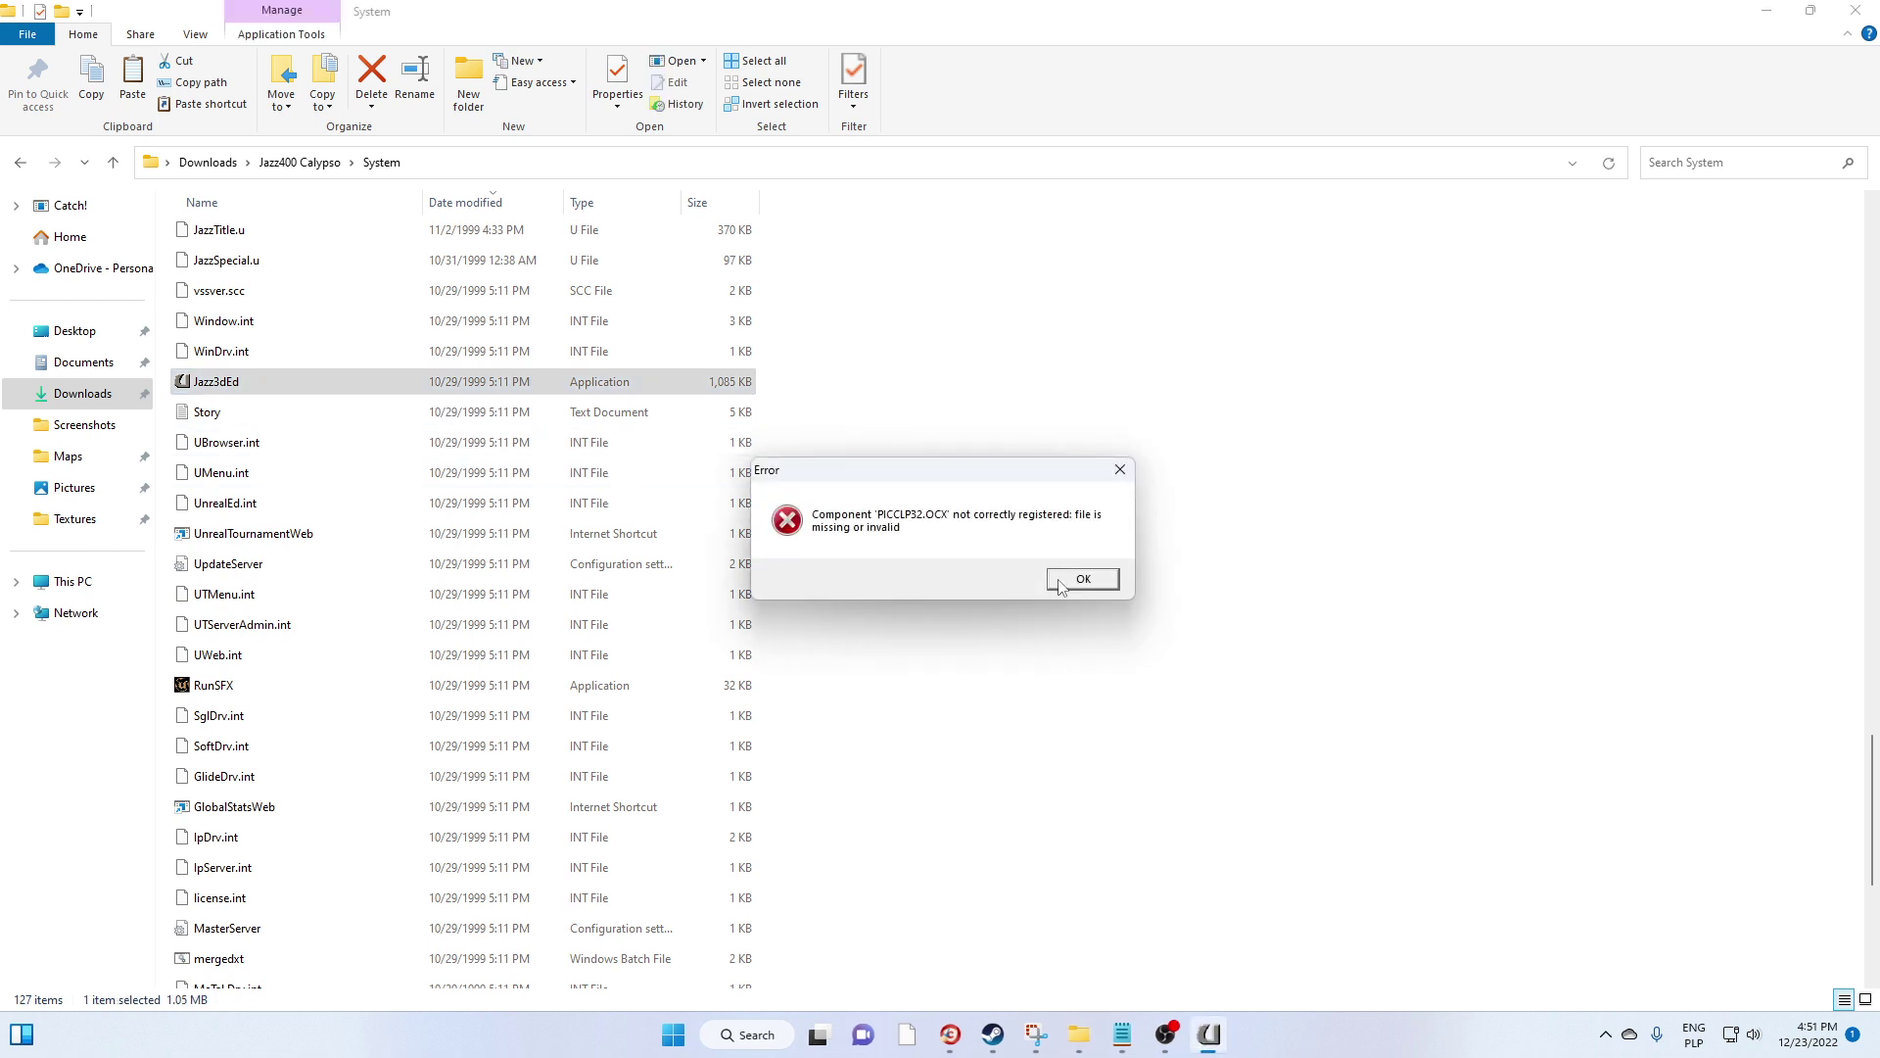
left_click(1081, 579)
Run Jazz3dEd as administrator, allowing the elevation request, and bring up its dialog for opening a level
right_click(261, 384)
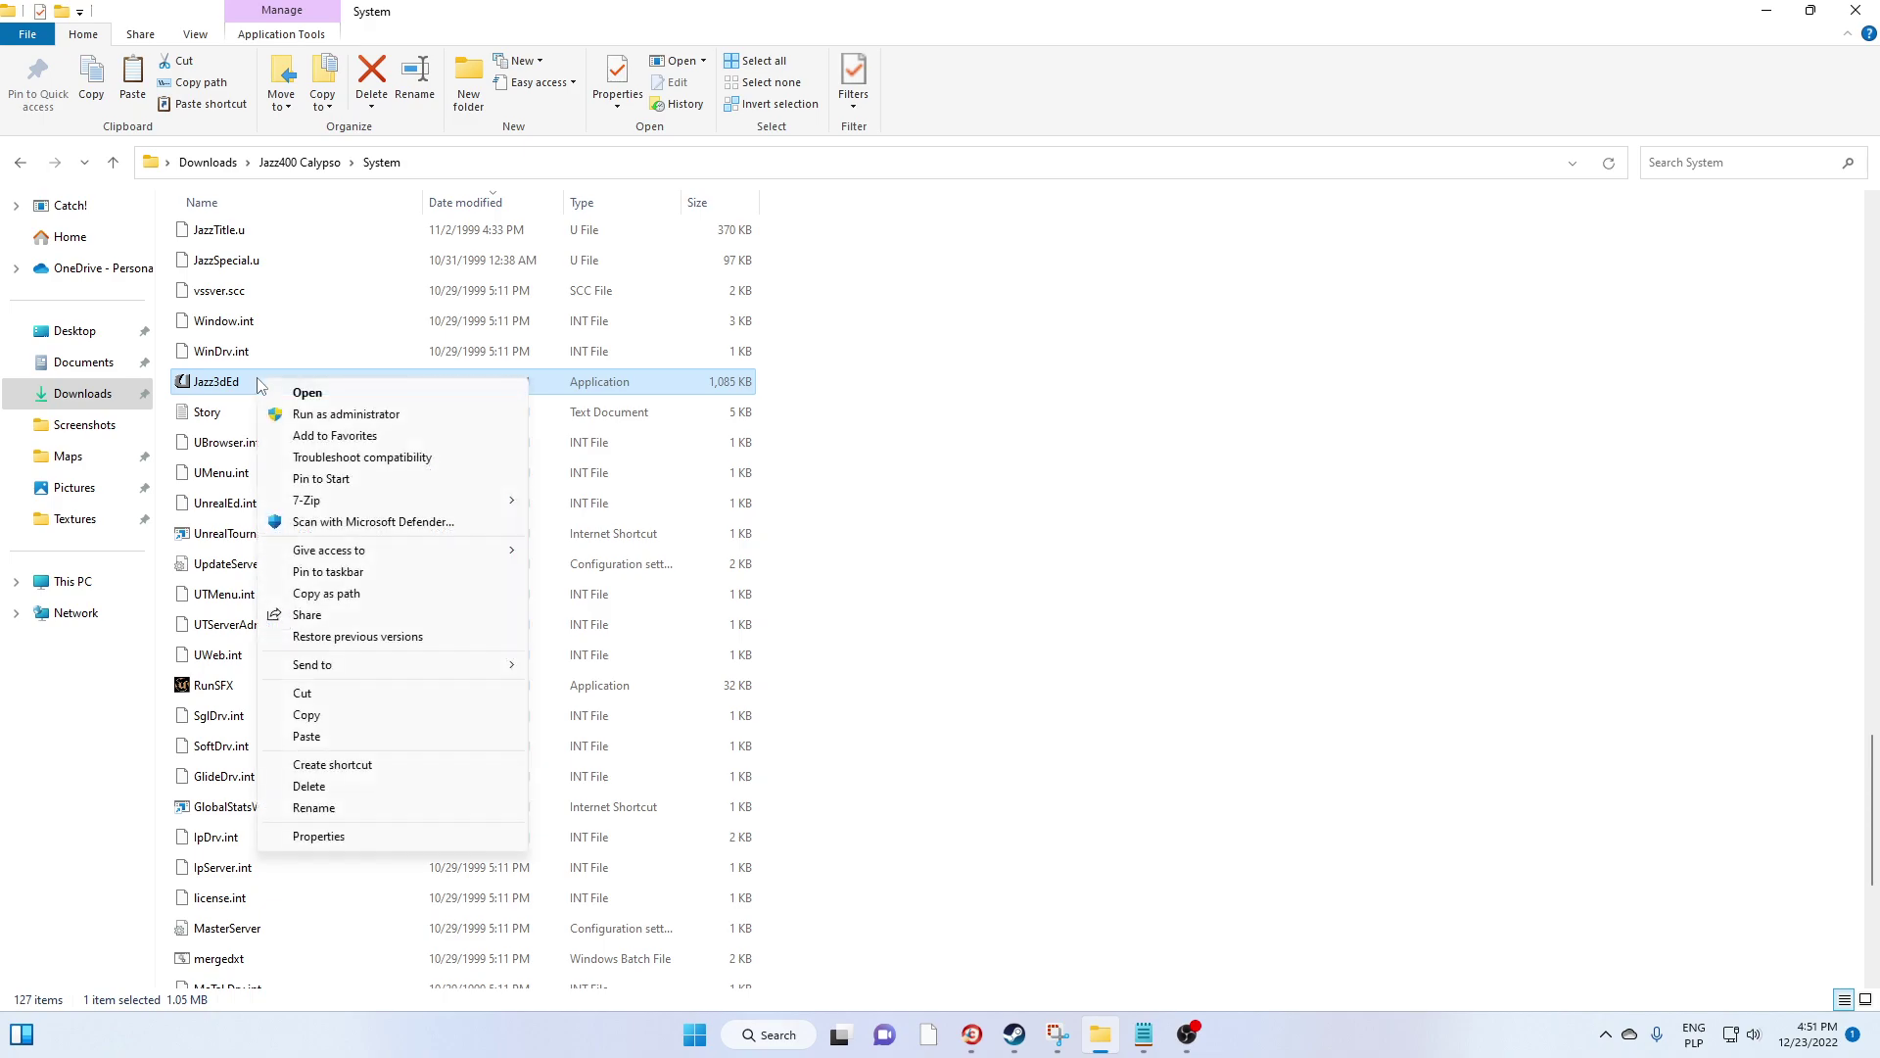
left_click(326, 414)
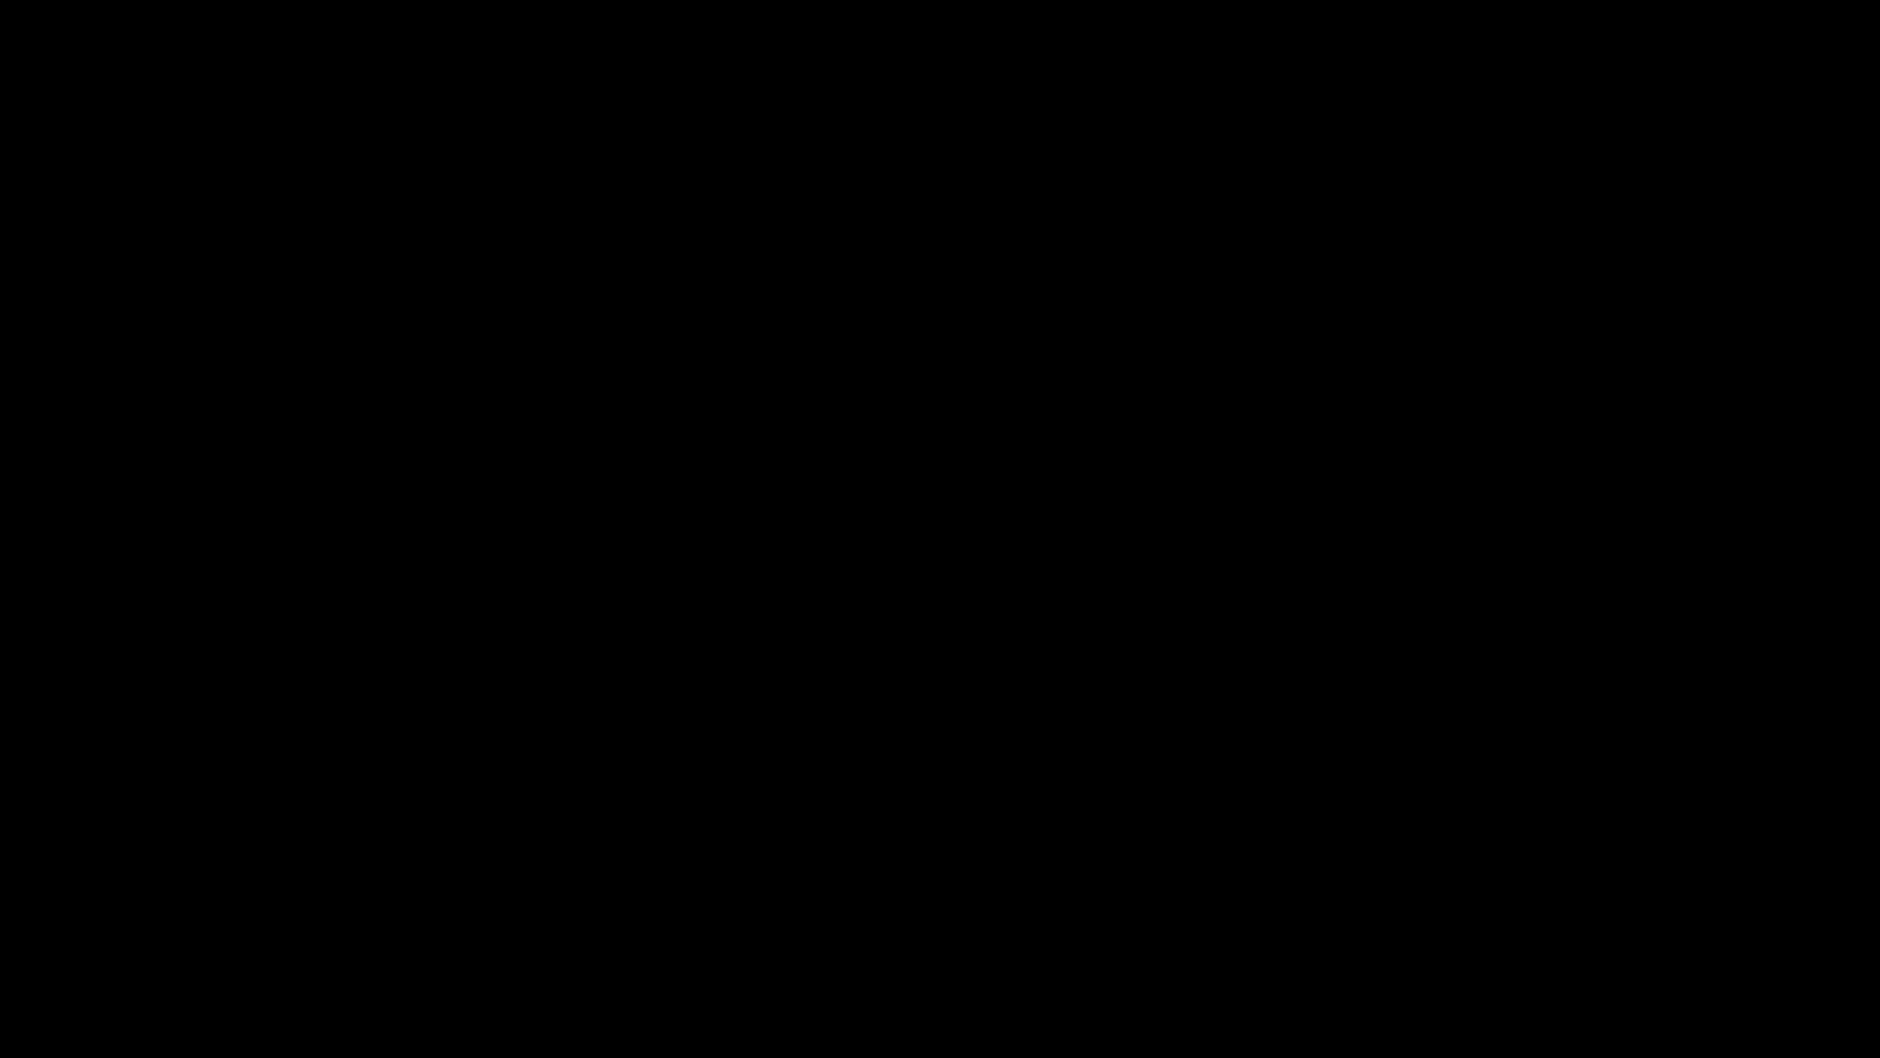
left_click(821, 555)
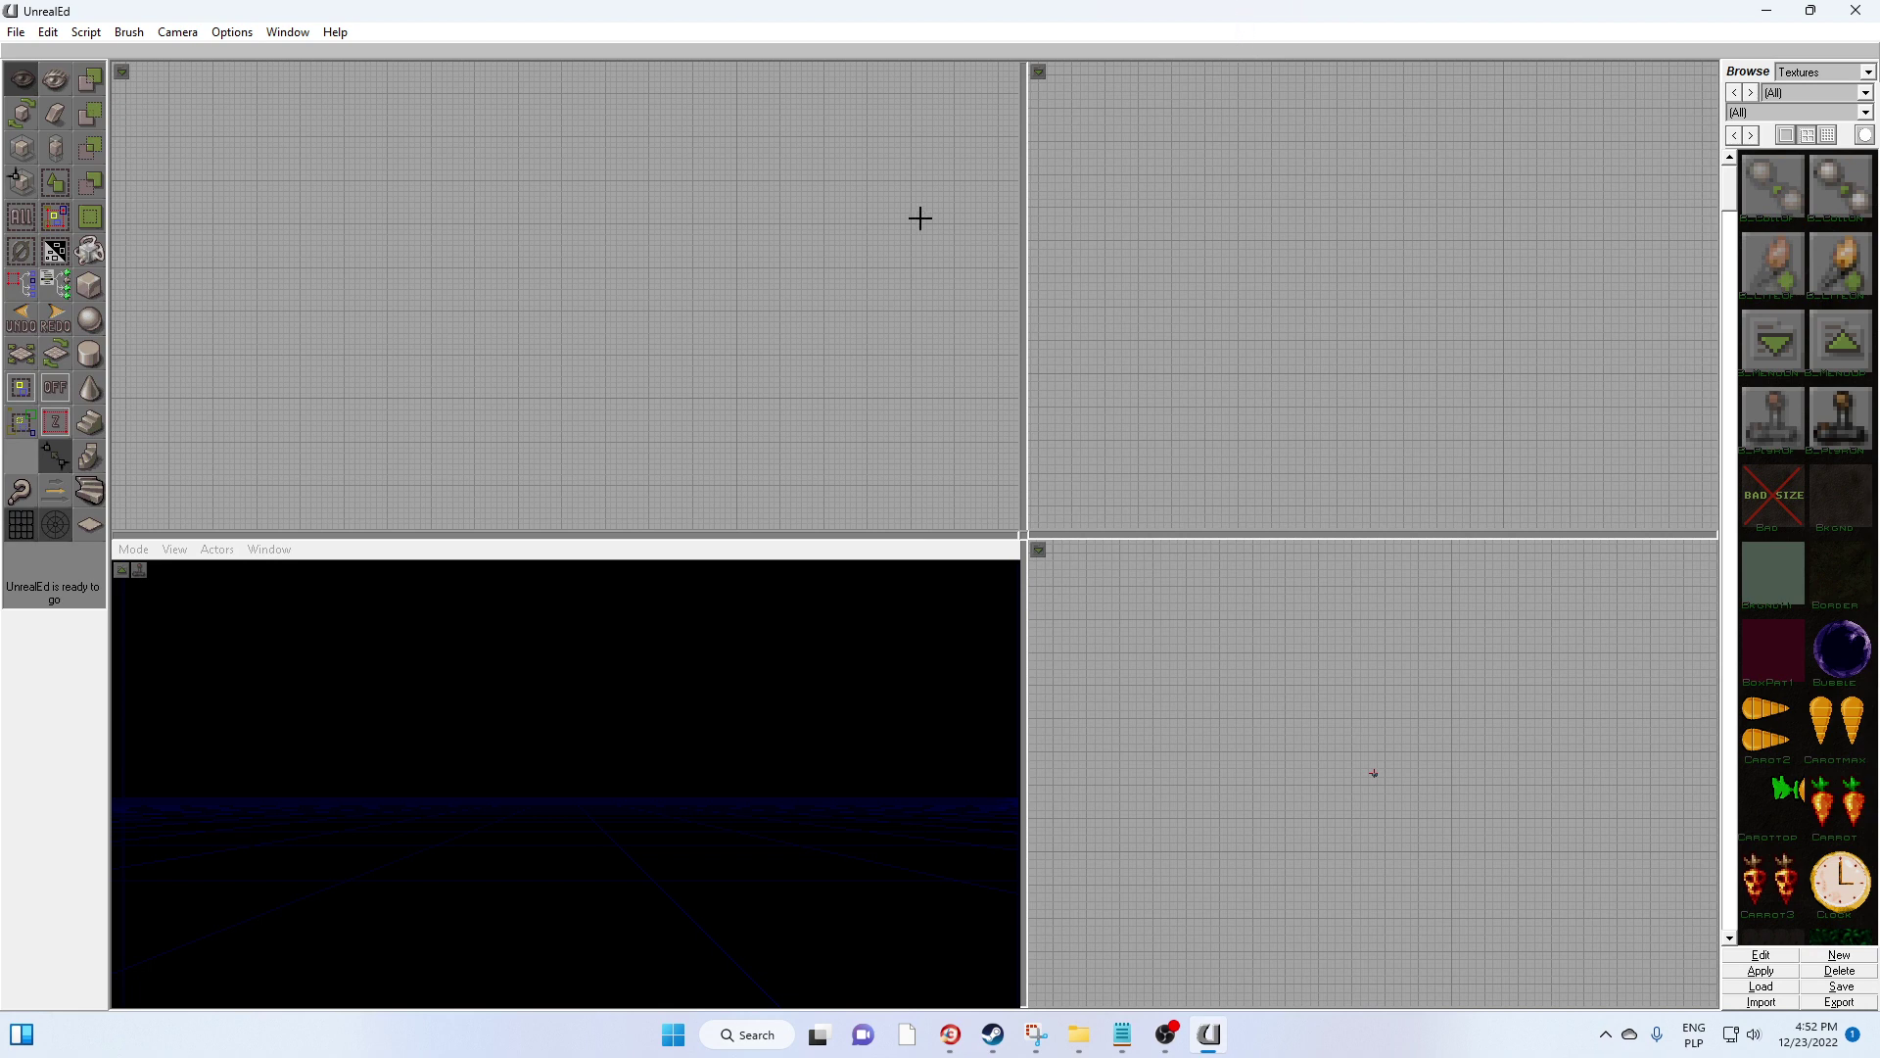
left_click(16, 32)
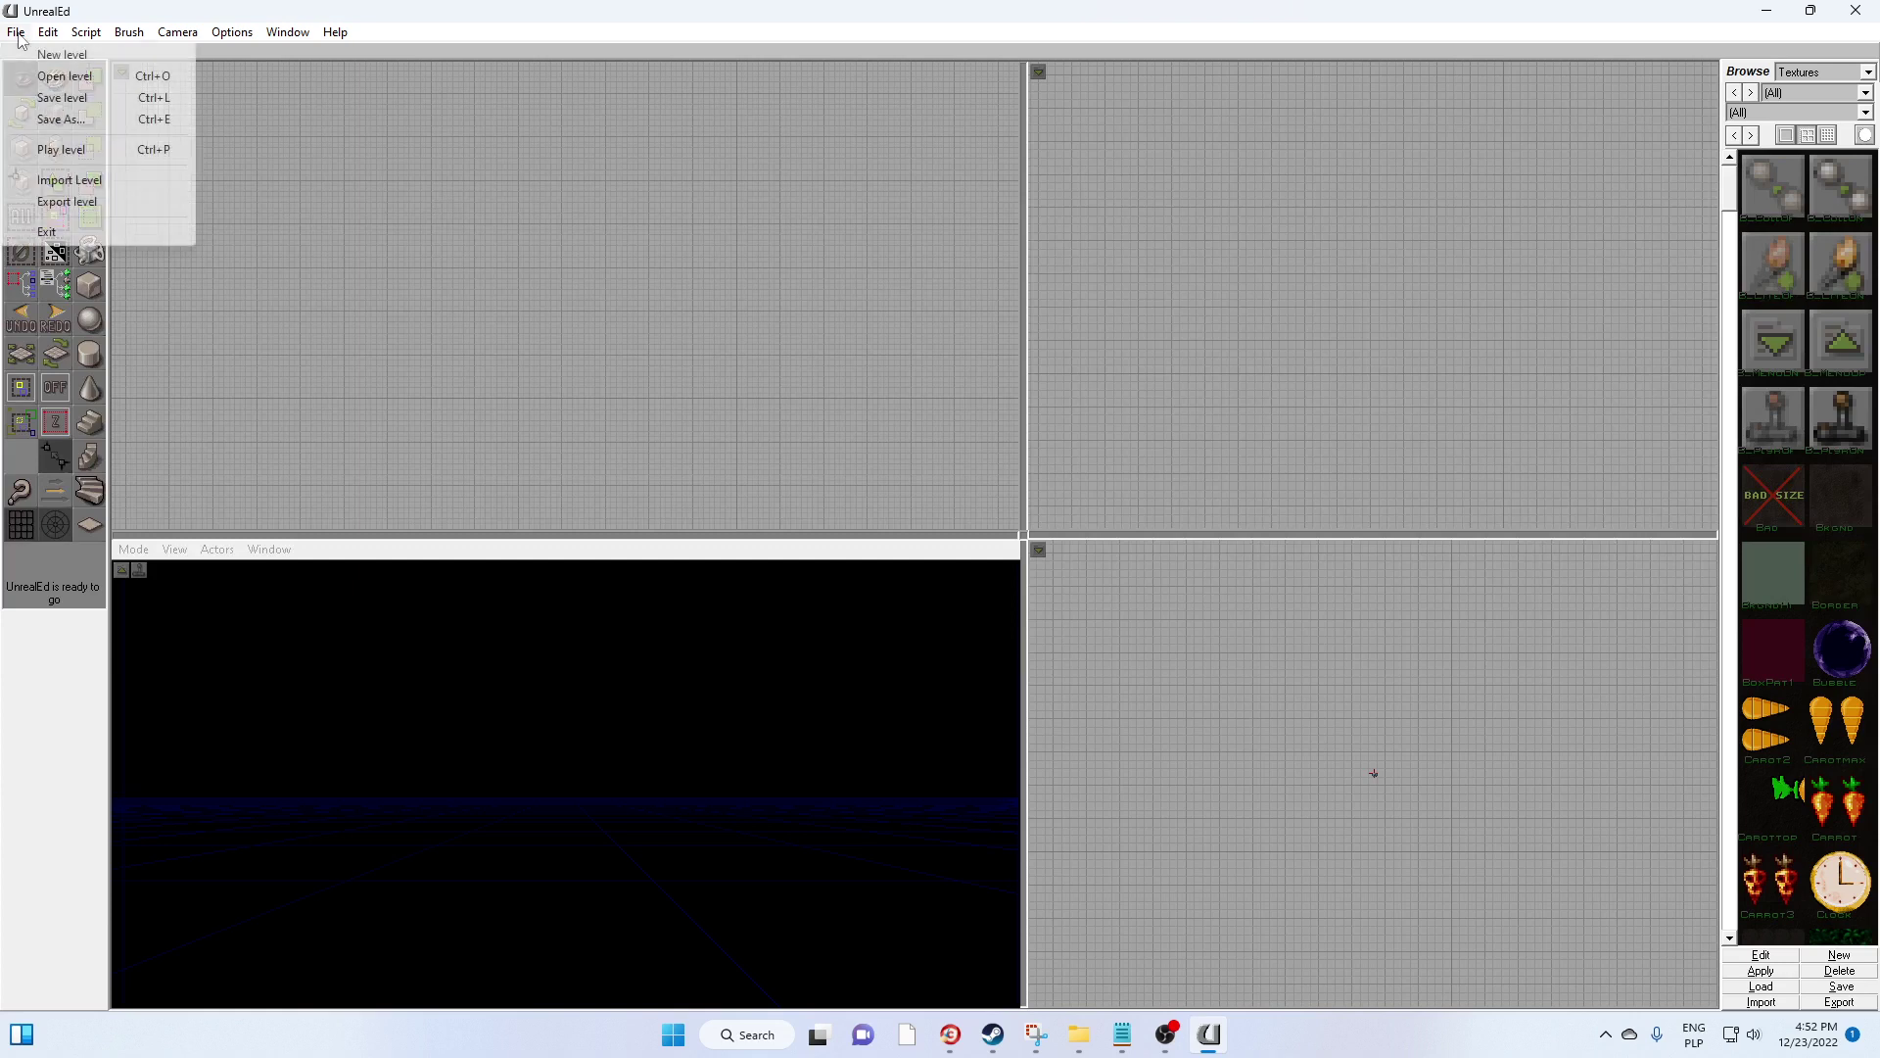
left_click(59, 78)
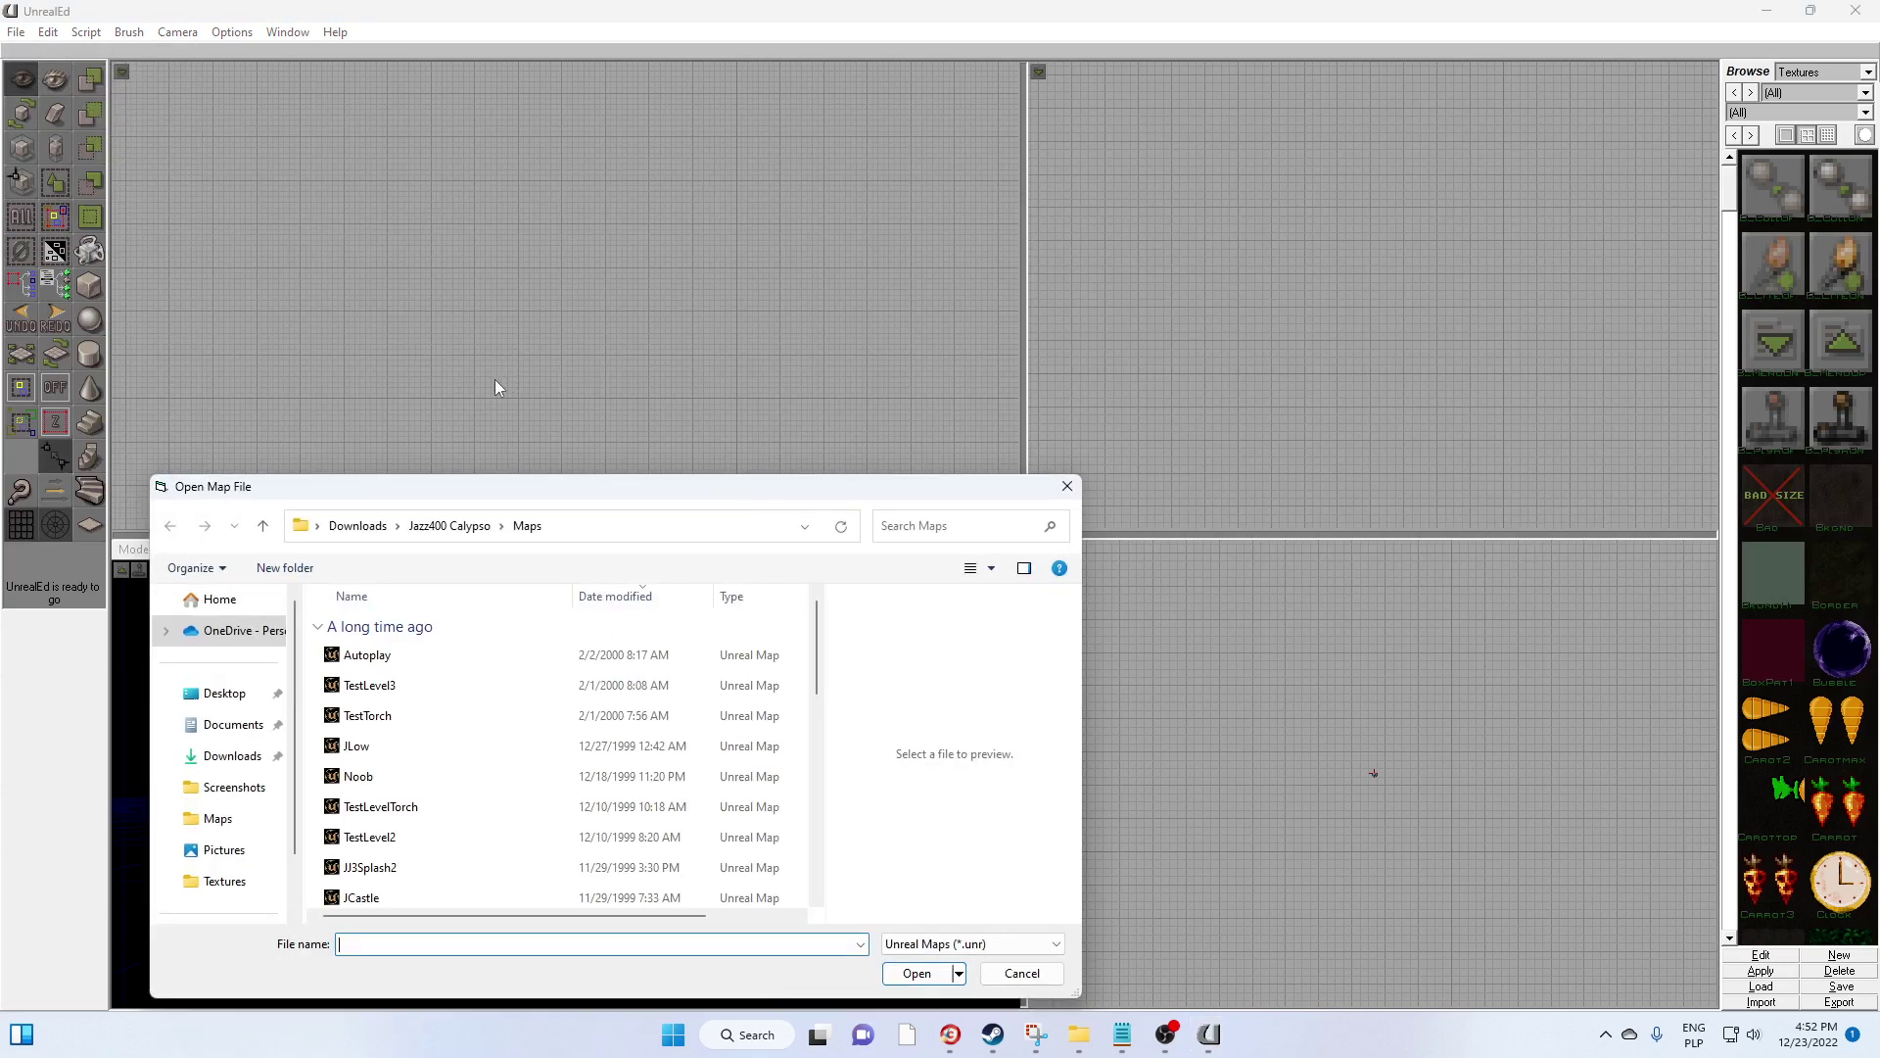
Switch to the browser's YouTube page to play the suggested "Jackrabbit Set System Fire . 22-09-28 Edit" video, and return to UnrealEd
mouse_move(950, 1034)
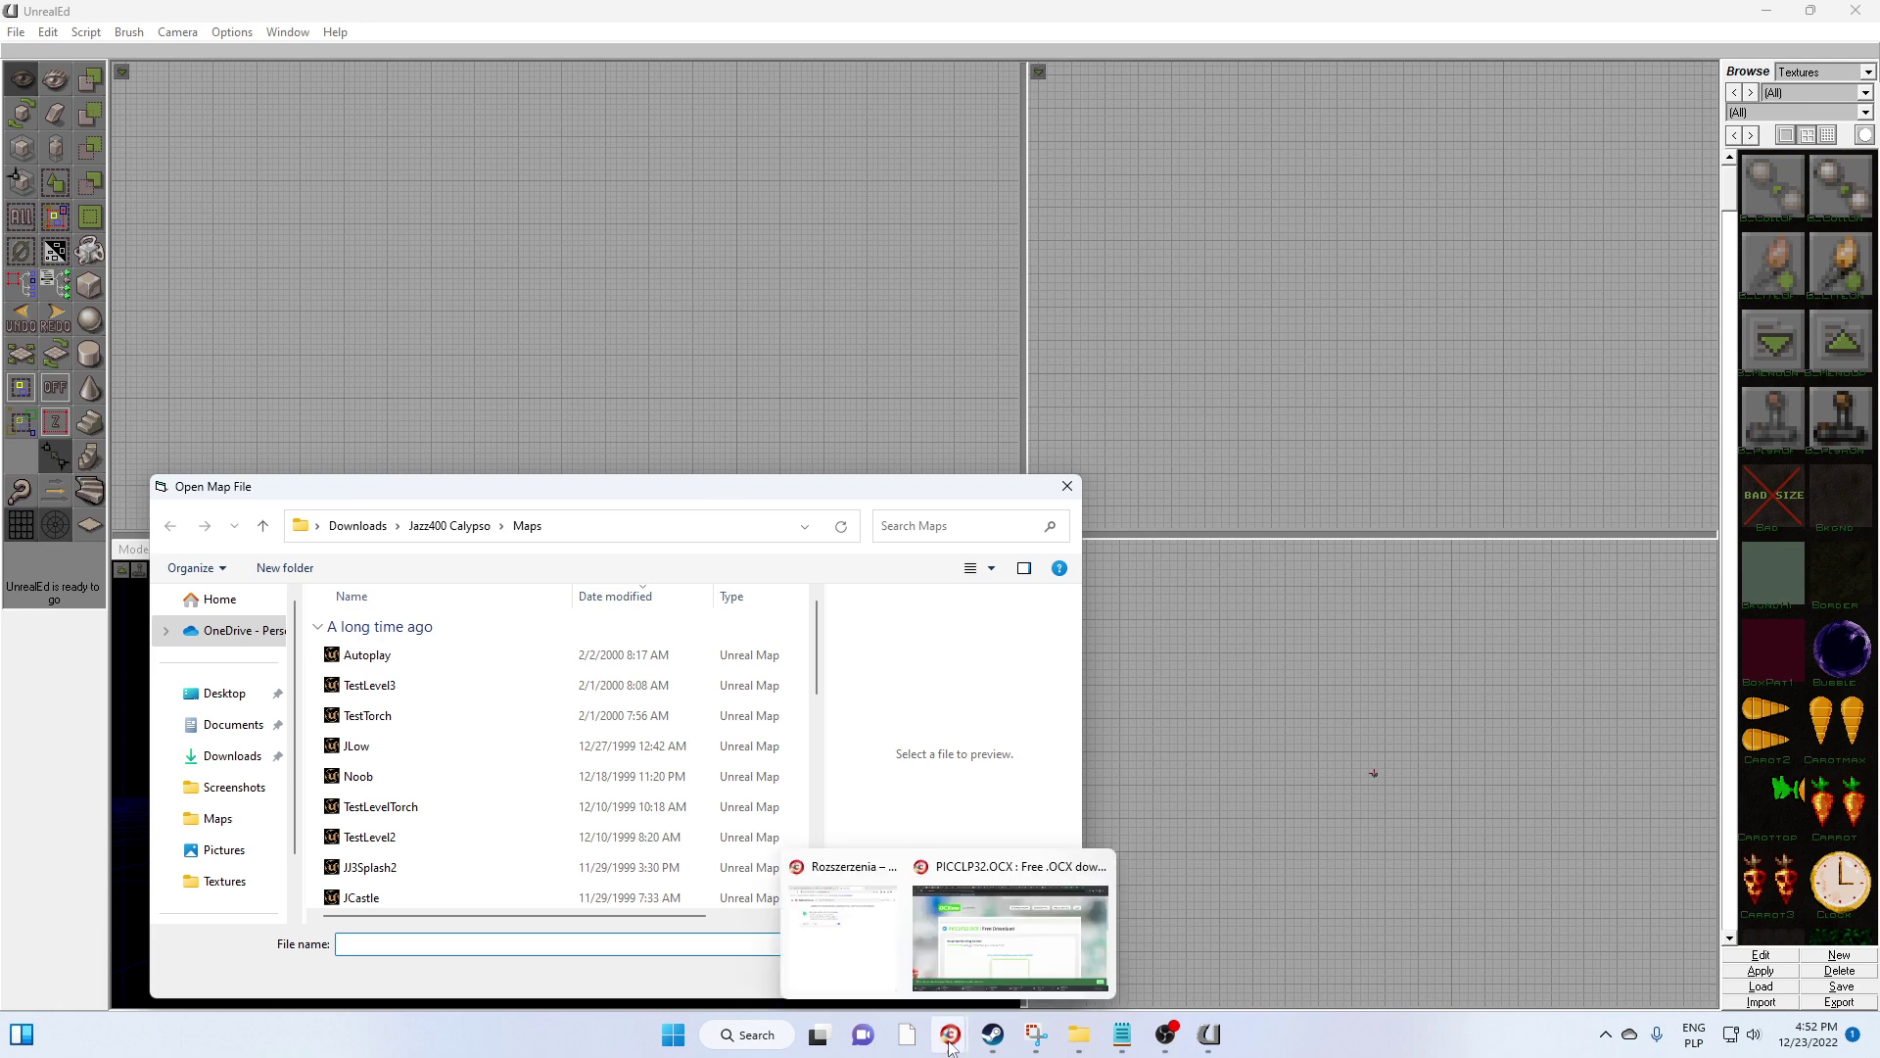
left_click(994, 935)
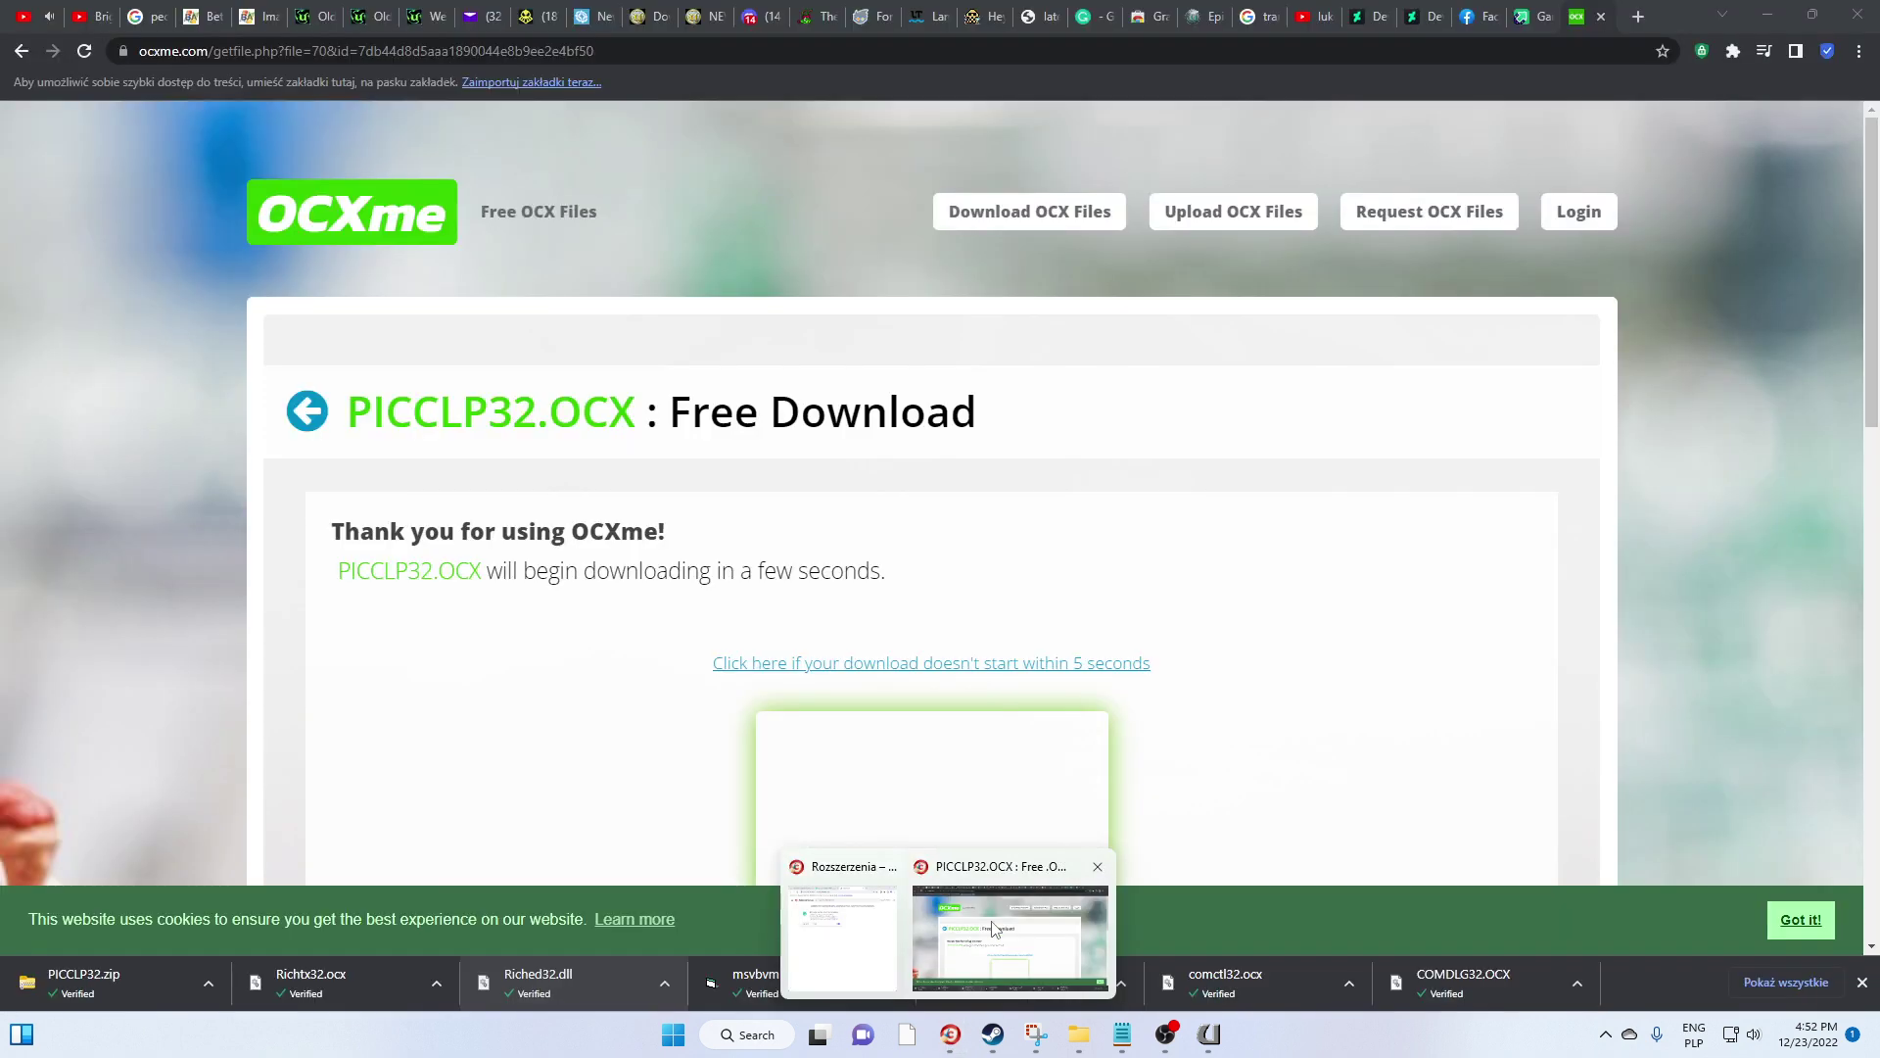
left_click(21, 15)
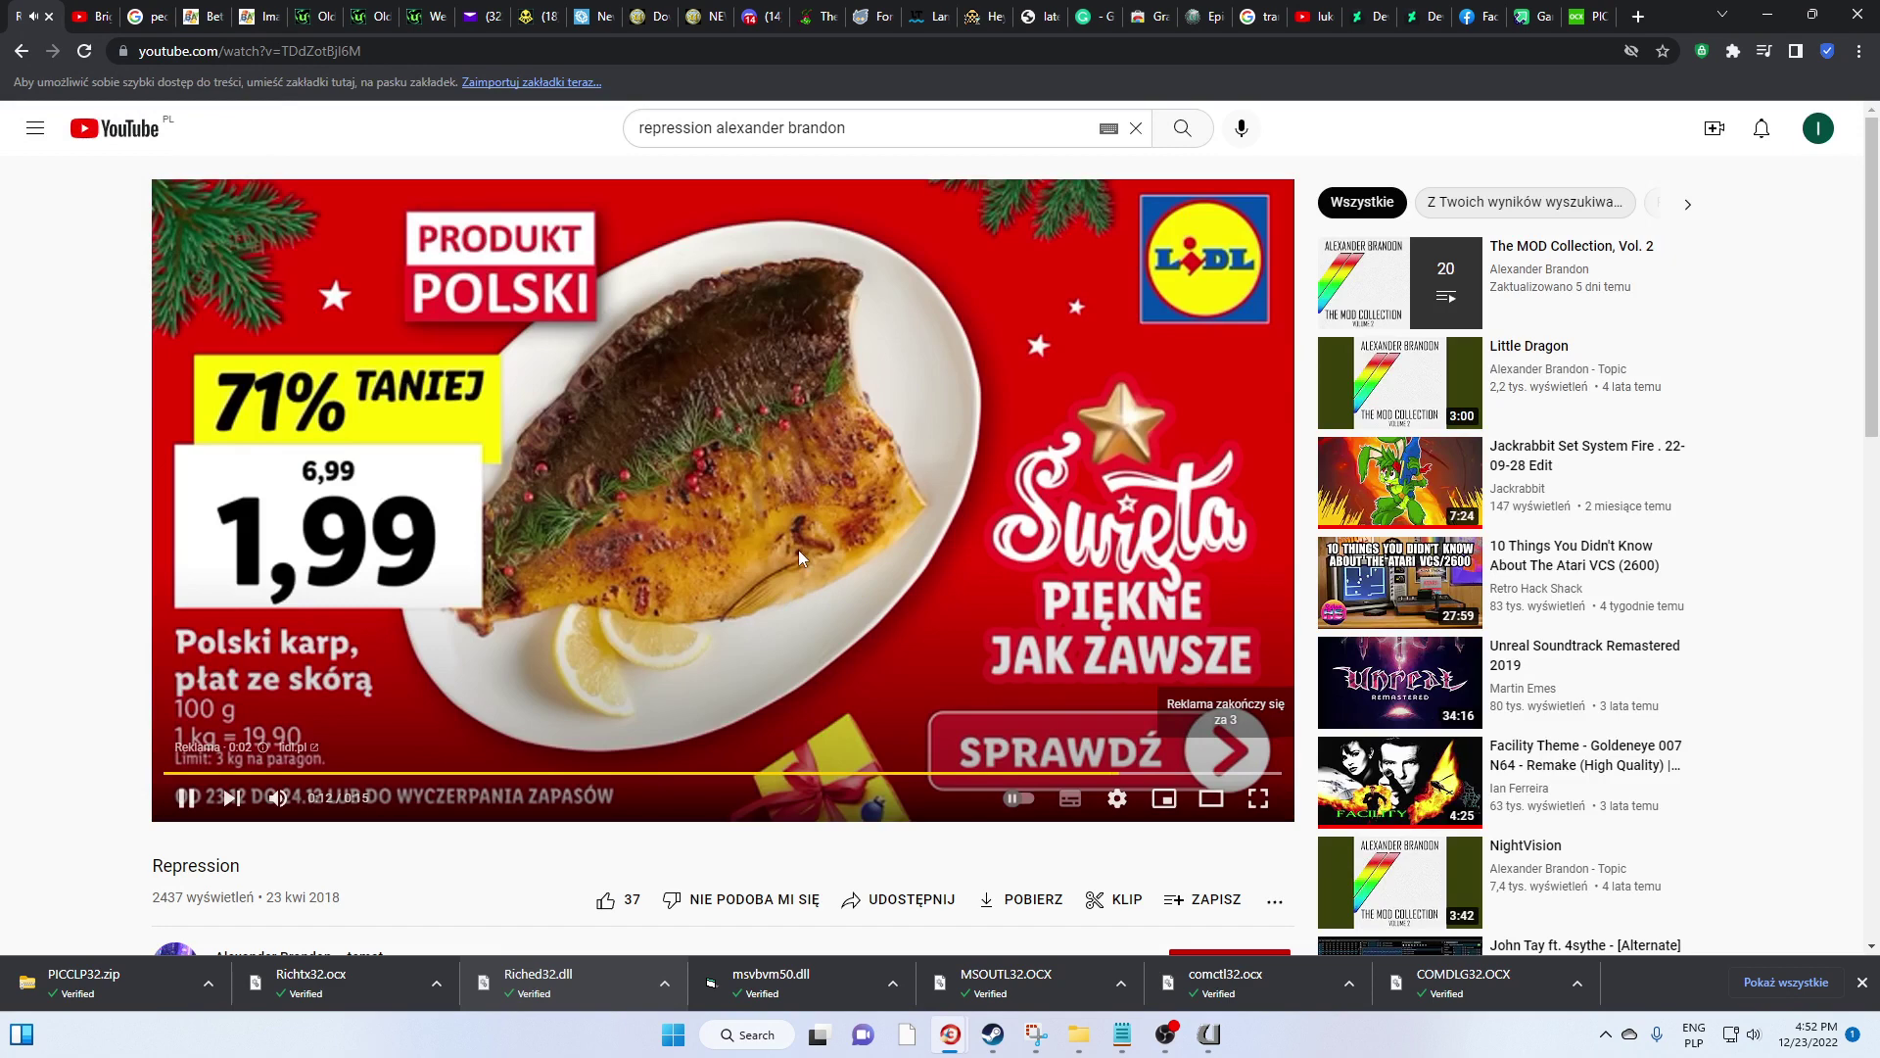
mouse_move(1208, 1036)
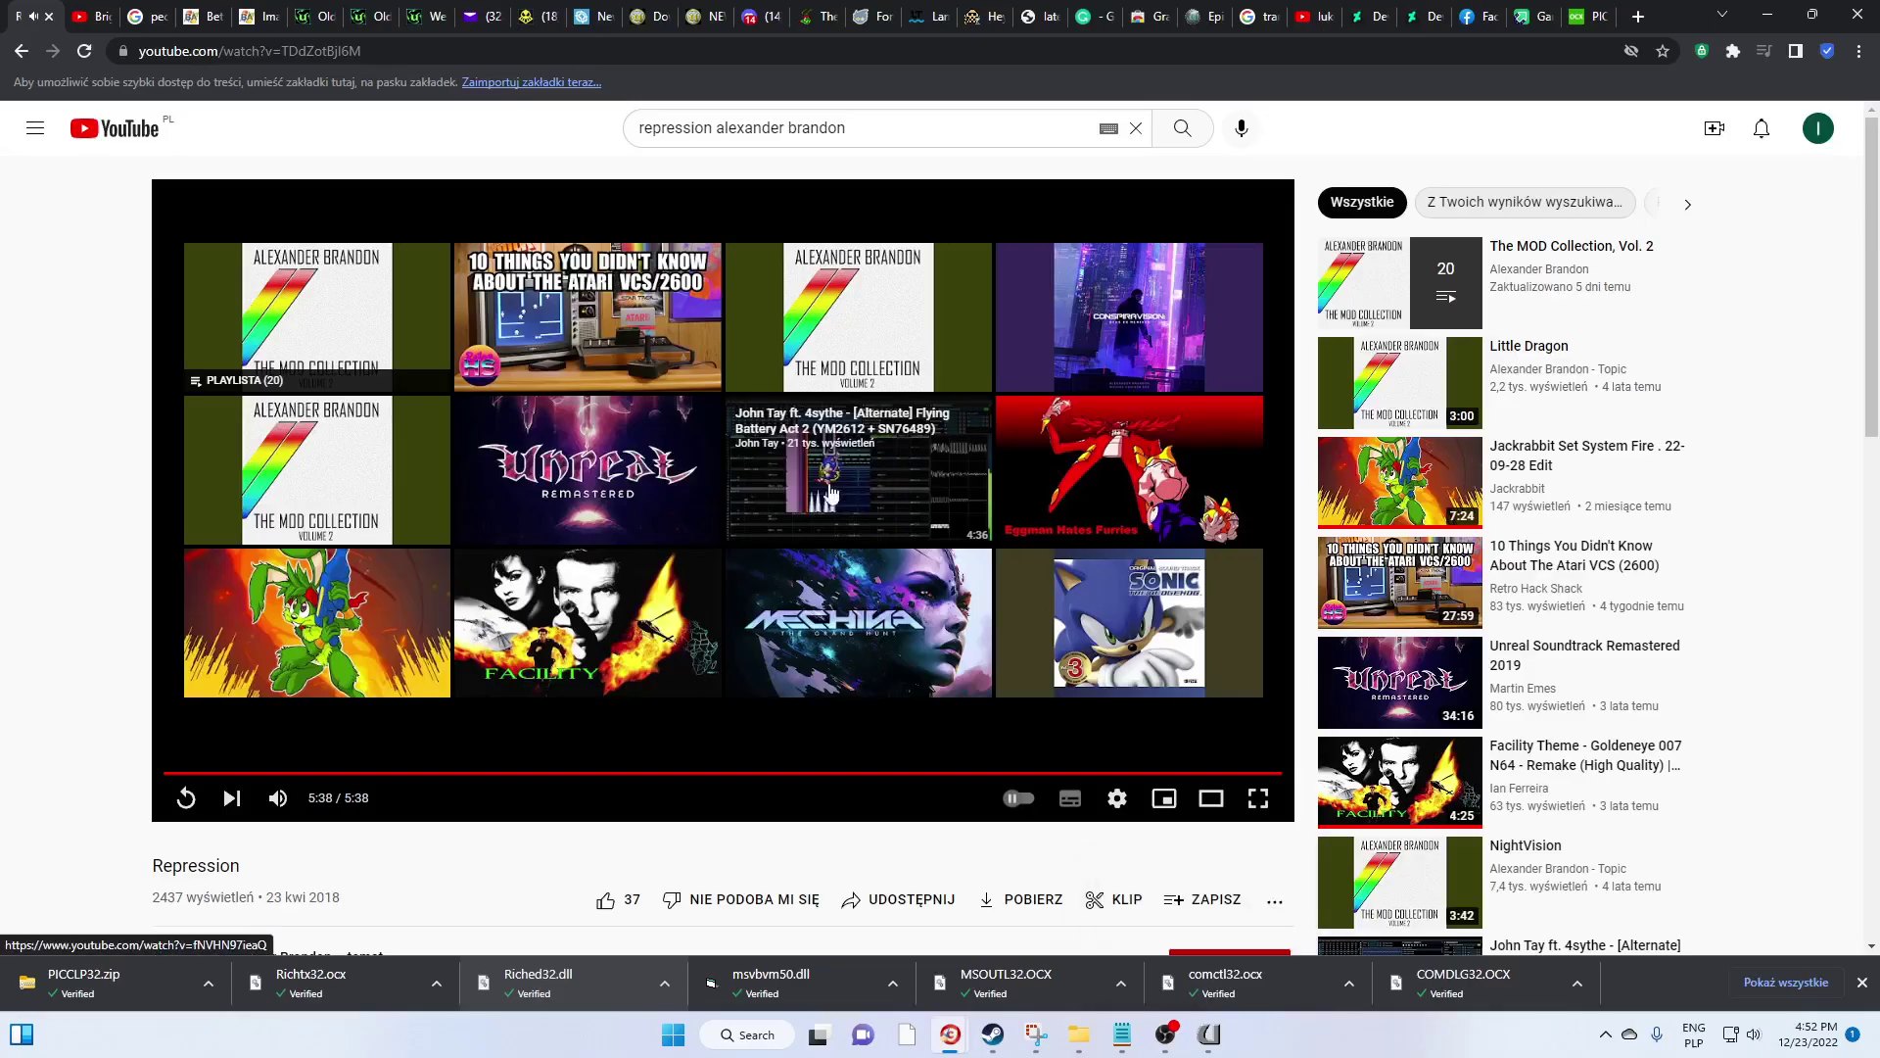
left_click(323, 635)
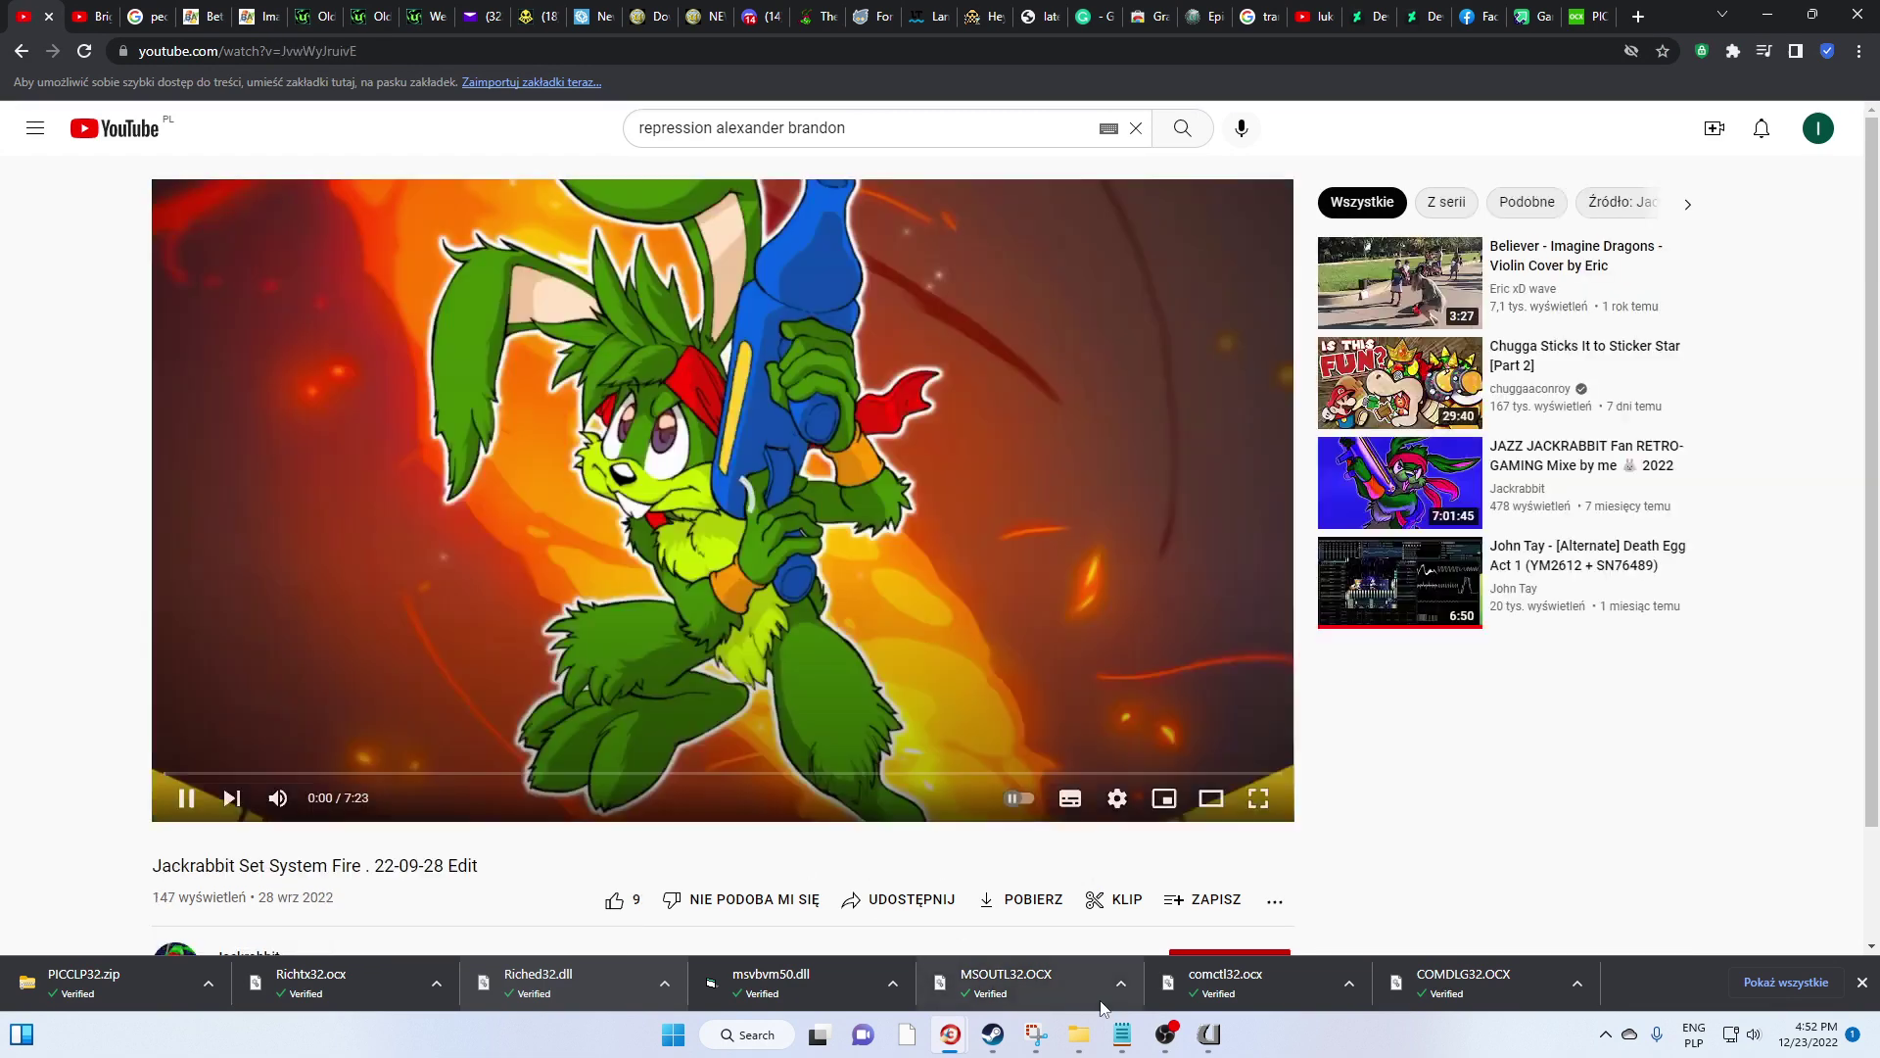
mouse_move(1212, 1036)
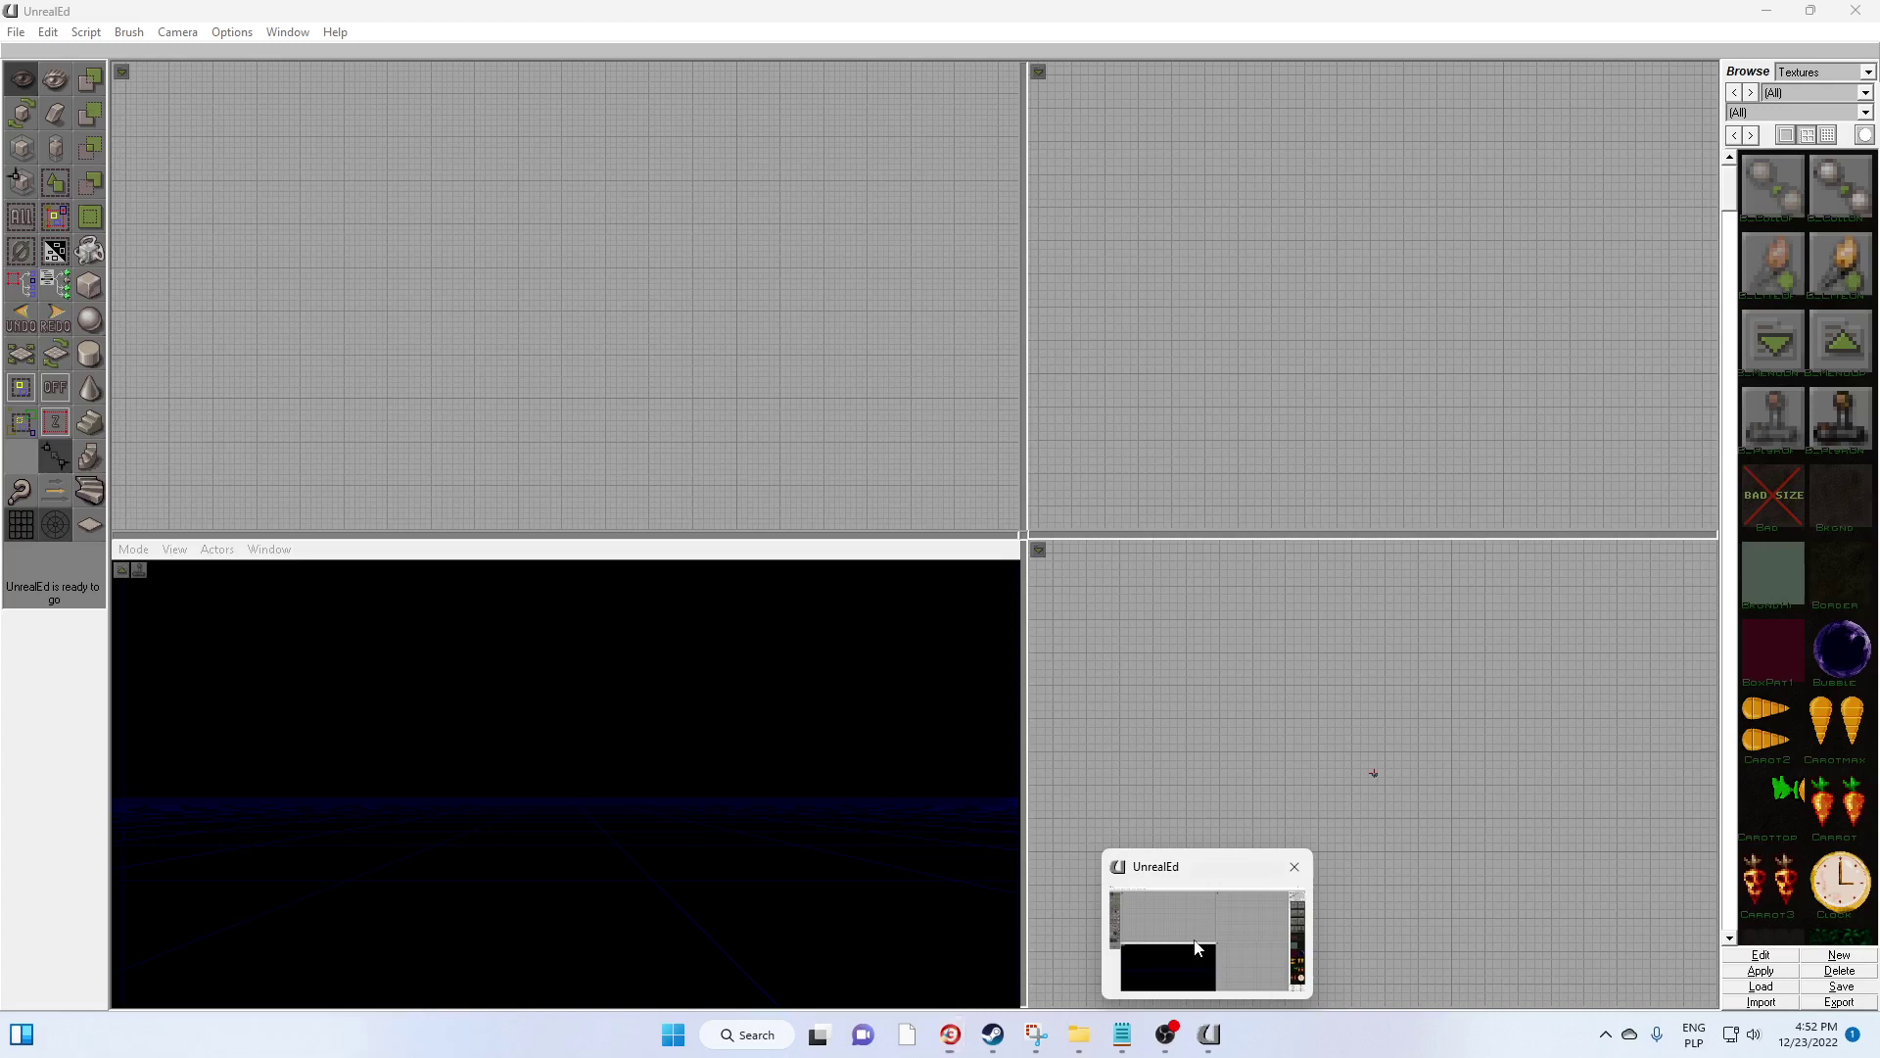
left_click(1196, 948)
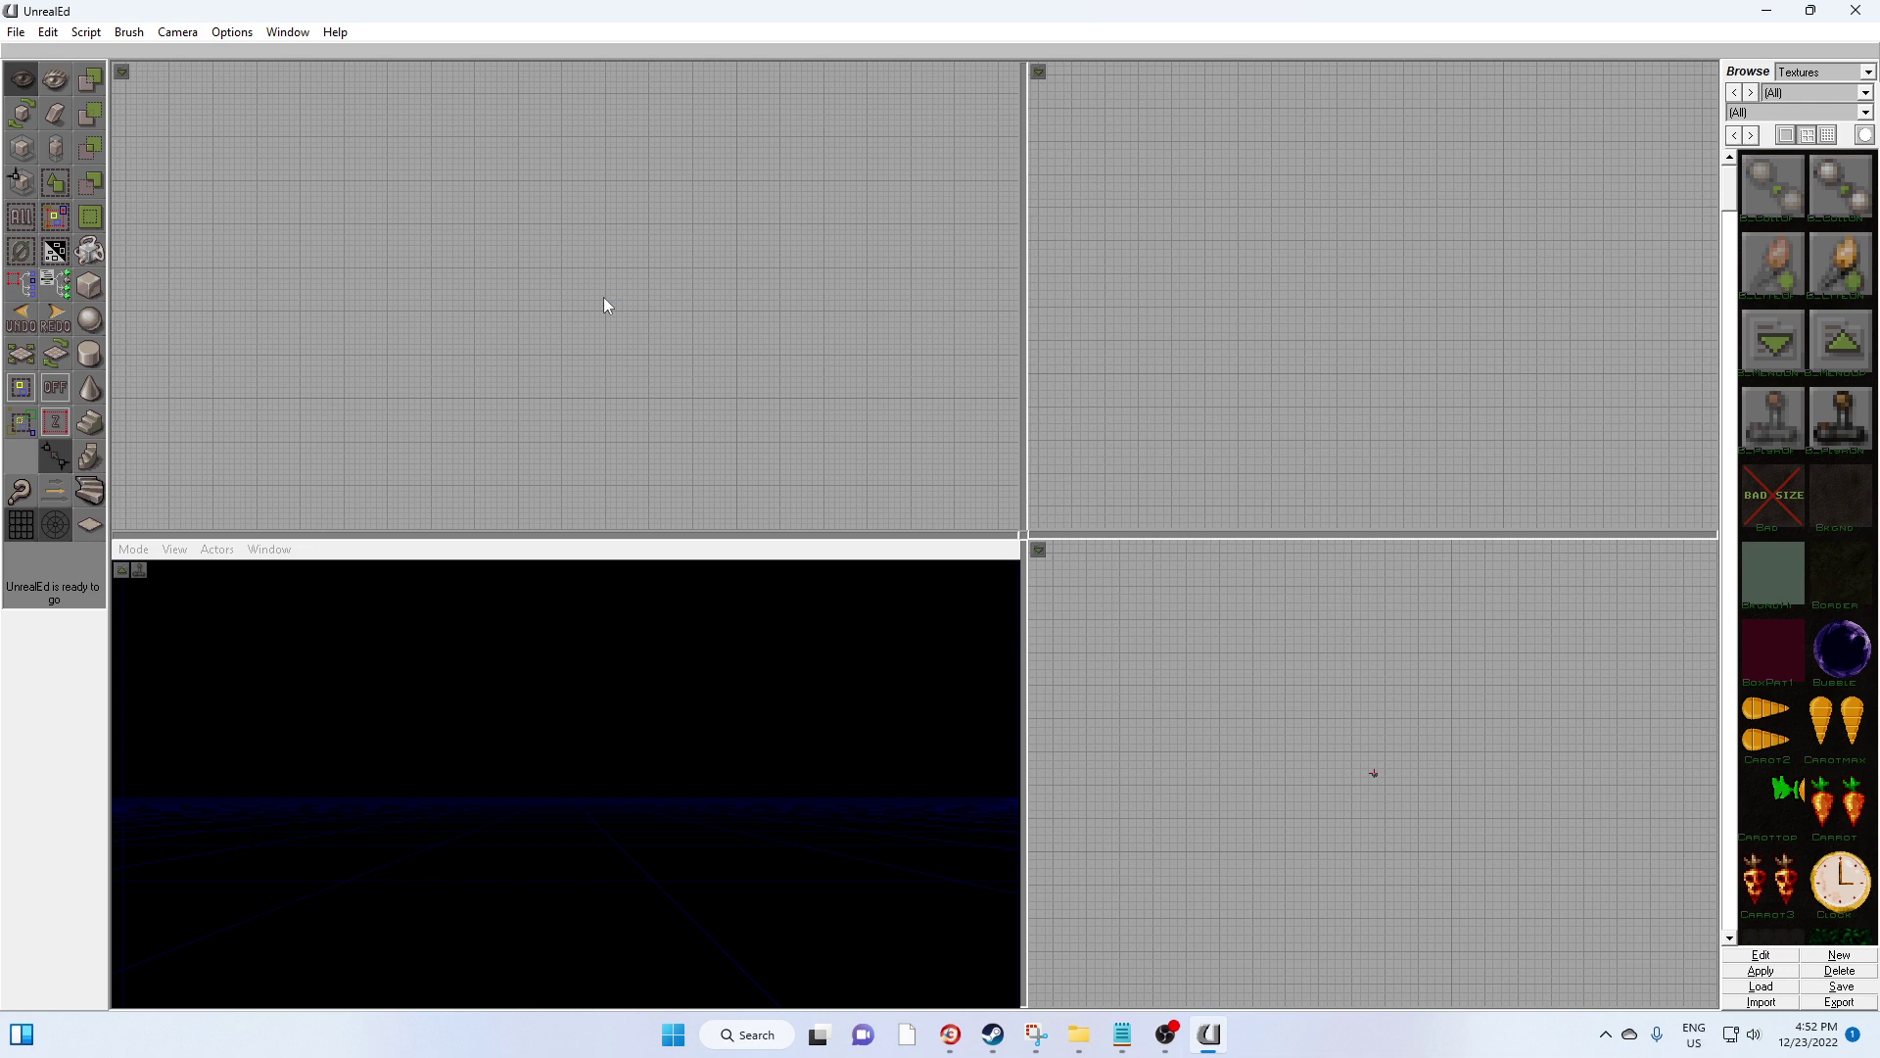
End the Unreal editor client task in Task Manager and close Task Manager
key("ctrl+shift+Escape")
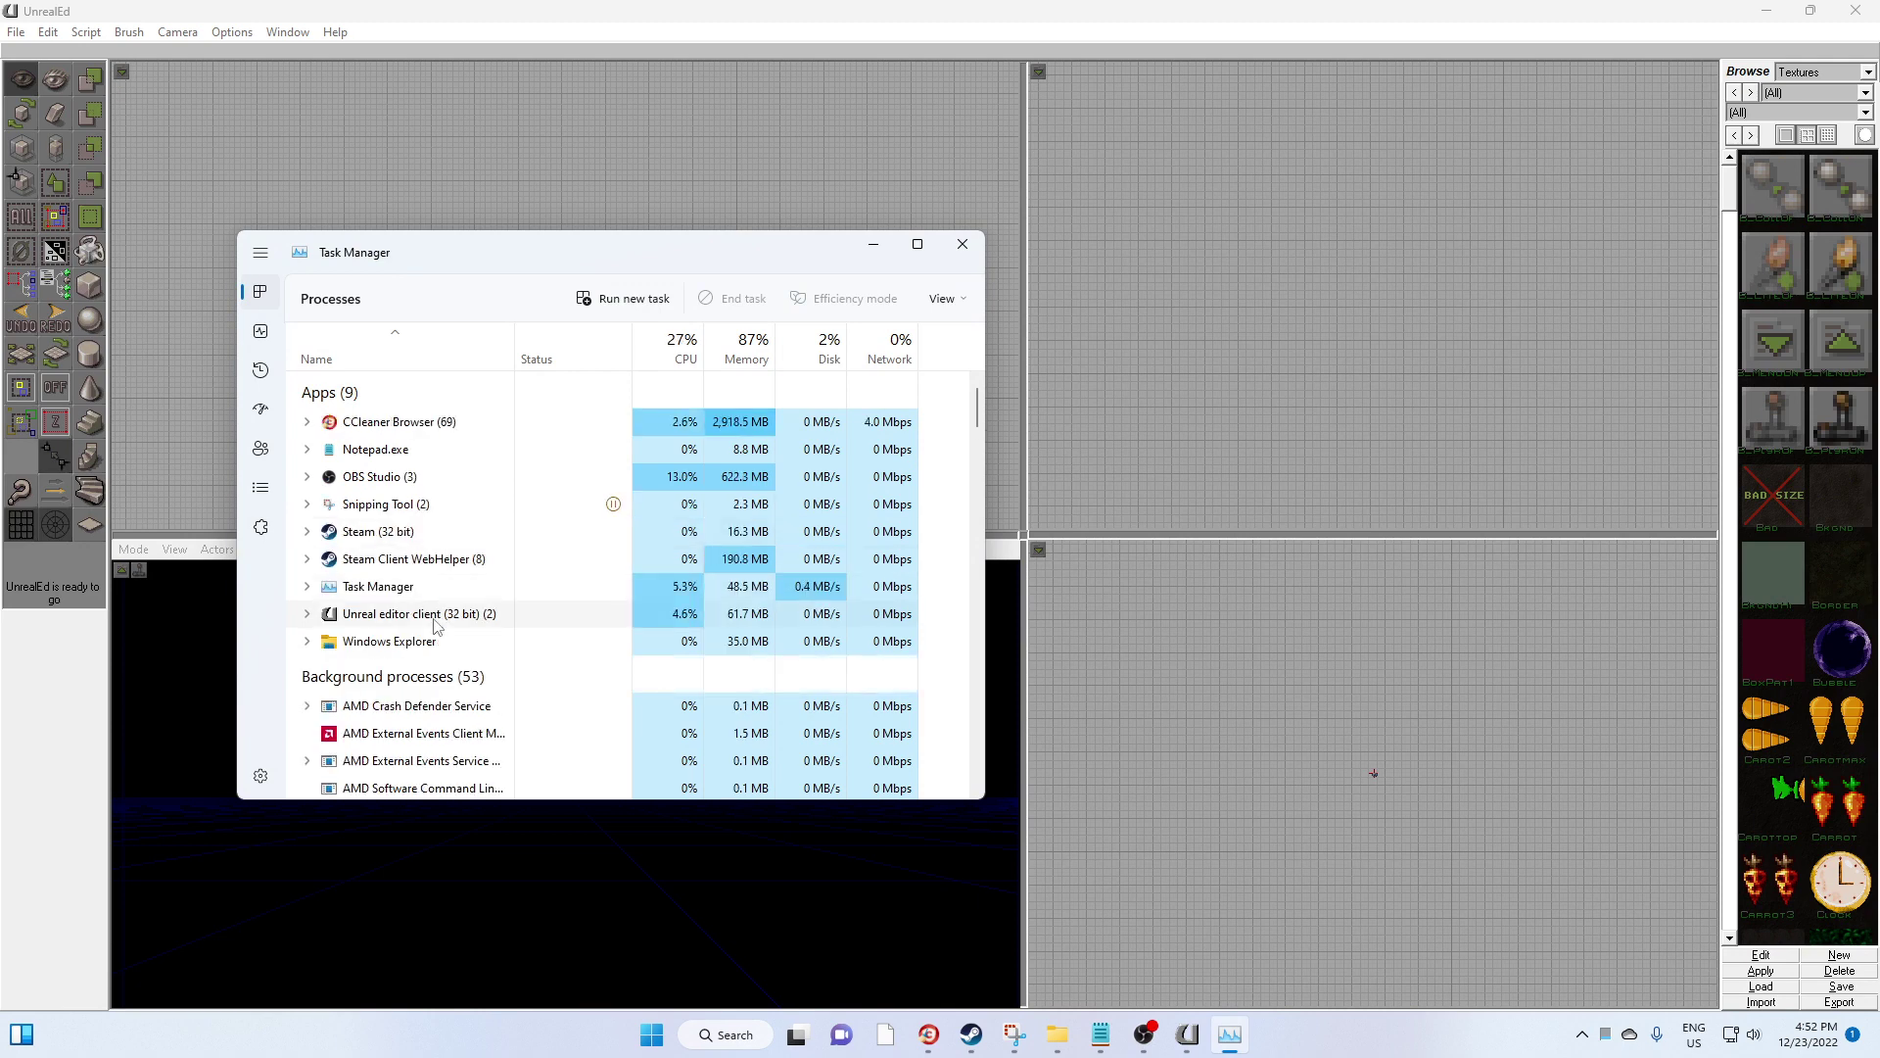
left_click(493, 592)
left_click(470, 613)
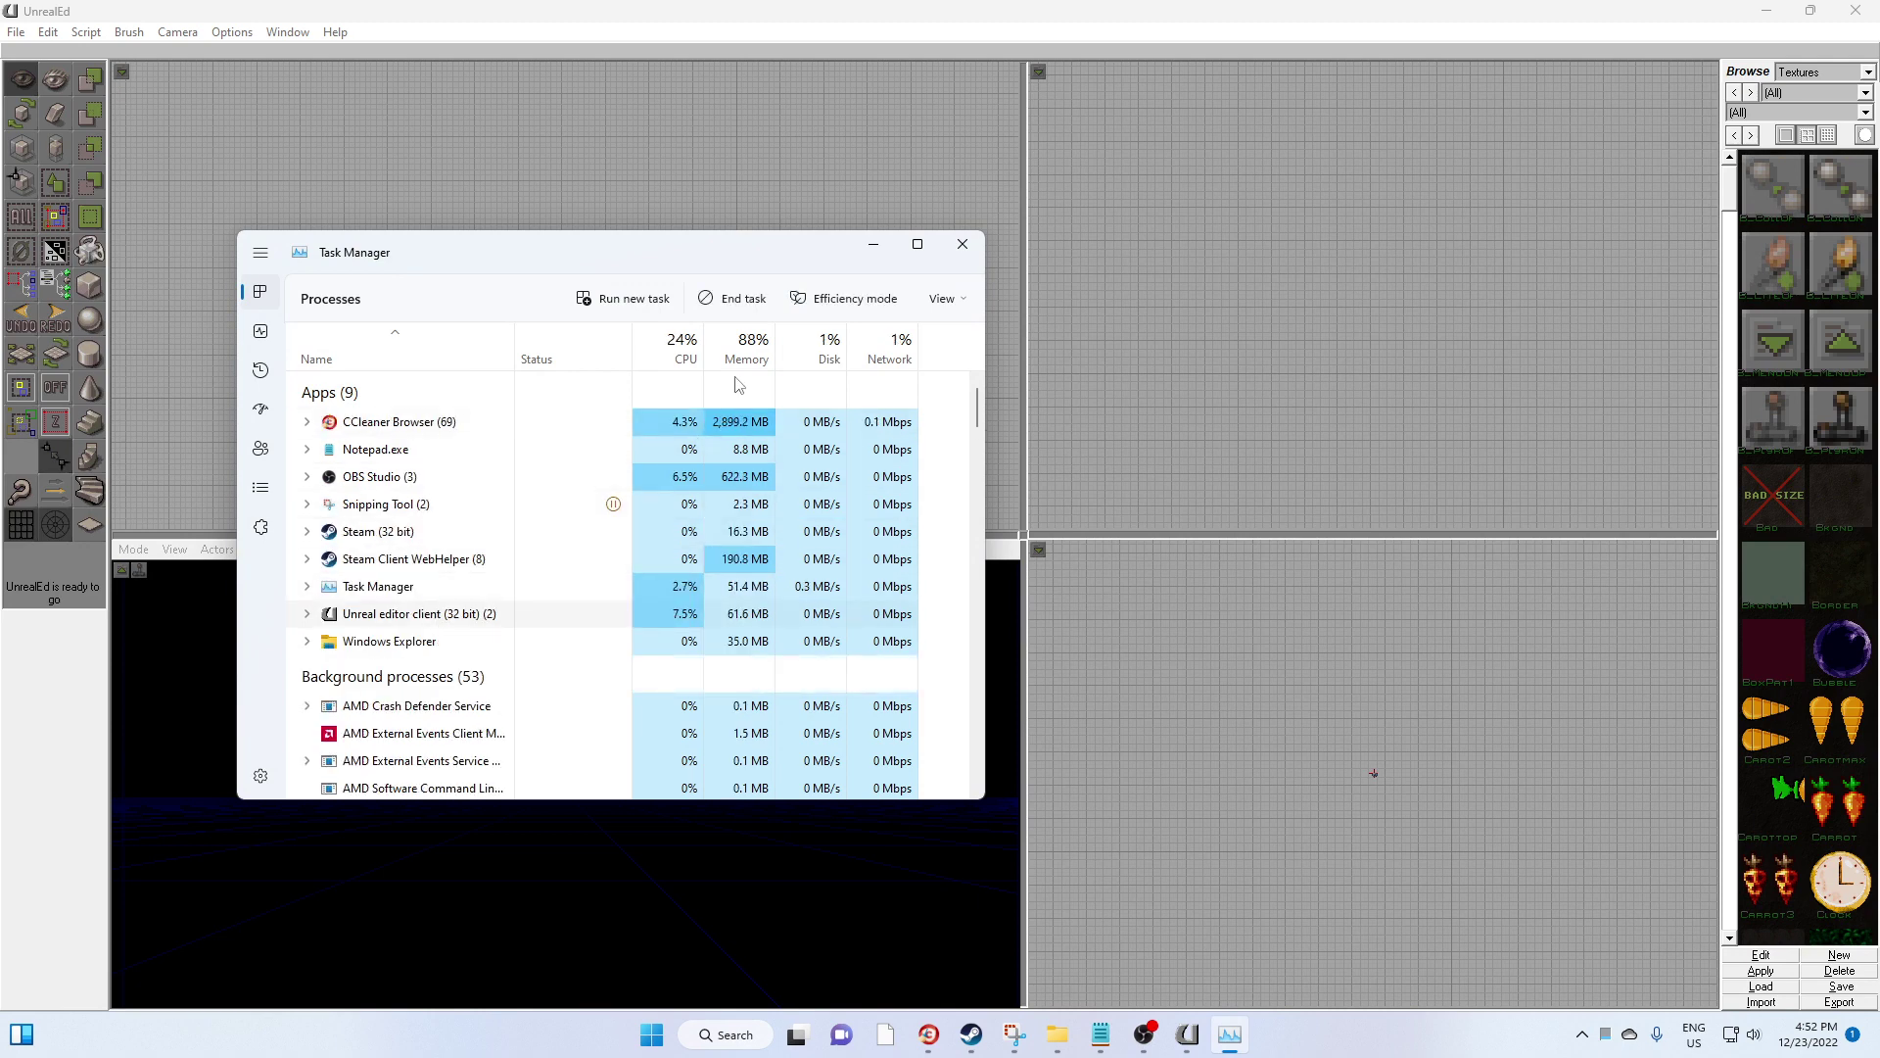
left_click(732, 298)
left_click(963, 245)
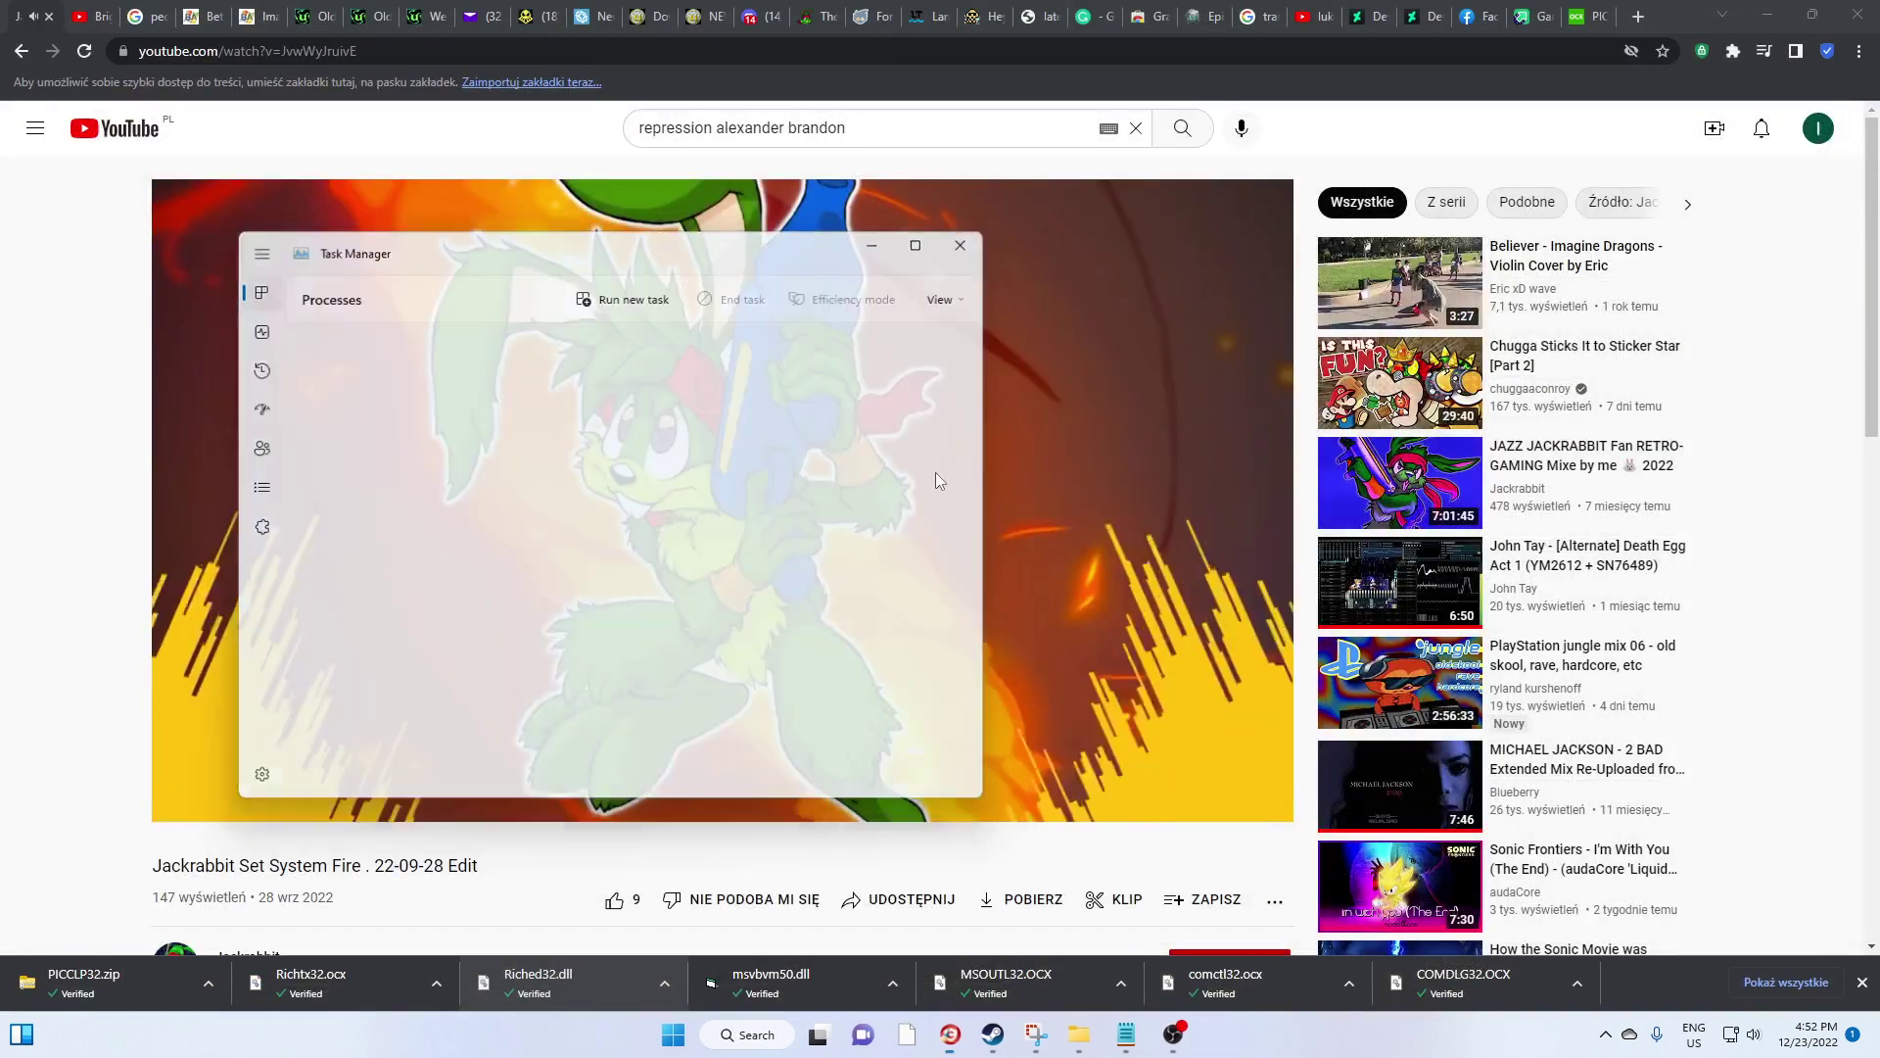
Relaunch Jazz3dEd from the System folder in File Explorer and bring up its dialog for opening a level
left_click(1102, 1044)
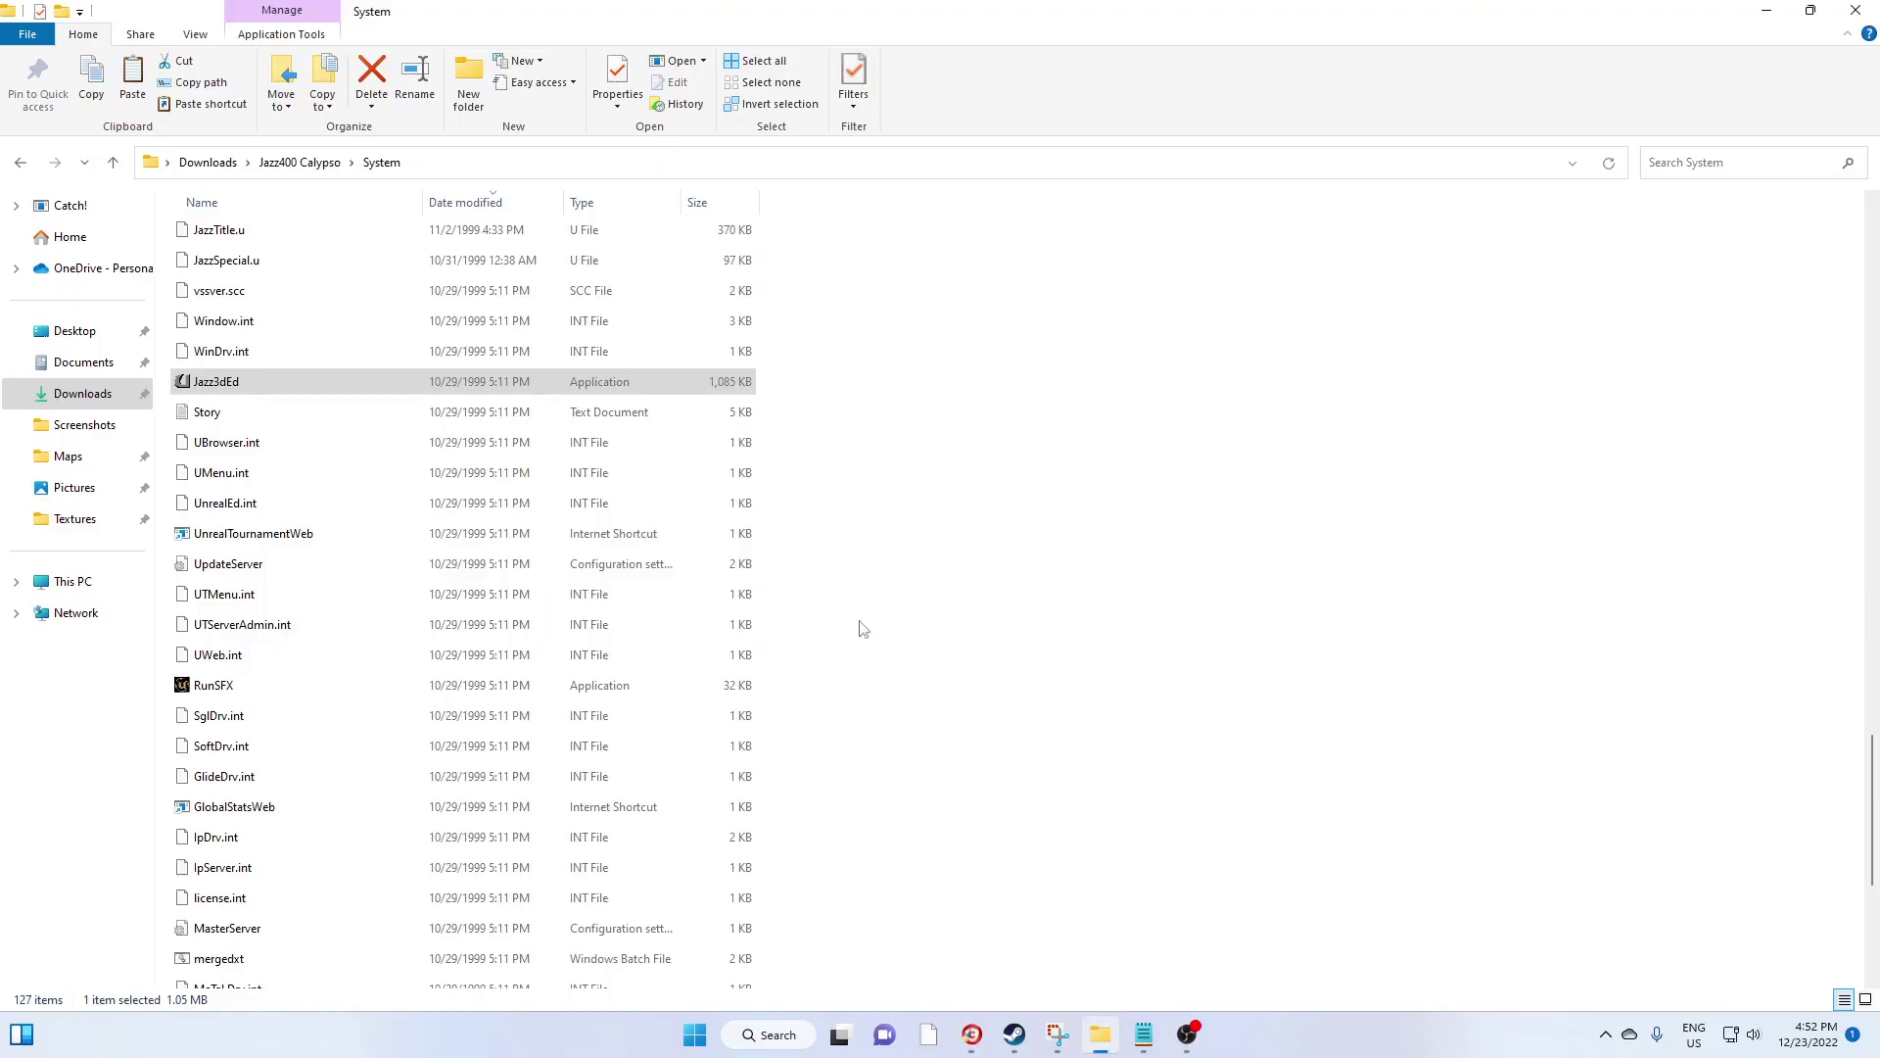
double_click(289, 389)
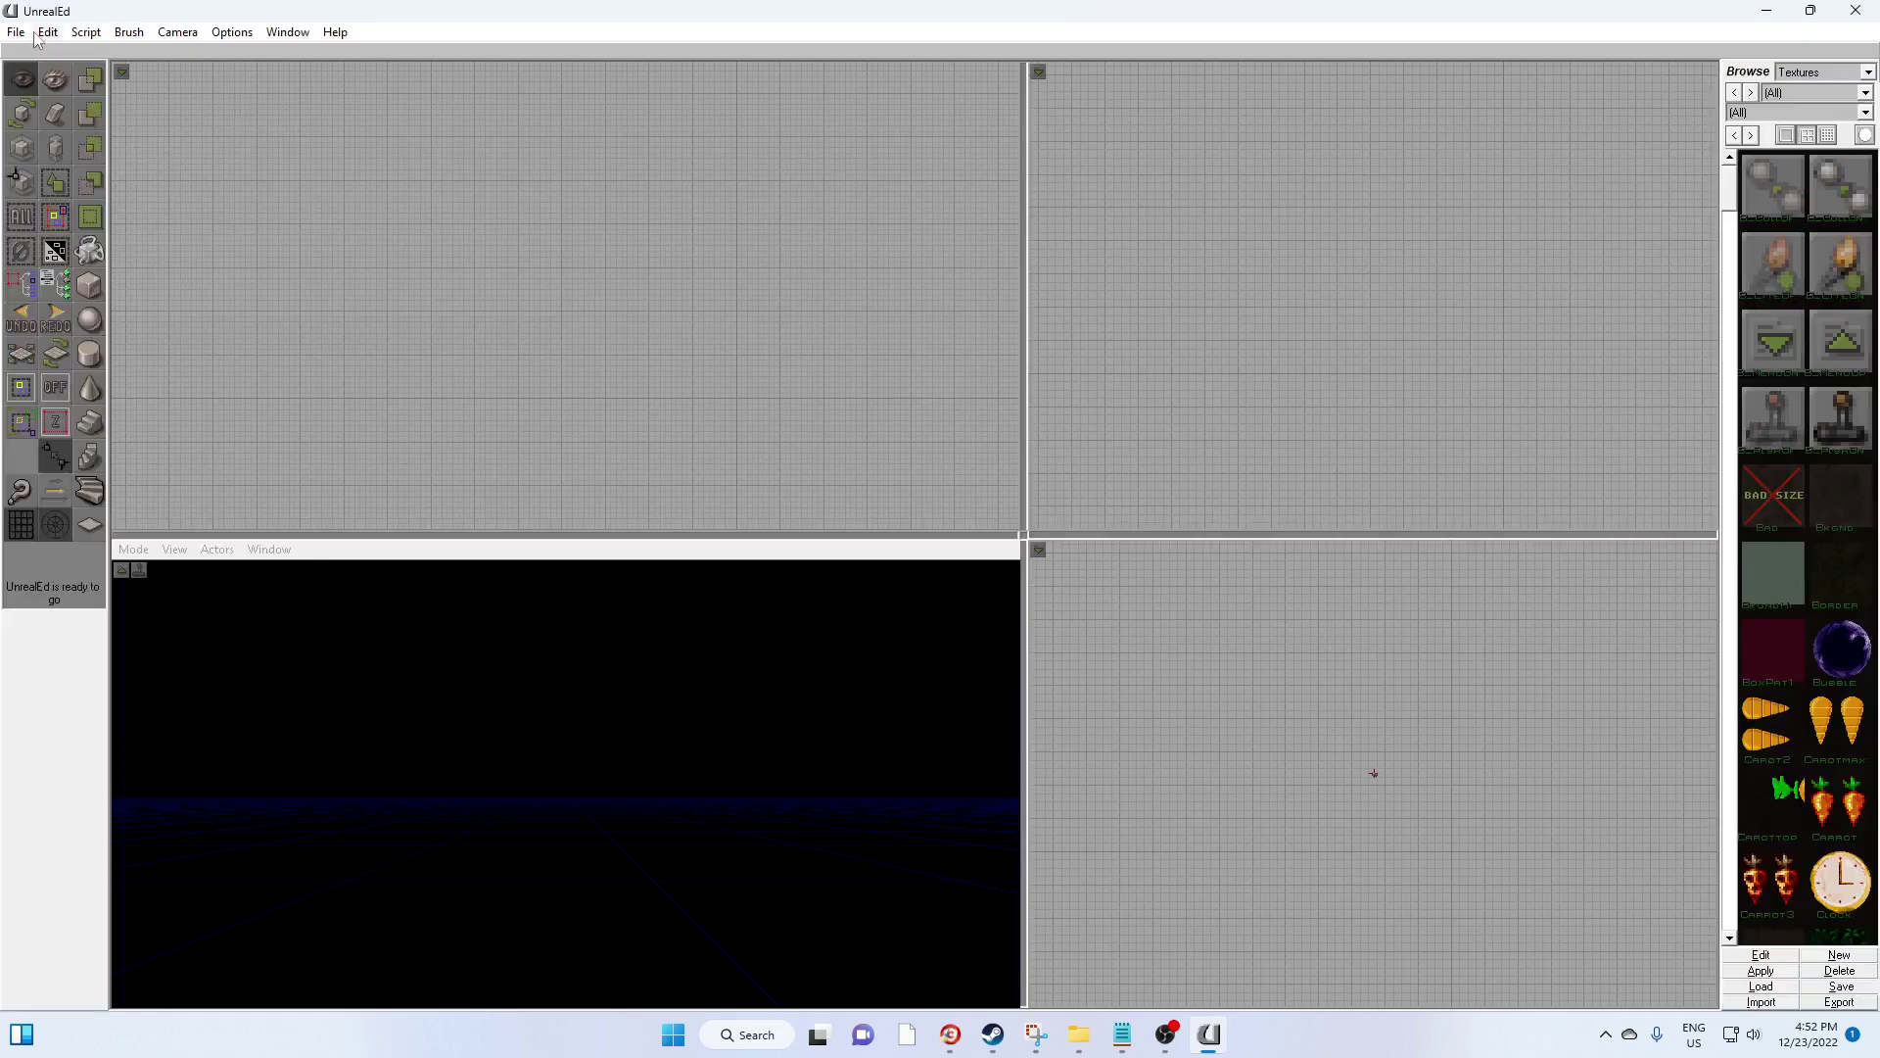
left_click(16, 31)
left_click(56, 77)
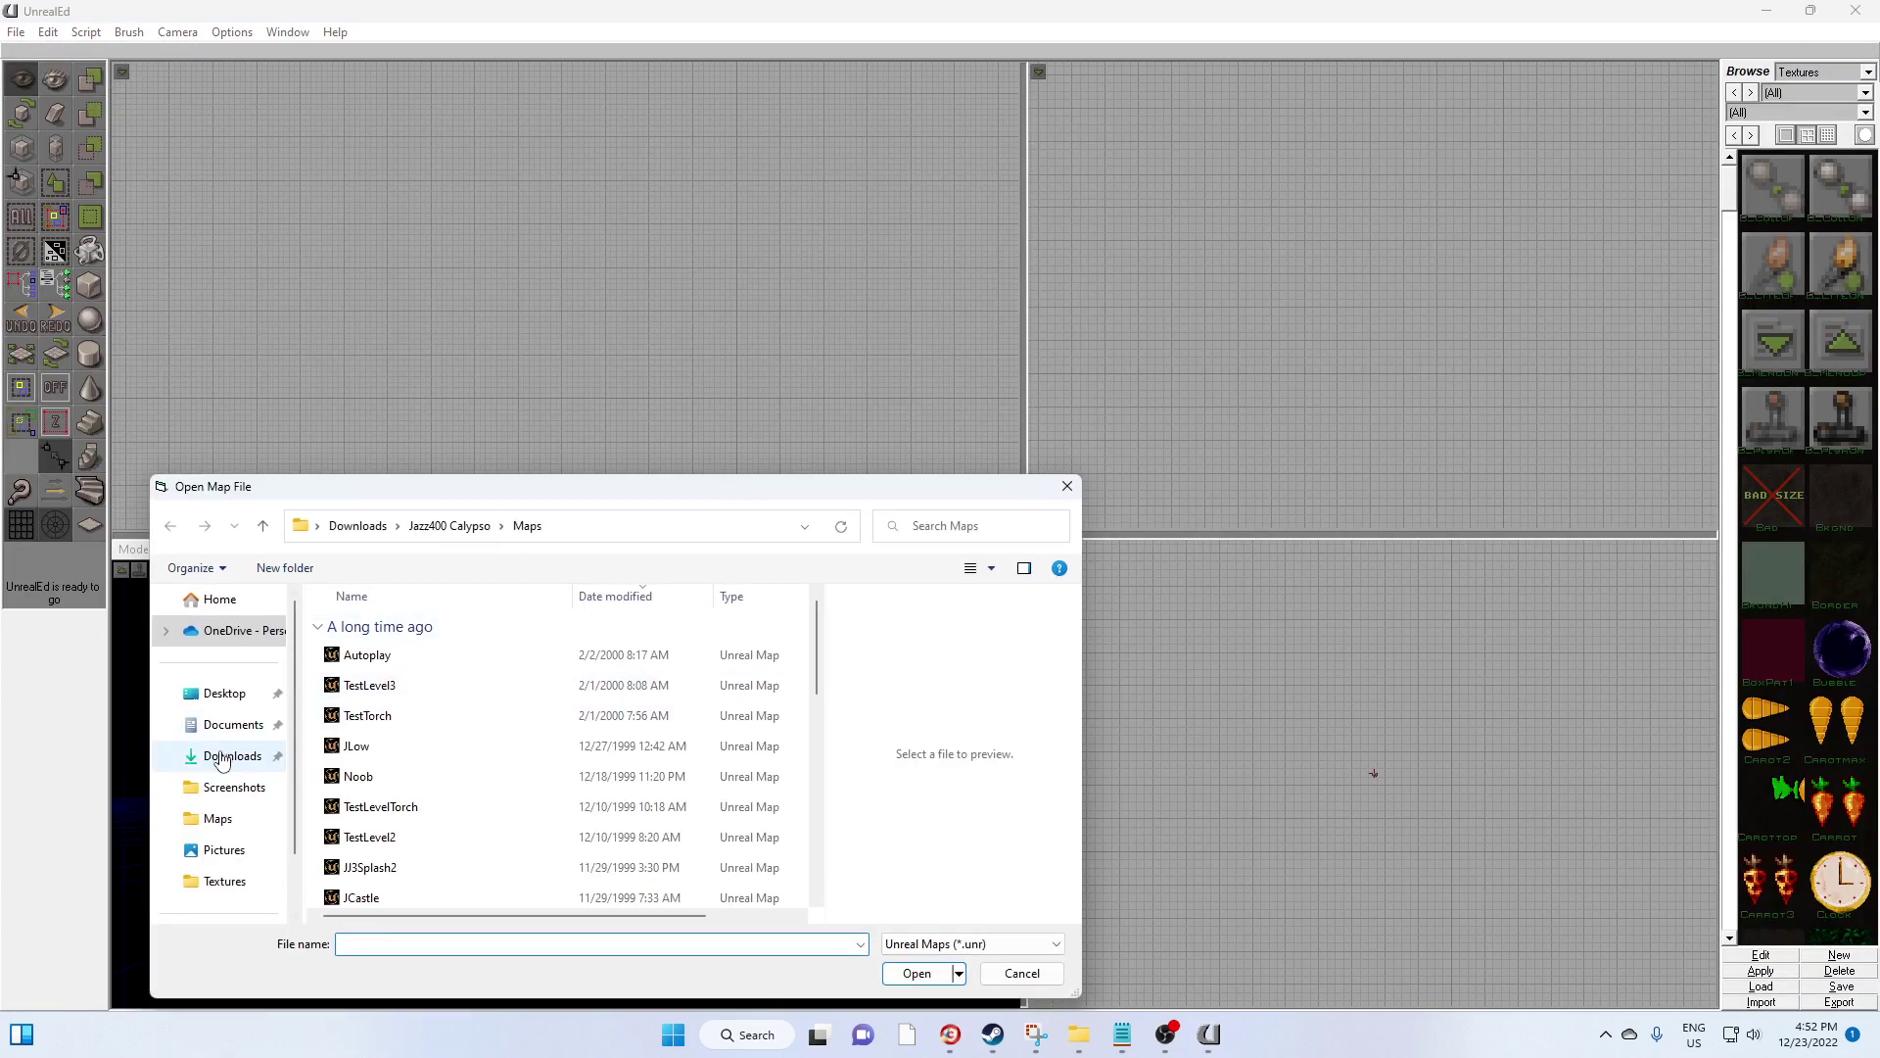
Browse the Open Map File dialog to the UnrealTournament folder on Local Disk (C:)
scroll(227, 827, "down", 2)
left_click(224, 821)
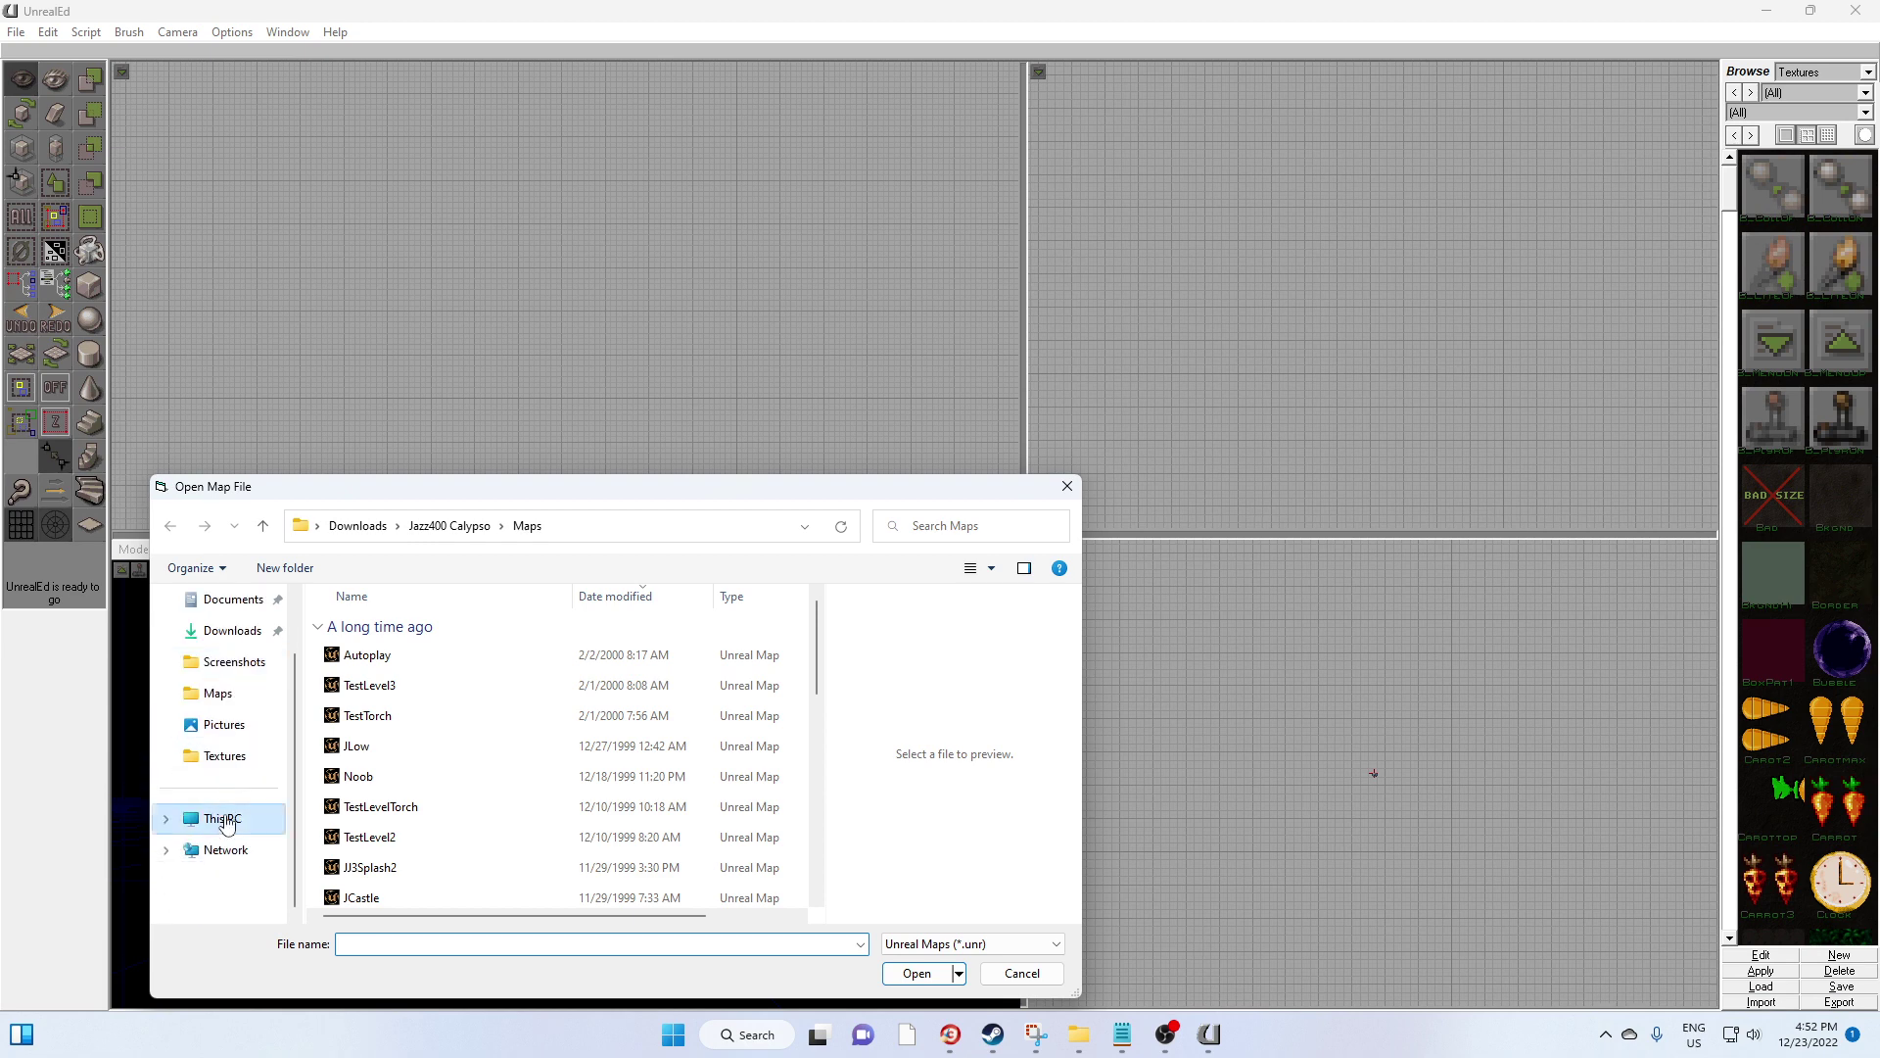
left_click(462, 656)
double_click(462, 656)
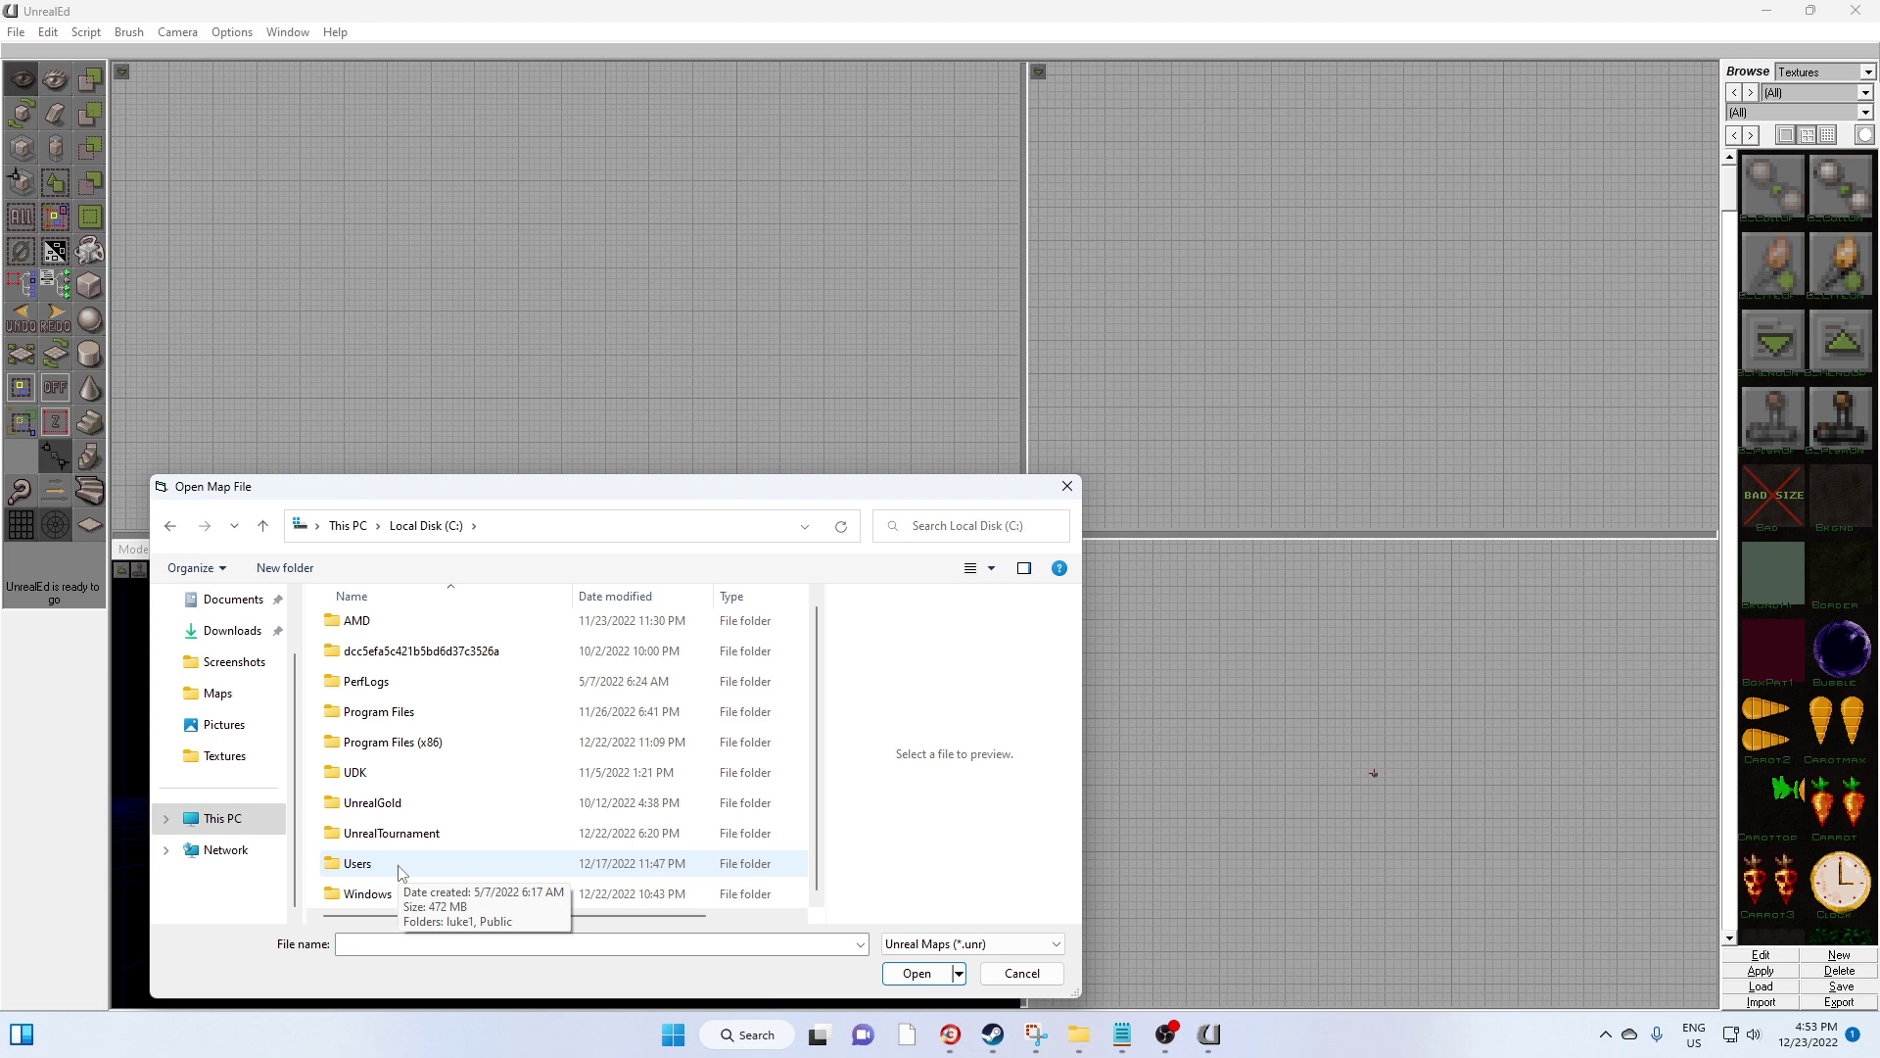
double_click(394, 834)
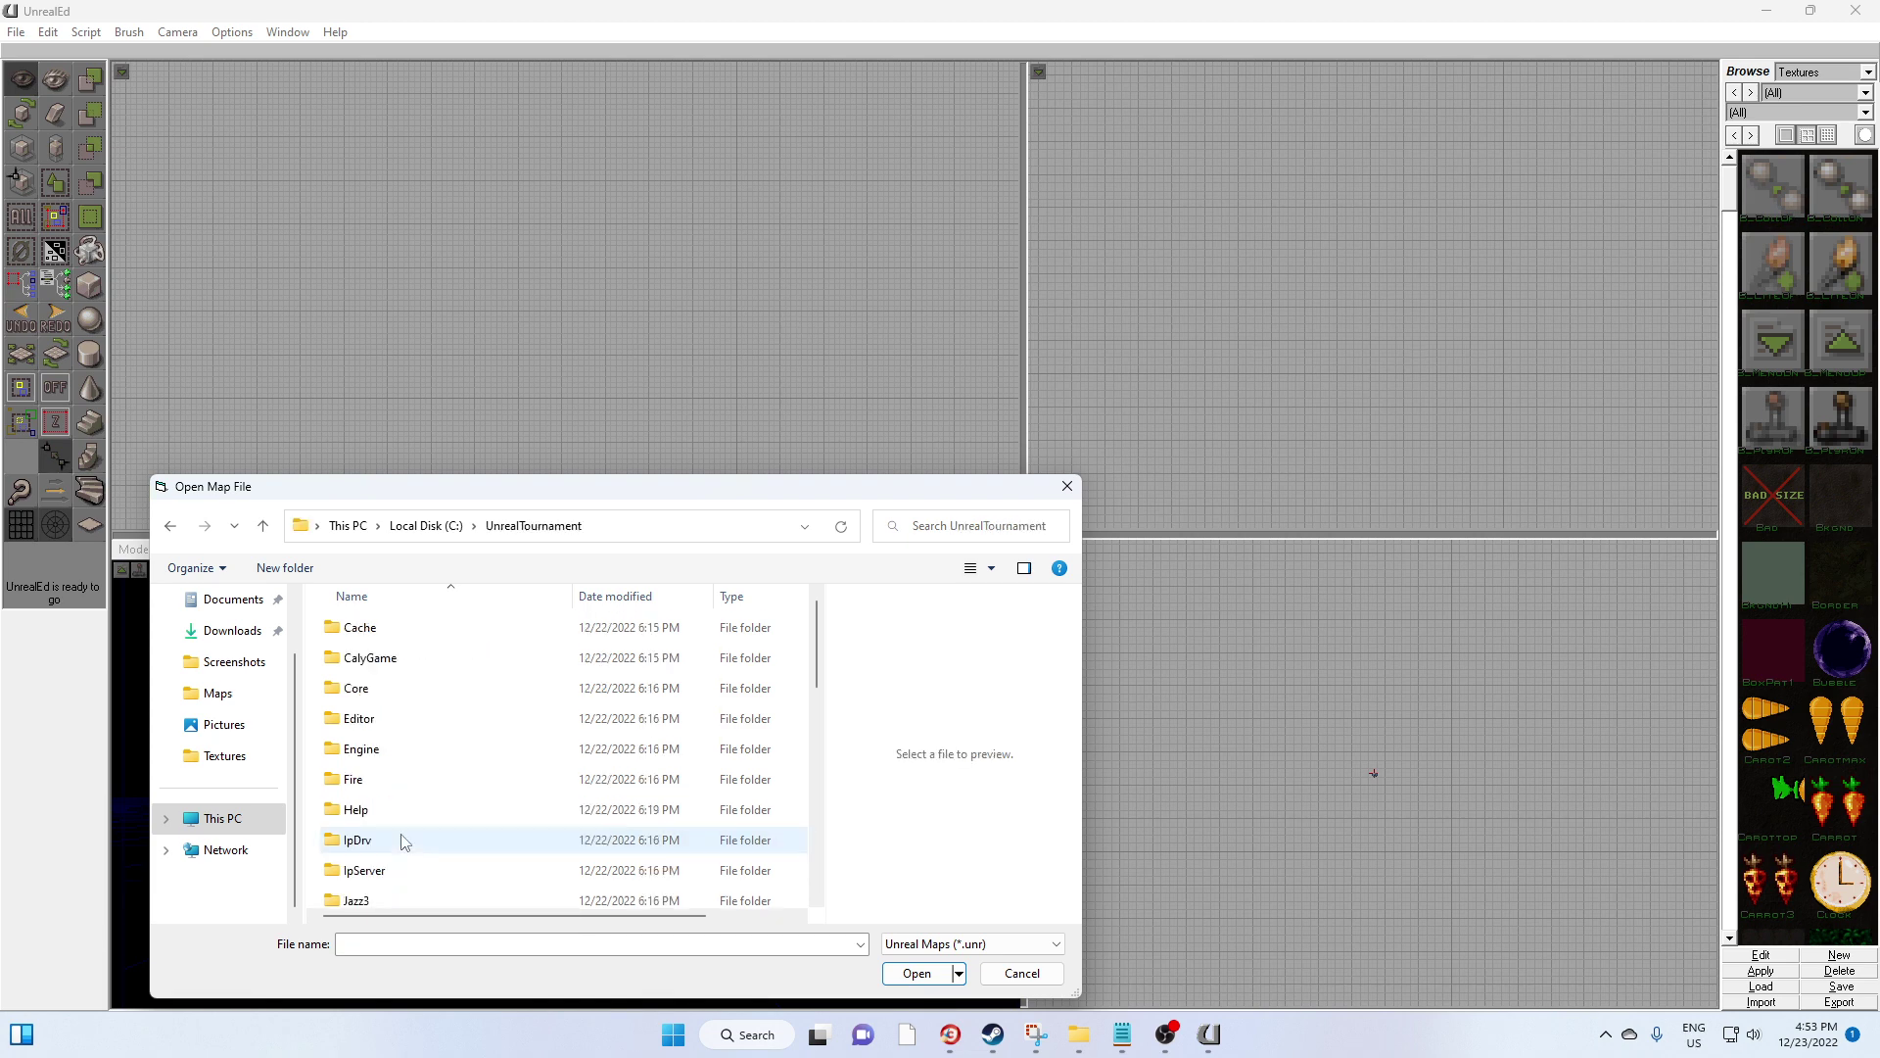
Open the AS-Frigate map from the Maps folder inside UnrealTournament
scroll(423, 778, "down", 2)
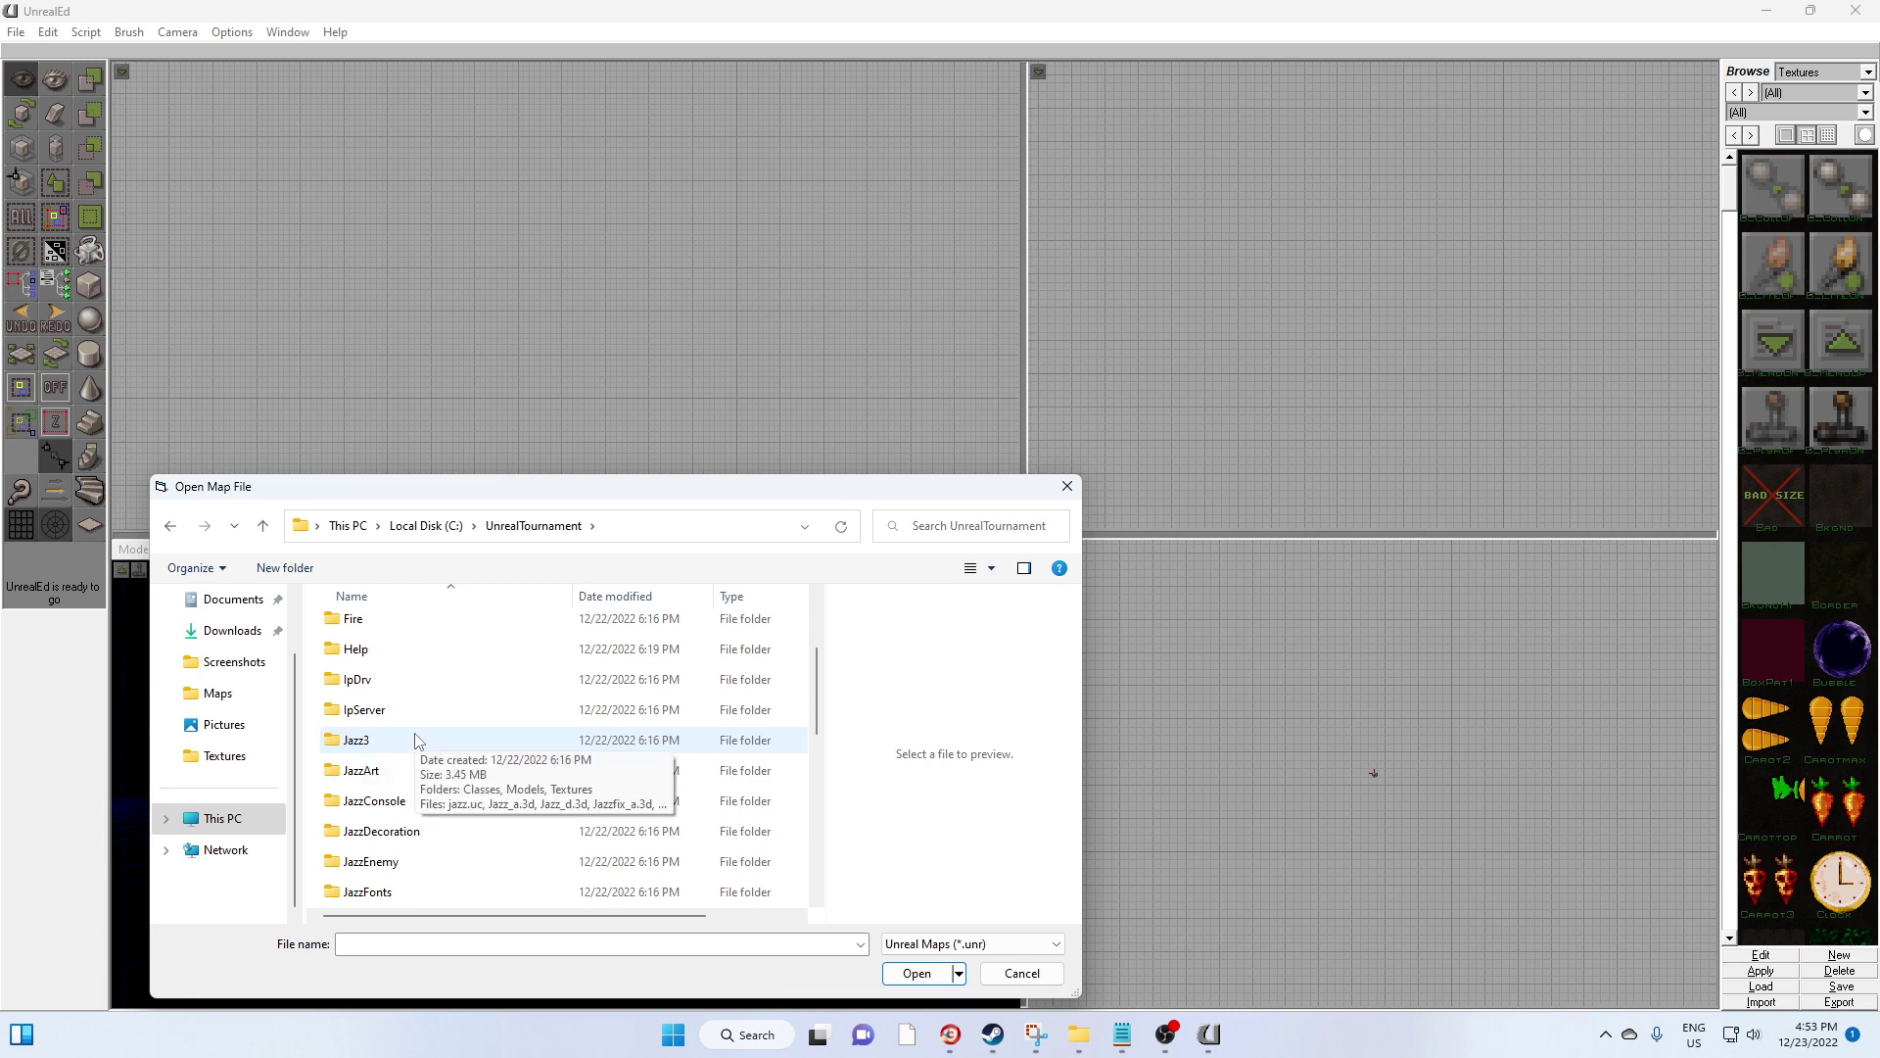
scroll(416, 741, "down", 5)
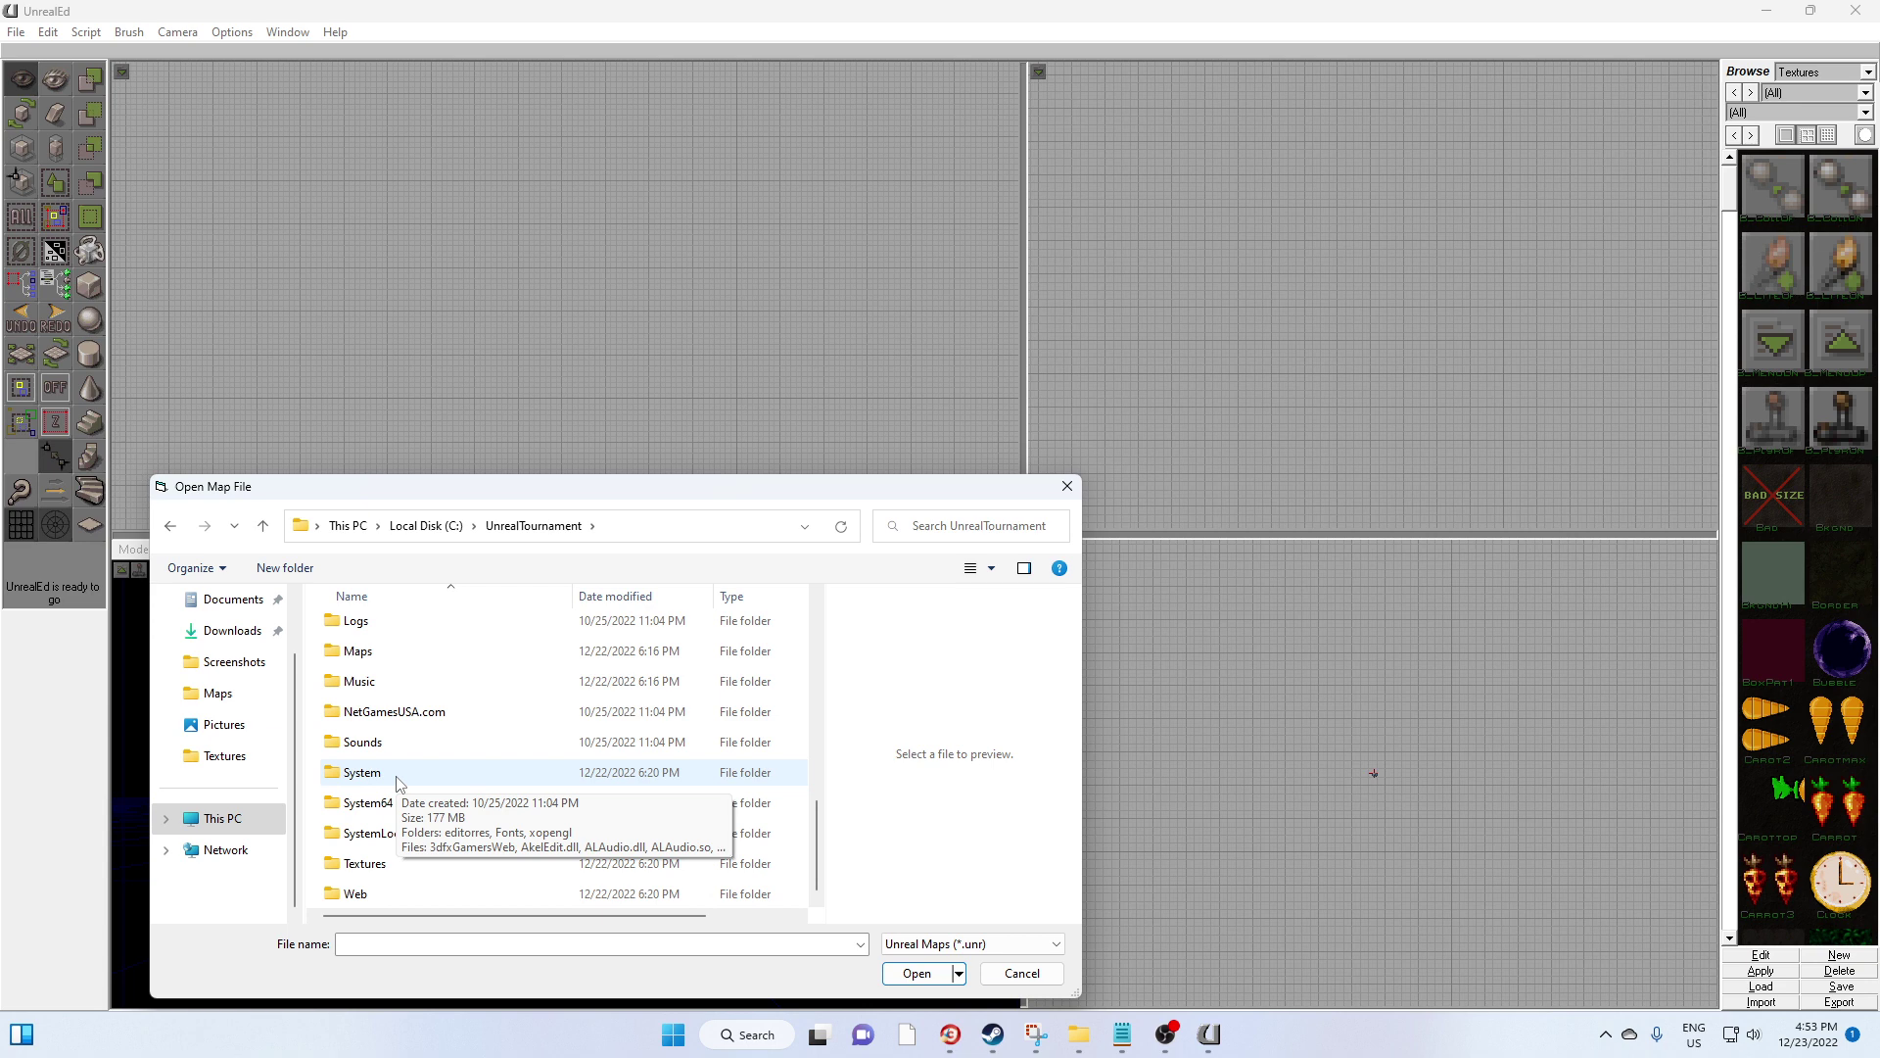
scroll(419, 773, "up", 4)
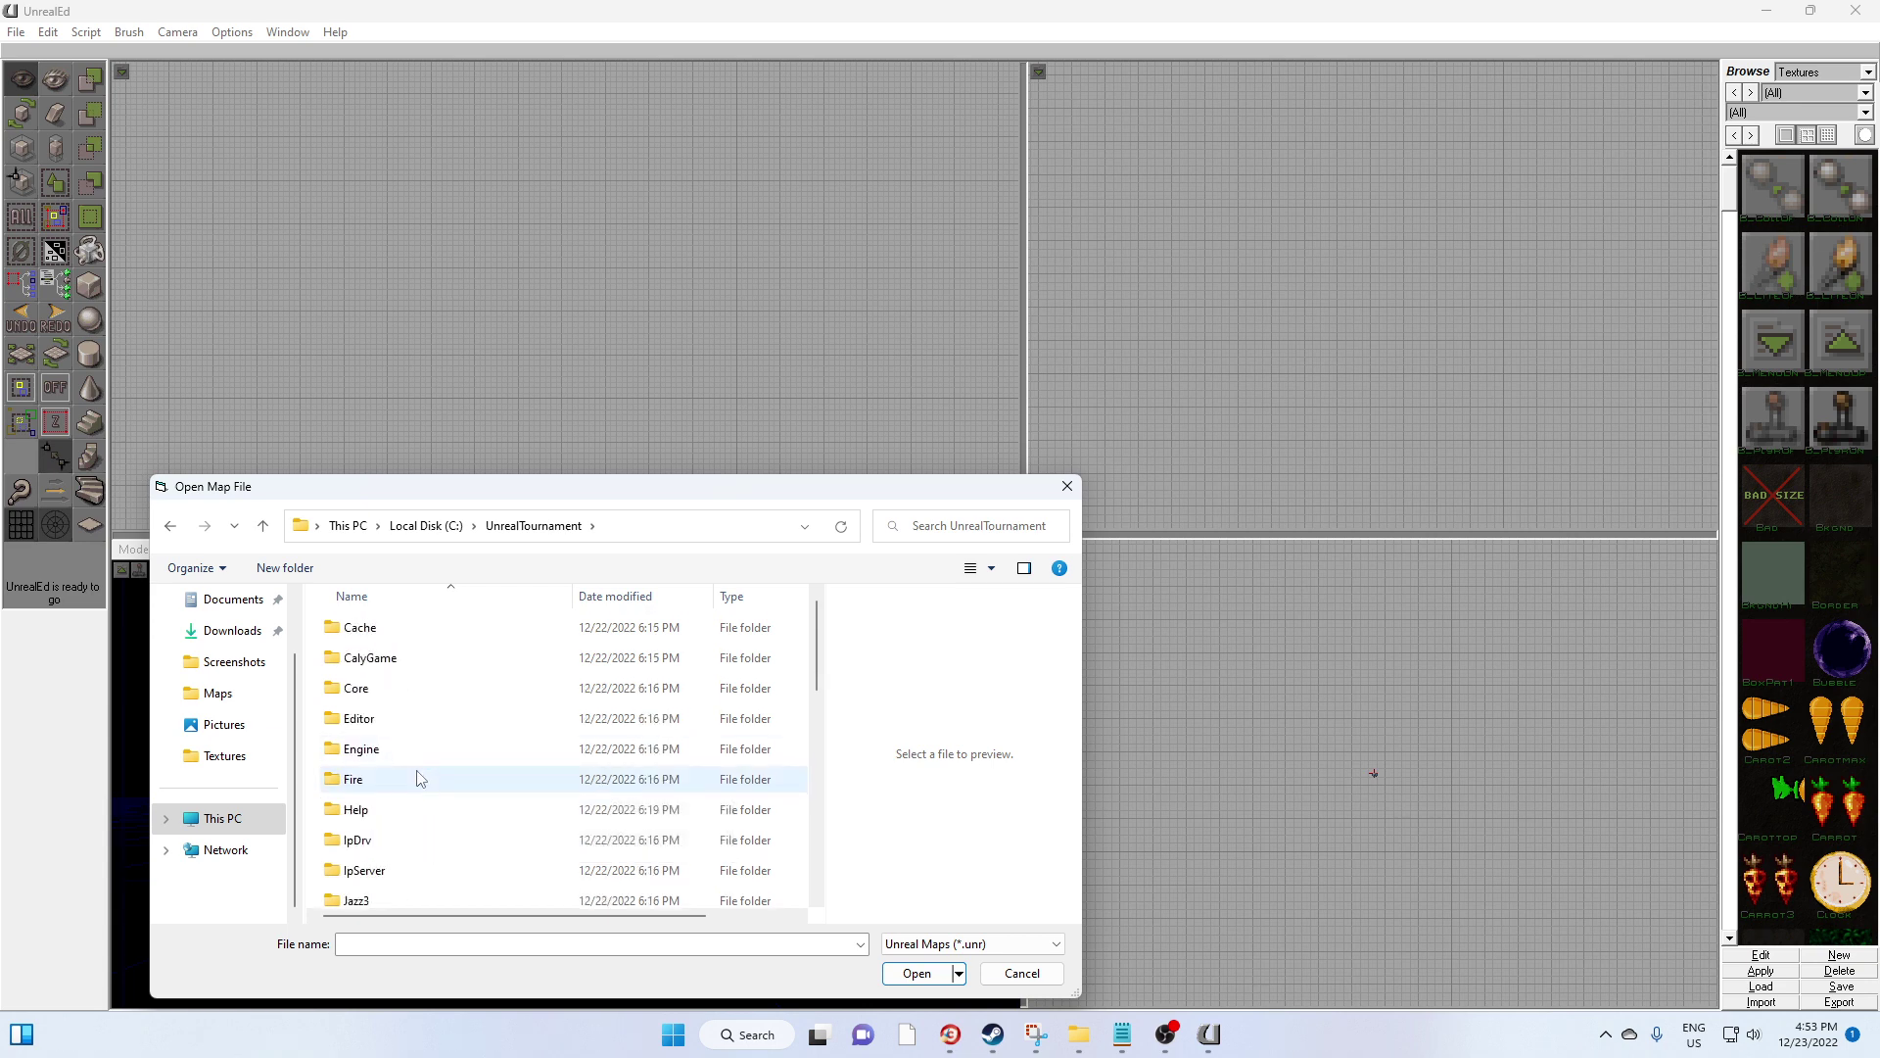
scroll(409, 763, "down", 4)
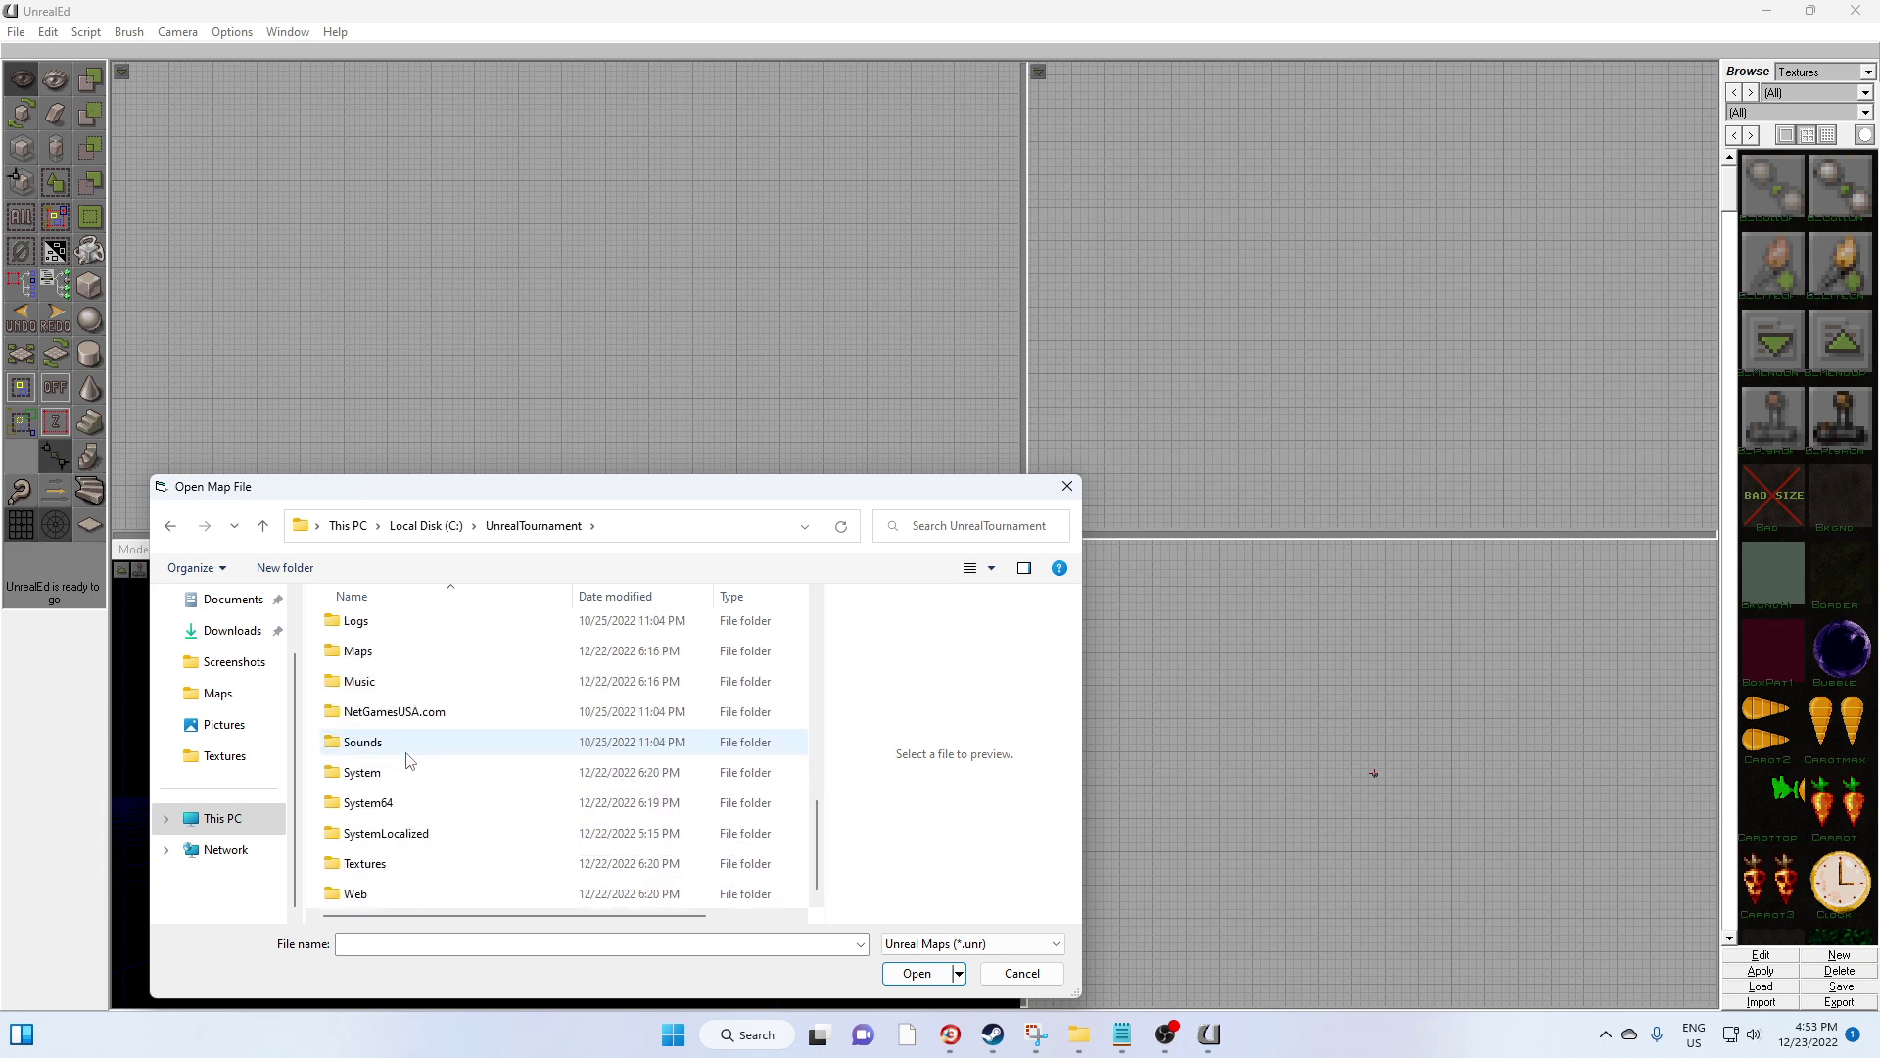
double_click(399, 651)
left_click(401, 624)
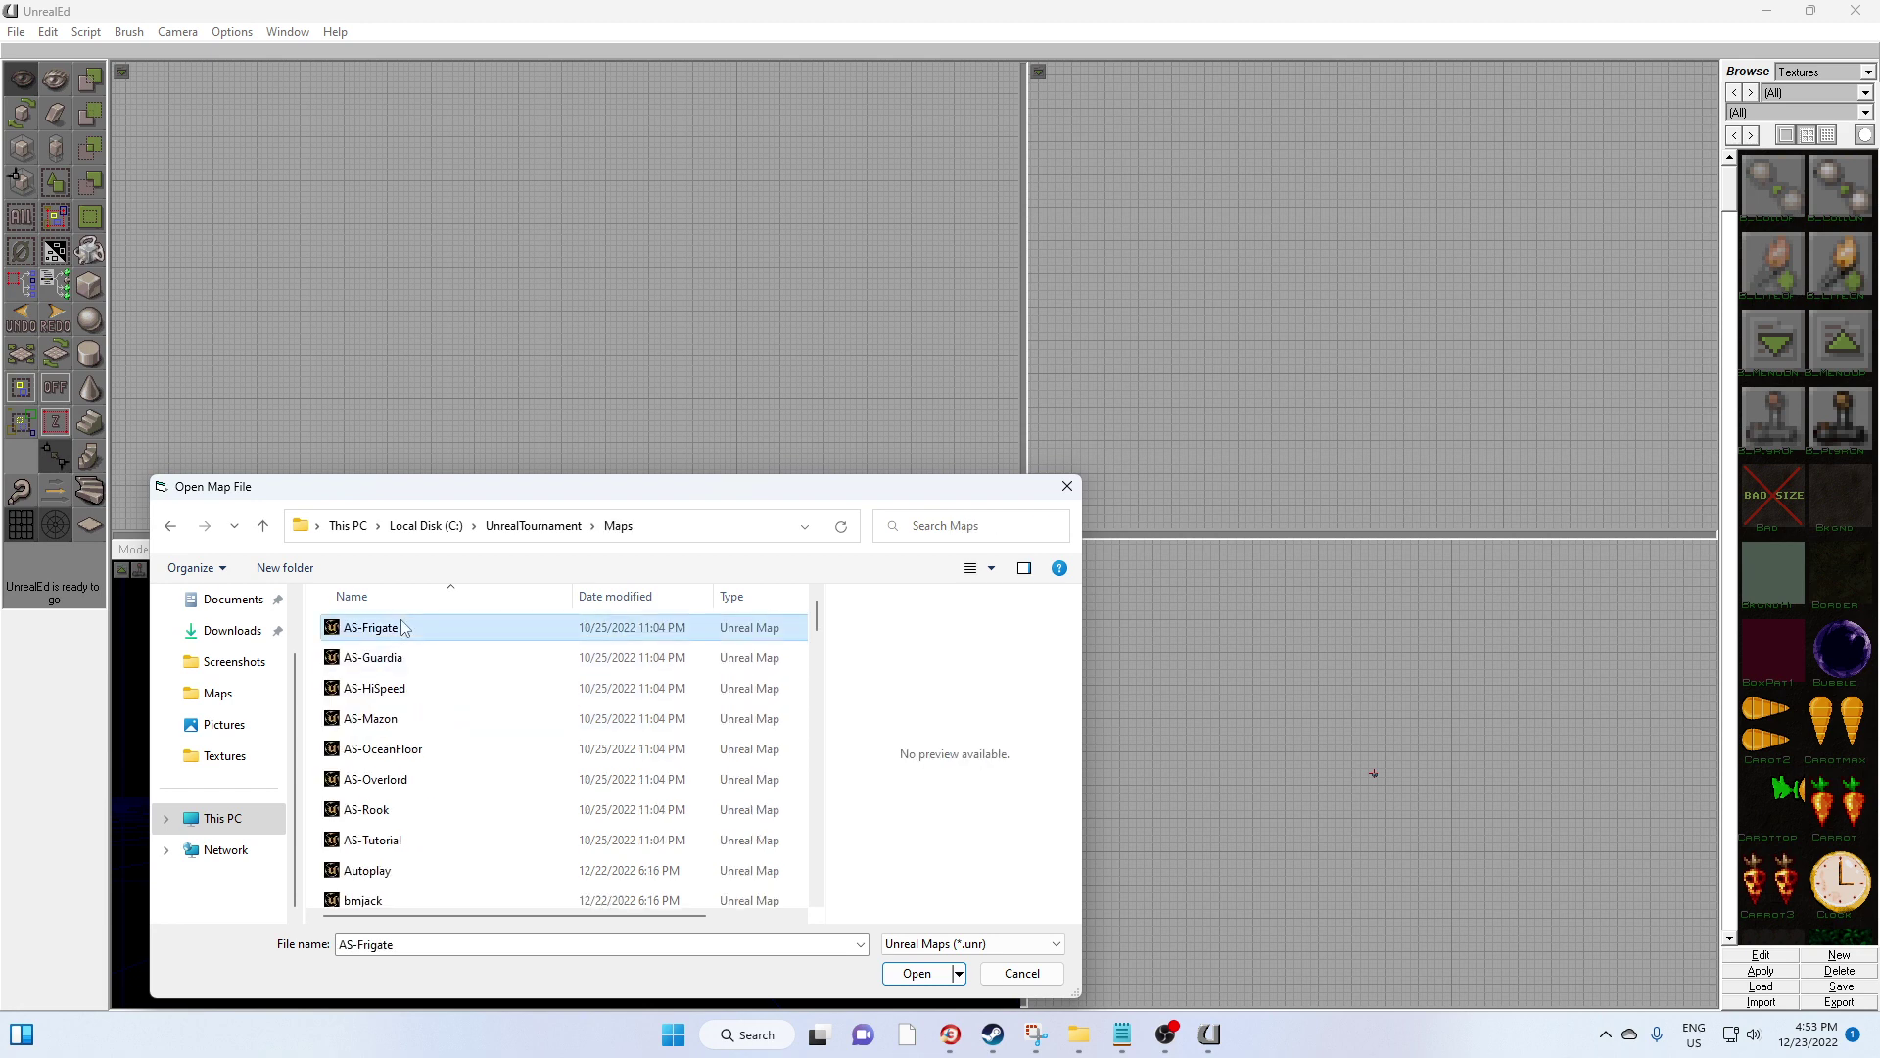
left_click(919, 974)
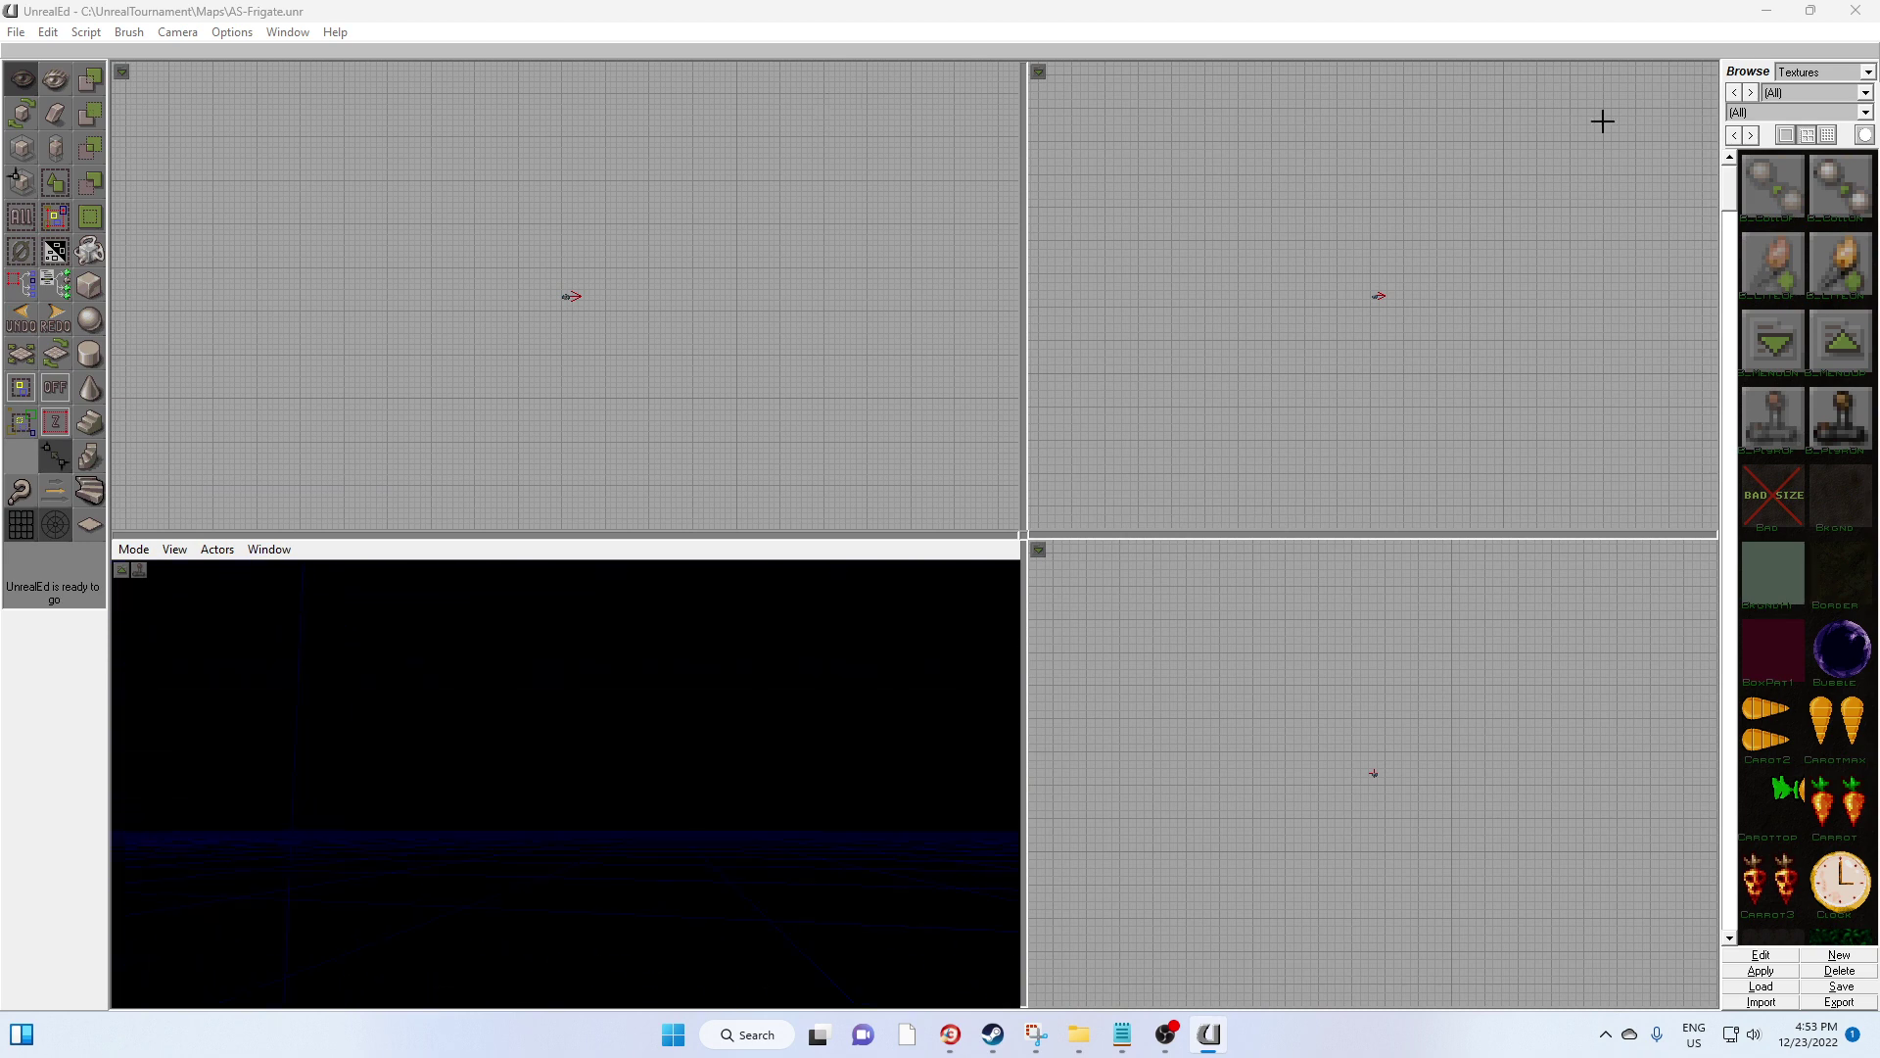
Launch the level for play from the editor and run the console command behindview 1 in the game
left_click(15, 32)
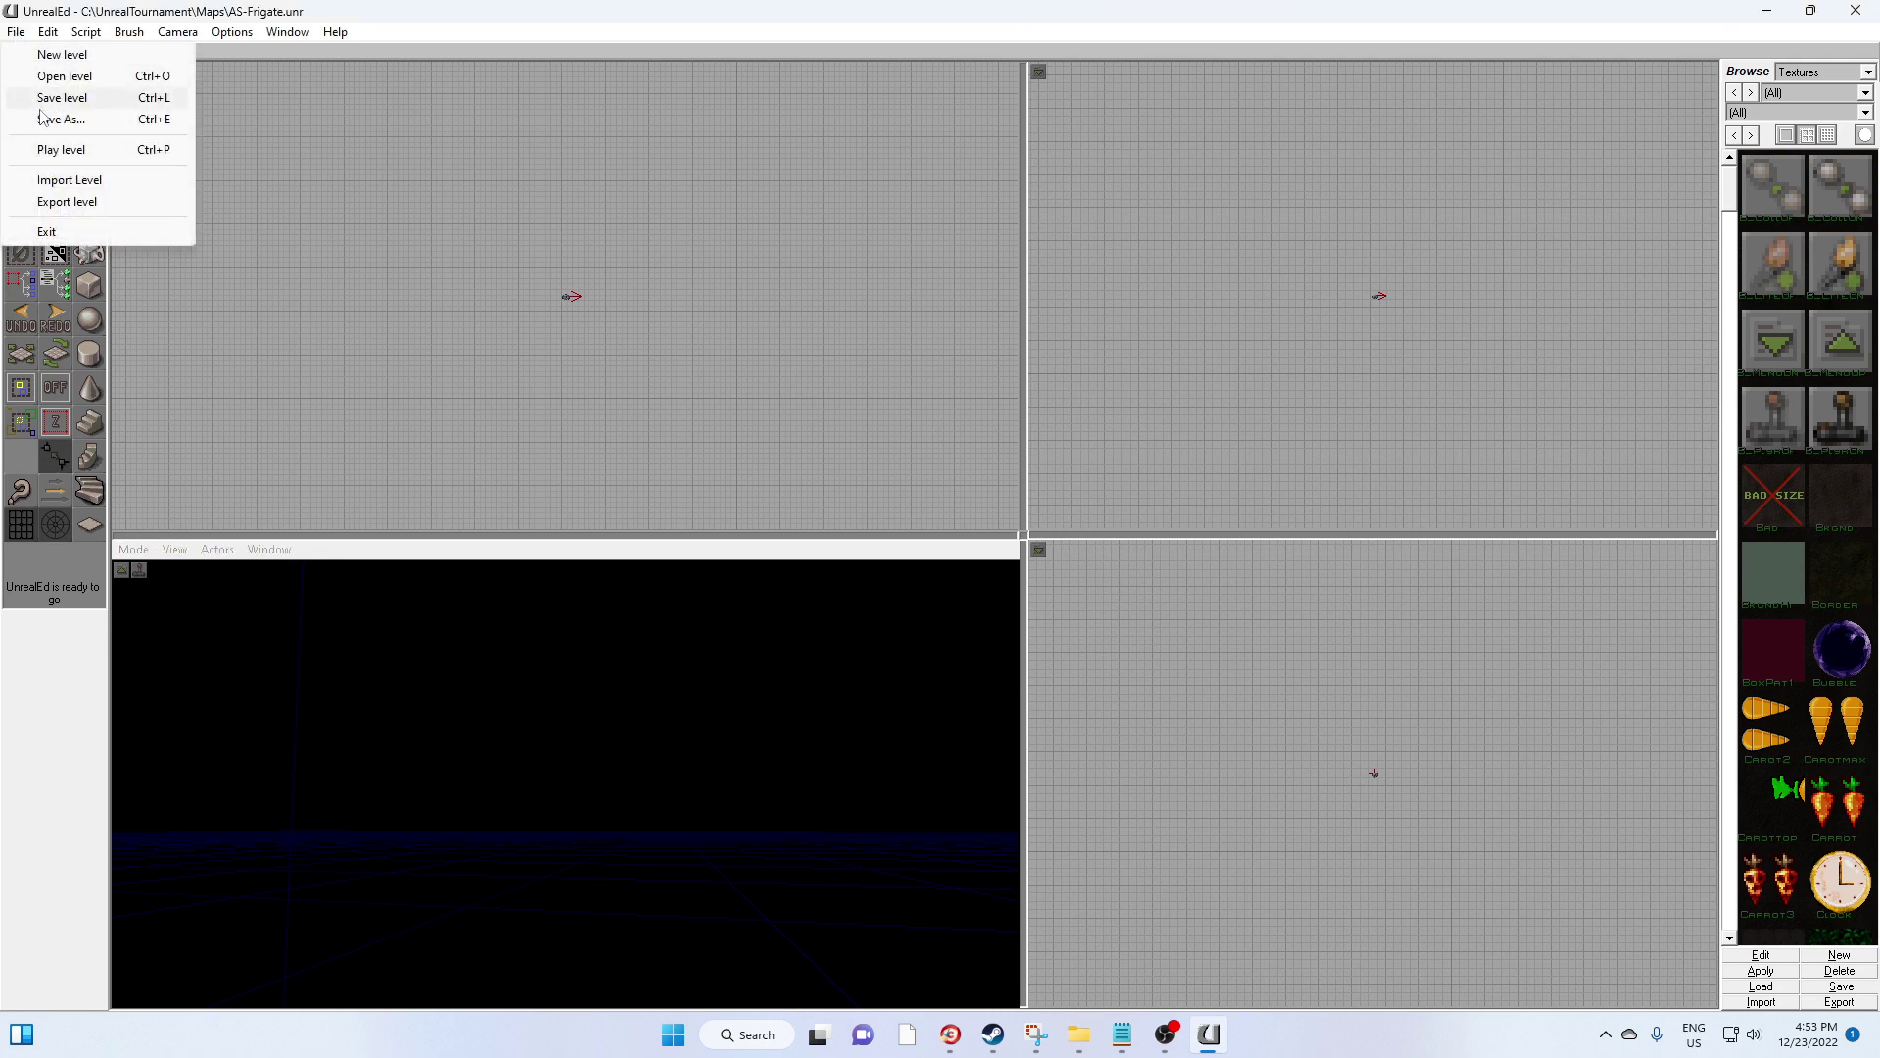
left_click(56, 152)
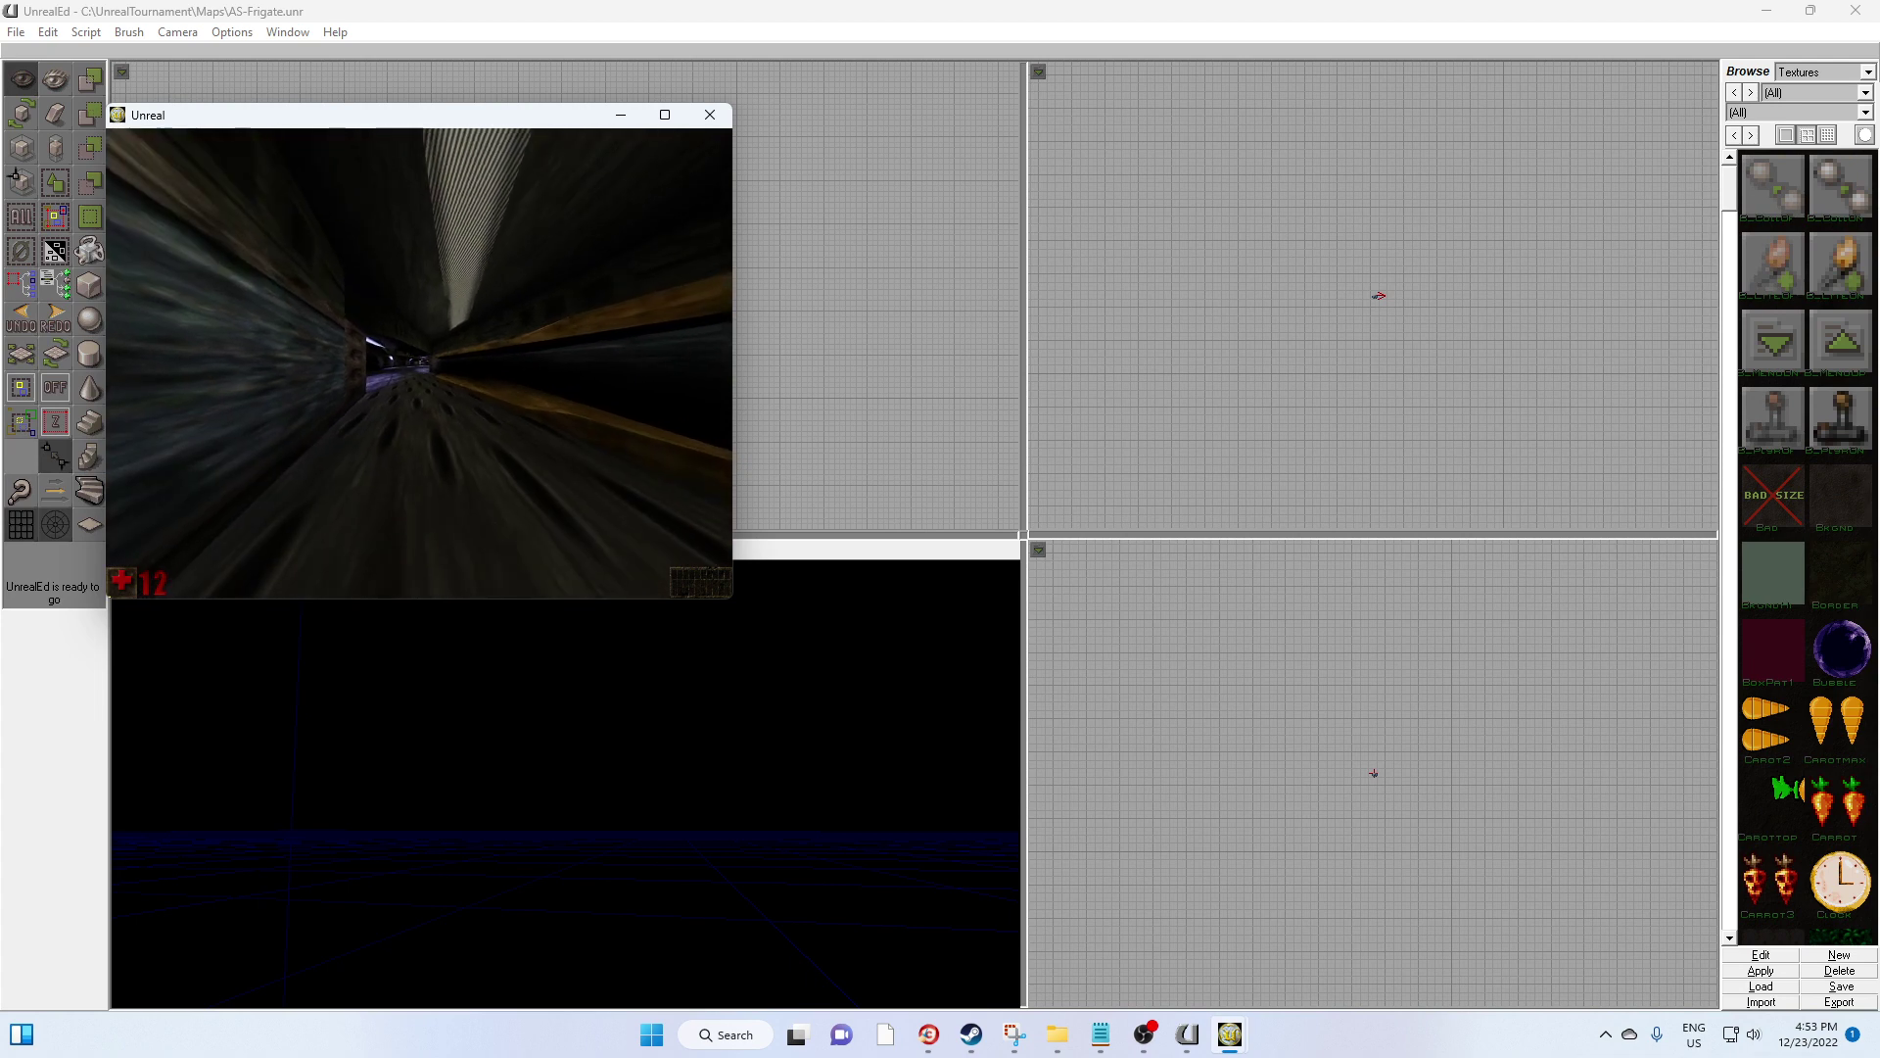
key("grave")
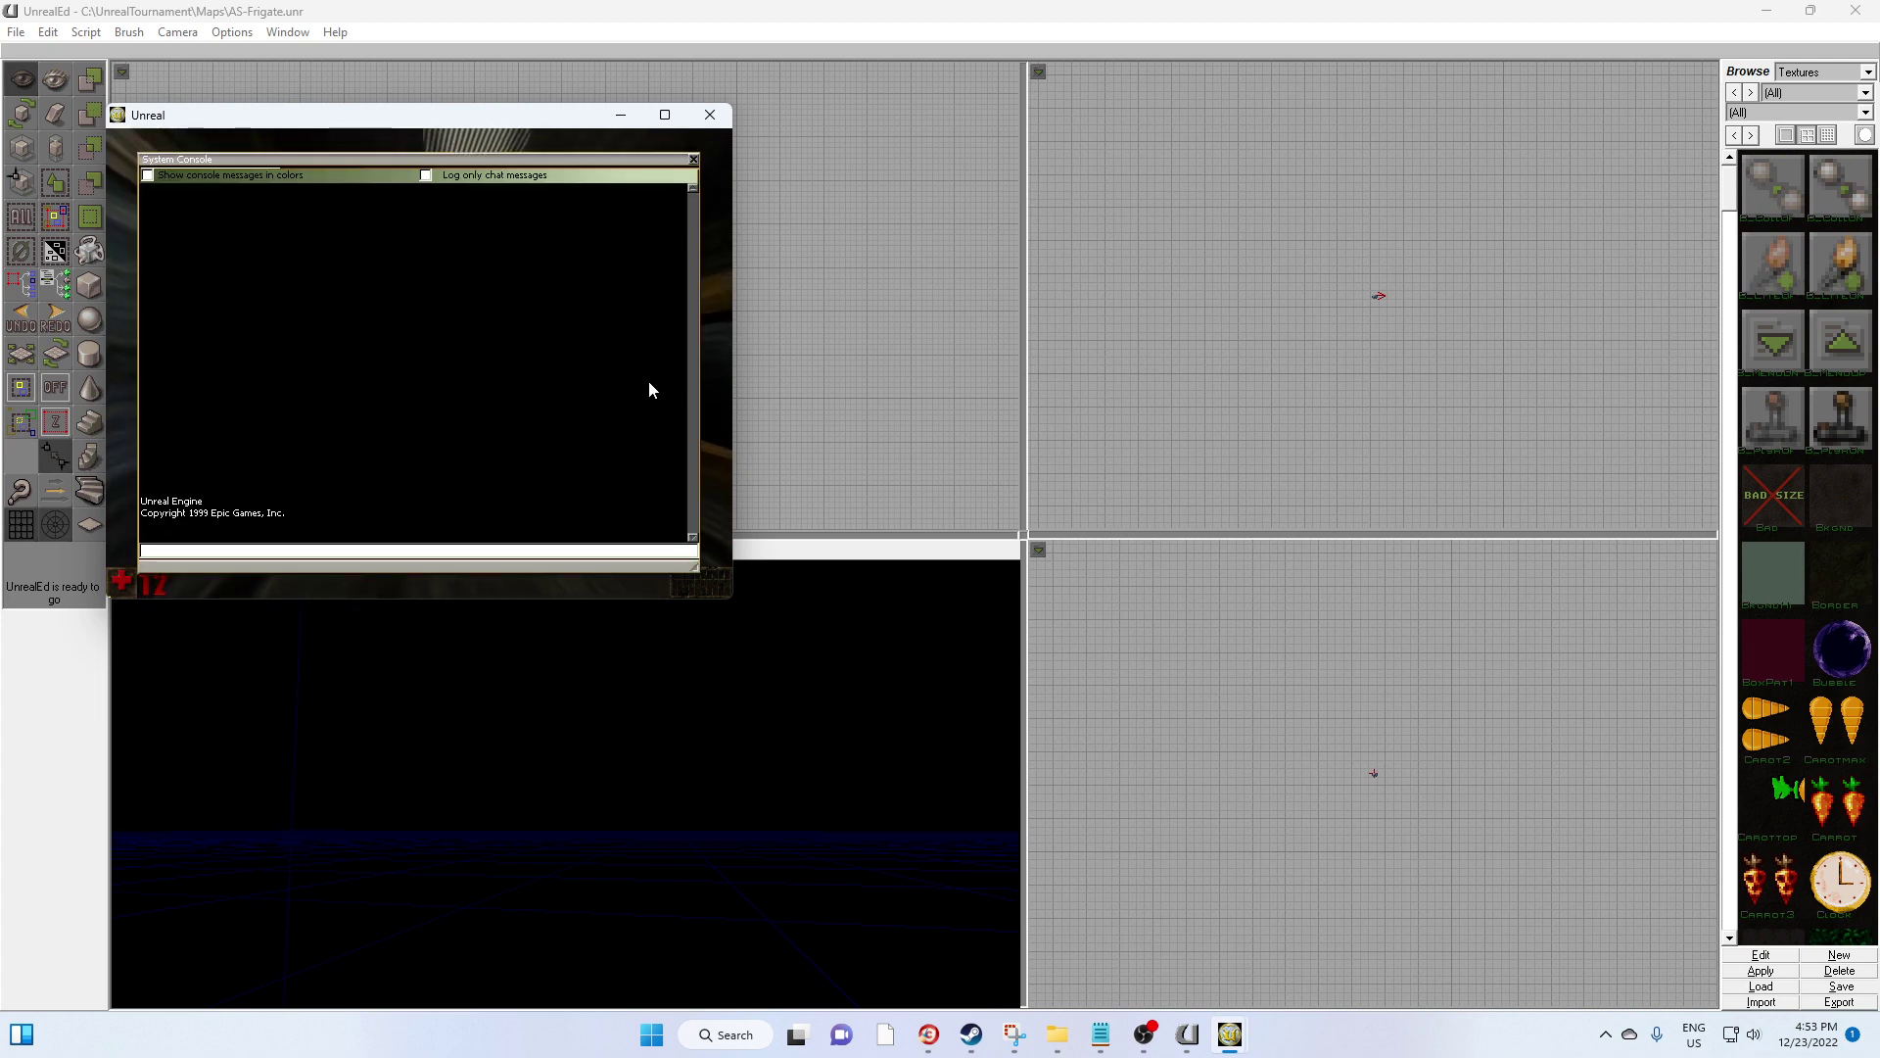
type("behindview 1")
key("Return")
key("grave")
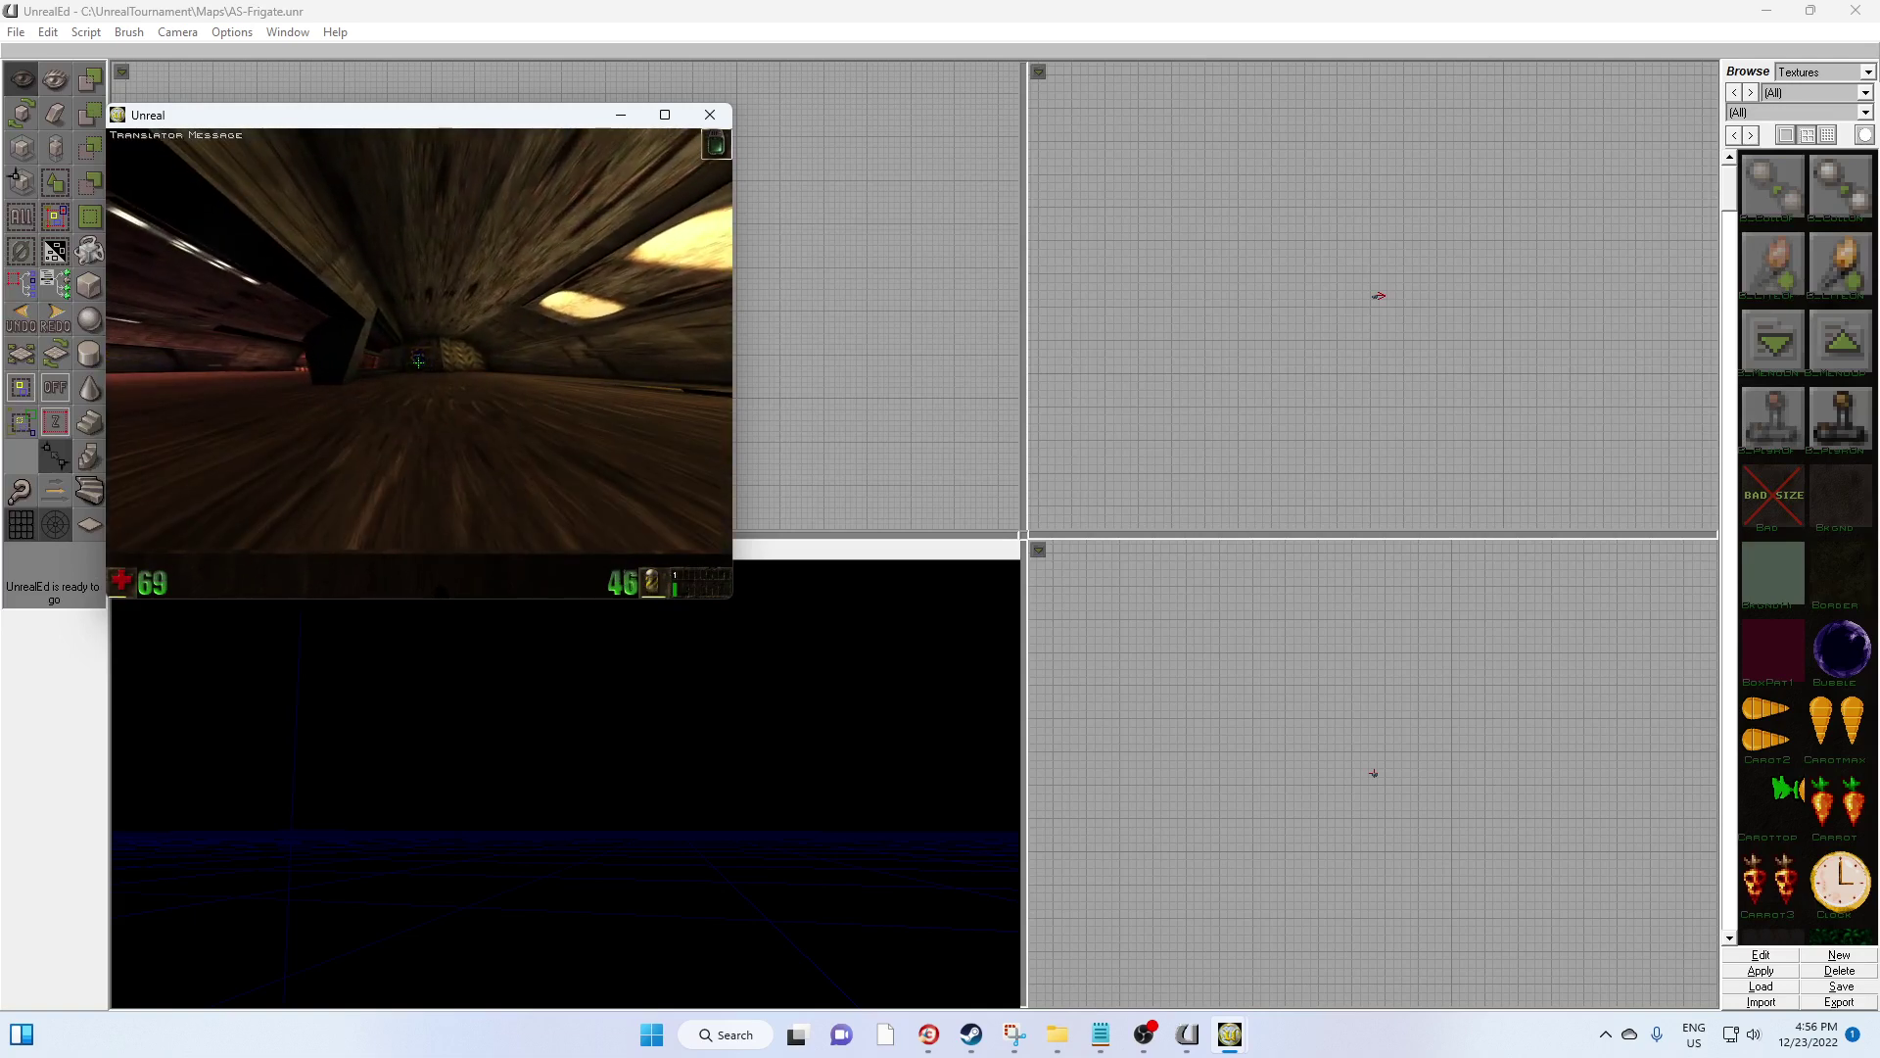
View the translator message in the game, dismiss it, and walk forward along the corridor
key("F2")
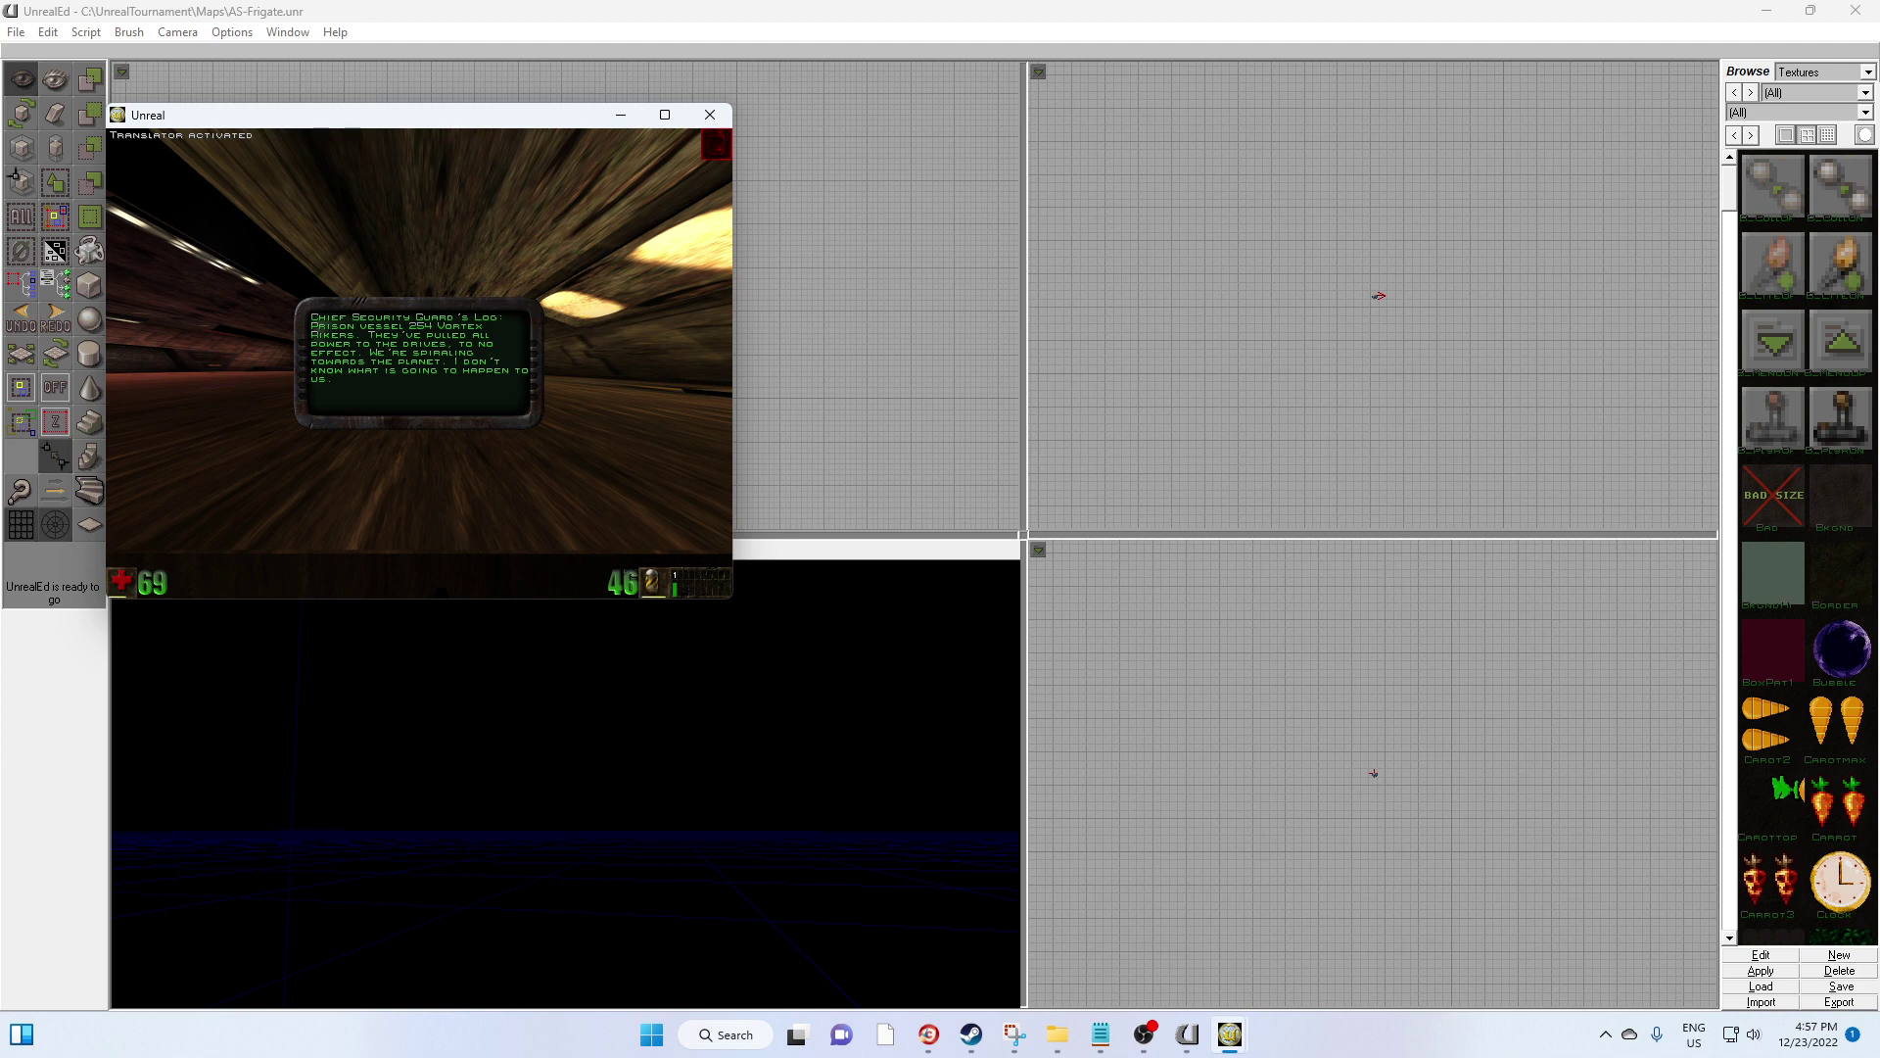
key("F2")
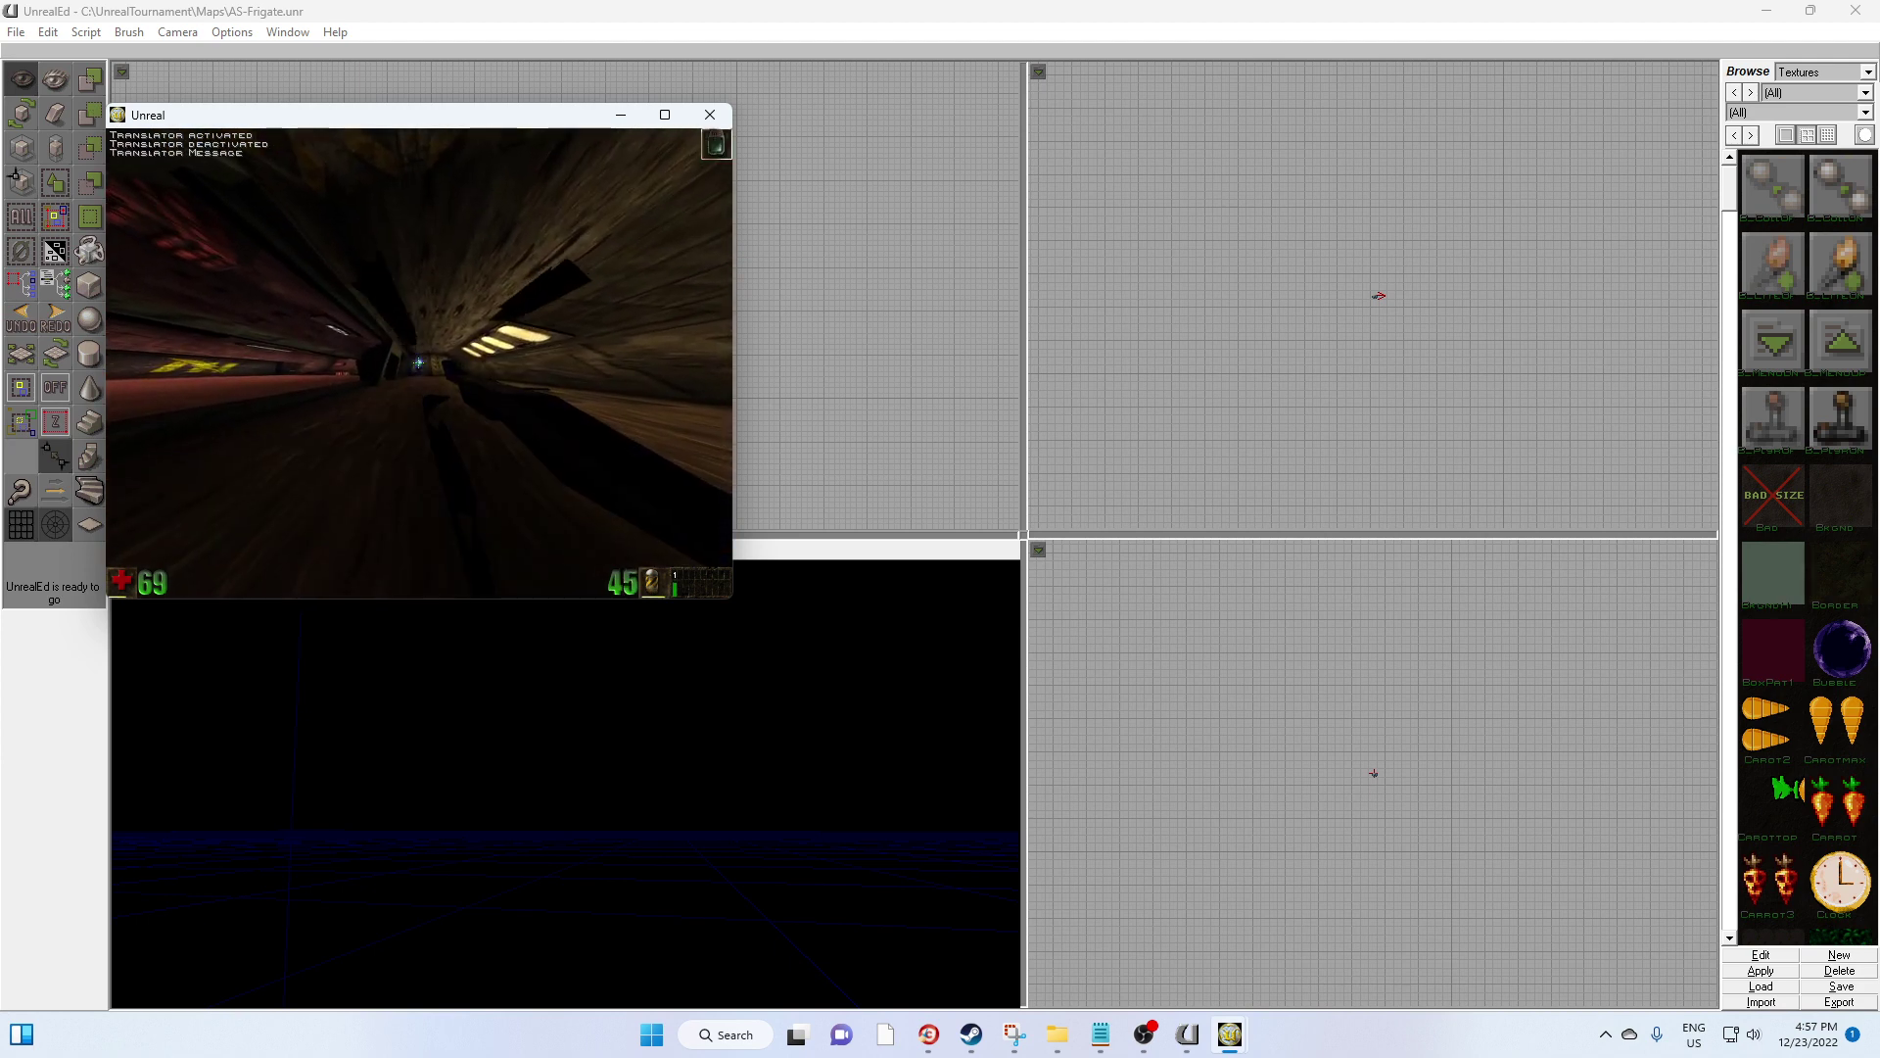
key("Up")
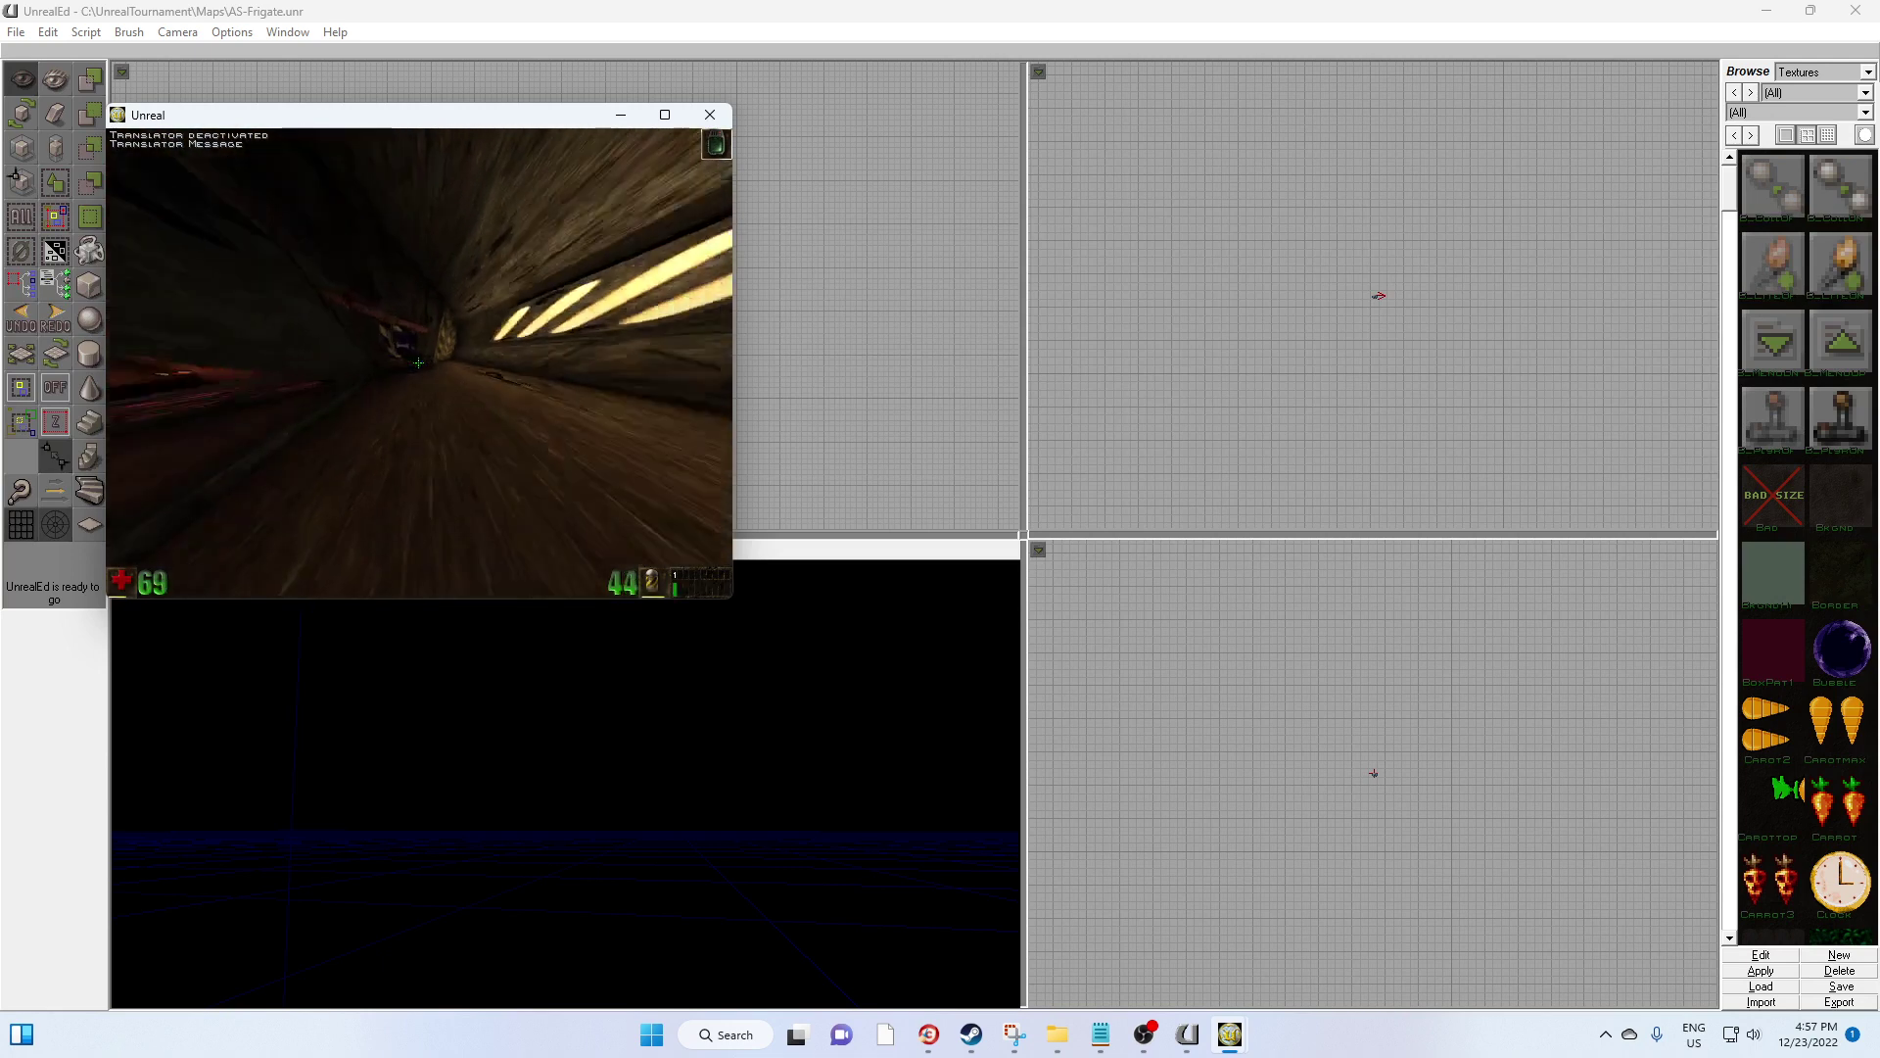
key("Up")
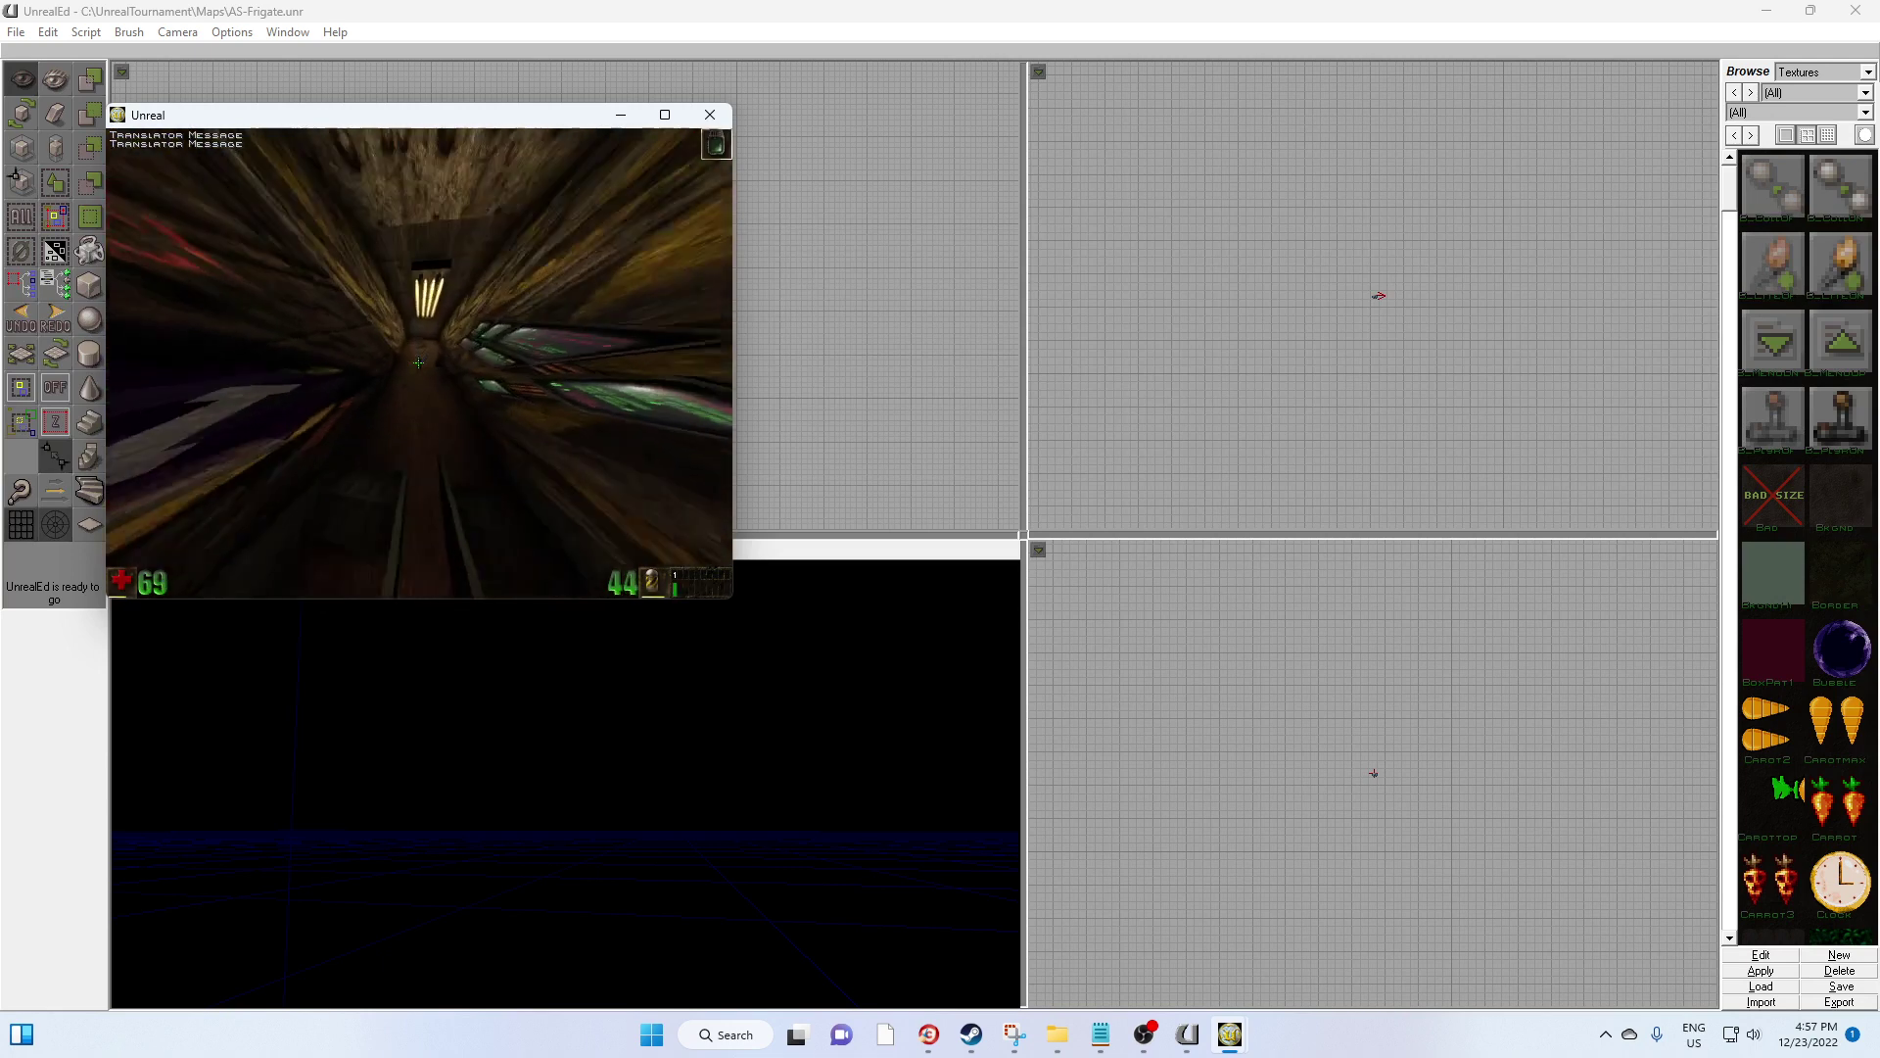
Run behindview 1 followed by behindview 0 in the game's system console, and close the console
key("grave")
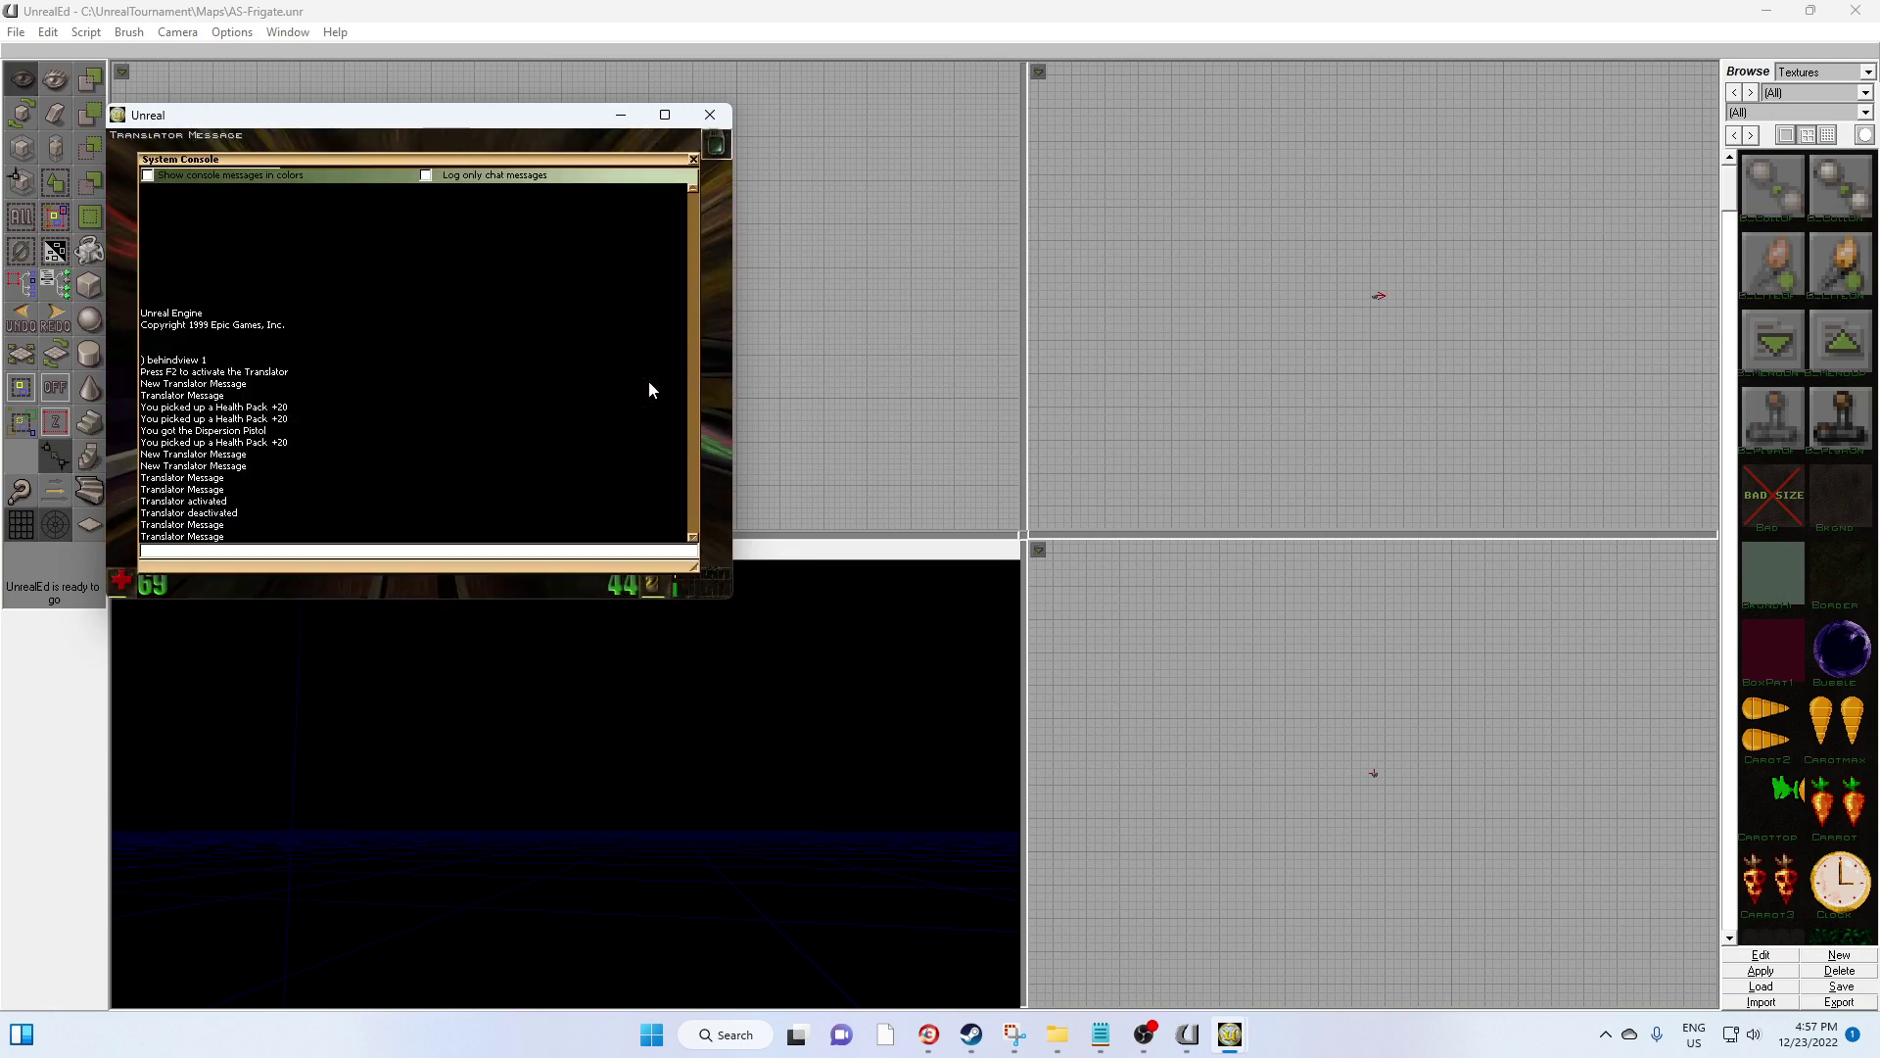
type("behindview 1")
key("Return")
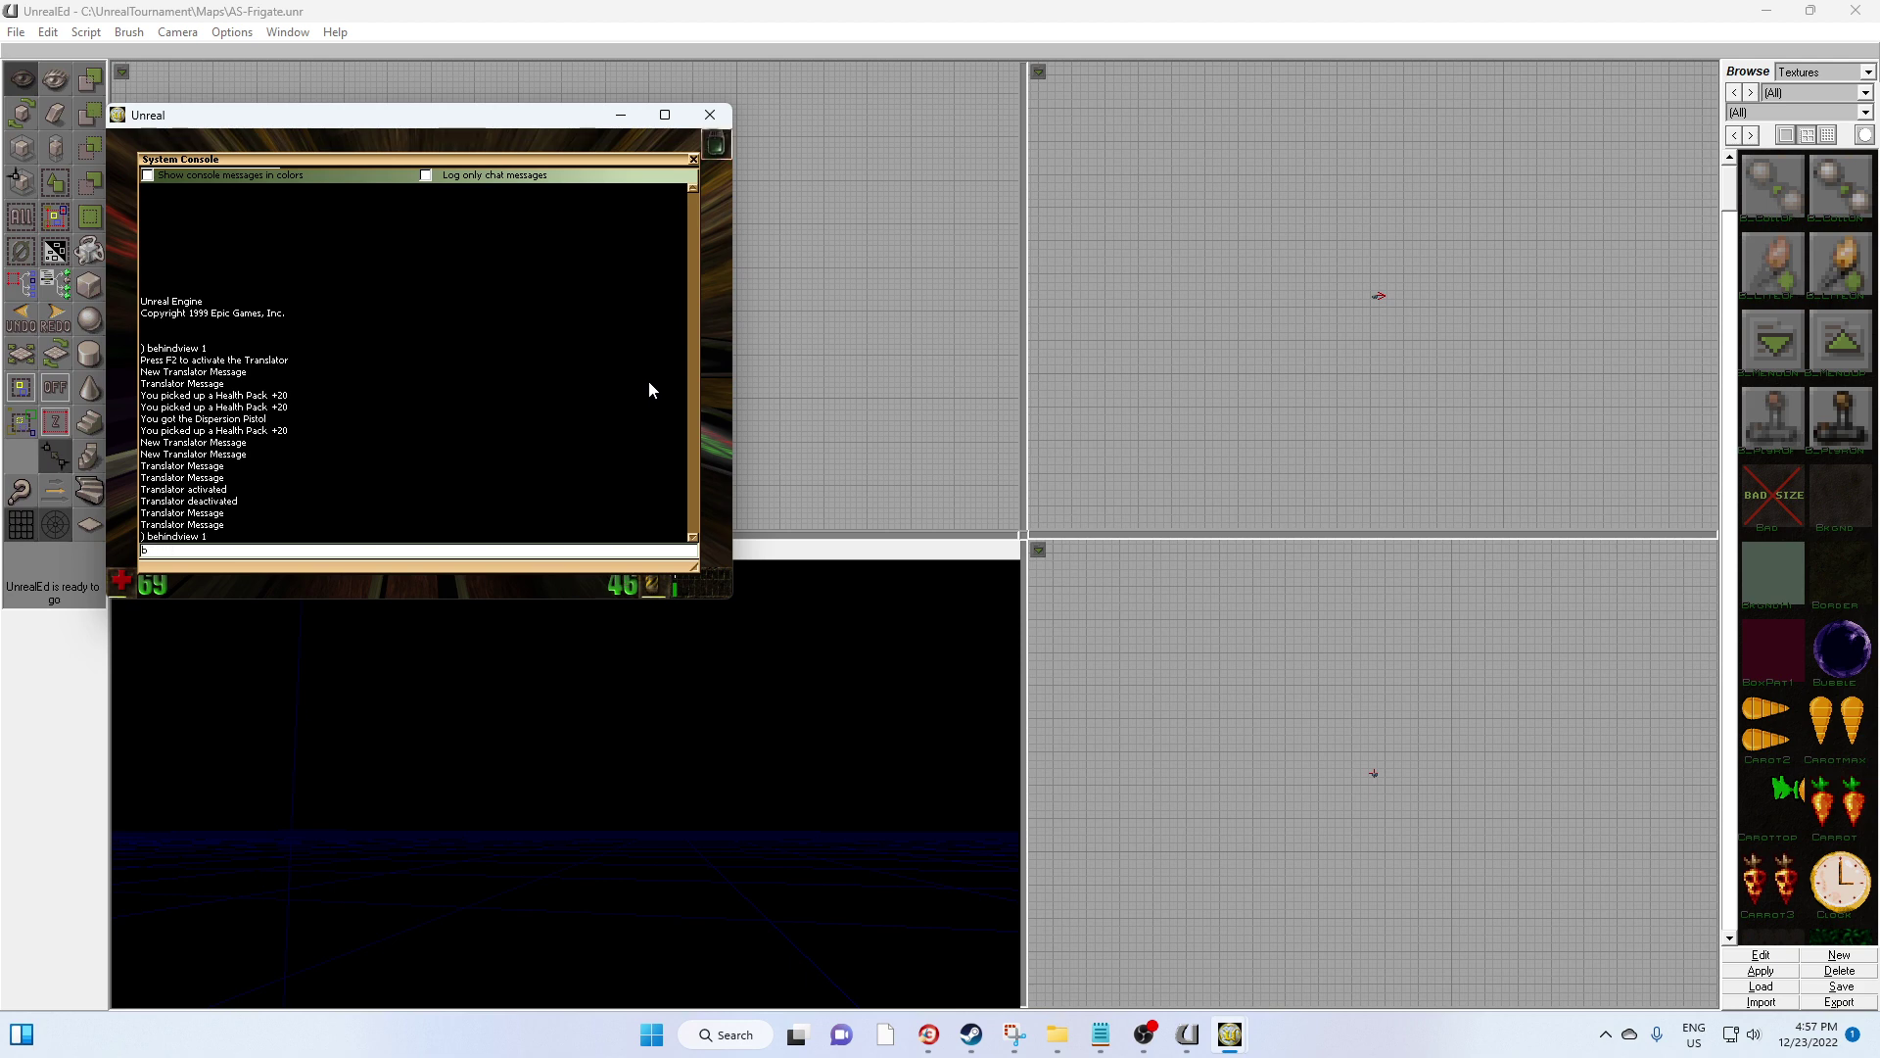
type("behindview 0")
key("Return")
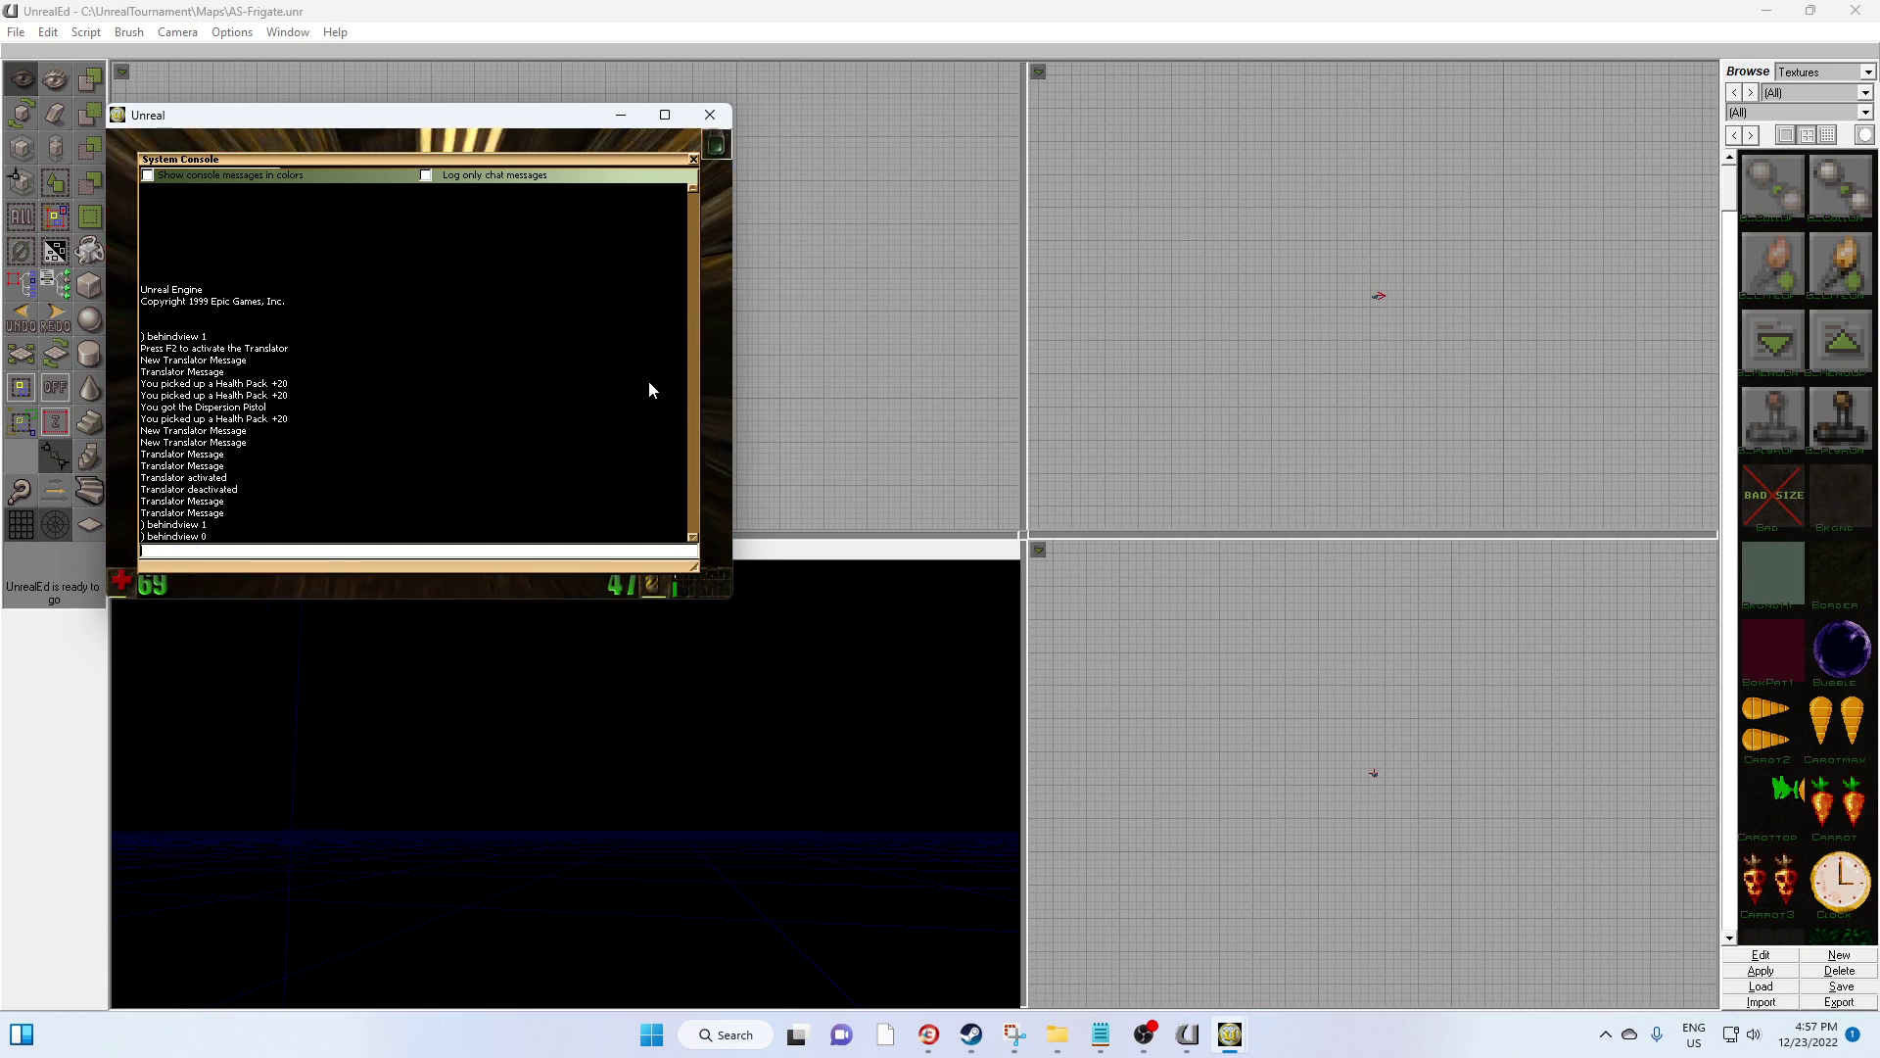
key("Escape")
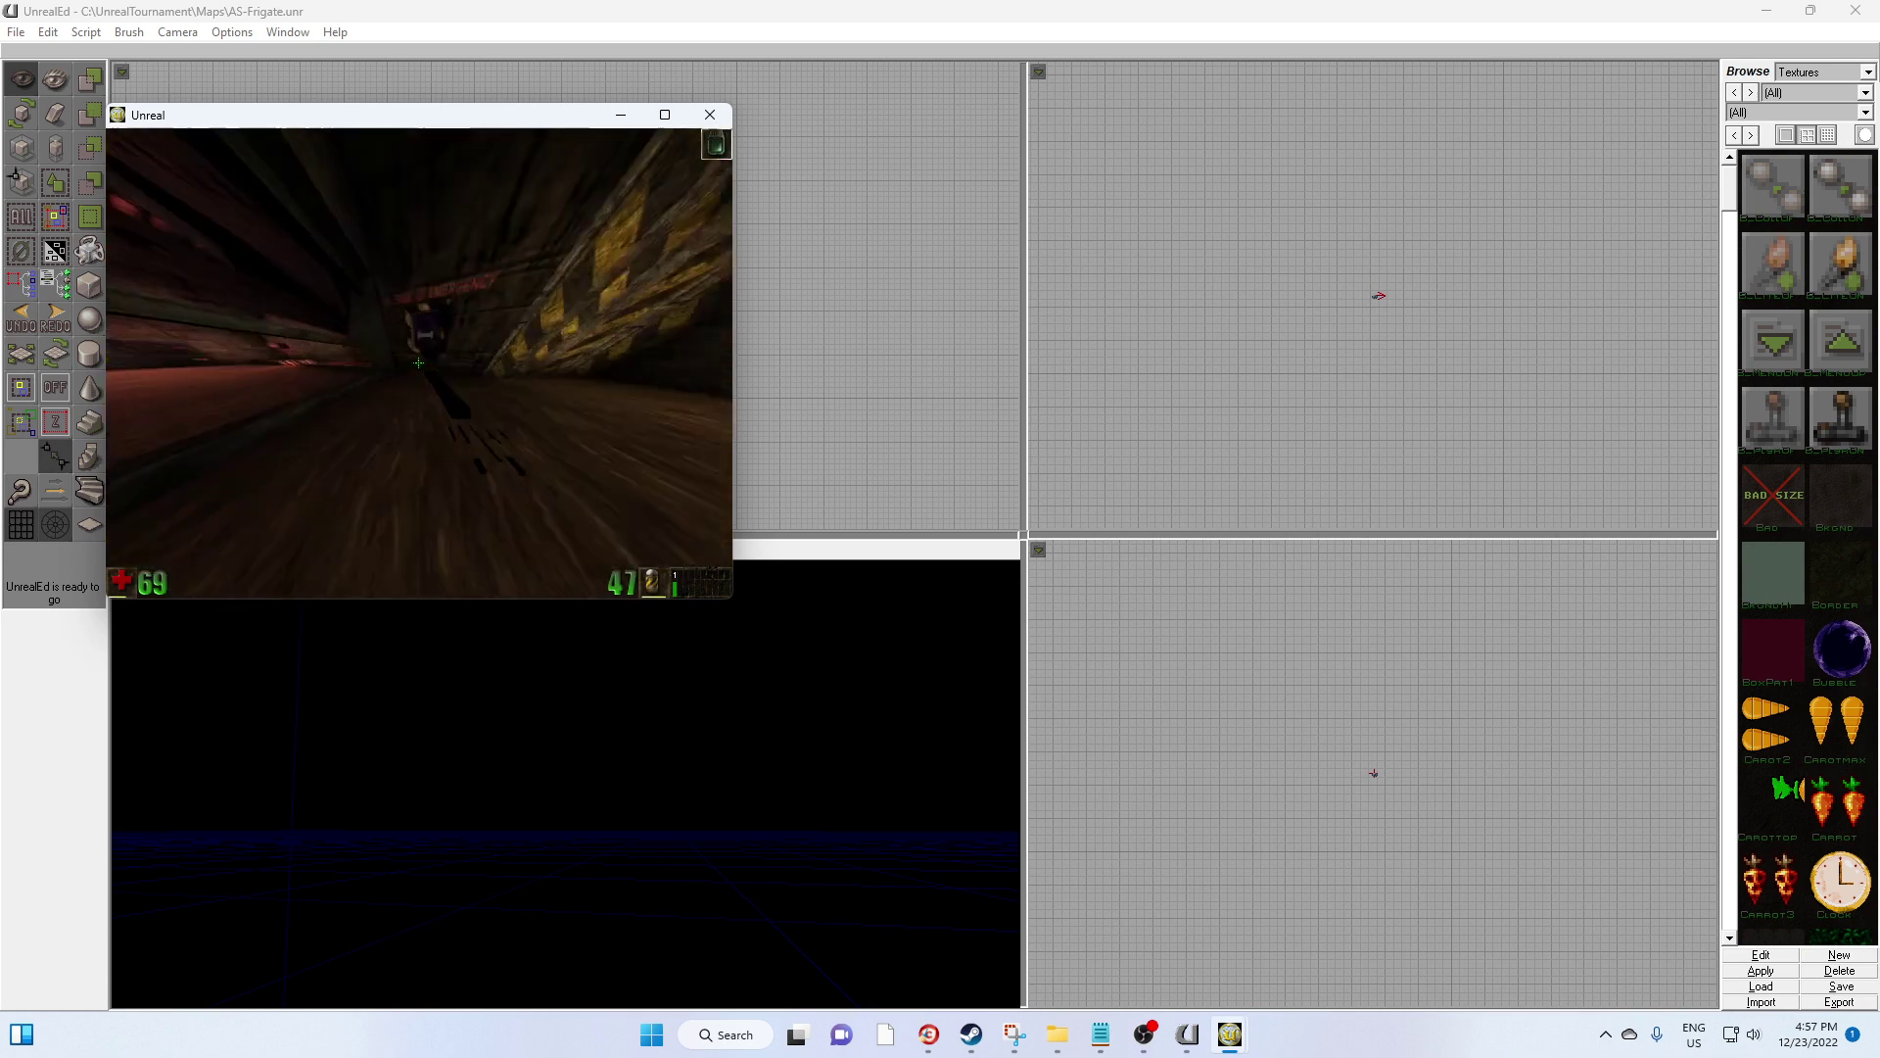
Fire a series of pistol shots down the corridor
left_click(418, 364)
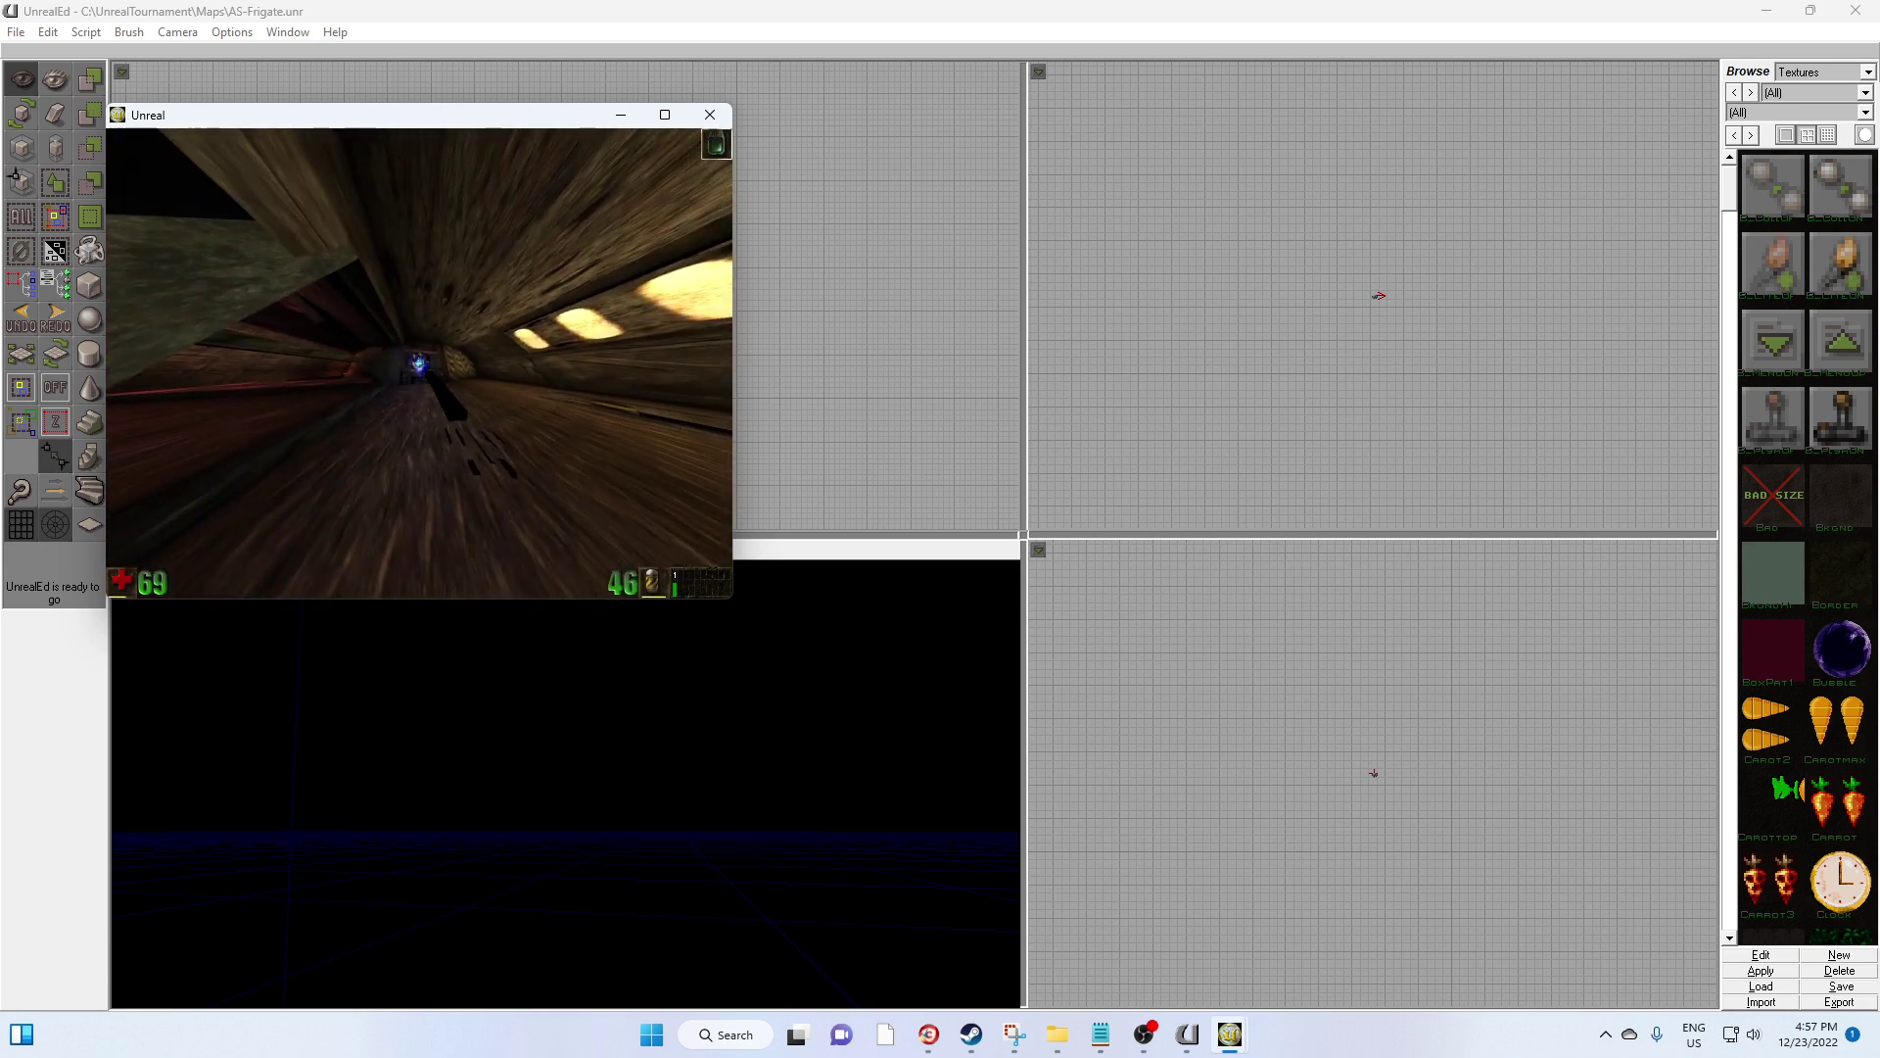
left_click(418, 363)
left_click(418, 364)
left_click(418, 364)
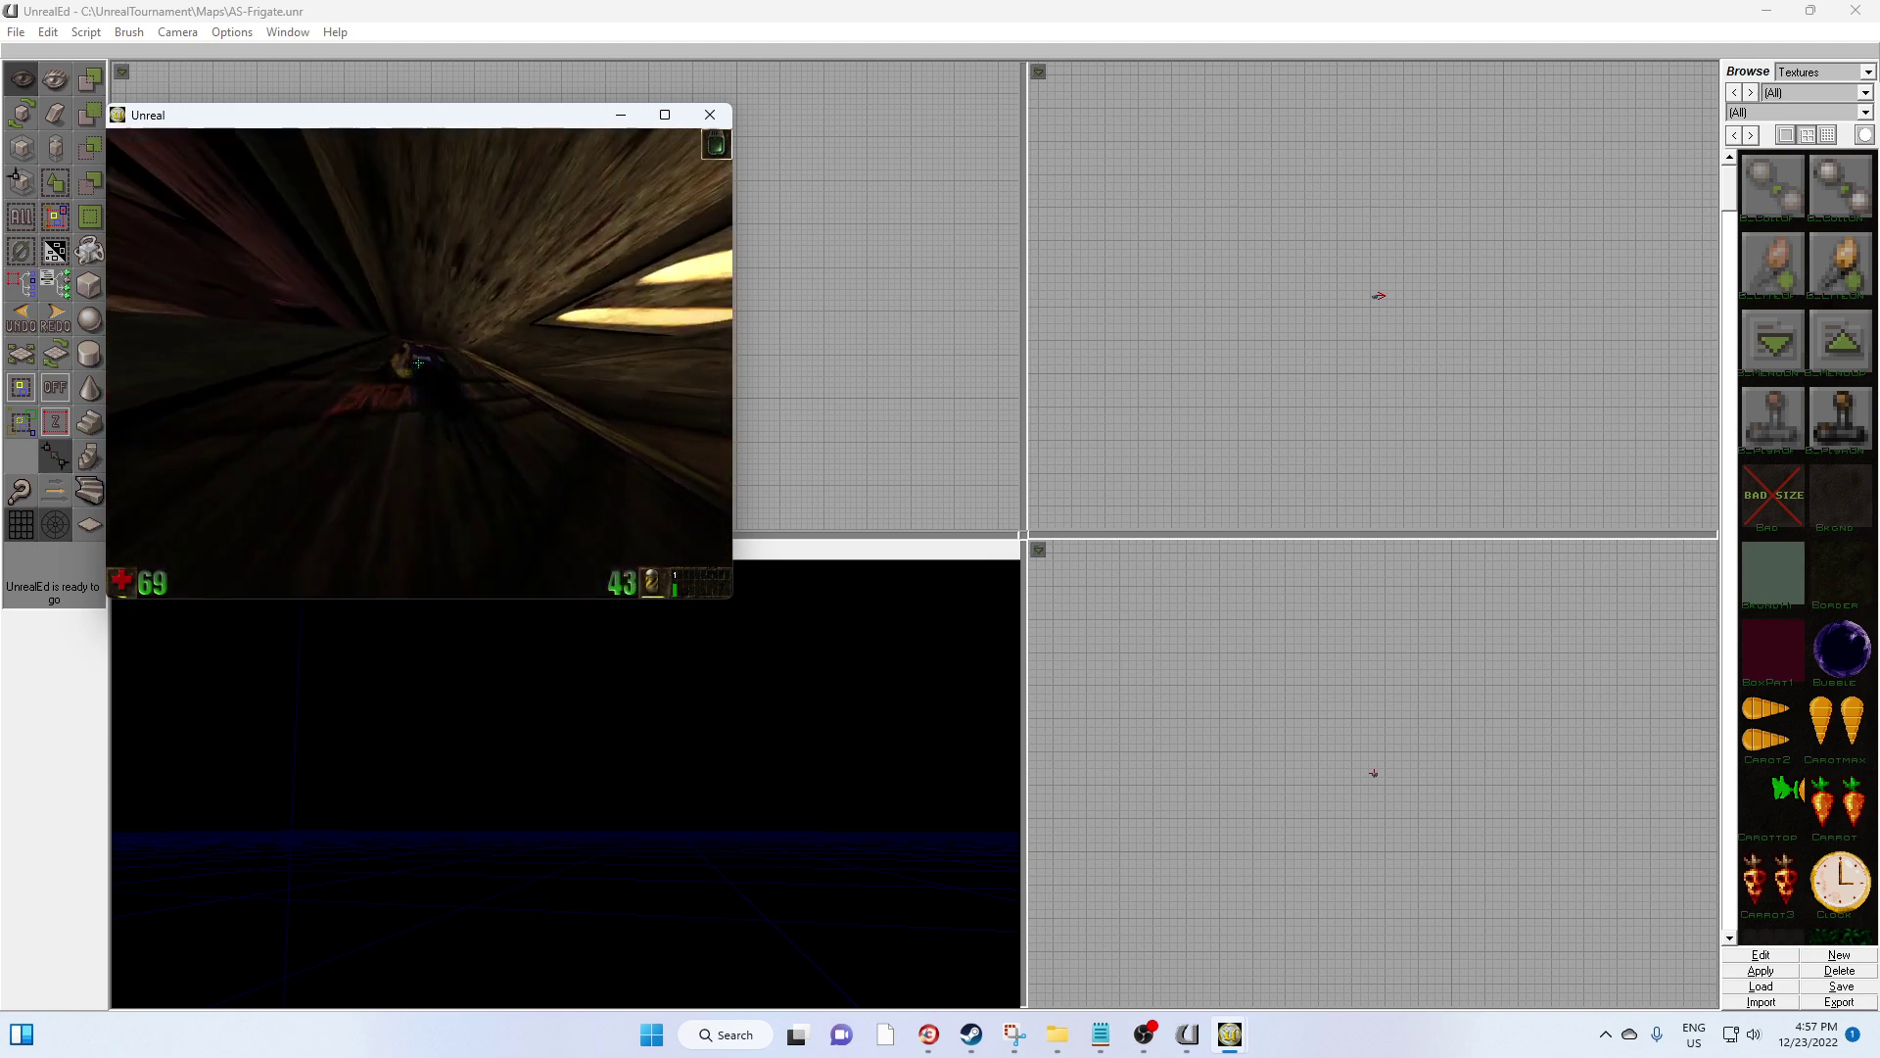
left_click(418, 364)
left_click(418, 364)
left_click(418, 363)
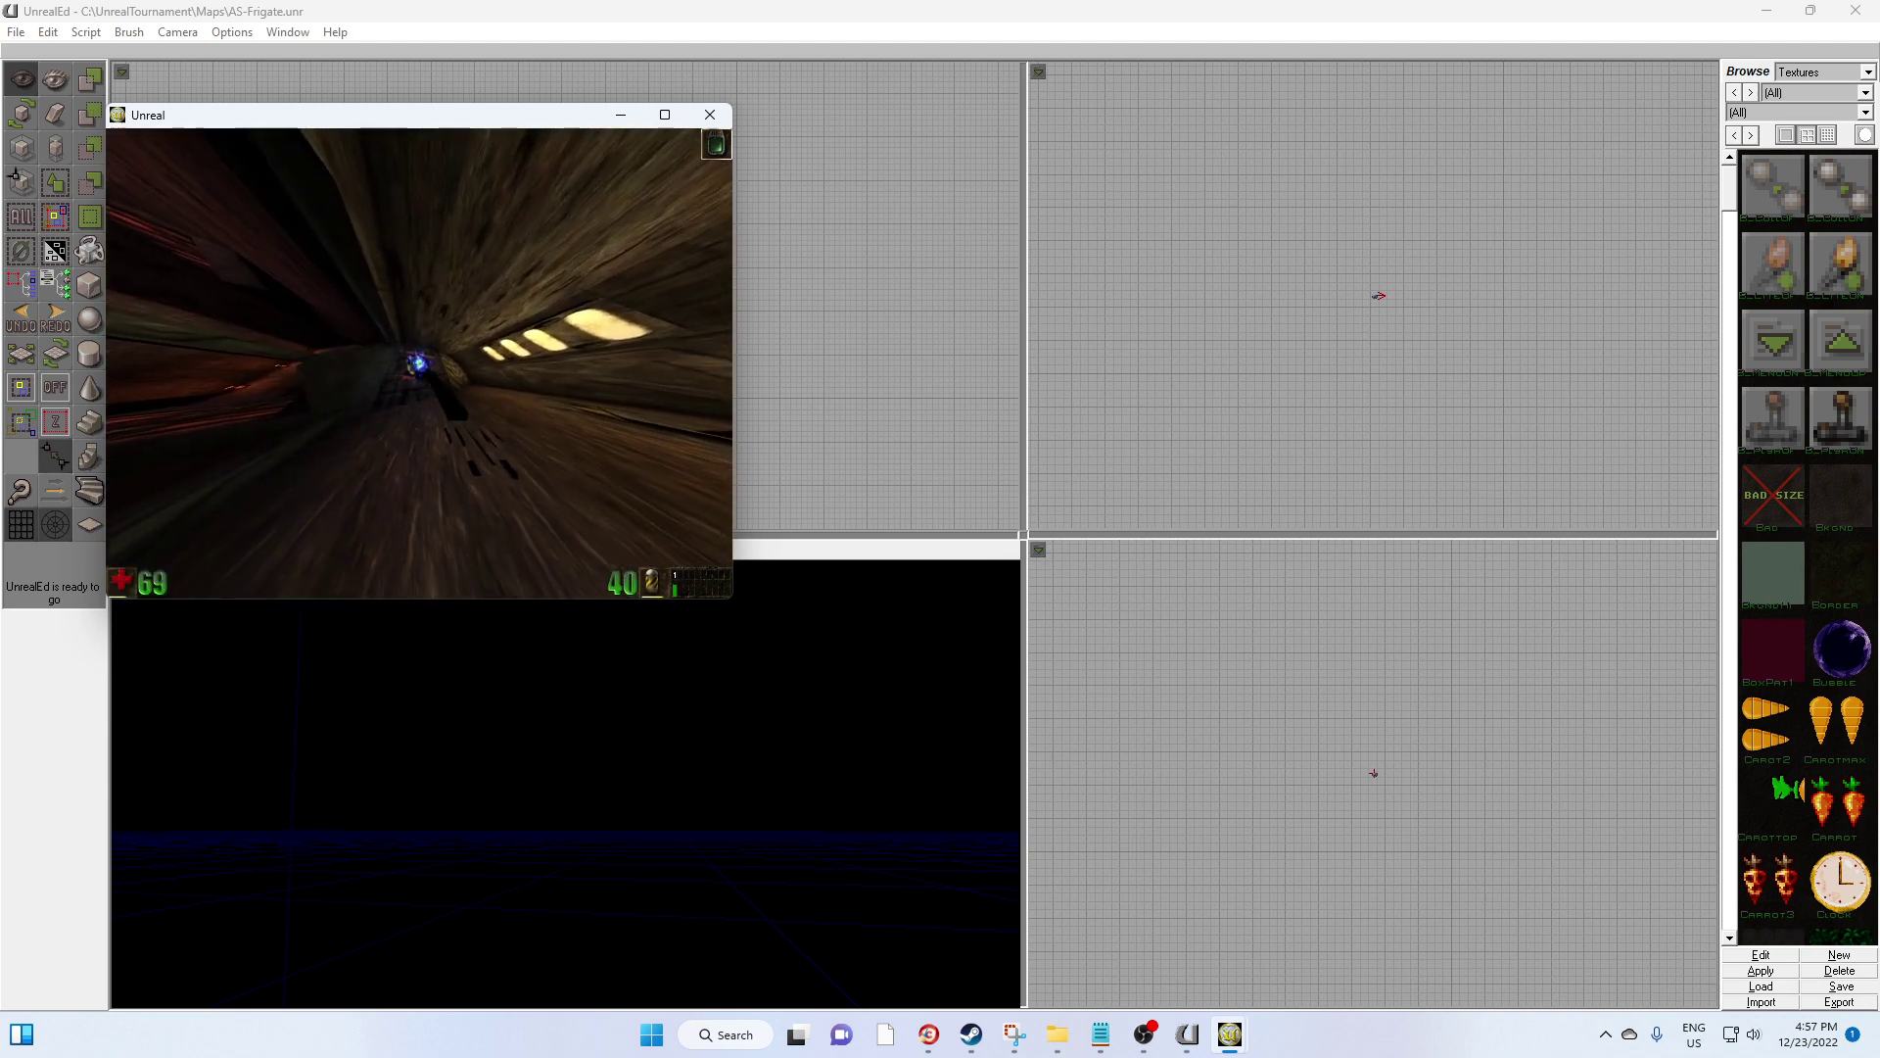
Walk forward through the dark corridor and the red-lit passage, picking up the flare and clip, out onto the open grass
key("Up")
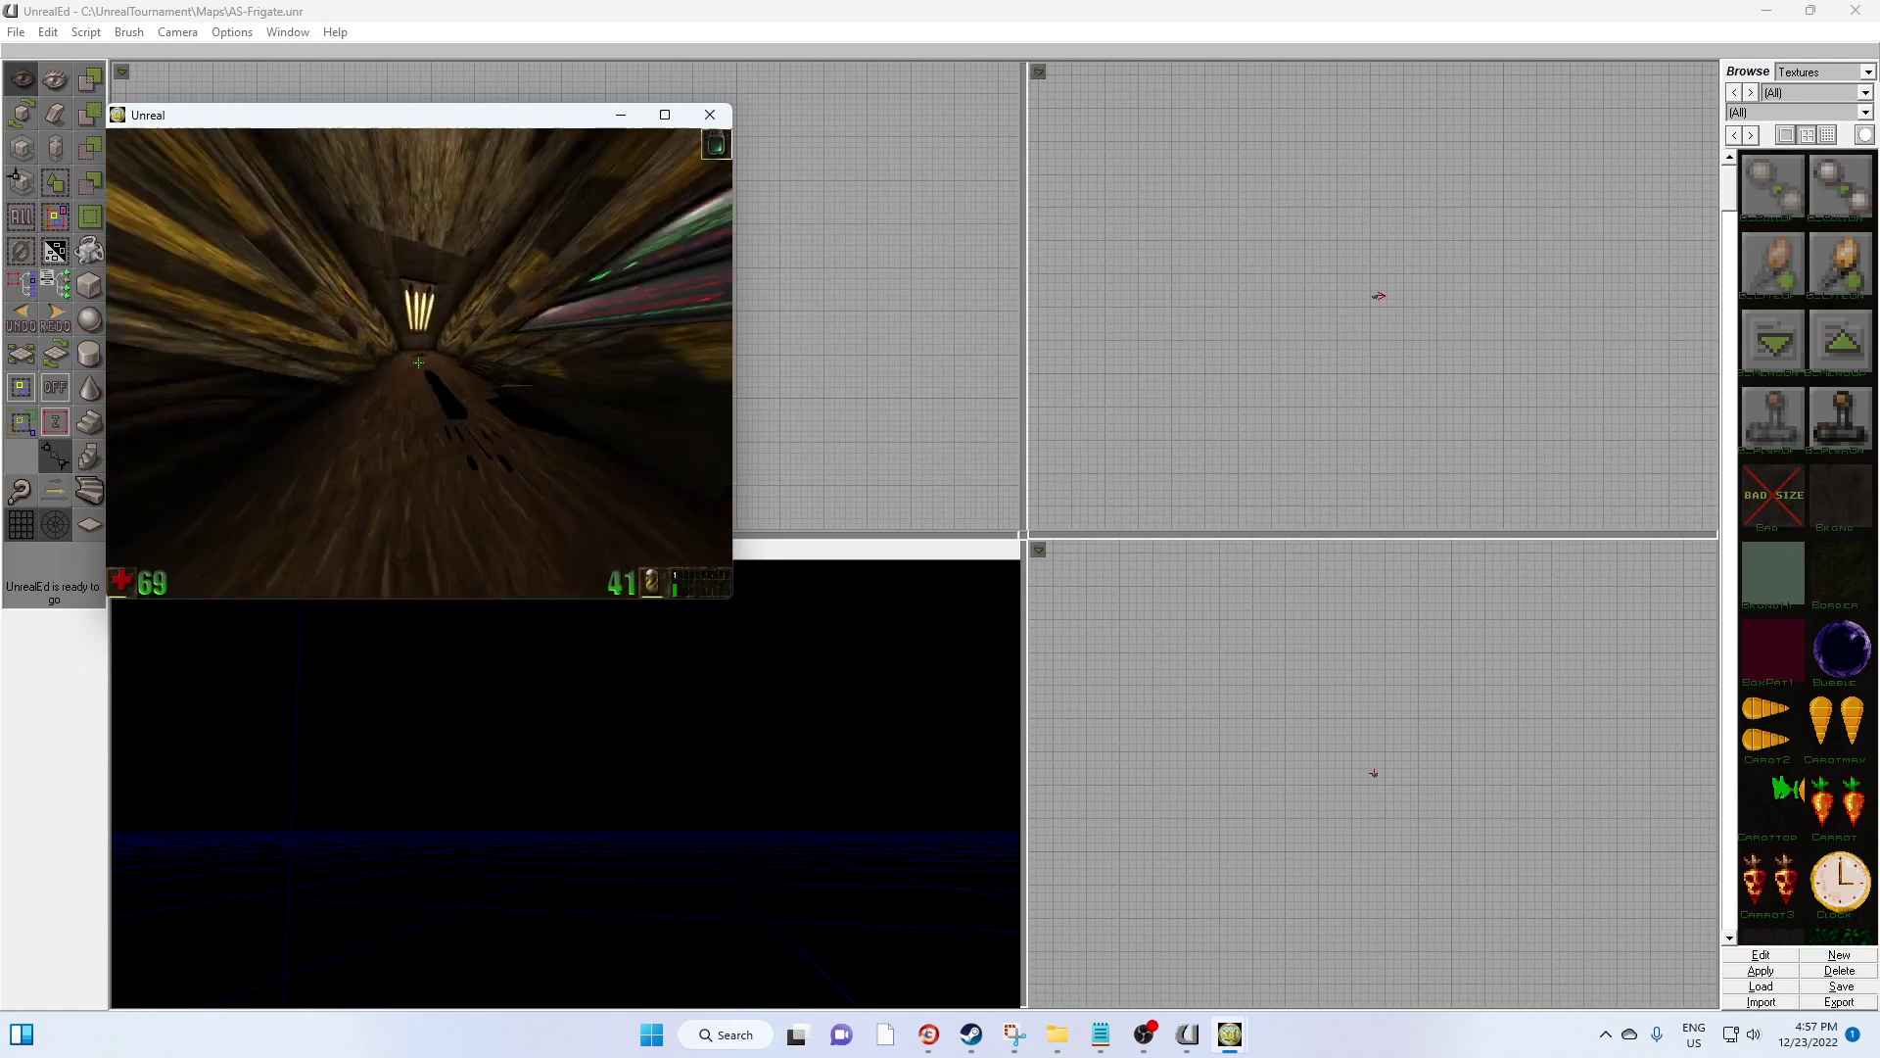
key("Up")
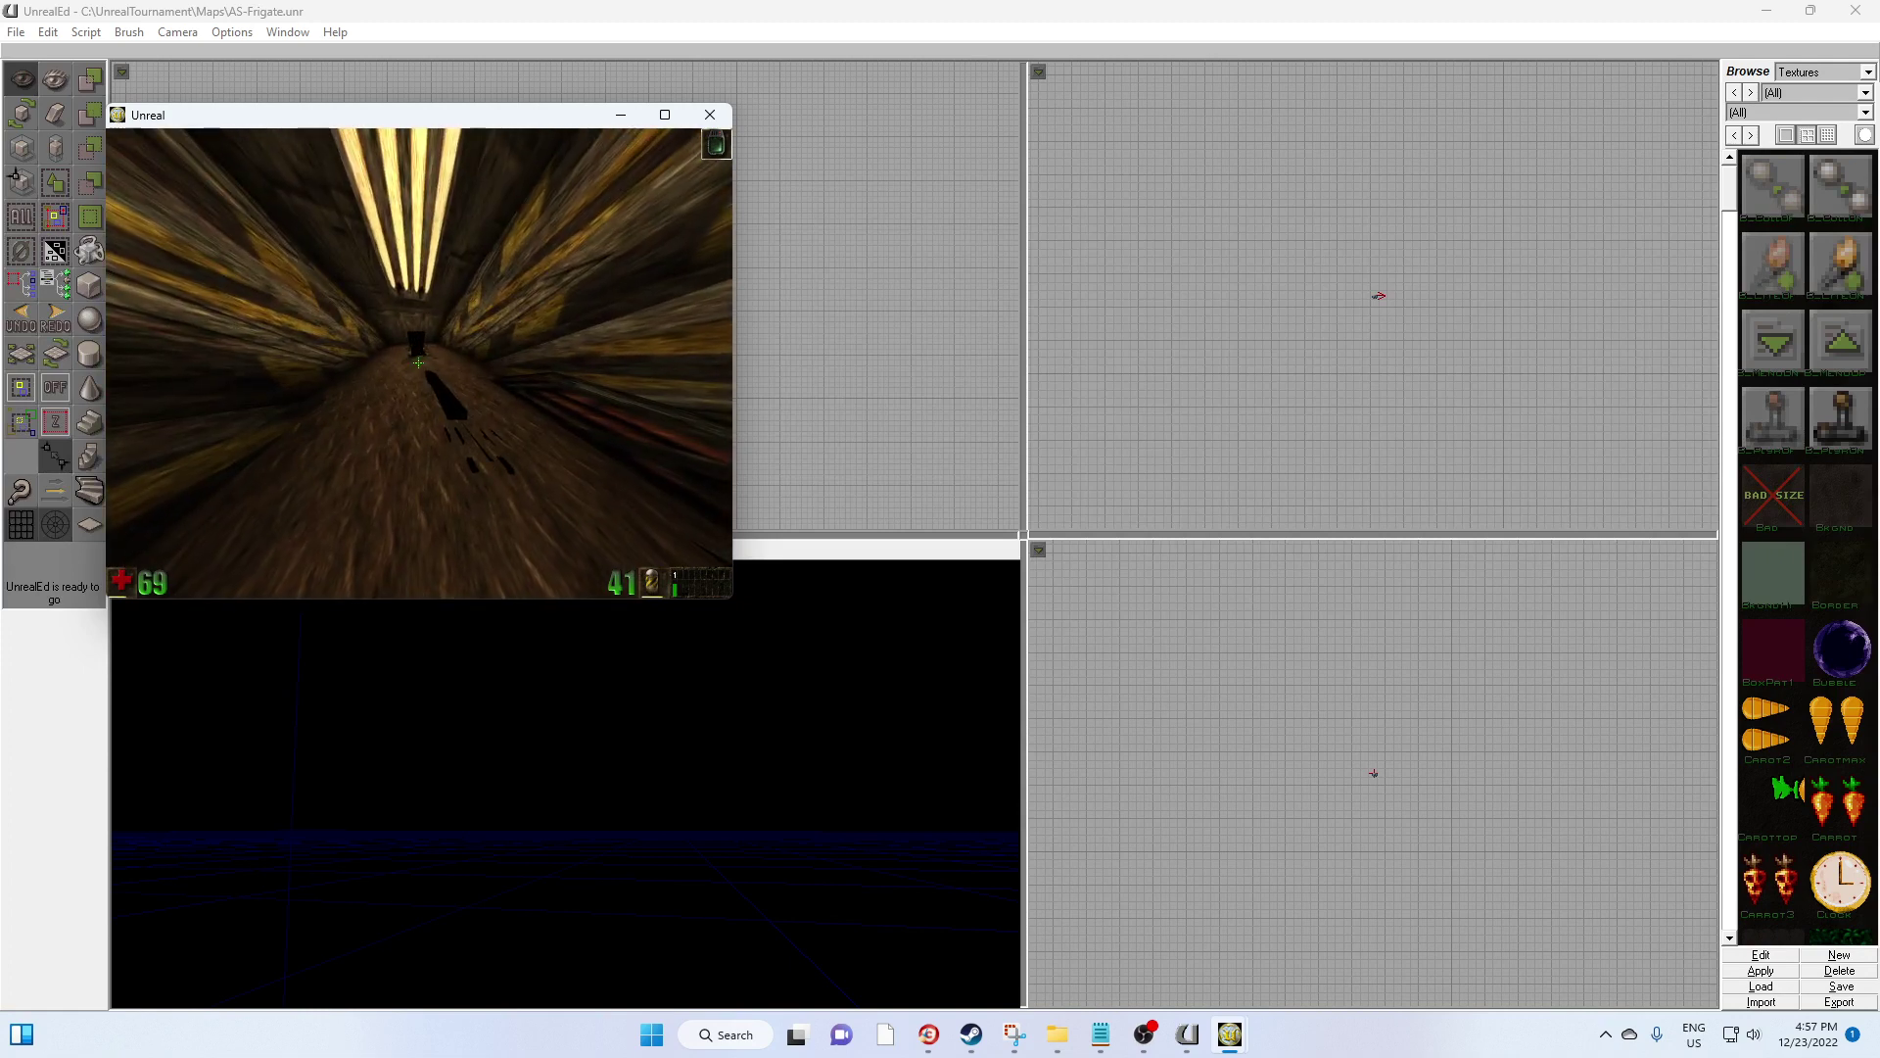
key("Up")
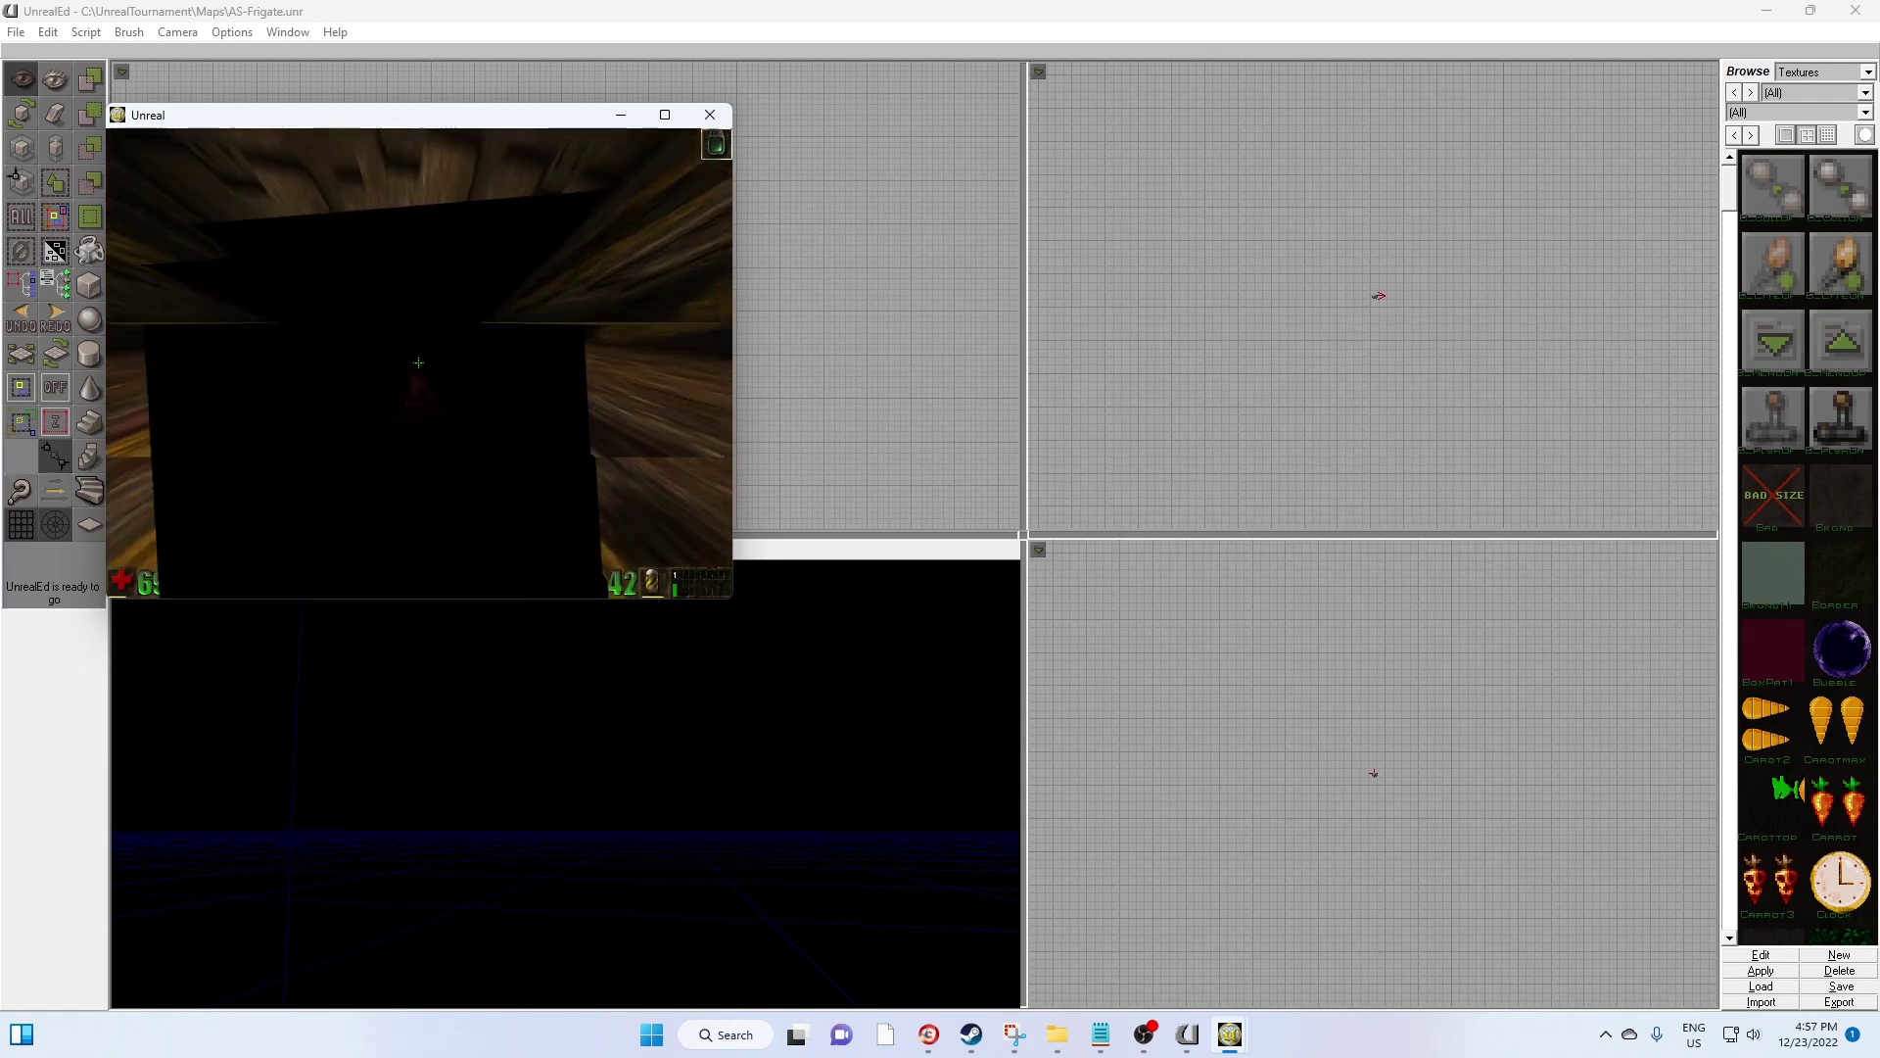
key("Up")
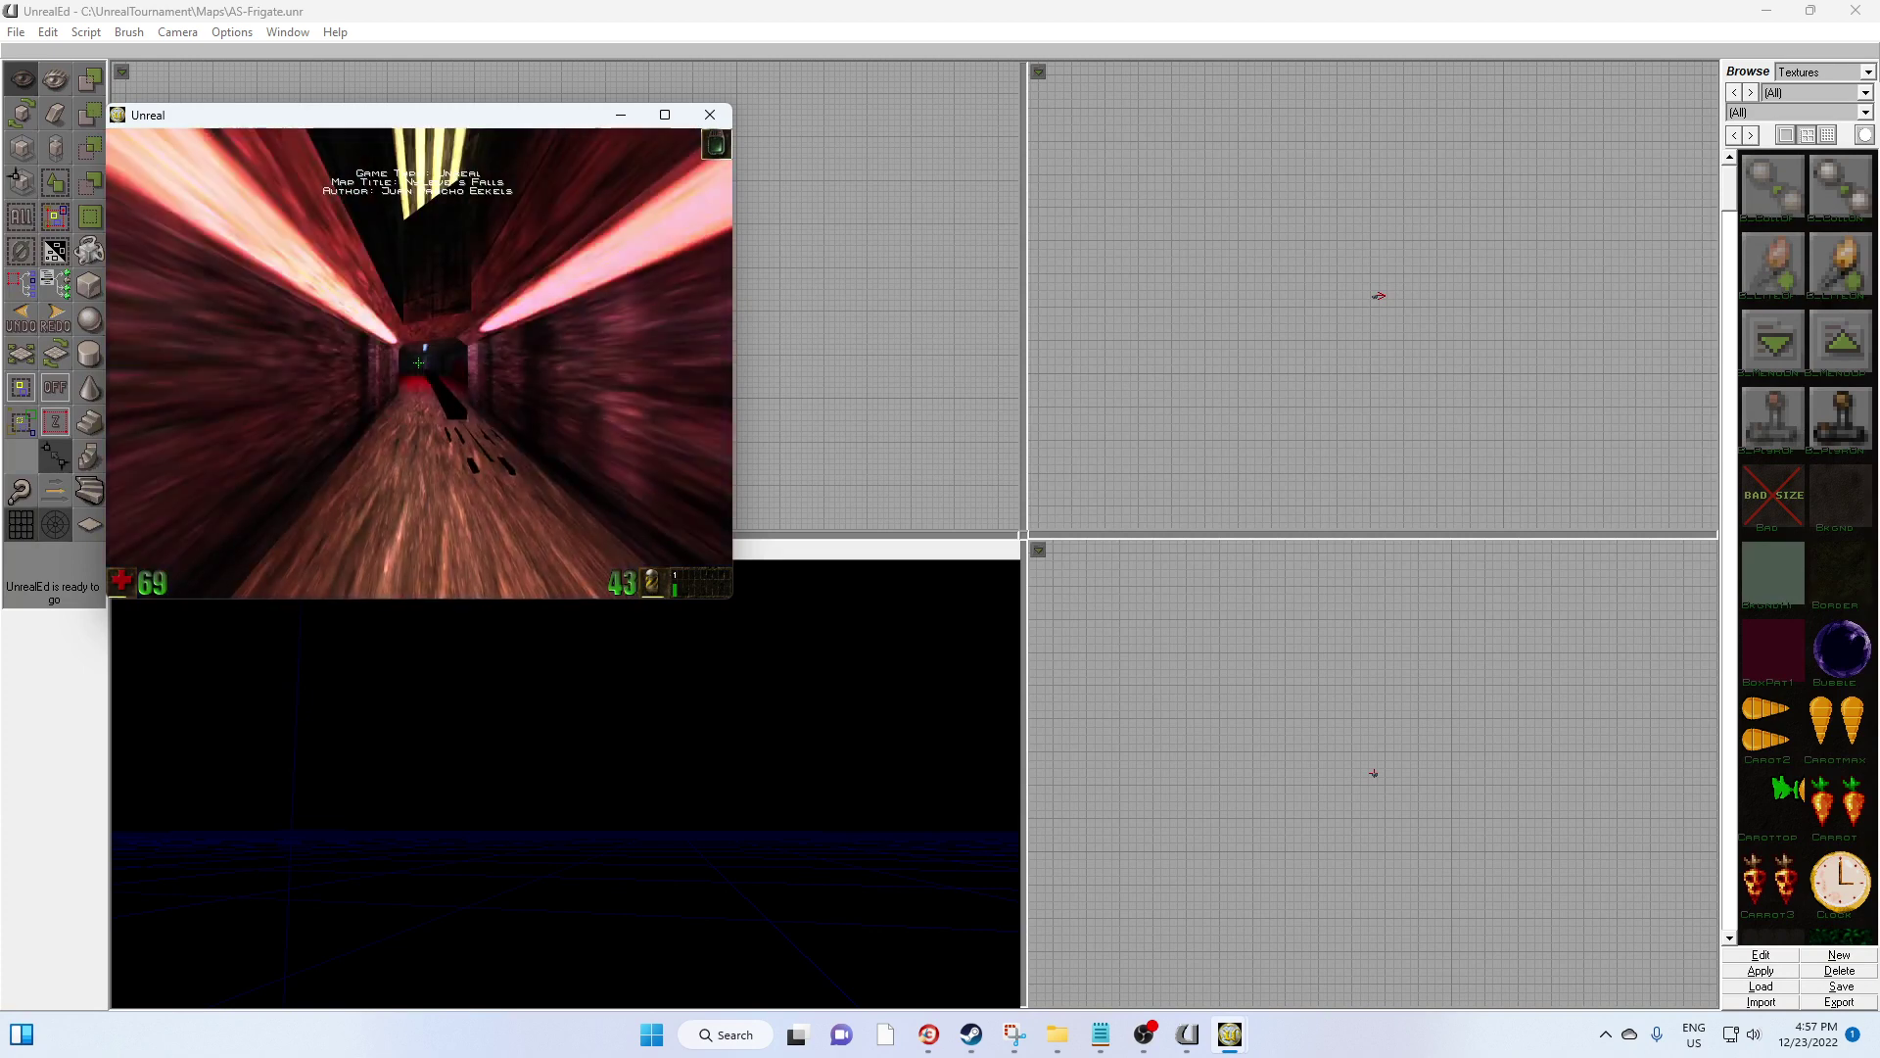
key("Up")
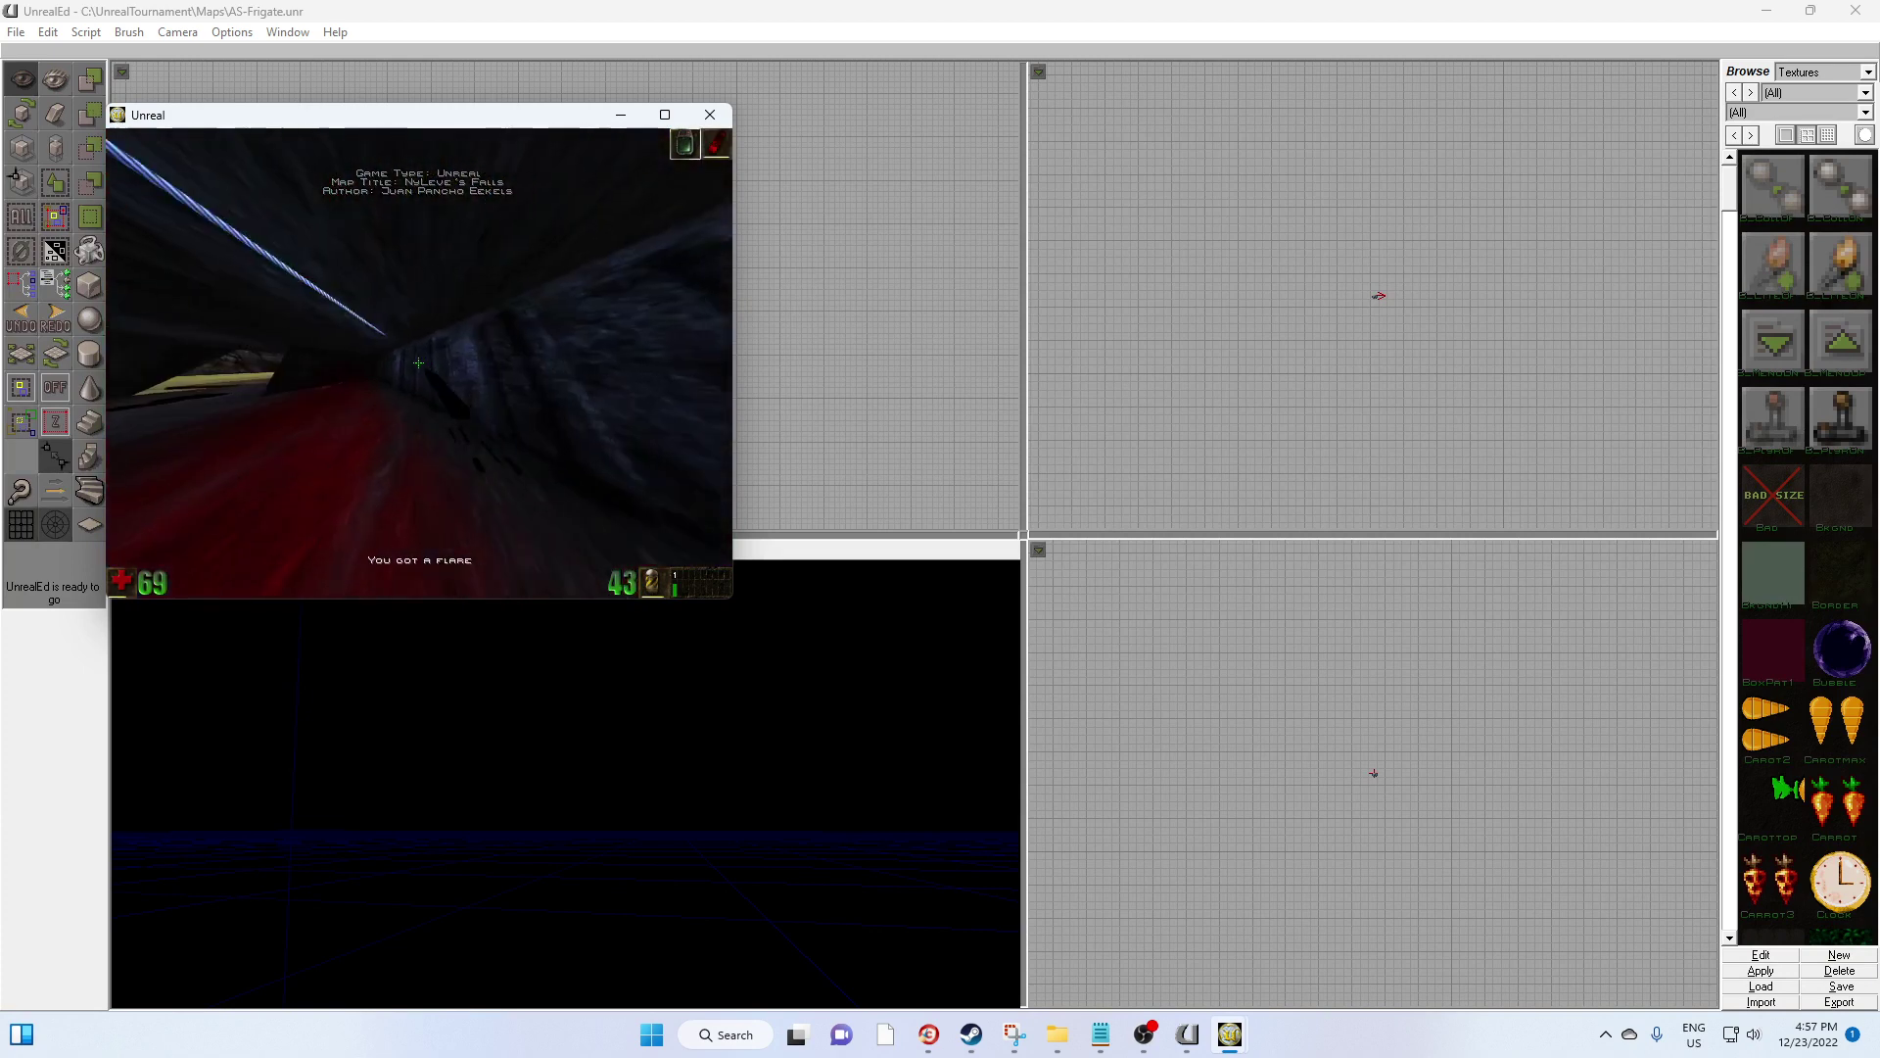
key("Up")
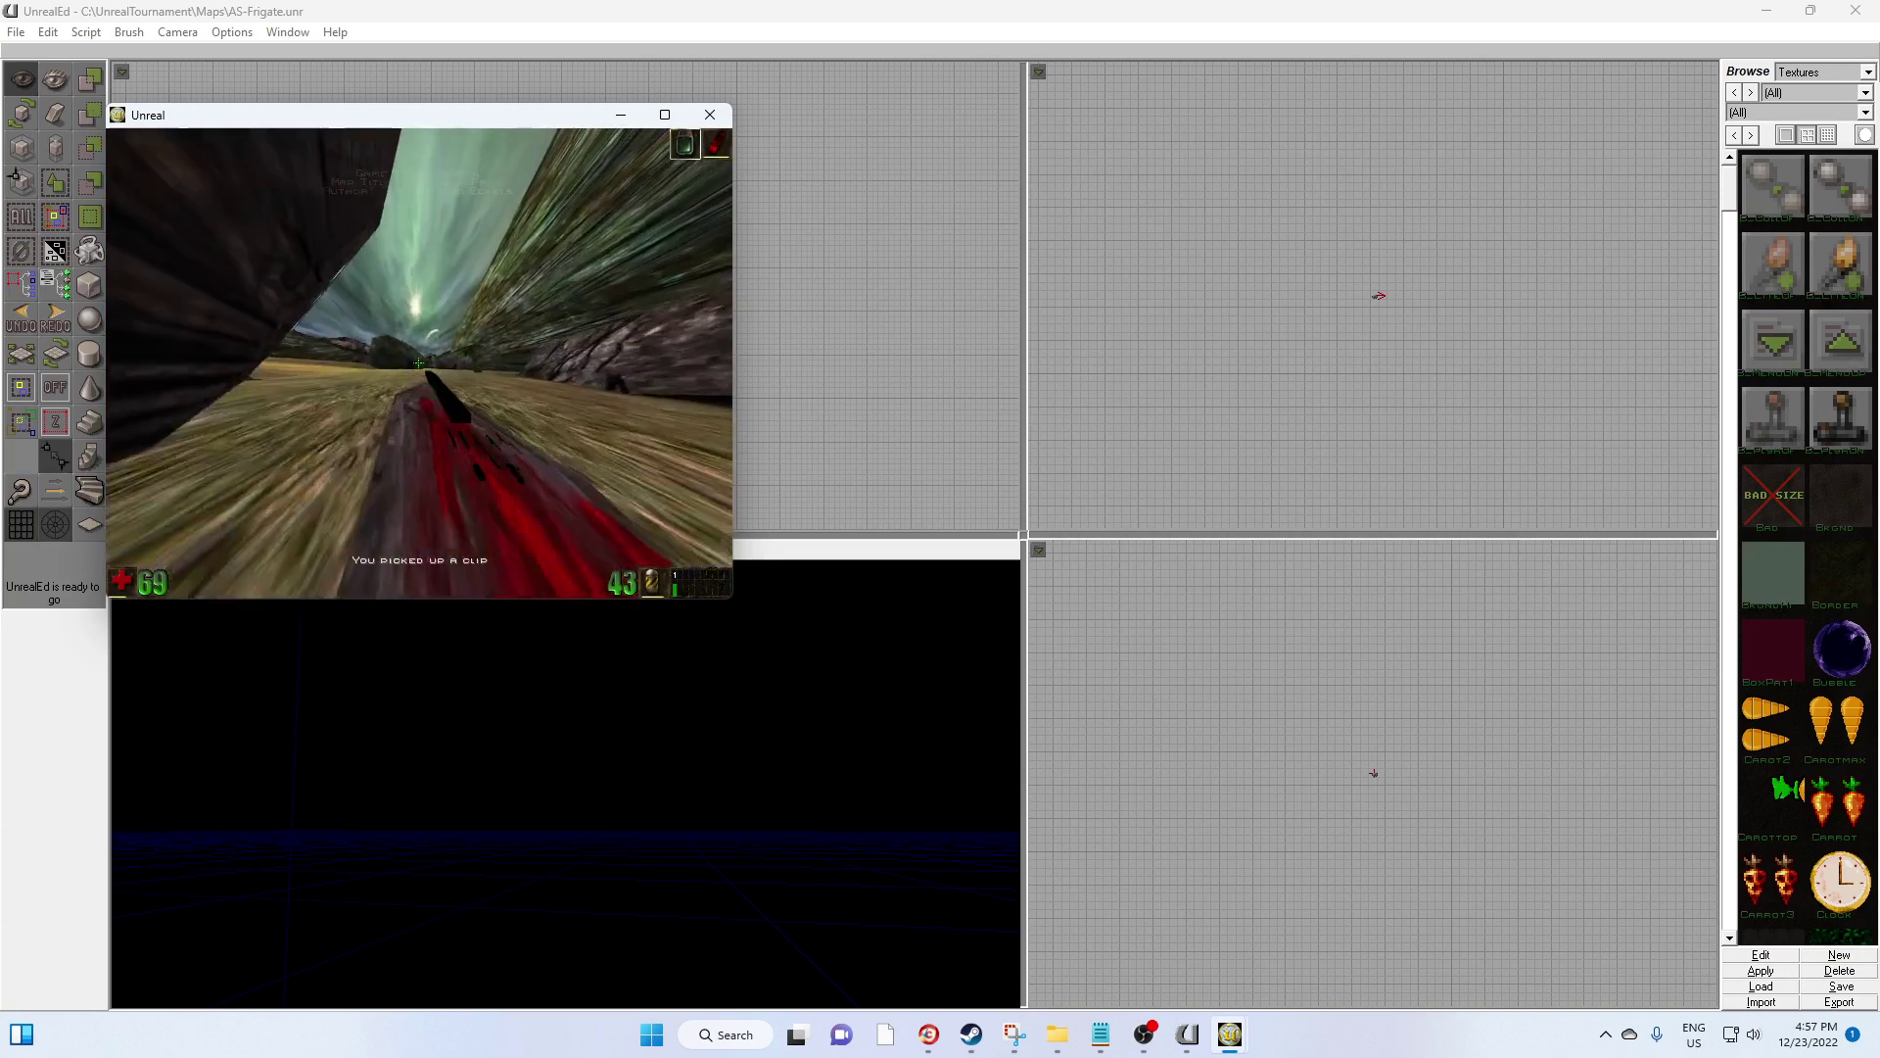
key("Up")
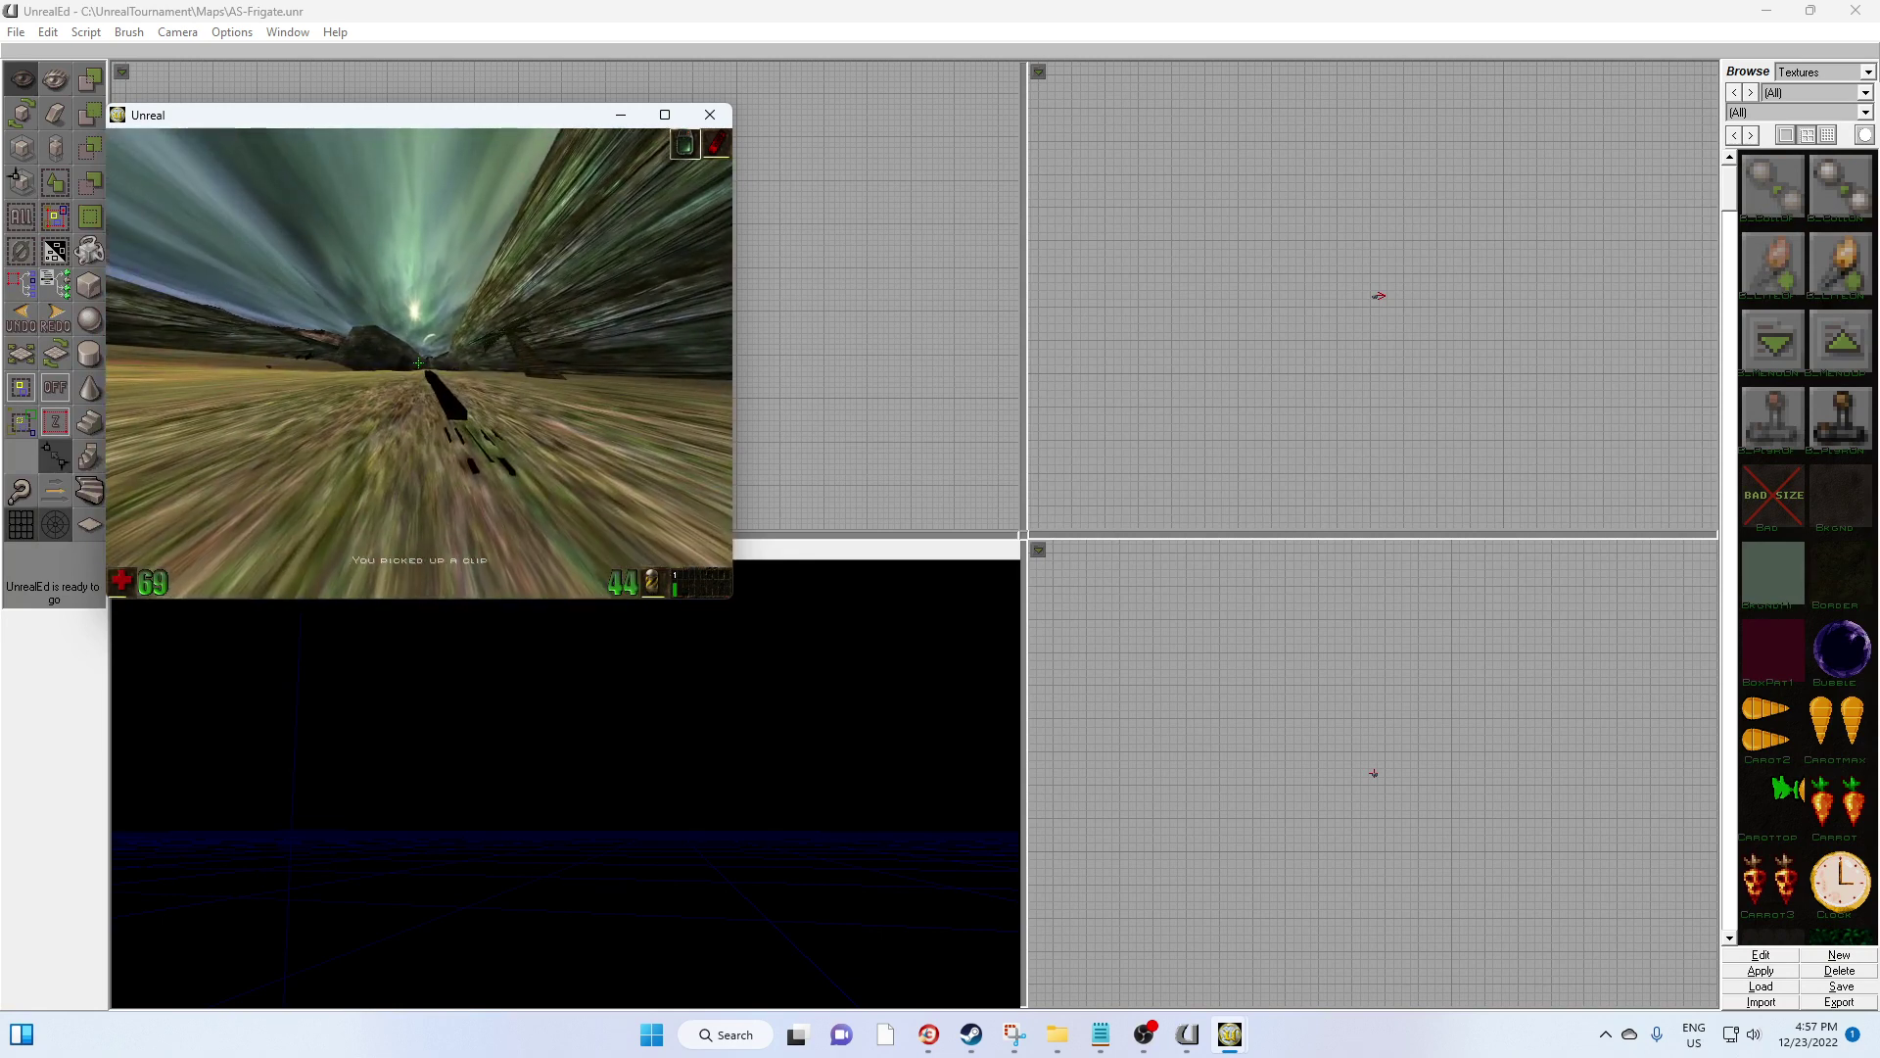
Try to set the game's video resolution to 1920x1080 in its preferences
key("Escape")
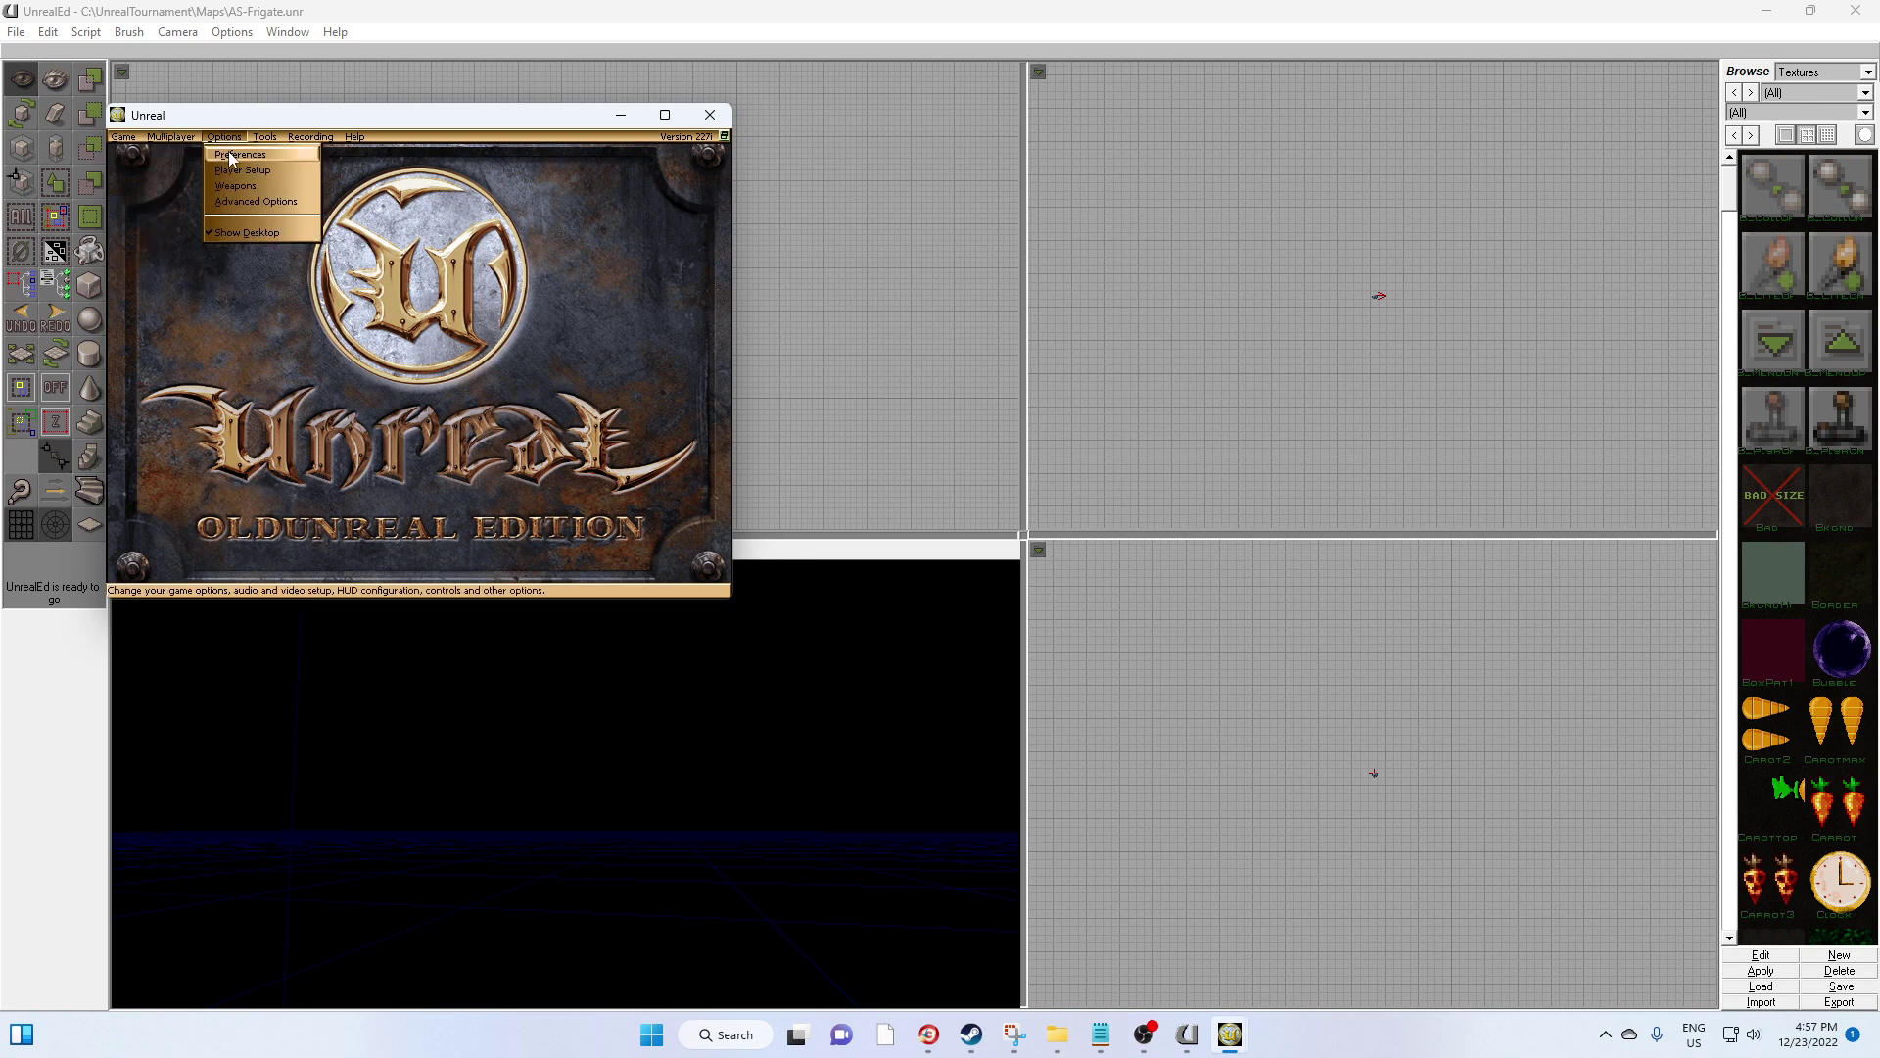
left_click(231, 154)
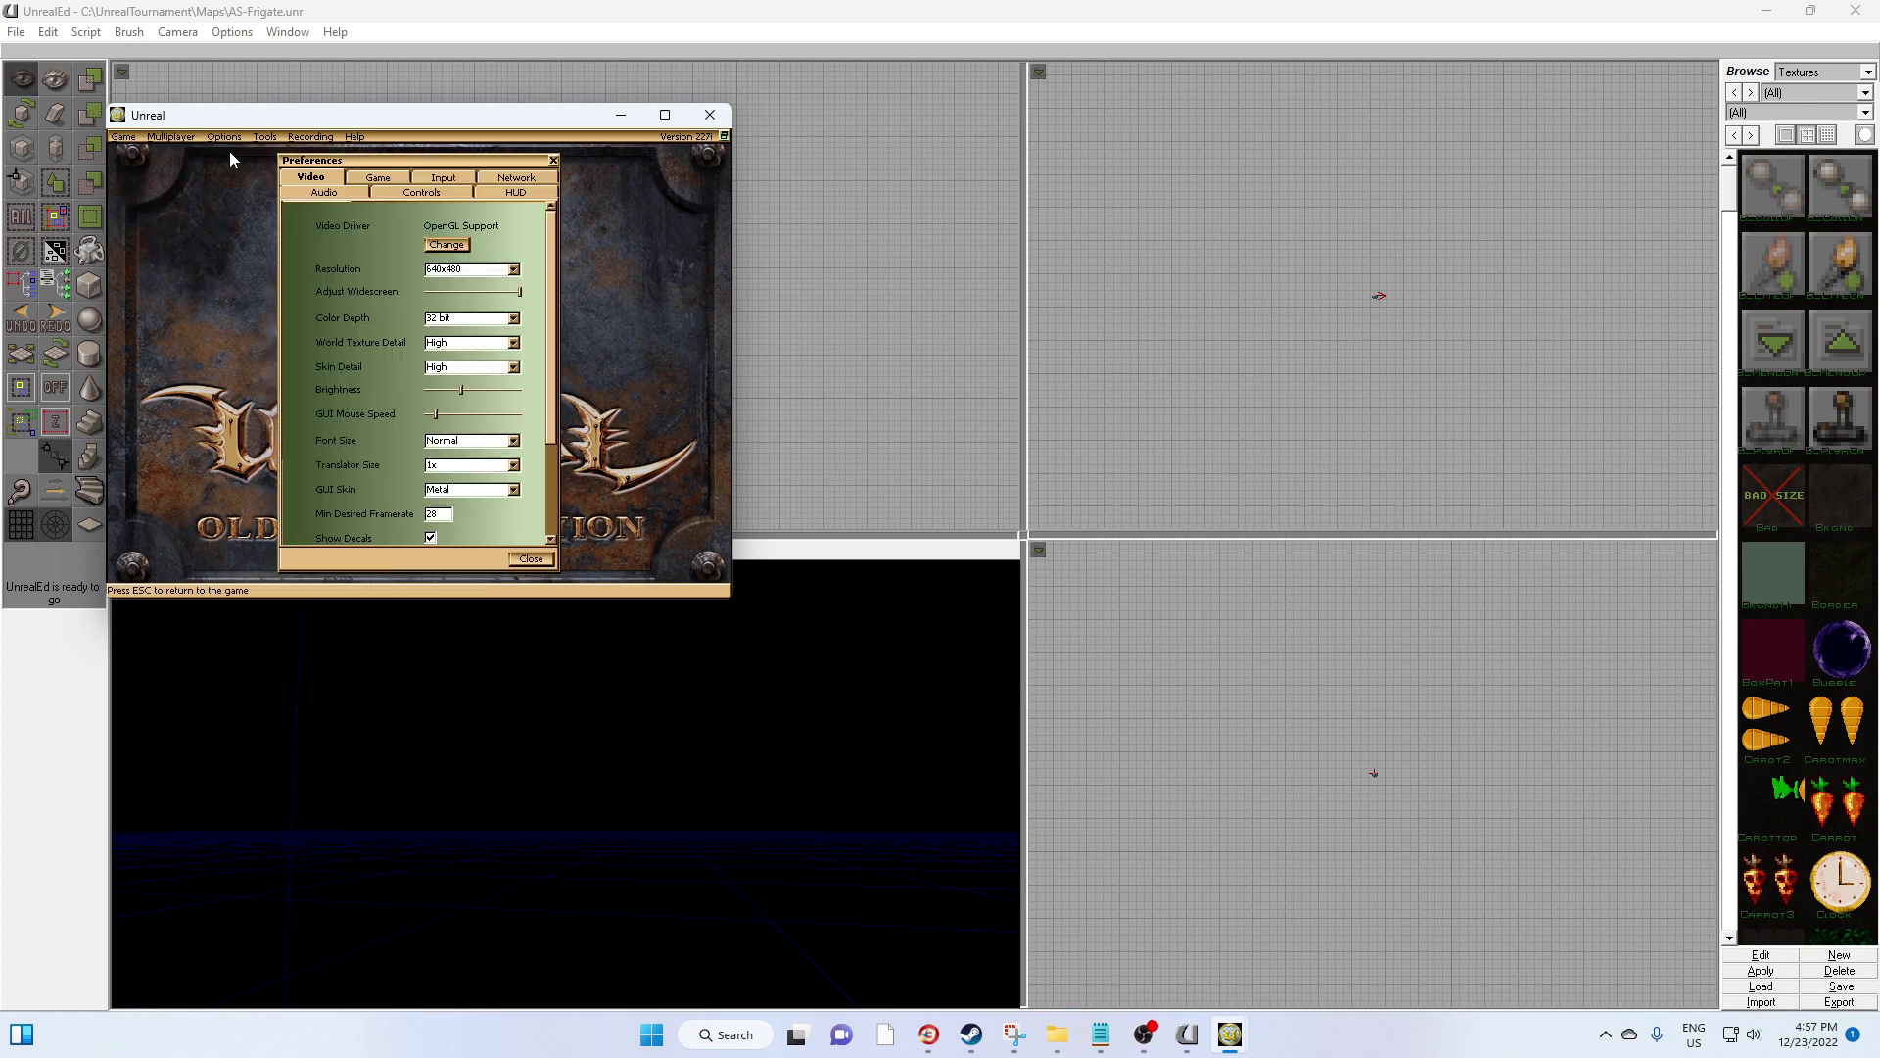
left_click(513, 269)
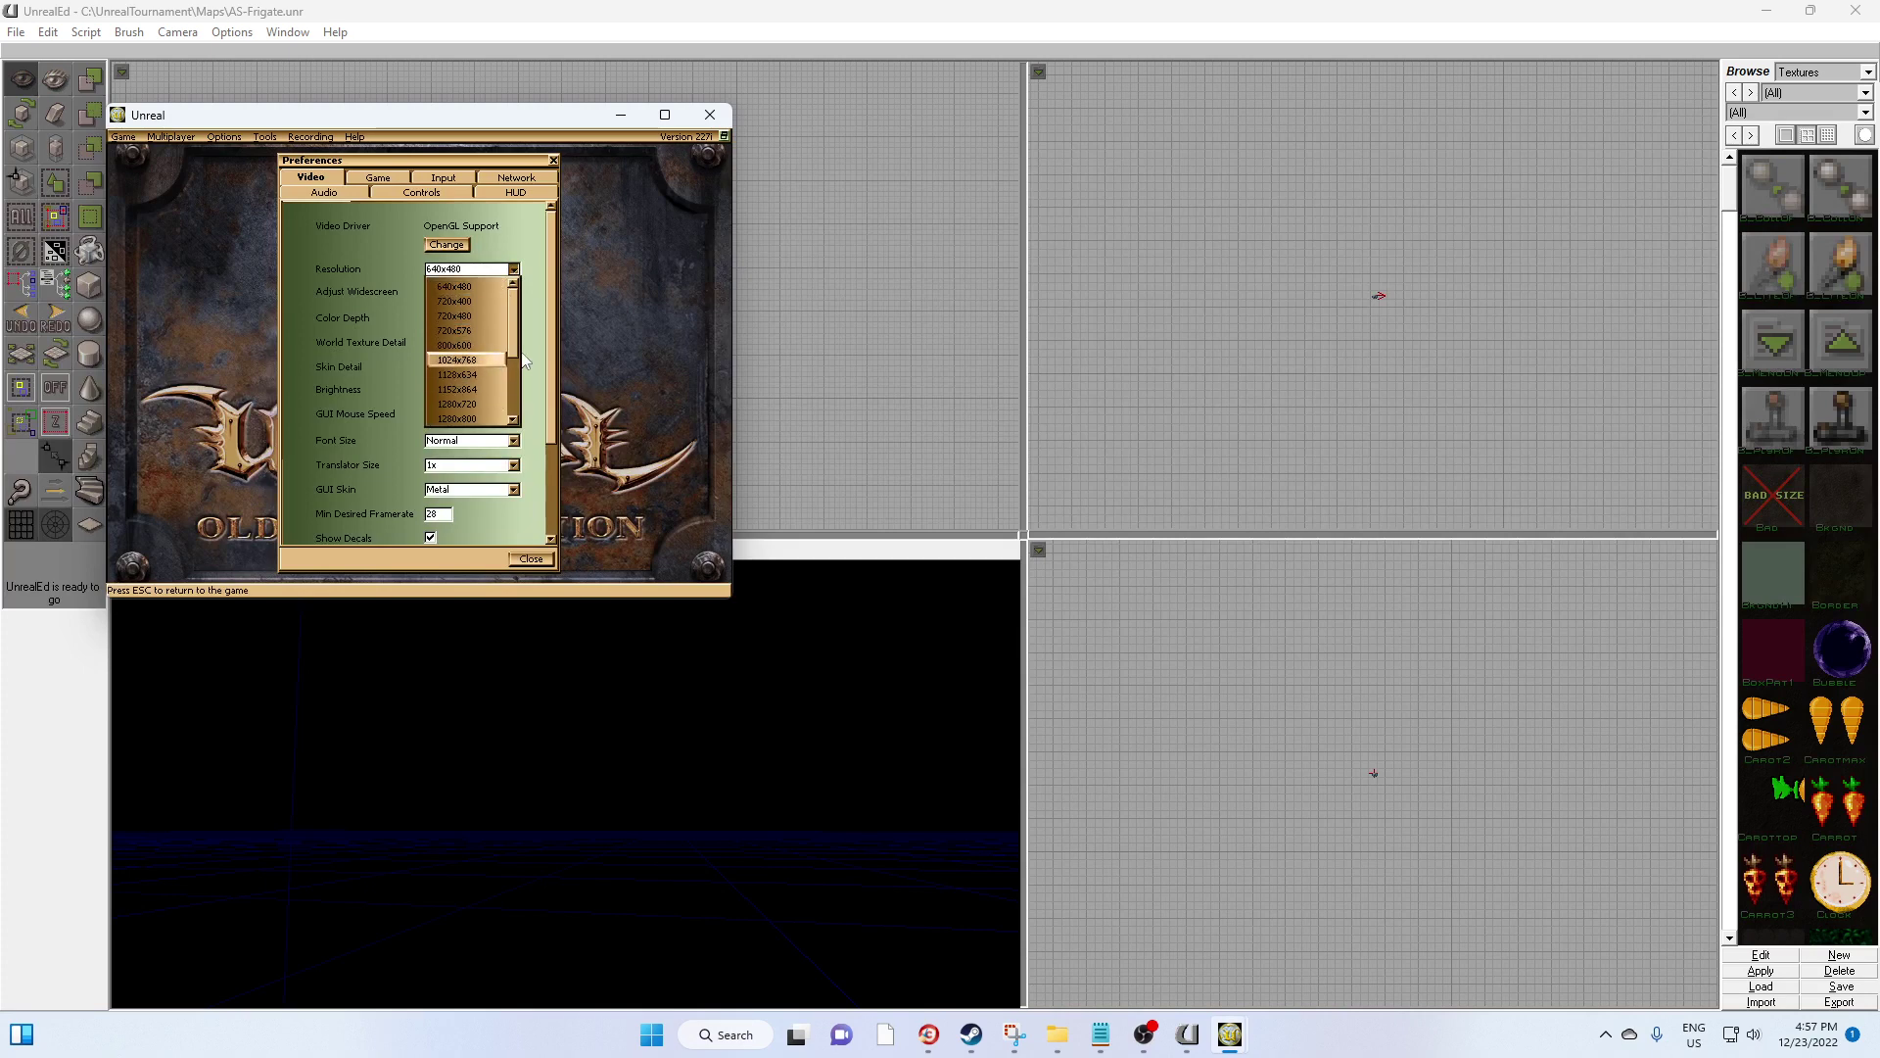
left_click(511, 420)
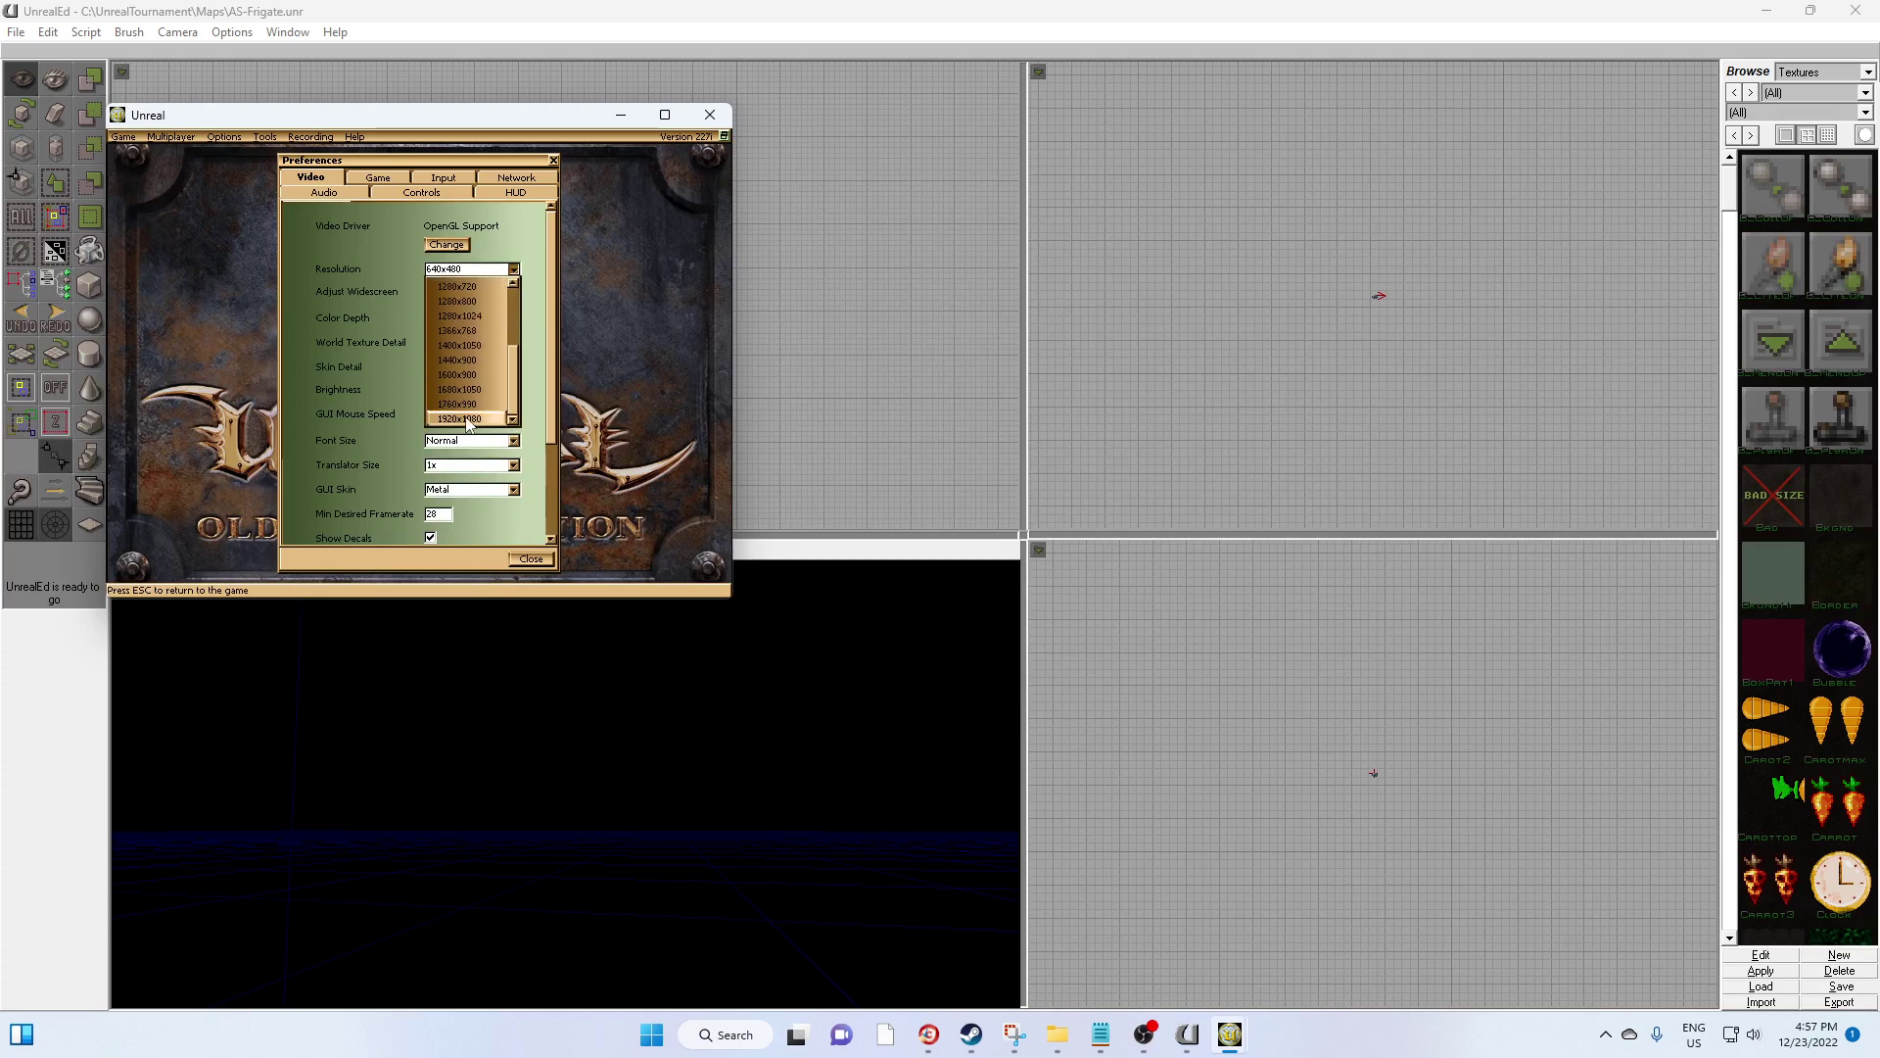
left_click(470, 419)
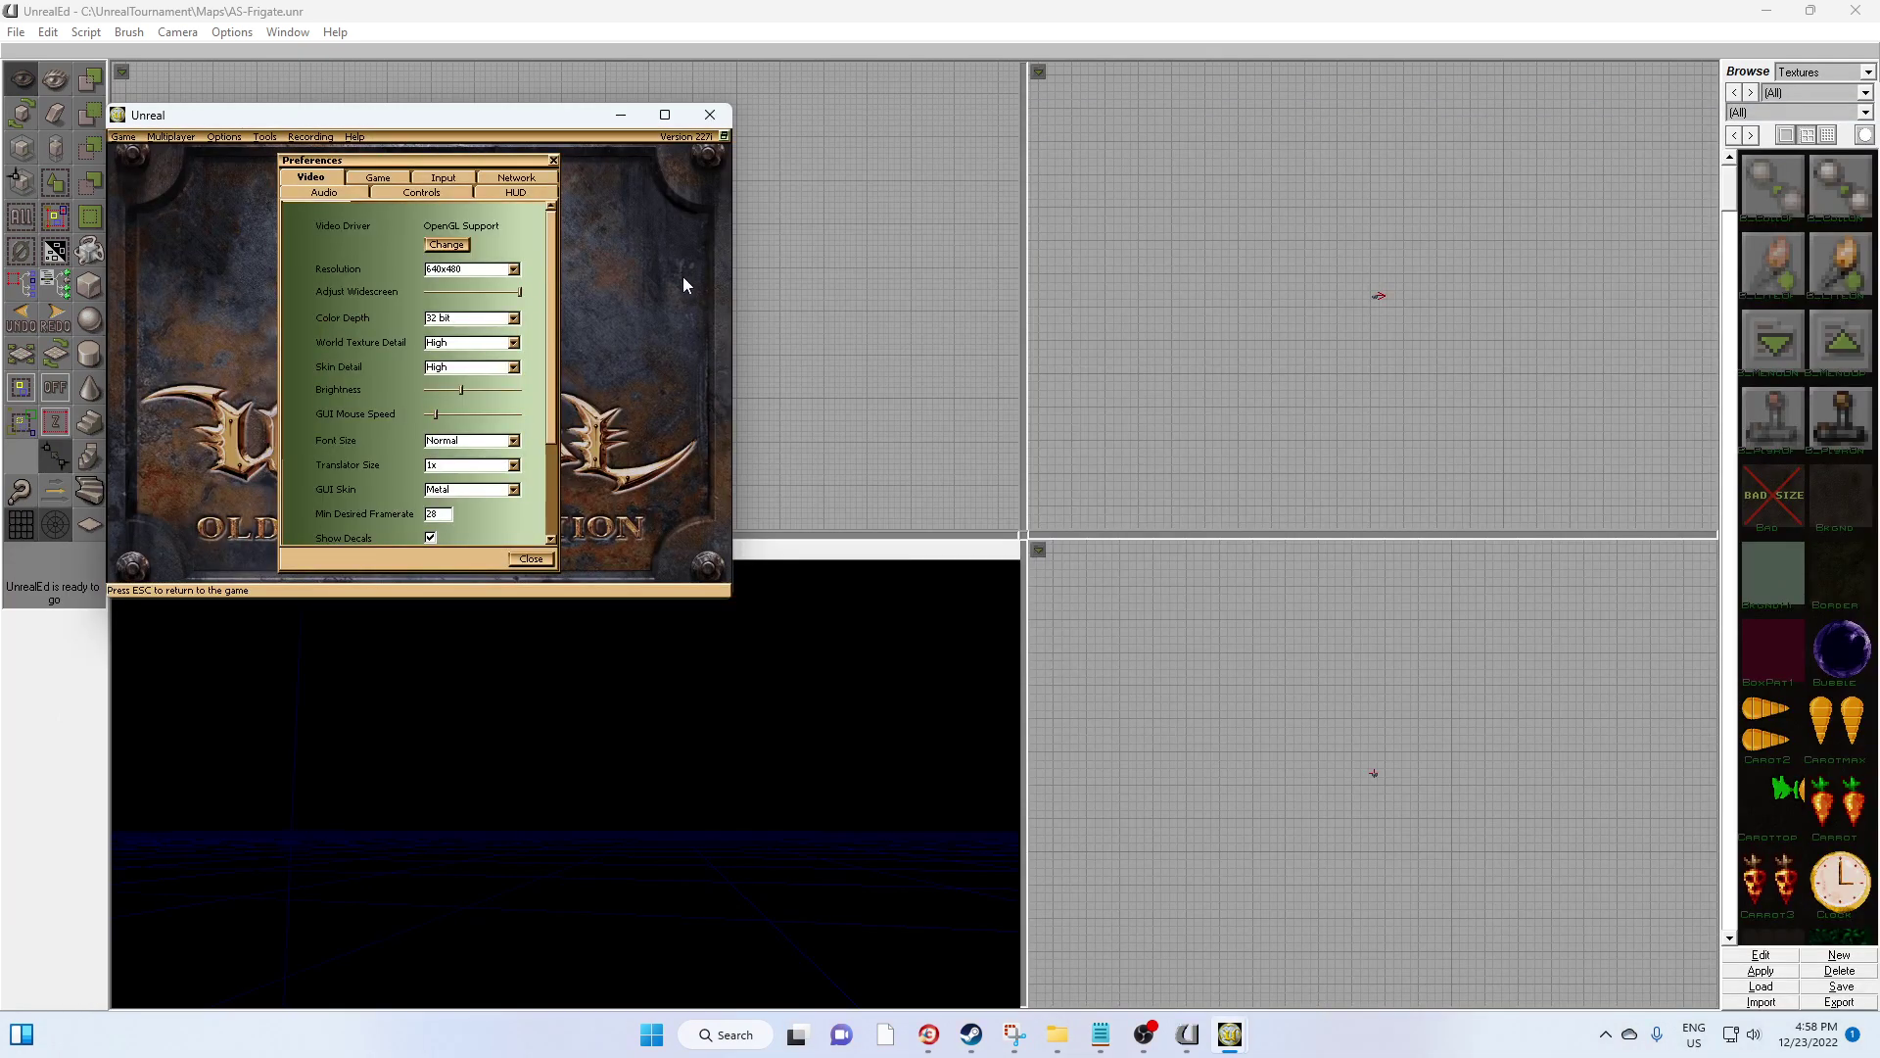
Maximize the game window and leave the game menu to resume play
left_click(666, 116)
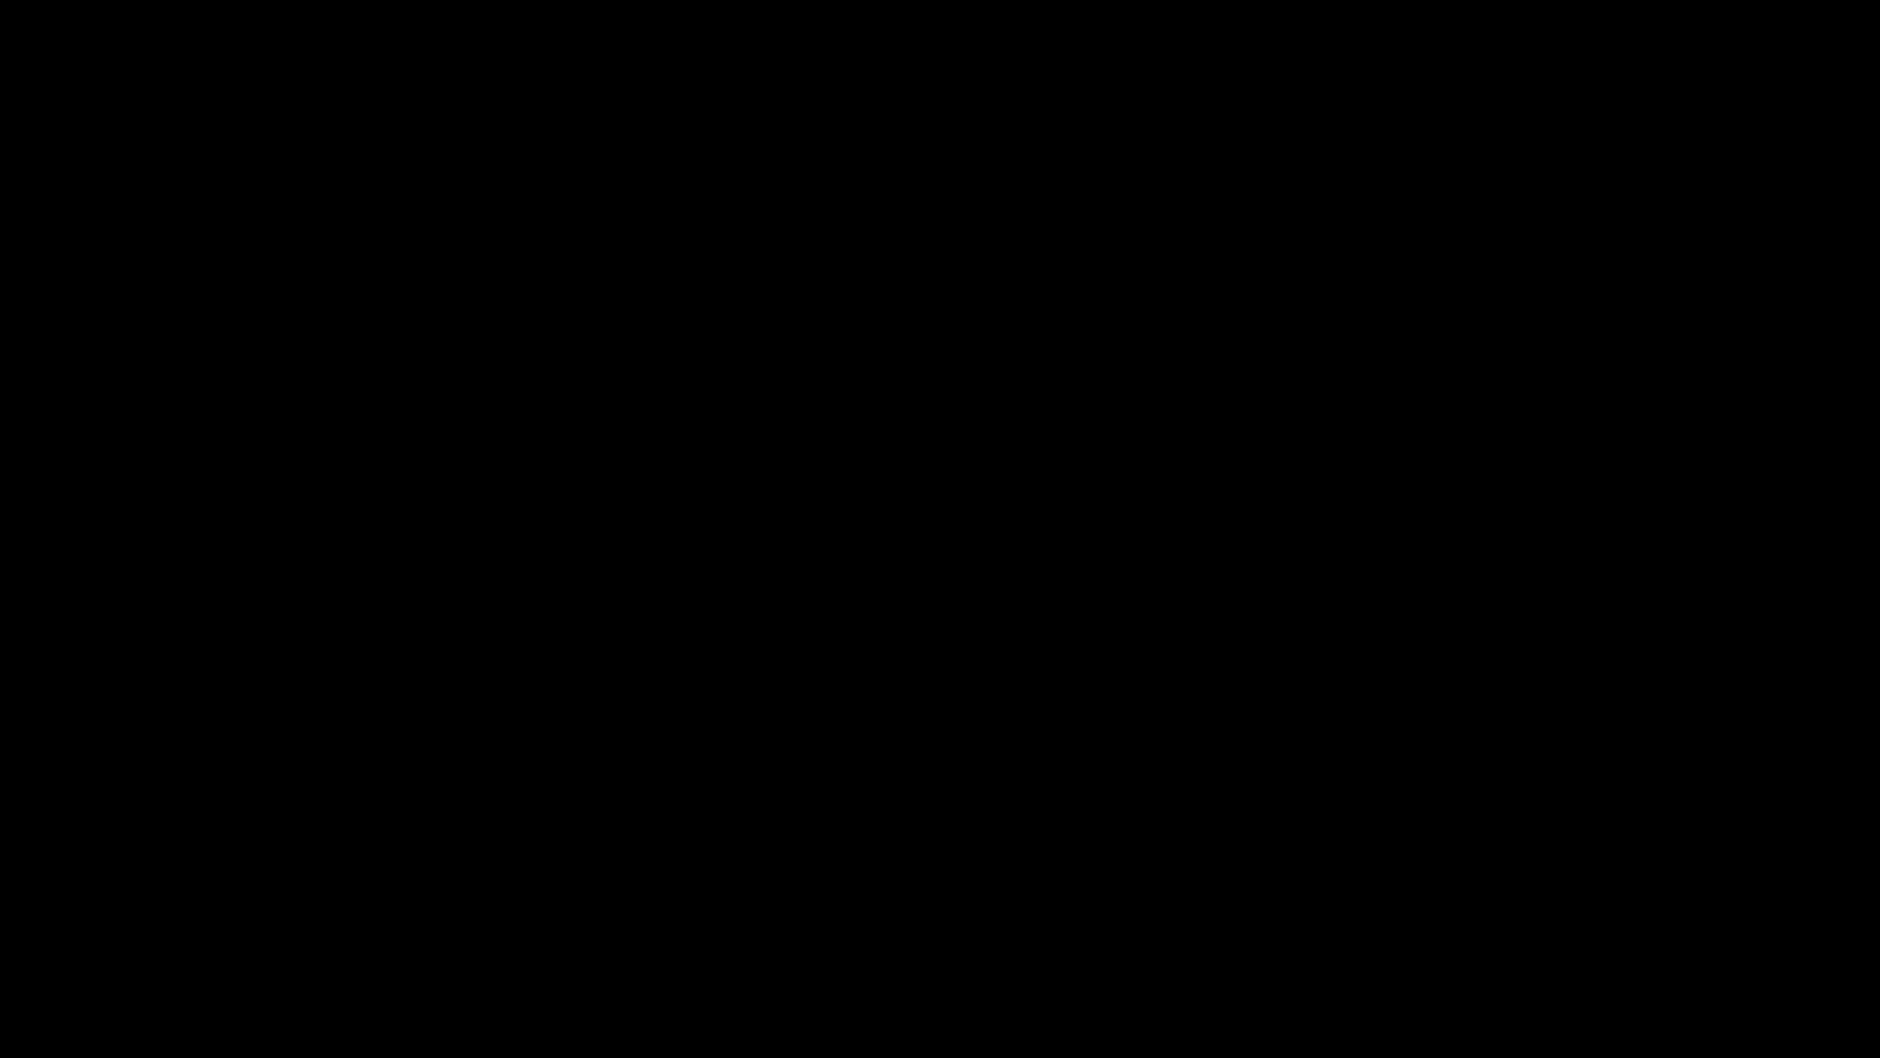
key("Escape")
key("Escape")
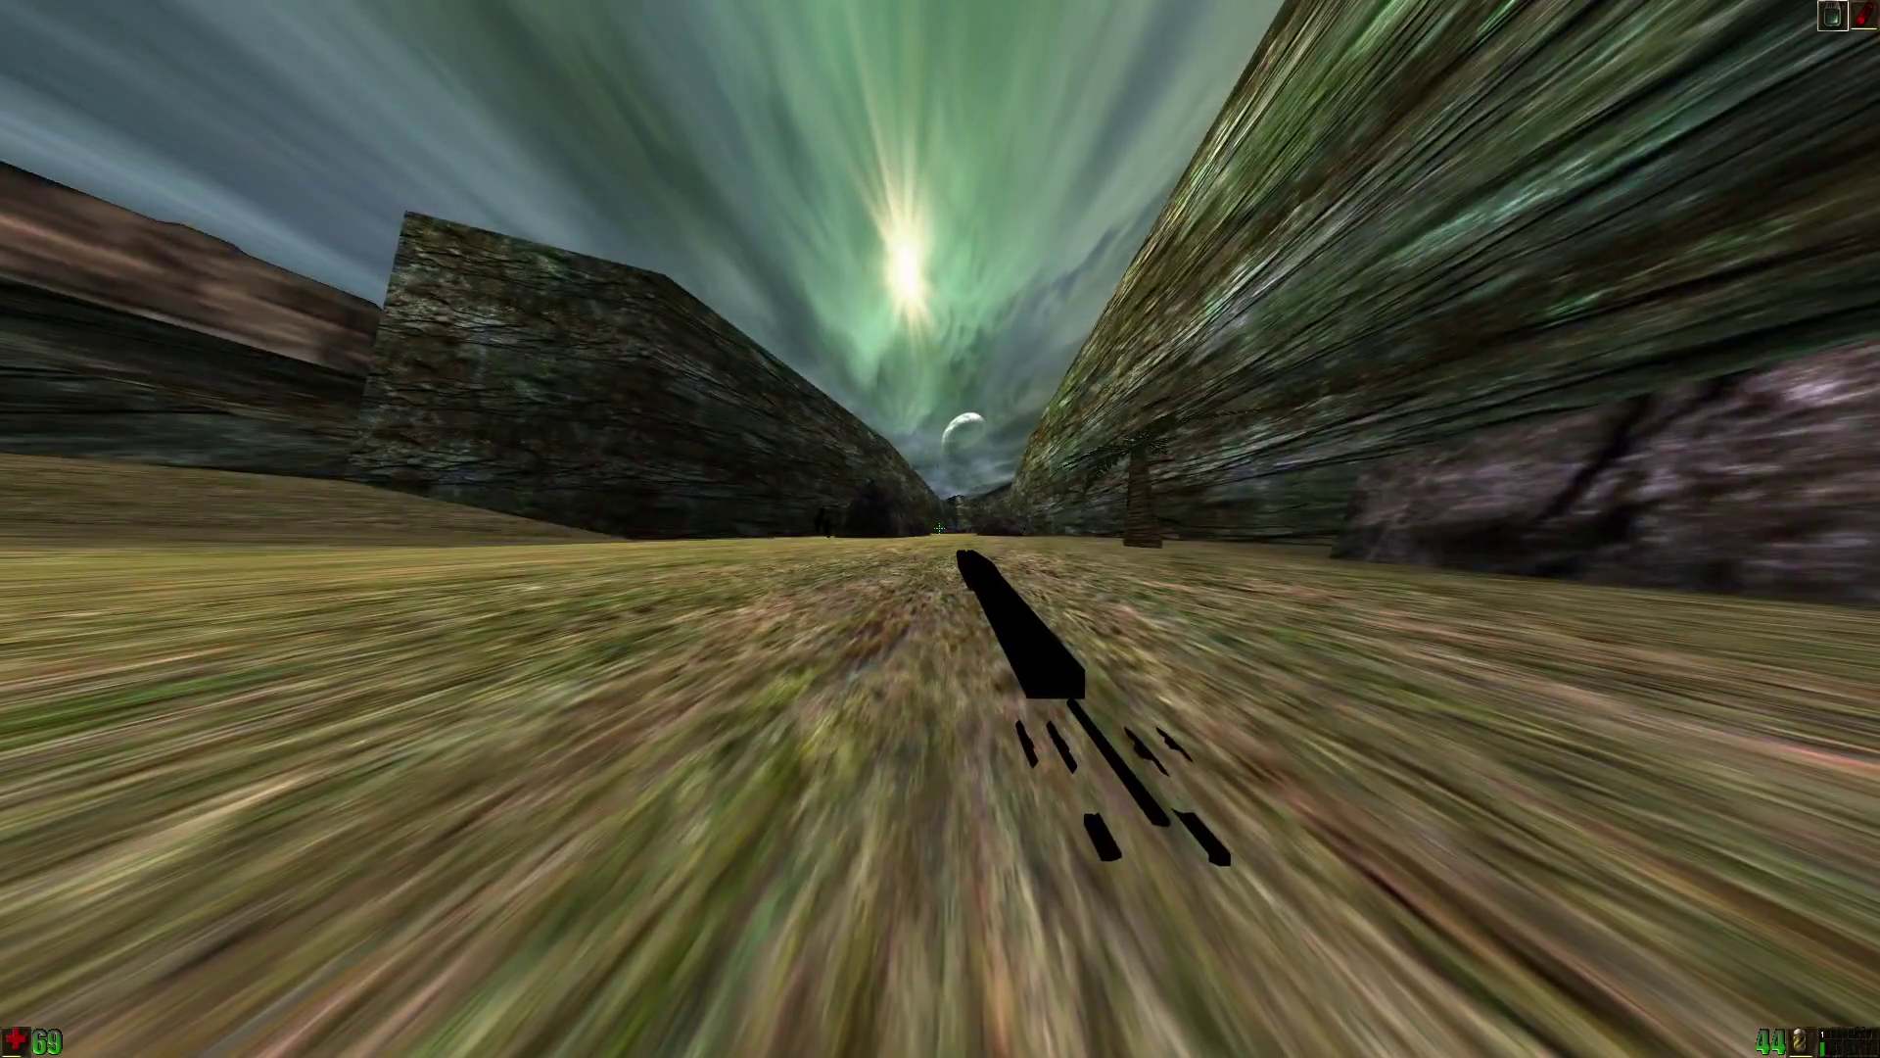
Leave the play-test and quit the Unreal game, confirming the exit
key("Escape")
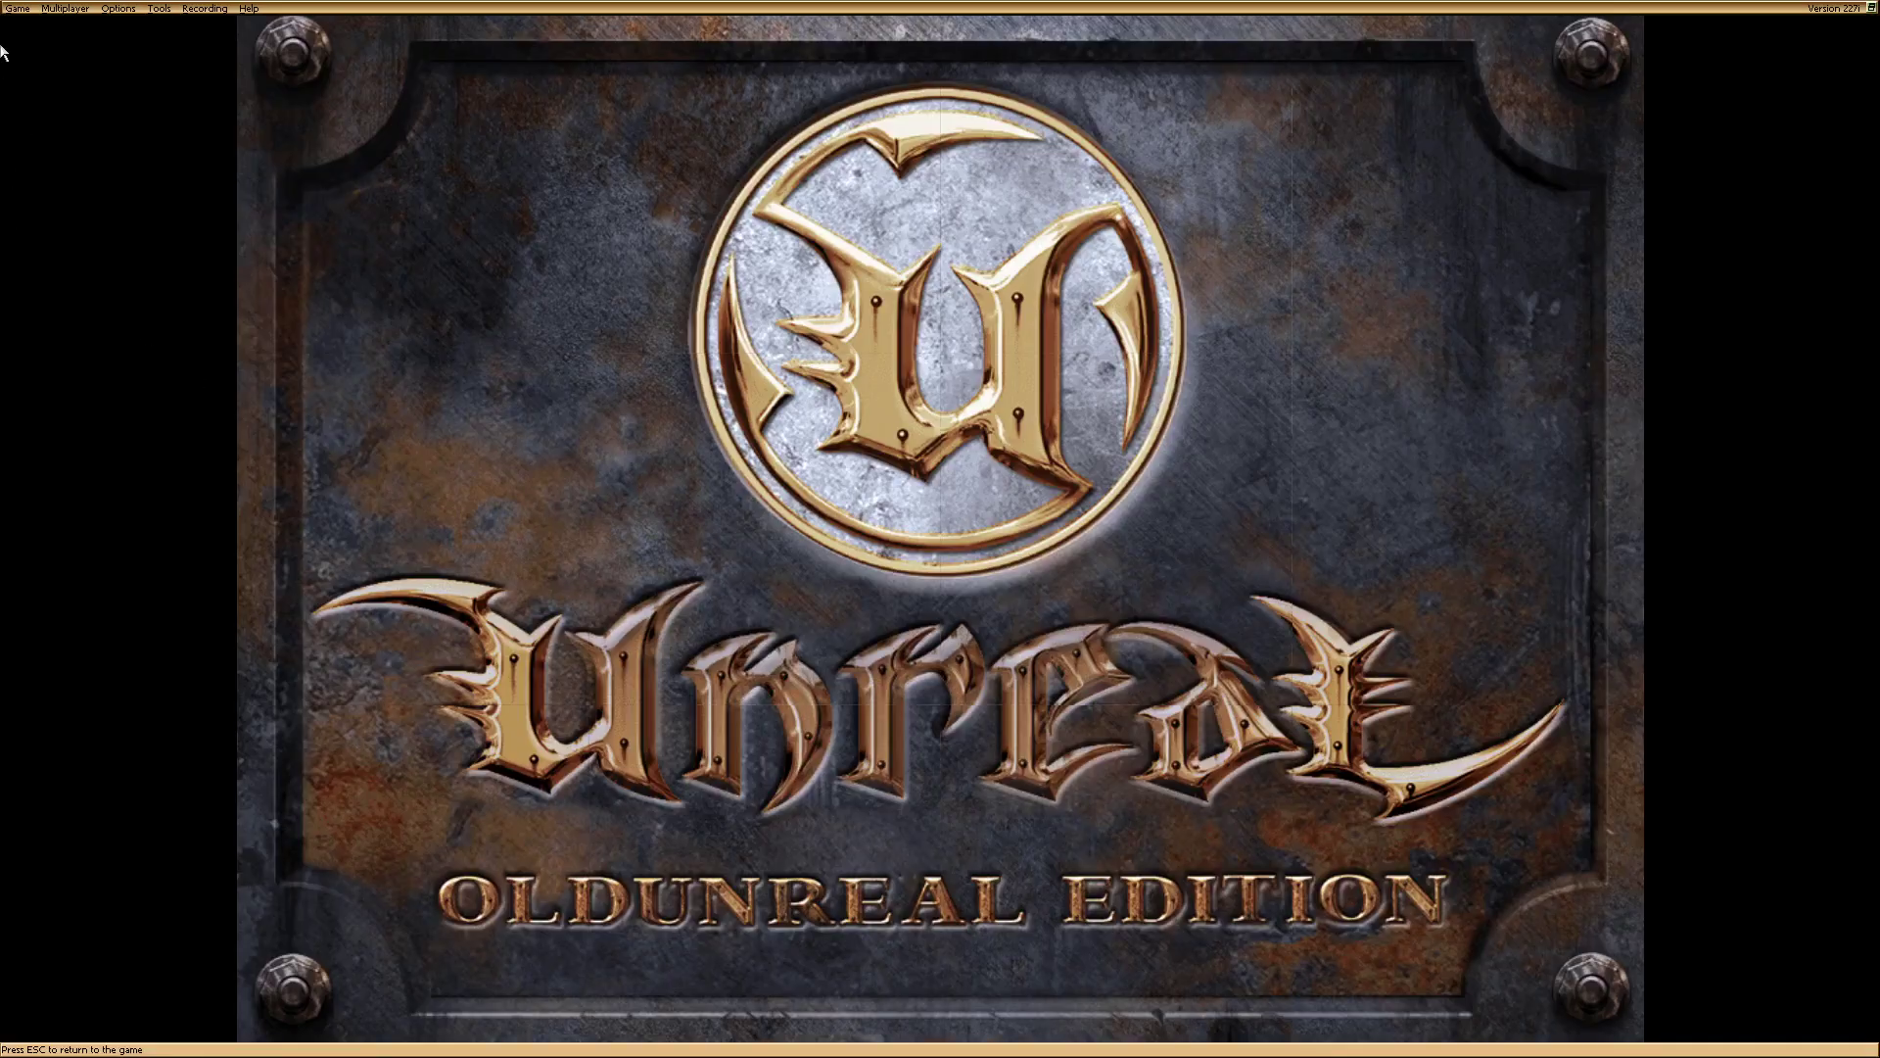
left_click(18, 8)
left_click(43, 120)
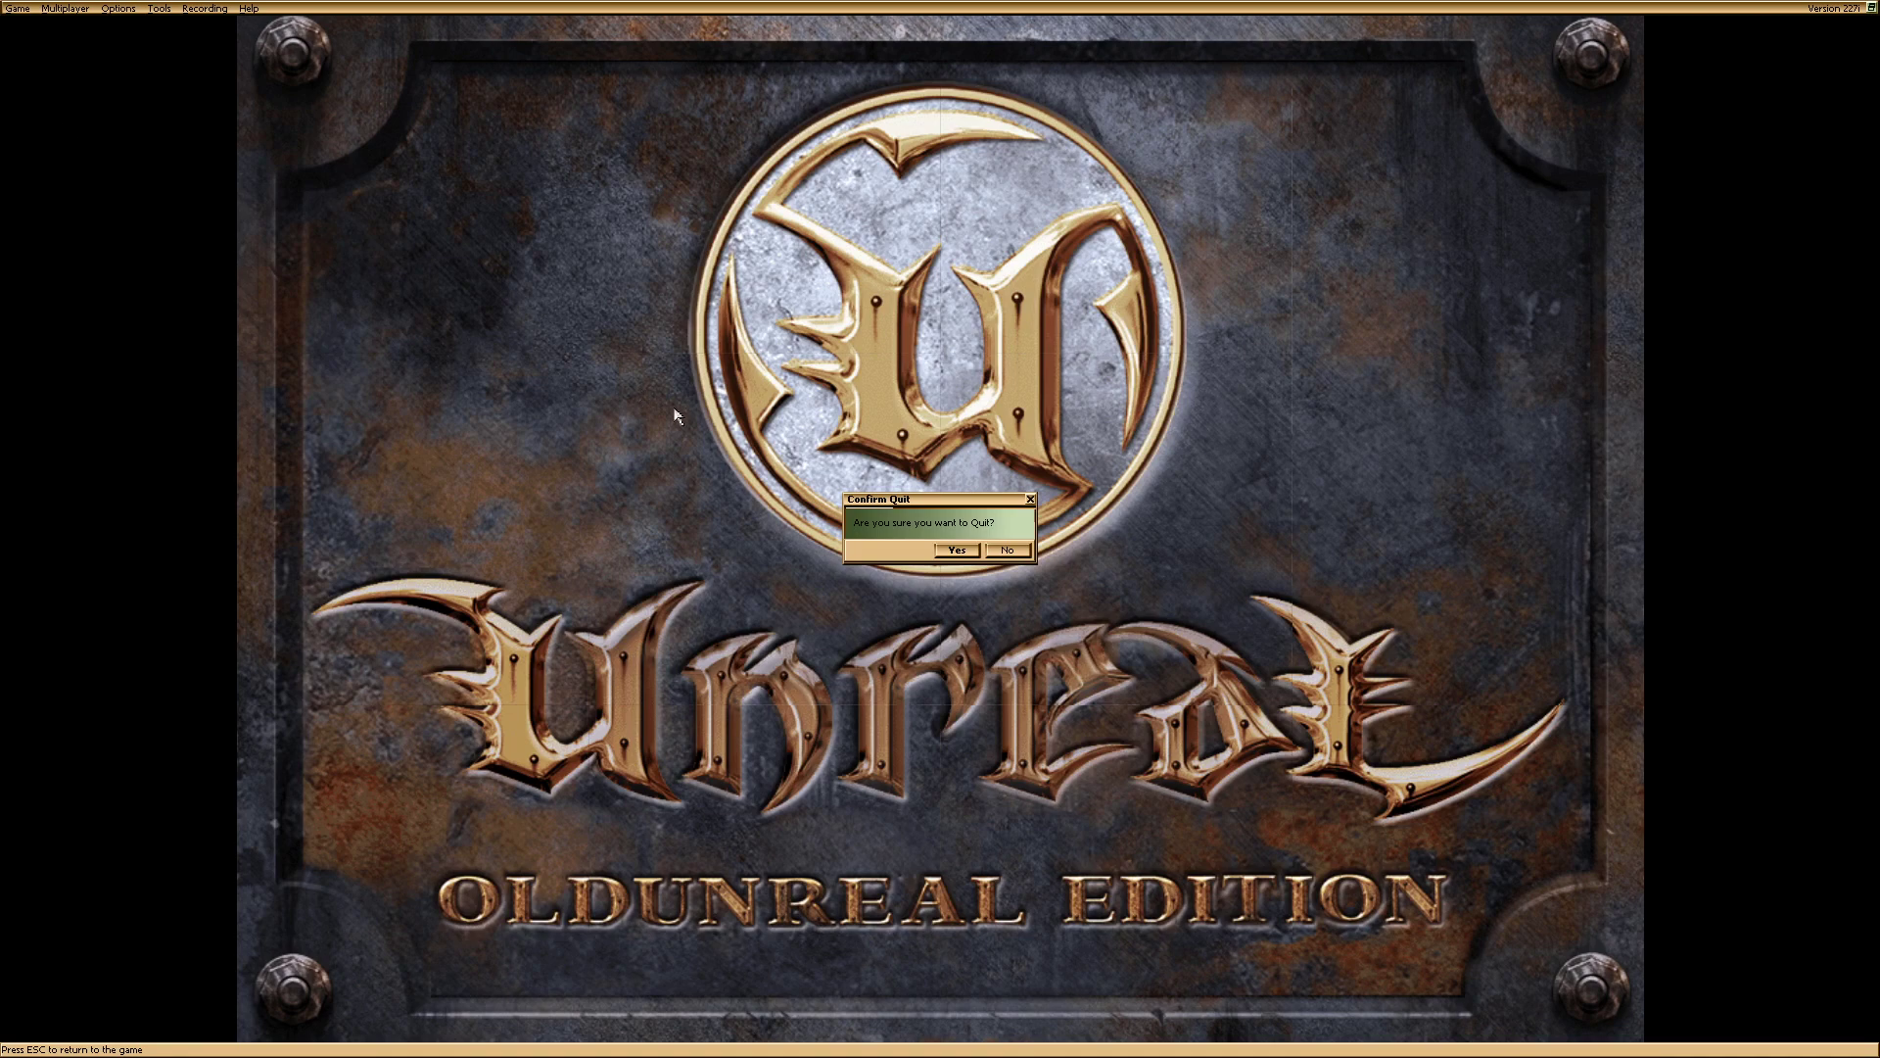
left_click(956, 549)
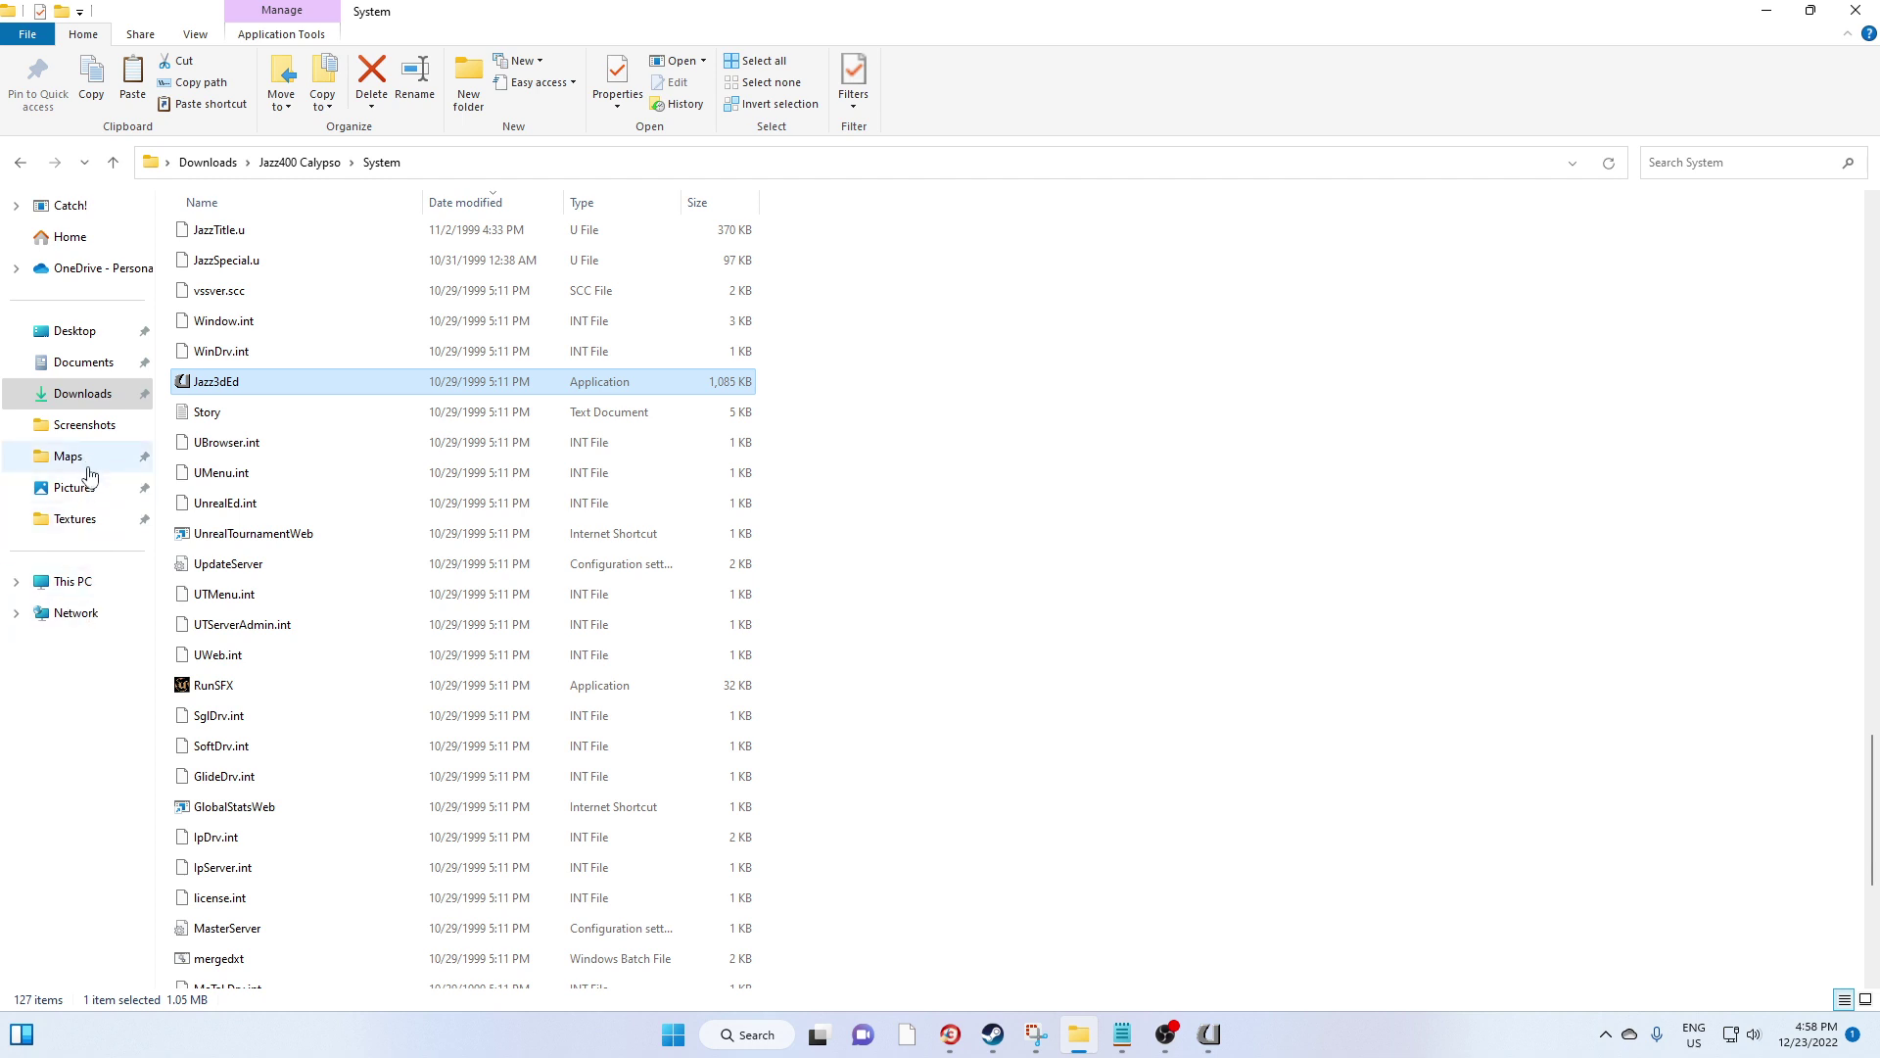
Go to the System folder inside UnrealTournament on drive C and find the UnrealTournament application
left_click(96, 521)
left_click(384, 162)
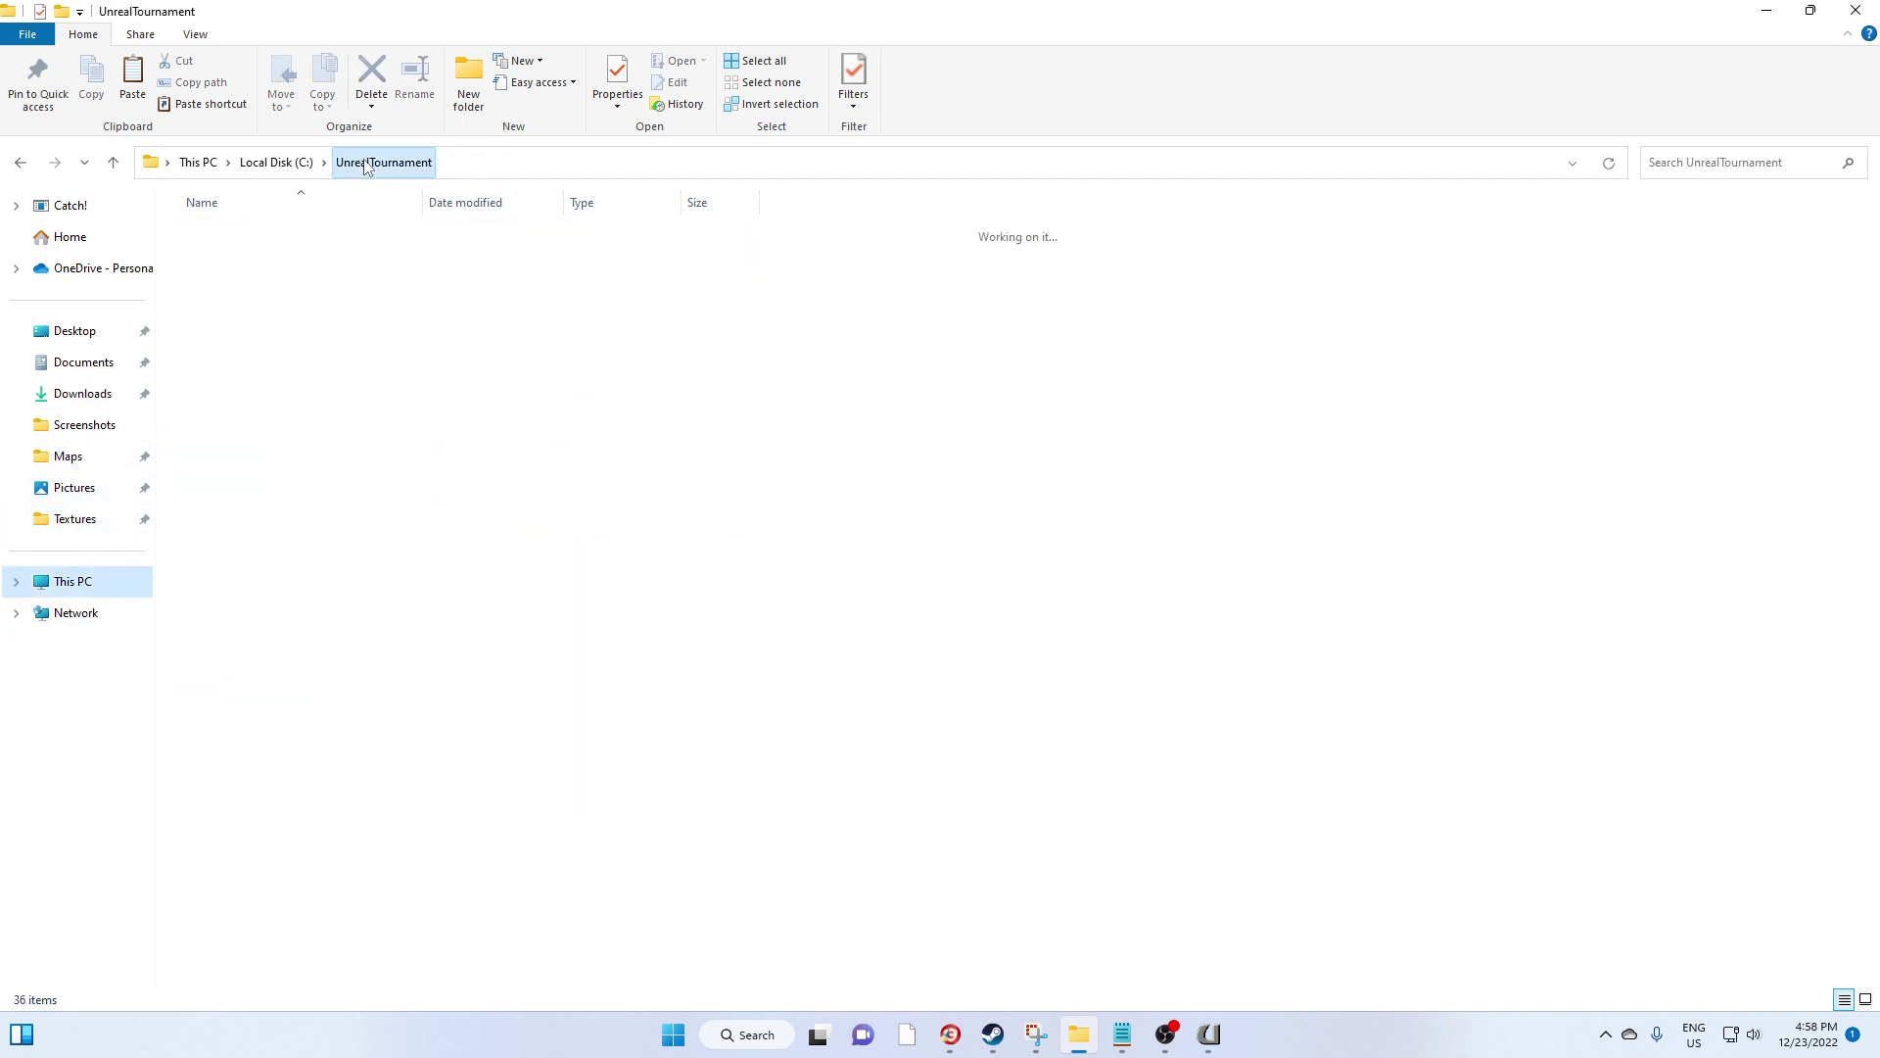
scroll(273, 730, "down", 2)
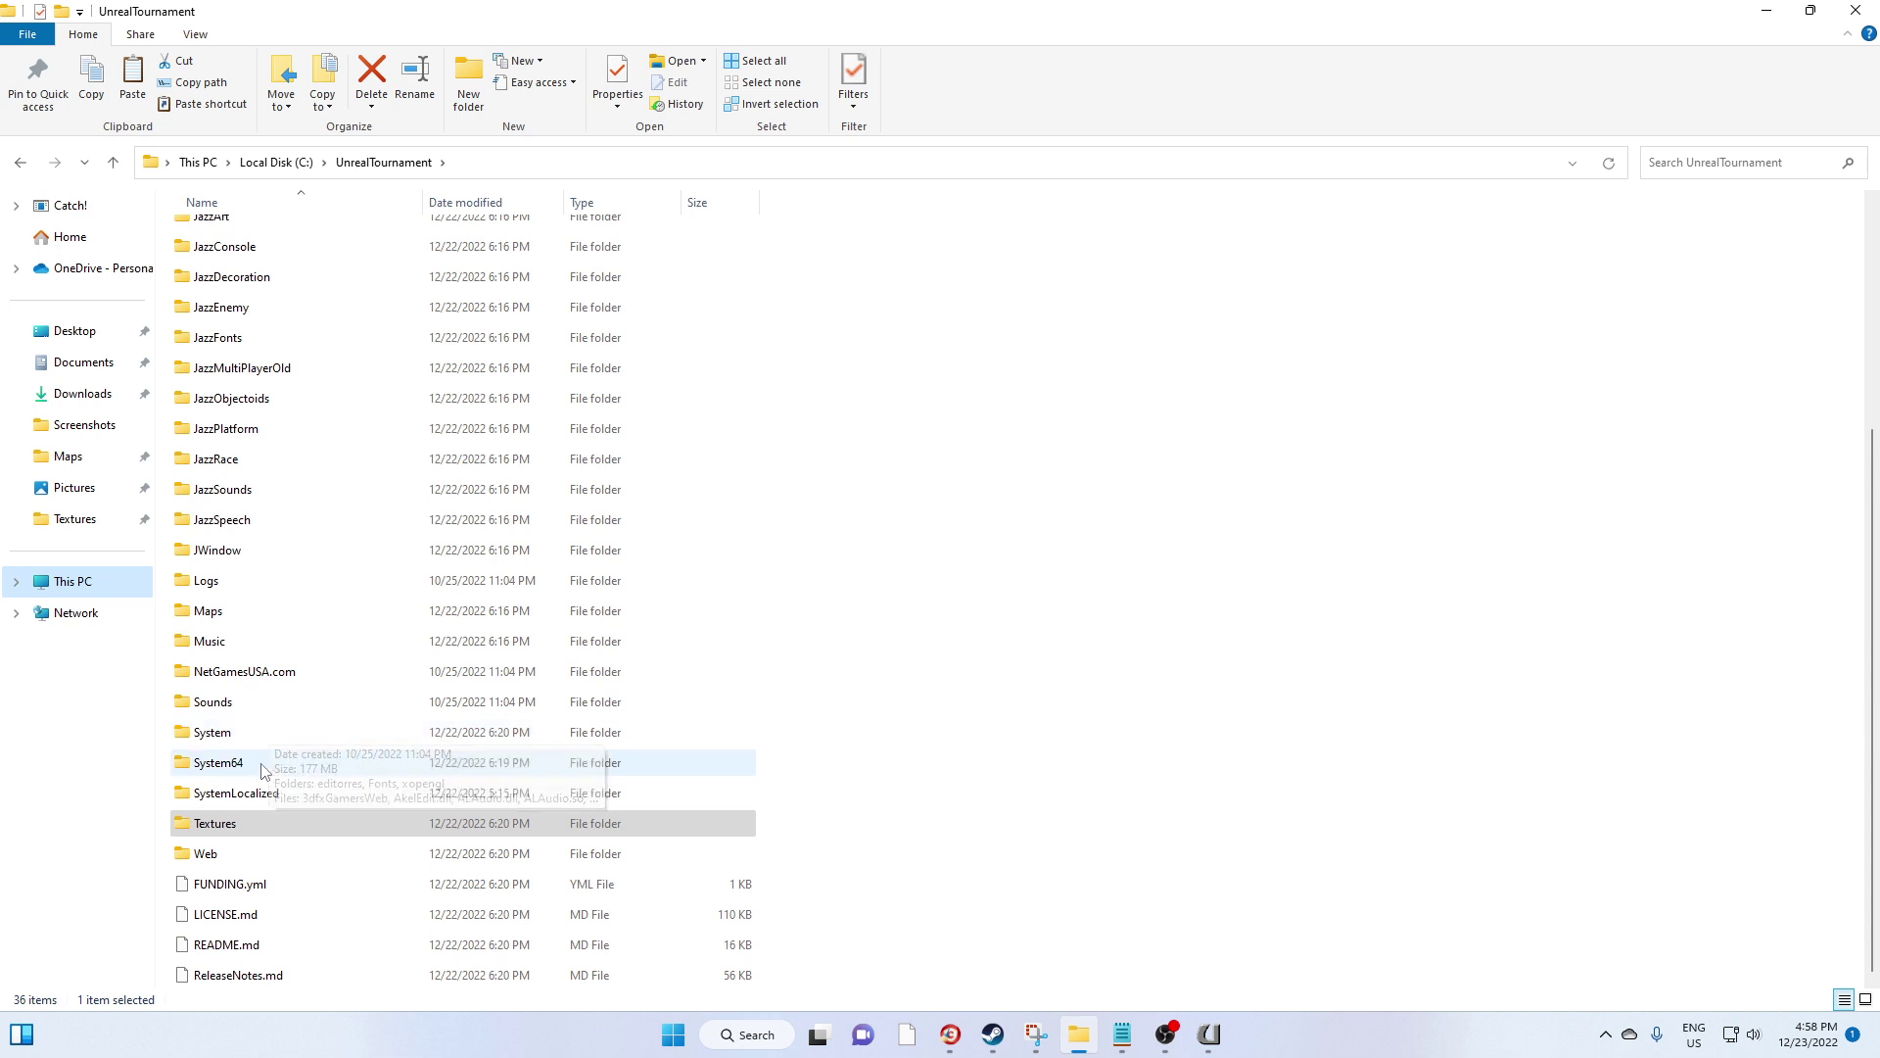
double_click(272, 742)
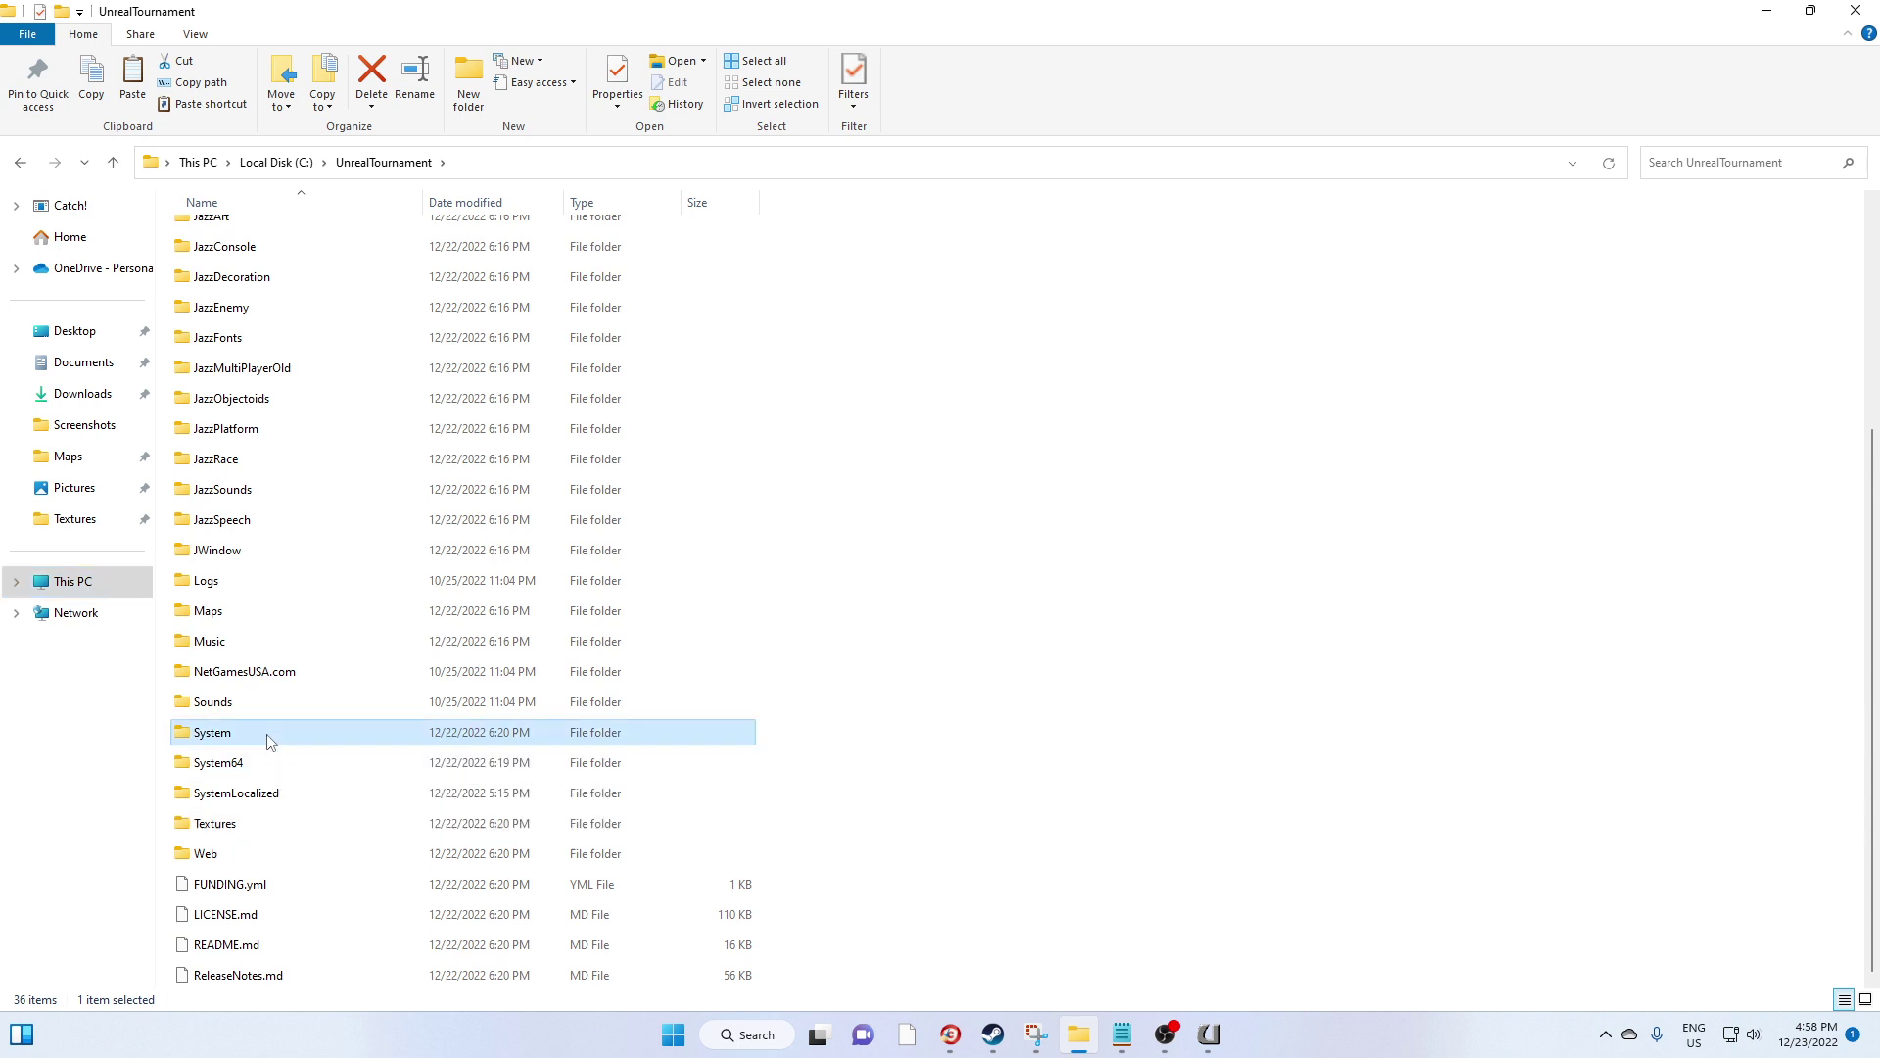
scroll(304, 621, "down", 8)
scroll(303, 617, "down", 15)
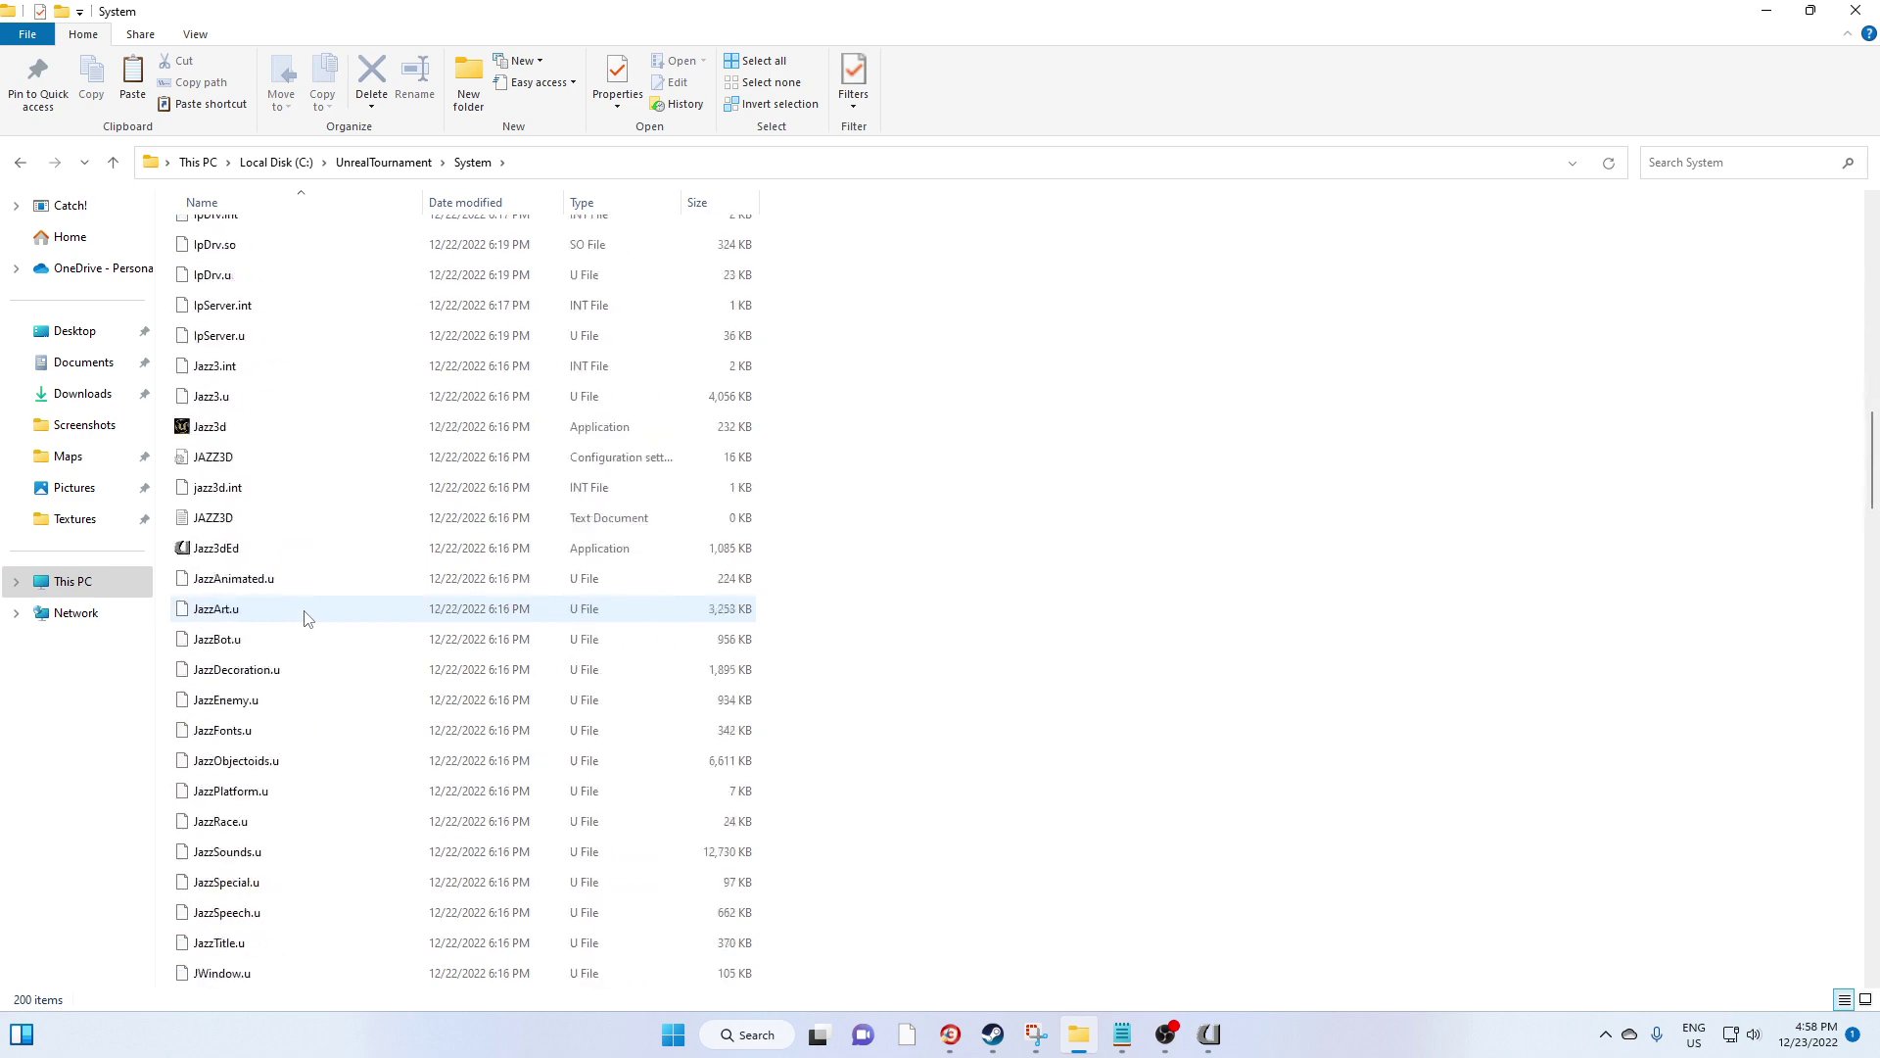
scroll(303, 617, "down", 20)
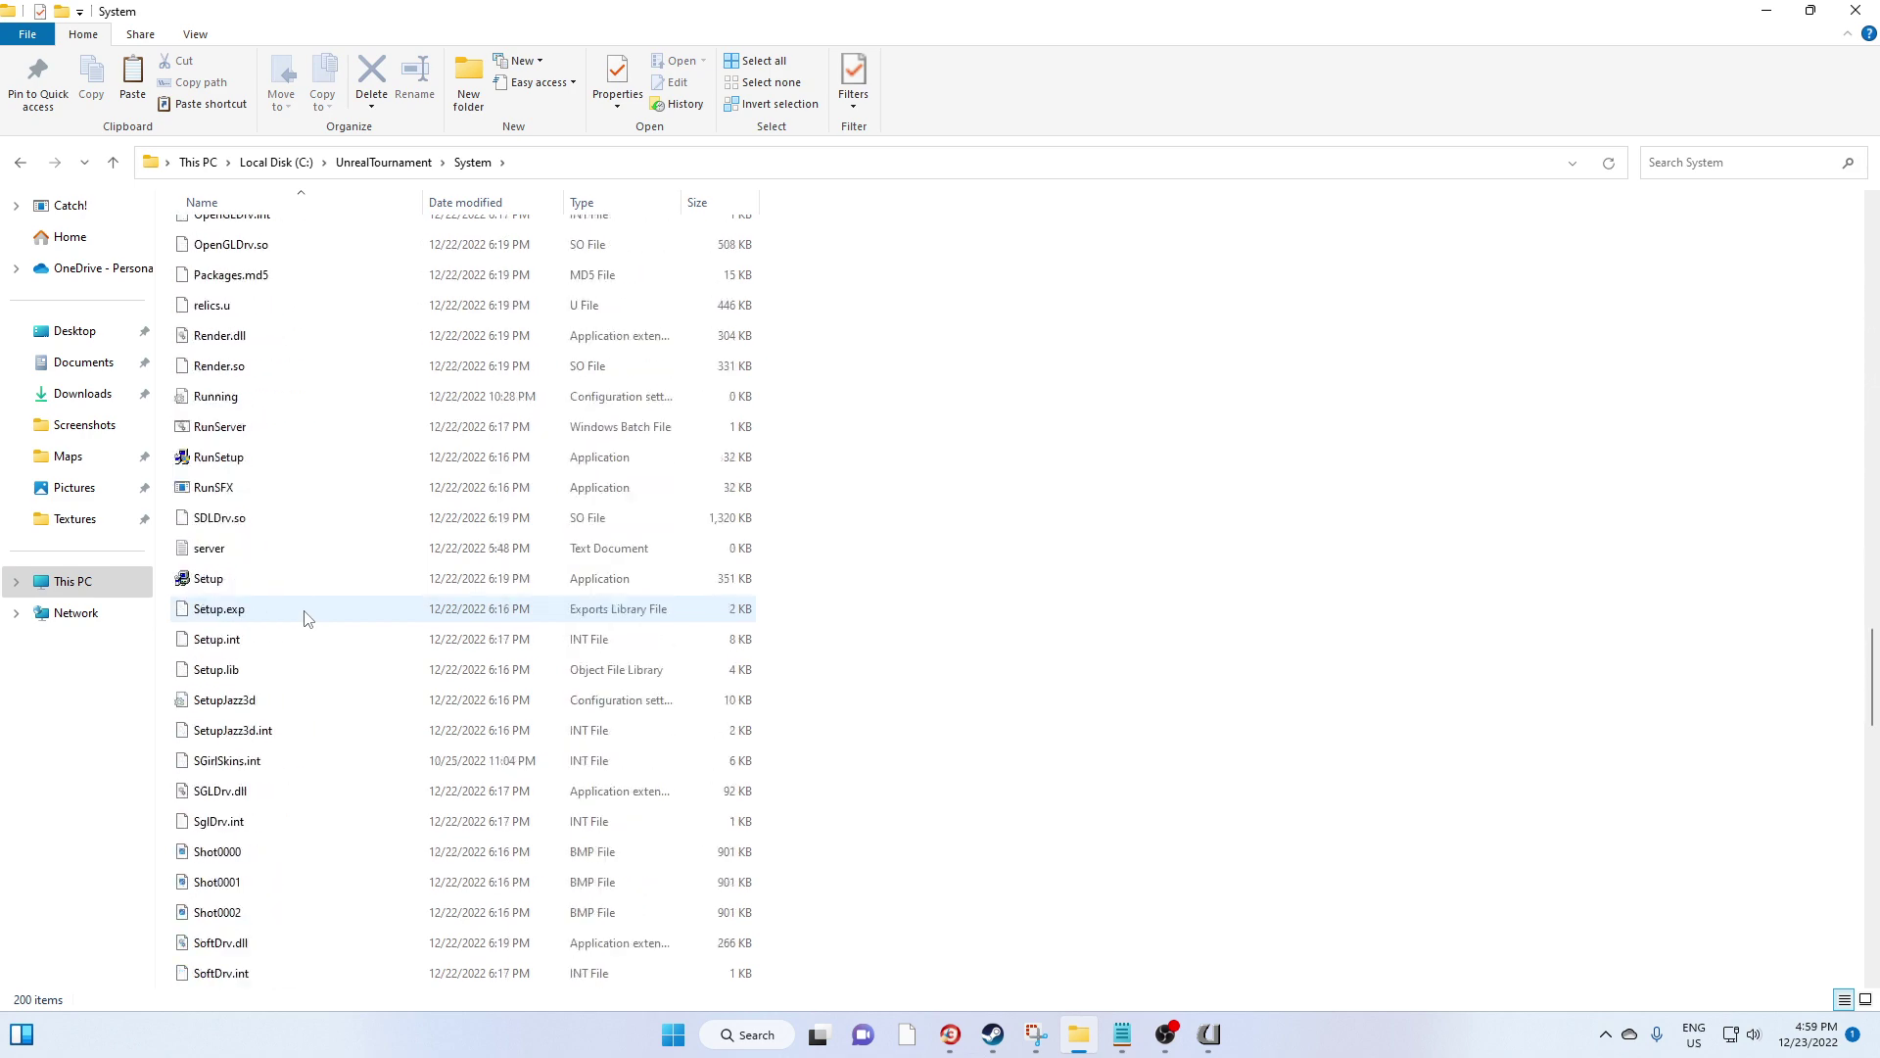
scroll(304, 617, "up", 4)
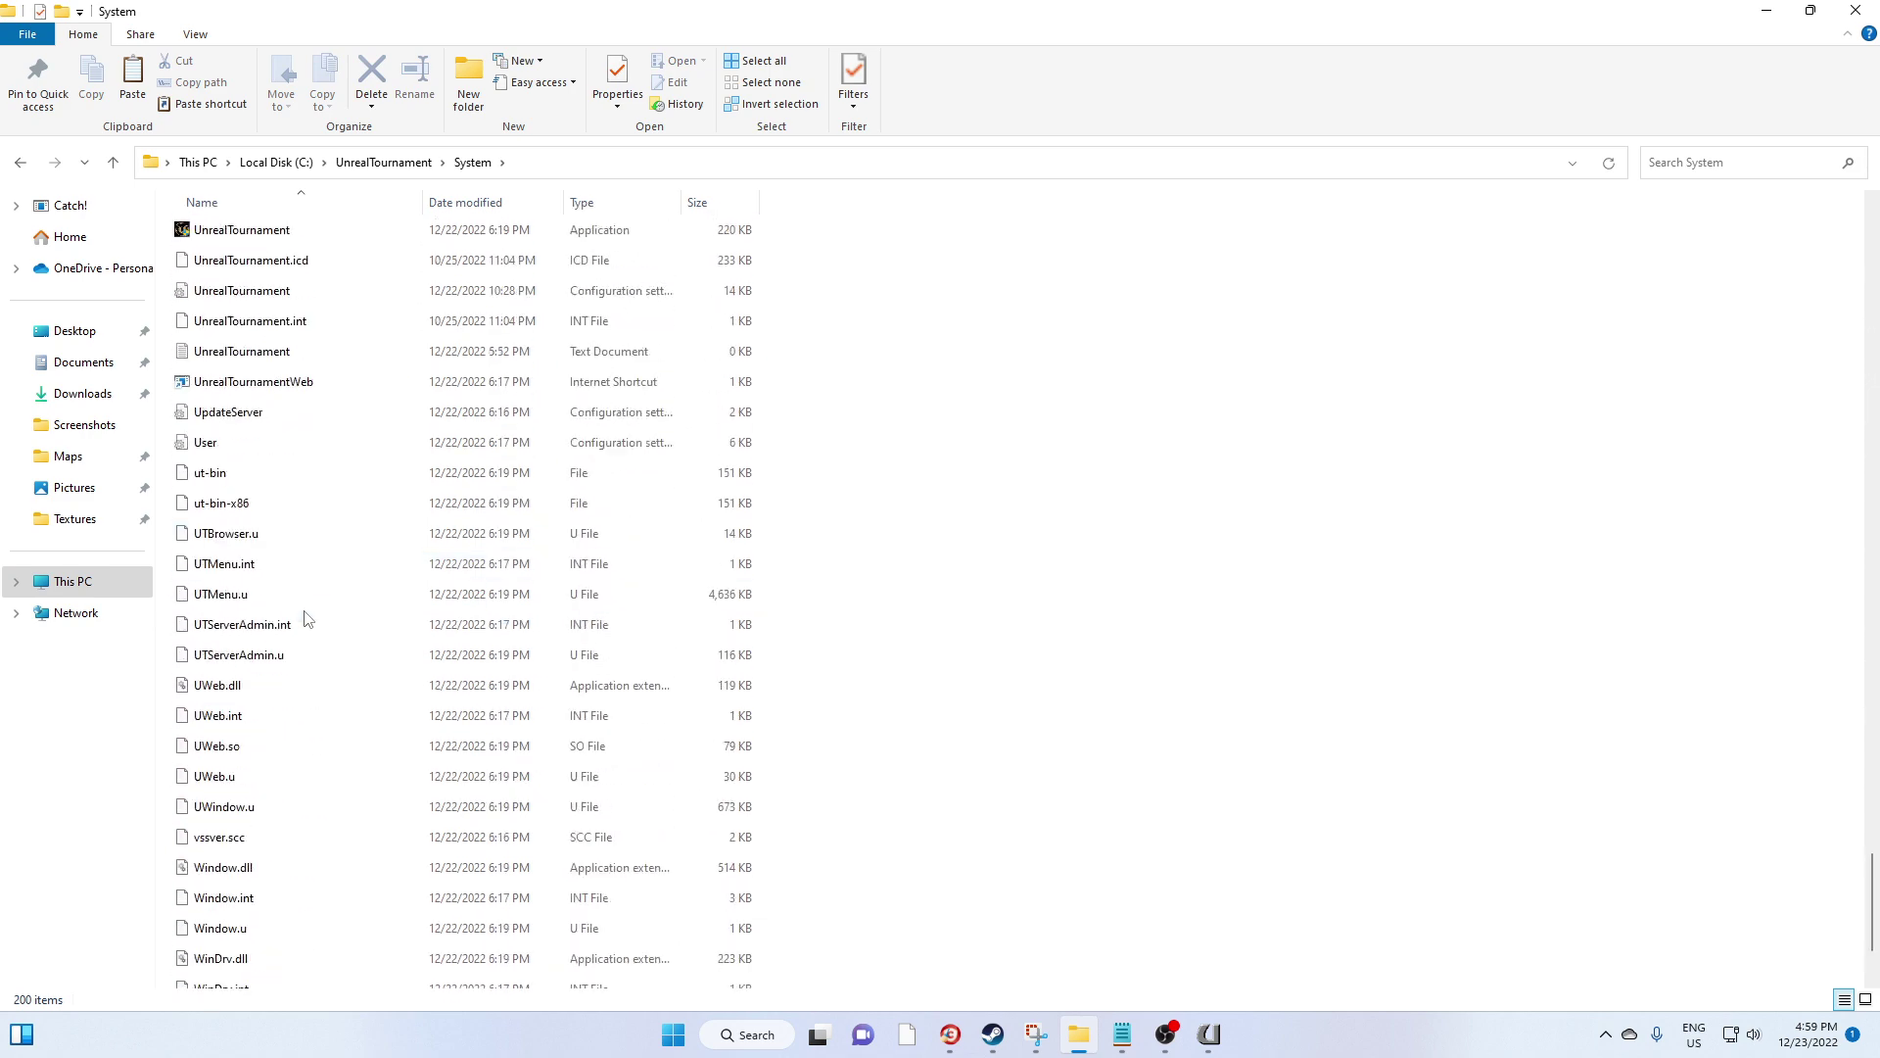
Try to launch the UnrealTournament application normally from its recovery mode options, and dismiss the error
double_click(272, 415)
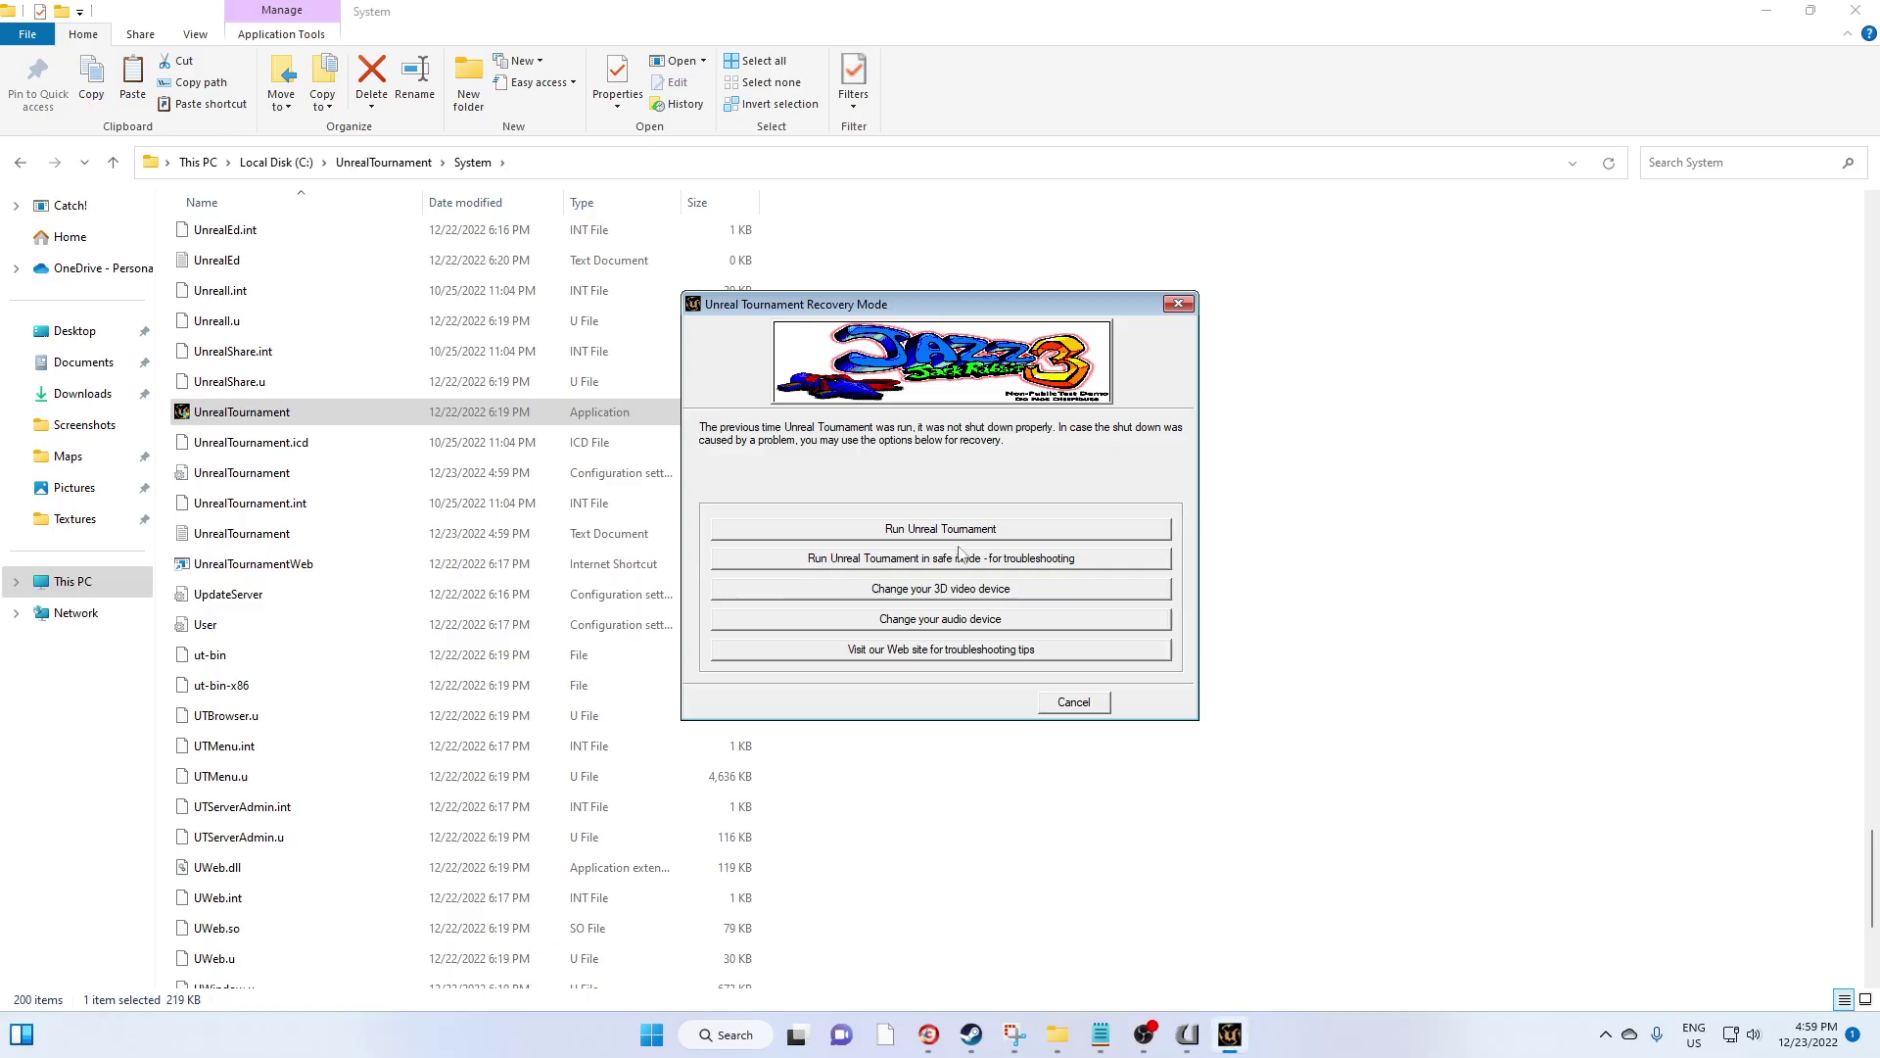
left_click(938, 529)
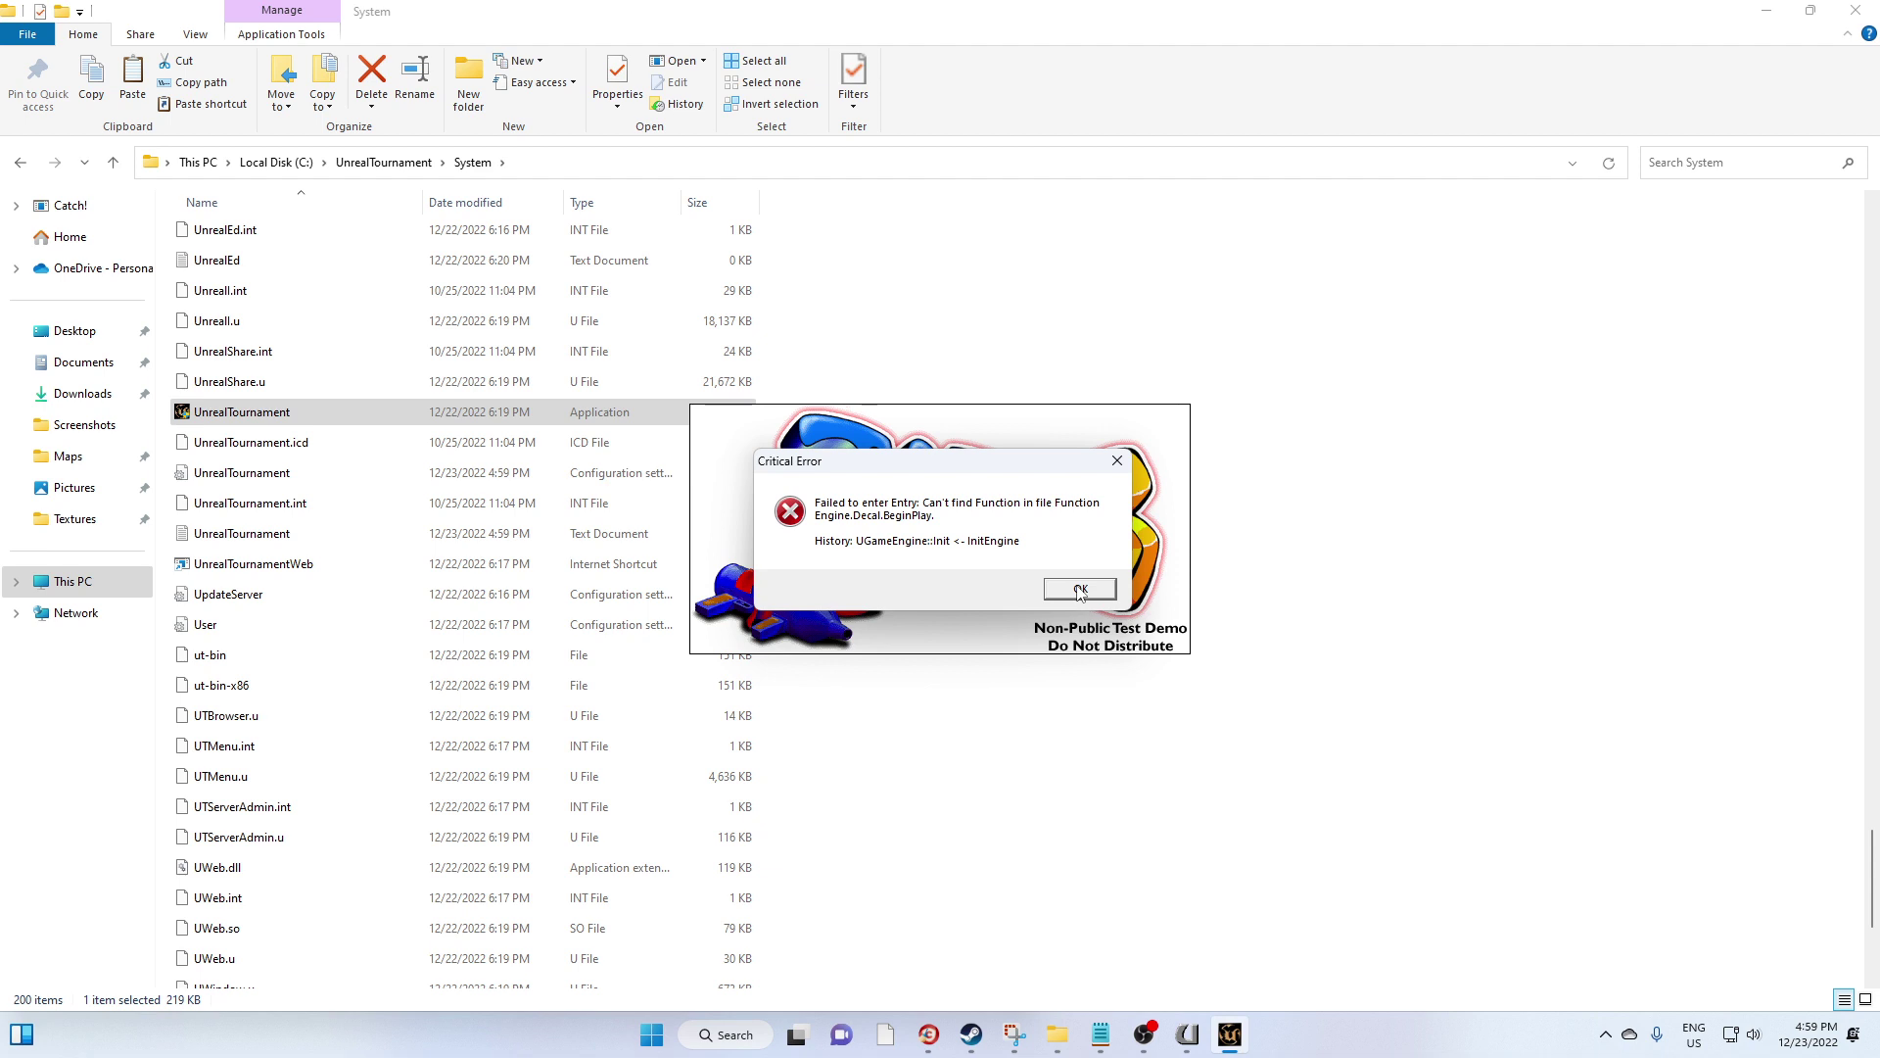
left_click(1079, 588)
Try to start the UnrealEd application from the UnrealTournament System folder and dismiss the error
scroll(784, 578, "up", 4)
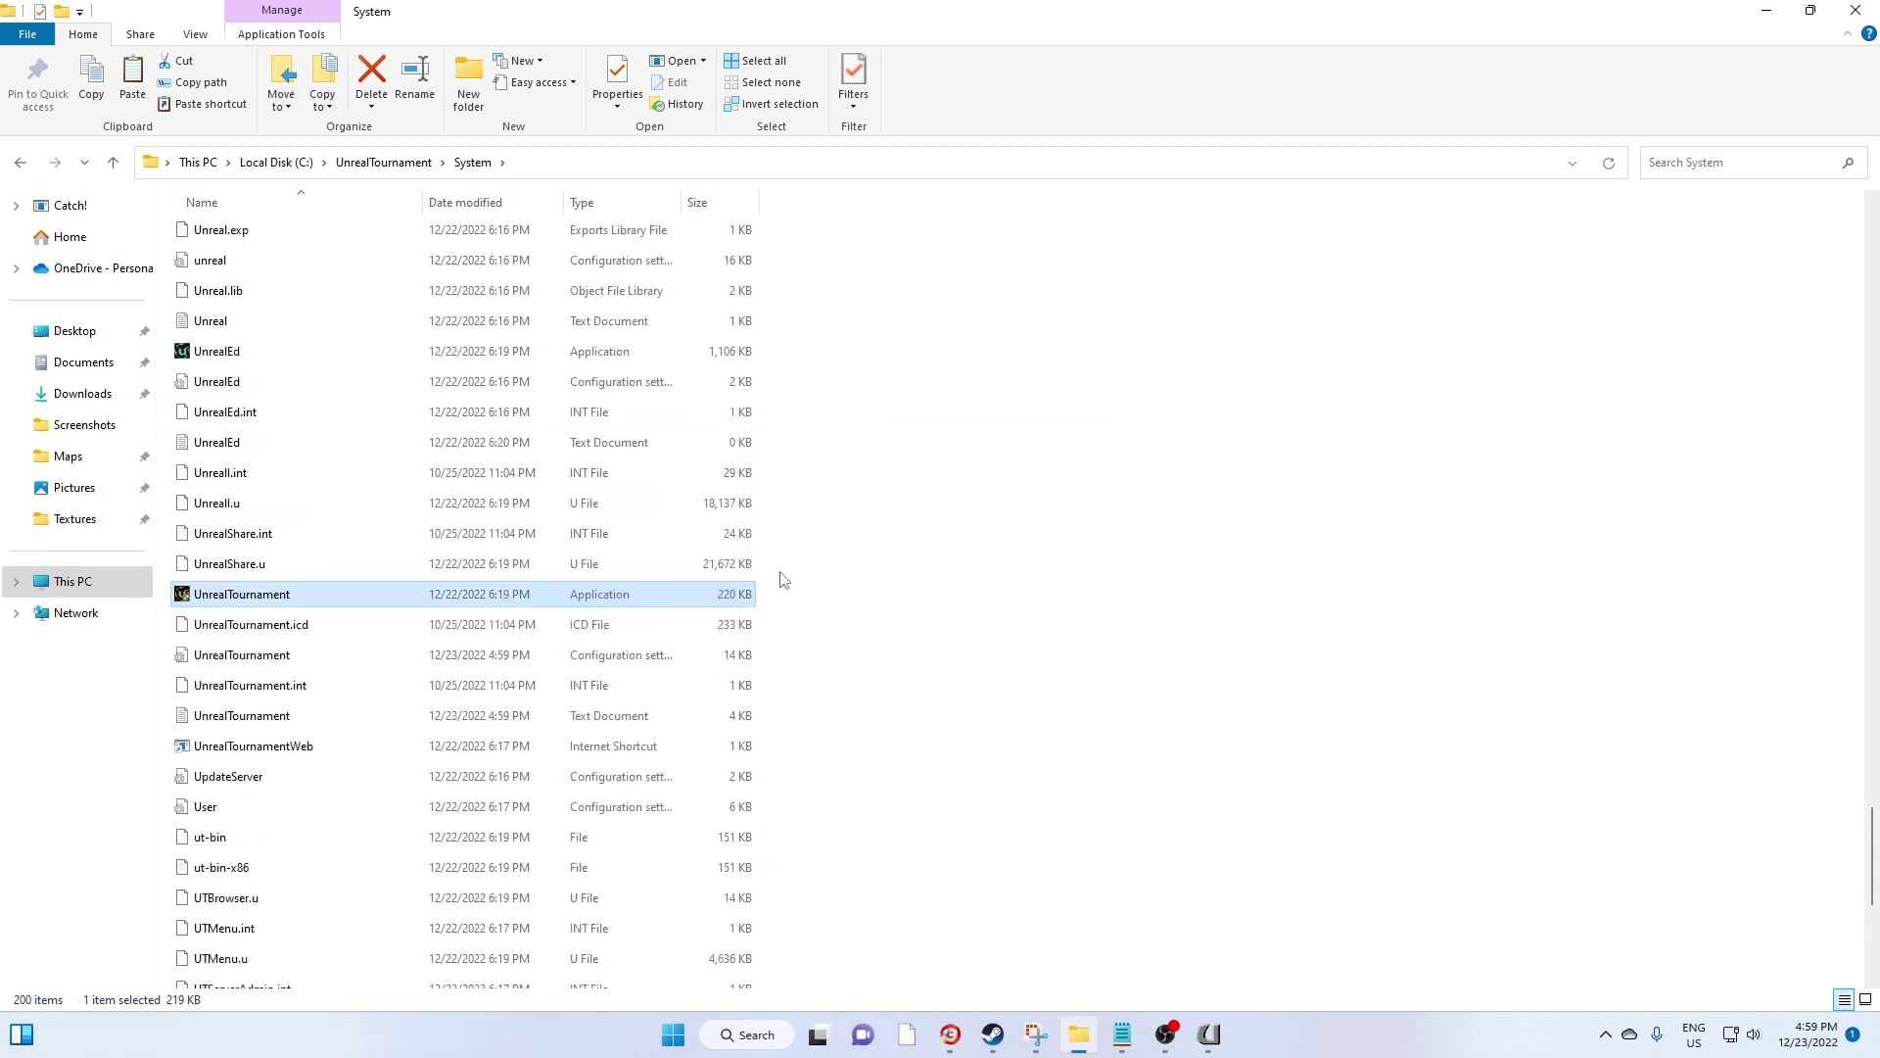
double_click(305, 537)
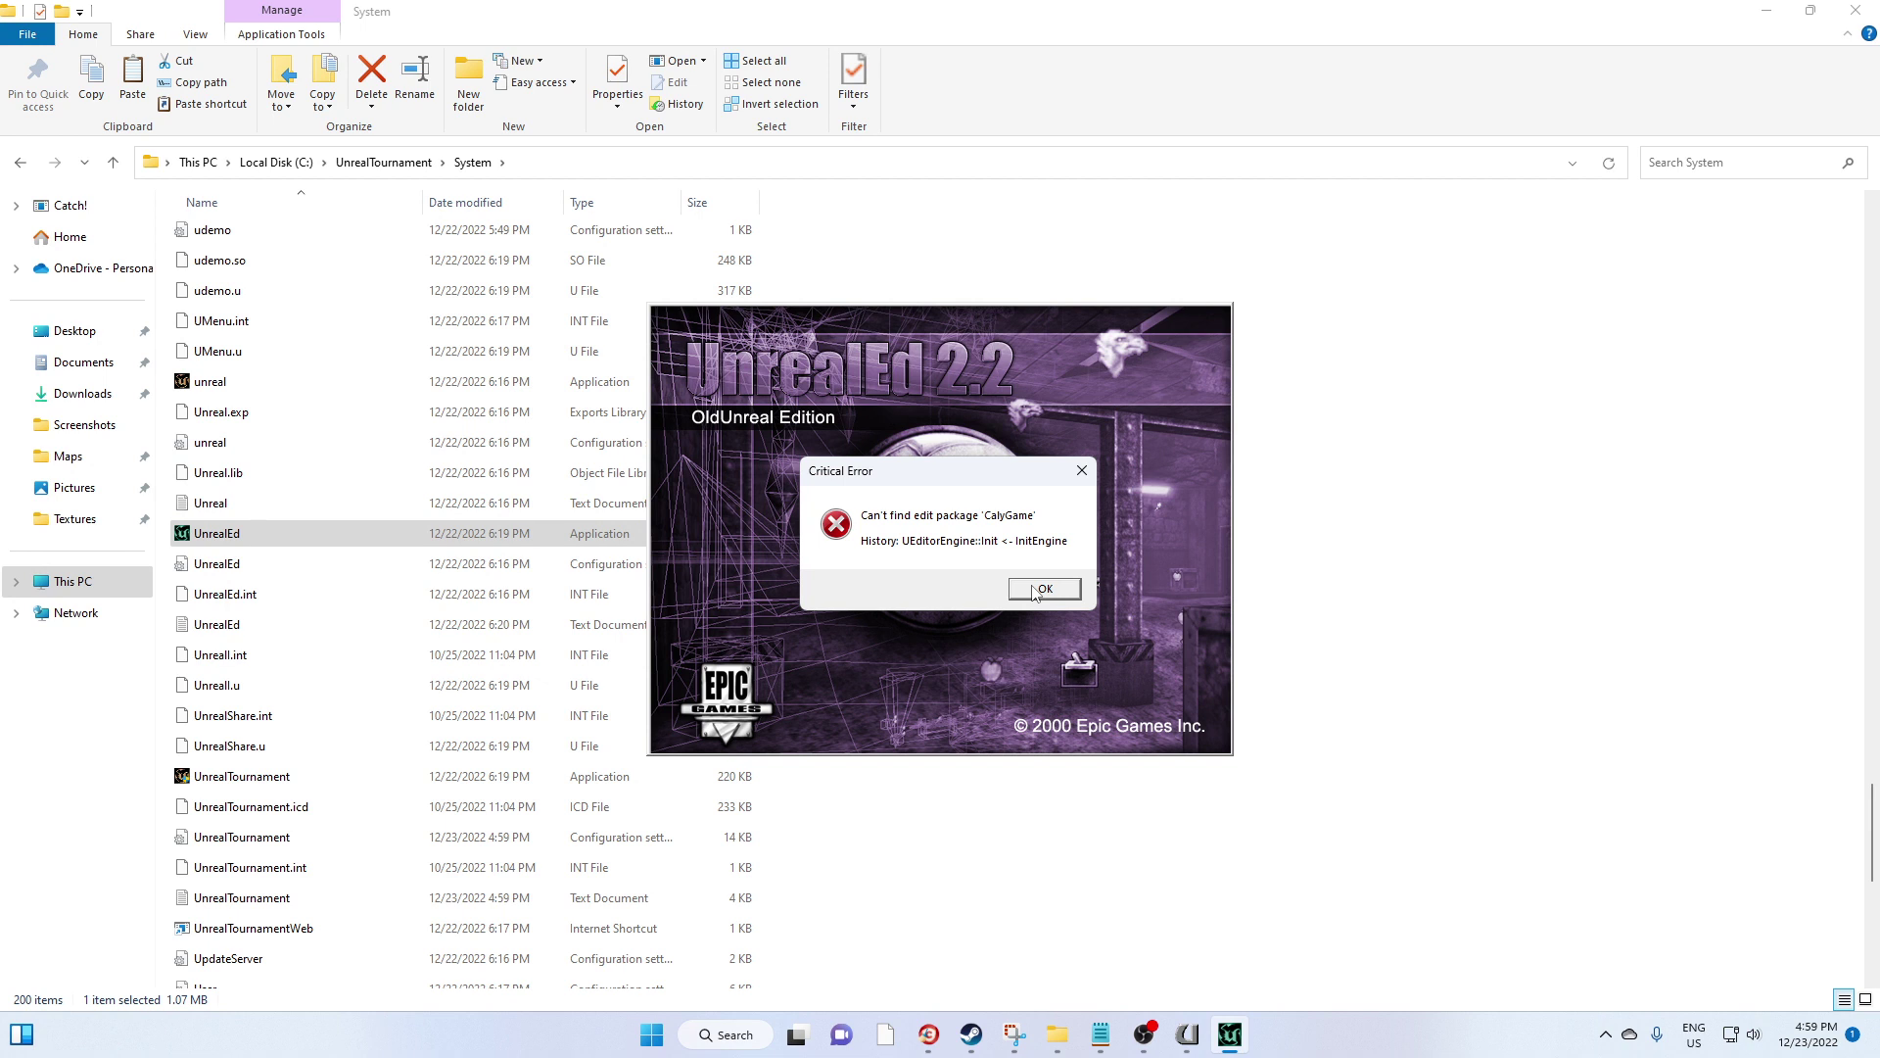
left_click(1035, 589)
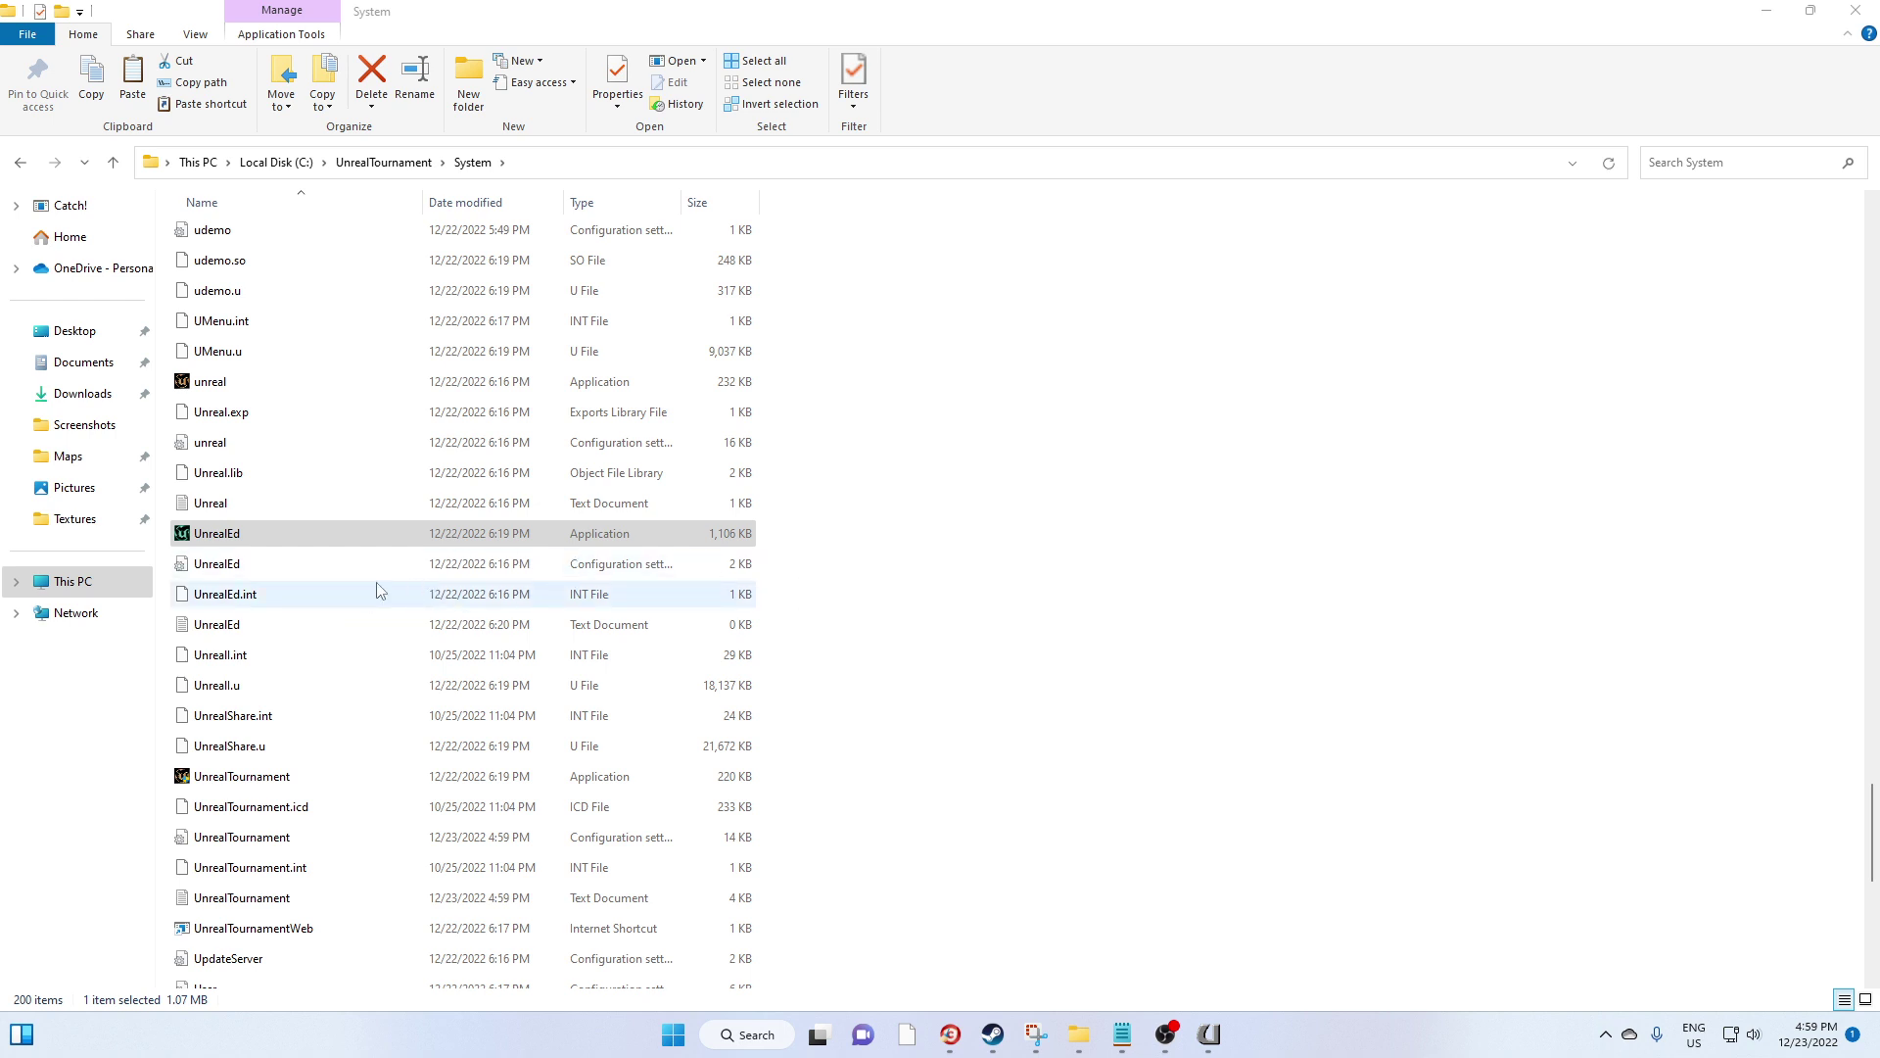
Try to run the unreal application from the same System folder, allowing it past the SmartScreen block, and dismiss the error
scroll(340, 608, "up", 7)
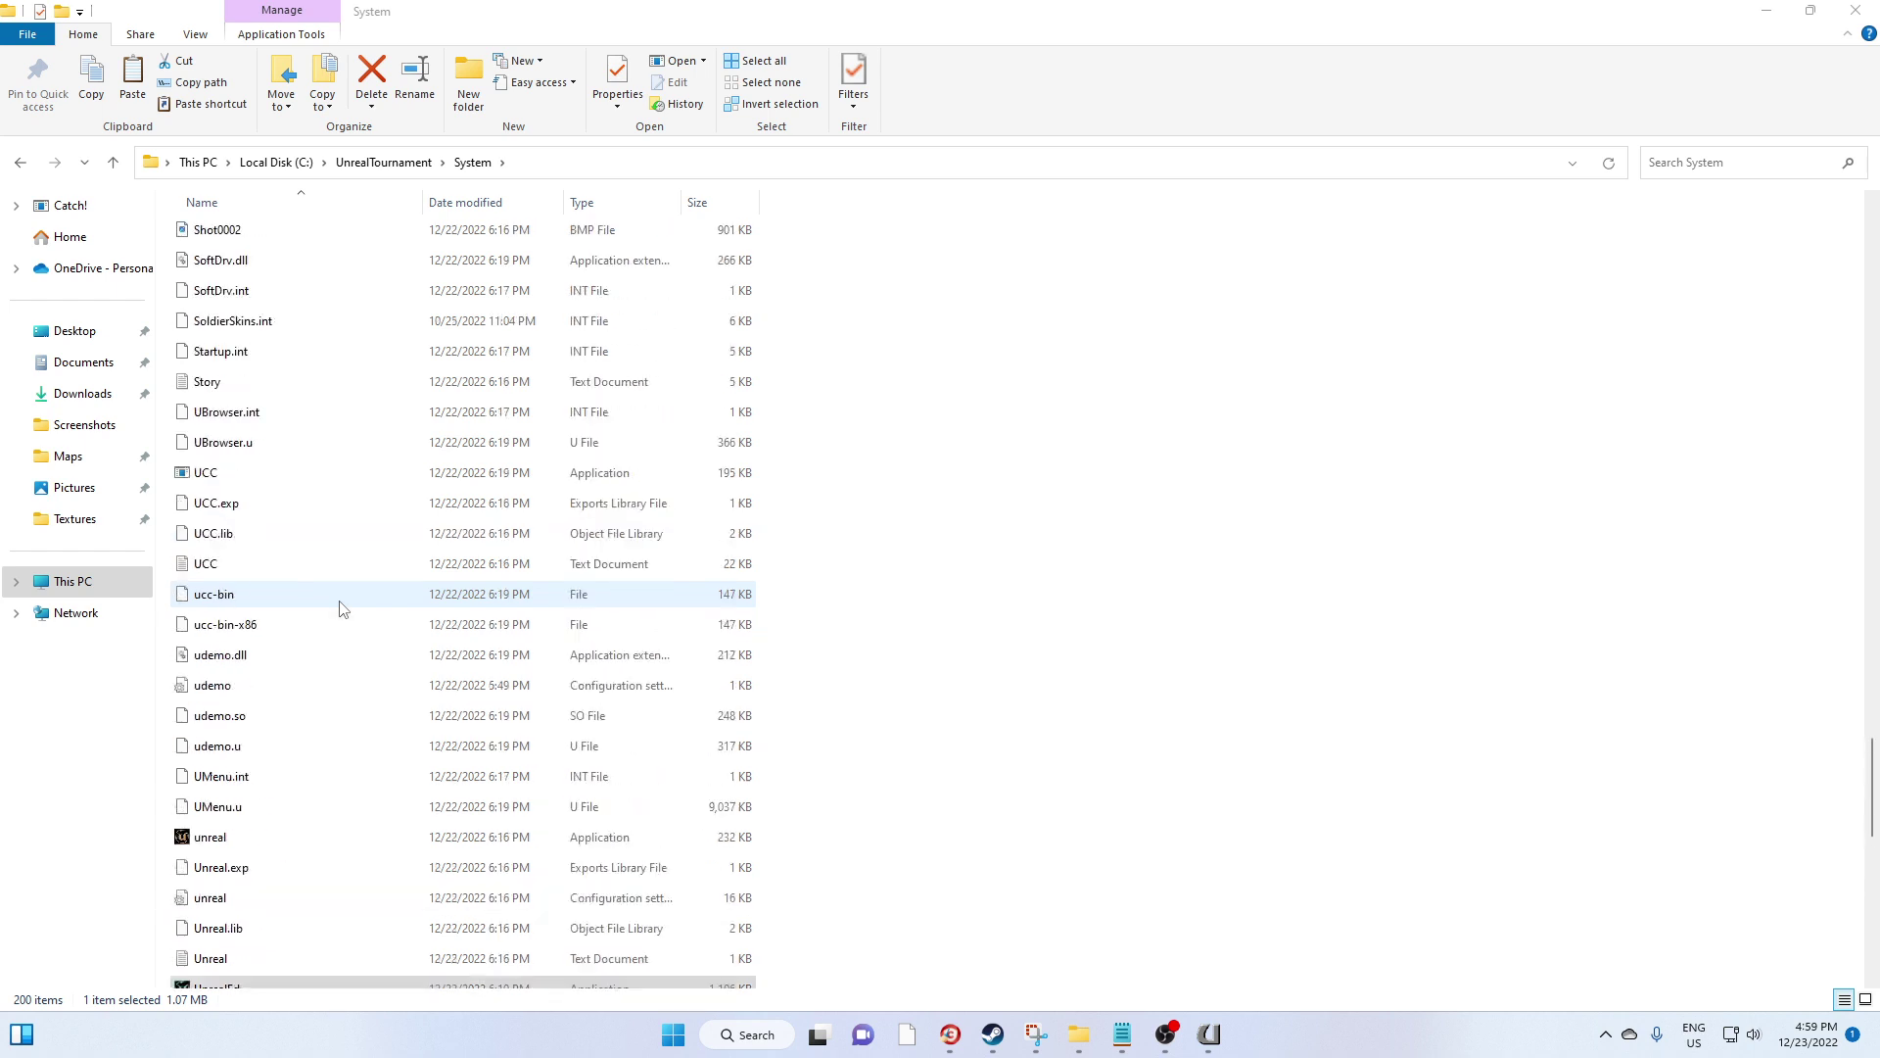
scroll(328, 675, "down", 3)
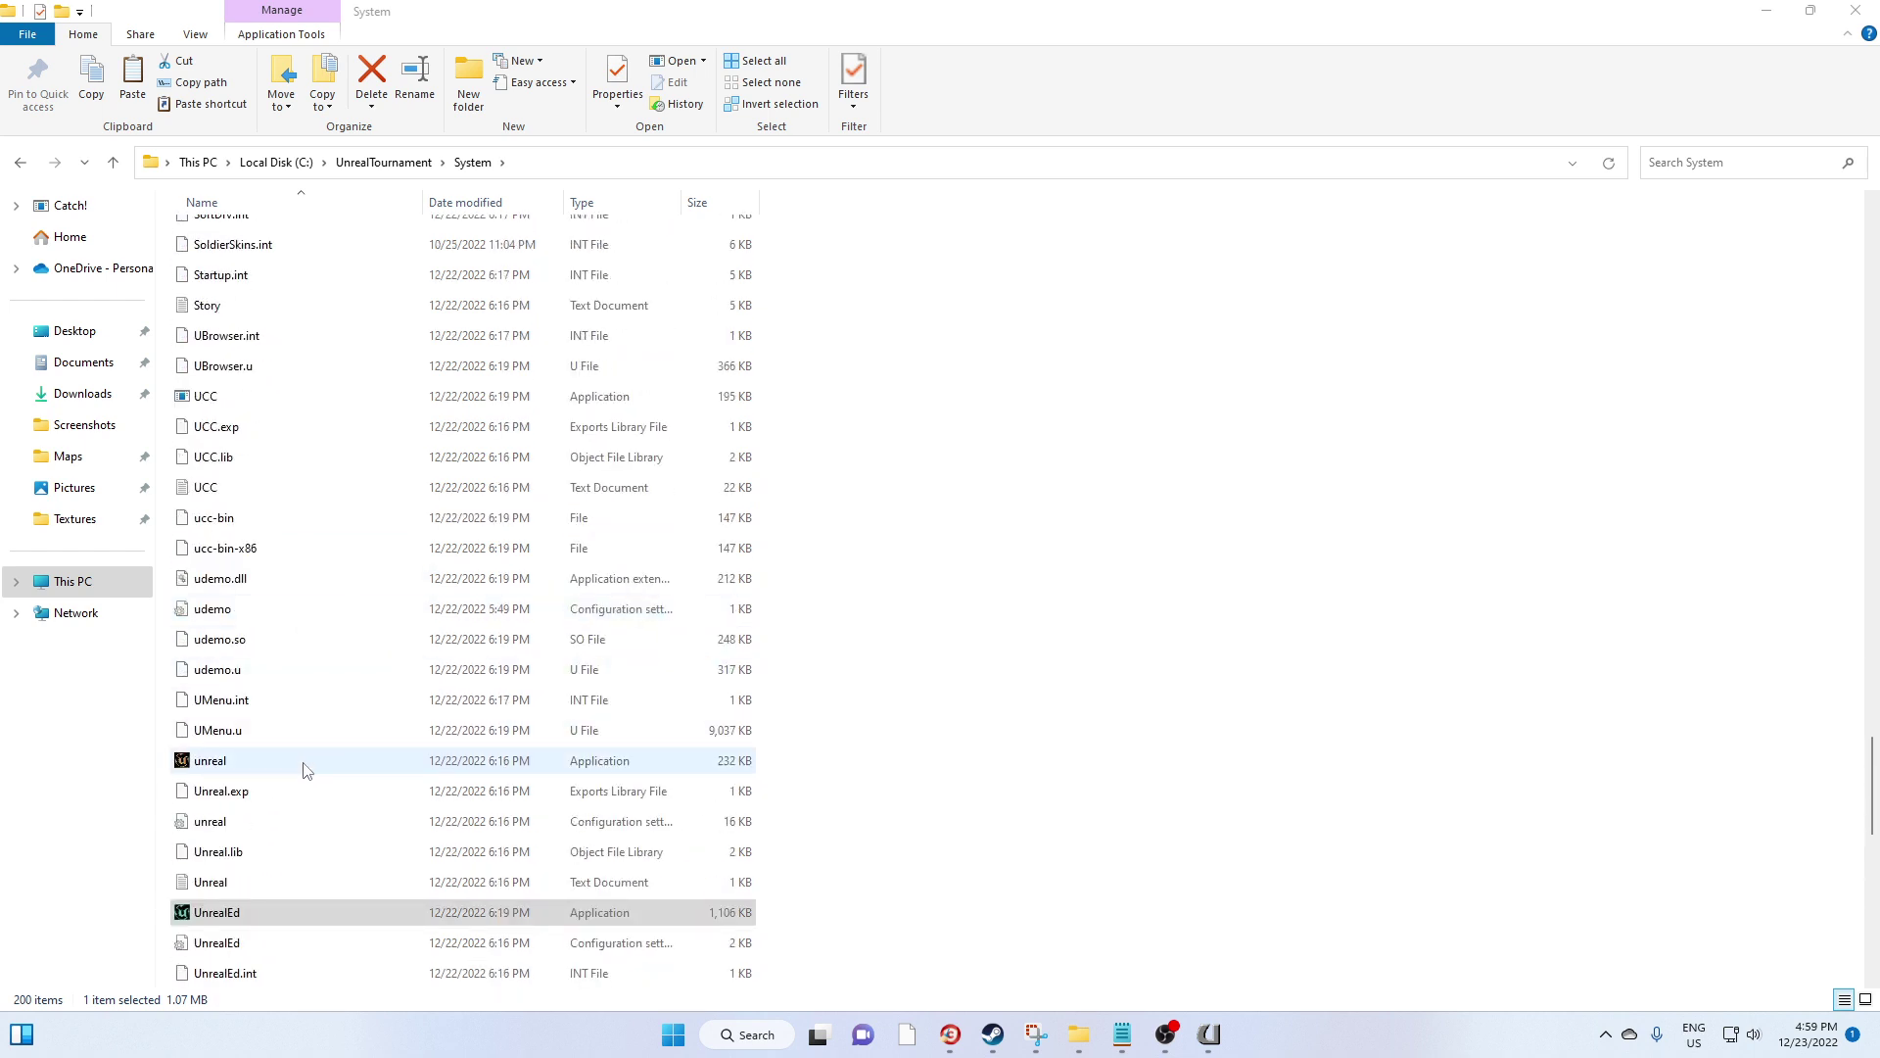
double_click(303, 764)
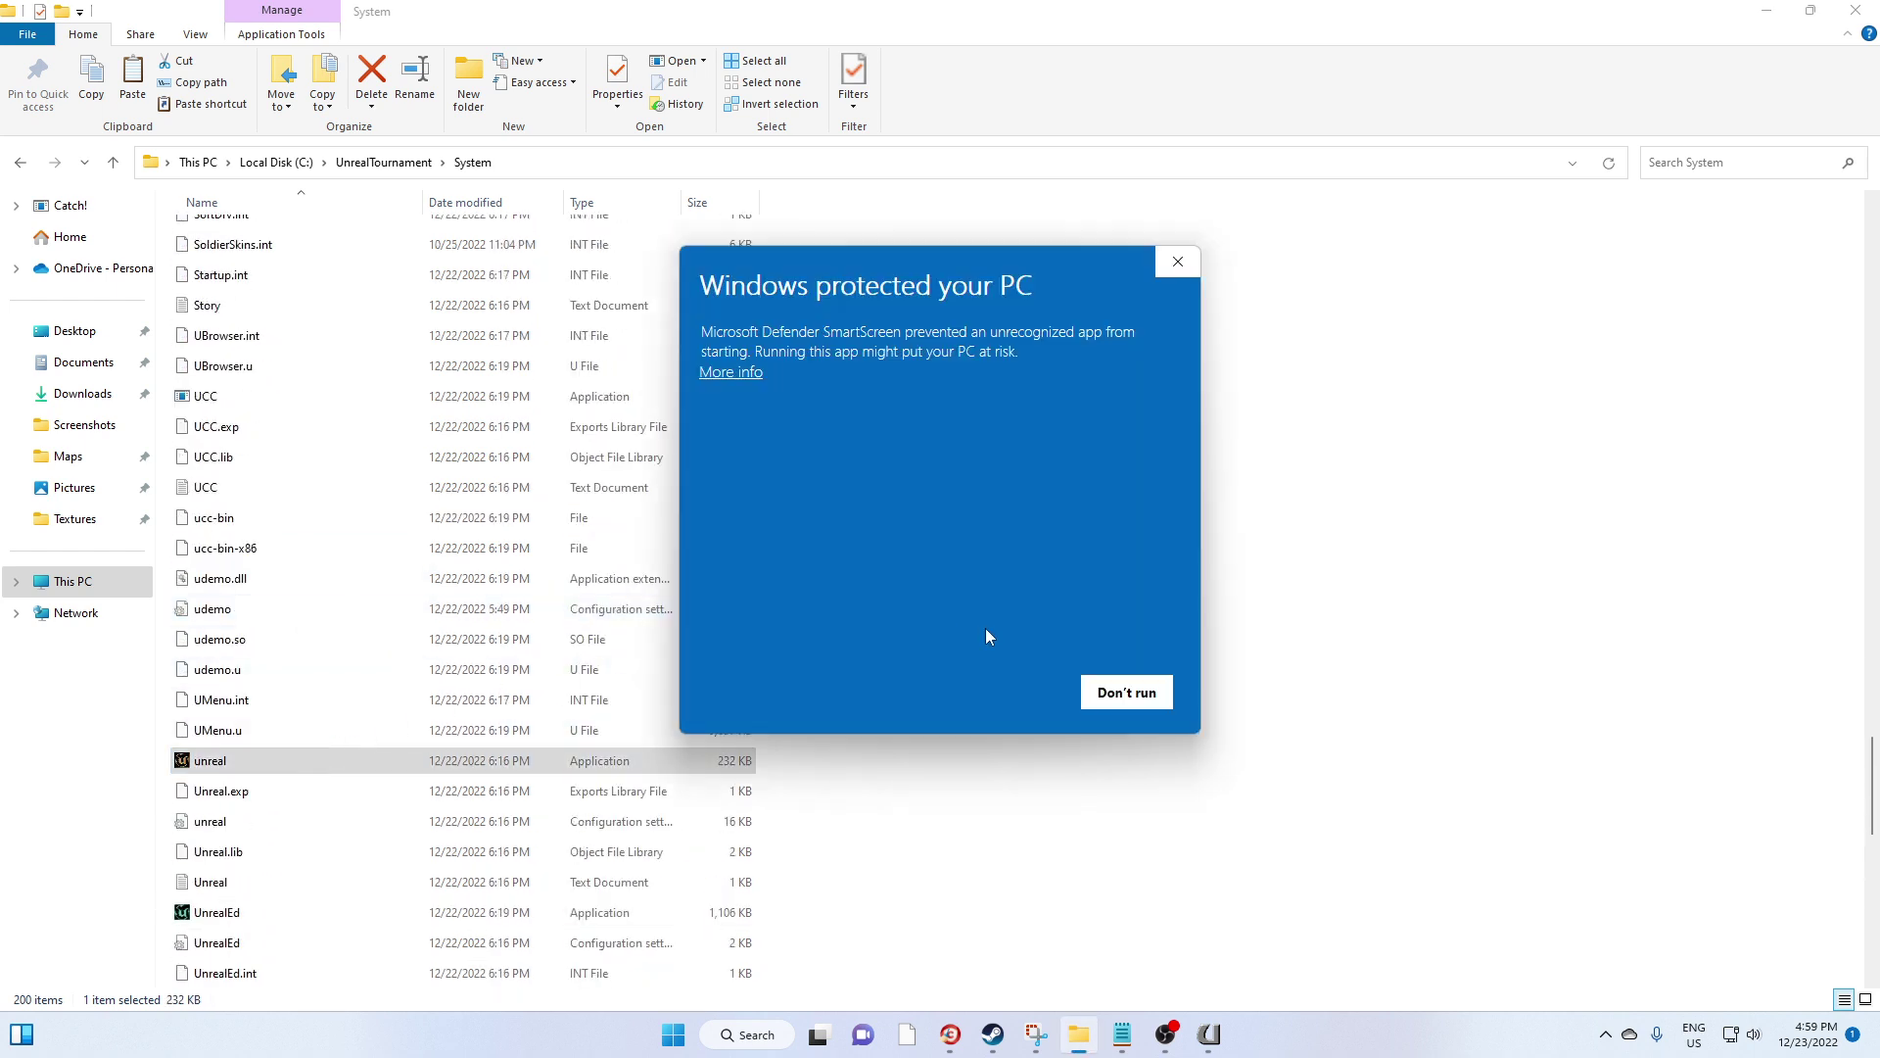
left_click(739, 372)
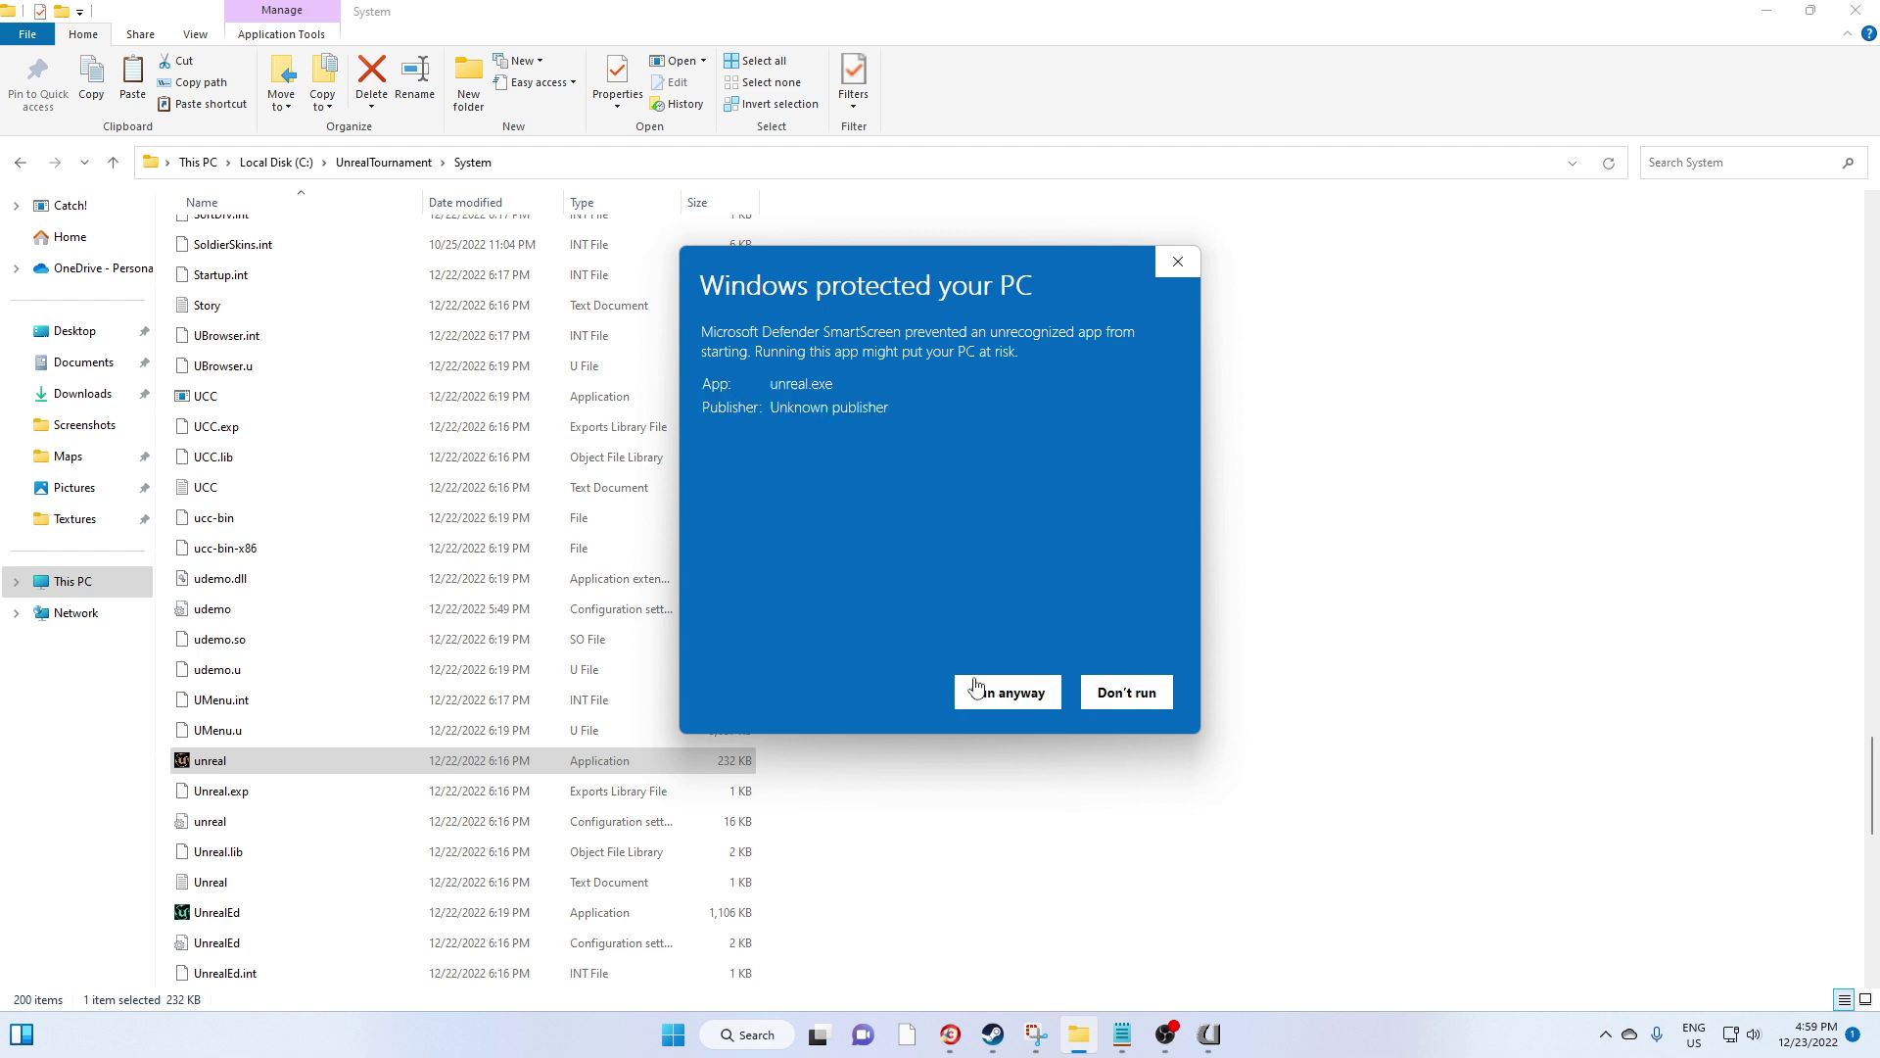
left_click(1010, 696)
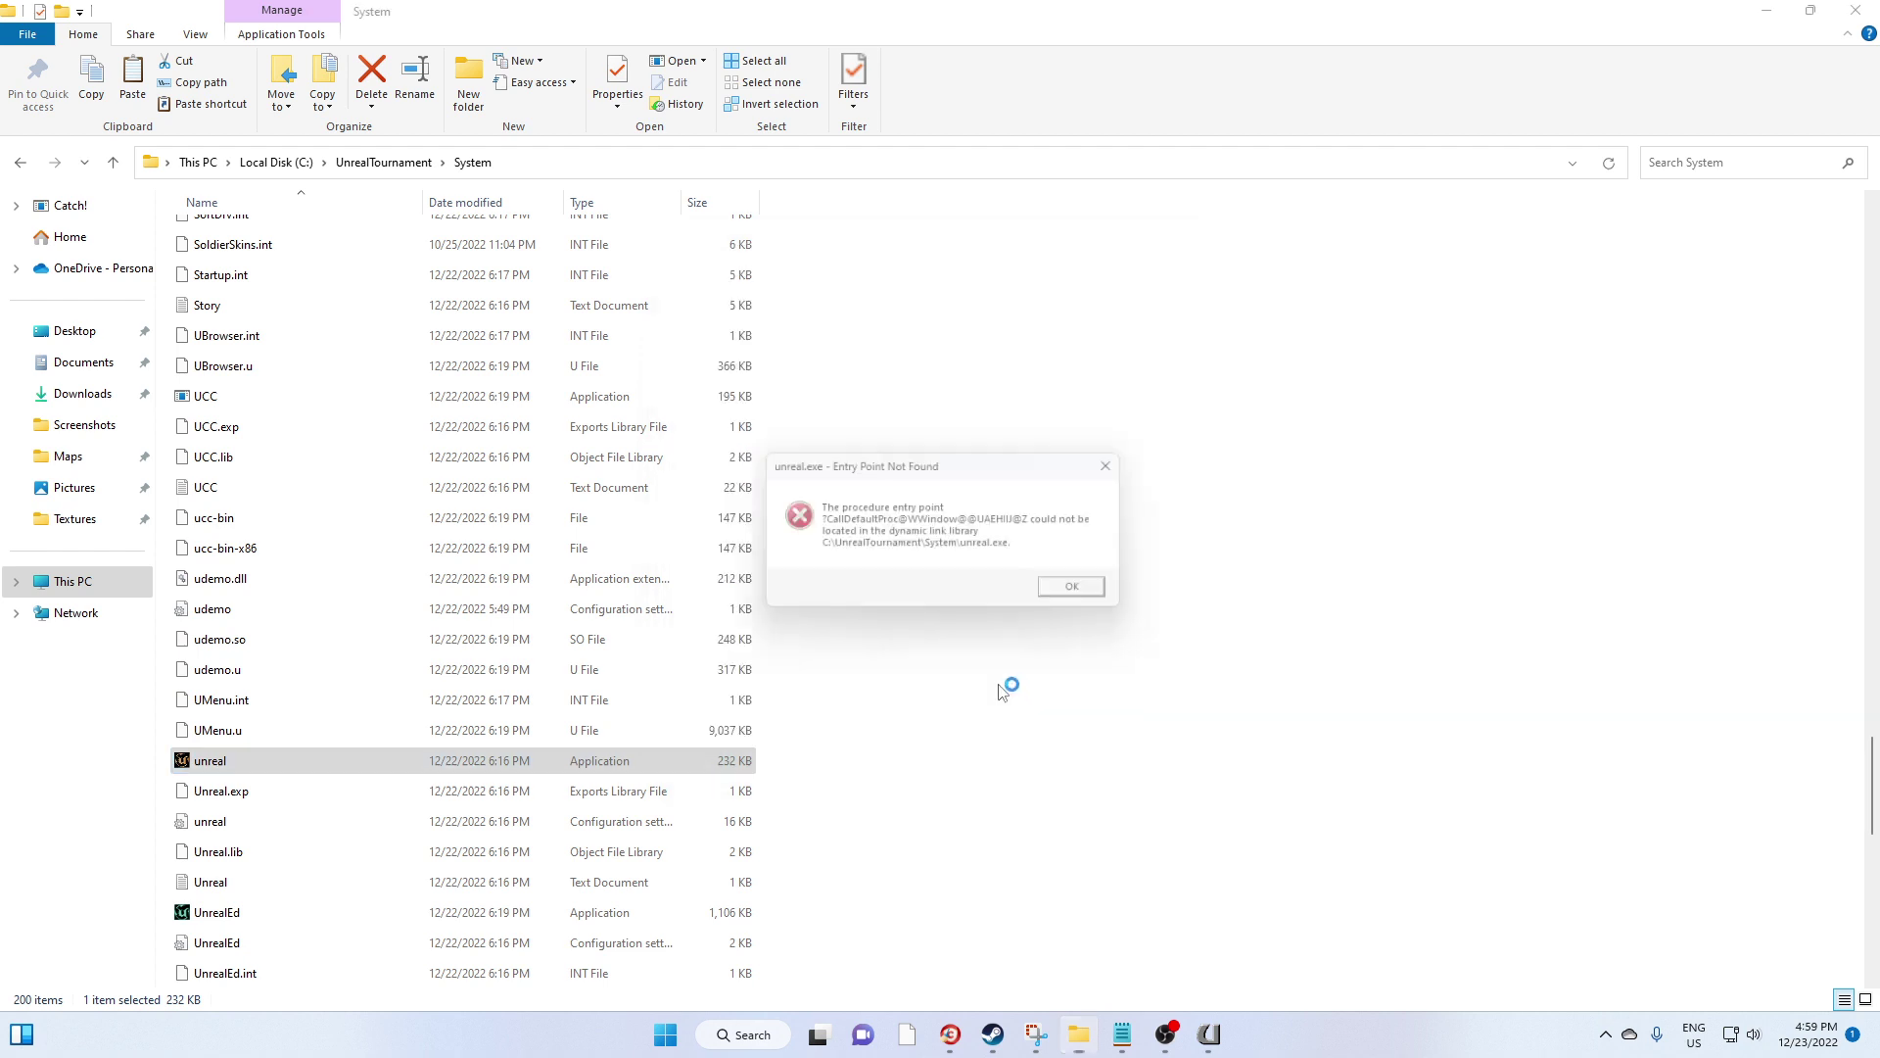
left_click(1090, 594)
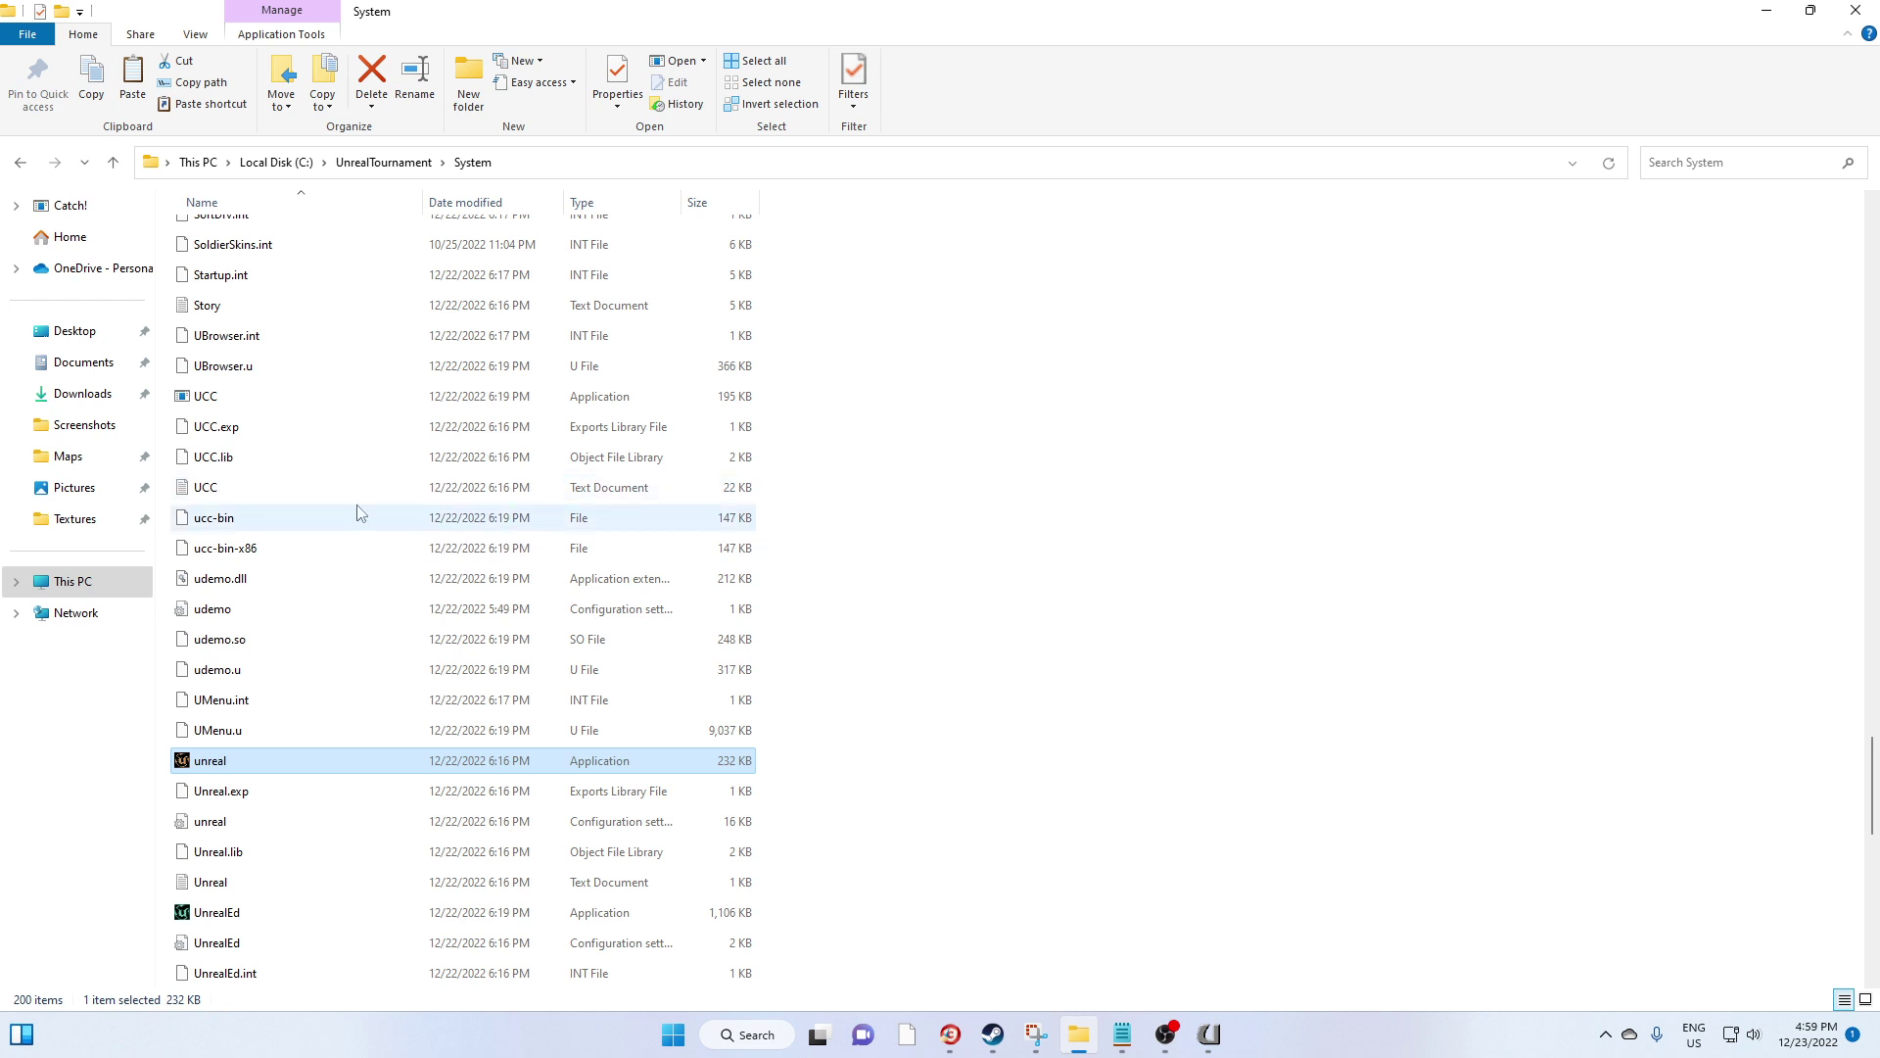
Look through the contents of the Downloads folder down to the Jazz400 Calypso folder
left_click(81, 395)
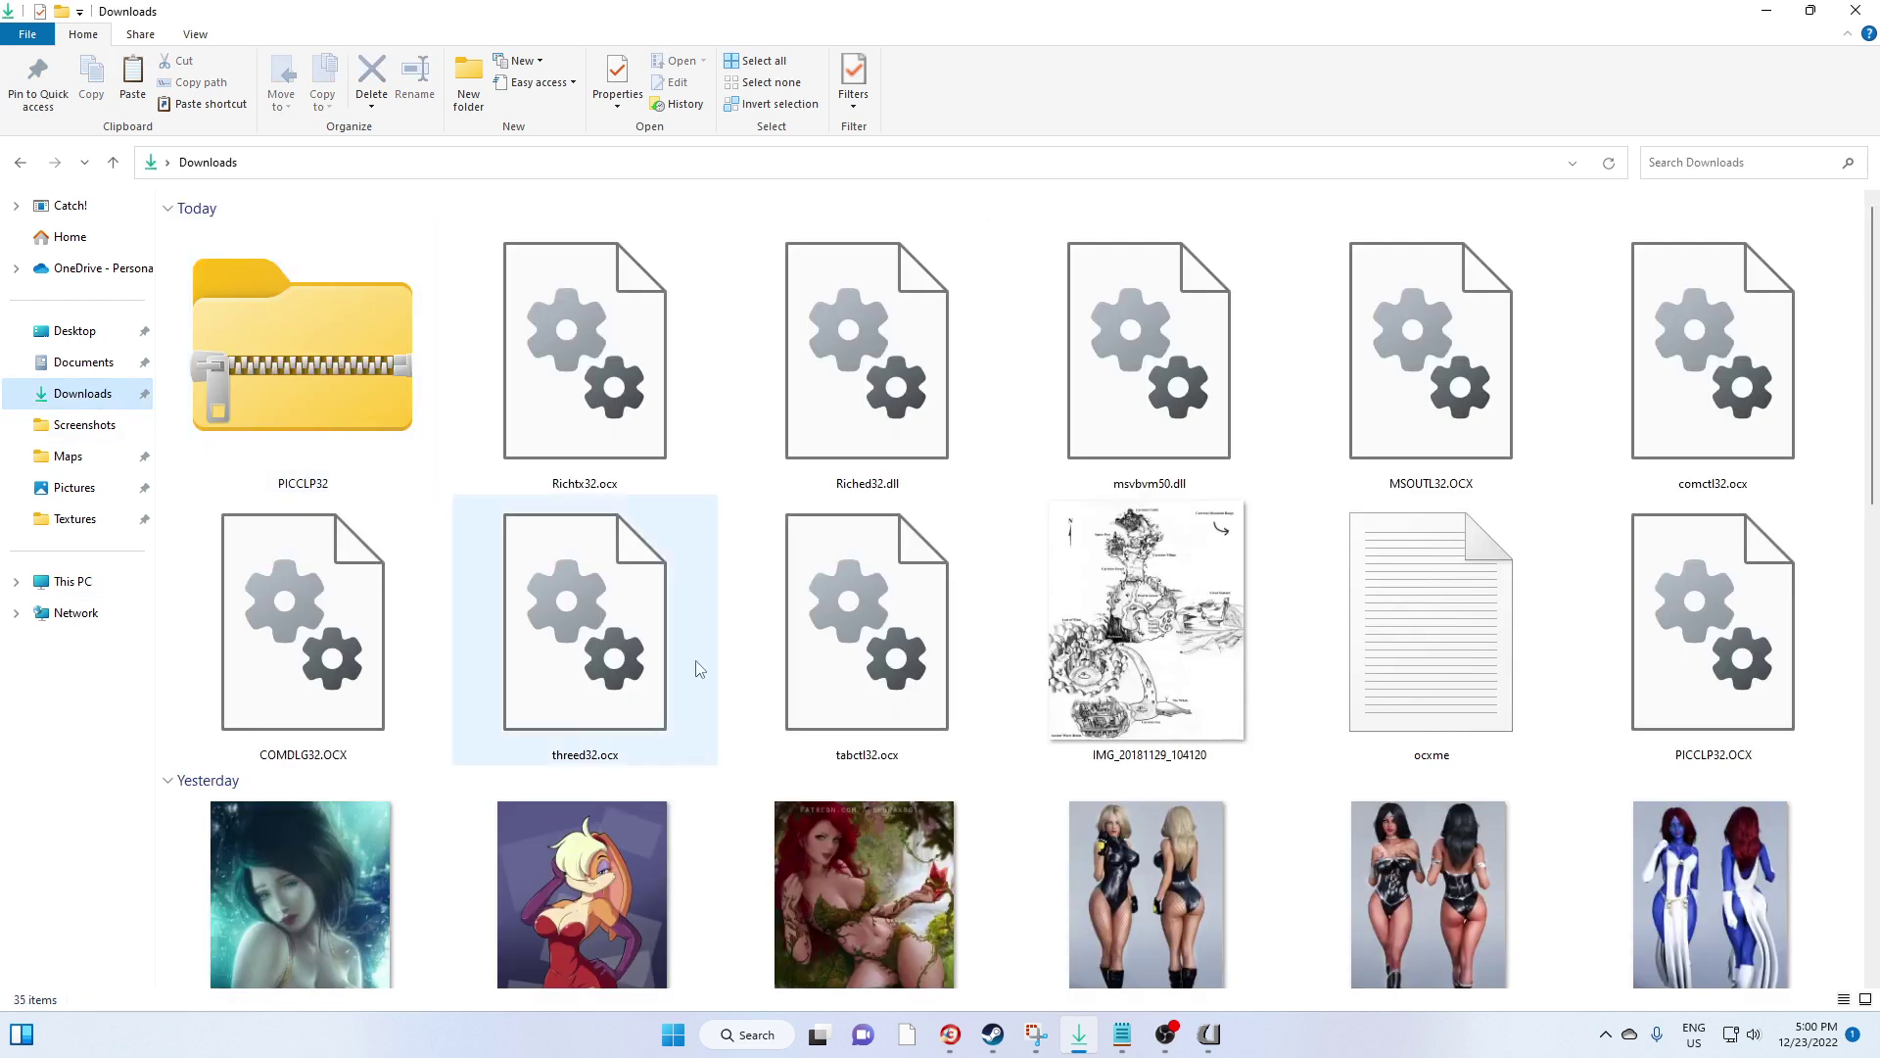
scroll(721, 666, "down", 15)
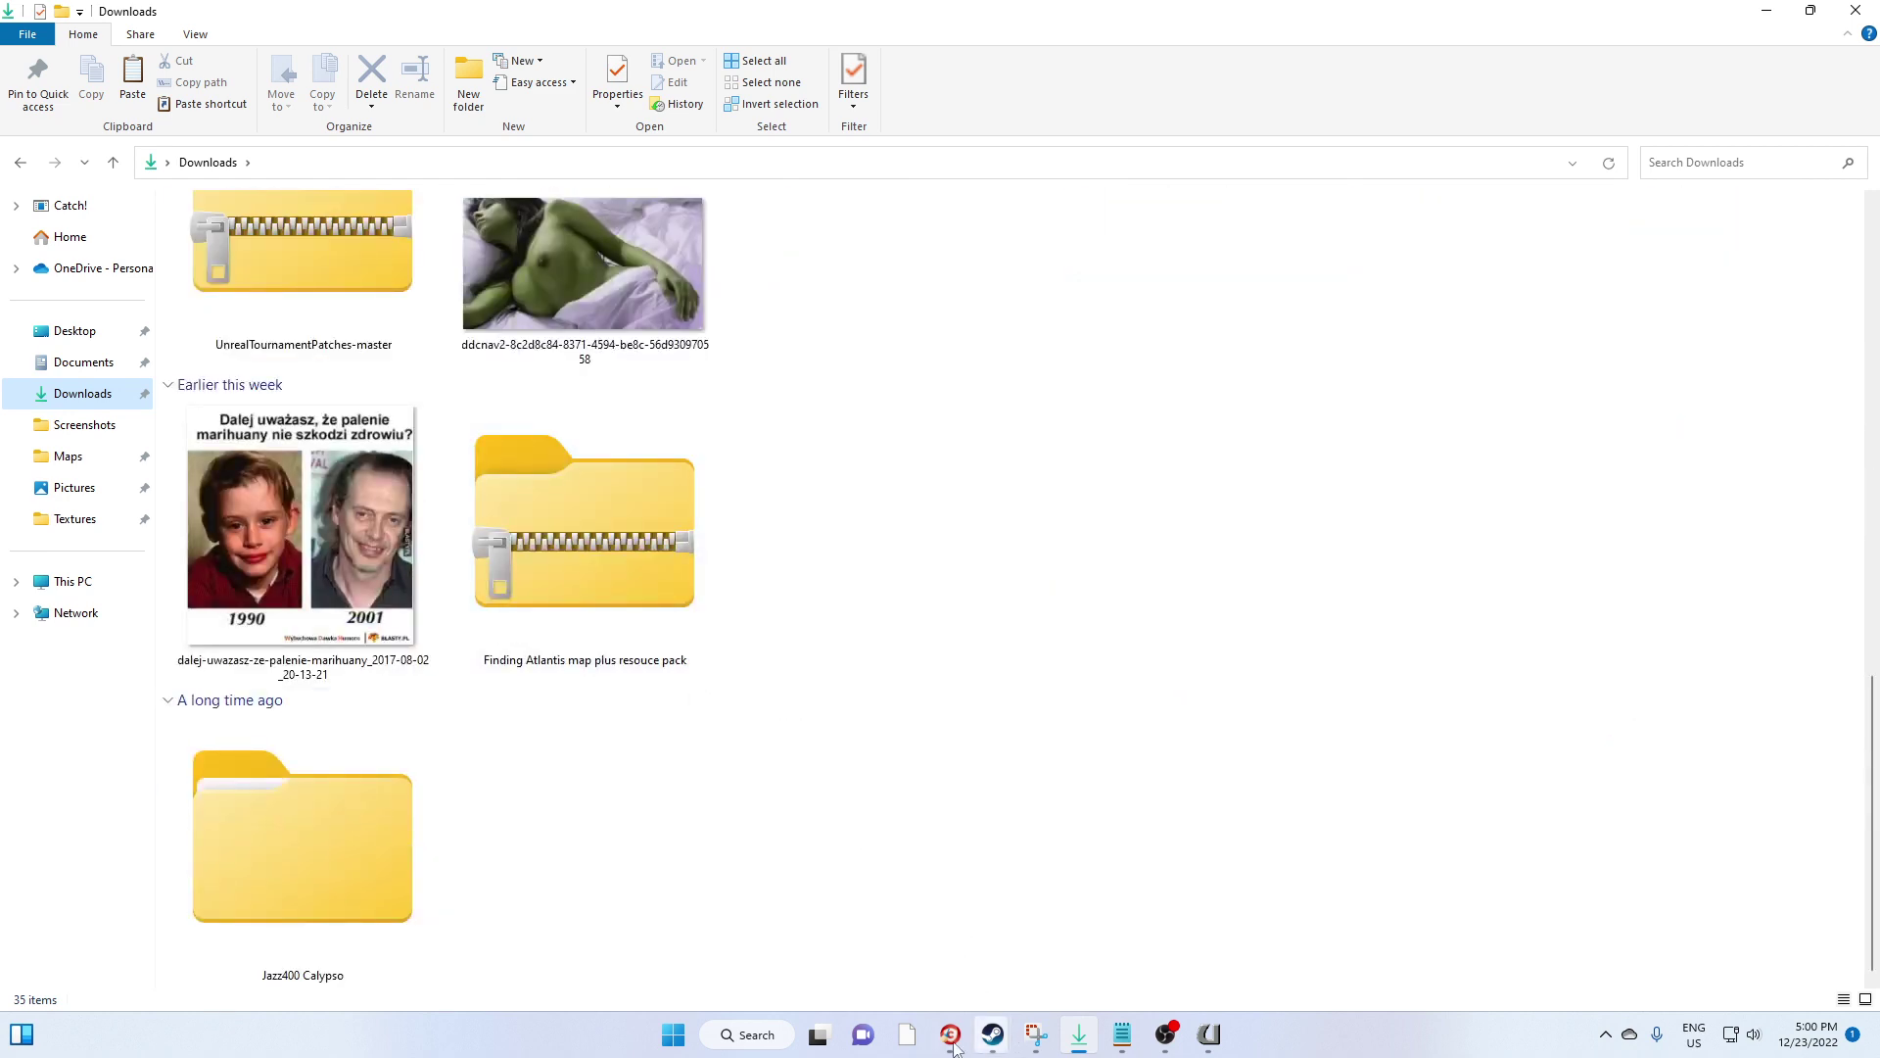
Switch to the web browser and play "Alexander Brandon (Siren) - Chris & Rita" from the Jackrabbit channel's videos, starting at the beginning
mouse_move(950, 1036)
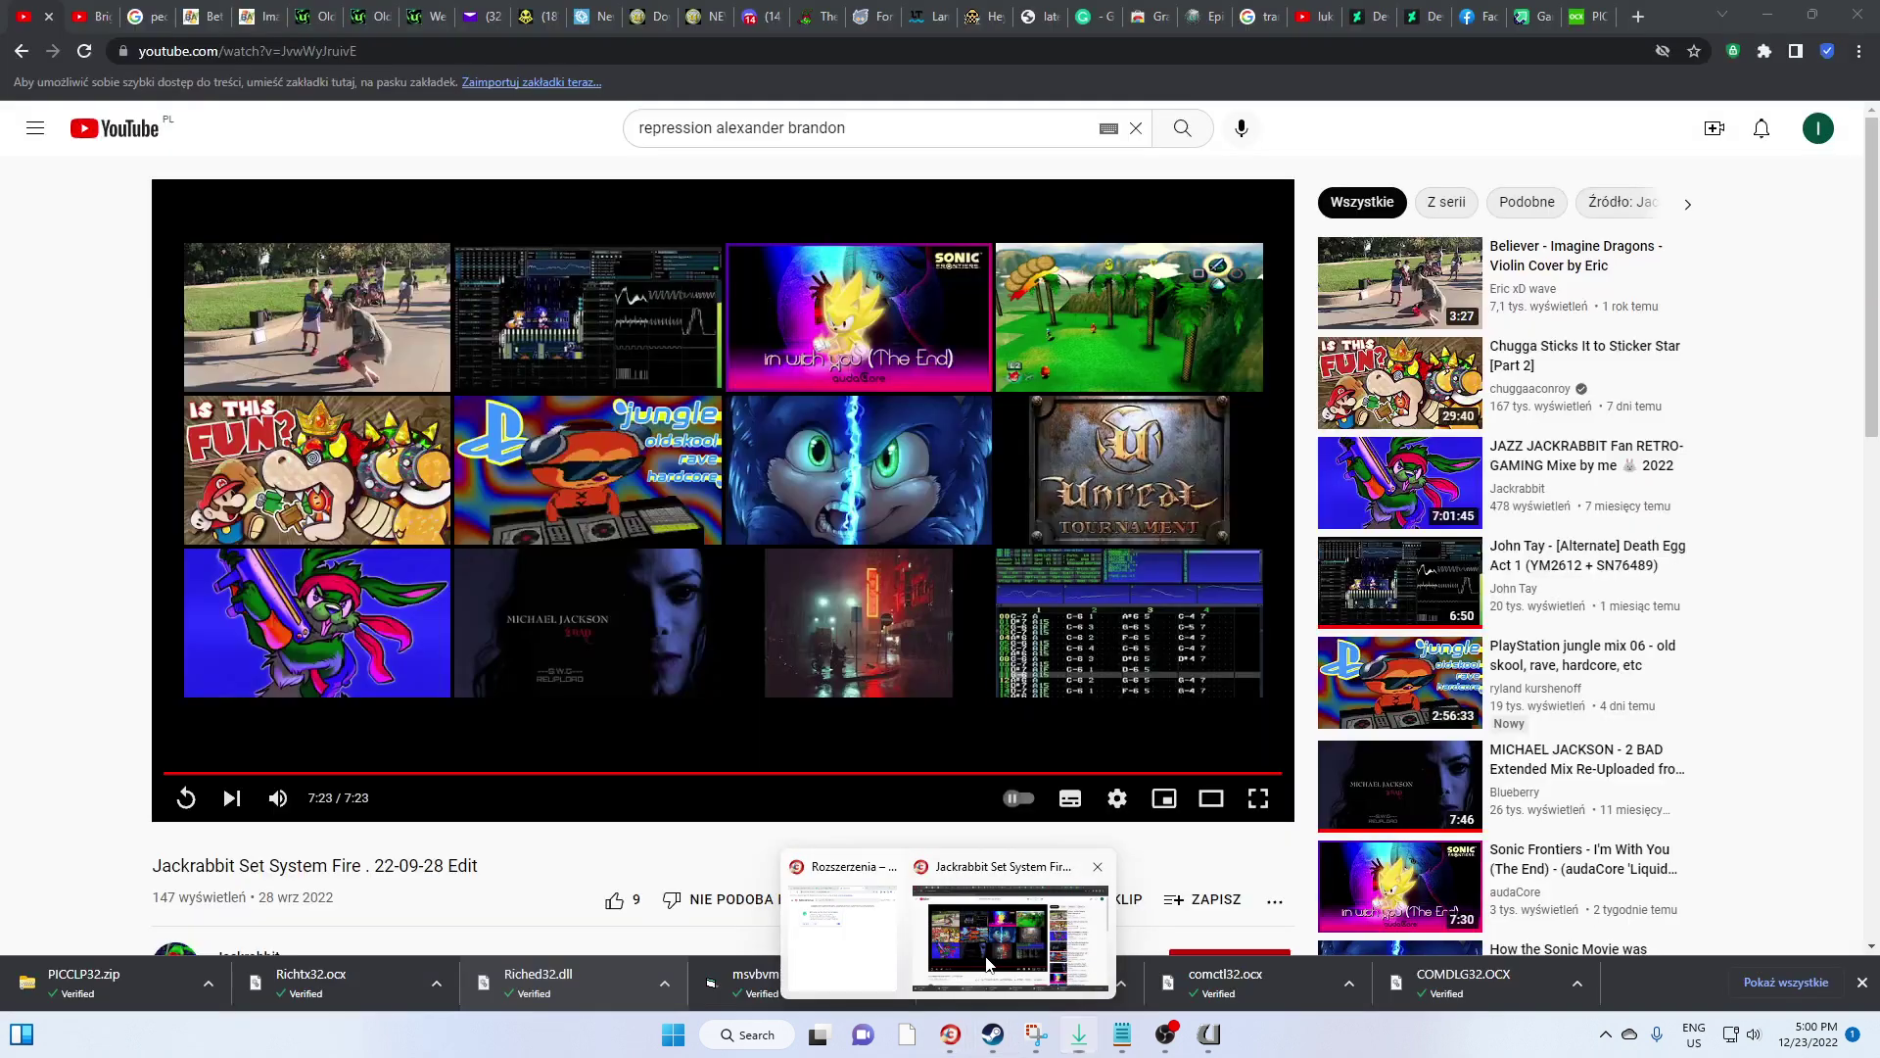
left_click(987, 964)
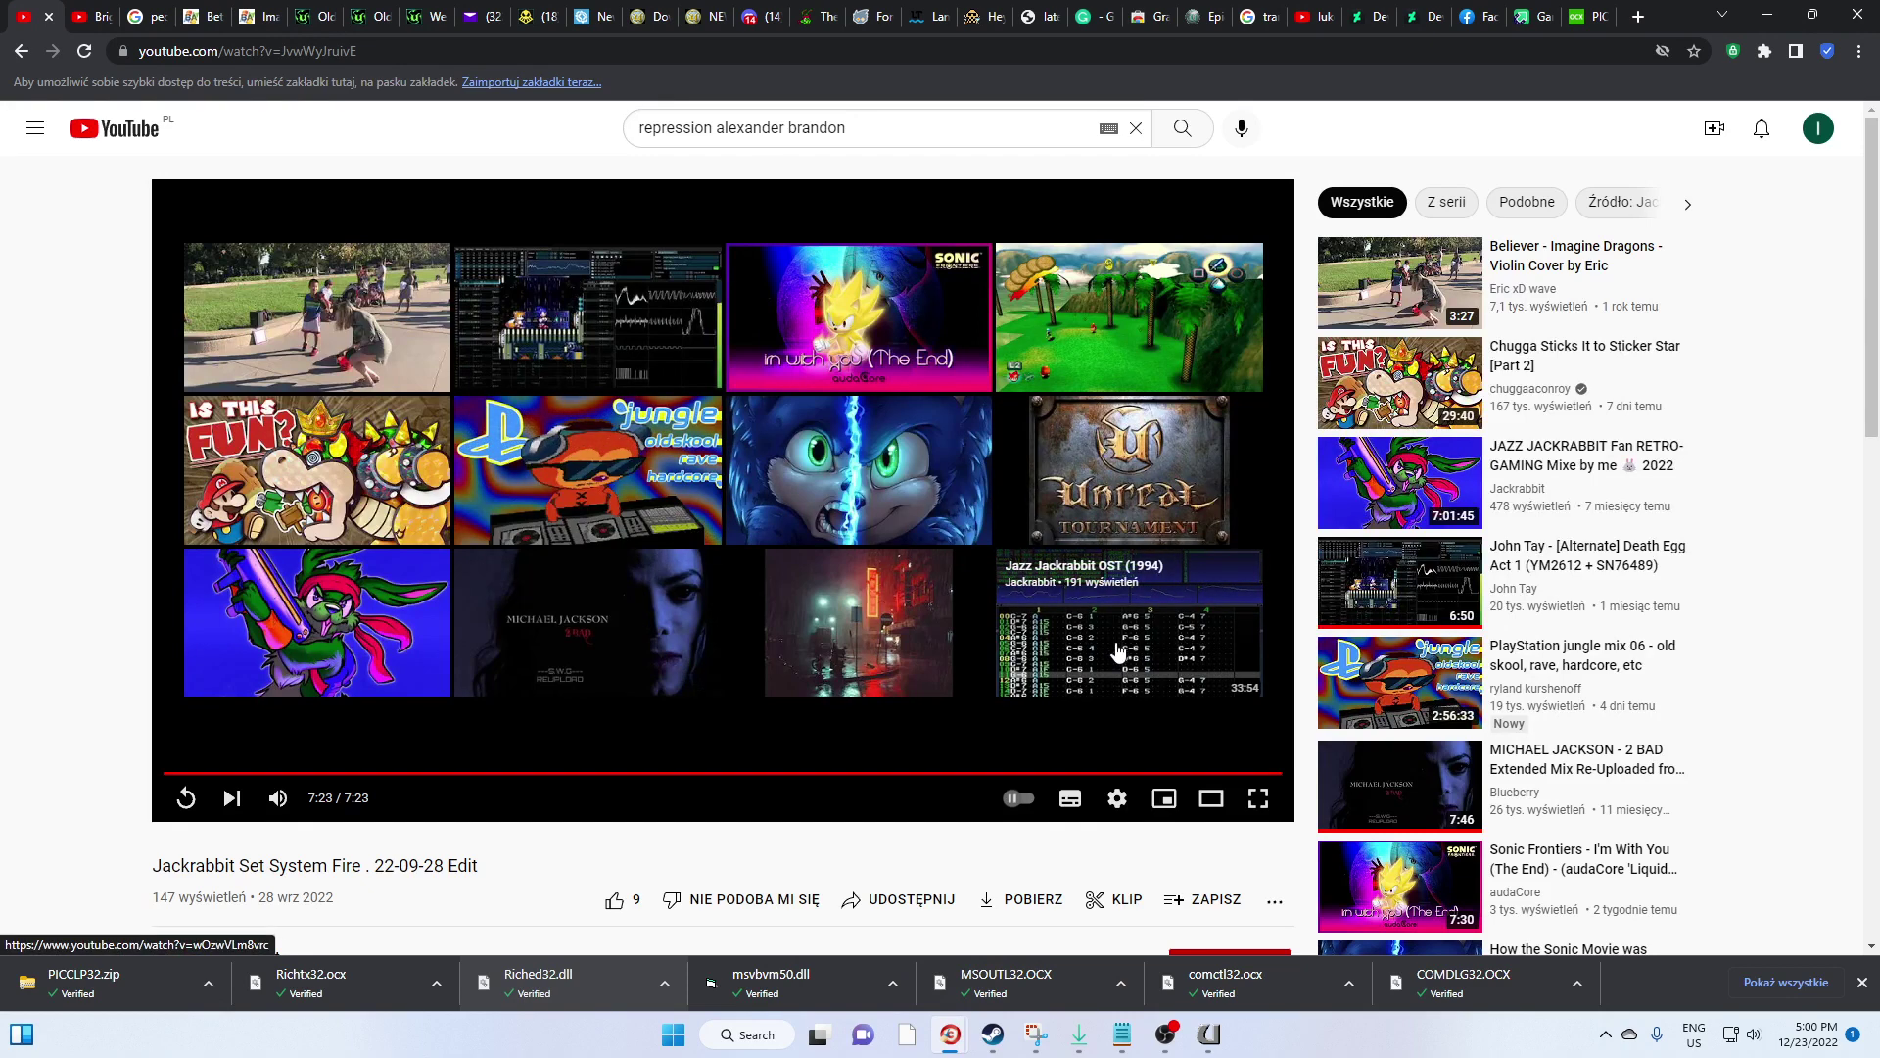
scroll(739, 699, "down", 3)
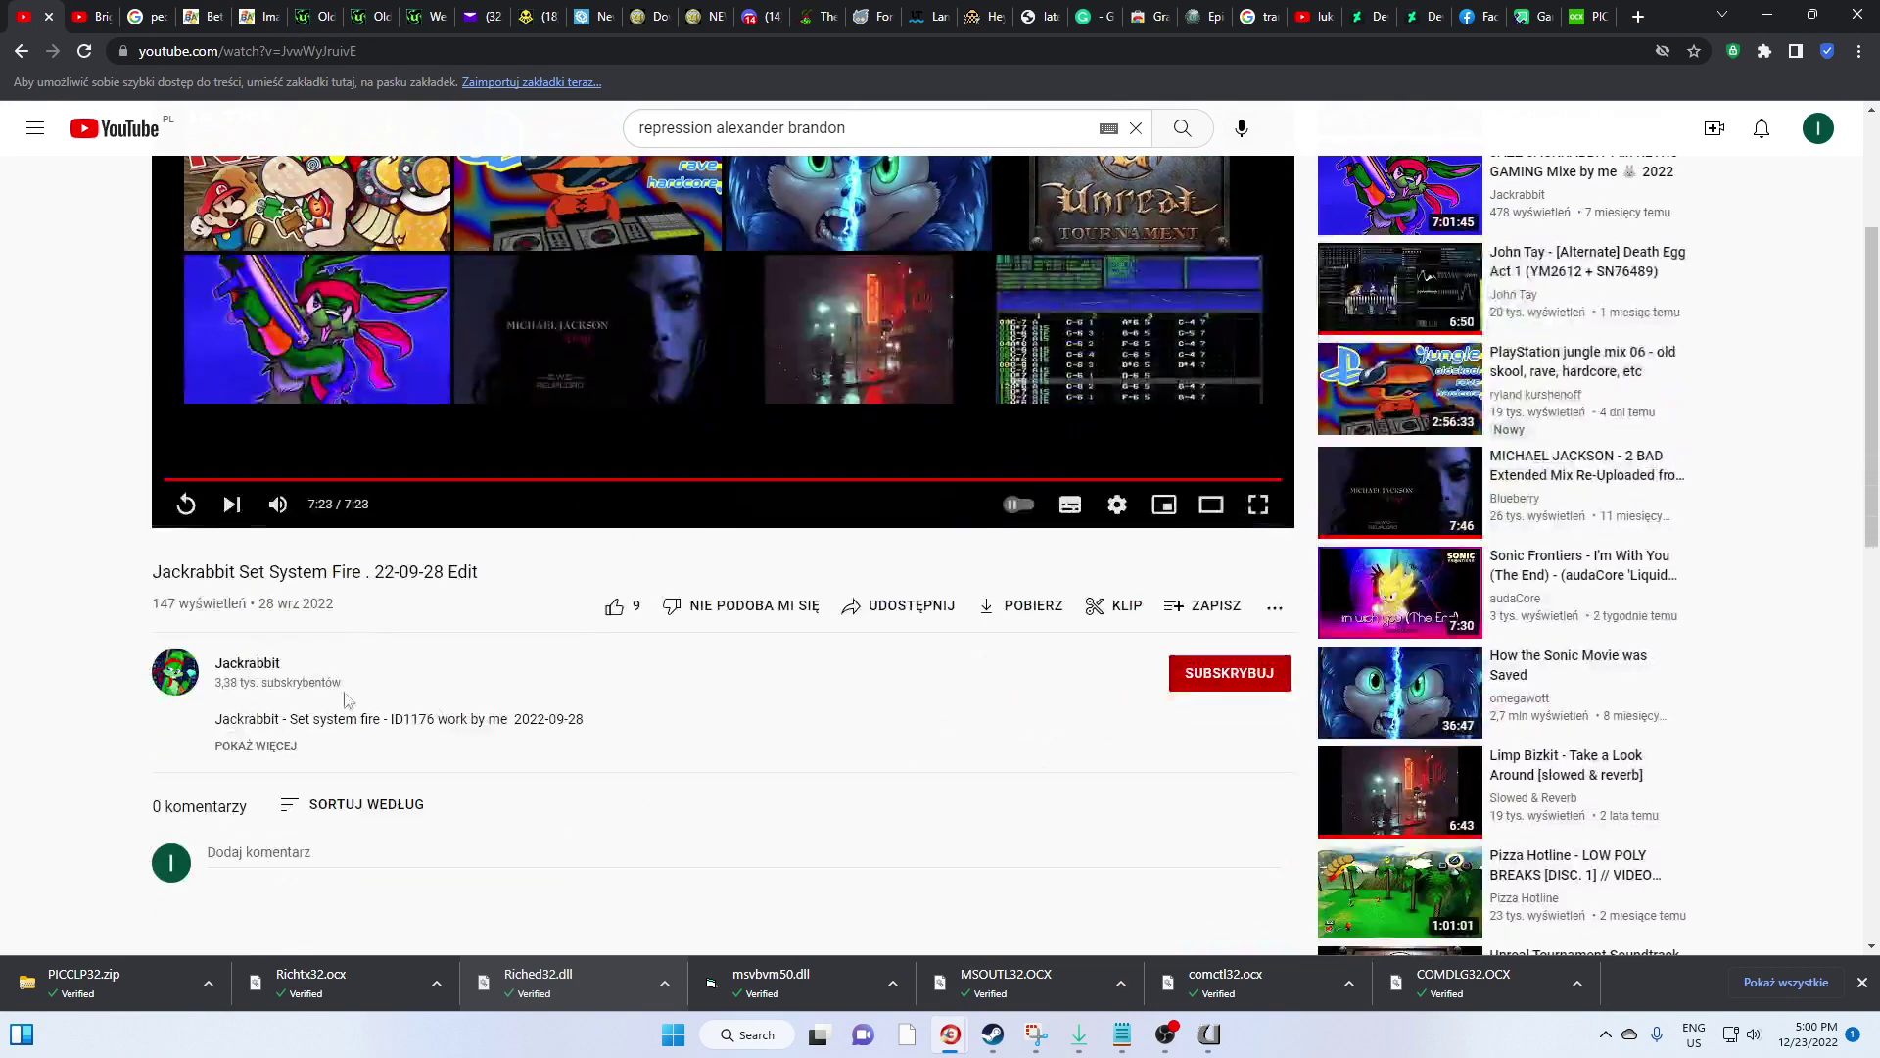
left_click(238, 672)
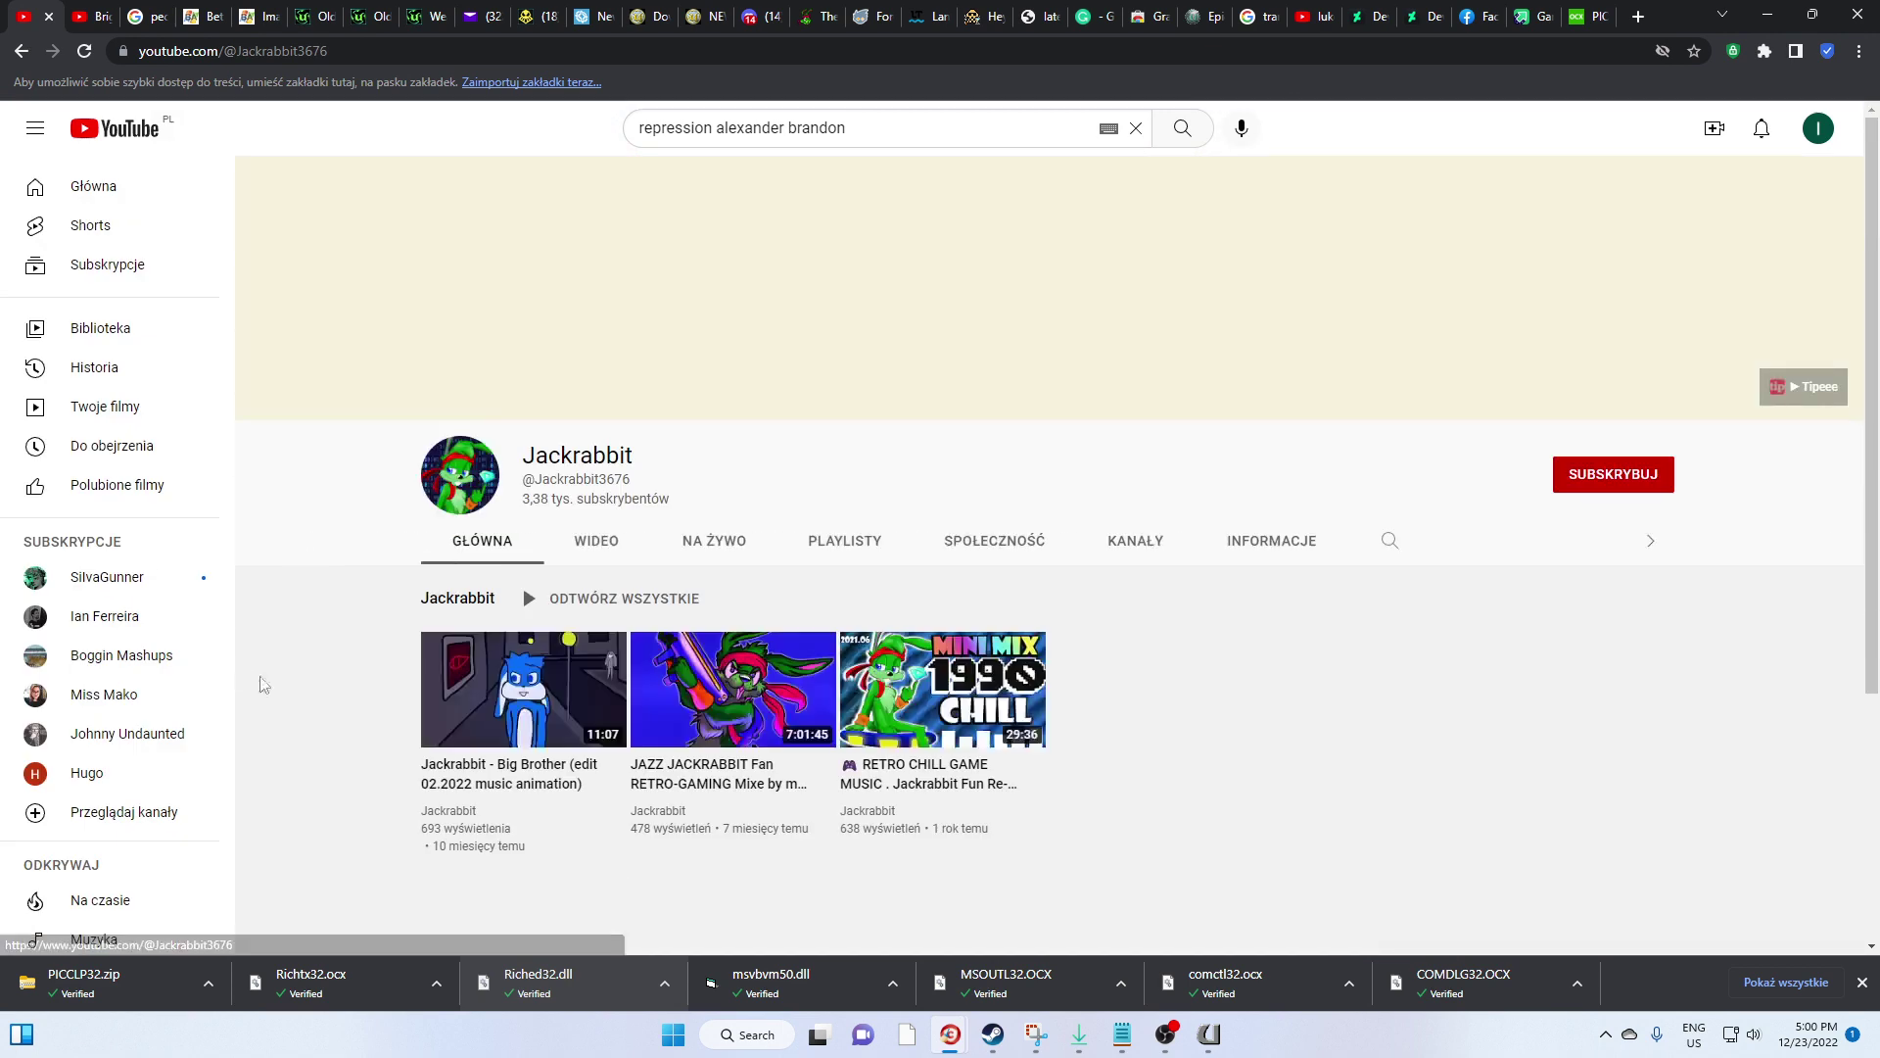
left_click(594, 542)
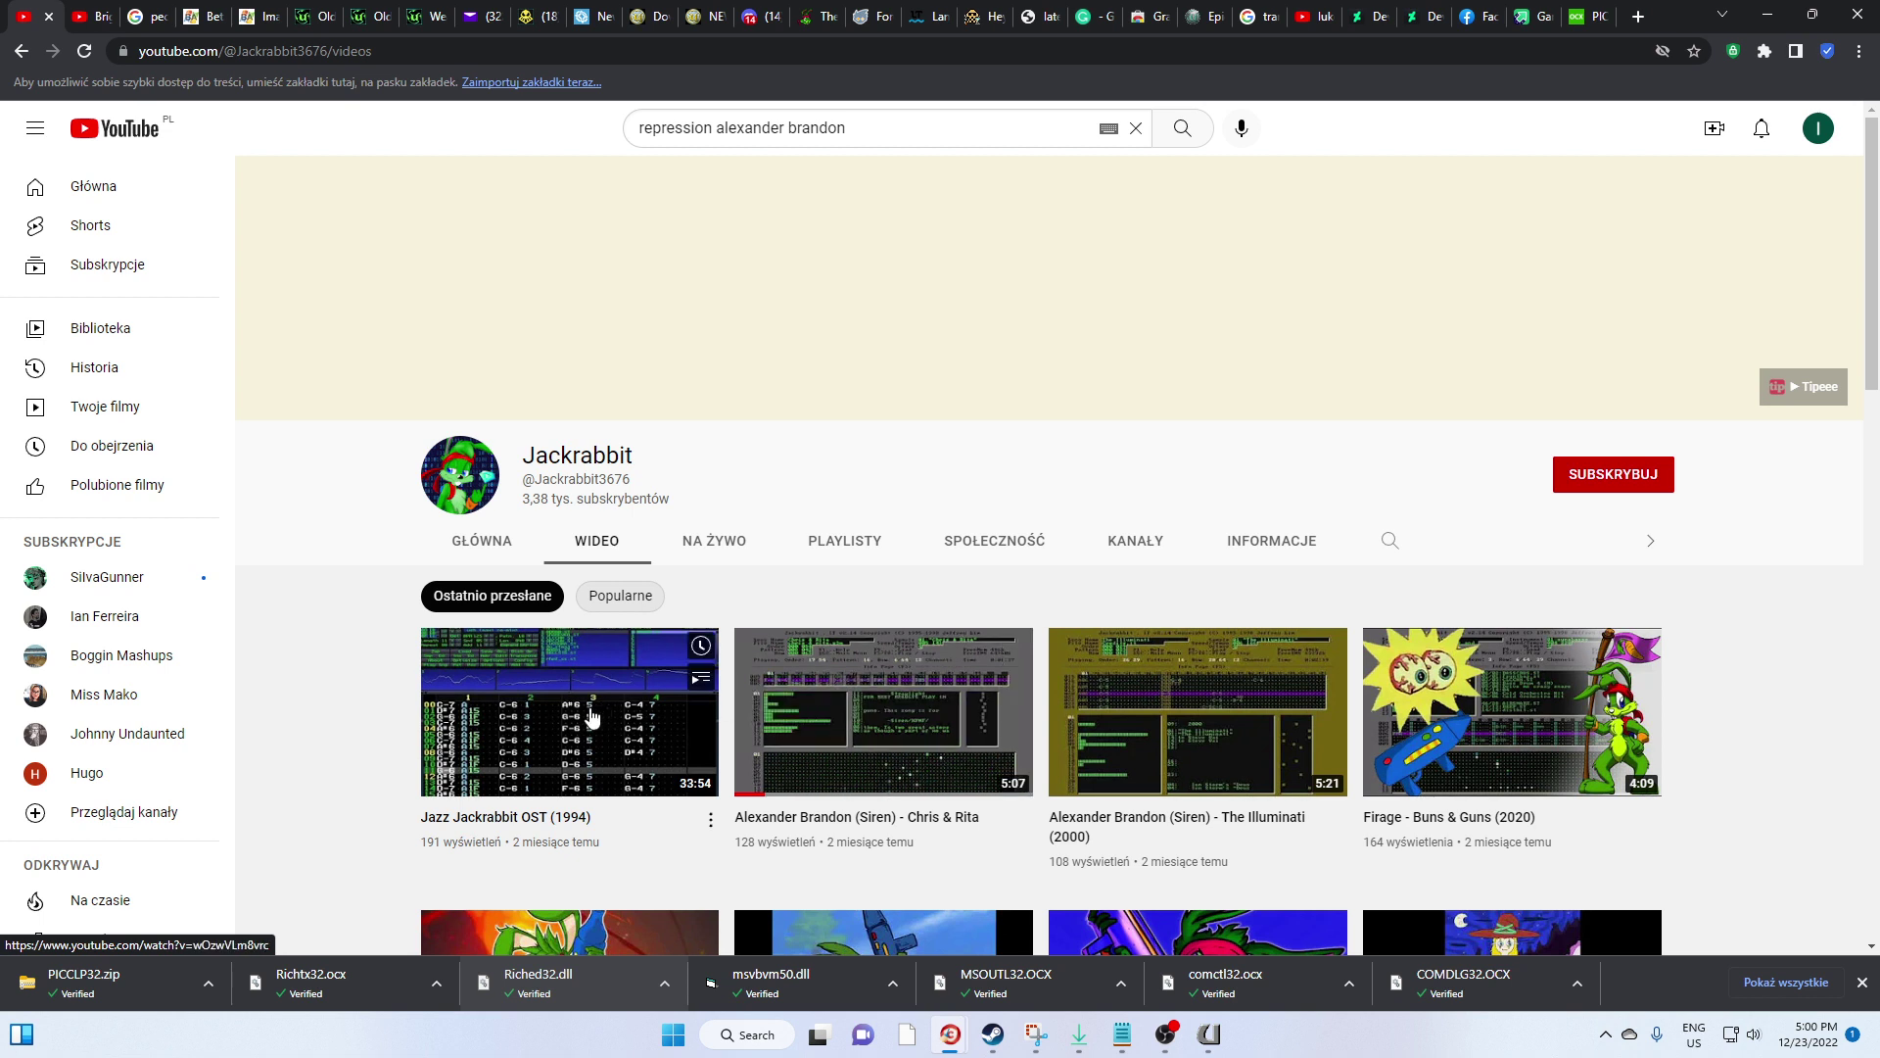
left_click(854, 727)
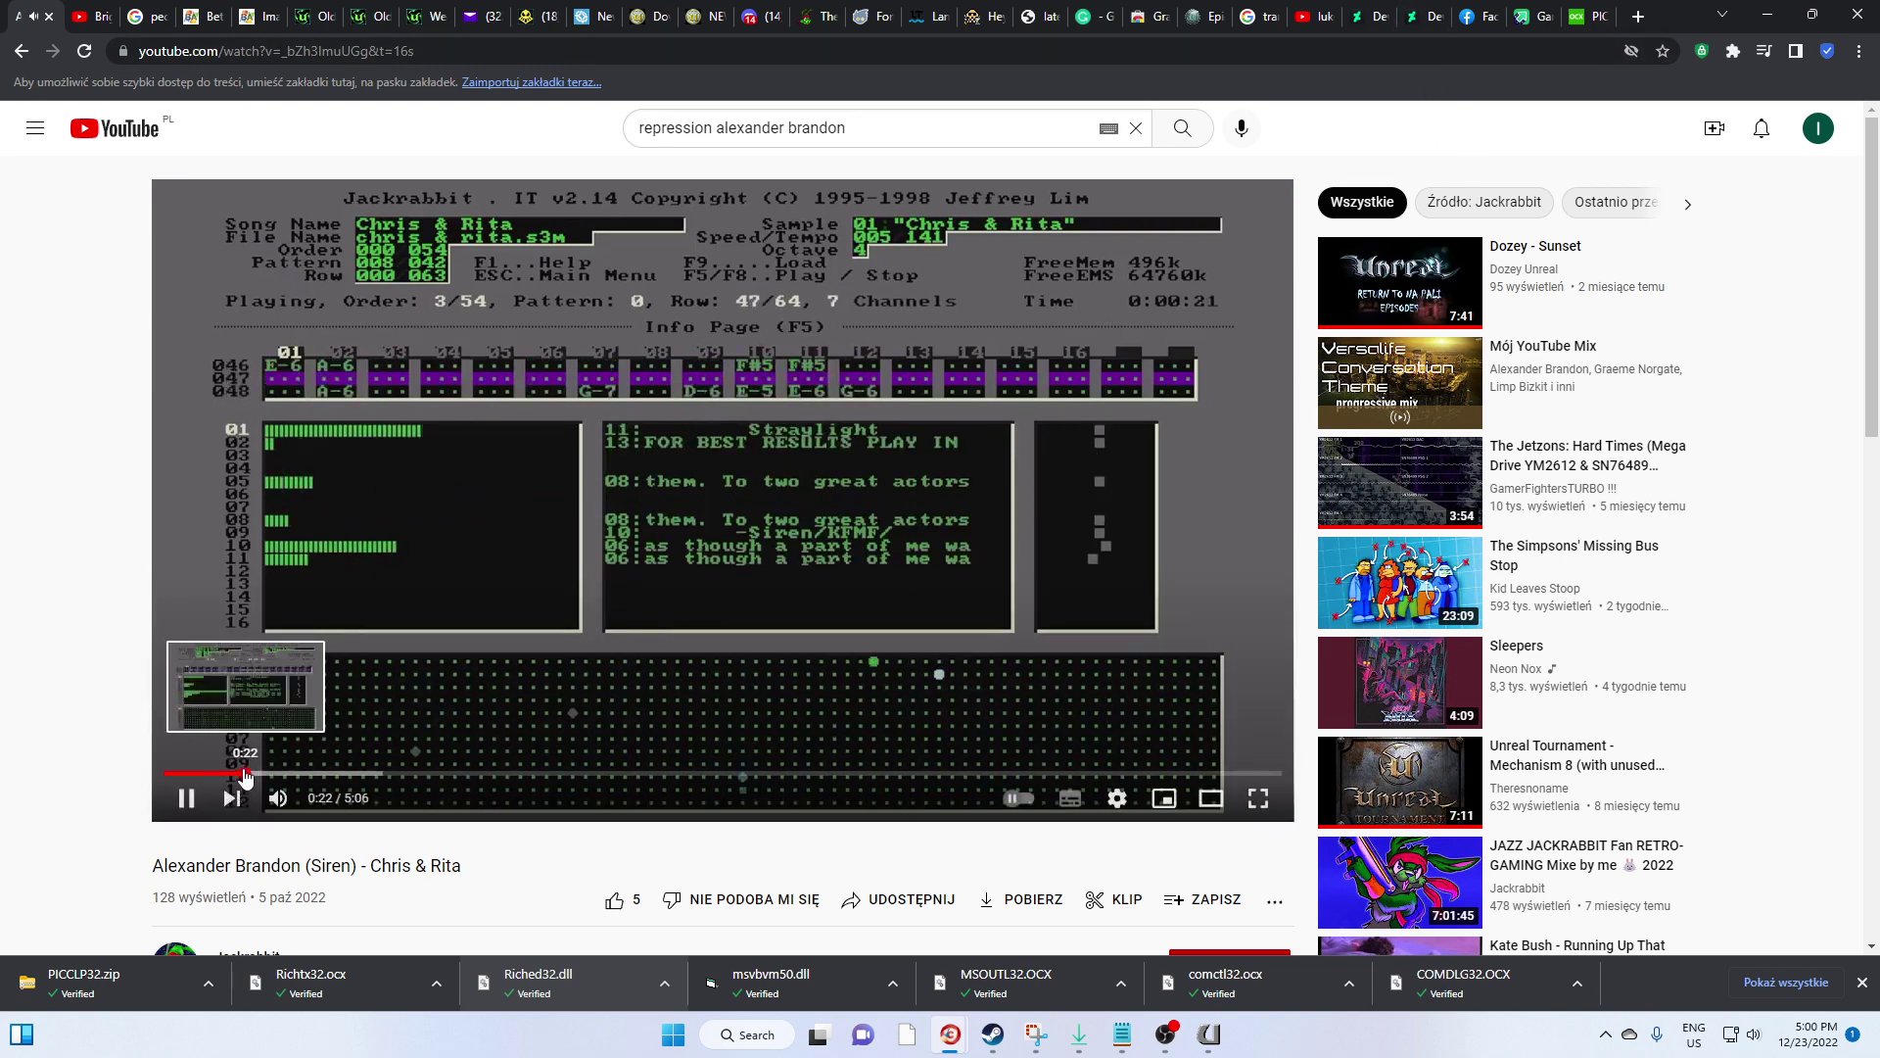
left_click_drag(225, 773, 21, 760)
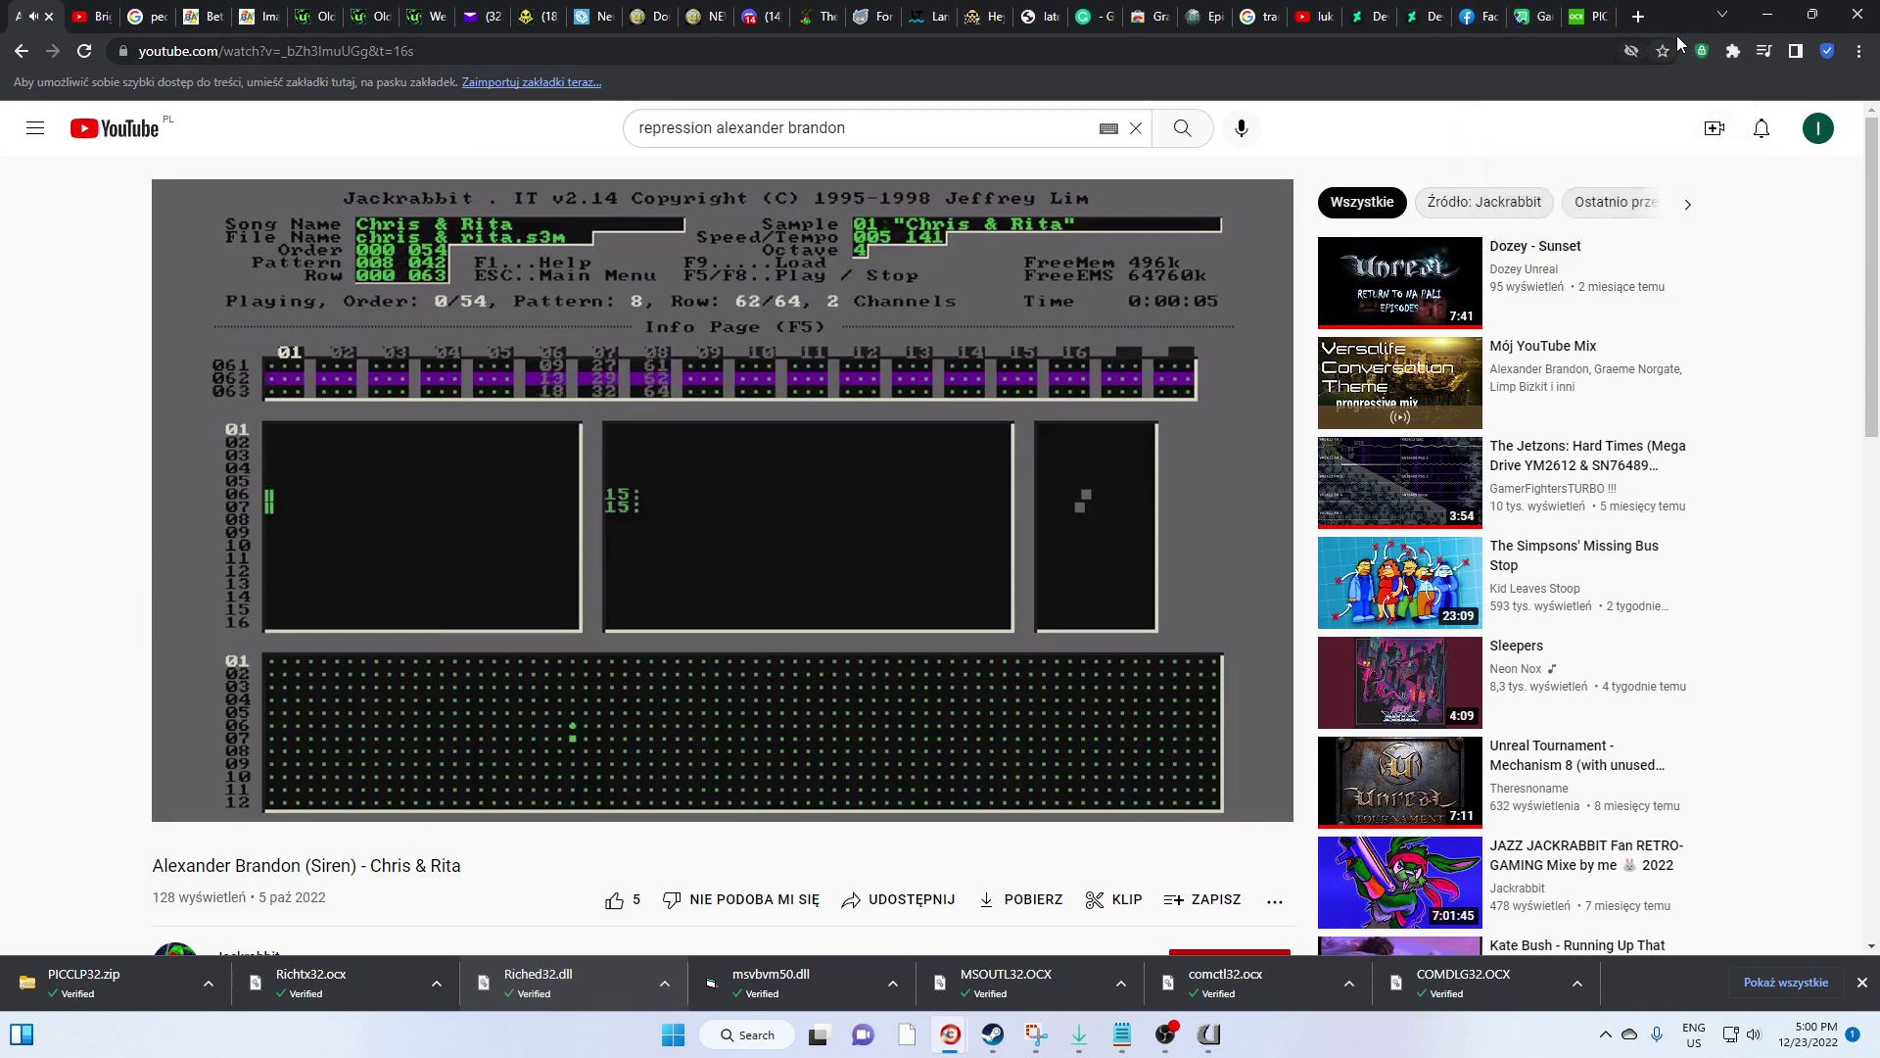
Search in a new tab for "unreal tournament archive.org" and open the Internet Archive page for Unreal Tournament (1999), showing its download options
left_click(1638, 18)
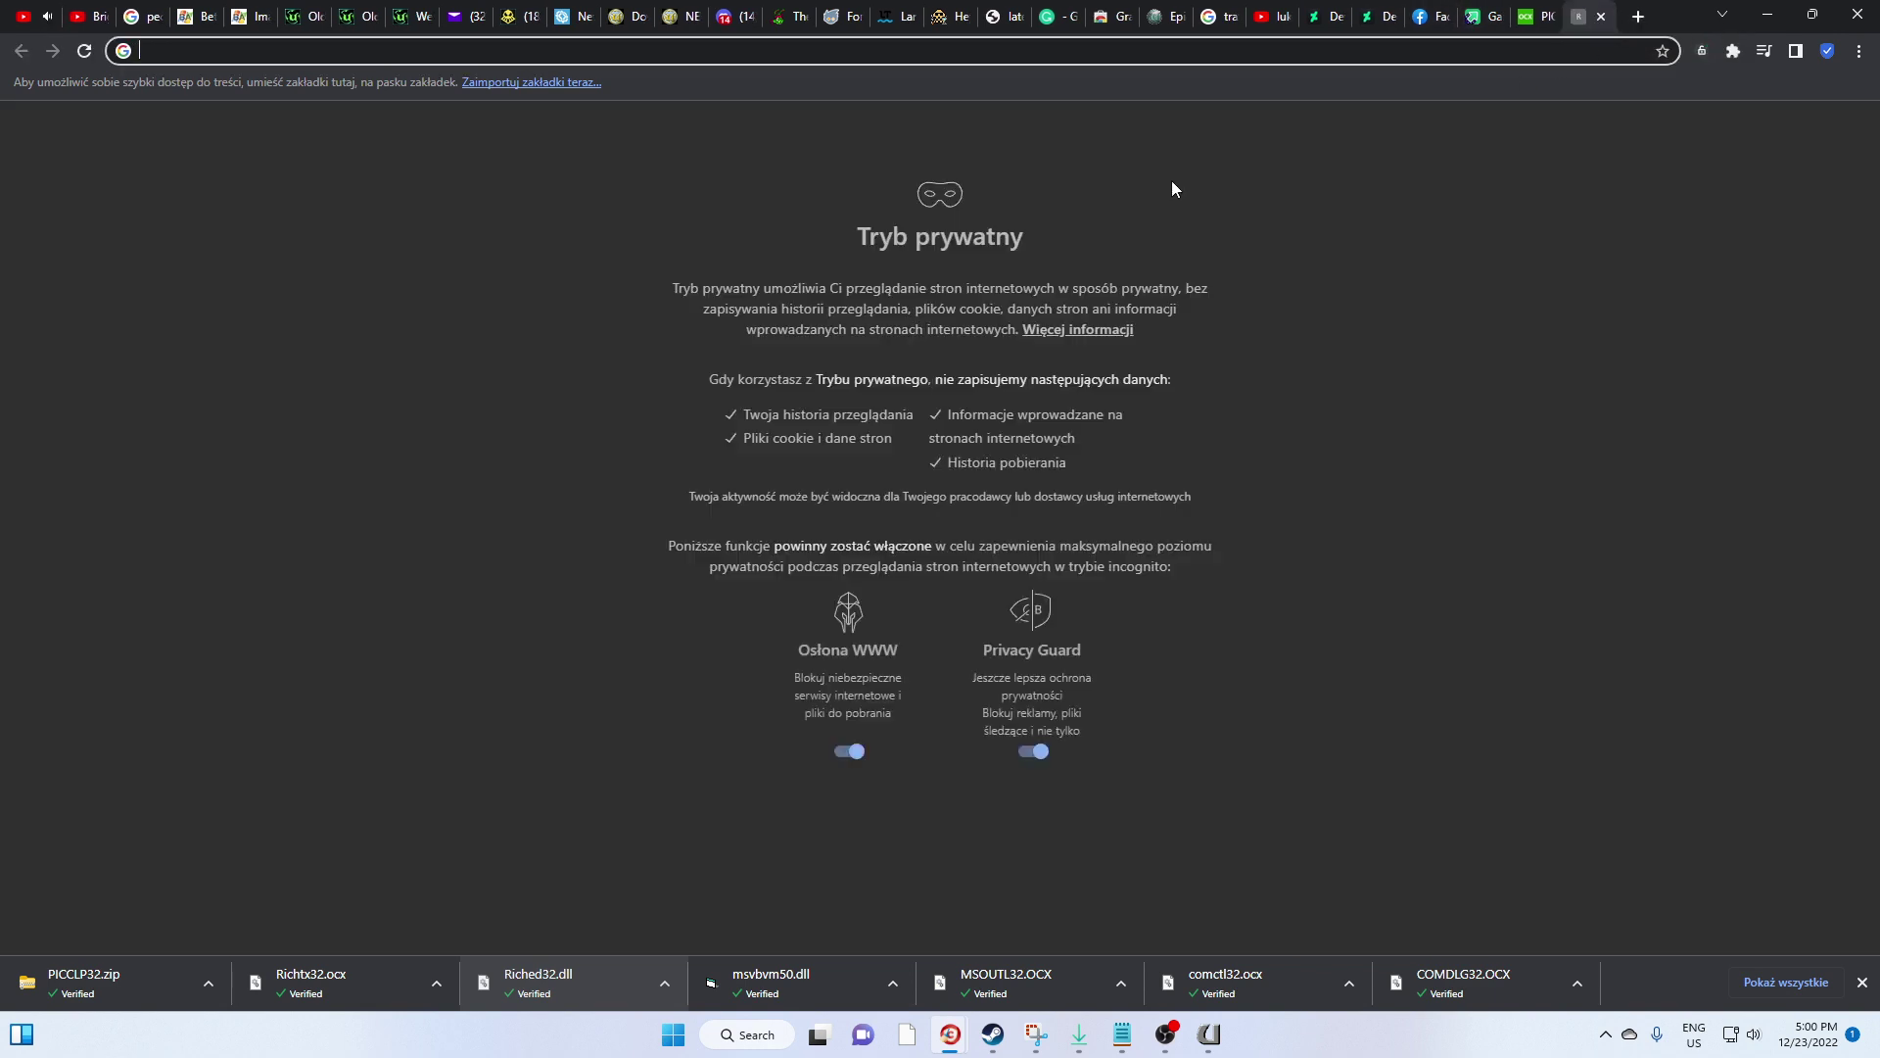
type("unreal to")
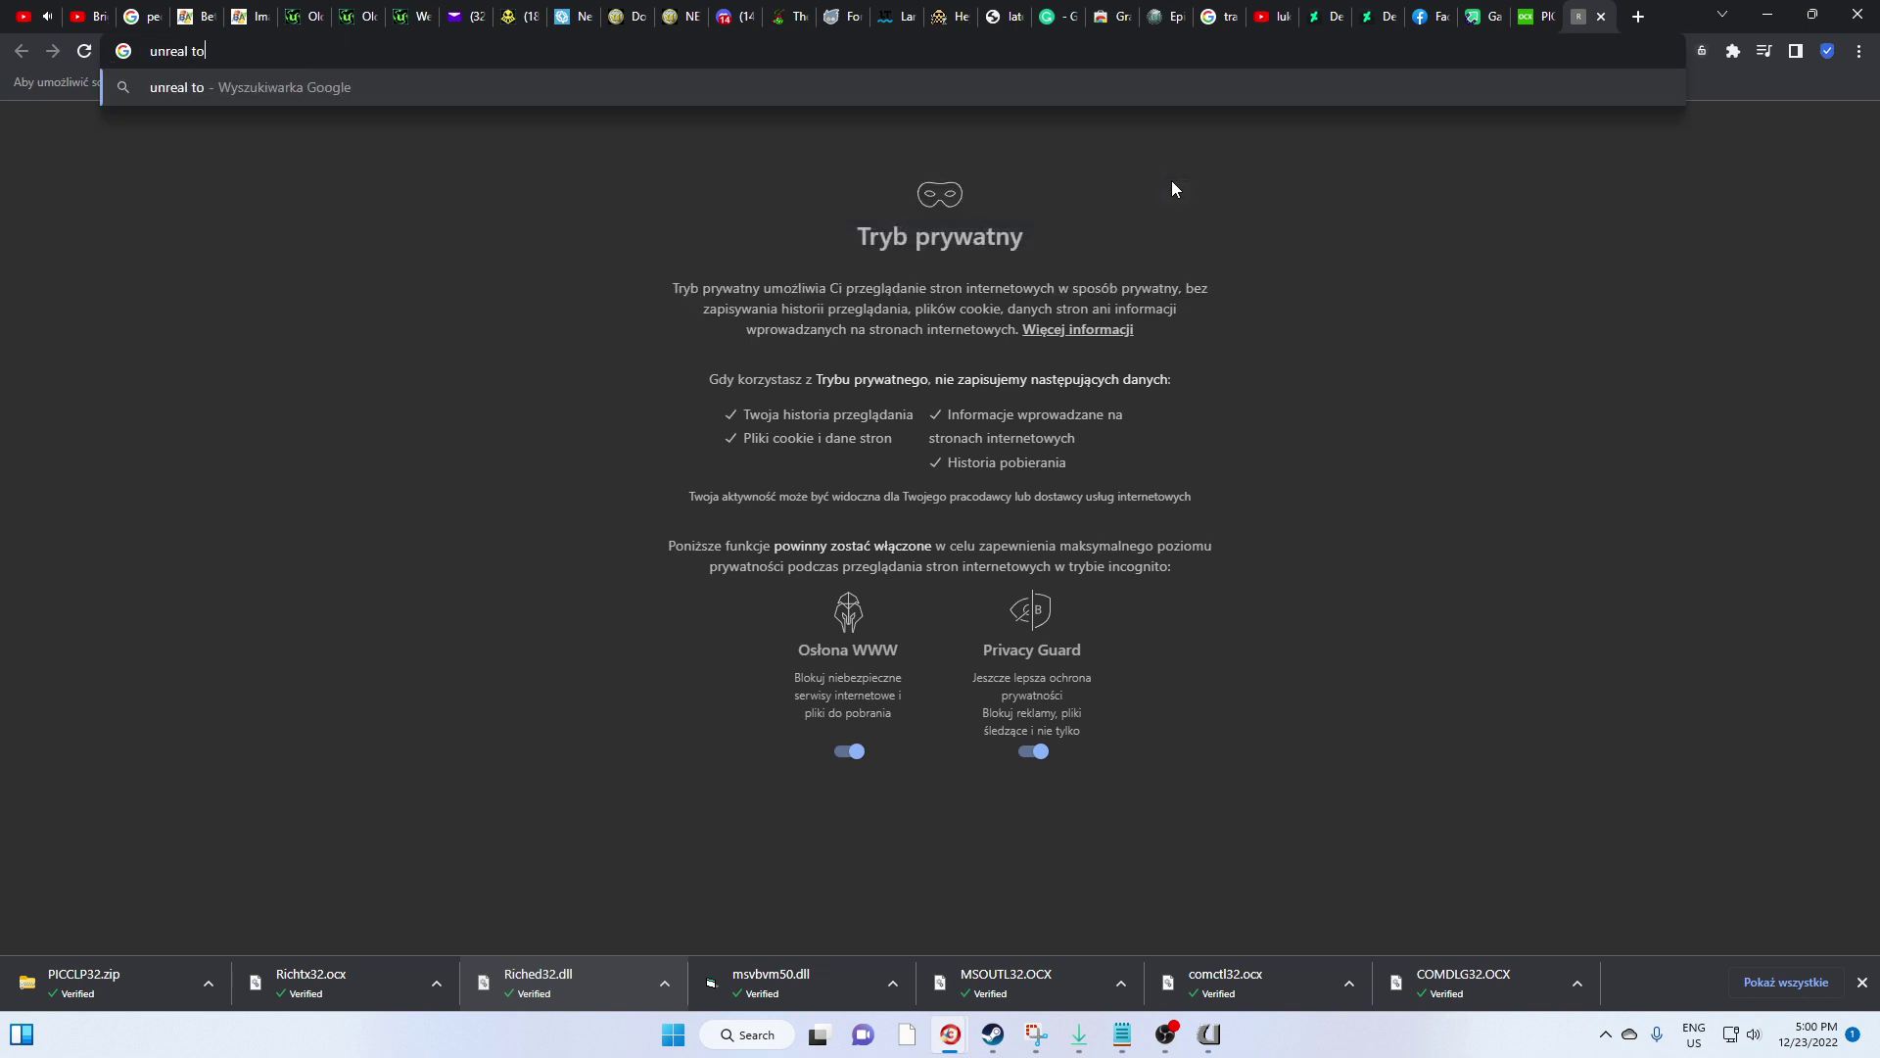
type("urnament")
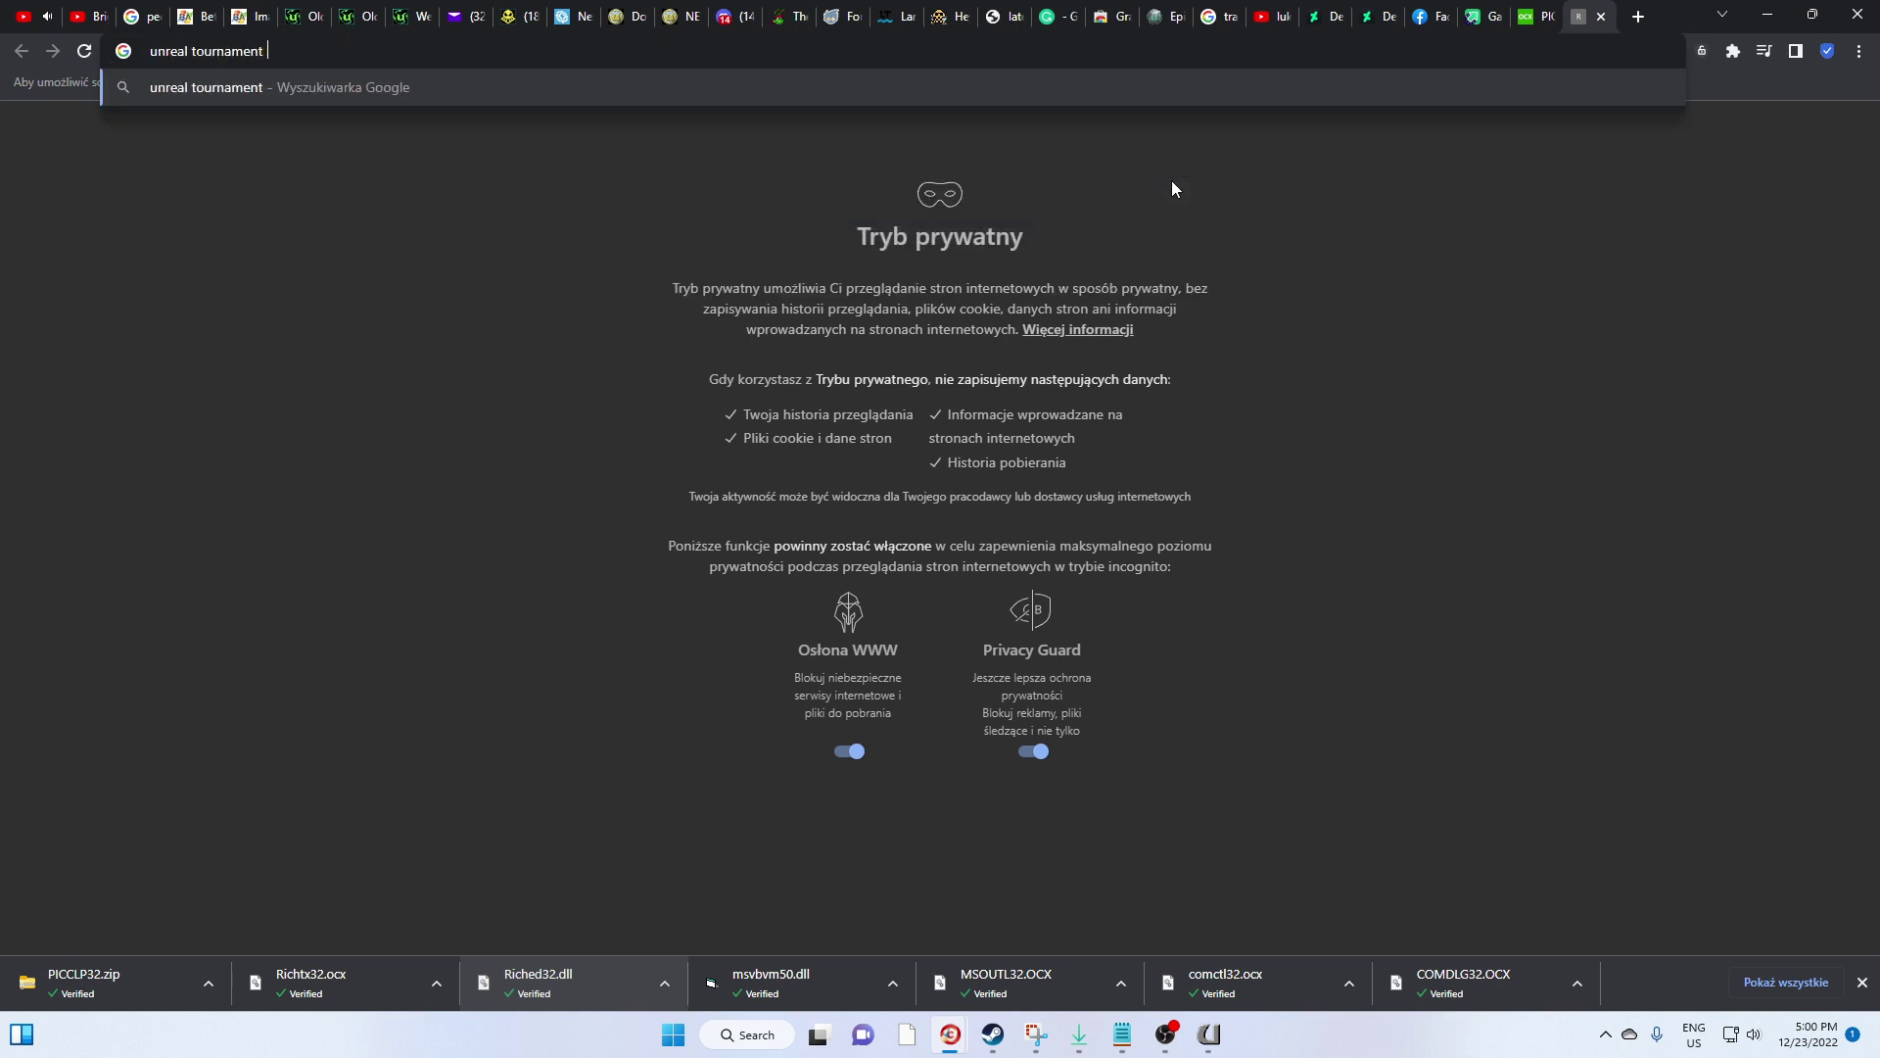
type(" archive")
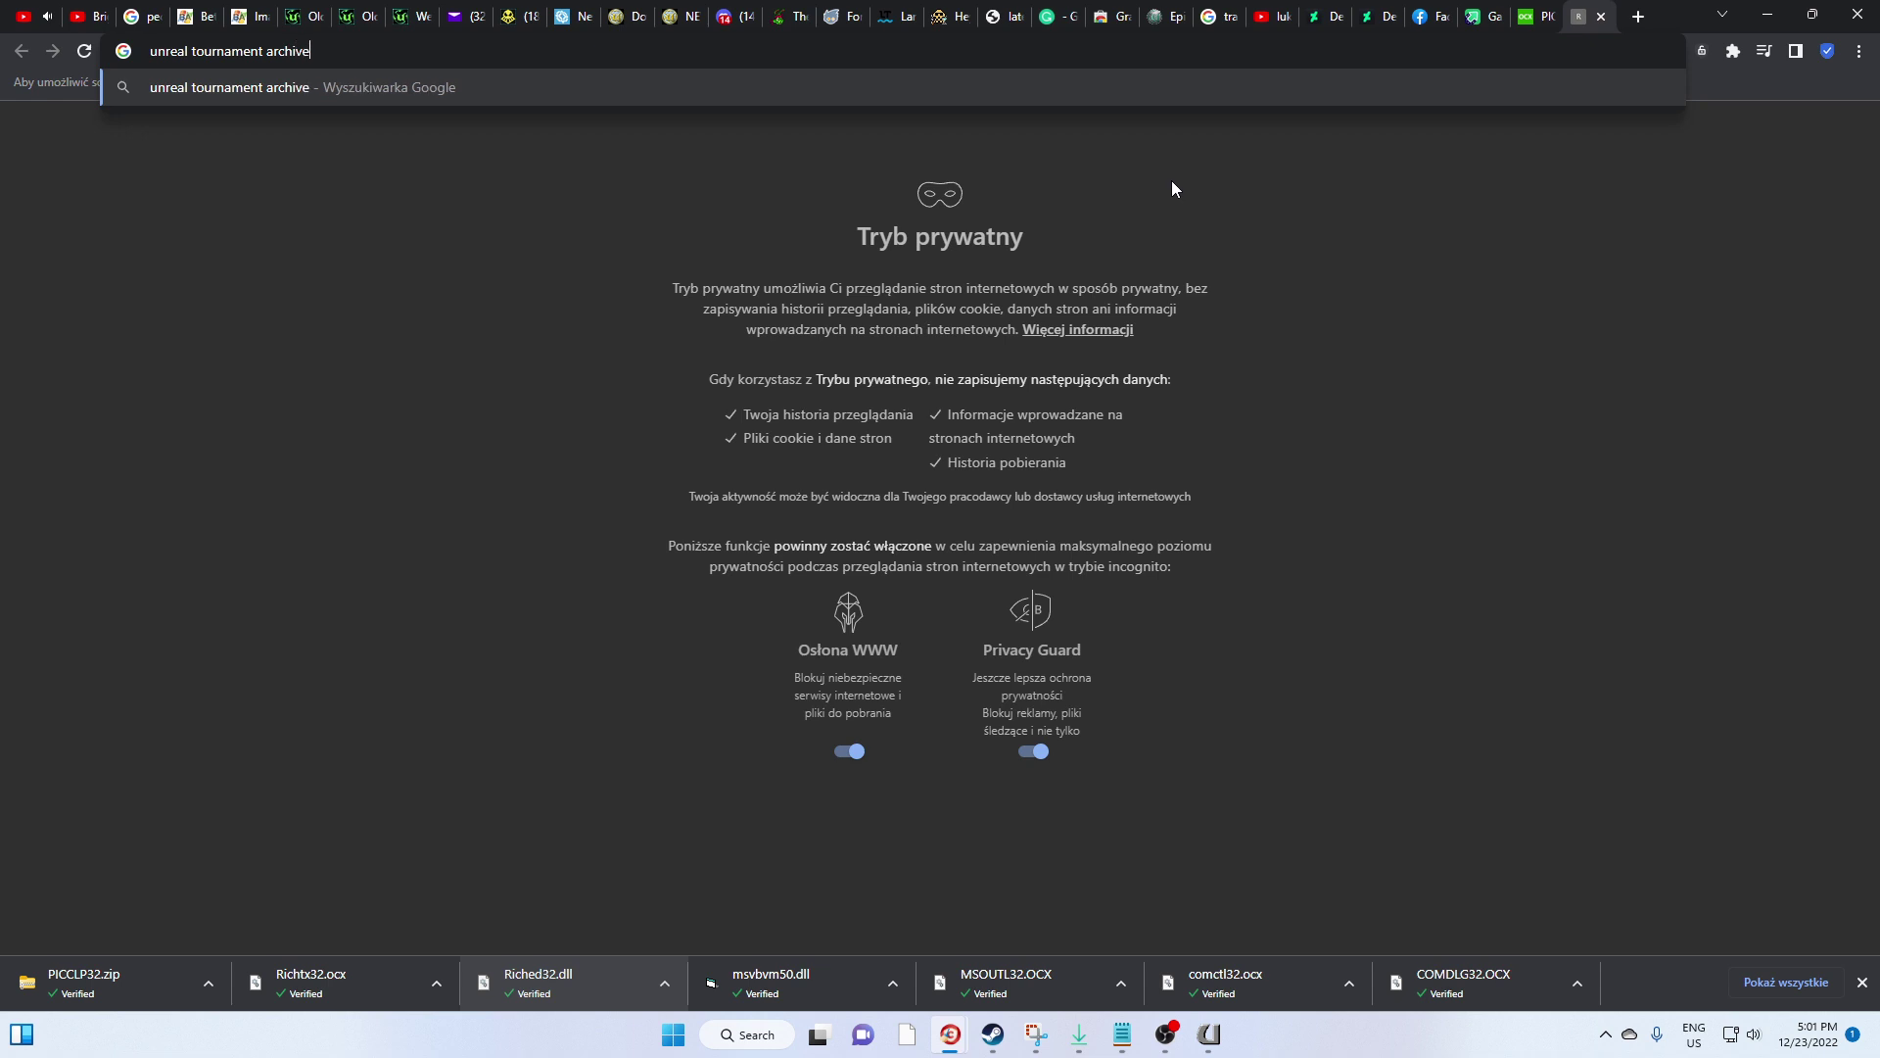
type(".org")
key("Return")
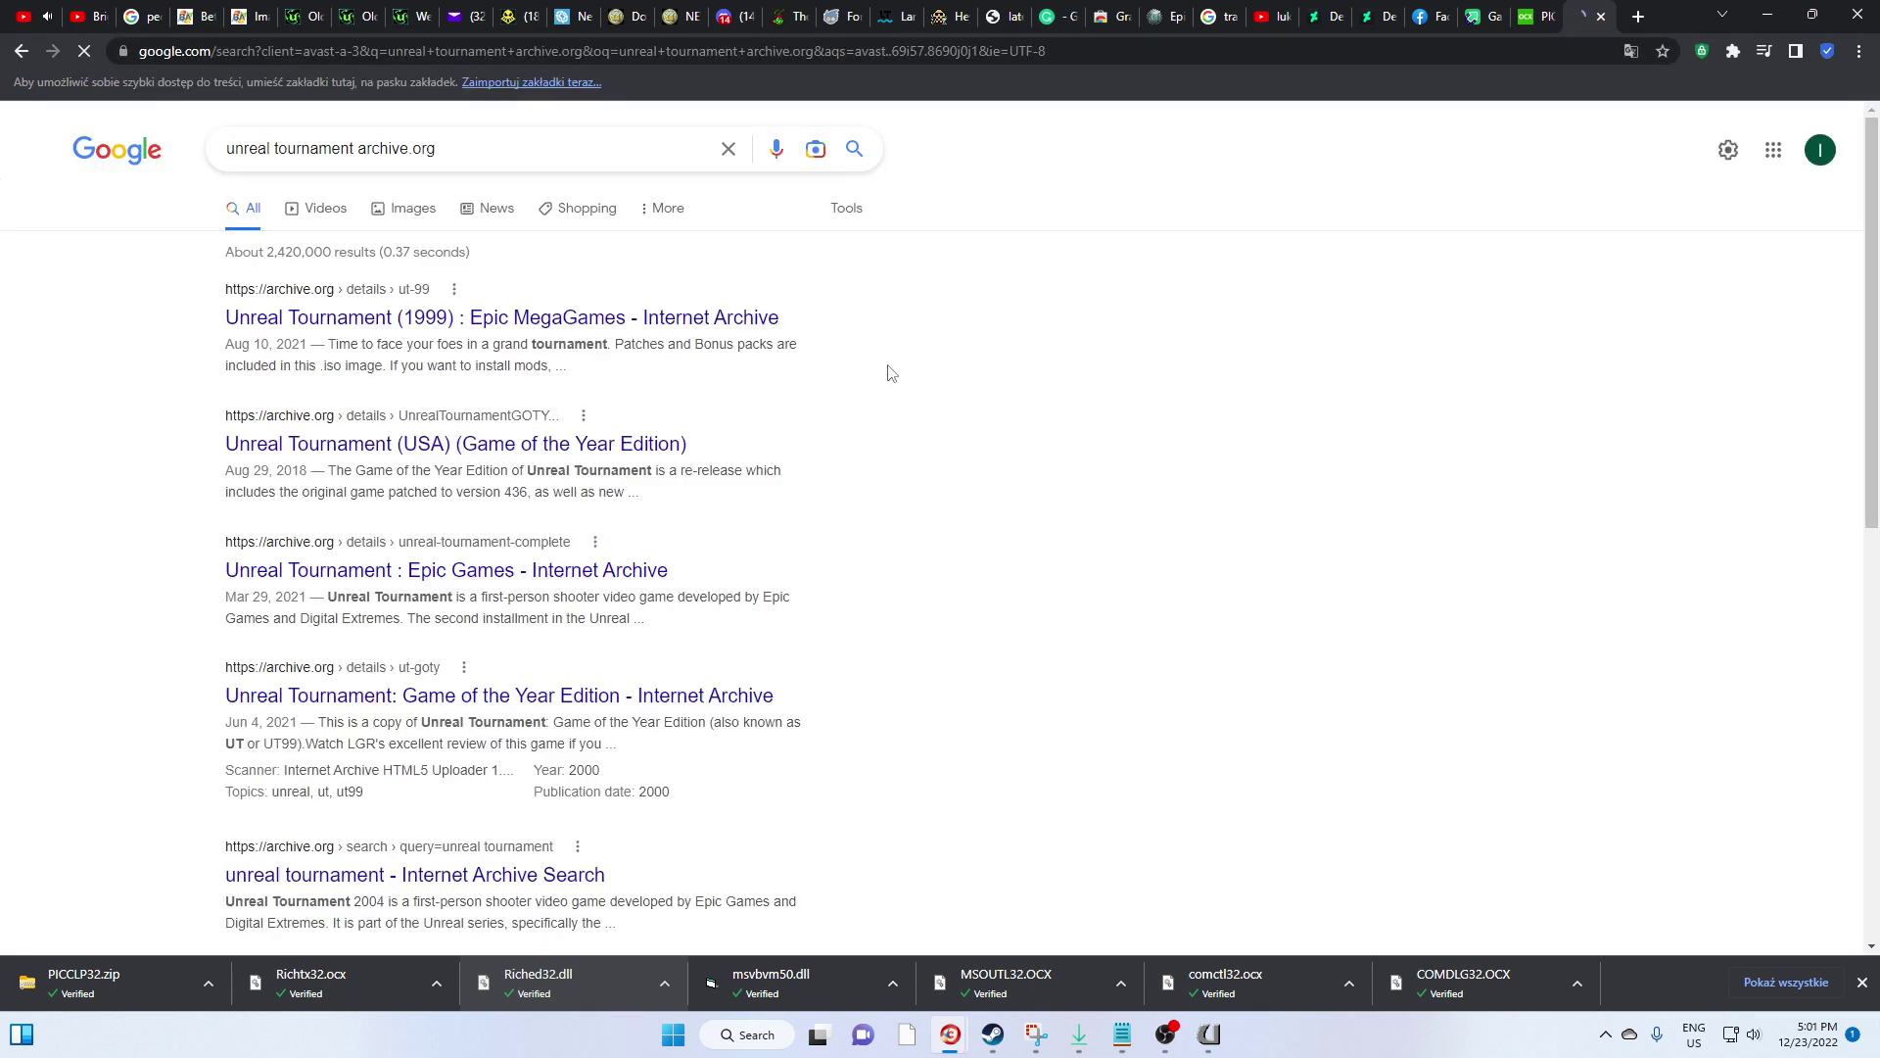
left_click(507, 319)
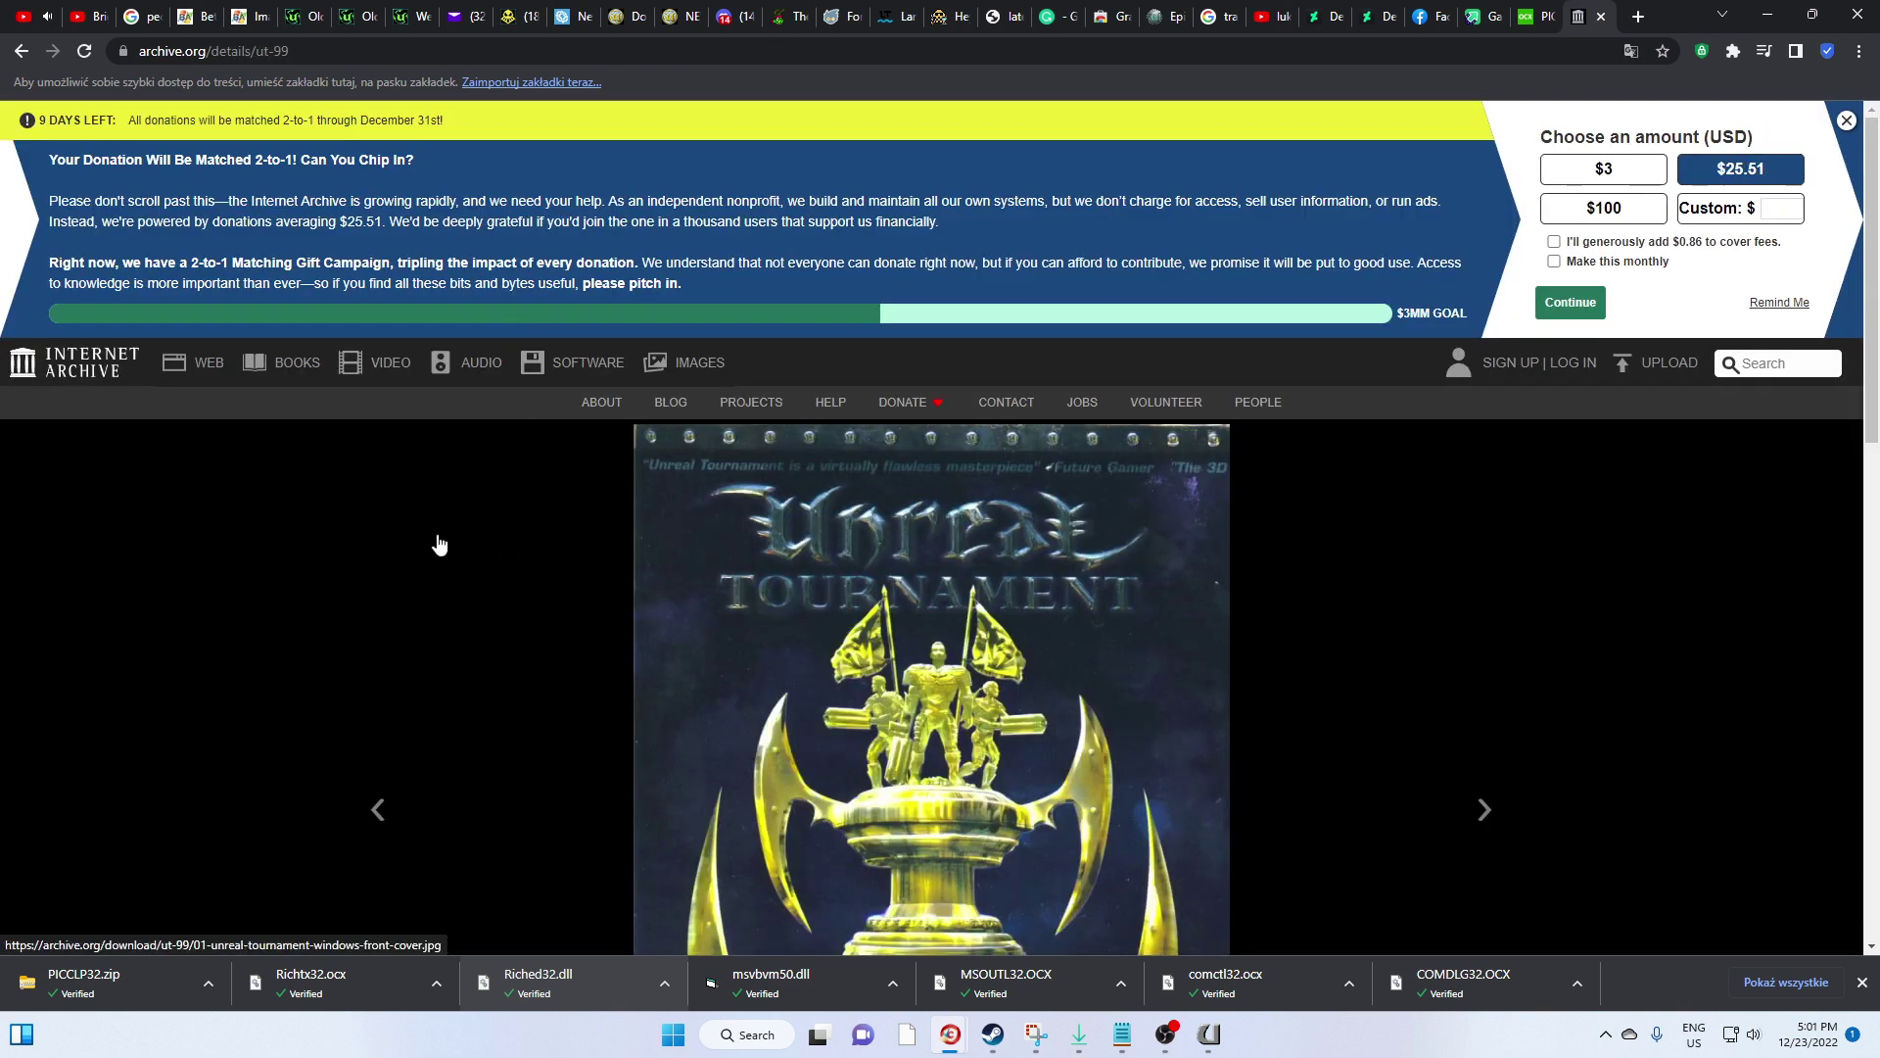
scroll(428, 535, "down", 6)
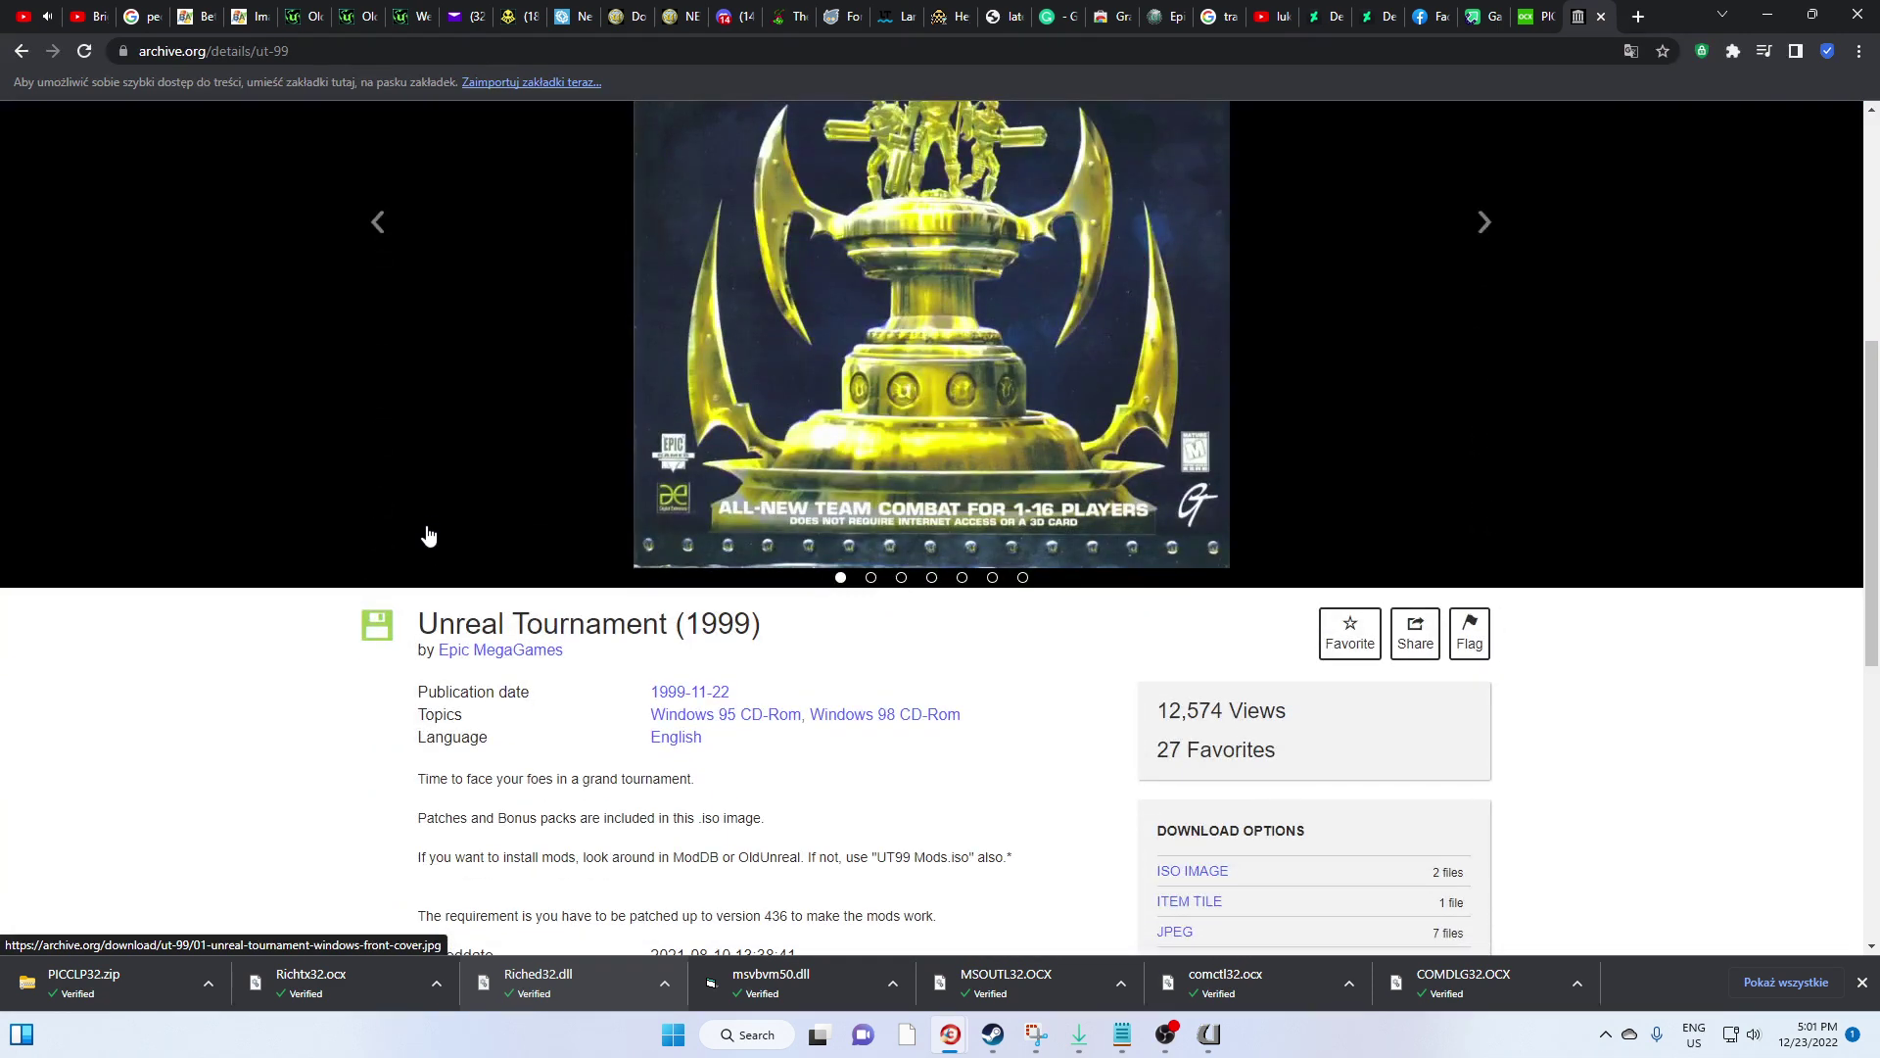